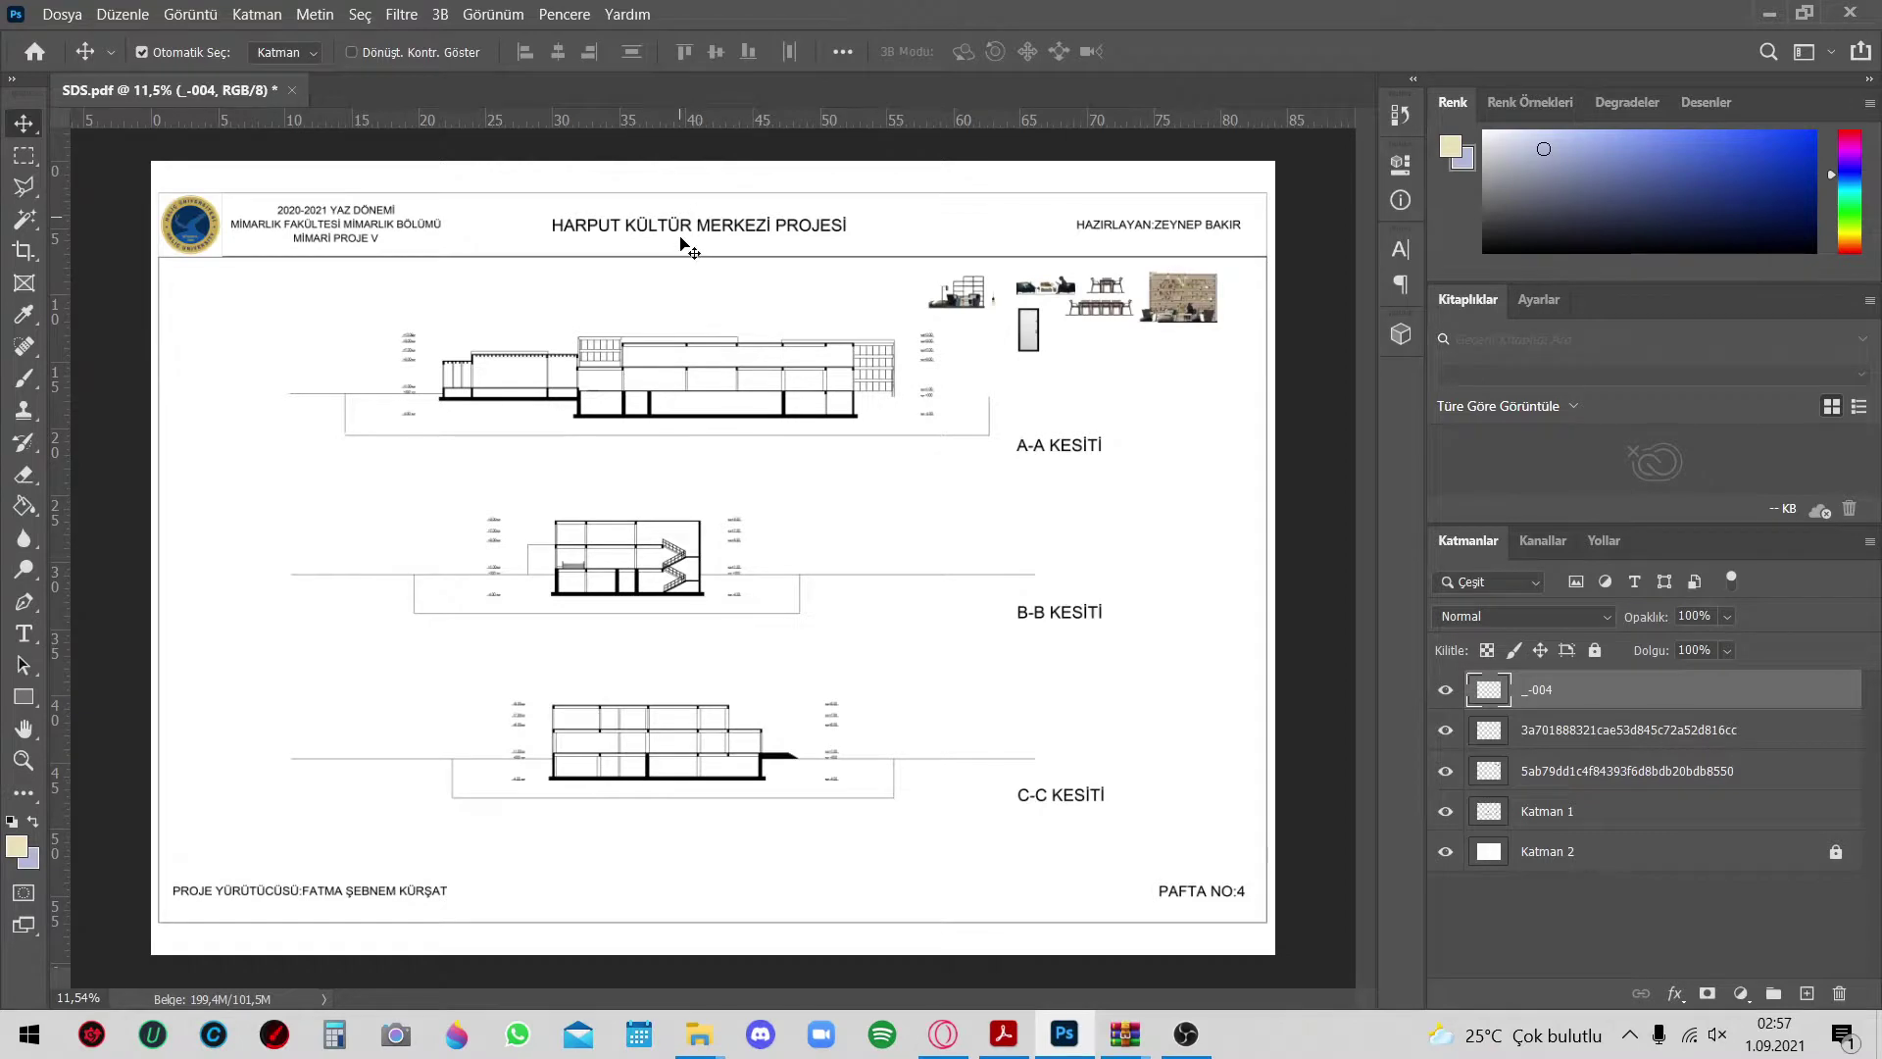
Zoom in on the A-A section and rename the Katman 1 layer to 'çizim'
scroll(586, 187, up, 3)
scroll(929, 371, up, 2)
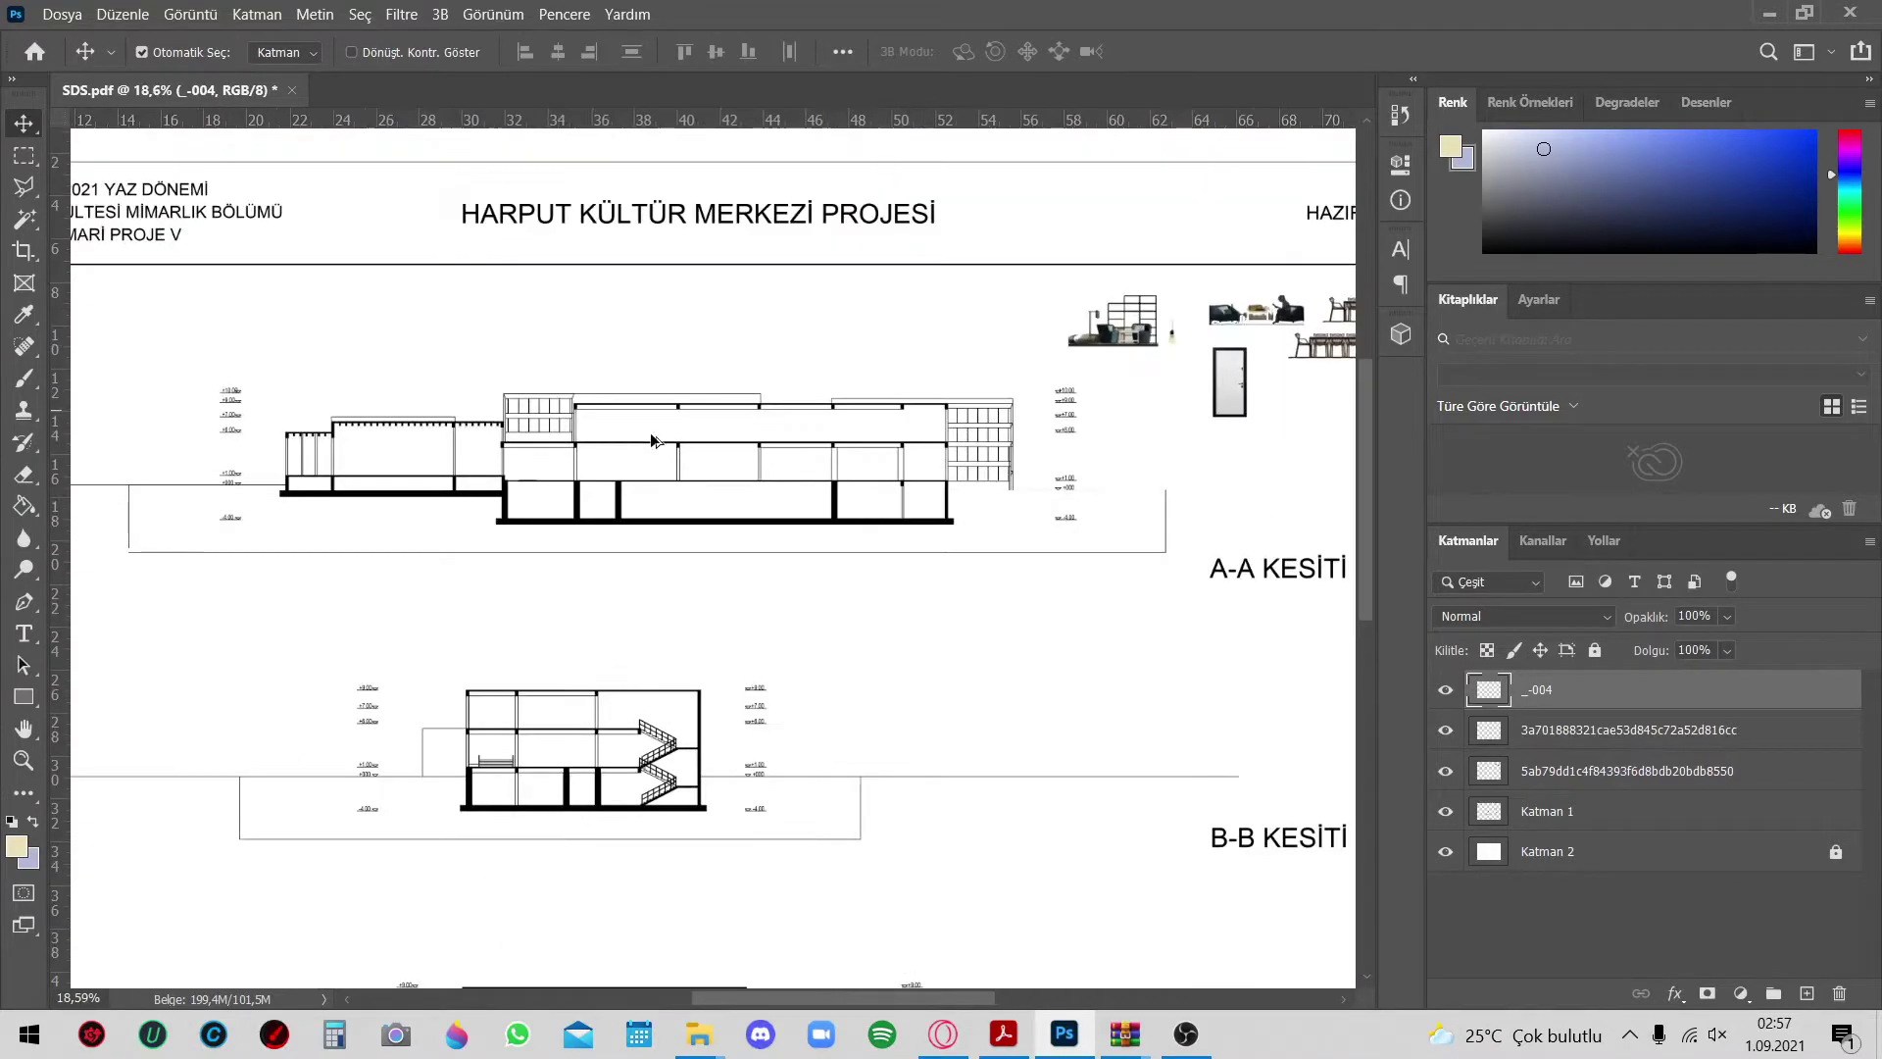
scroll(516, 432, up, 2)
scroll(382, 477, up, 1)
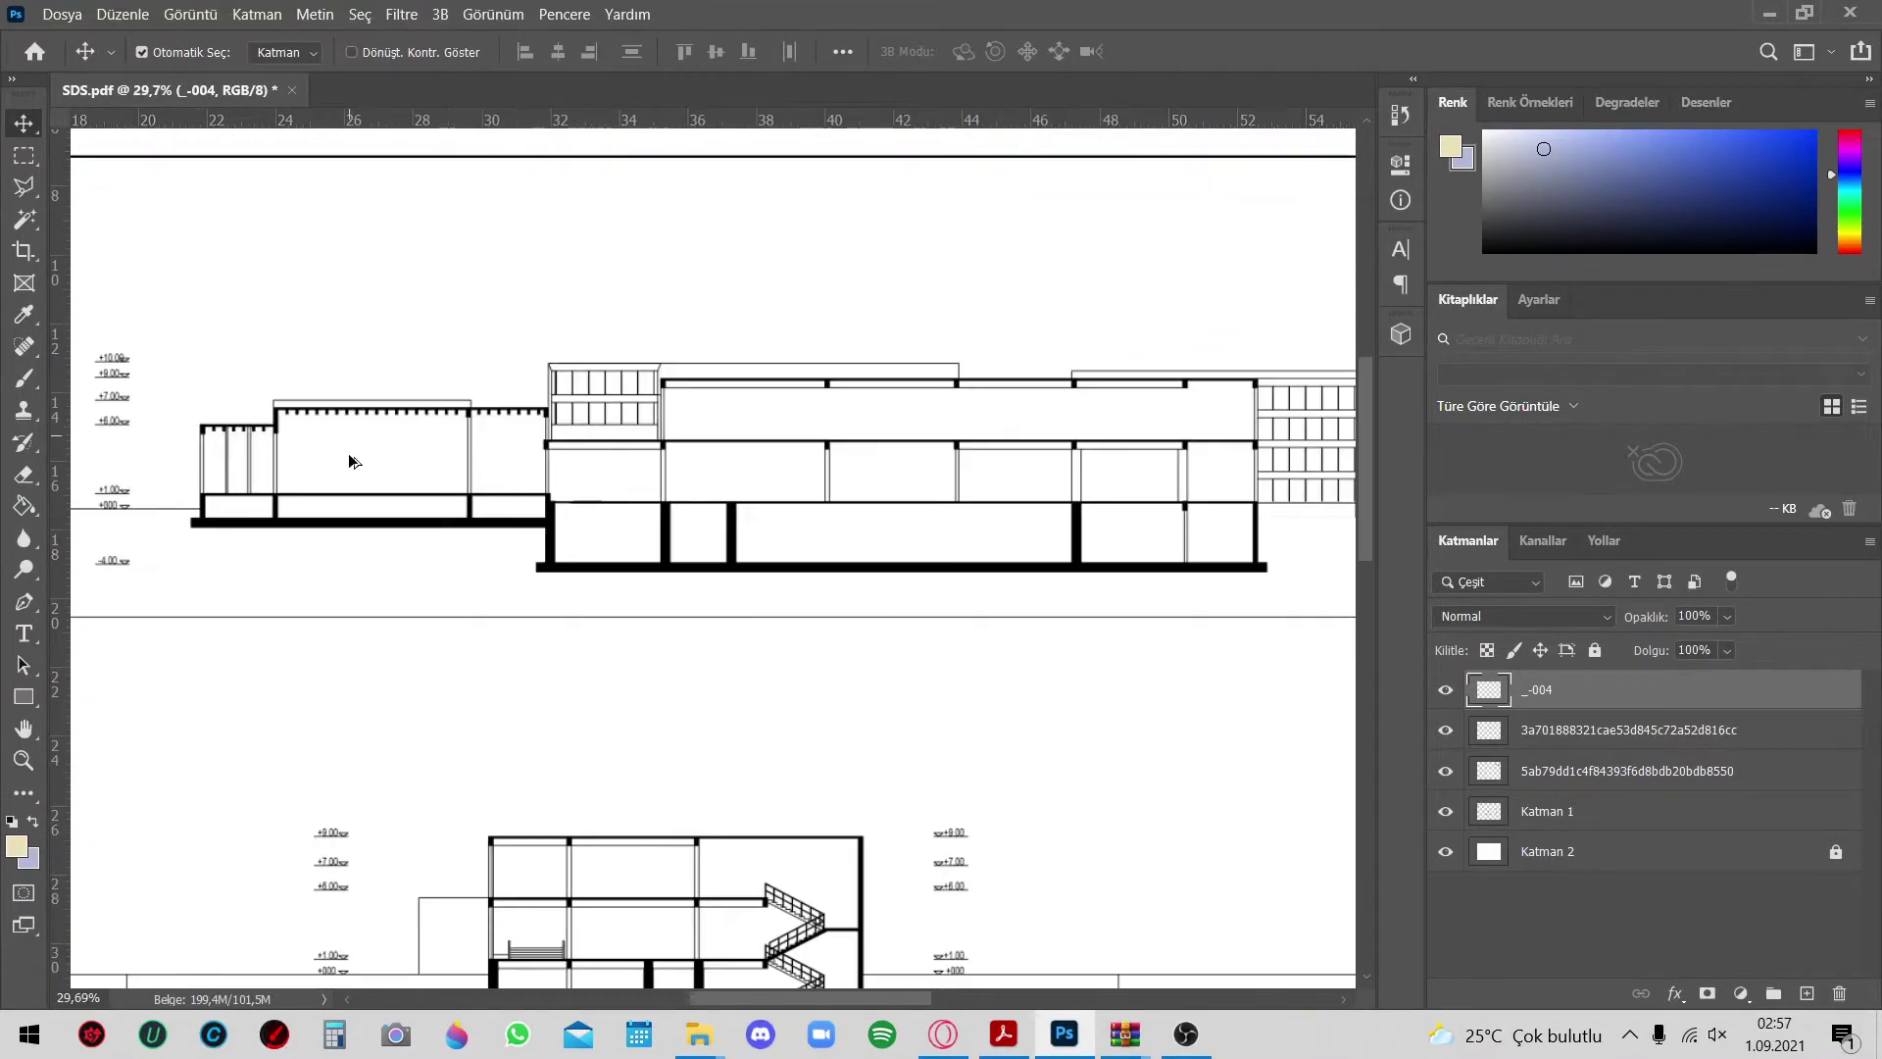
scroll(352, 461, down, 1)
scroll(353, 460, up, 1)
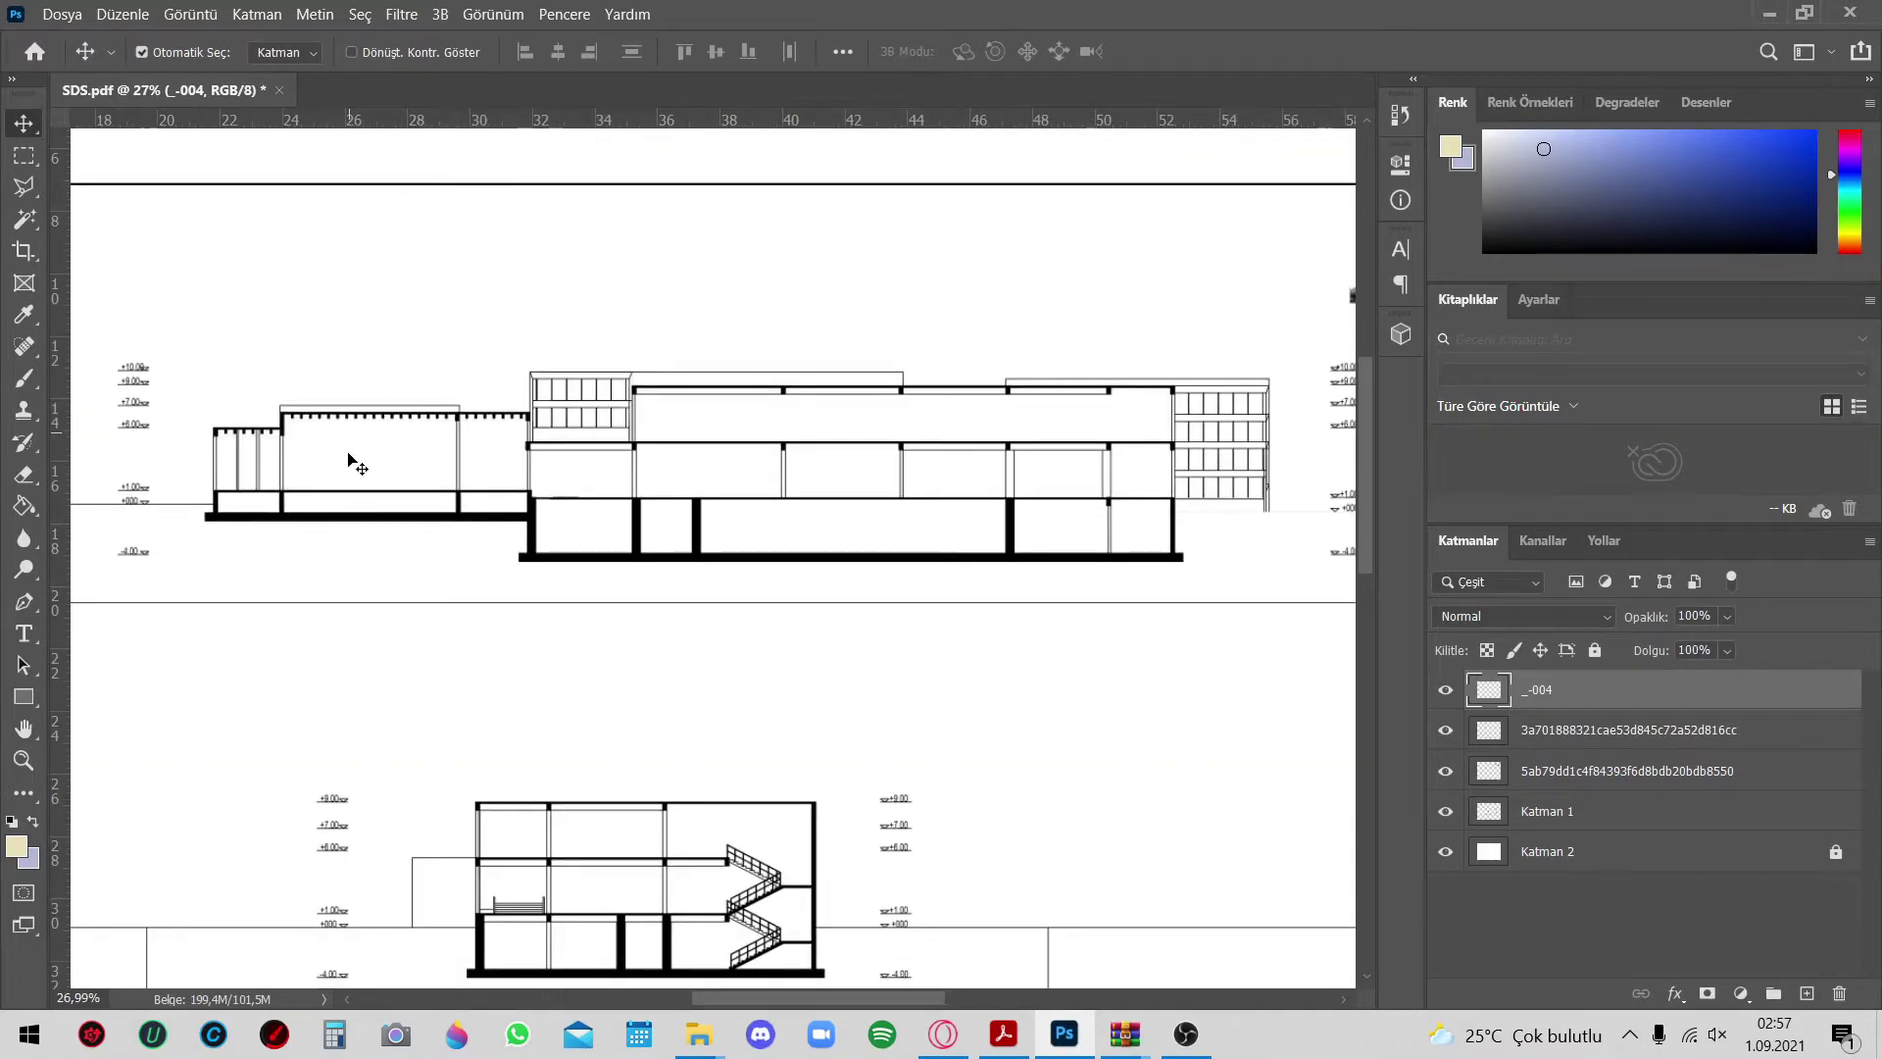
scroll(353, 461, down, 1)
scroll(990, 371, up, 1)
scroll(718, 458, up, 1)
scroll(720, 461, up, 1)
scroll(719, 461, up, 1)
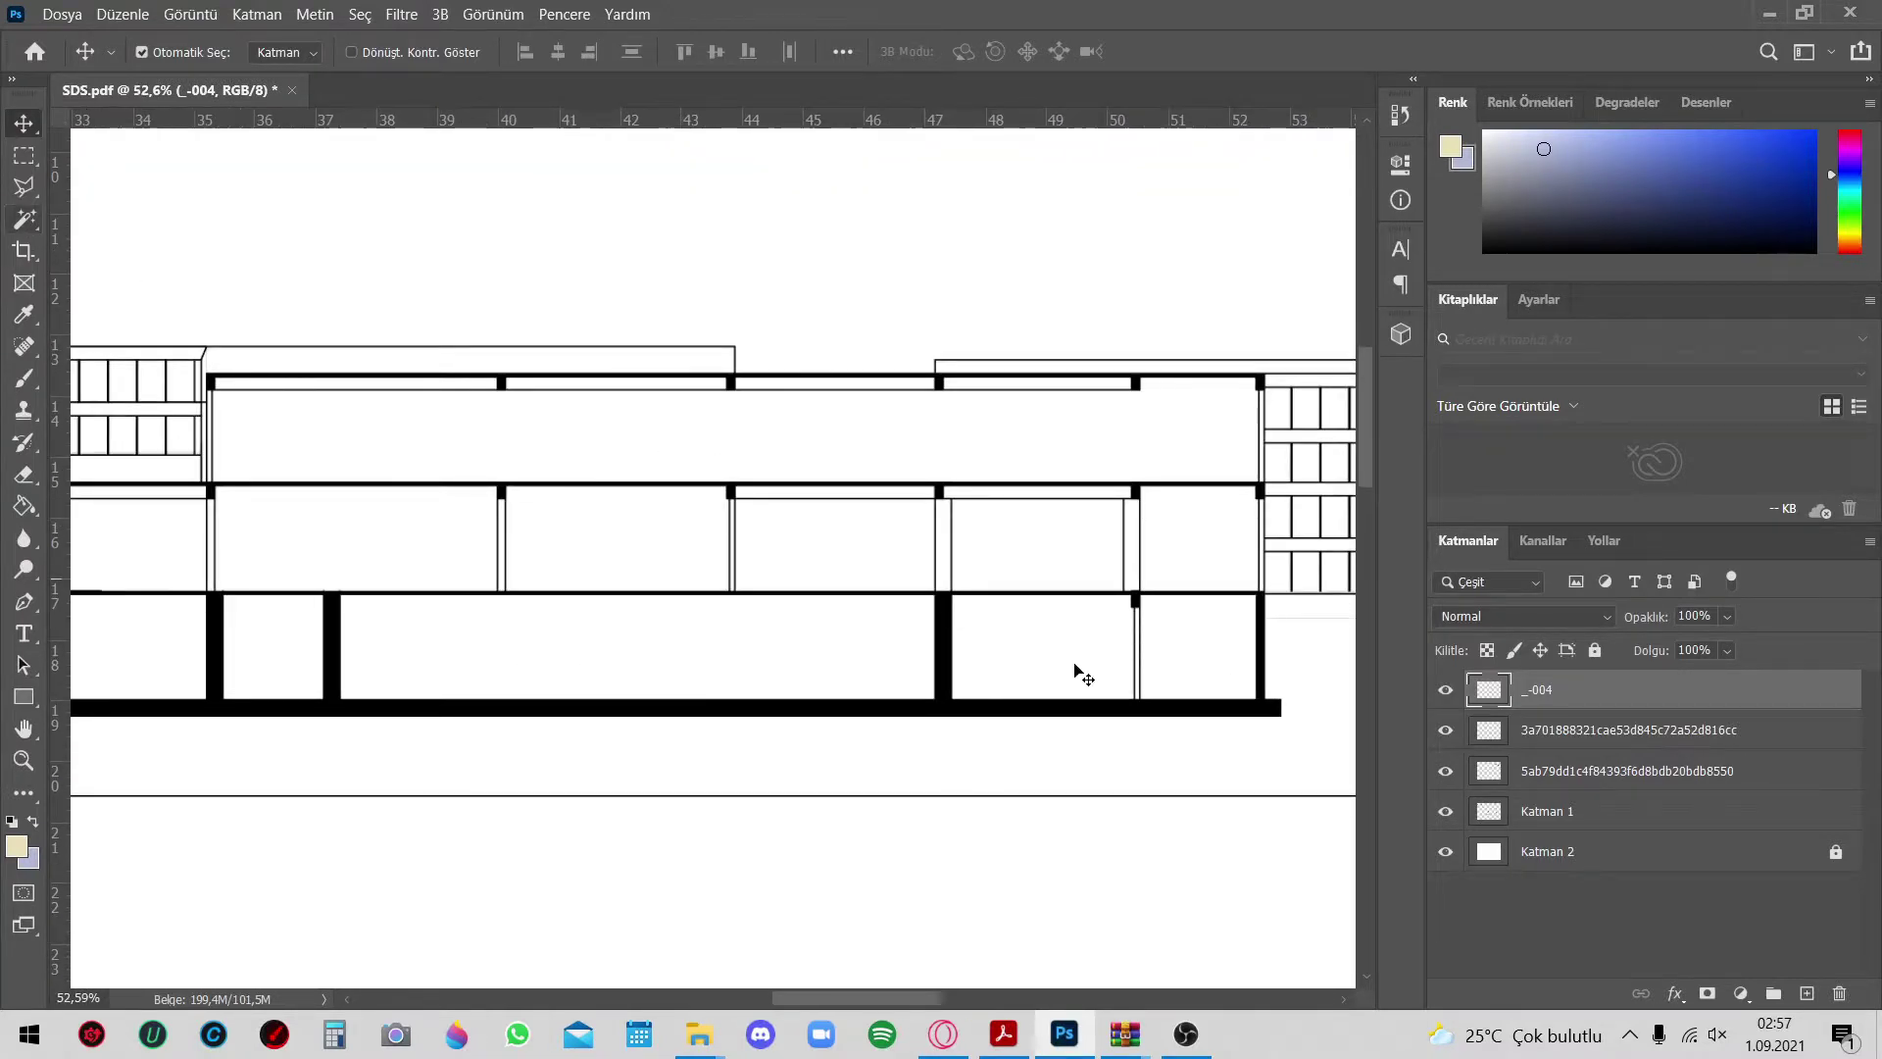
double_click(1569, 811)
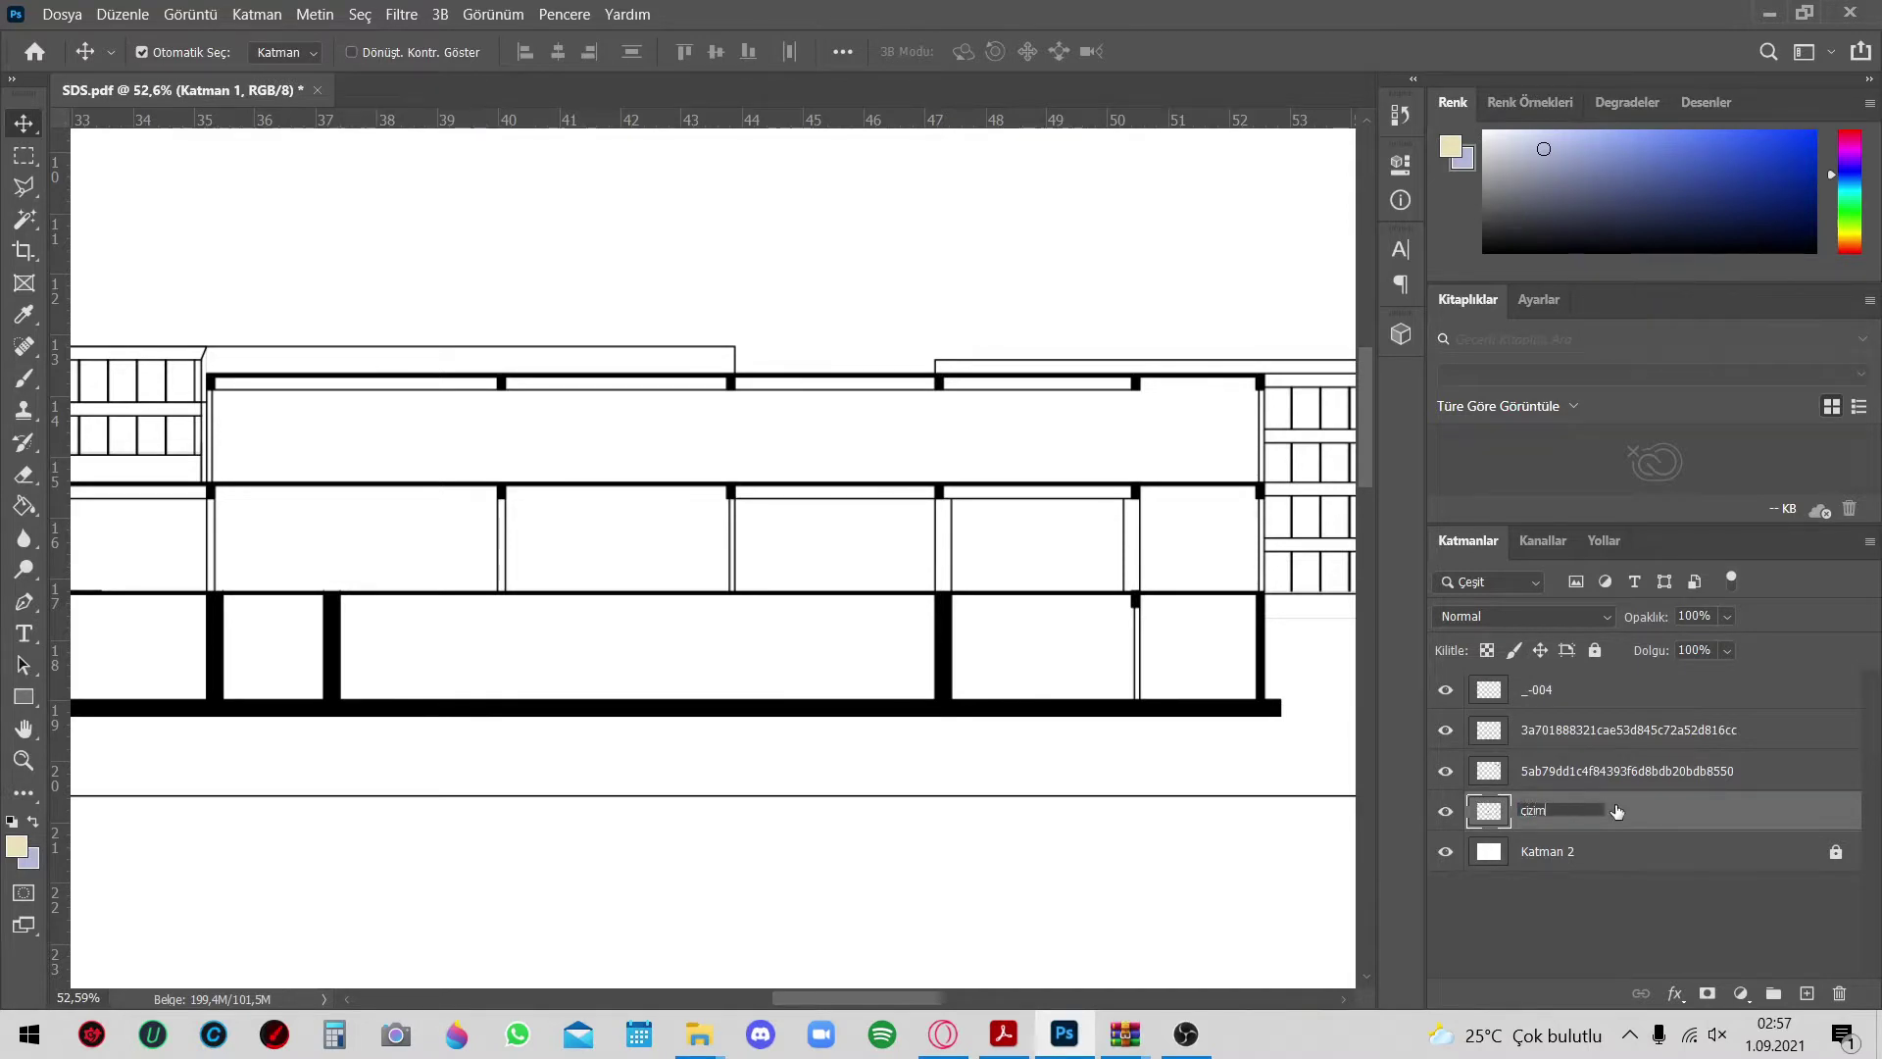
Select the long top-floor room band with the Magic Wand
click(24, 217)
scroll(284, 500, down, 2)
scroll(476, 441, up, 2)
click(492, 470)
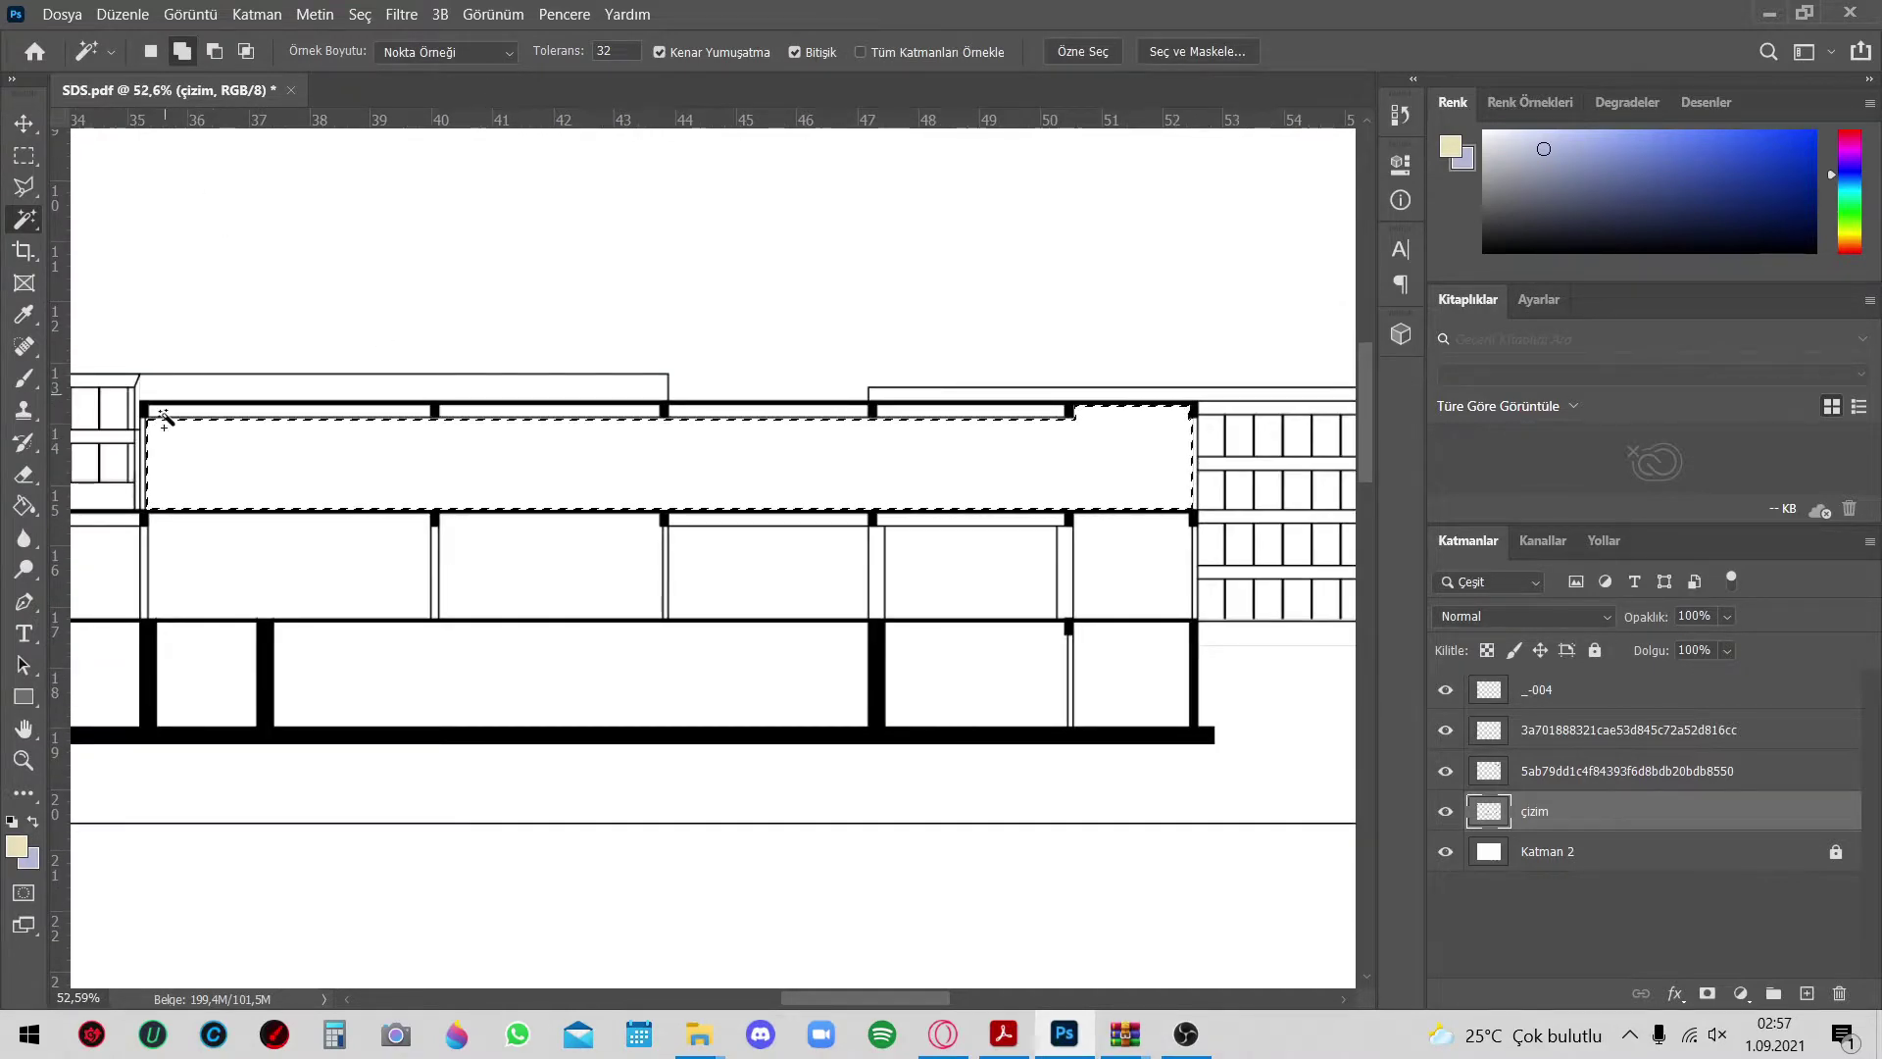
Set the foreground colour to pale beige and switch to the Brush tool
click(14, 848)
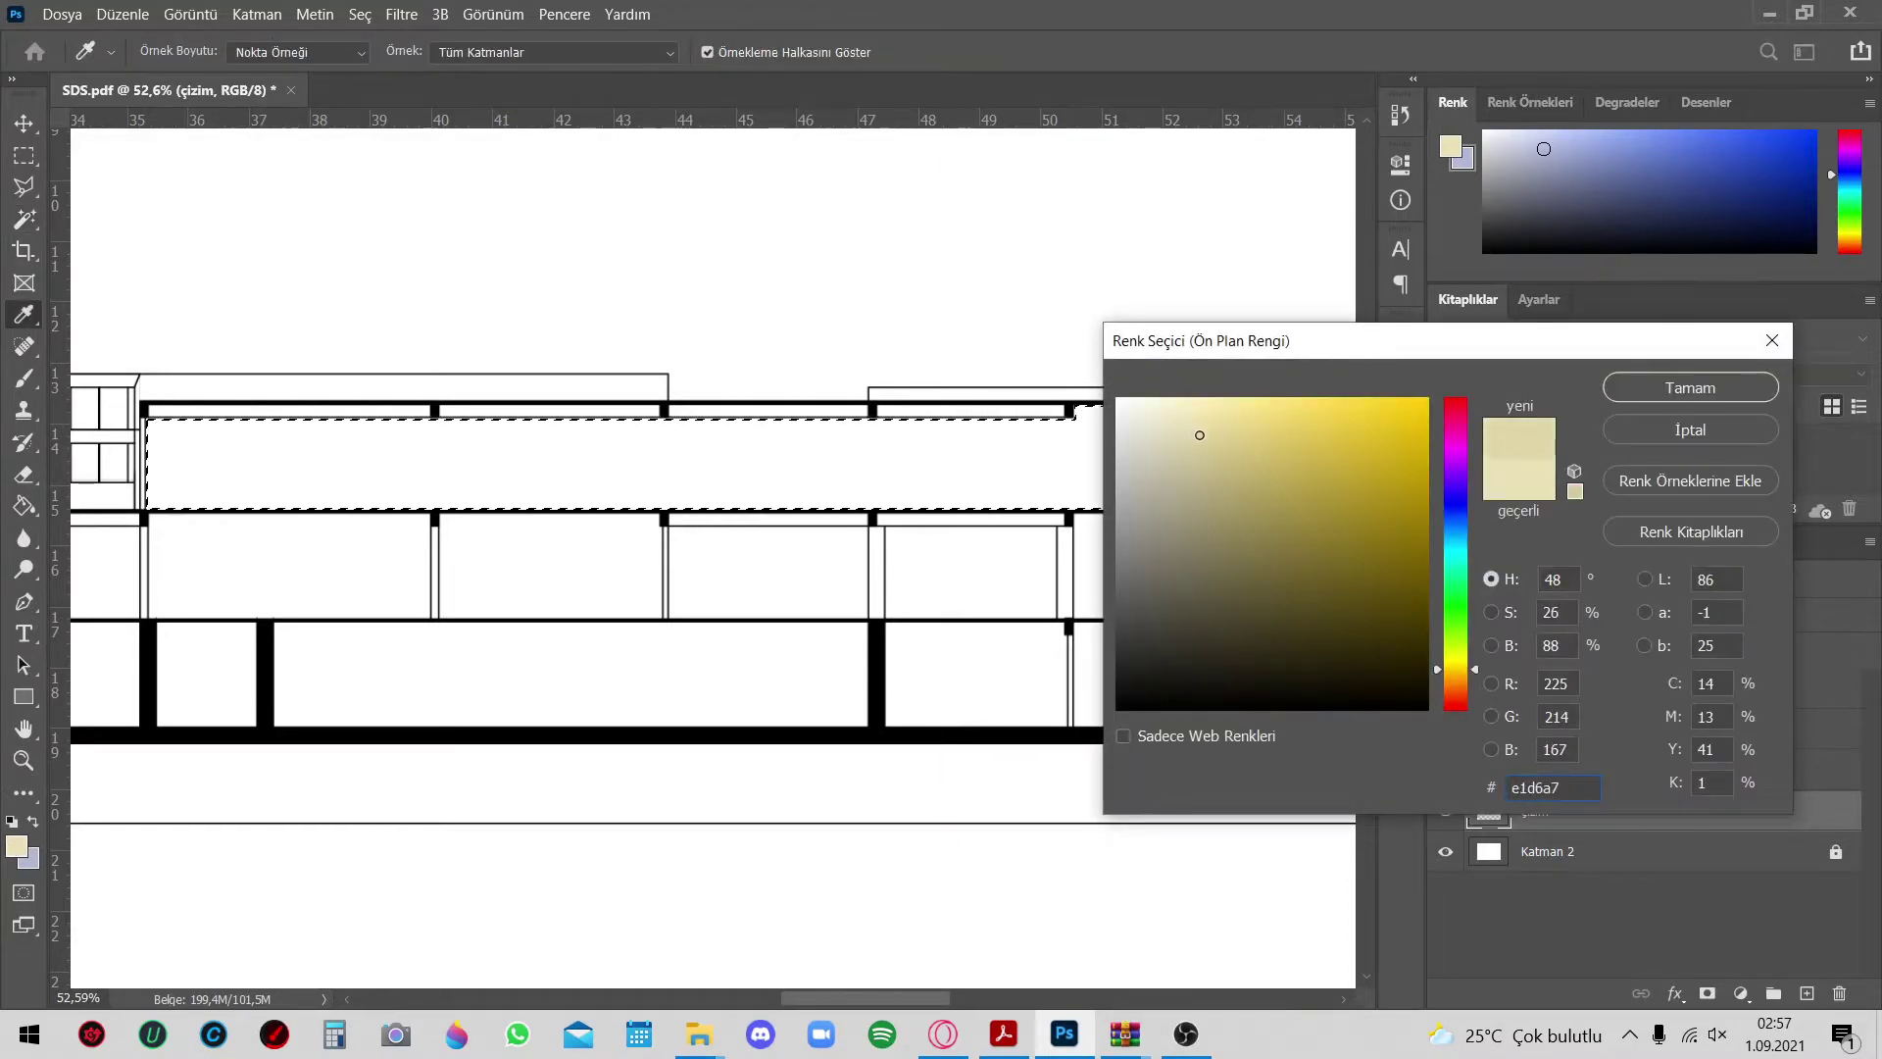
click(1662, 383)
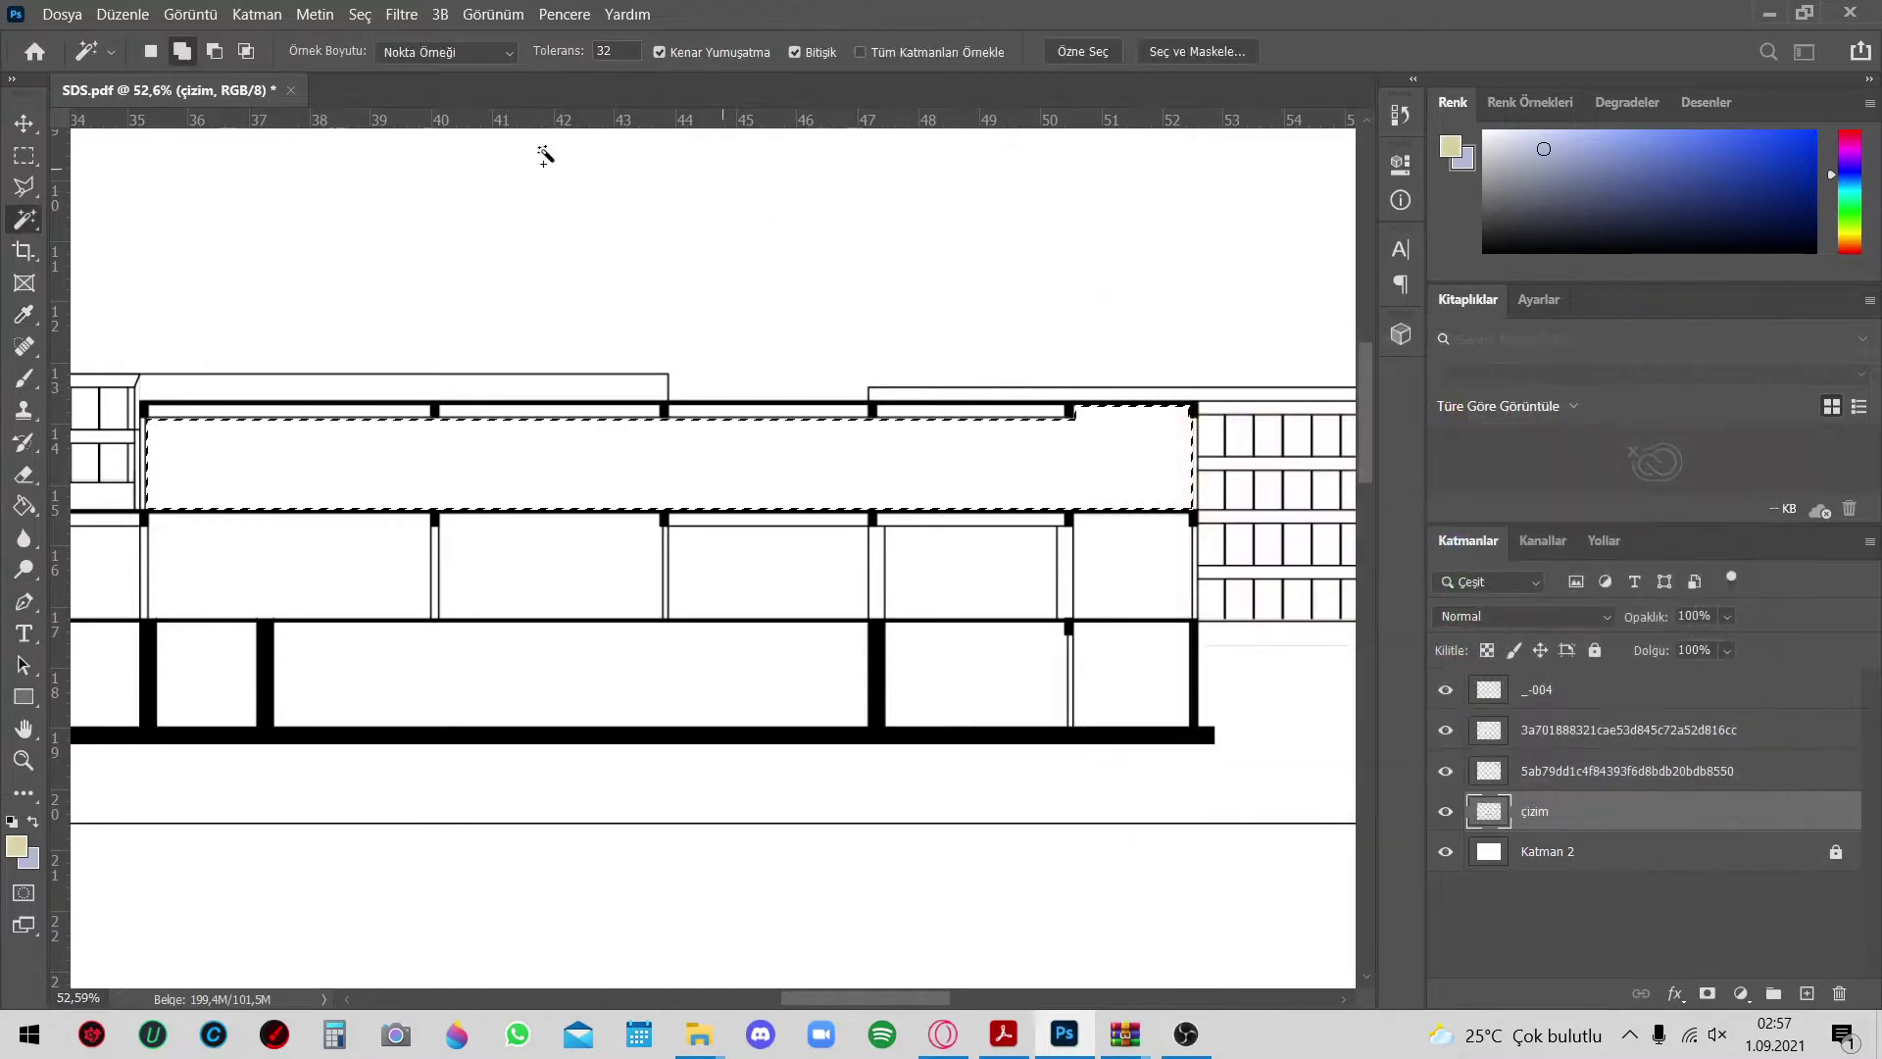
click(24, 379)
click(178, 54)
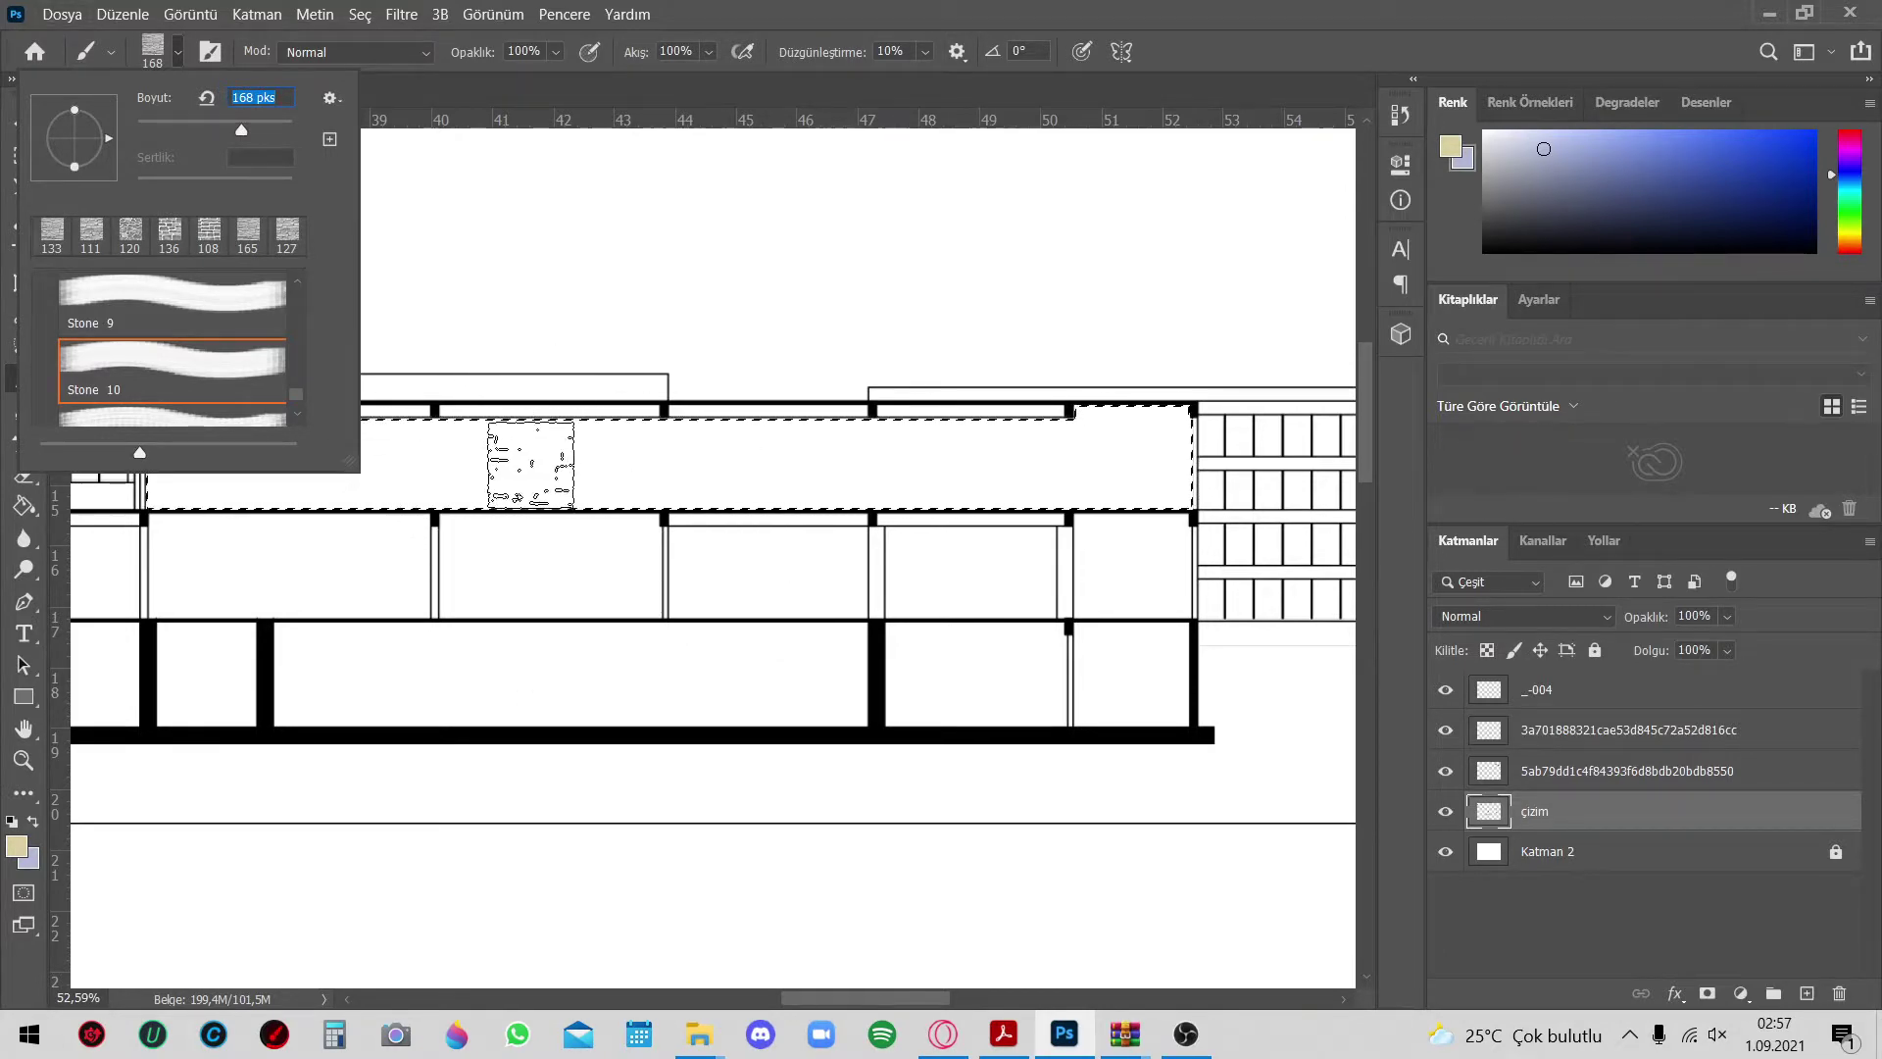
Stamp the Stone 10 brush inside the band, undo it, and restamp at a new size
click(529, 463)
scroll(591, 512, up, 3)
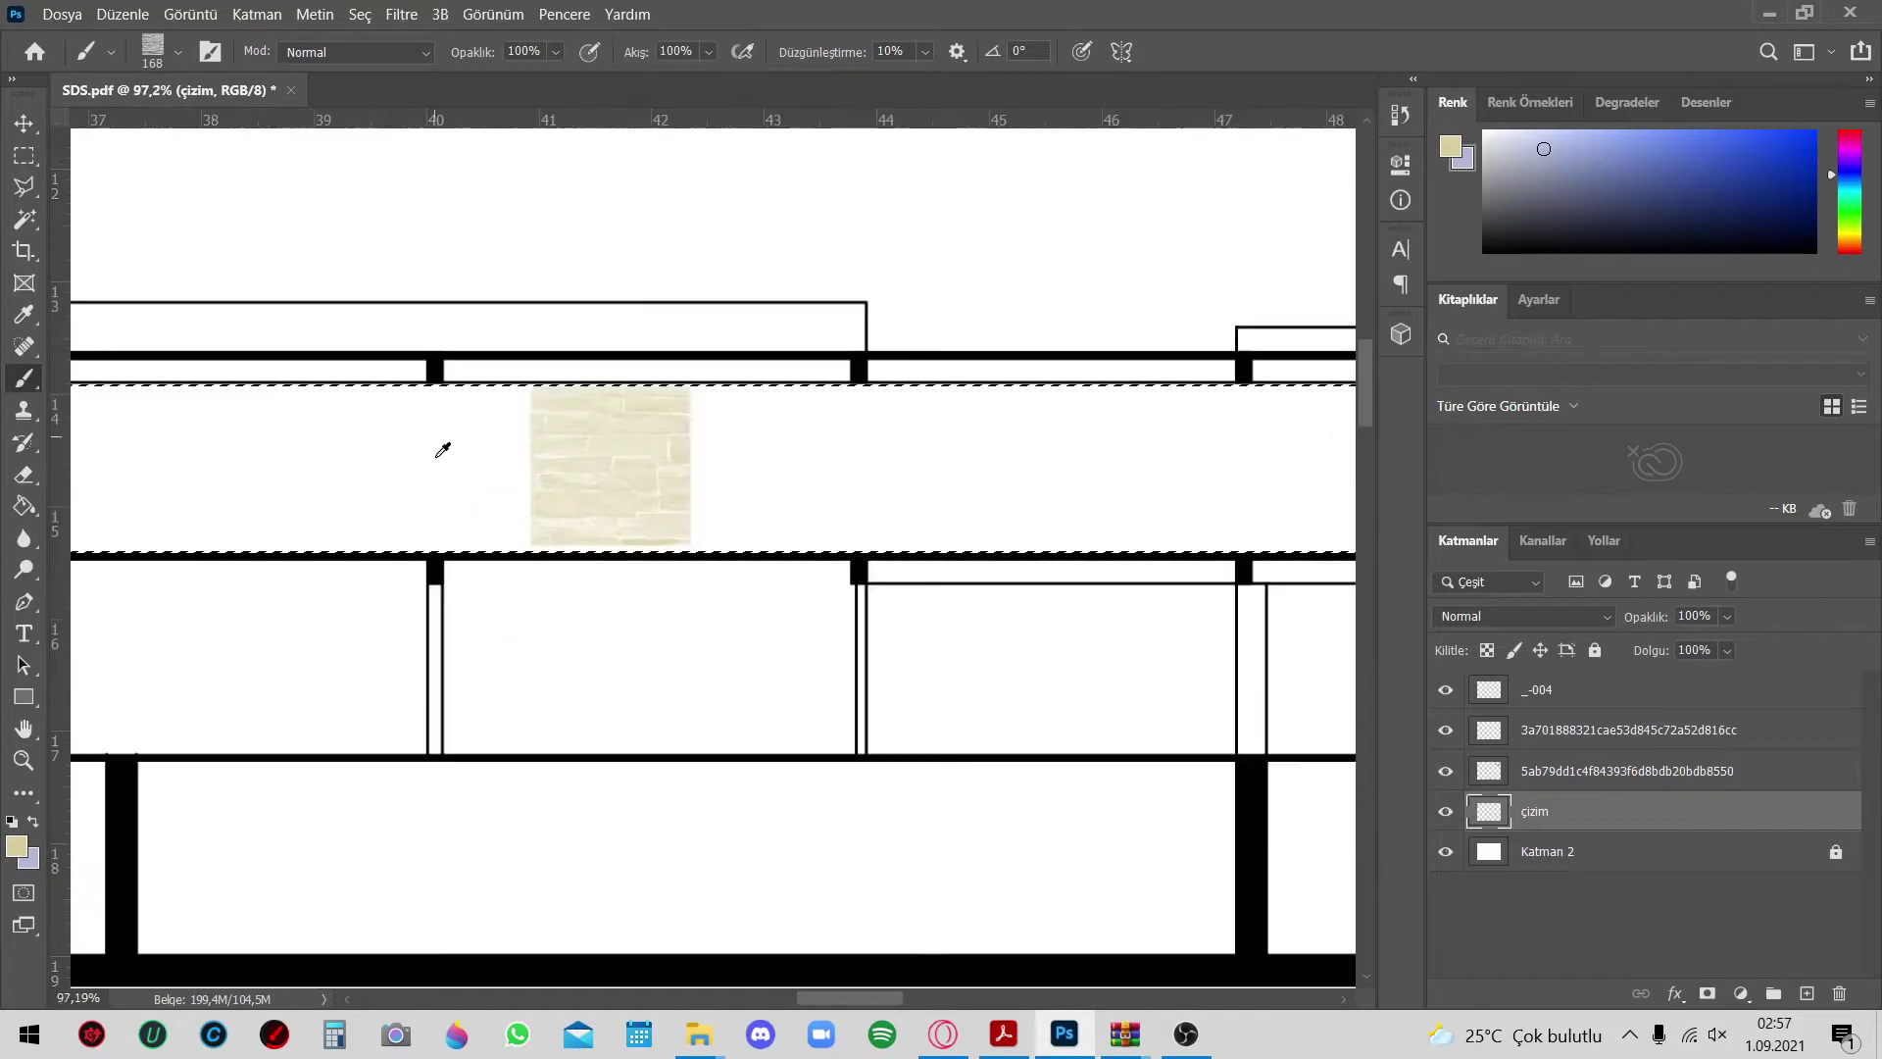
scroll(568, 462, up, 2)
scroll(567, 462, down, 3)
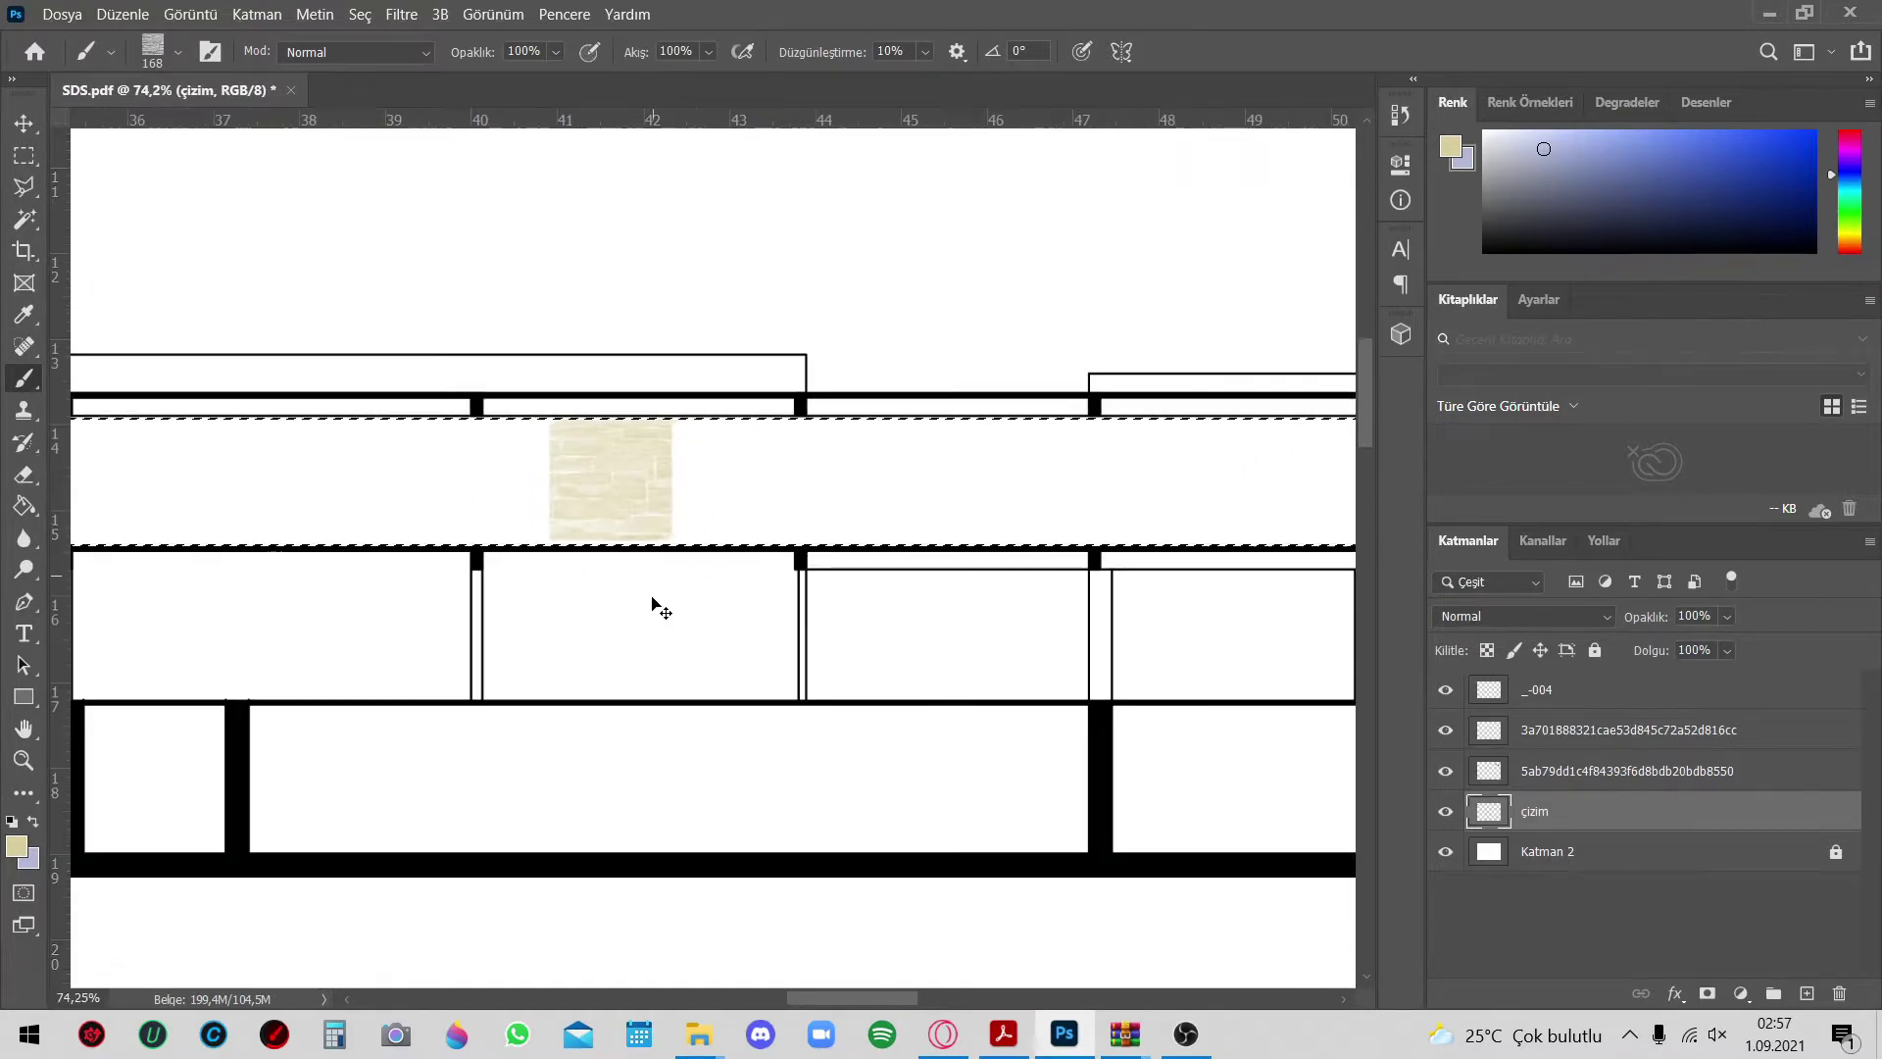
key(ctrl+z)
click(181, 55)
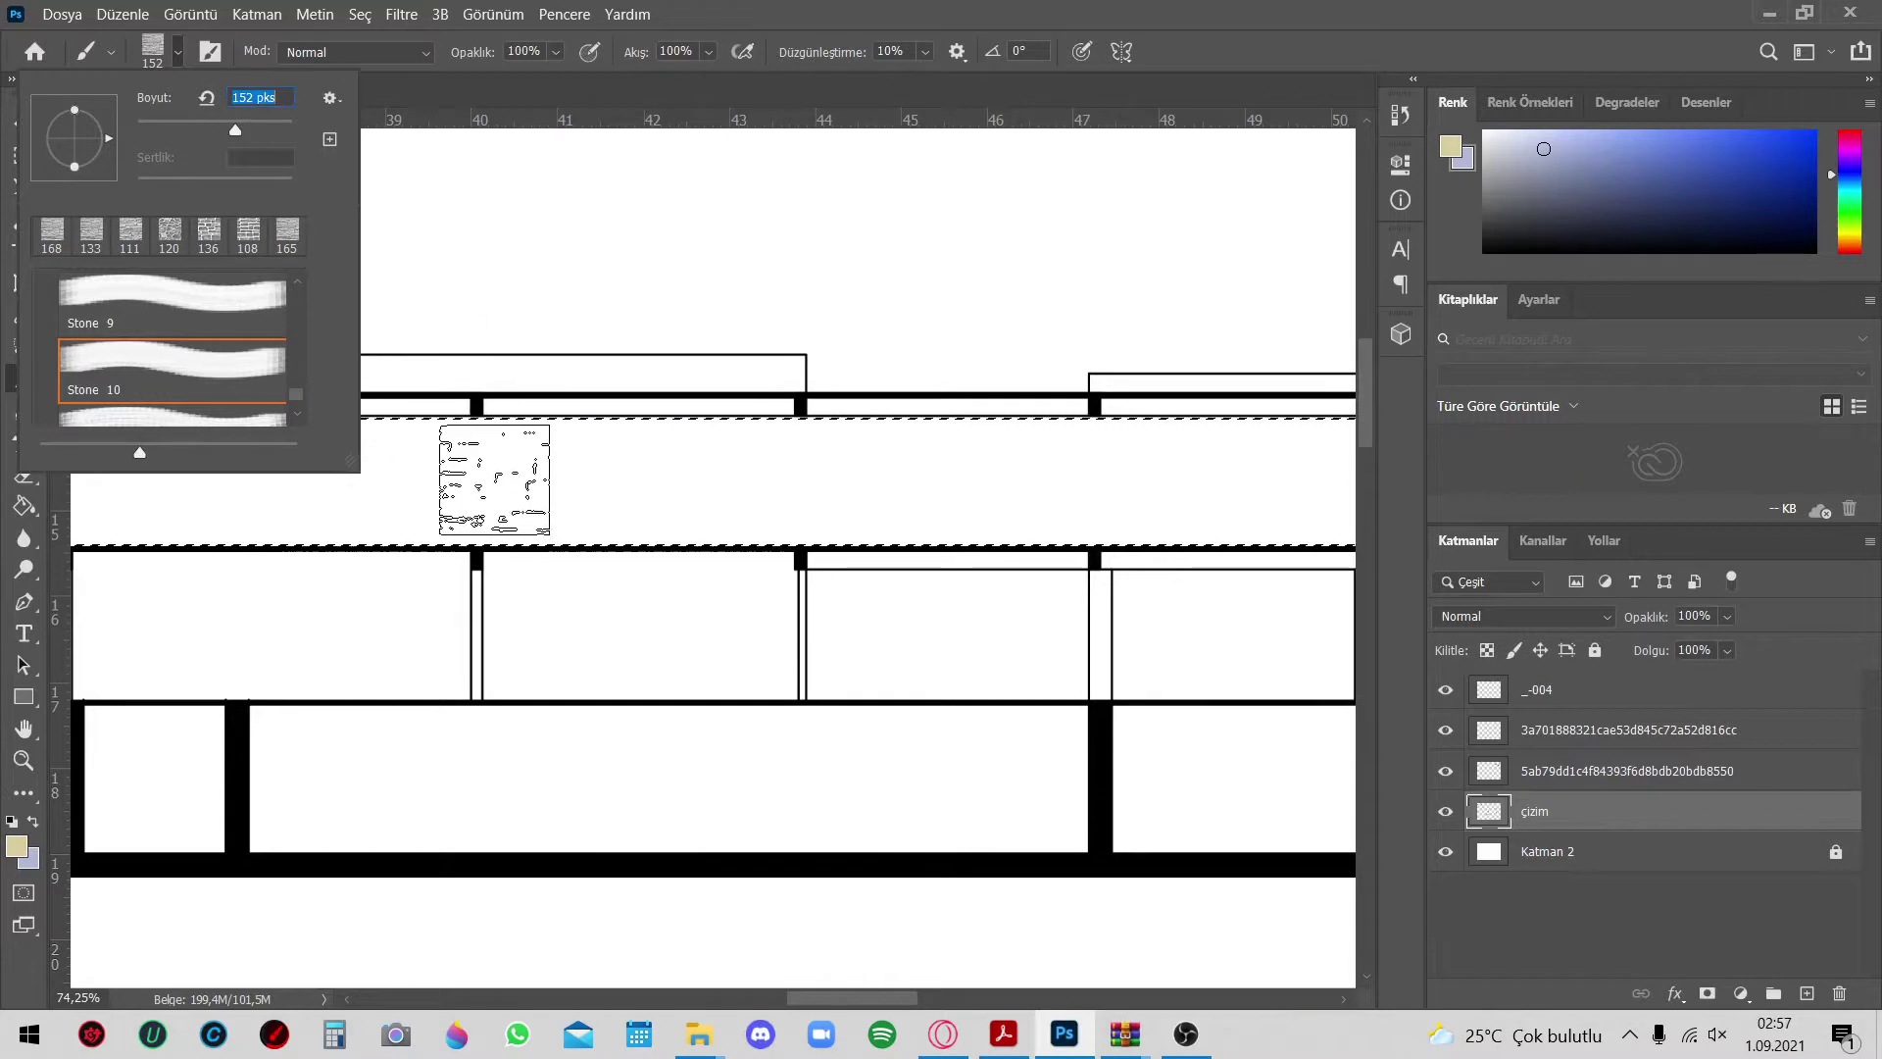
click(492, 483)
scroll(707, 567, down, 5)
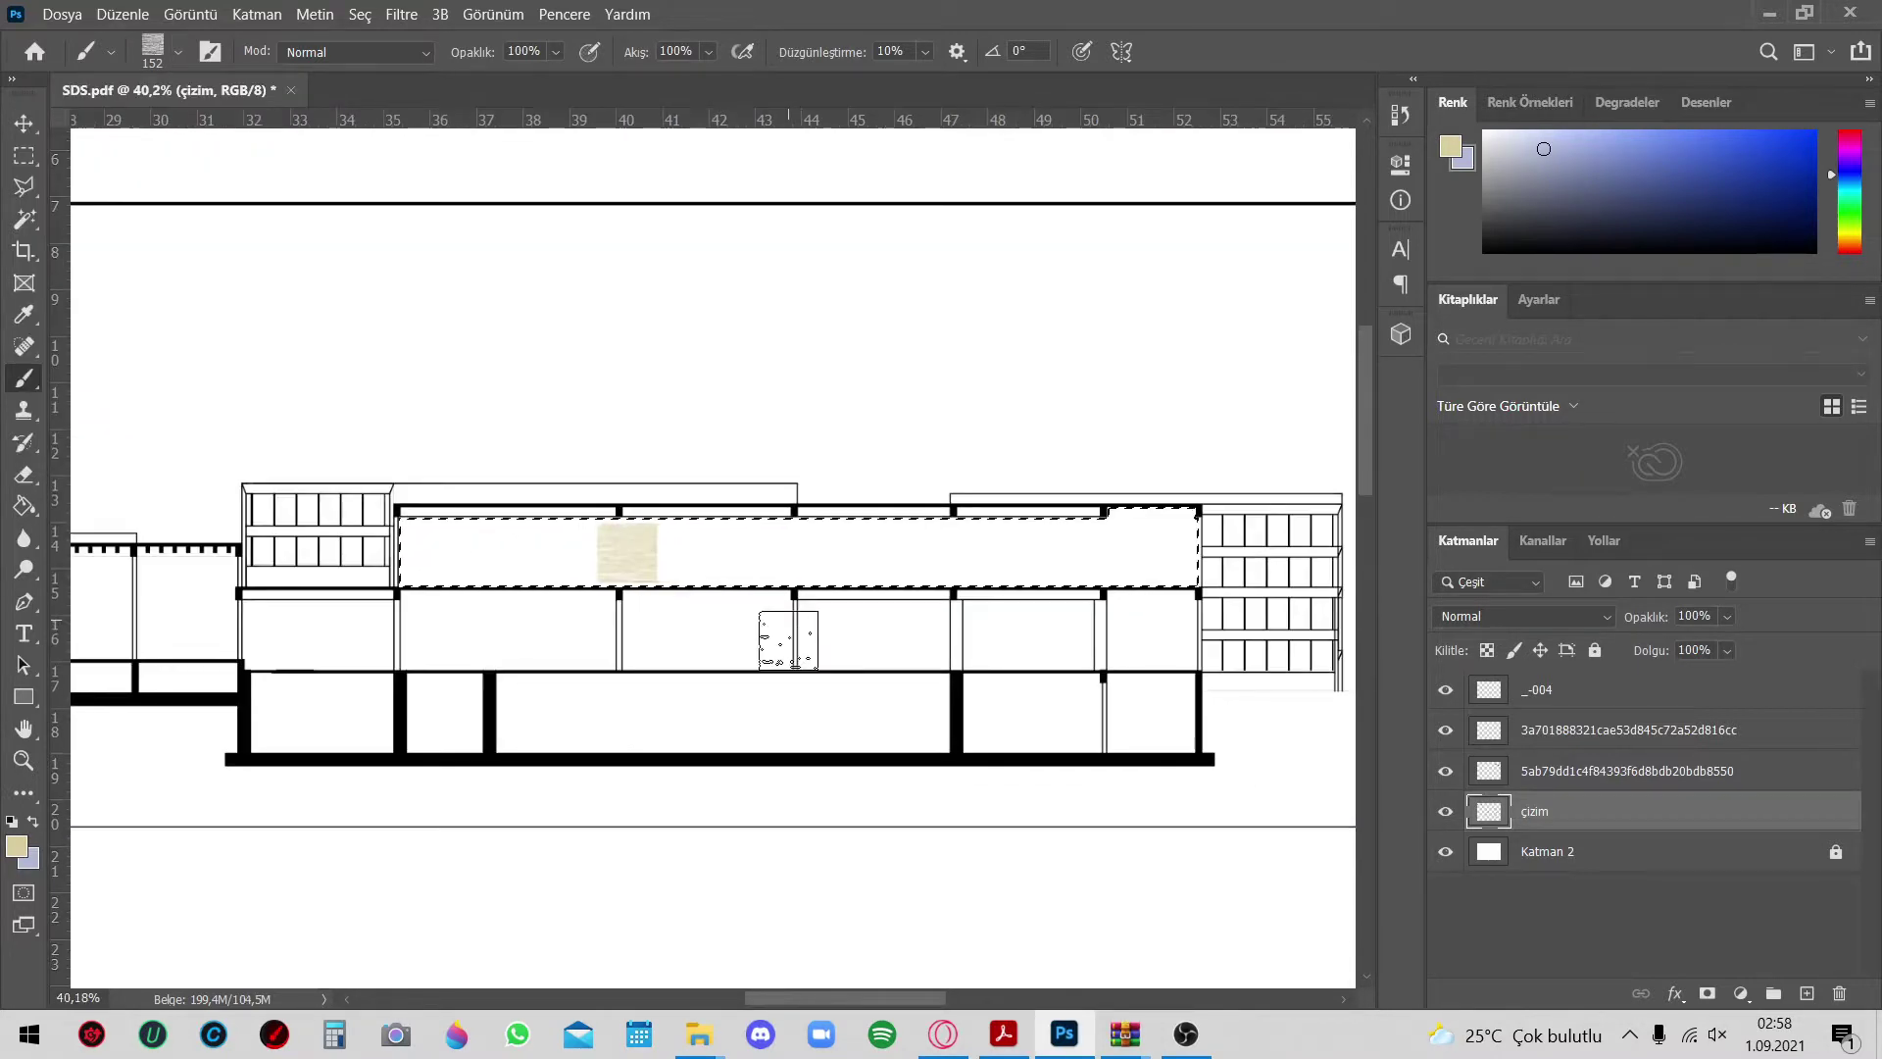
Paint the rest of the band with stone texture on a new 'tuğla' layer and deselect
click(178, 55)
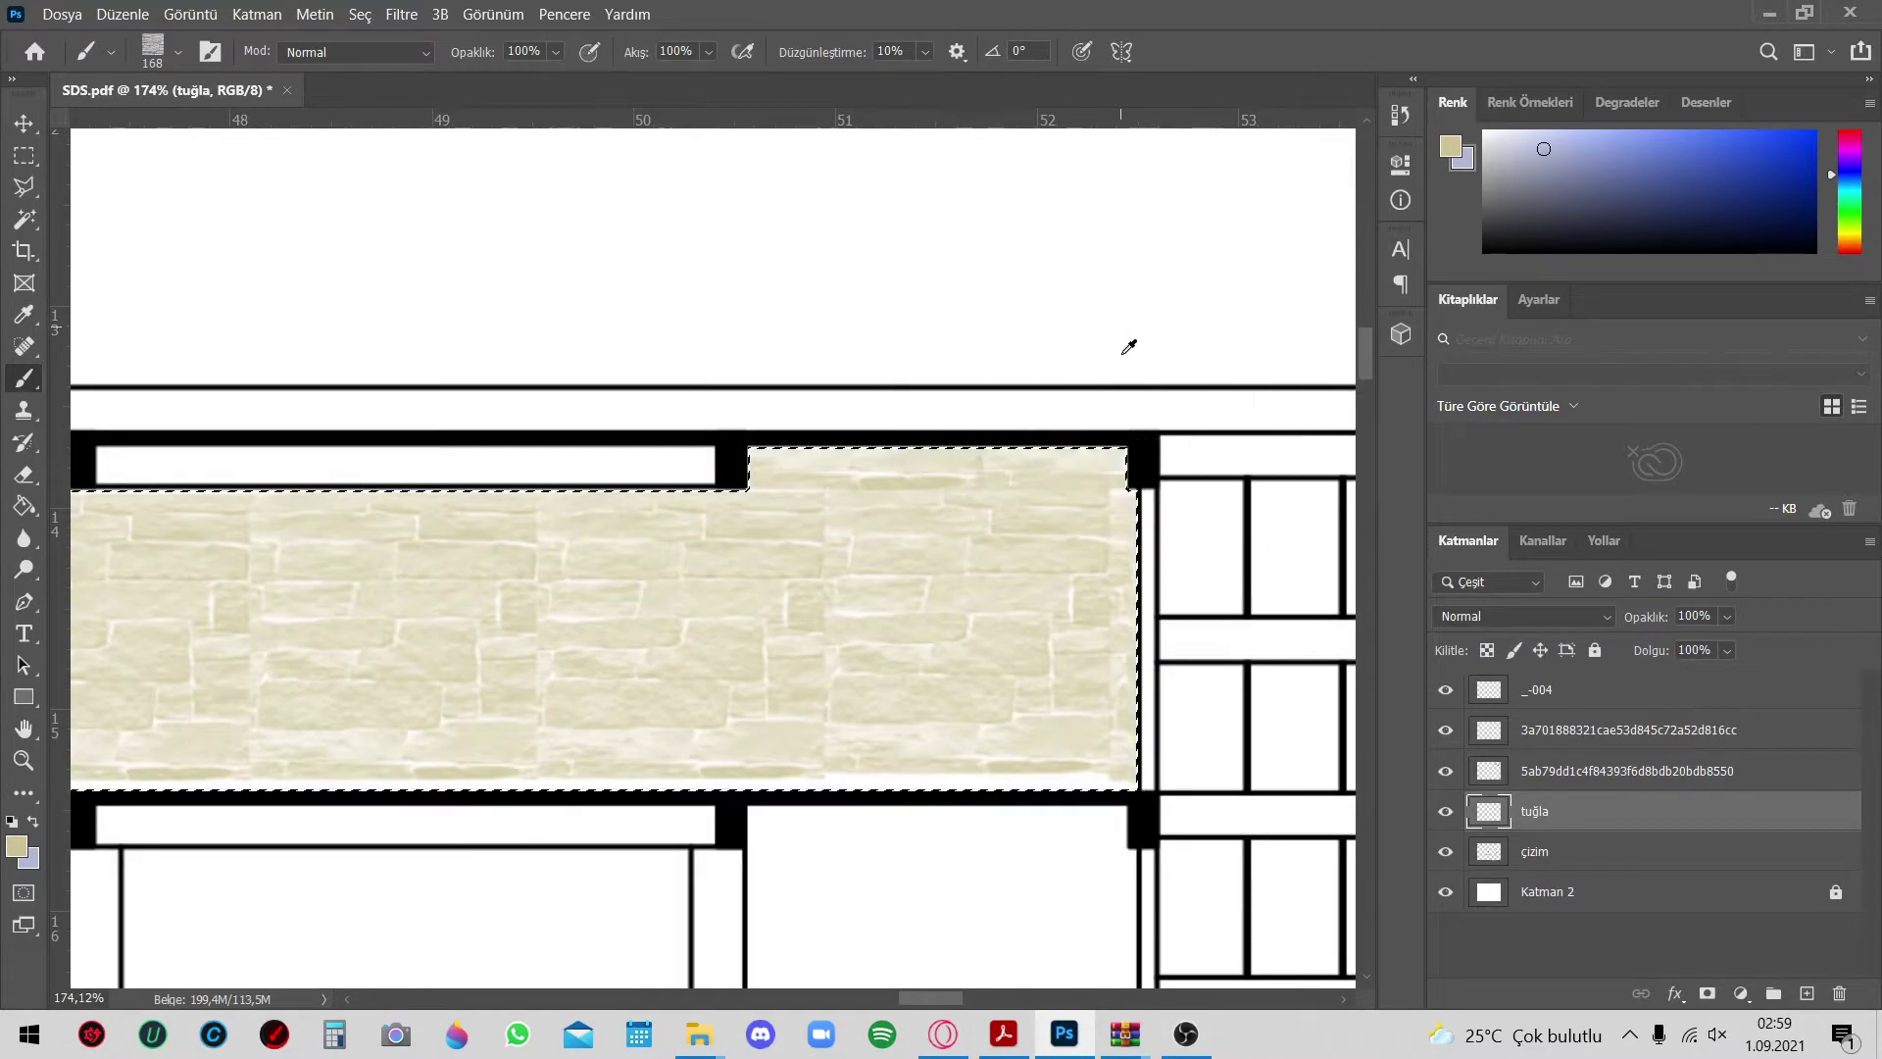
scroll(803, 521, down, 3)
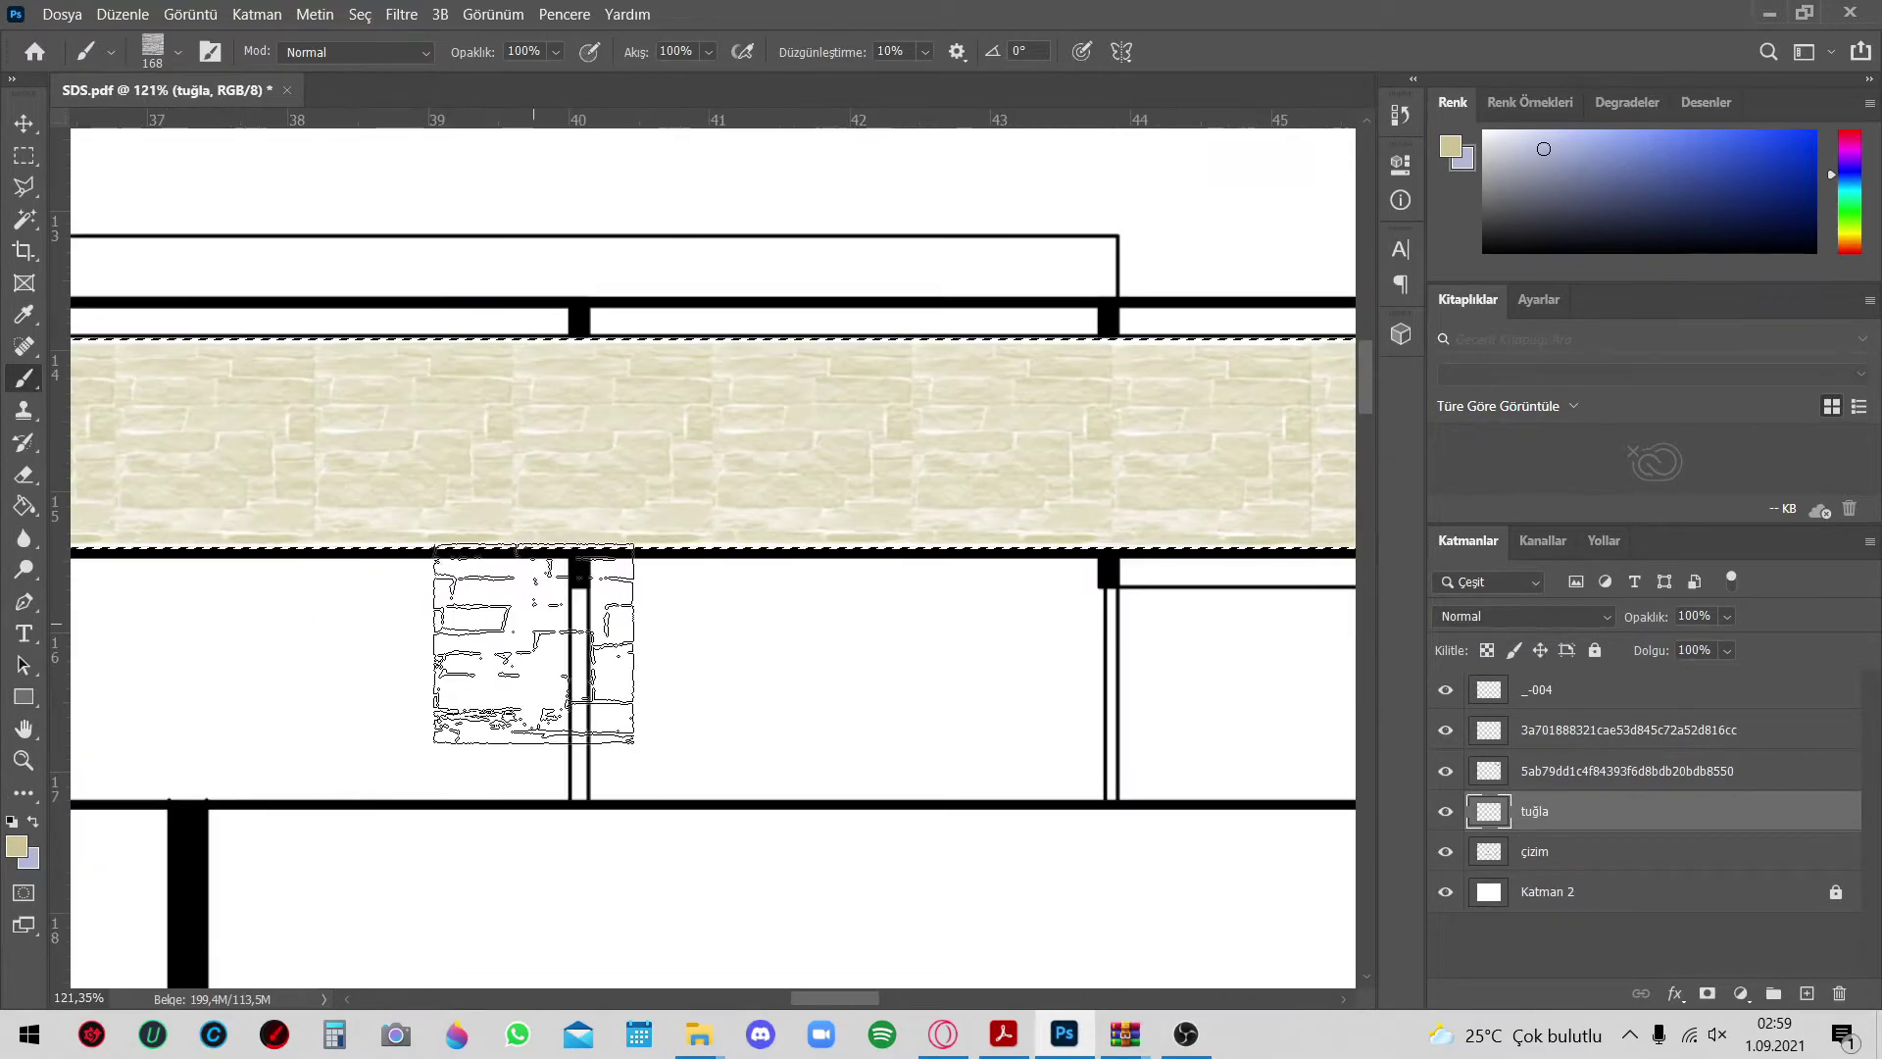
scroll(578, 591, down, 5)
key(ctrl+d)
scroll(431, 350, up, 2)
key(v)
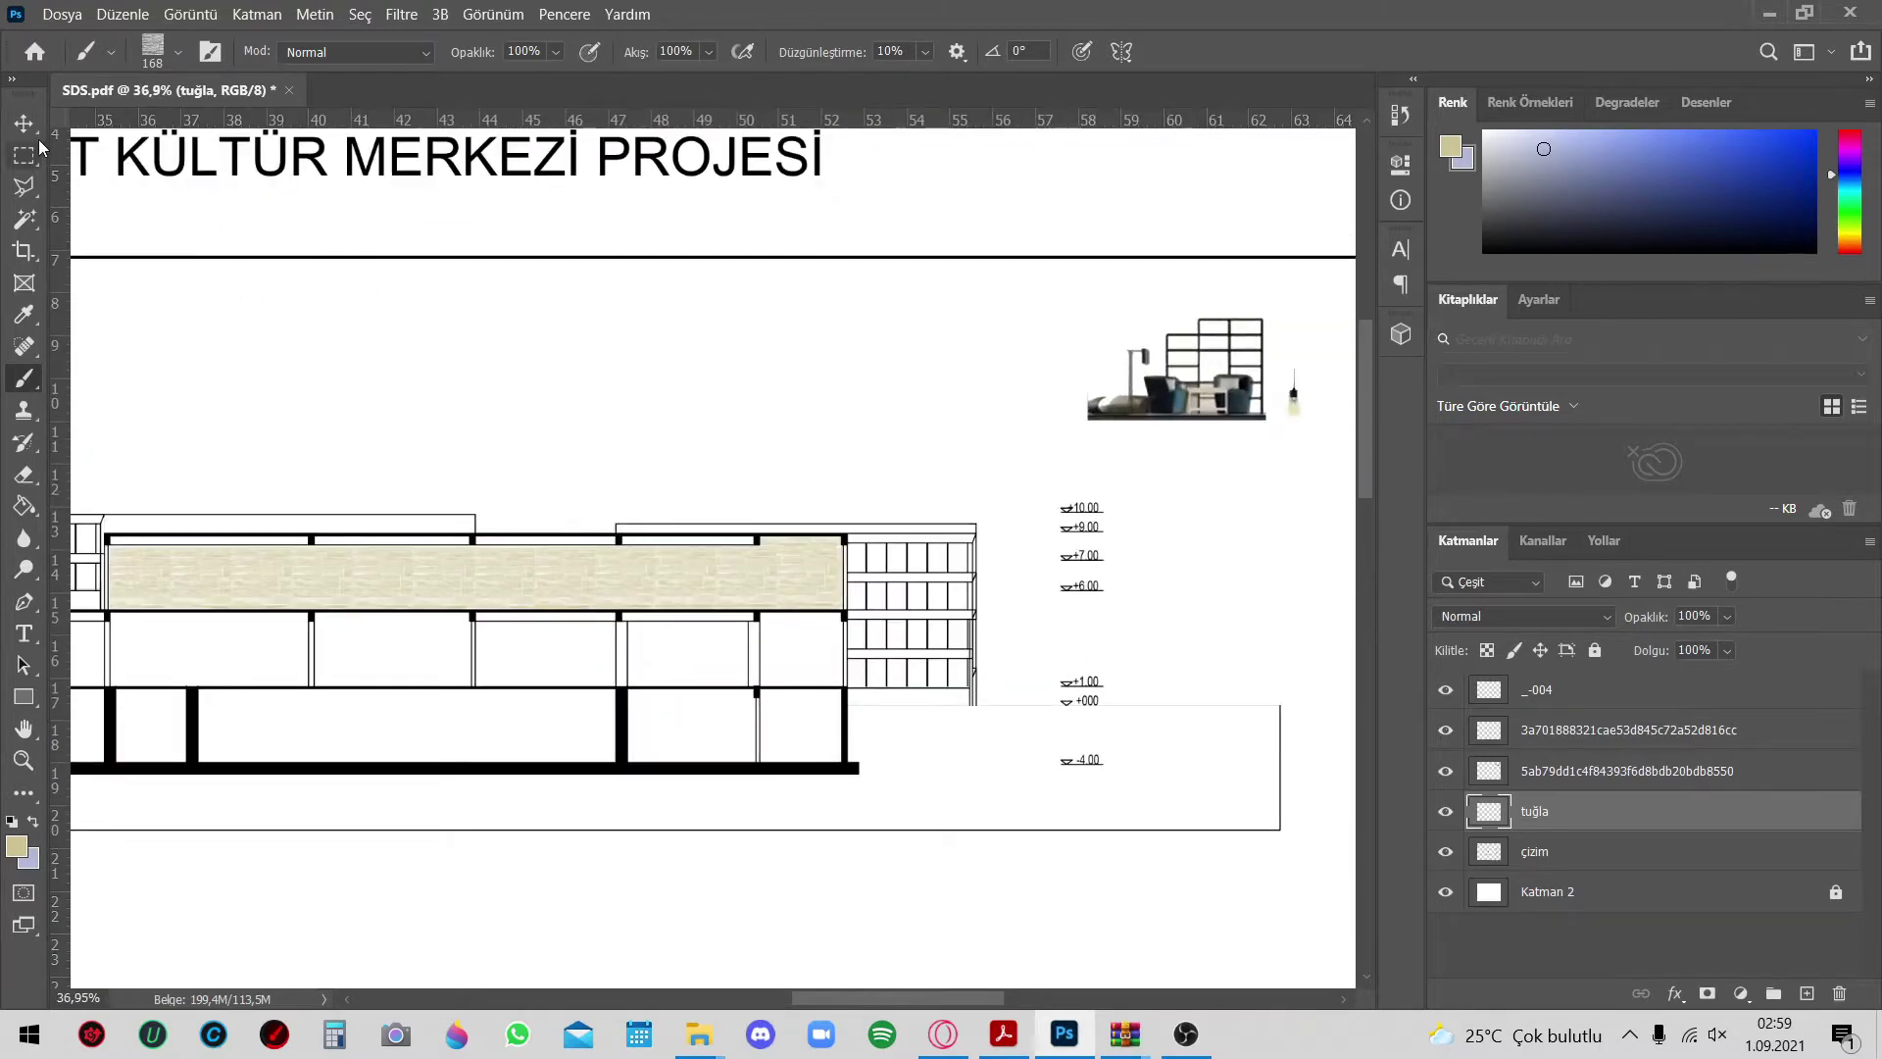
scroll(228, 556, down, 3)
Move the bookshelf picture from the sheet's top right onto the section and shrink it
mouse_move(1132, 517)
mouse_down()
mouse_move(1168, 539)
mouse_move(1255, 466)
mouse_up()
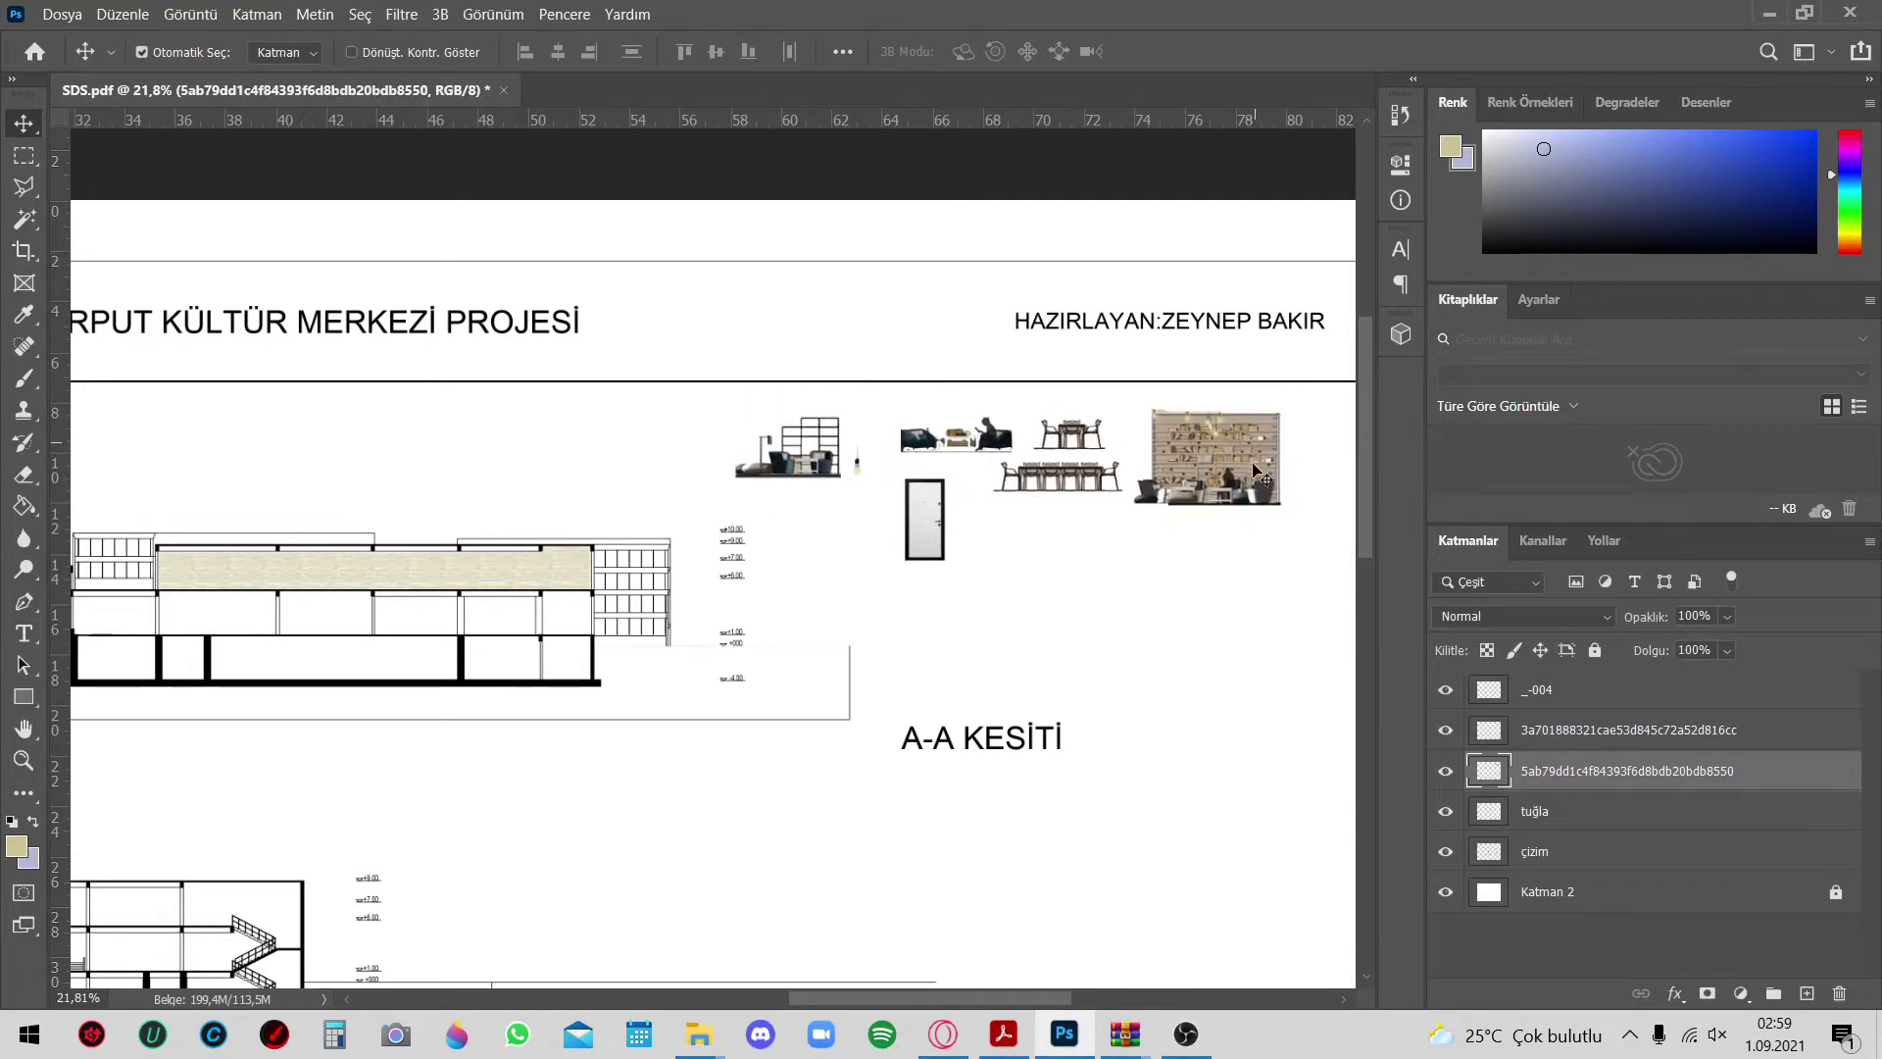
click(25, 156)
drag(1123, 373, 1303, 556)
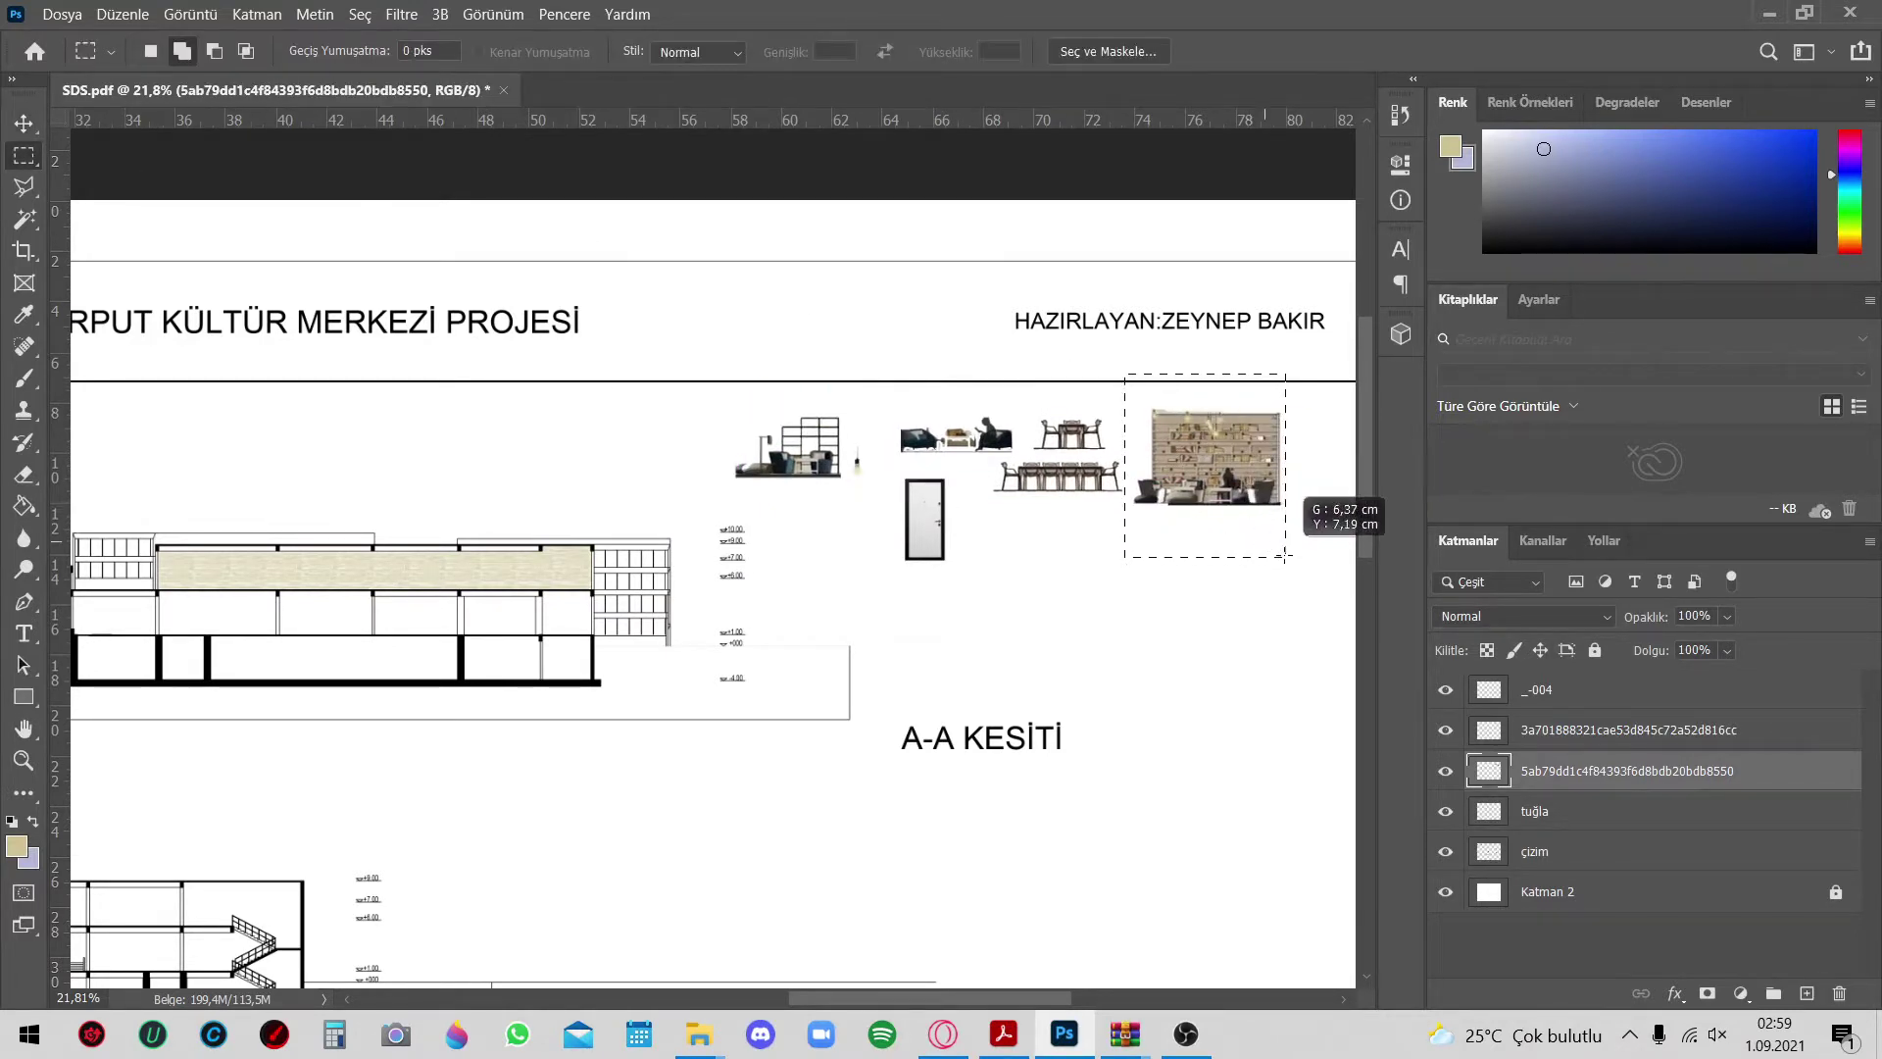
click(24, 131)
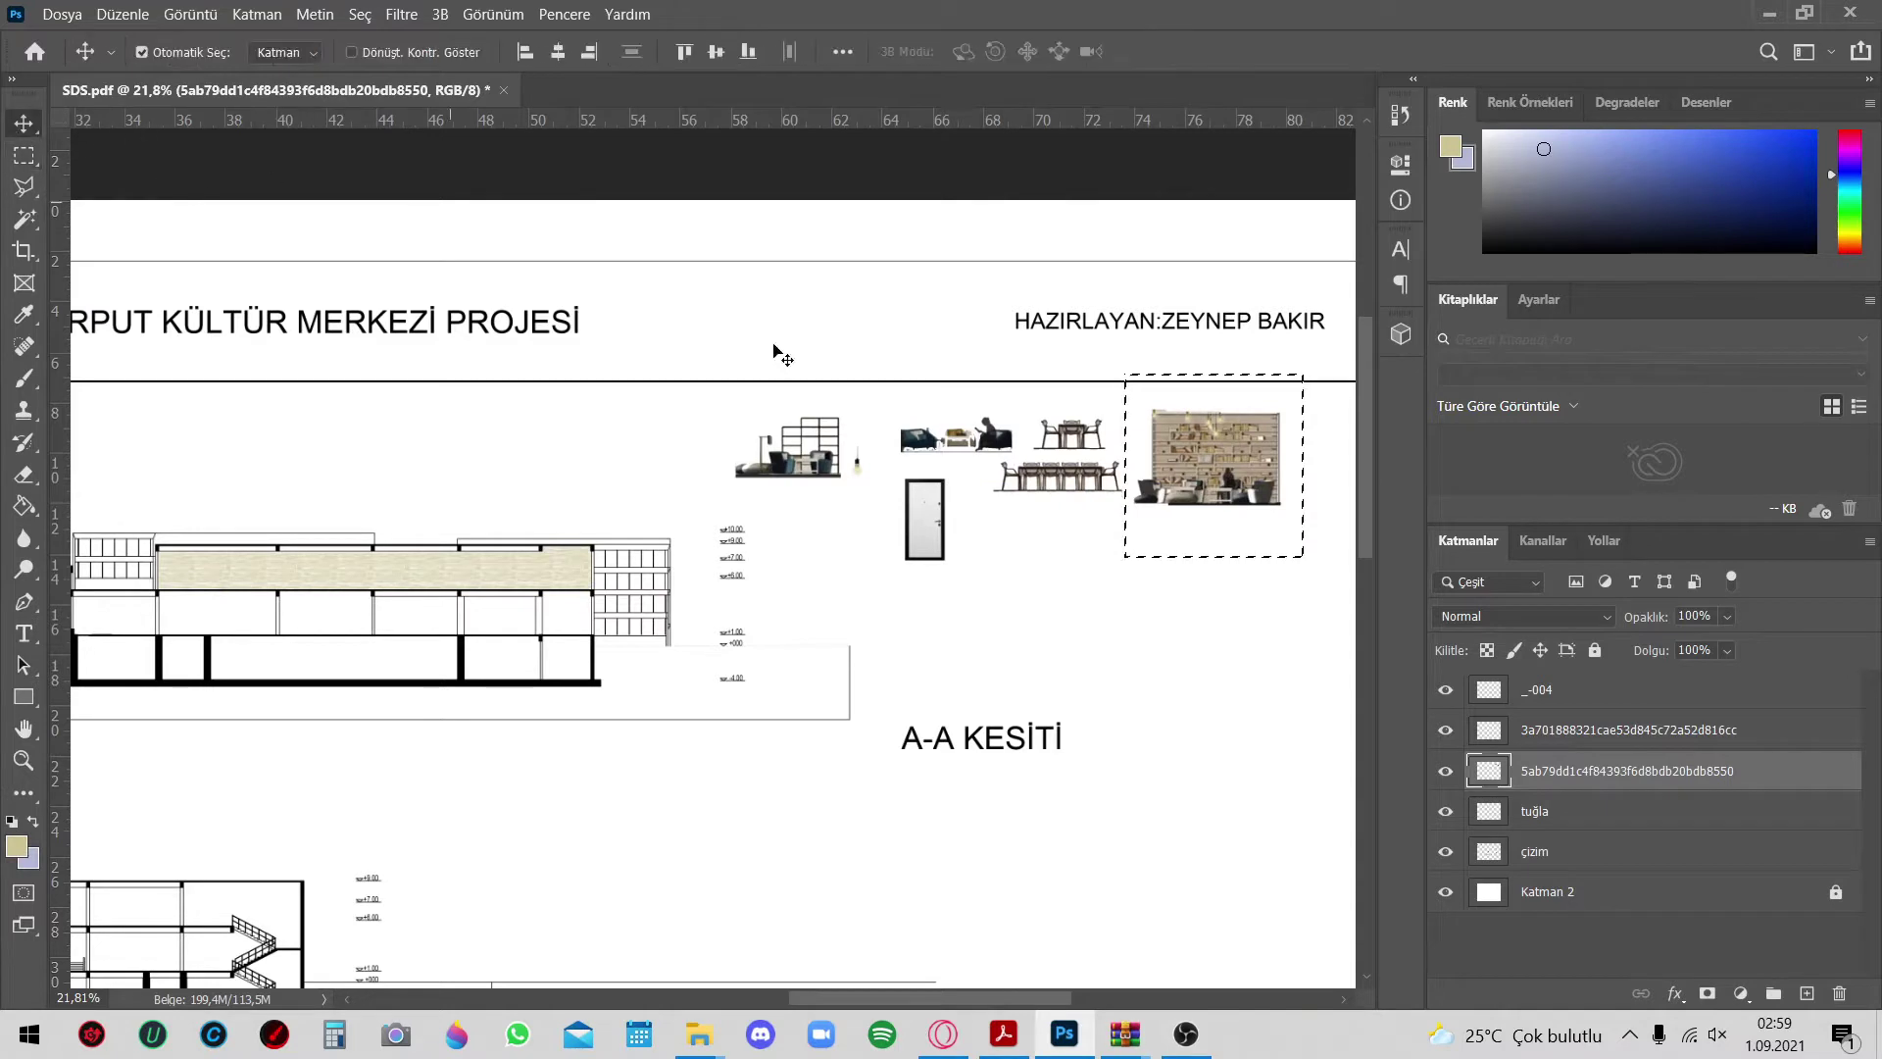
drag(1267, 536, 390, 547)
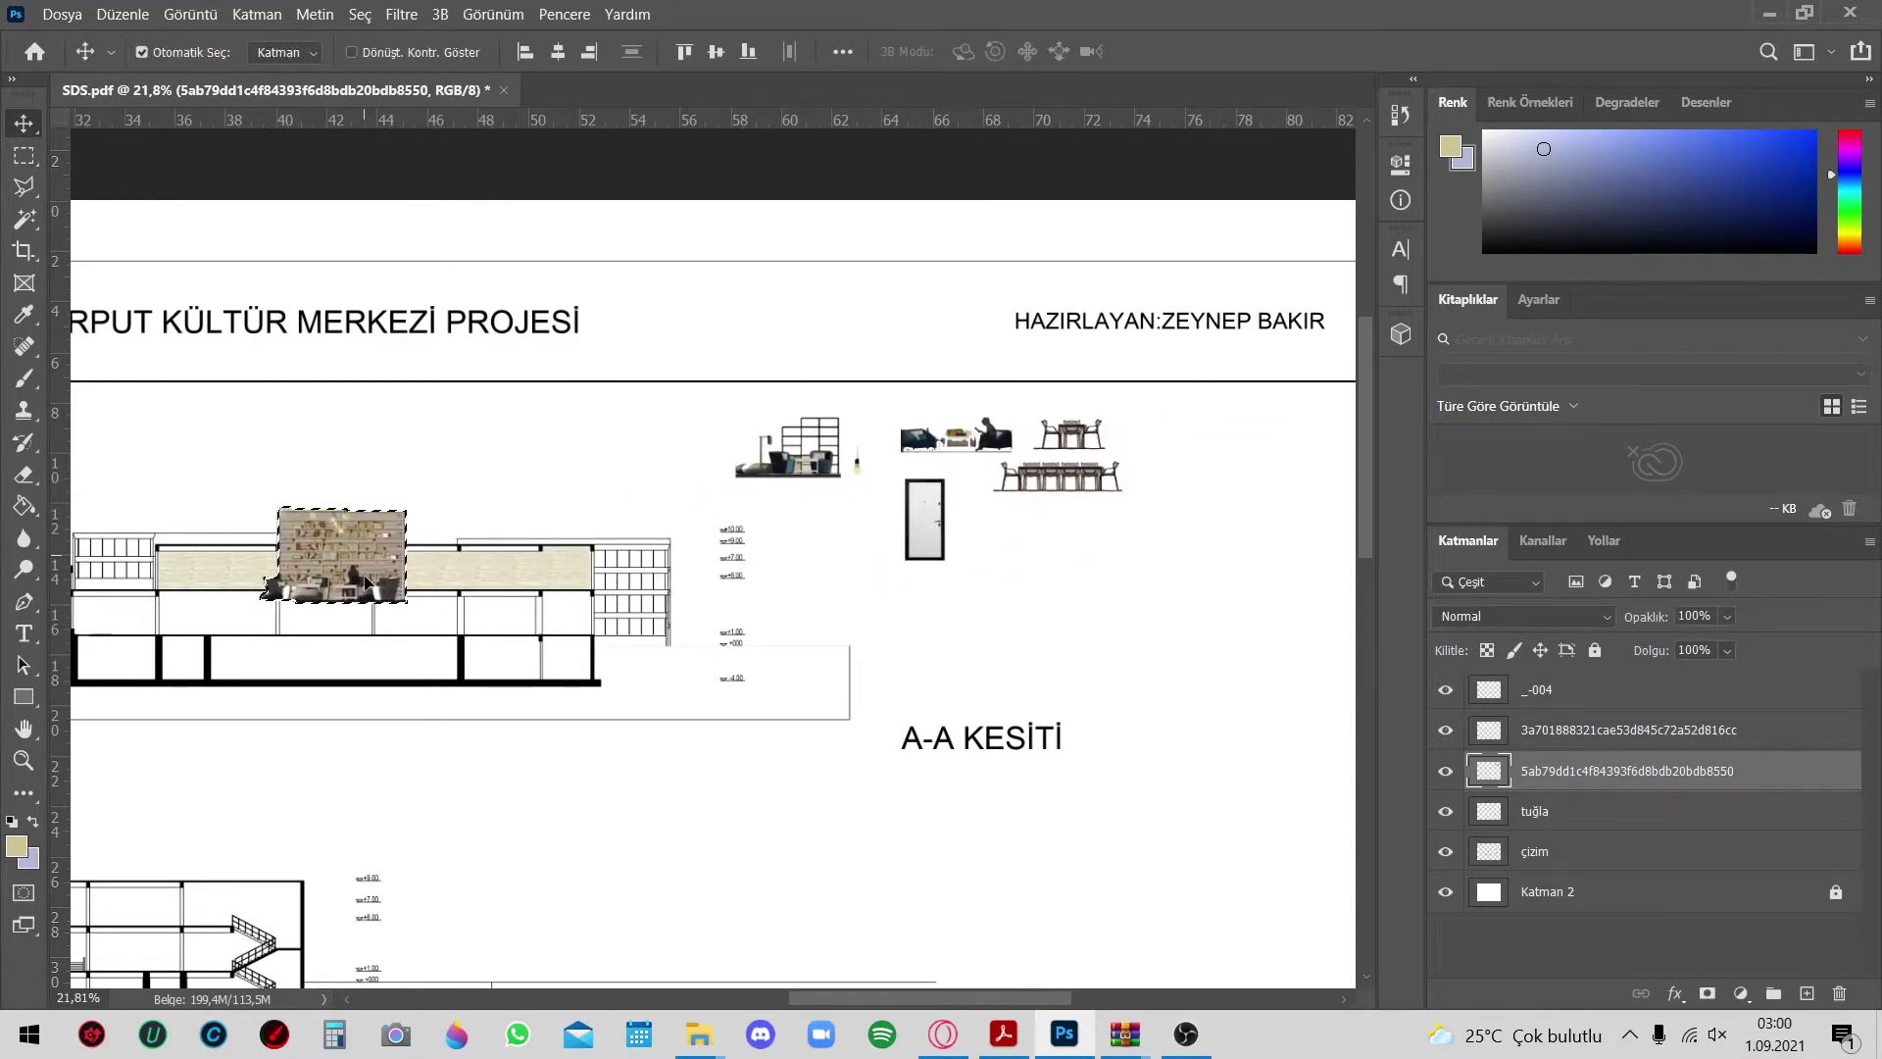
key(ctrl+t)
drag(409, 505, 336, 569)
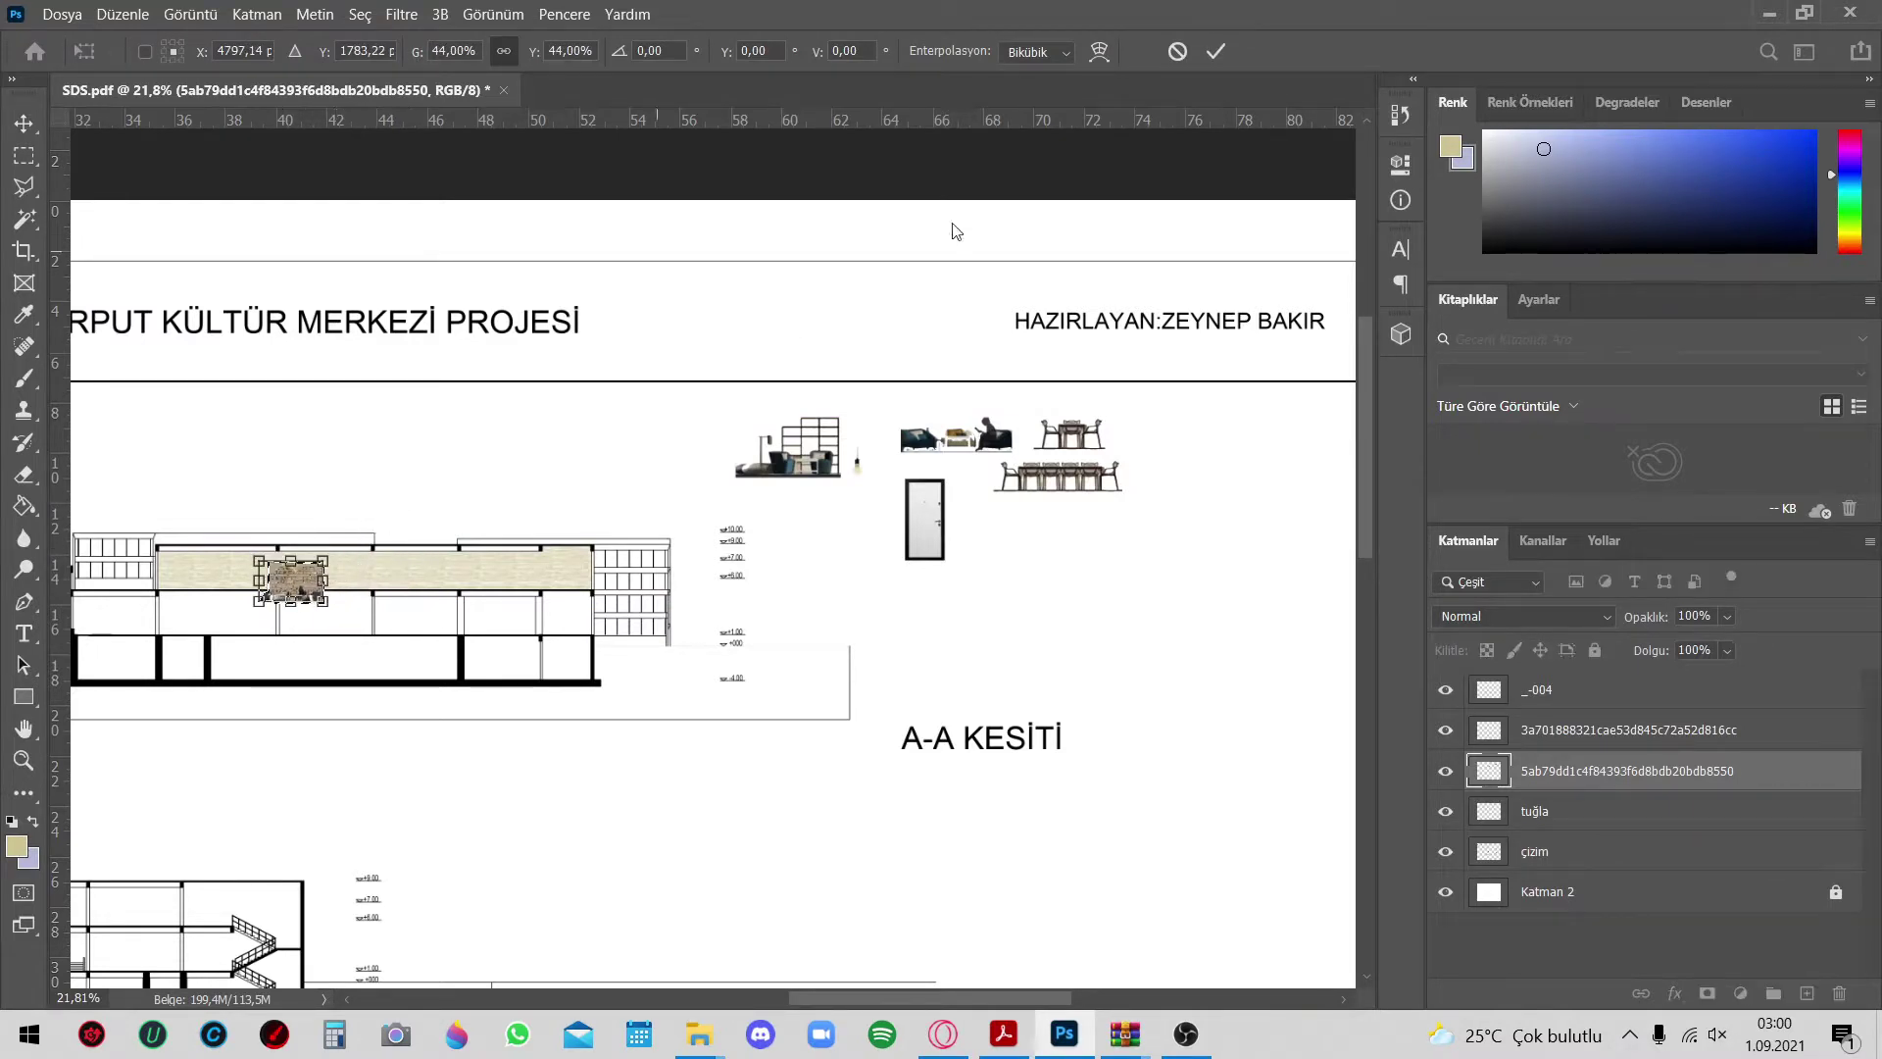
scroll(1137, 533, down, 2)
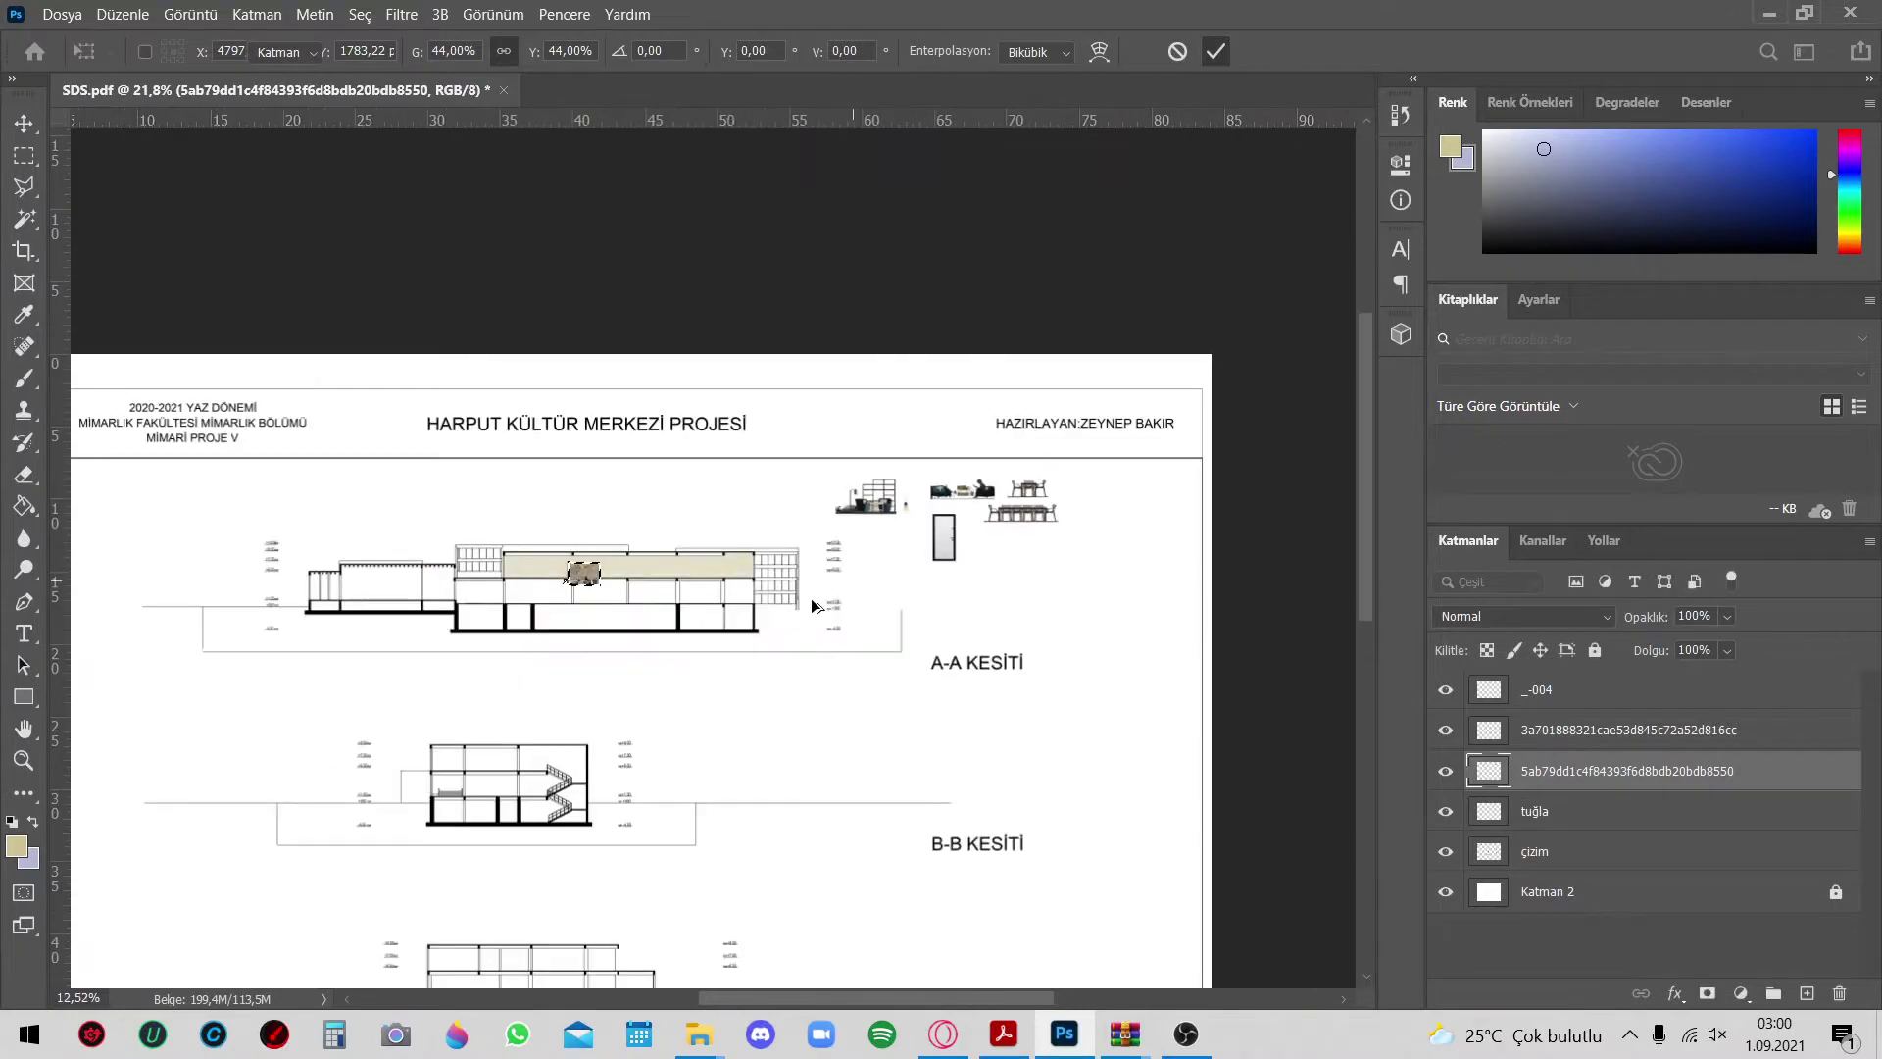
scroll(605, 586, up, 2)
scroll(605, 586, up, 2)
scroll(660, 576, up, 2)
key(Return)
scroll(660, 577, up, 1)
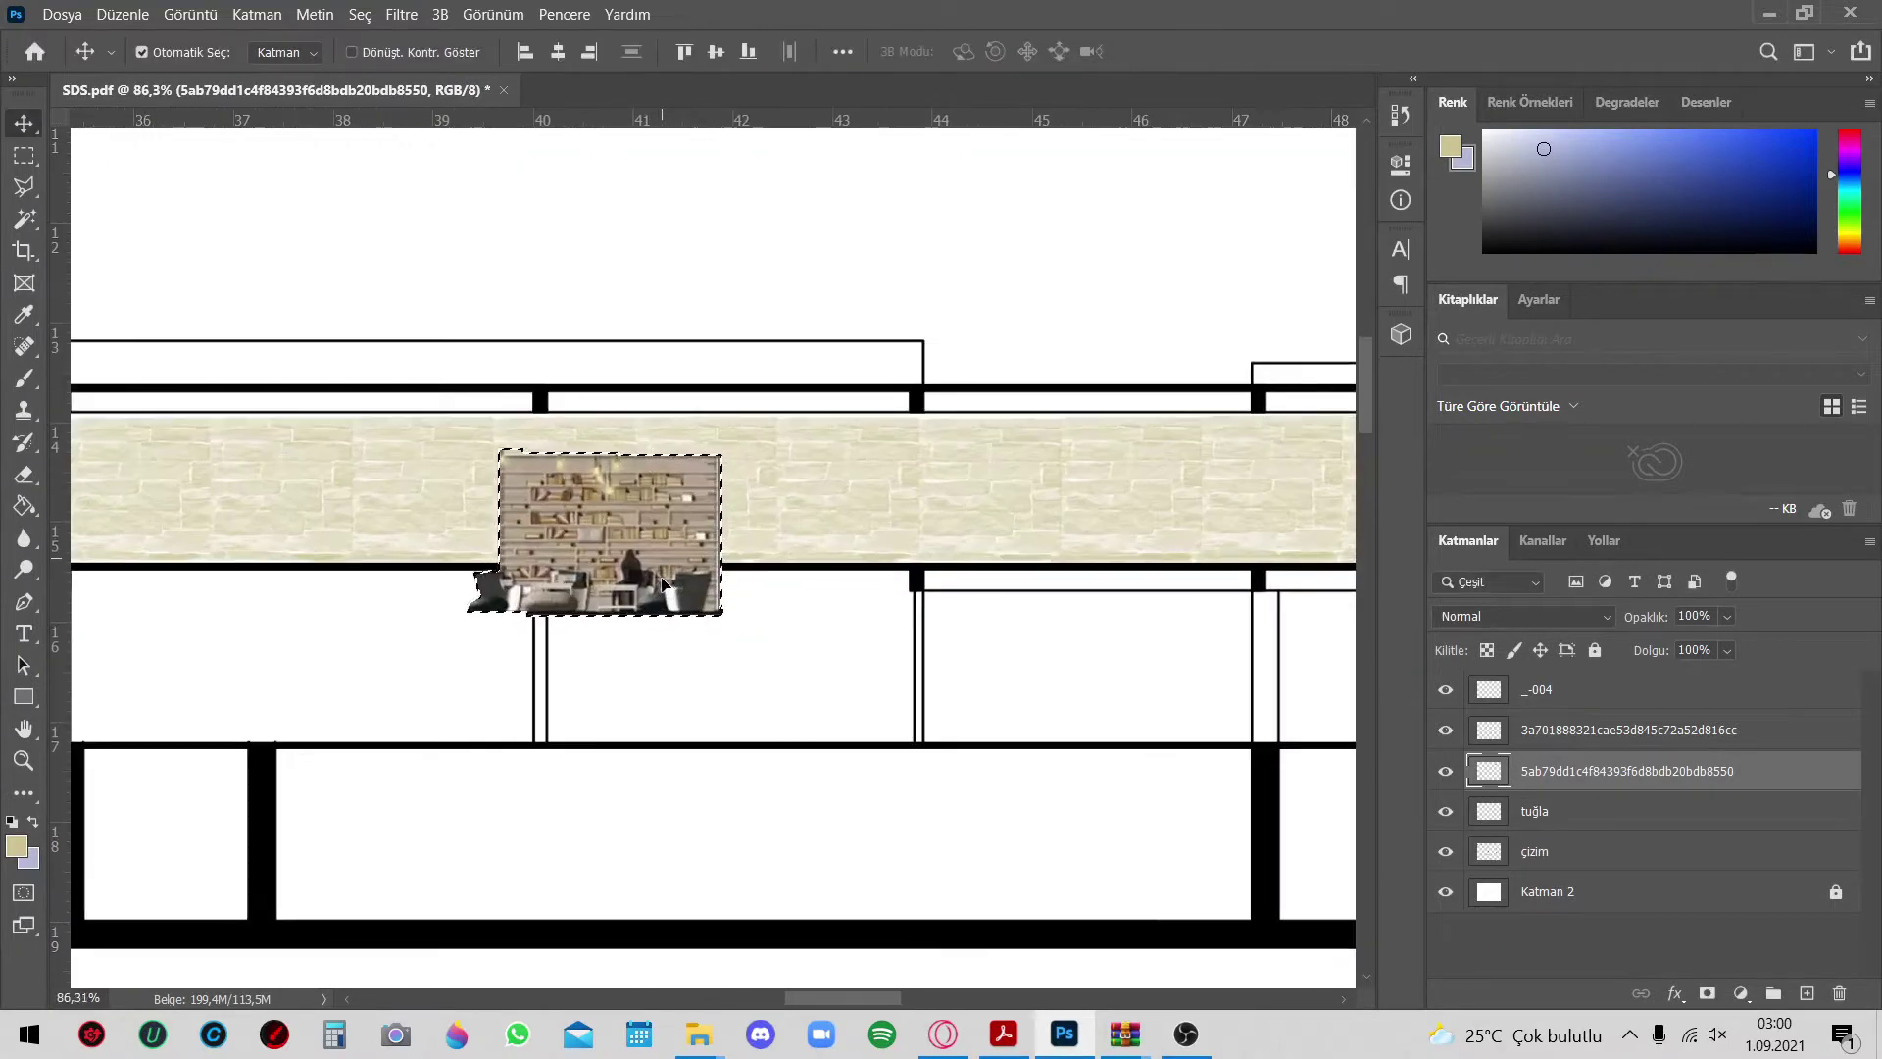
Raise the bookshelf picture onto the stone band and rescale it to the floor height
click(23, 155)
drag(448, 429, 782, 663)
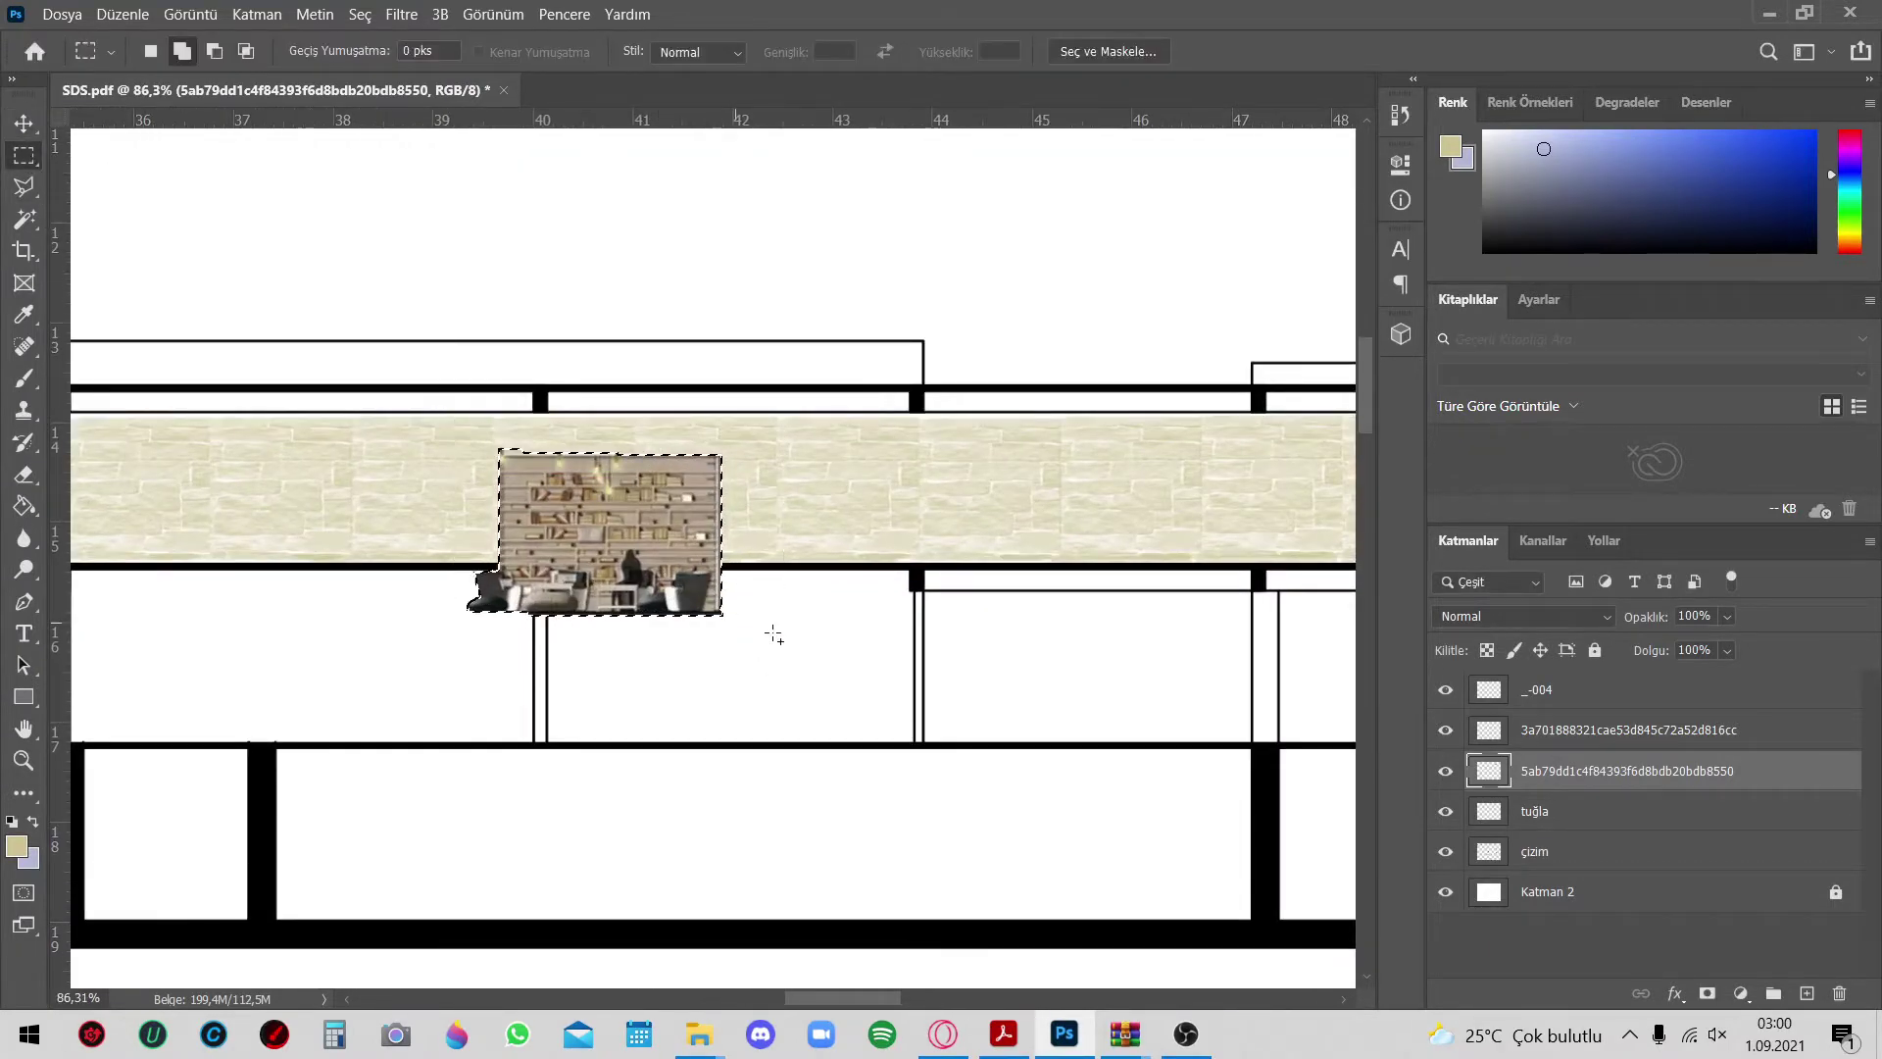
click(23, 124)
drag(704, 486, 784, 454)
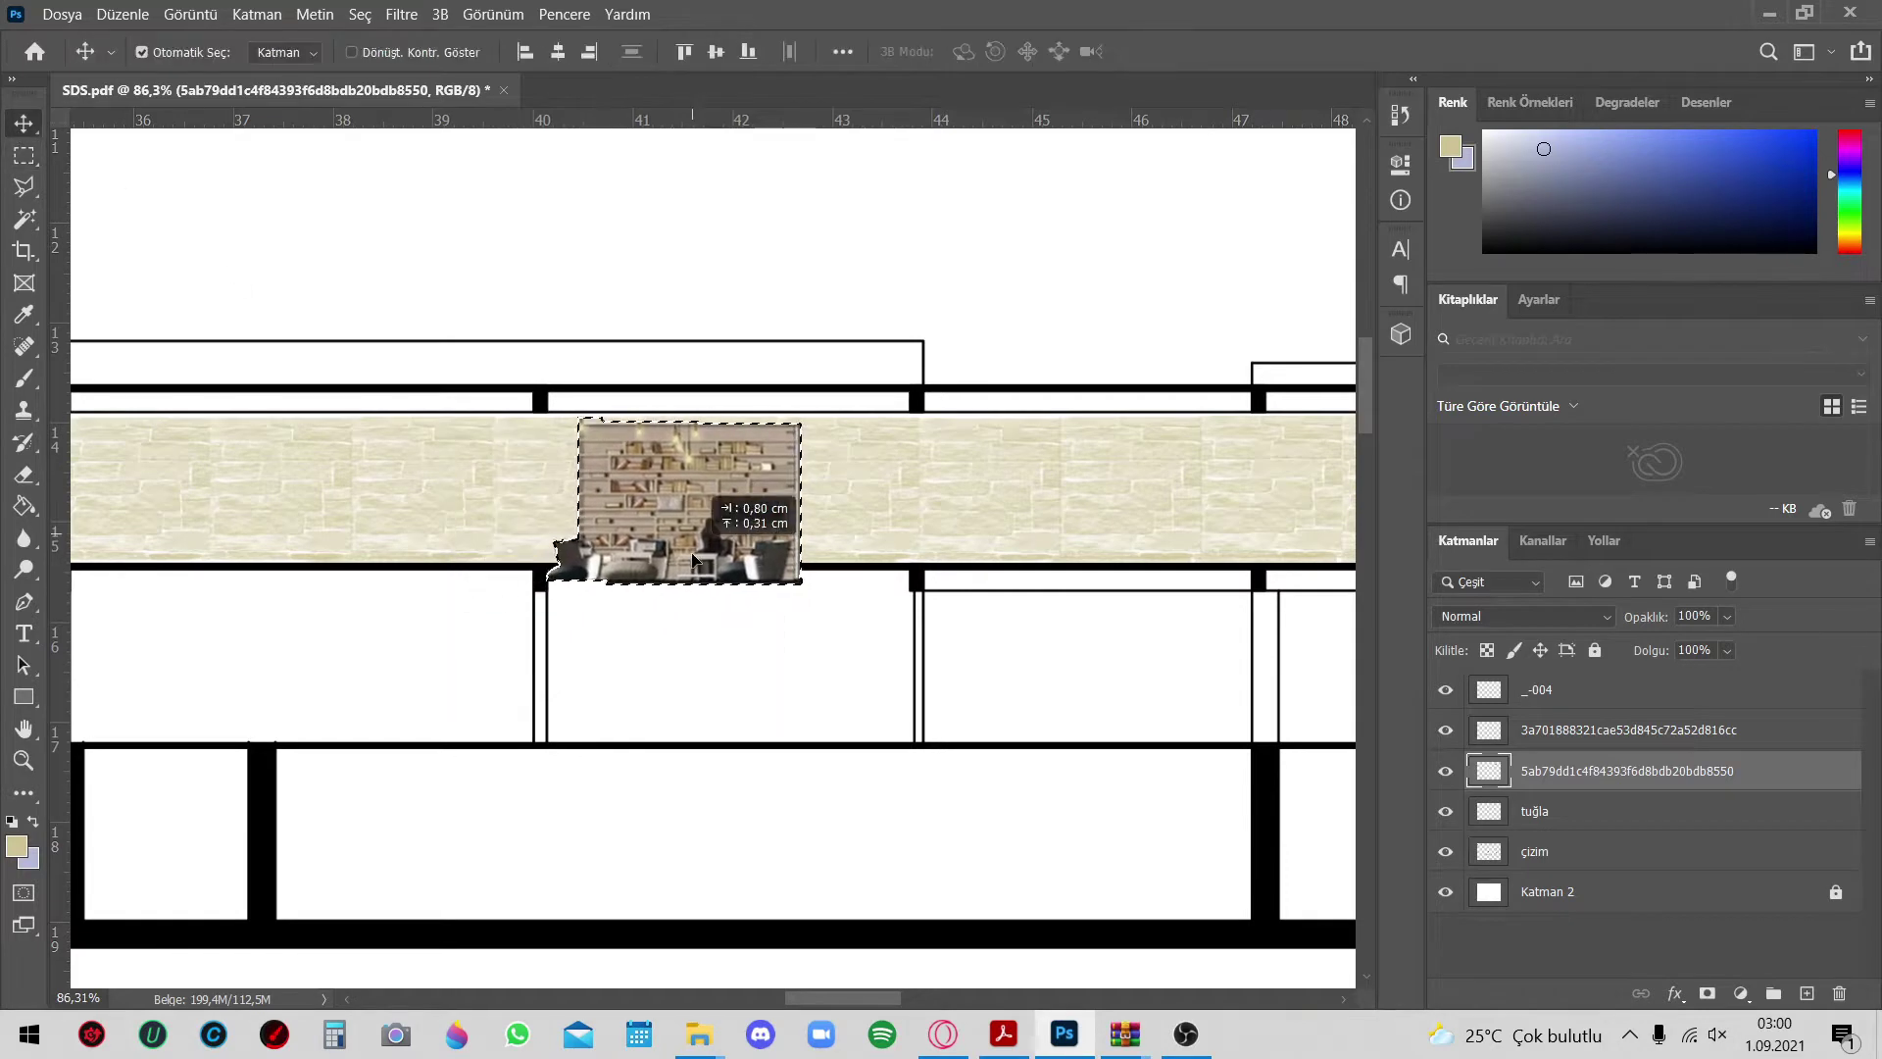
key(ctrl+t)
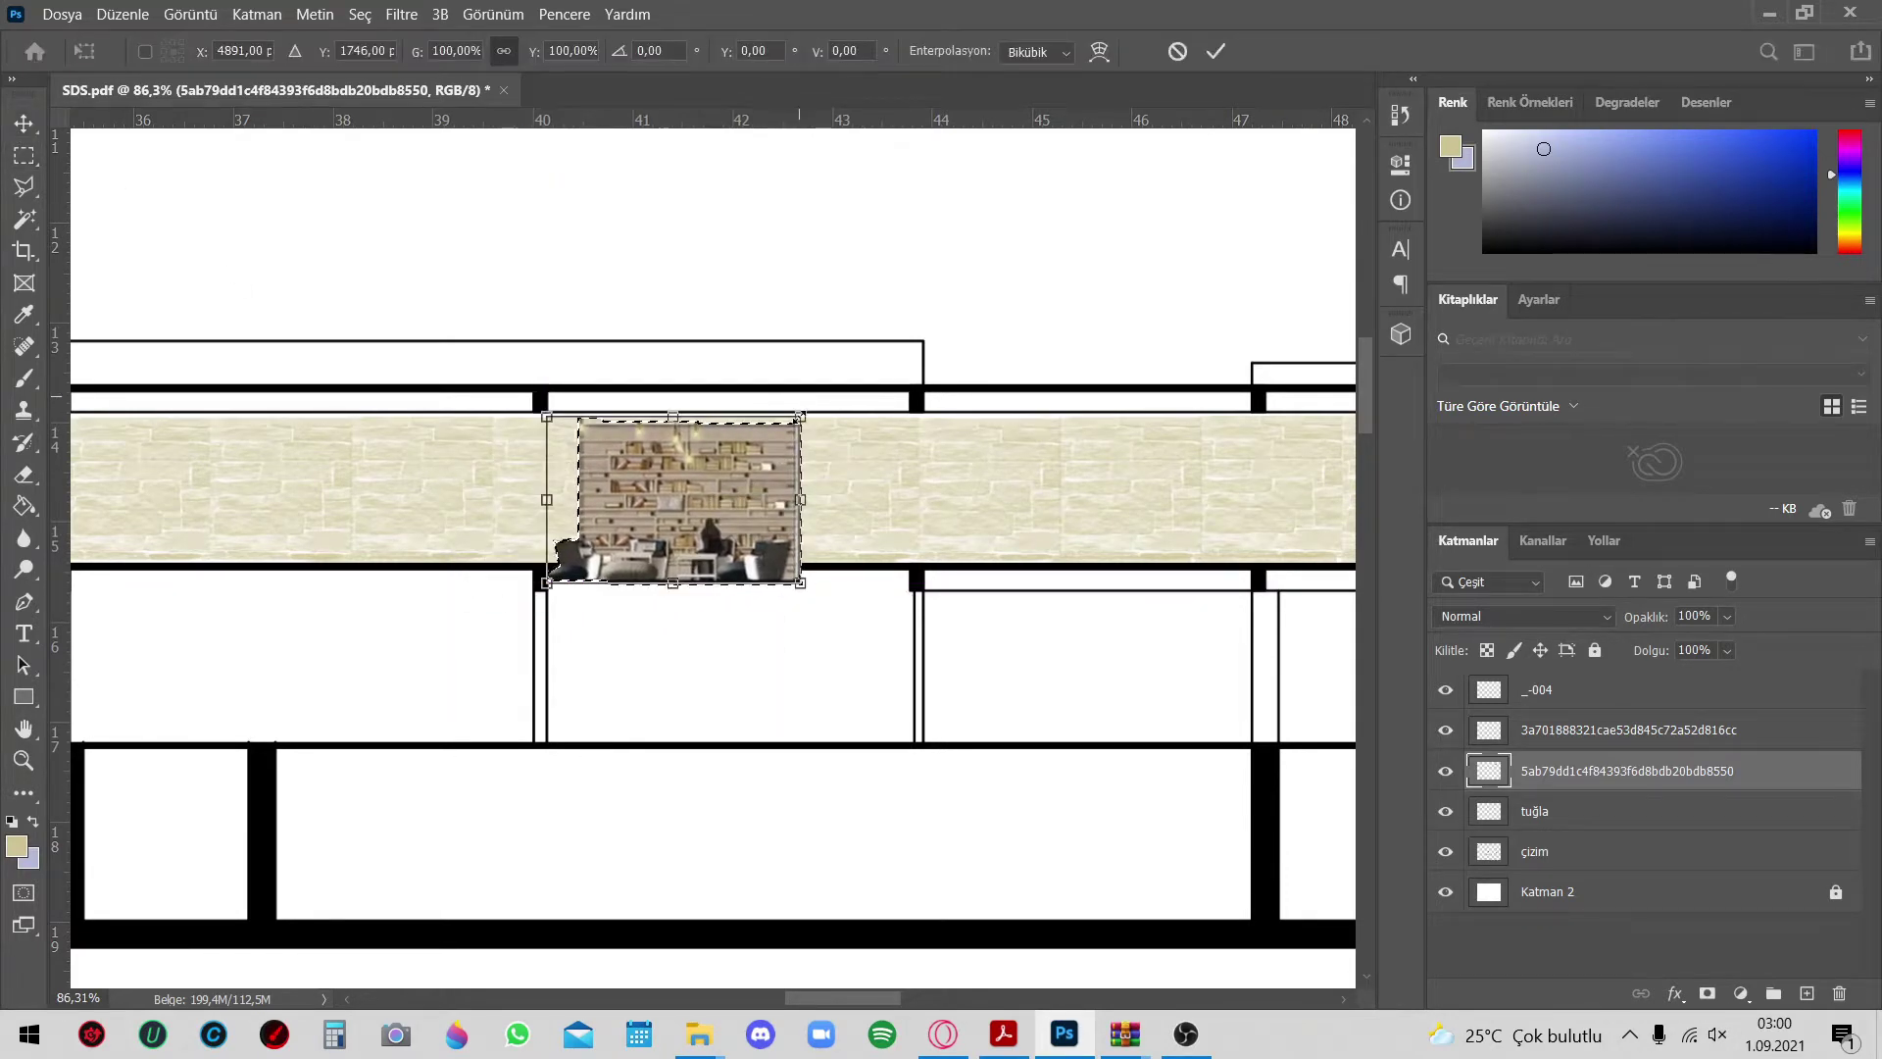
drag(799, 423, 723, 484)
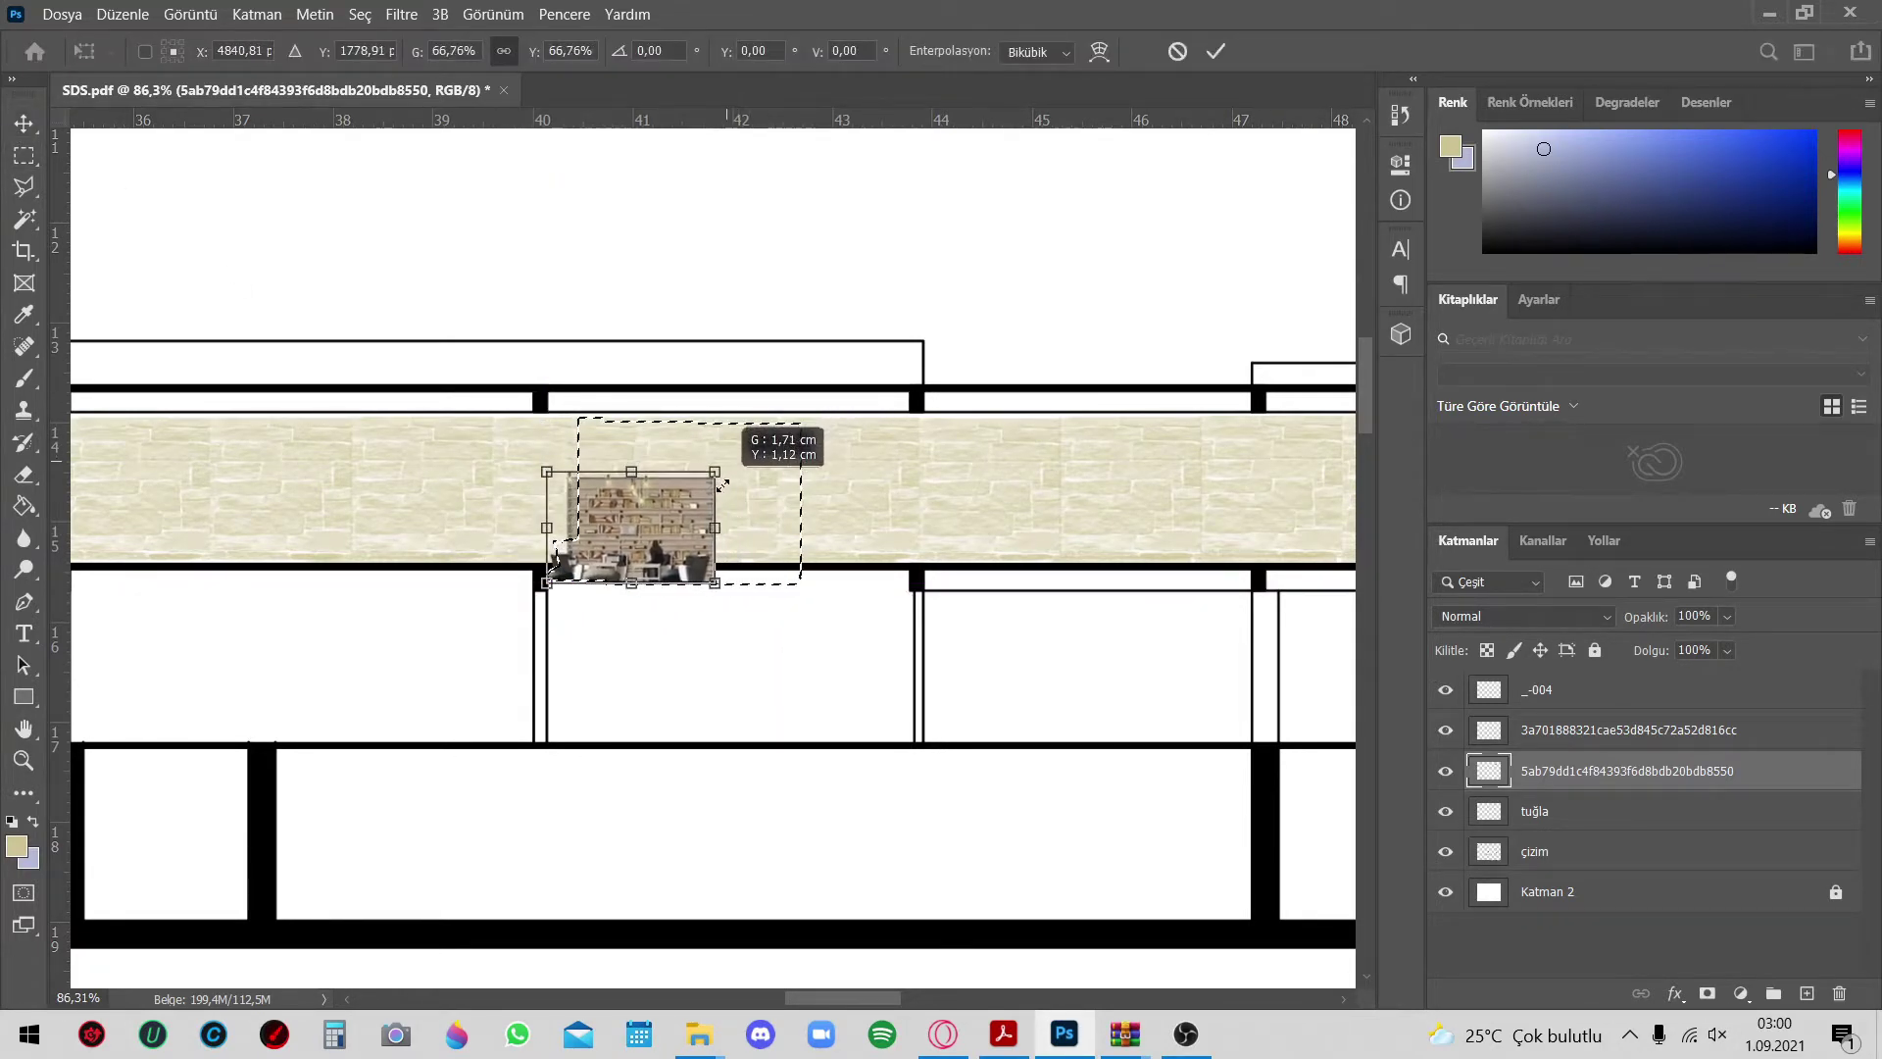
drag(722, 484, 723, 470)
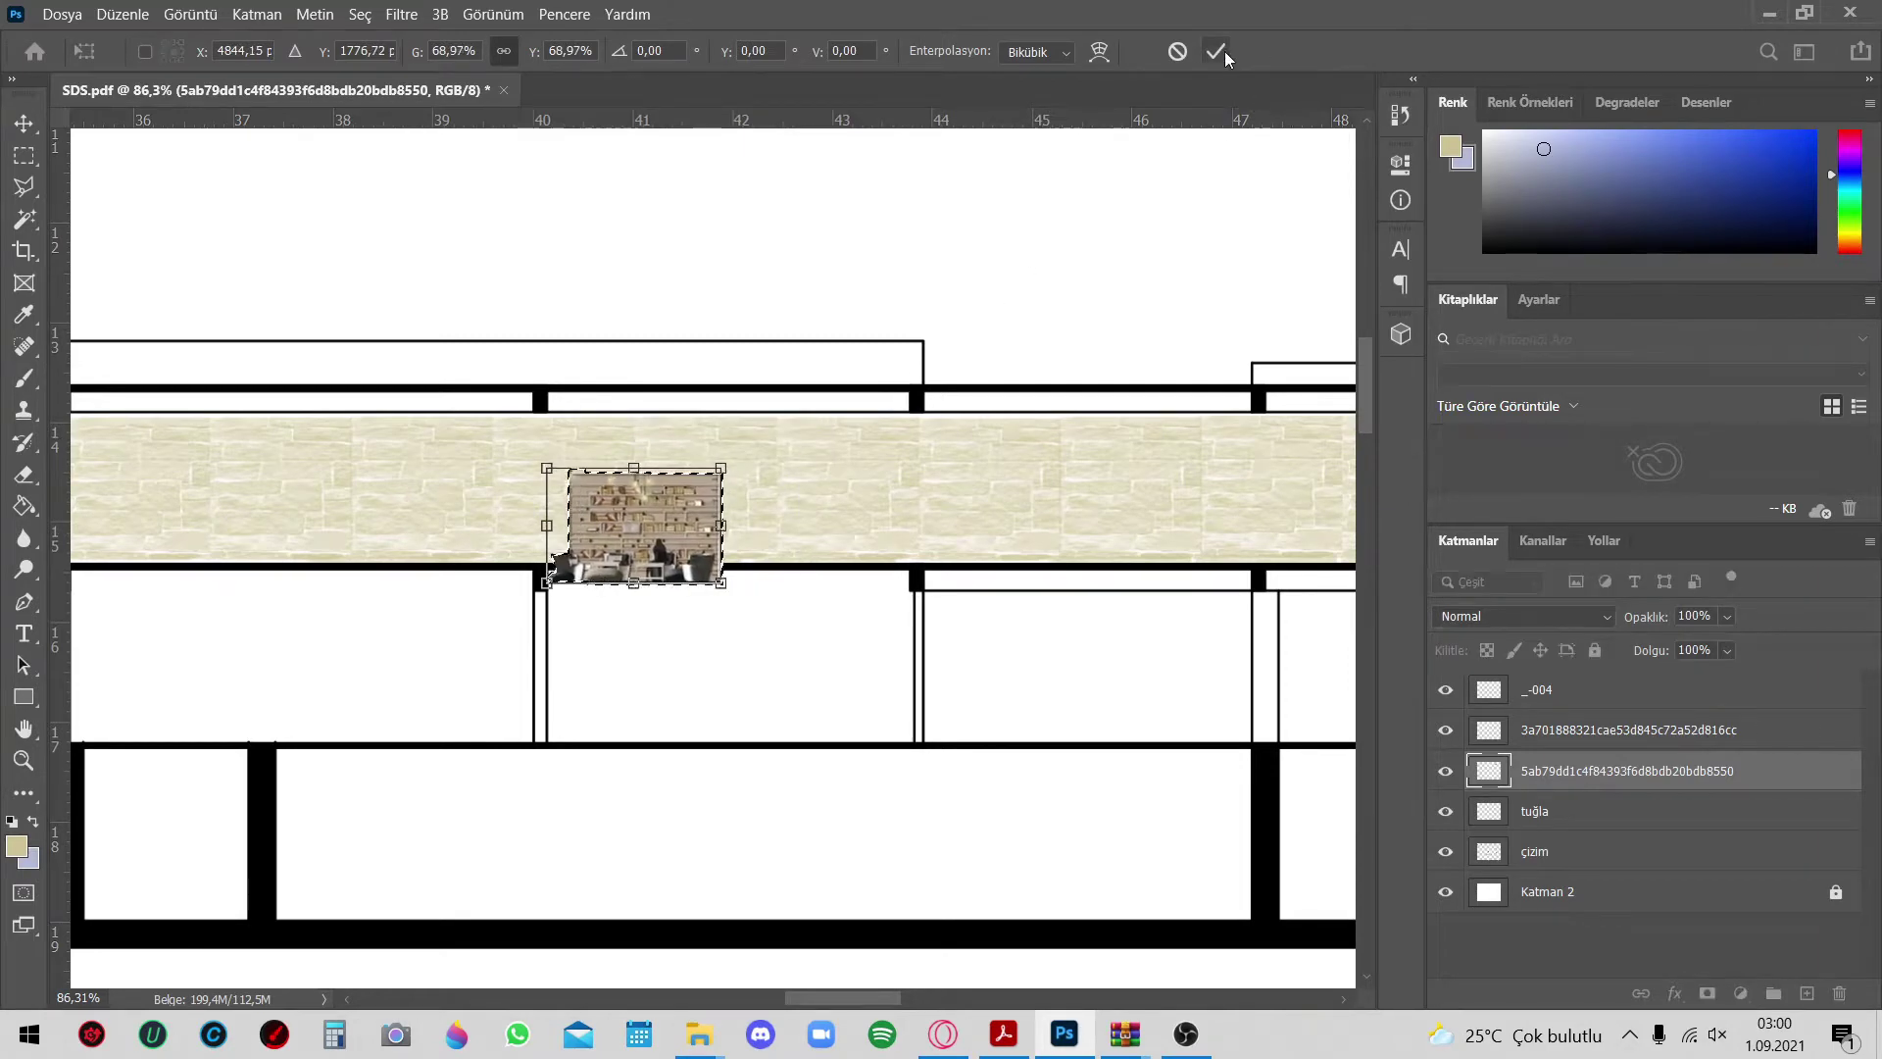
scroll(1117, 302, down, 2)
scroll(641, 431, down, 2)
scroll(927, 536, up, 2)
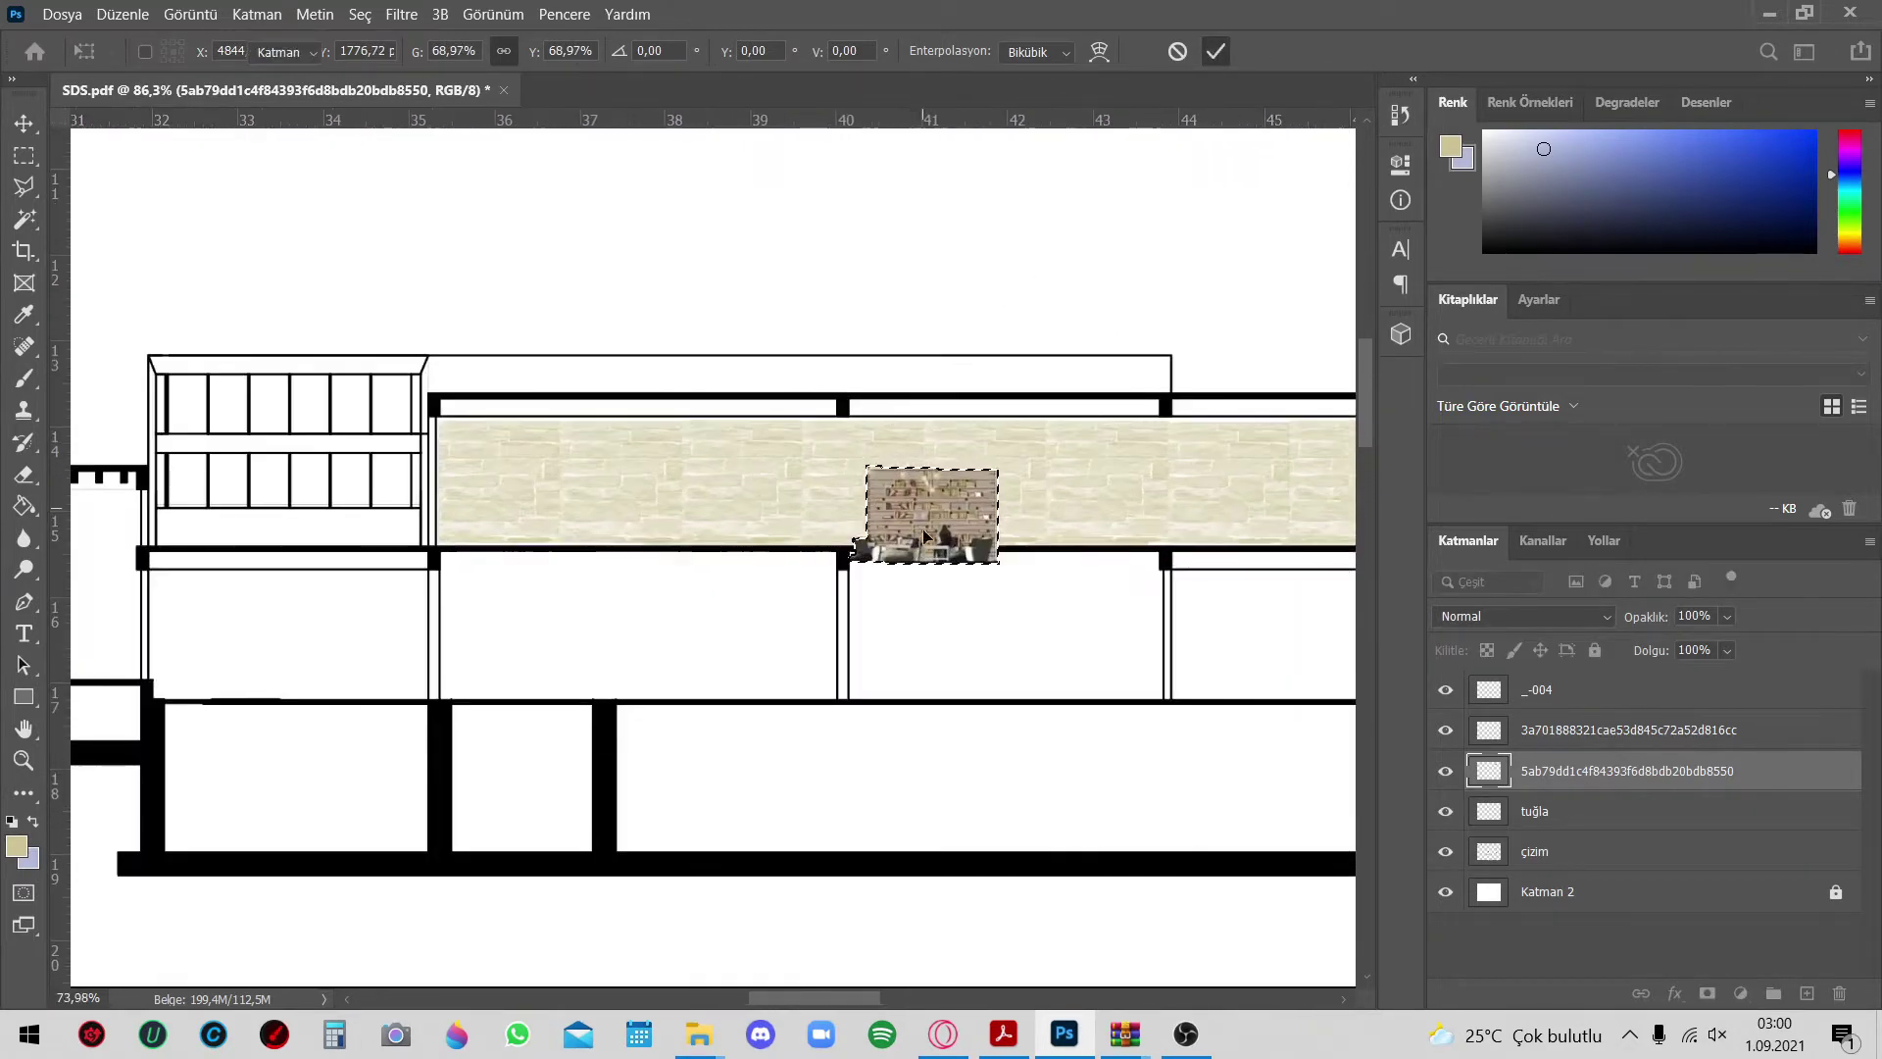
key(Return)
Slide the bookshelf image along the stone band into place and zoom out to the whole sheet
drag(926, 536, 713, 523)
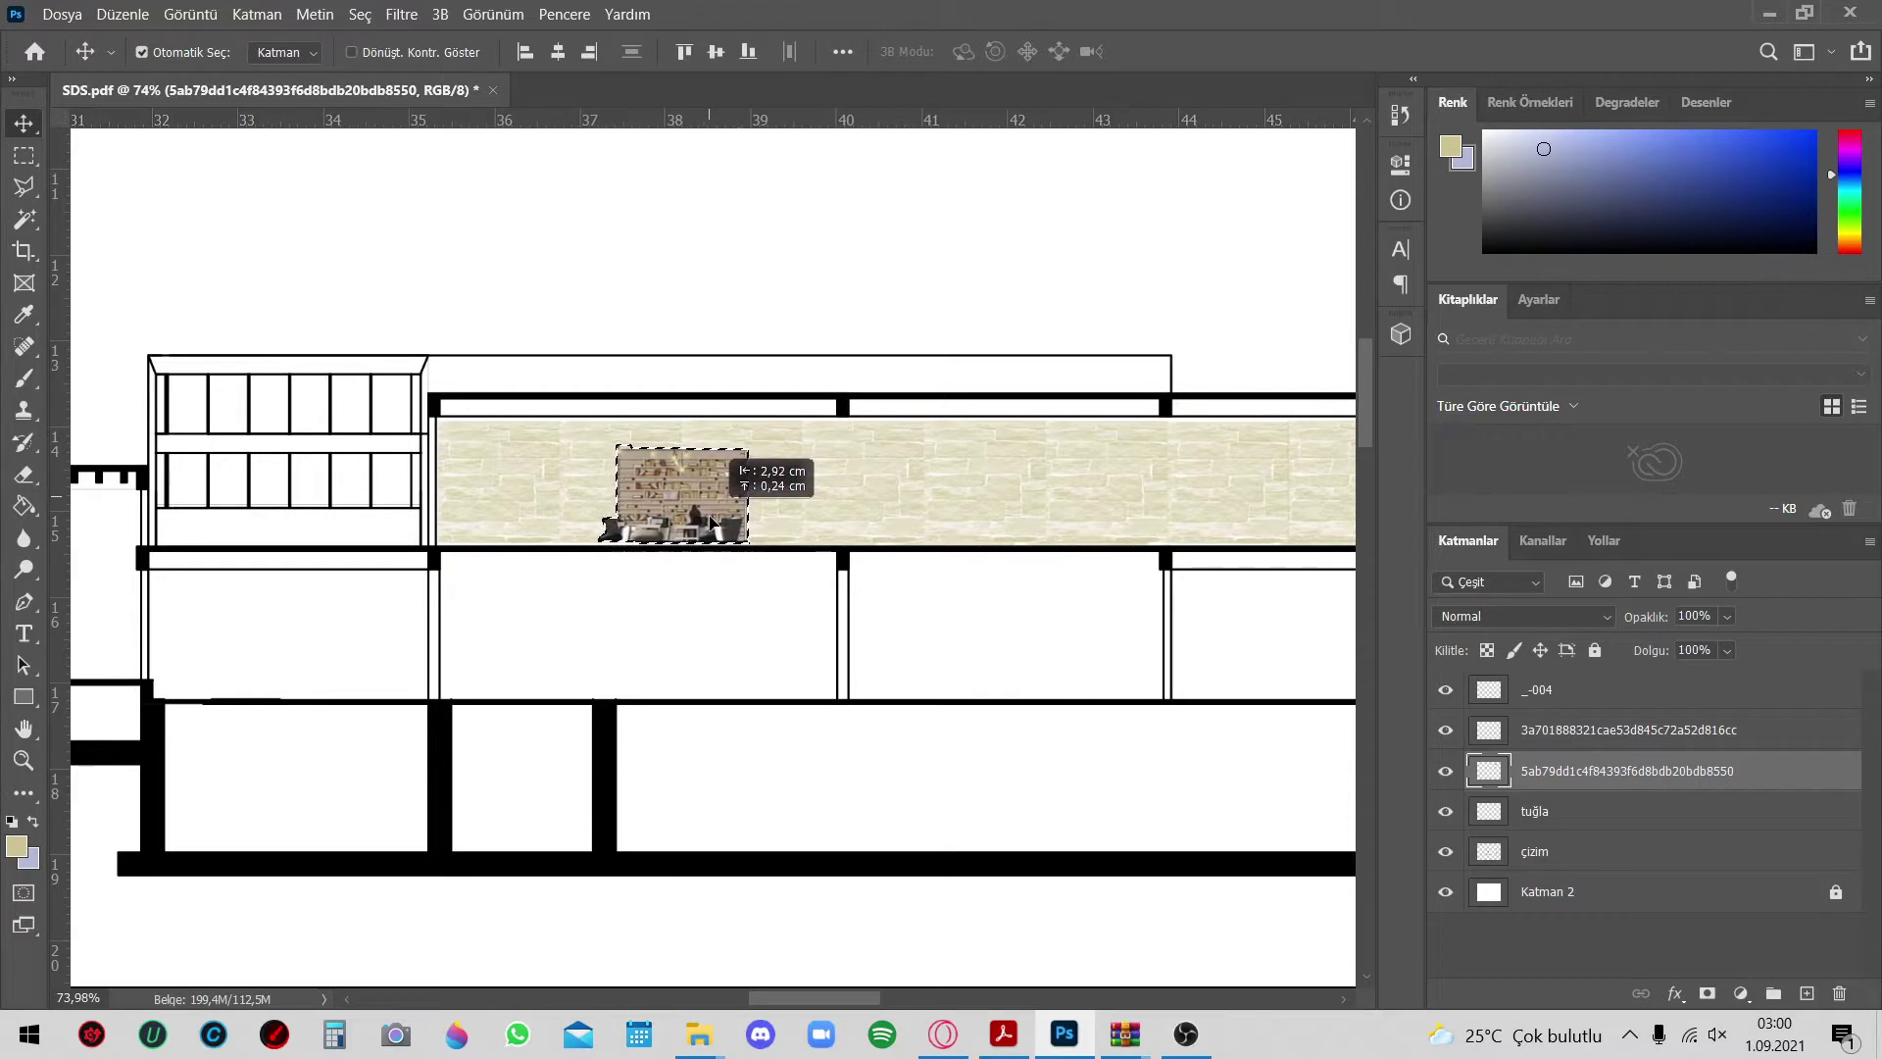
drag(712, 523, 1213, 517)
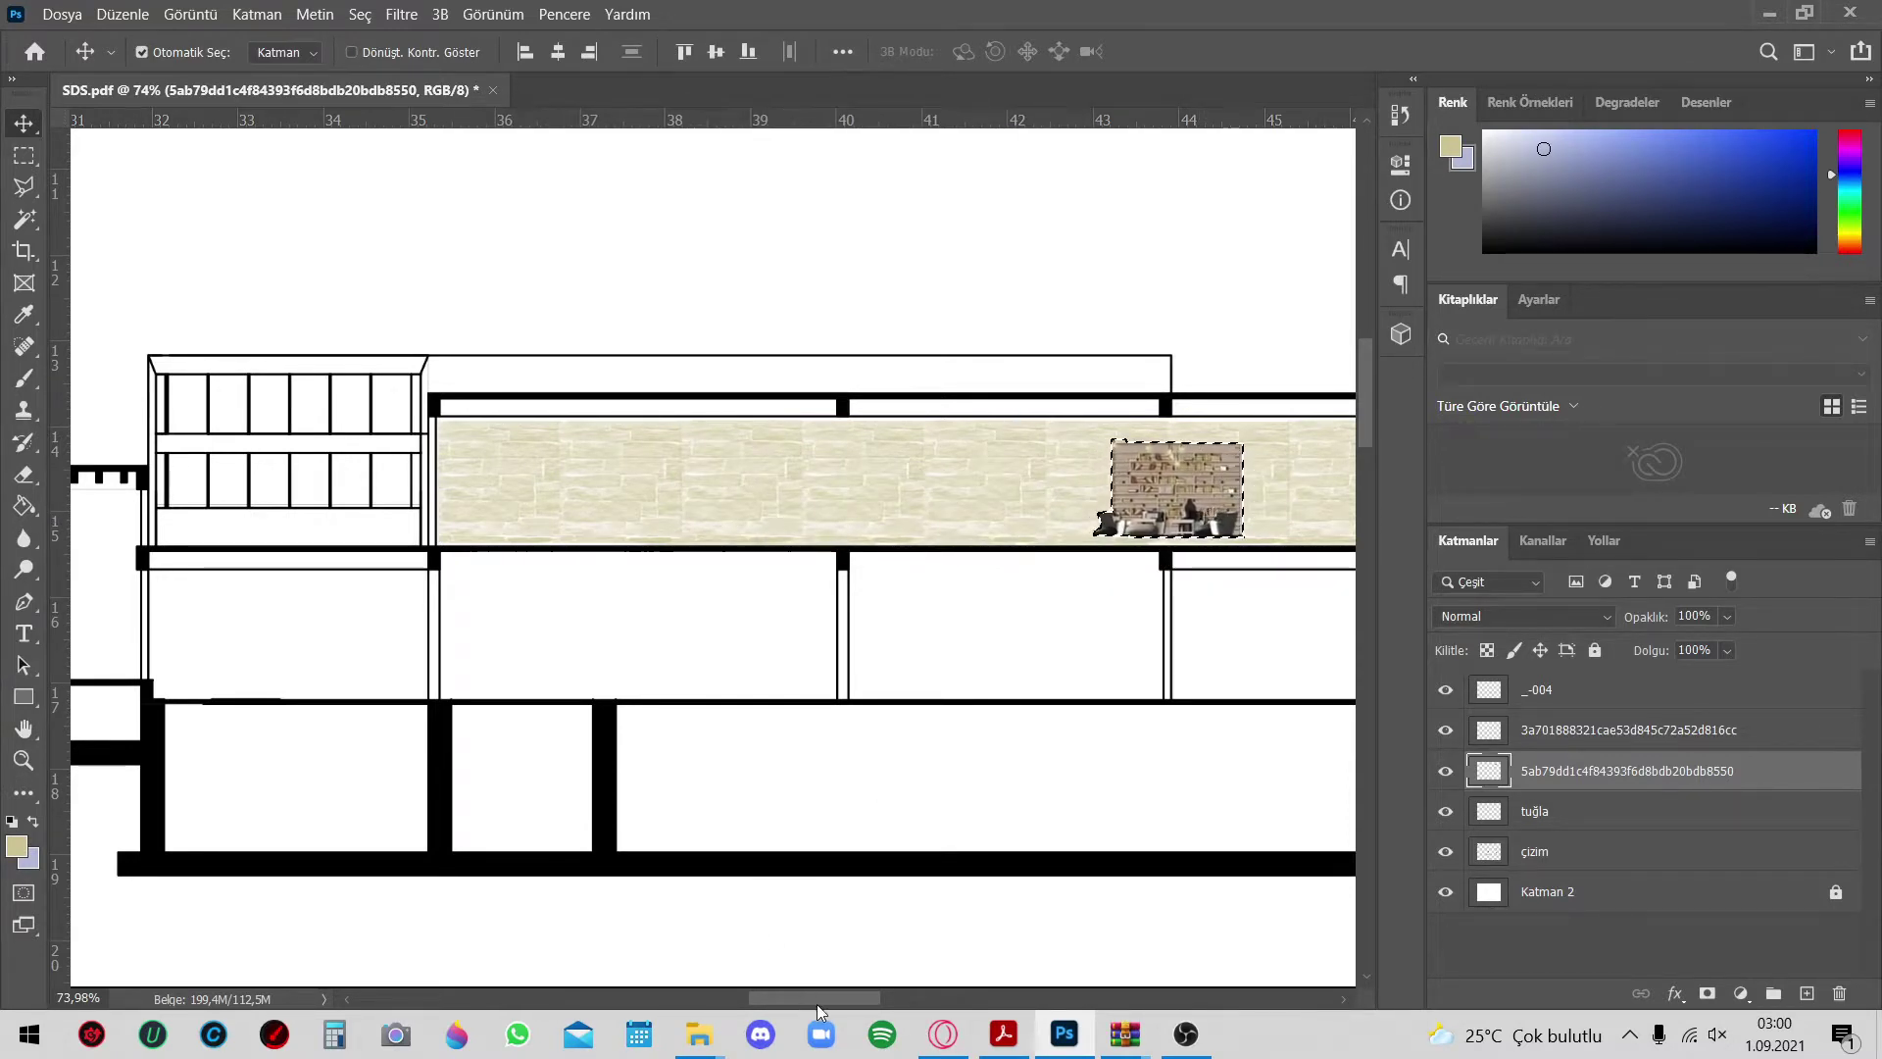
drag(817, 998, 864, 997)
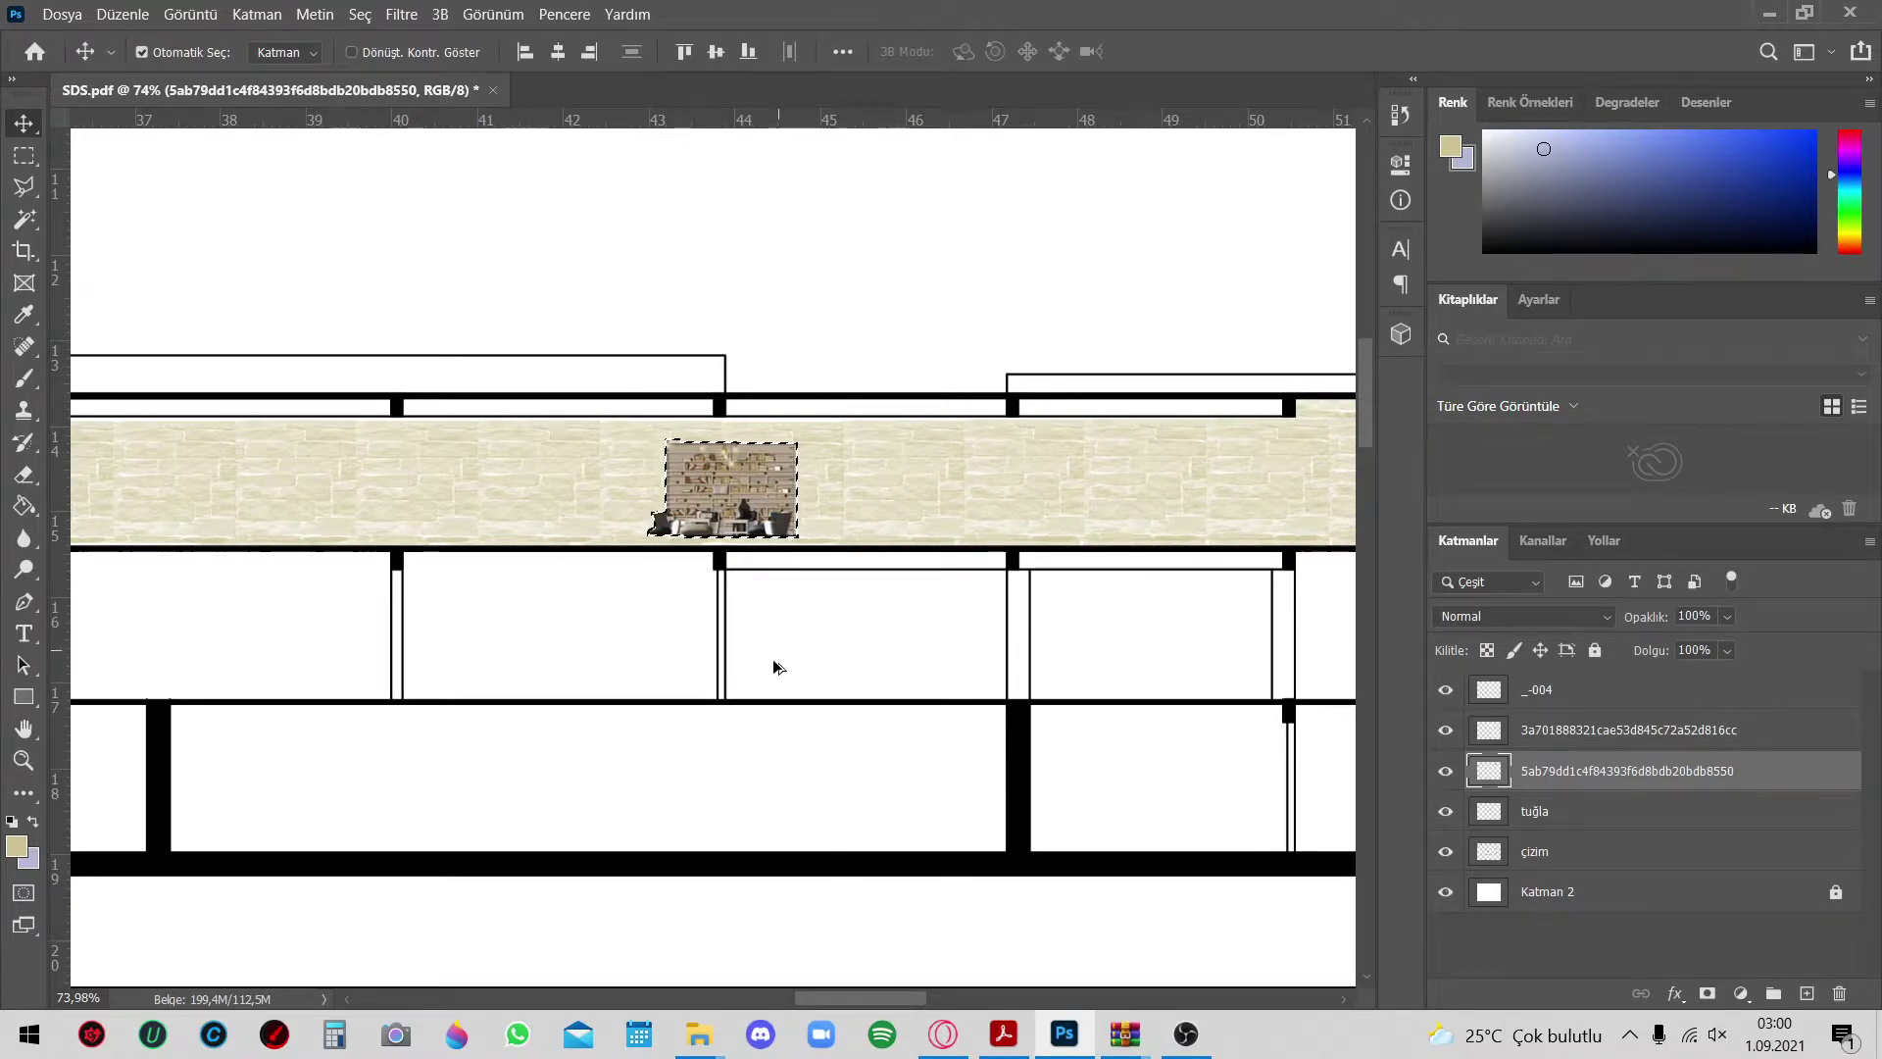
scroll(769, 637, down, 3)
mouse_move(755, 552)
mouse_down()
mouse_move(855, 559)
mouse_move(834, 558)
mouse_up()
scroll(504, 620, down, 4)
scroll(571, 633, down, 1)
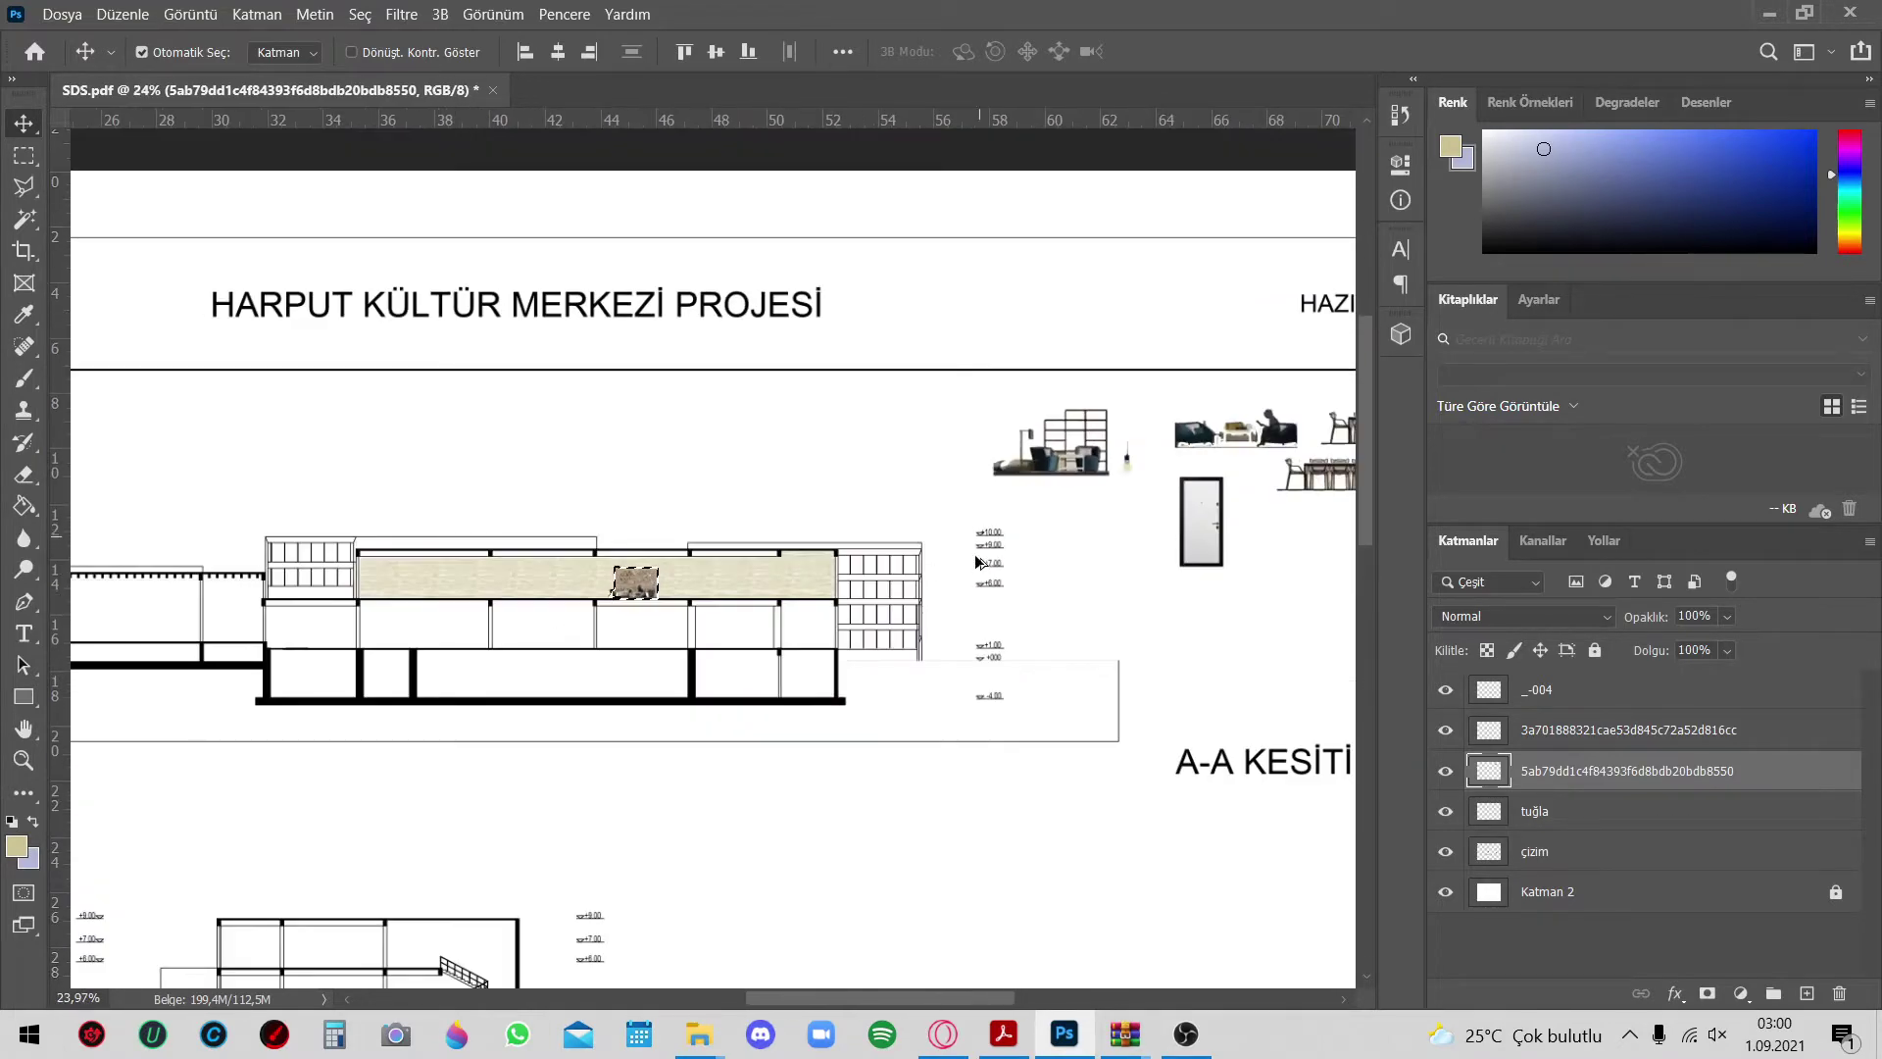
Marquee-select the long dining table and move it into the section's beige room band
scroll(980, 563, down, 1)
scroll(980, 563, up, 2)
scroll(980, 564, right, 3)
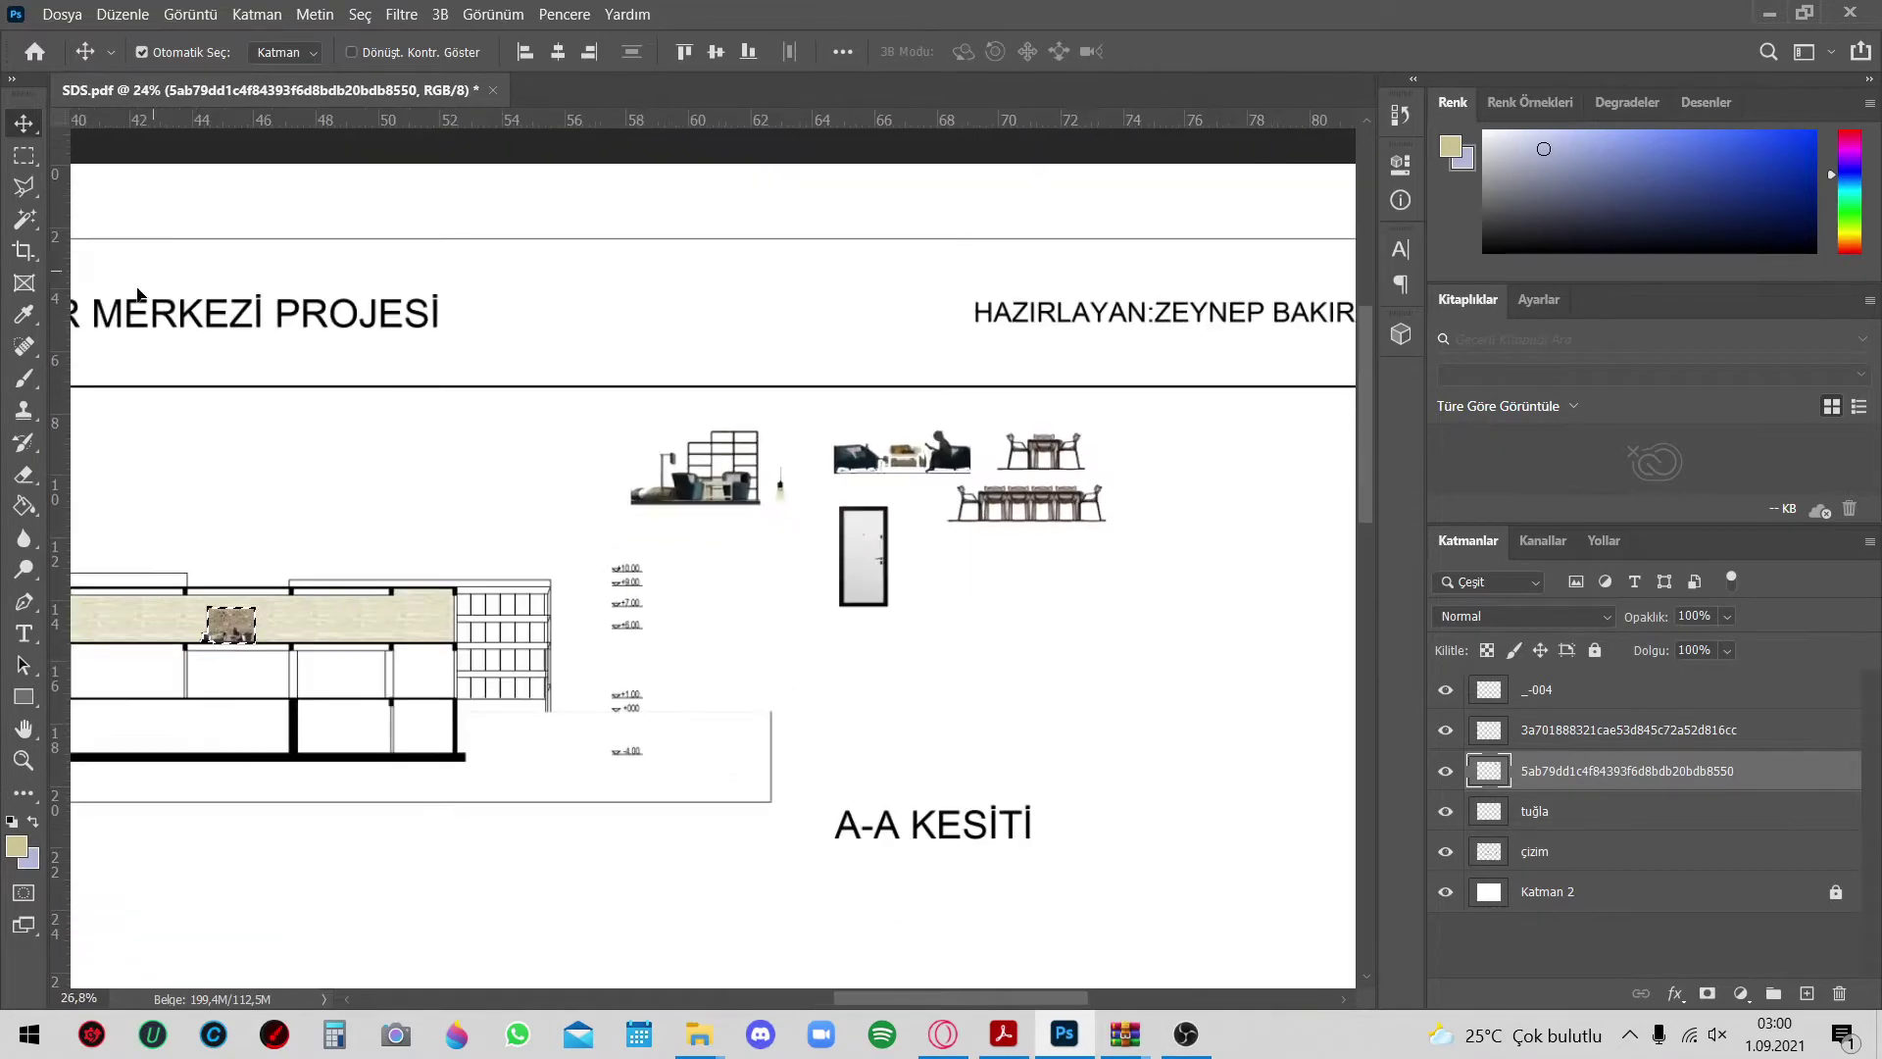
click(23, 155)
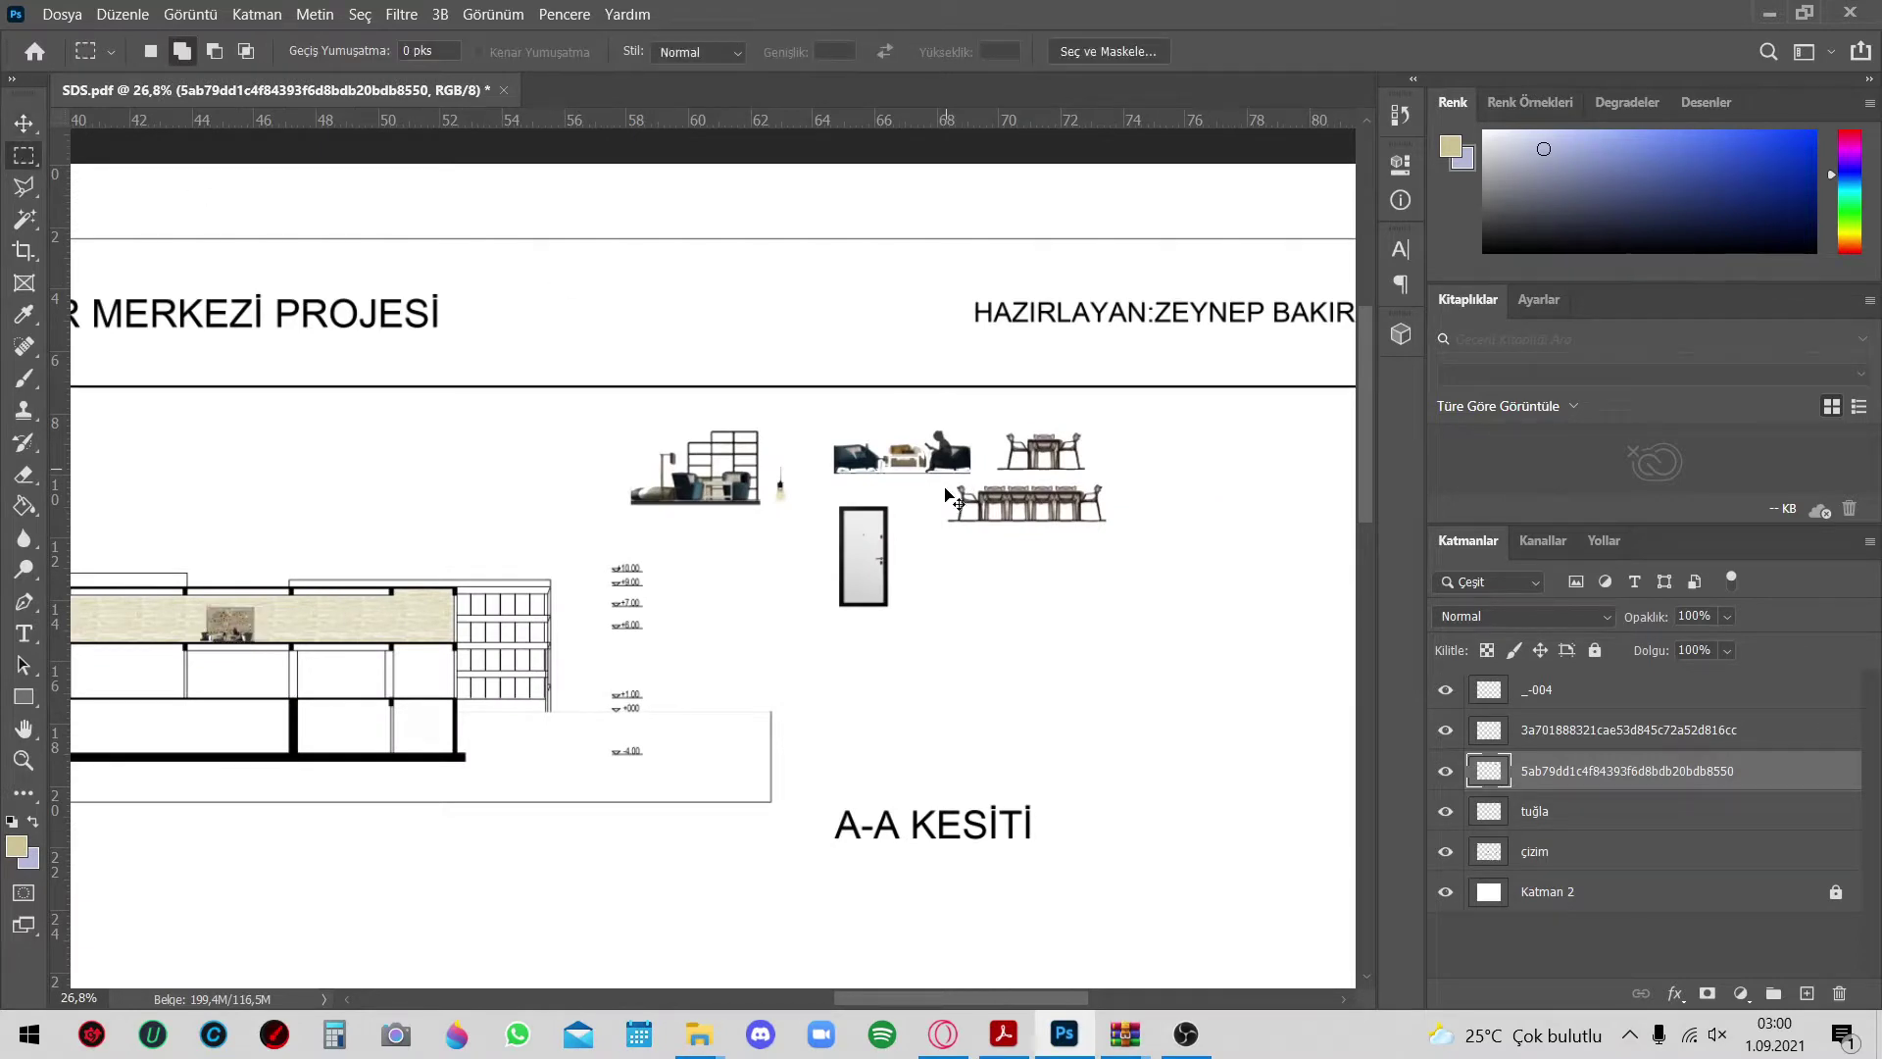
drag(938, 482, 1157, 538)
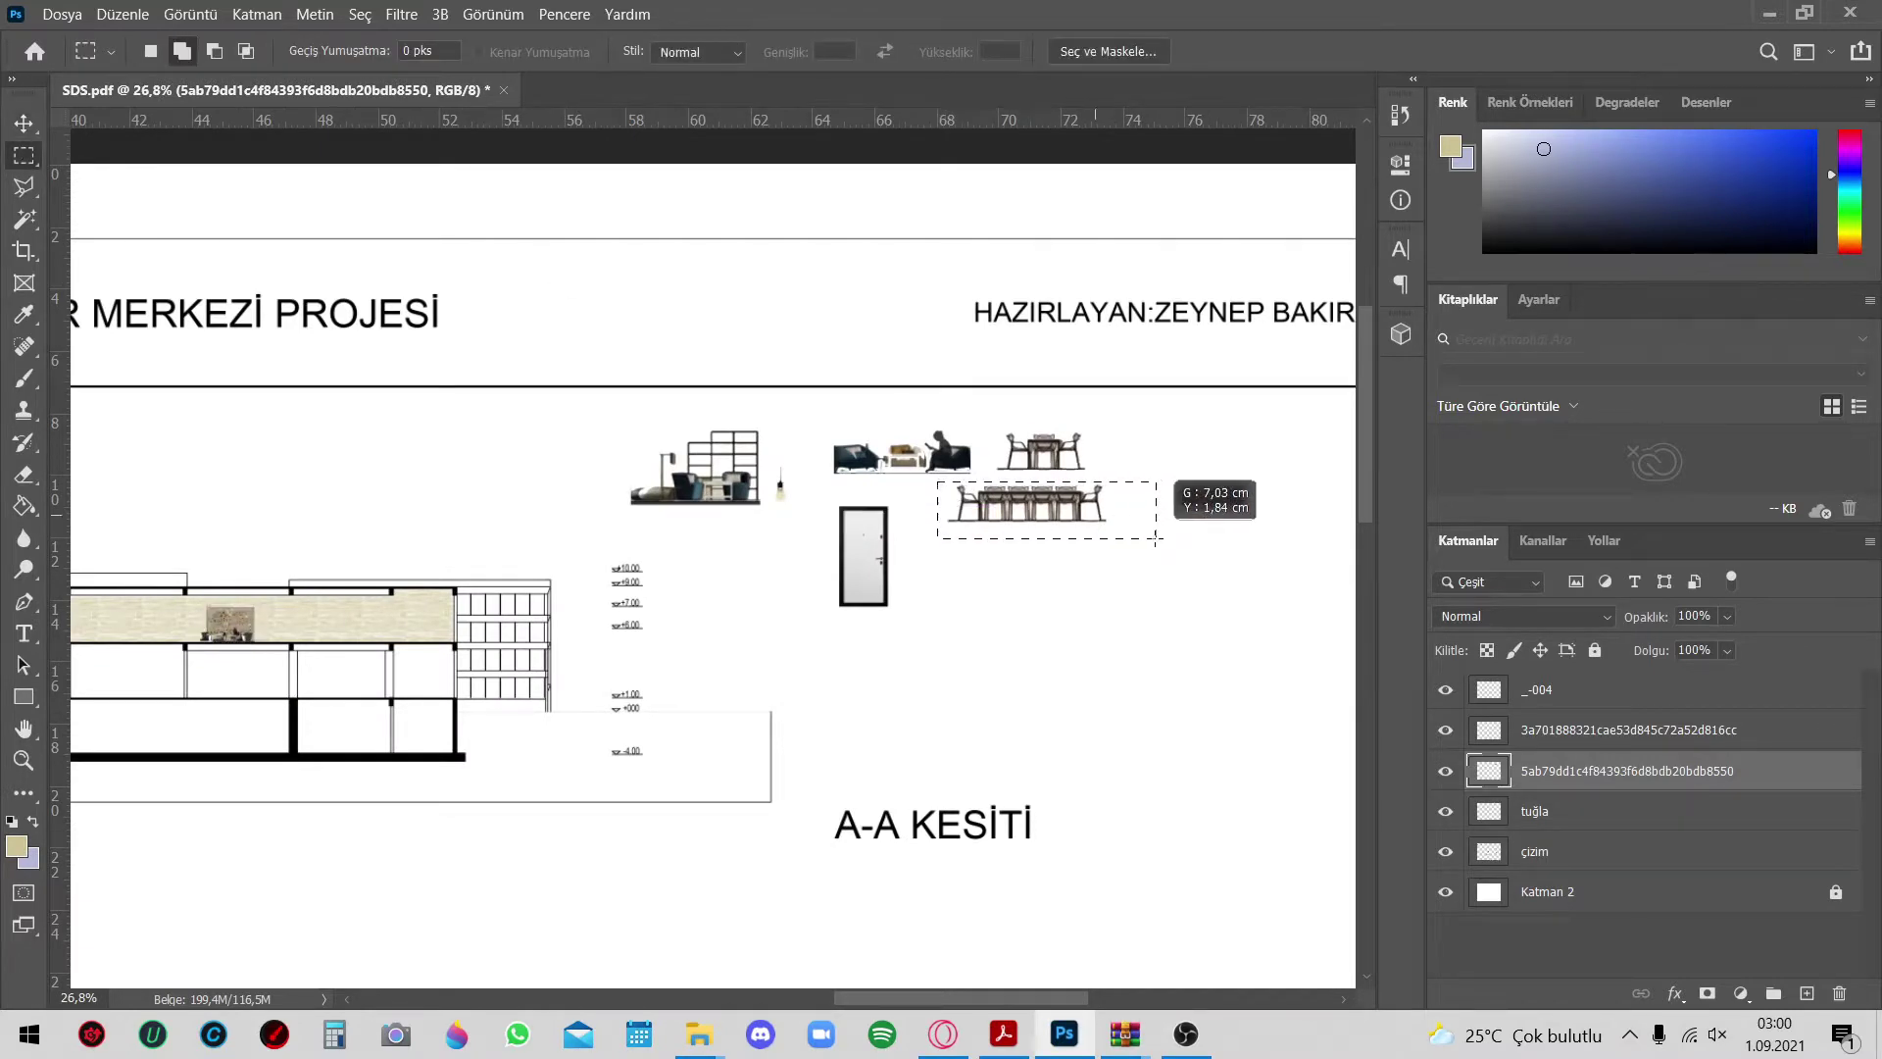
click(23, 125)
scroll(1042, 428, up, 2)
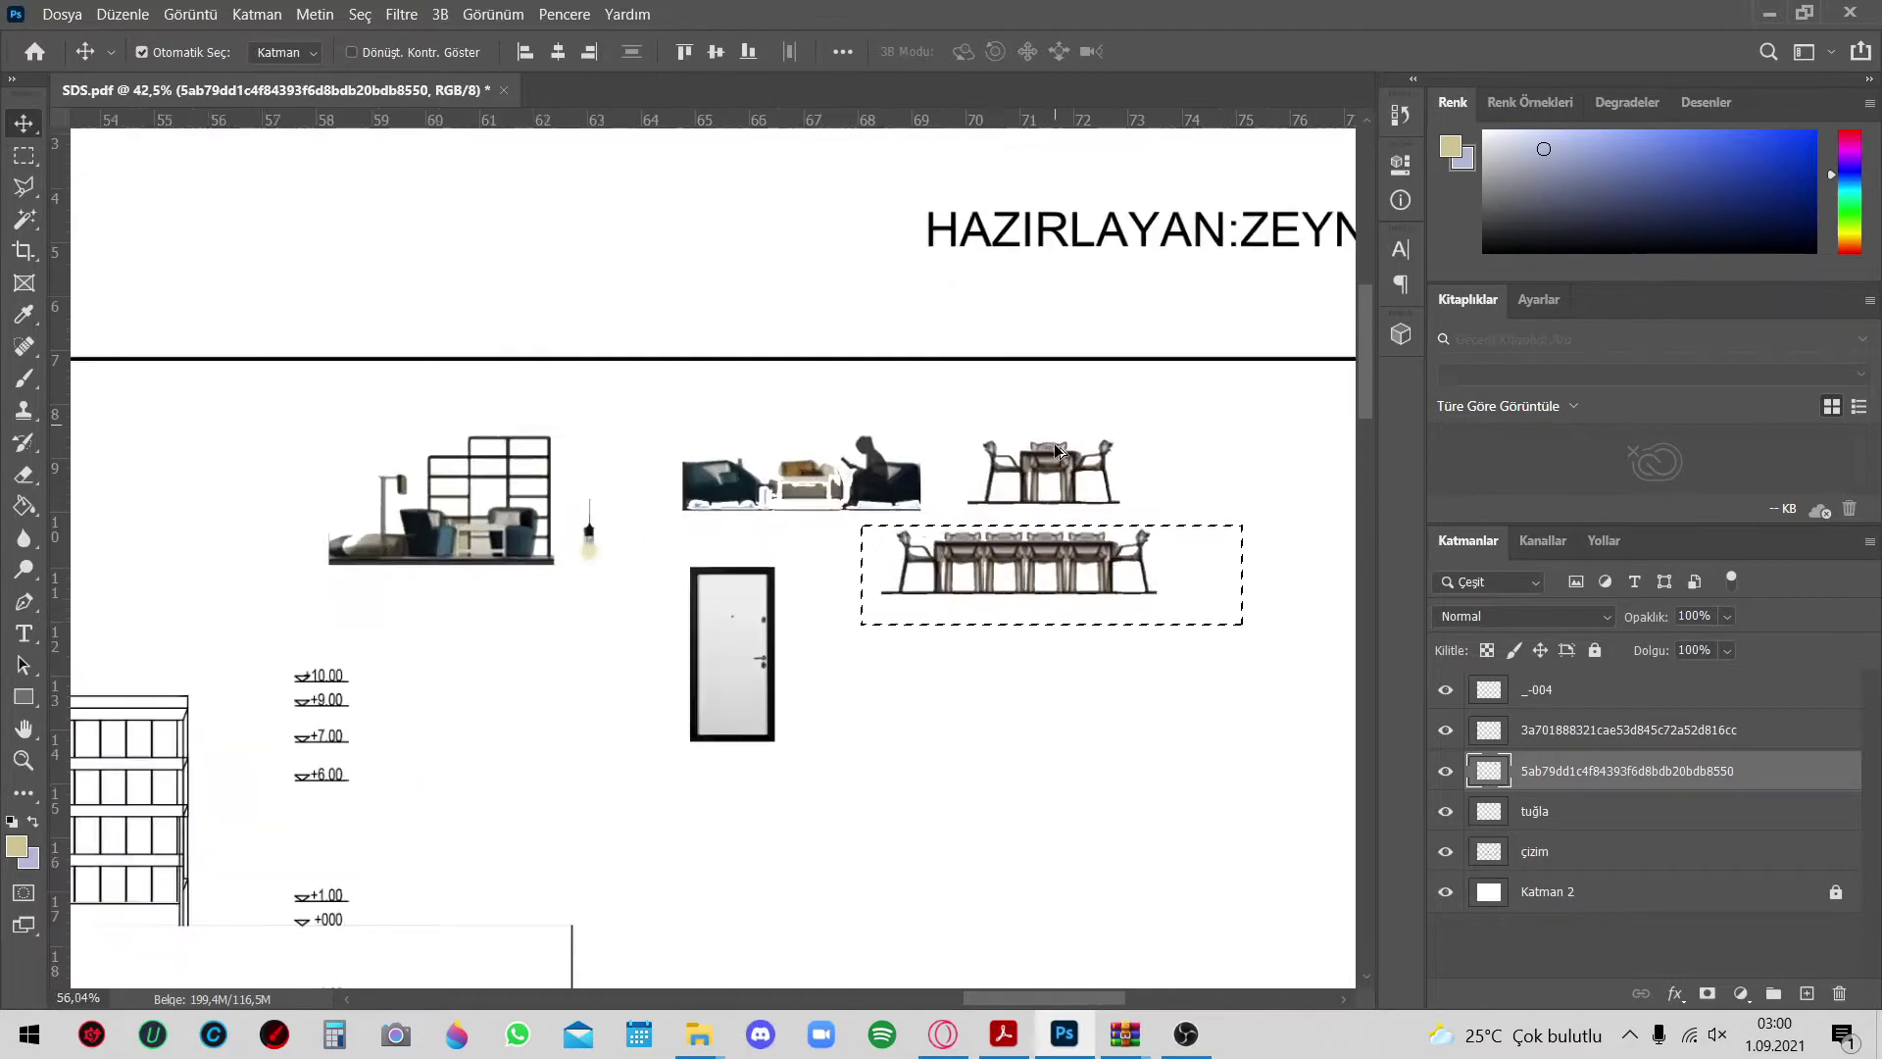
scroll(983, 474, up, 1)
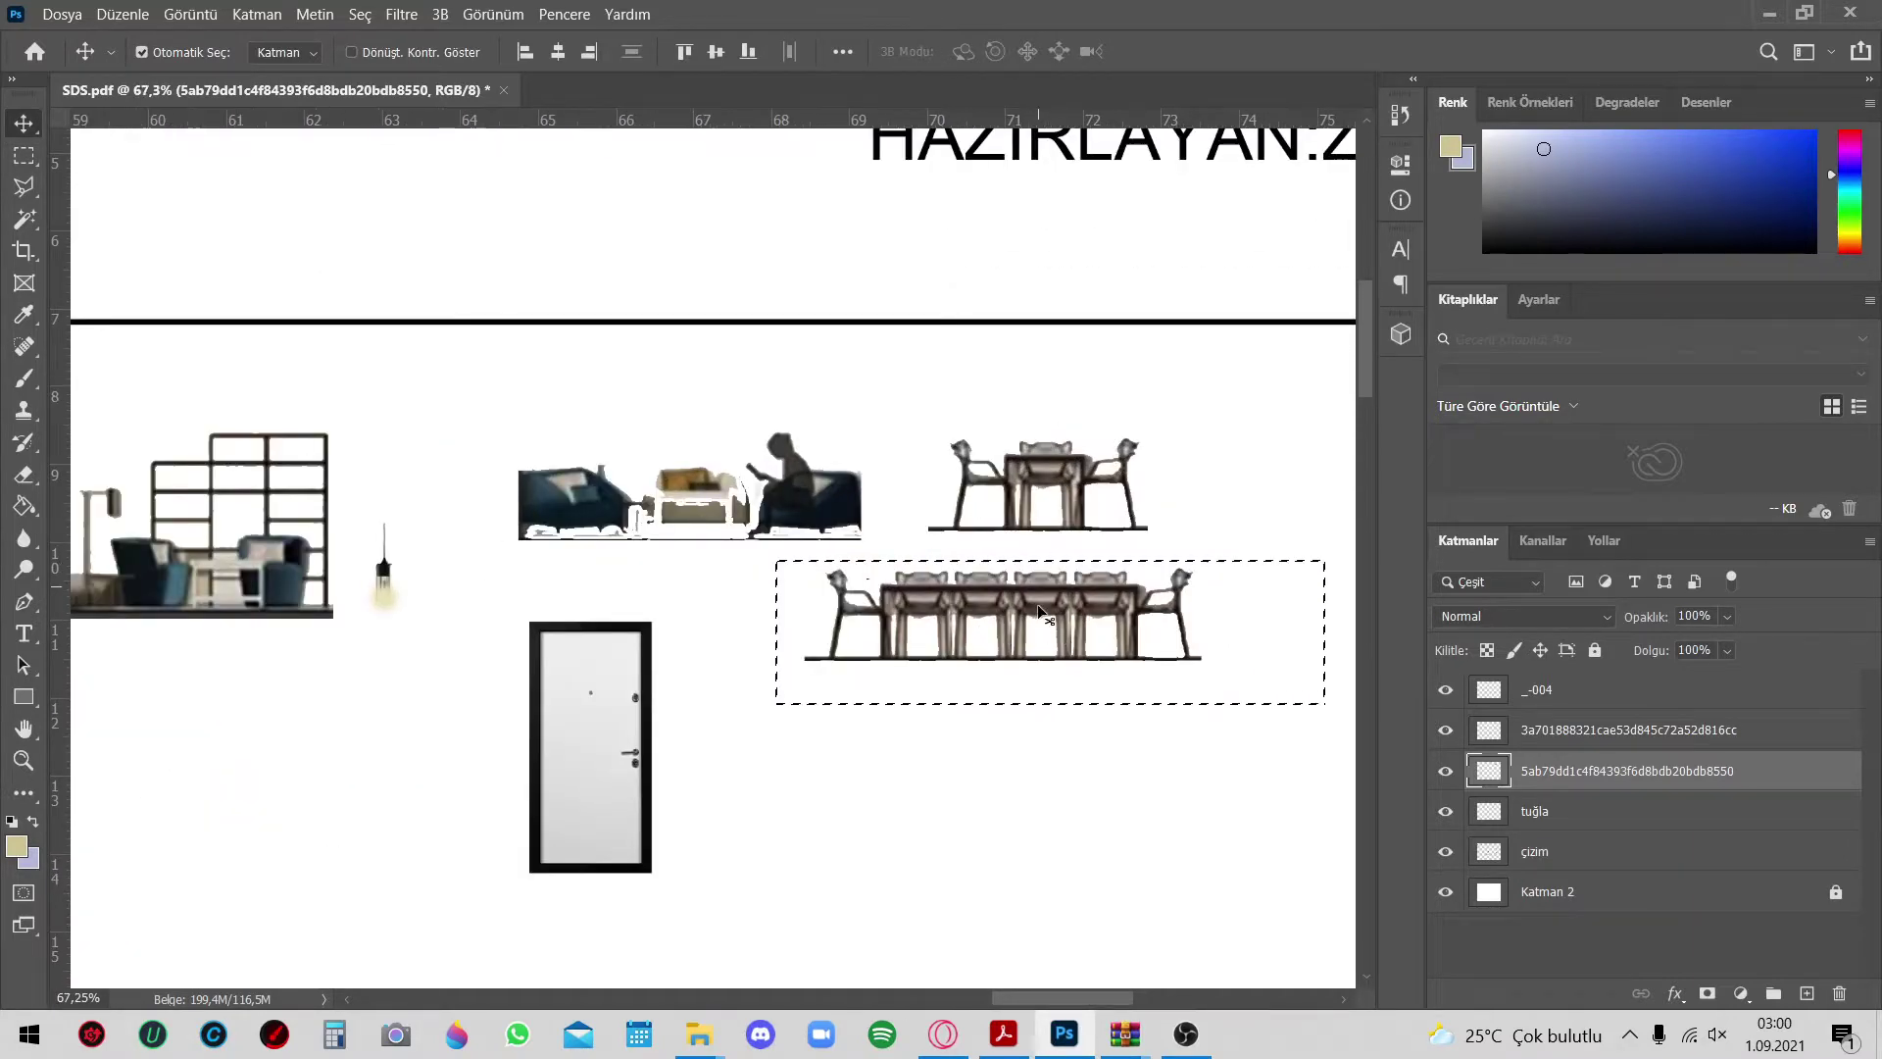
scroll(1042, 615, down, 2)
scroll(1078, 618, down, 2)
scroll(1128, 620, down, 1)
scroll(1178, 624, up, 1)
drag(1179, 624, 255, 722)
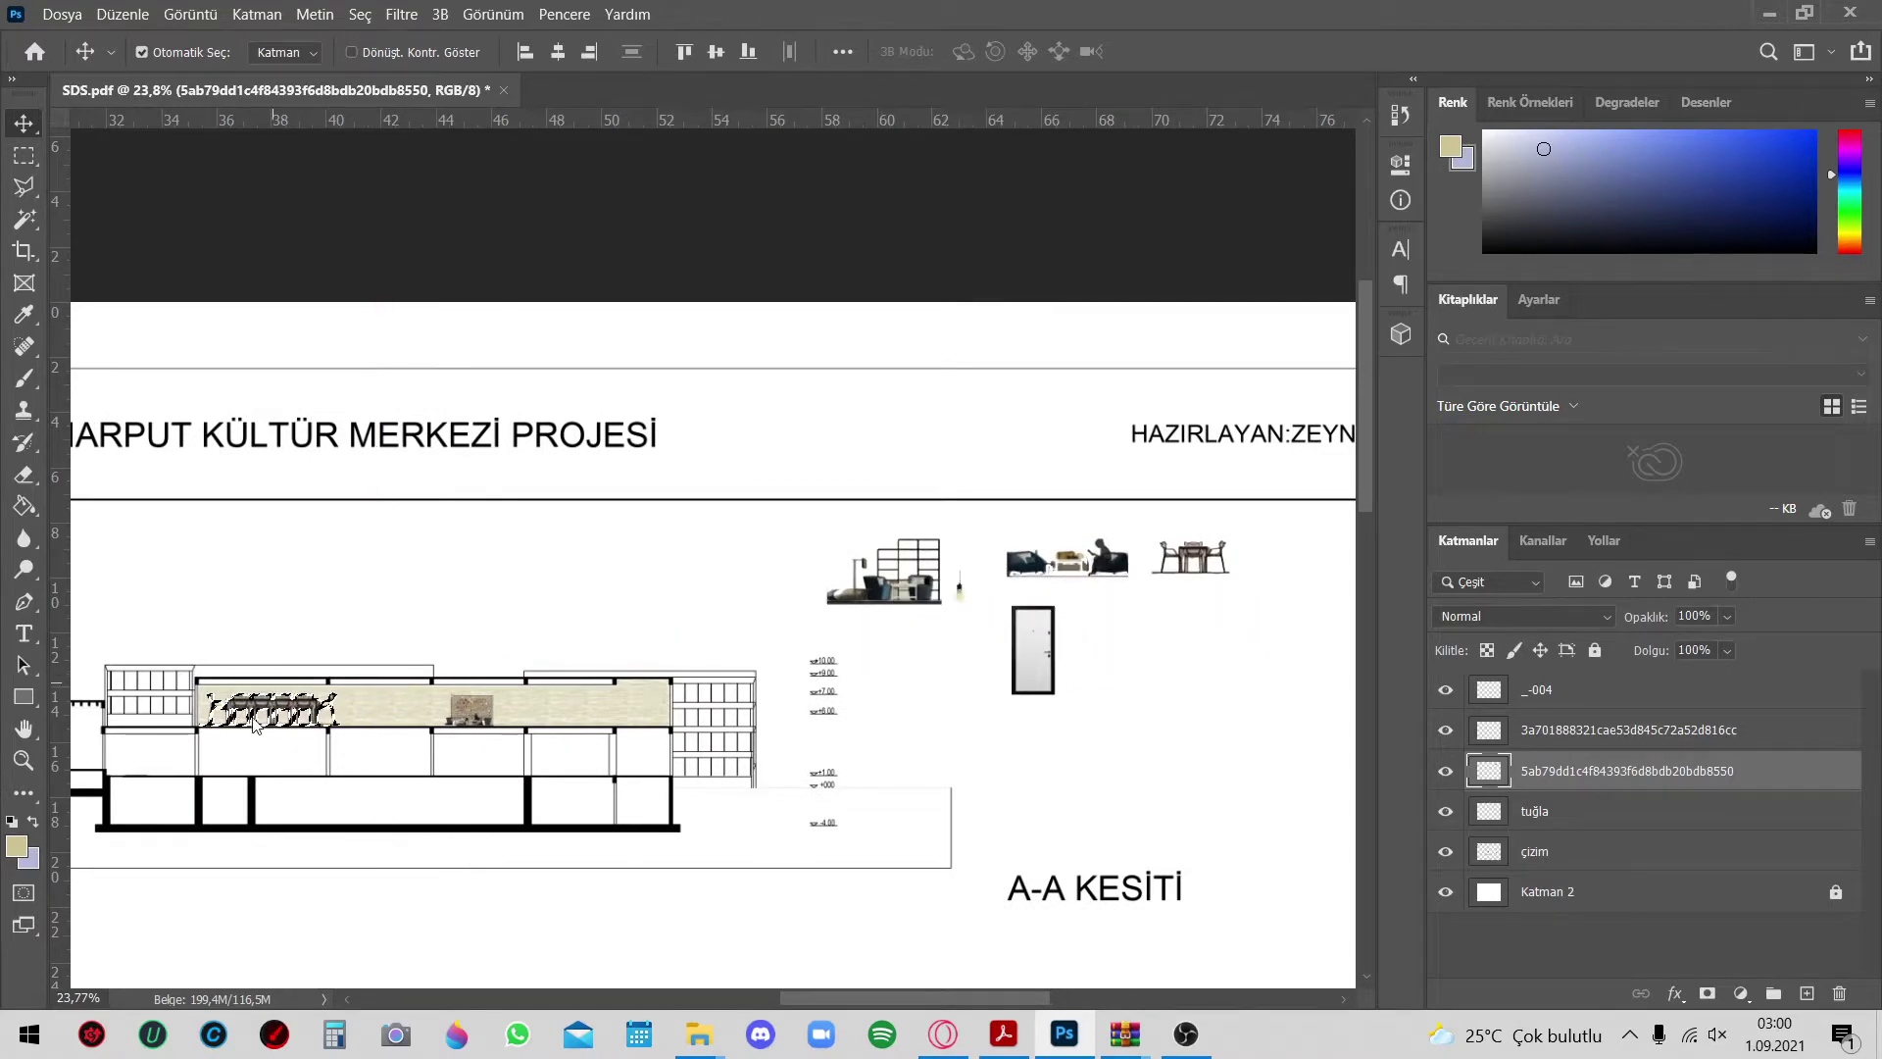
Scale the dining table down to about 47% and shift it right in the room
scroll(223, 723, up, 2)
scroll(313, 716, up, 1)
scroll(407, 707, down, 2)
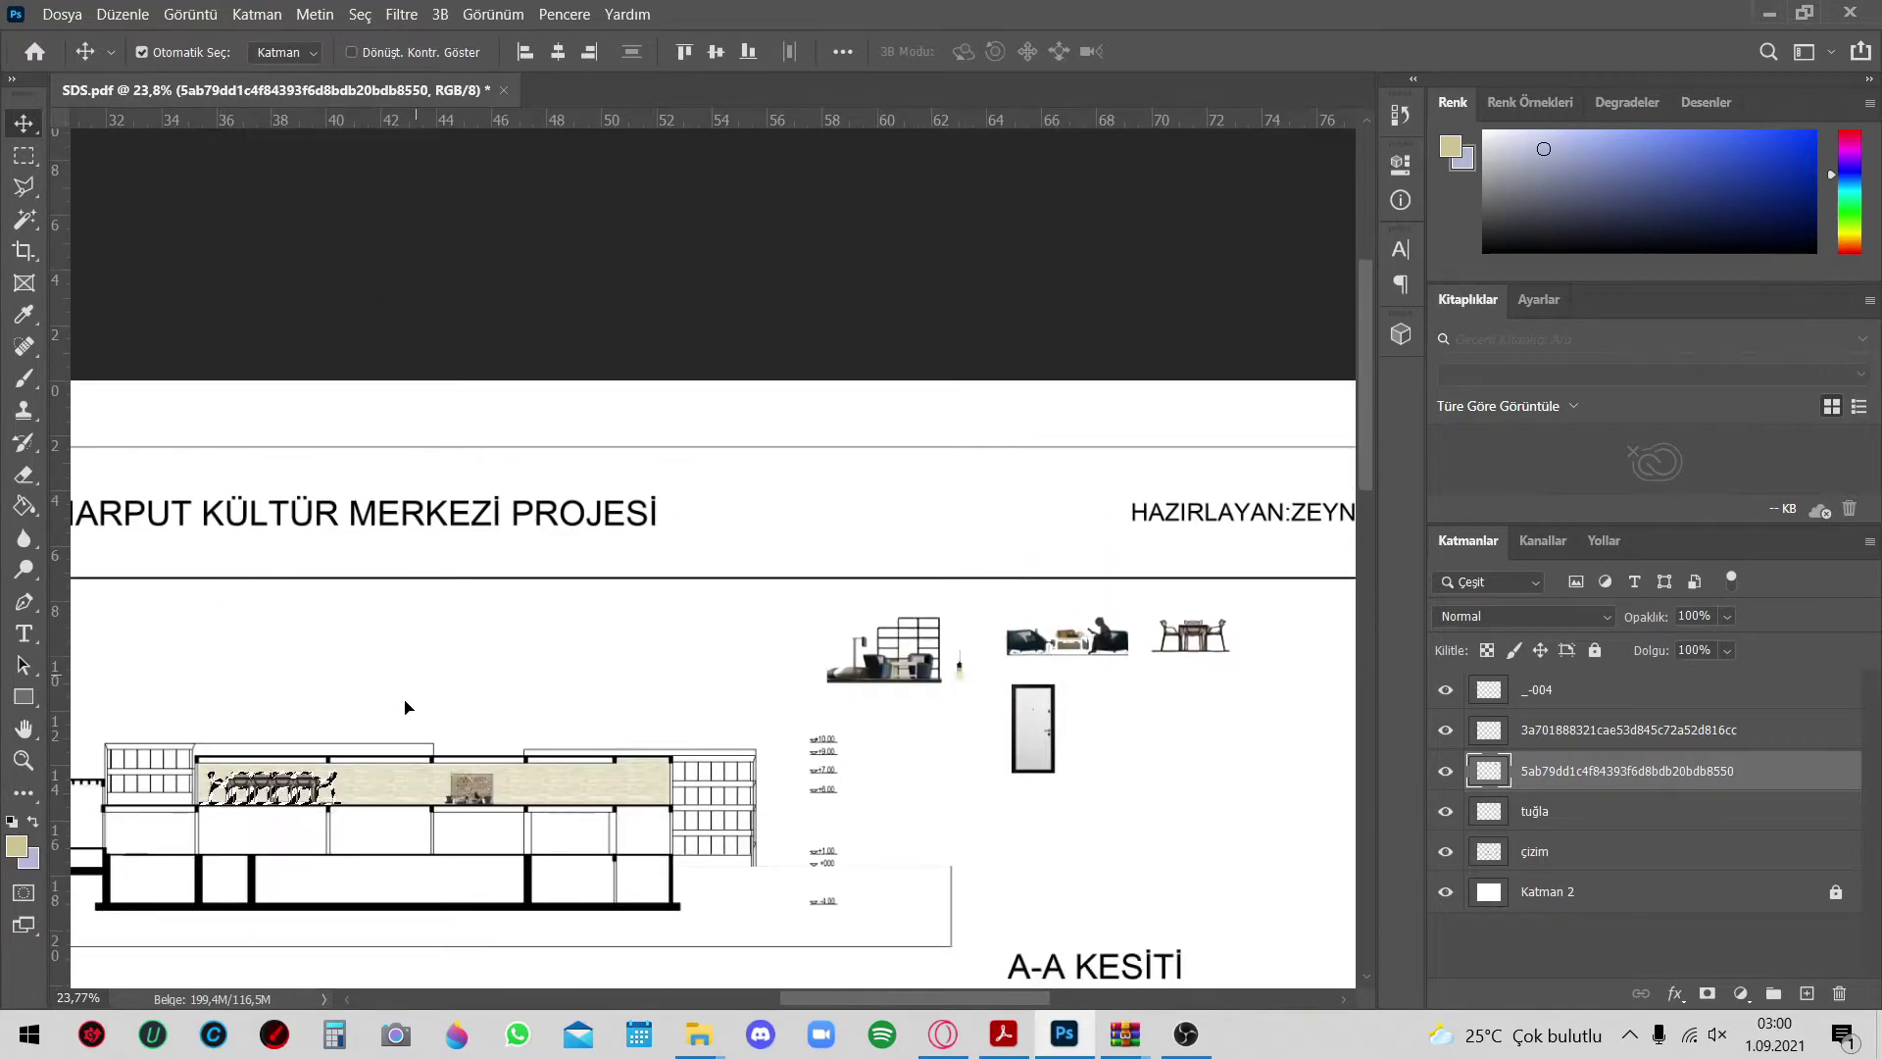
scroll(201, 799, up, 3)
scroll(201, 799, up, 2)
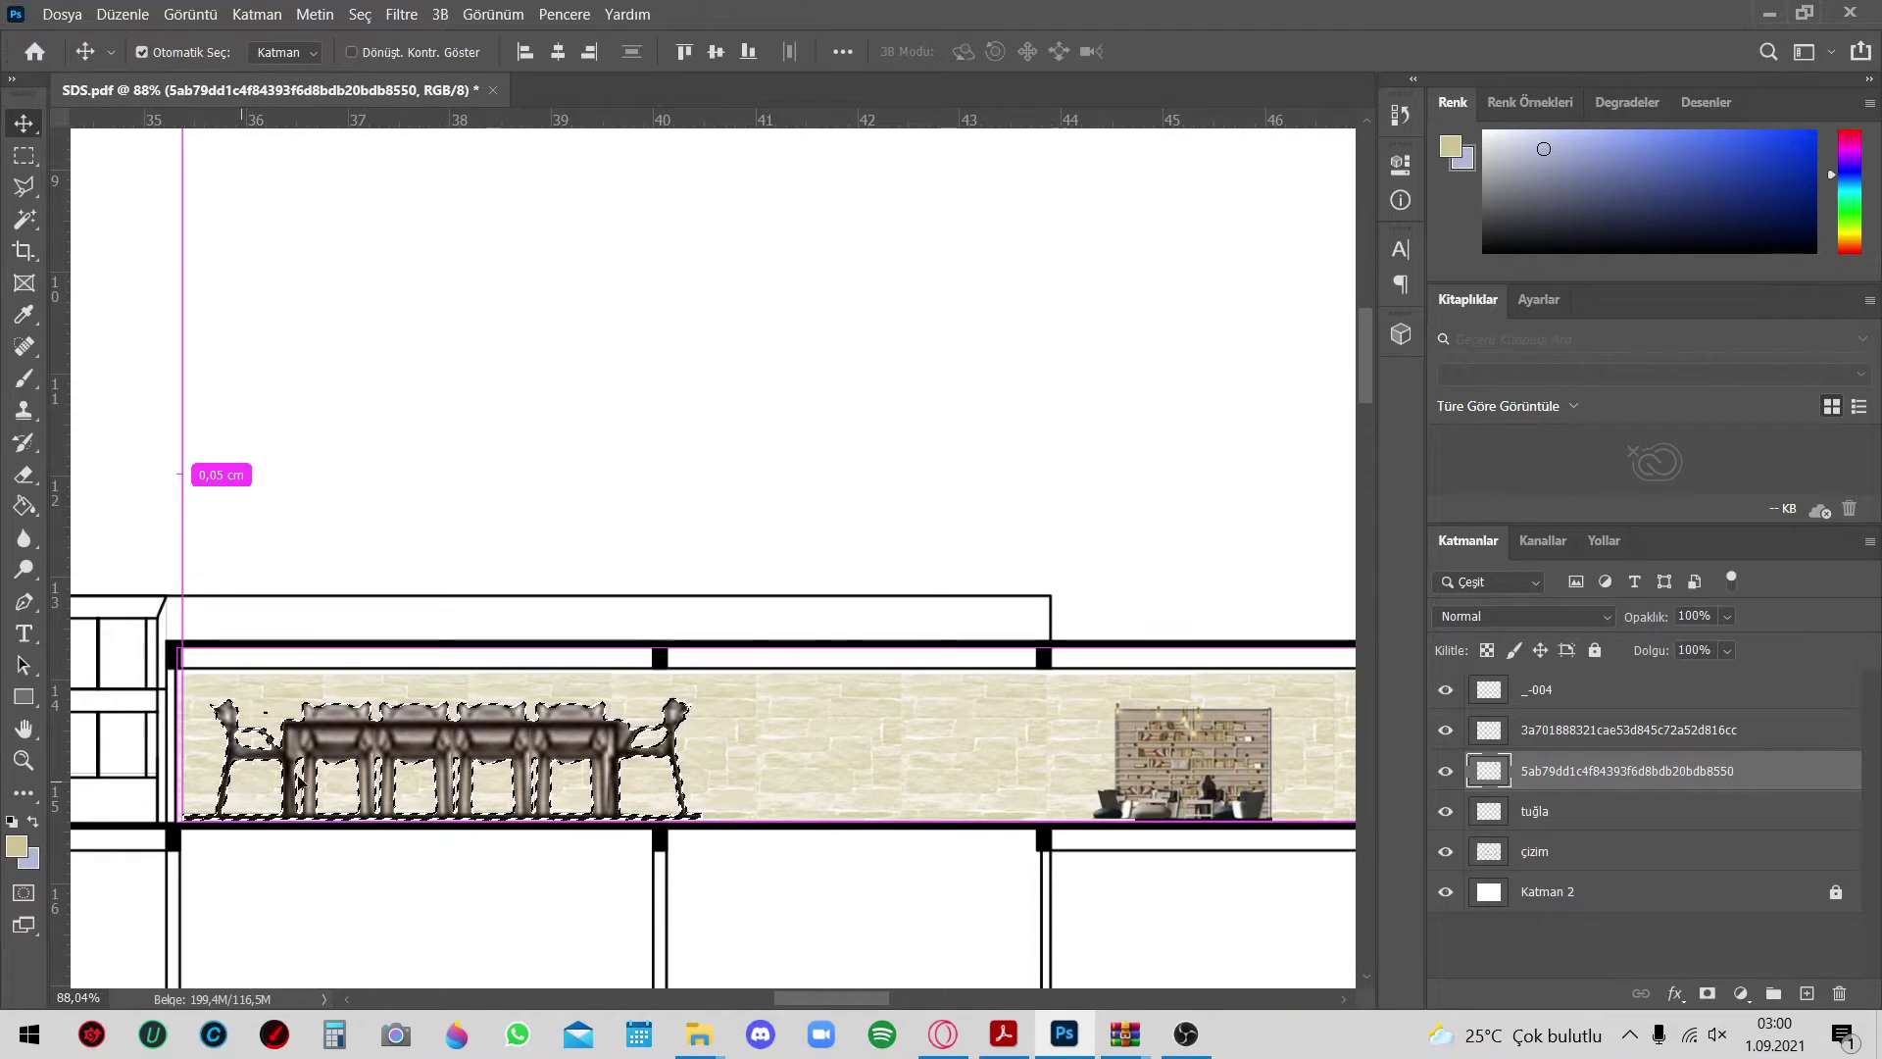
key(ctrl+t)
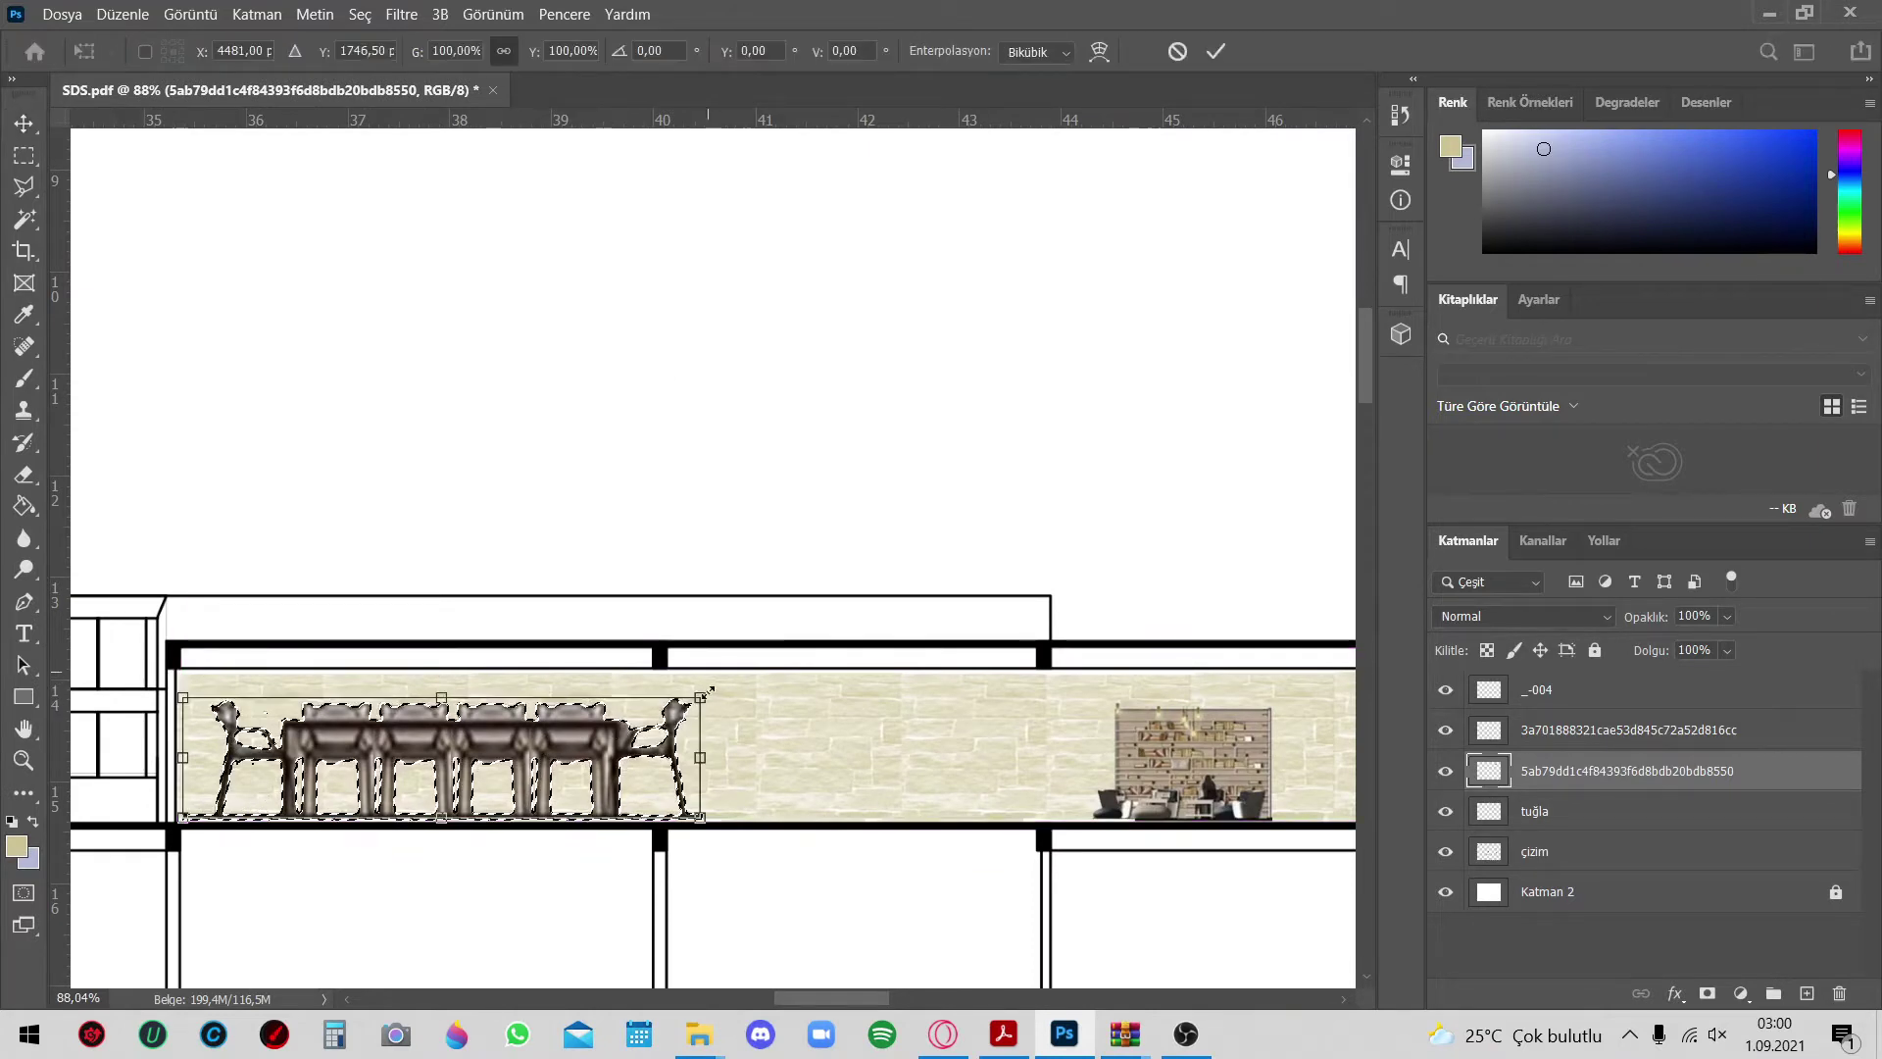
drag(699, 697, 505, 746)
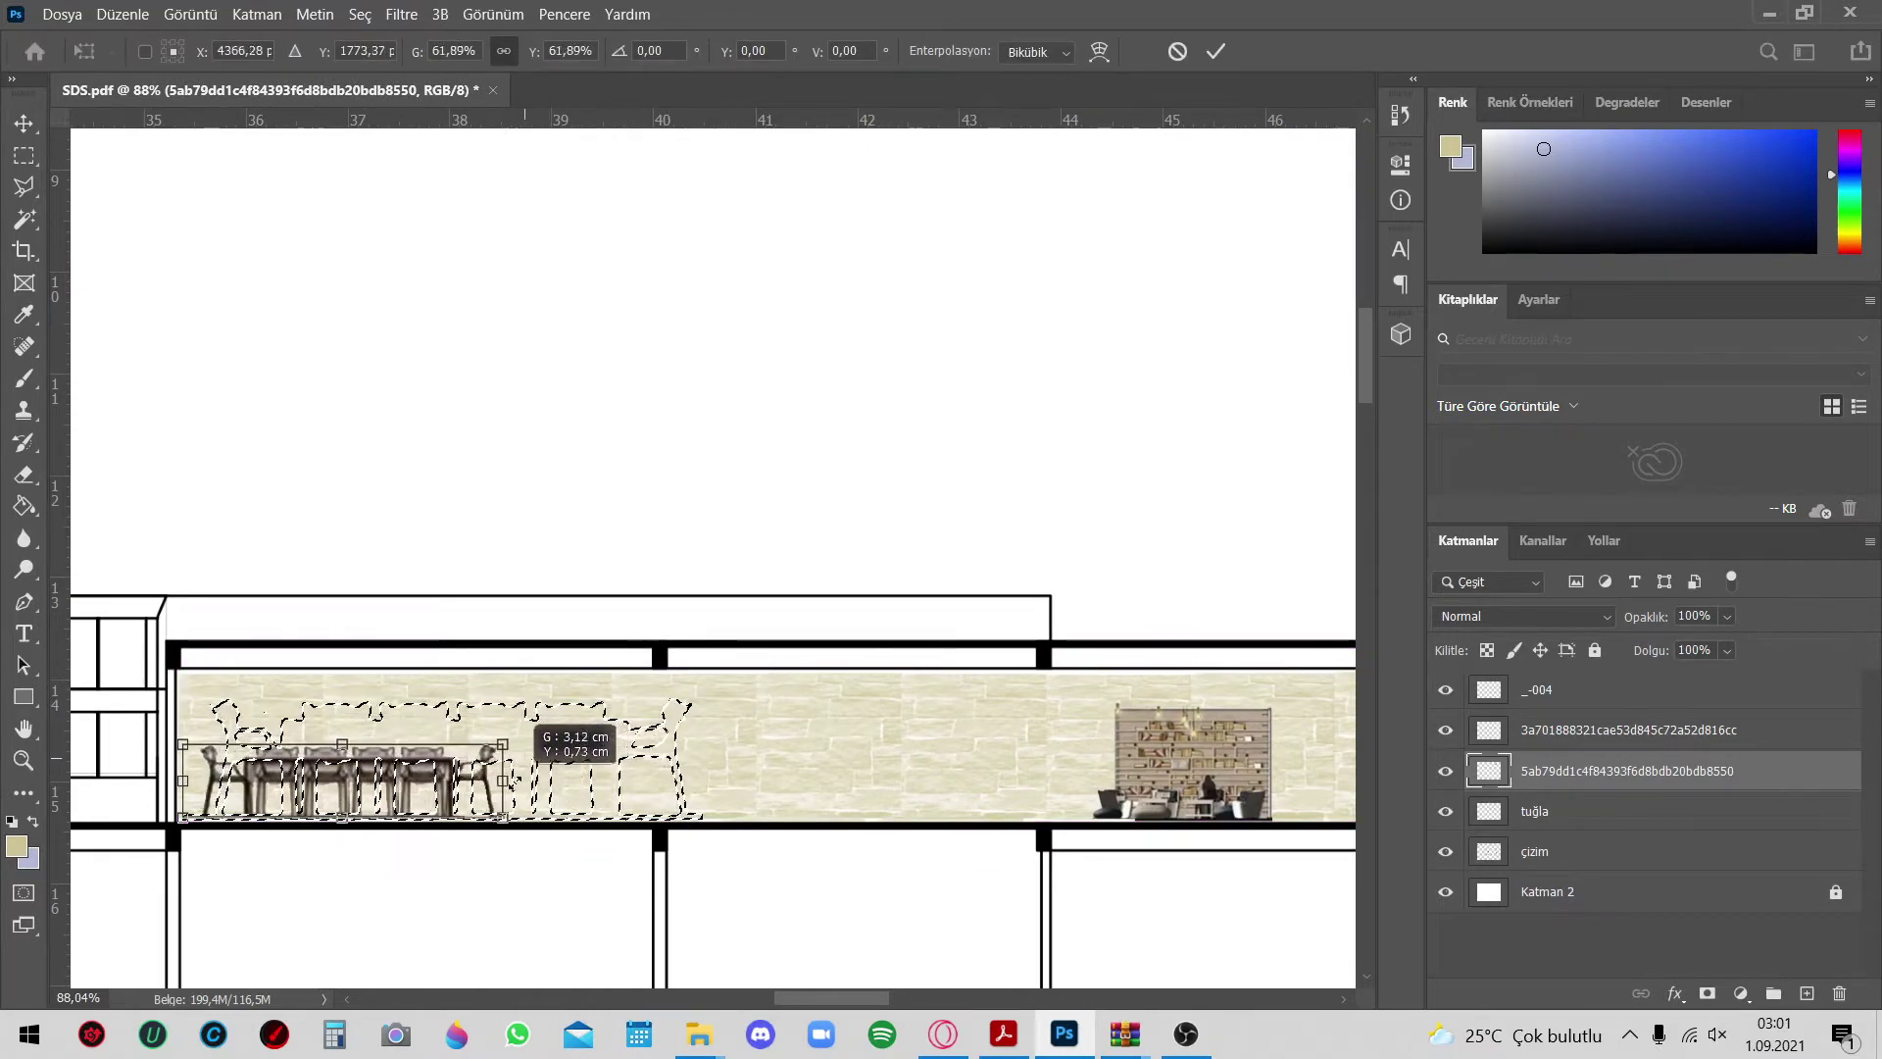
drag(505, 746, 426, 763)
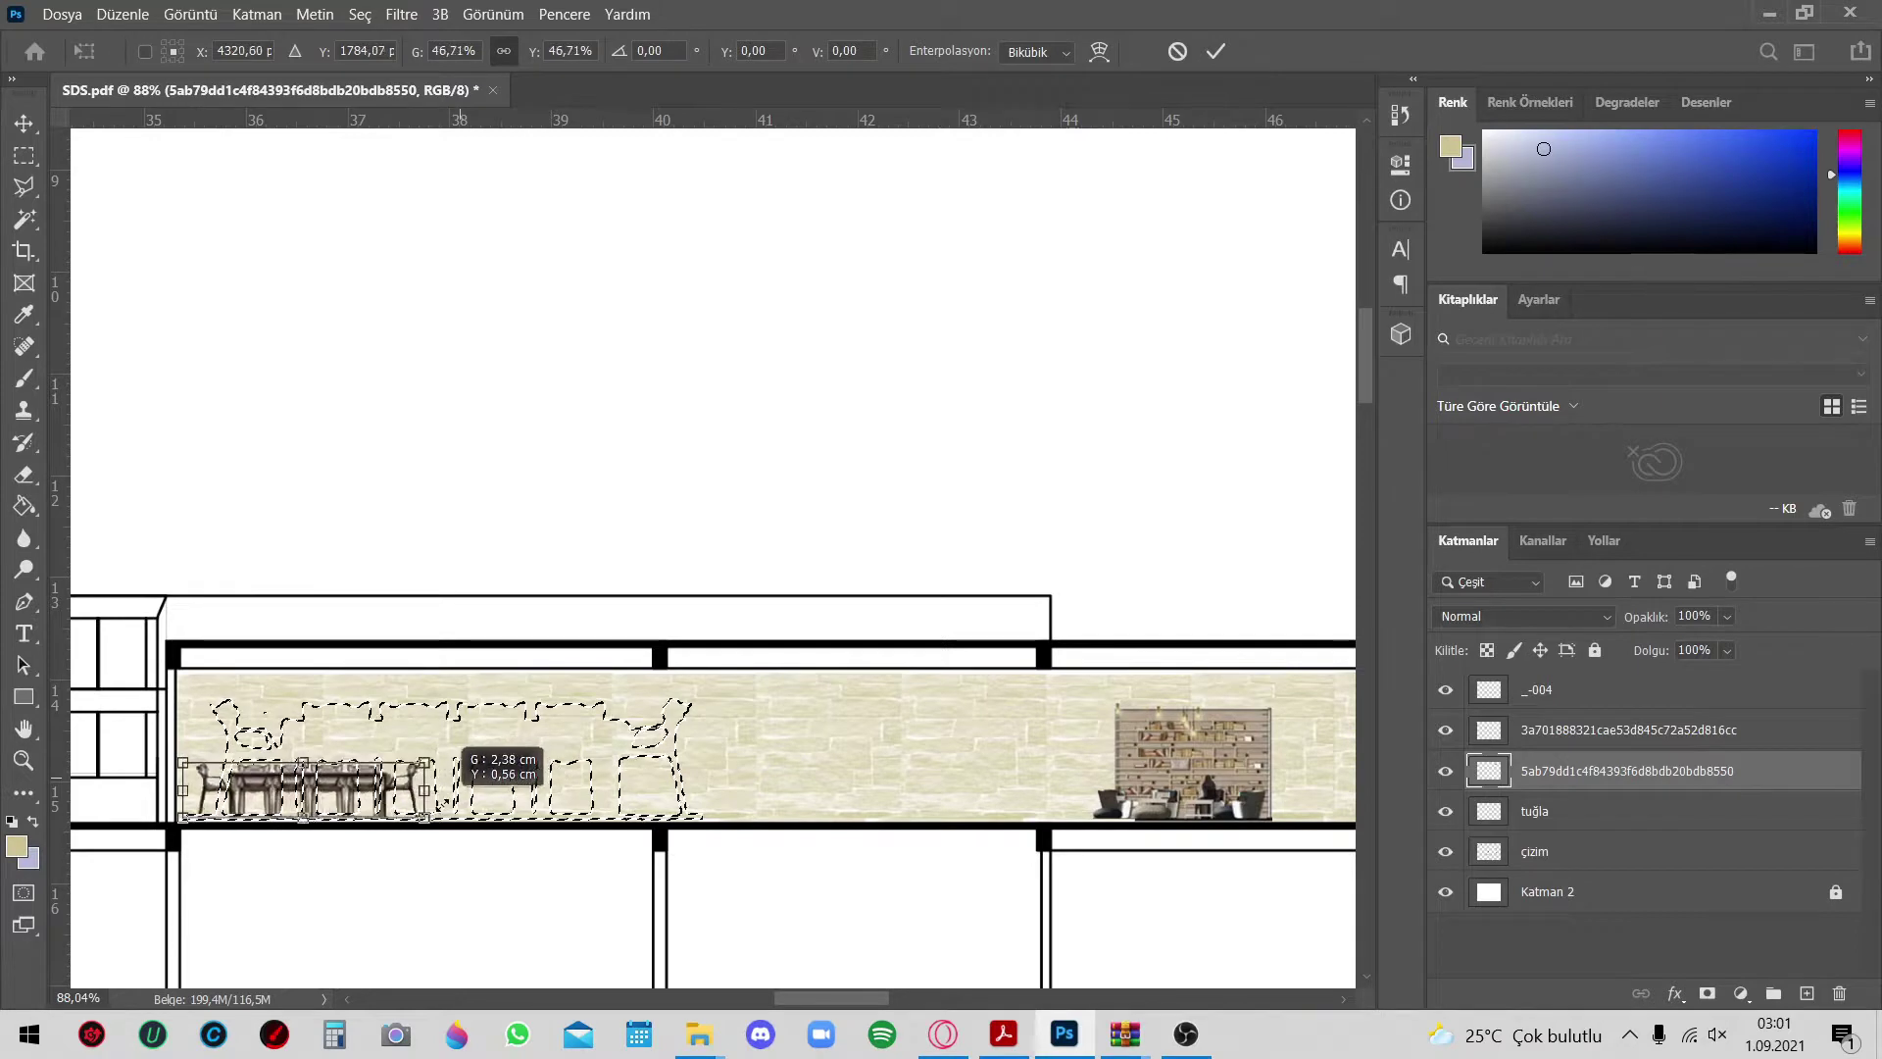
click(1215, 51)
drag(304, 788, 457, 794)
Reselect the bookshelf image and enlarge it slightly to about 103%
key(m)
drag(294, 716, 693, 902)
key(Return)
drag(1288, 862, 1036, 647)
key(ctrl+t)
drag(1288, 647, 1297, 635)
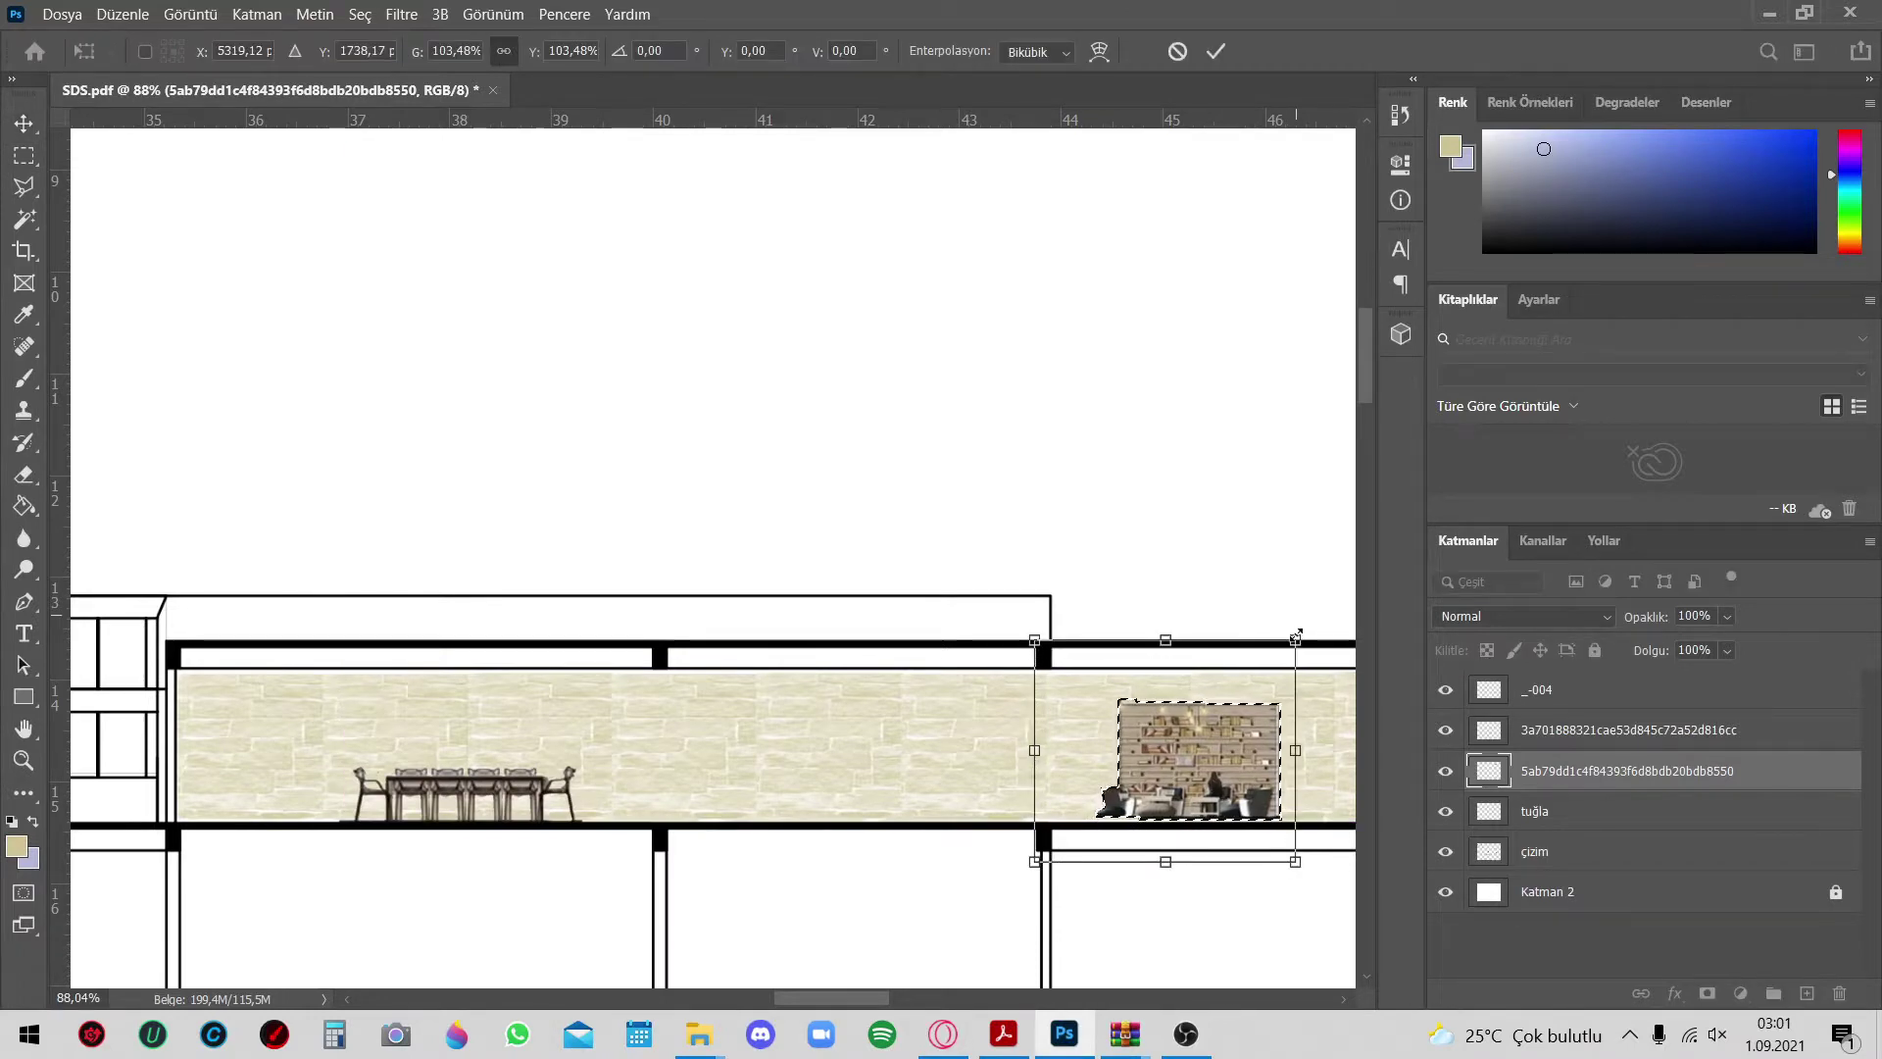
Move the bookshelf left beside the table and nudge the table further left
drag(1196, 760, 735, 759)
key(Return)
drag(261, 727, 609, 873)
key(v)
drag(460, 794, 431, 794)
Place a copy of the bookshelf to its right and flip it horizontally
scroll(346, 490, up, 1)
drag(411, 666, 627, 828)
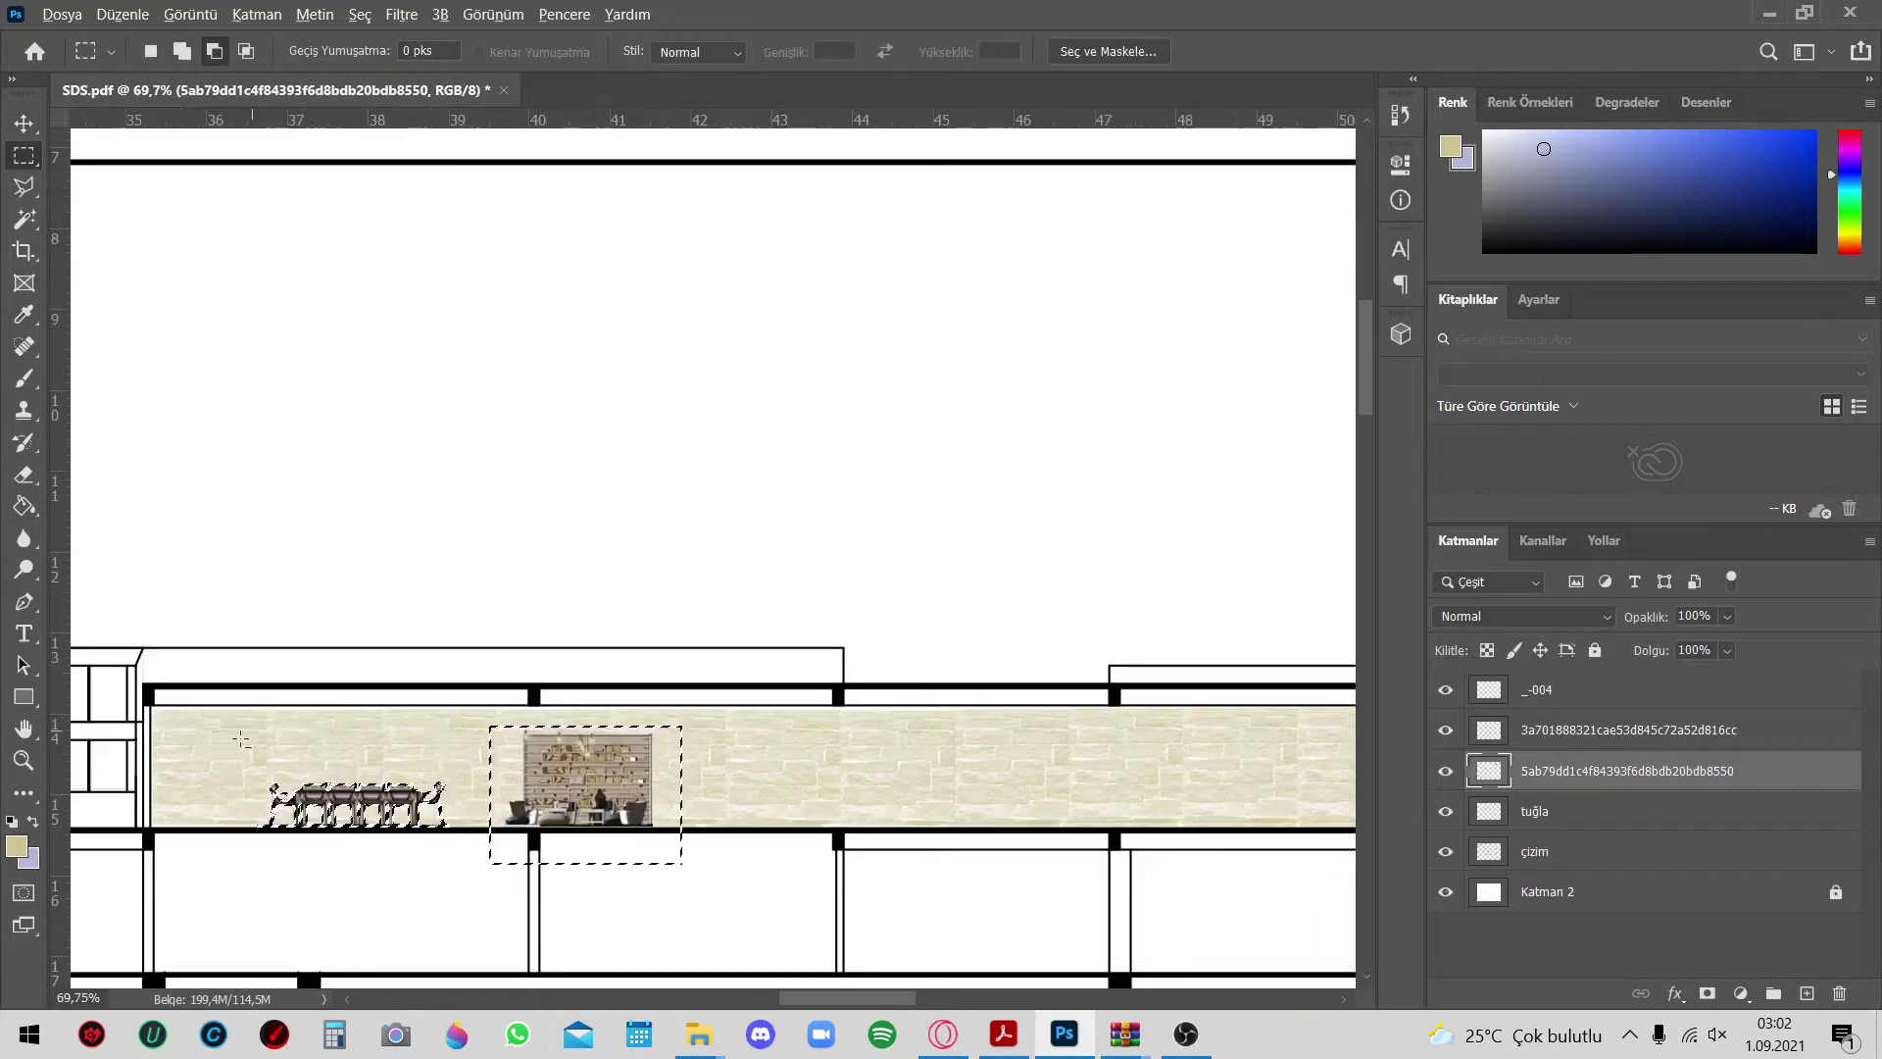
scroll(604, 751, up, 3)
drag(604, 750, 966, 751)
click(98, 10)
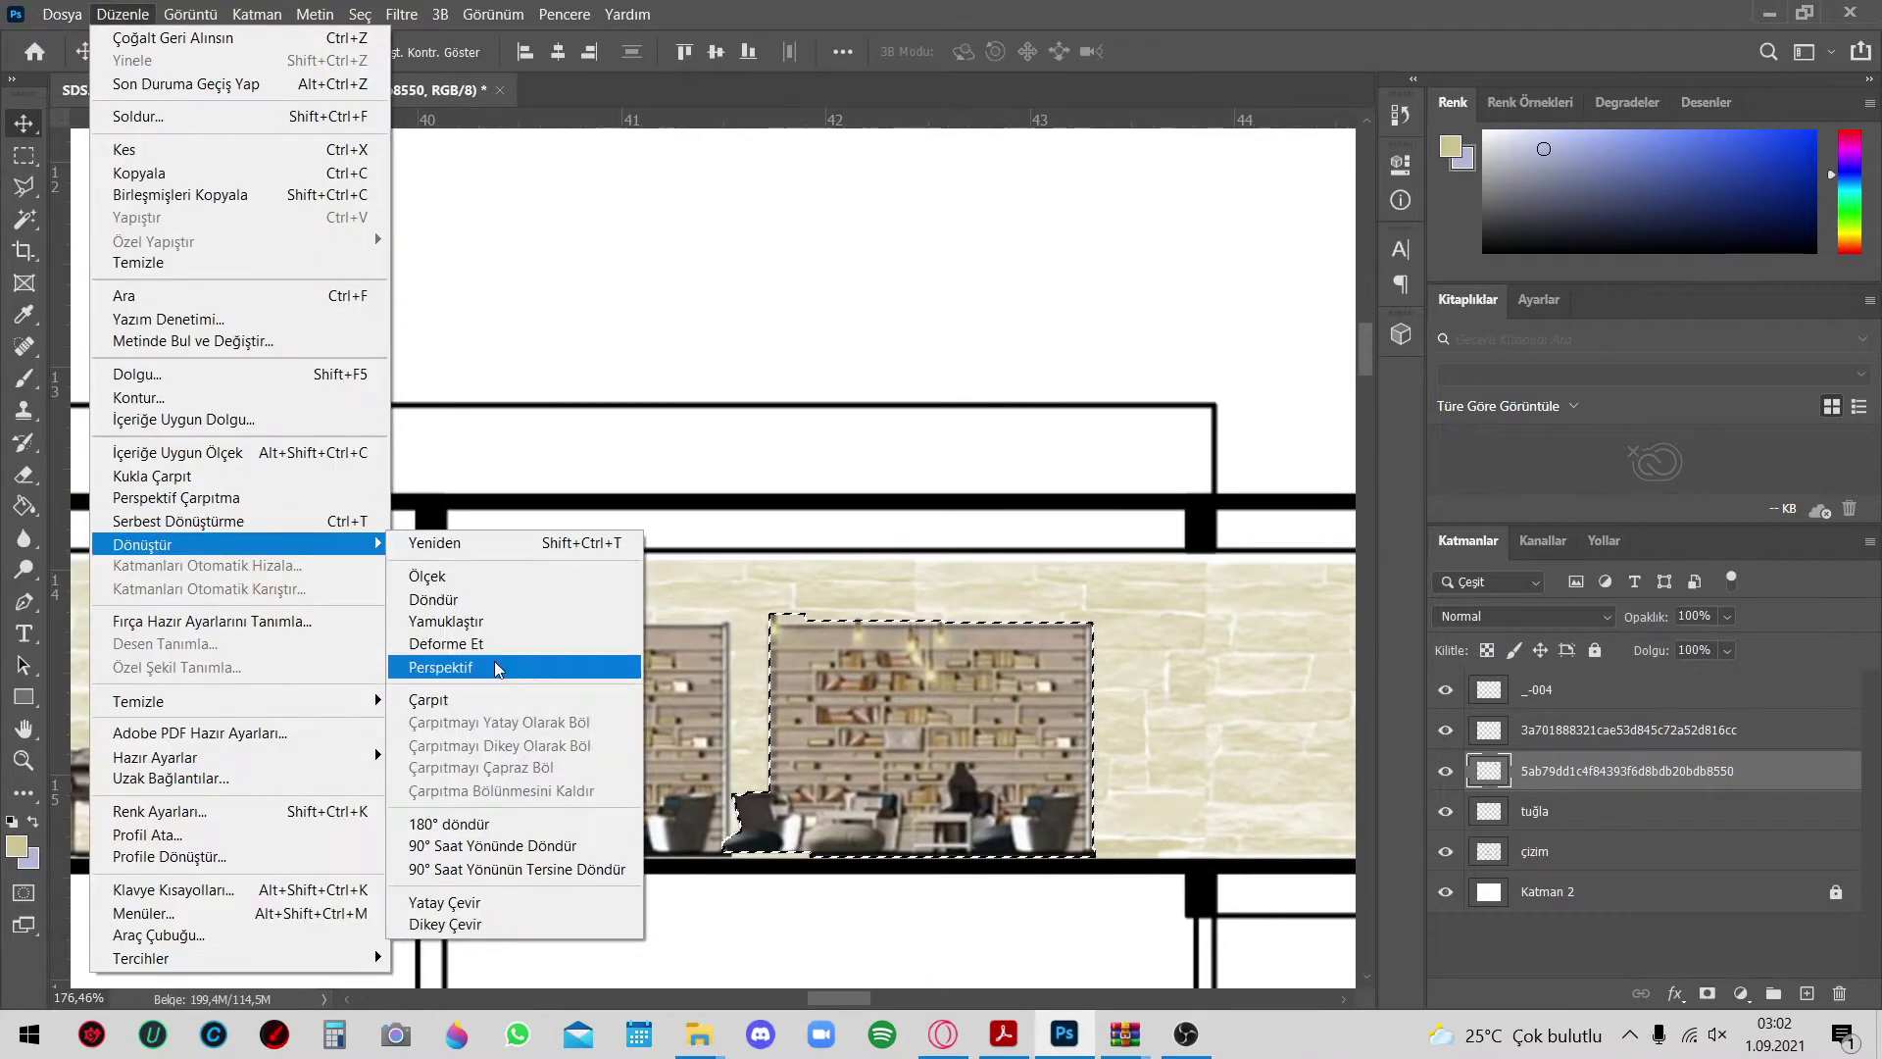
click(471, 899)
scroll(683, 777, down, 5)
scroll(683, 777, up, 3)
Copy the dining table to the right and add another bookshelf copy further right
drag(147, 693, 503, 874)
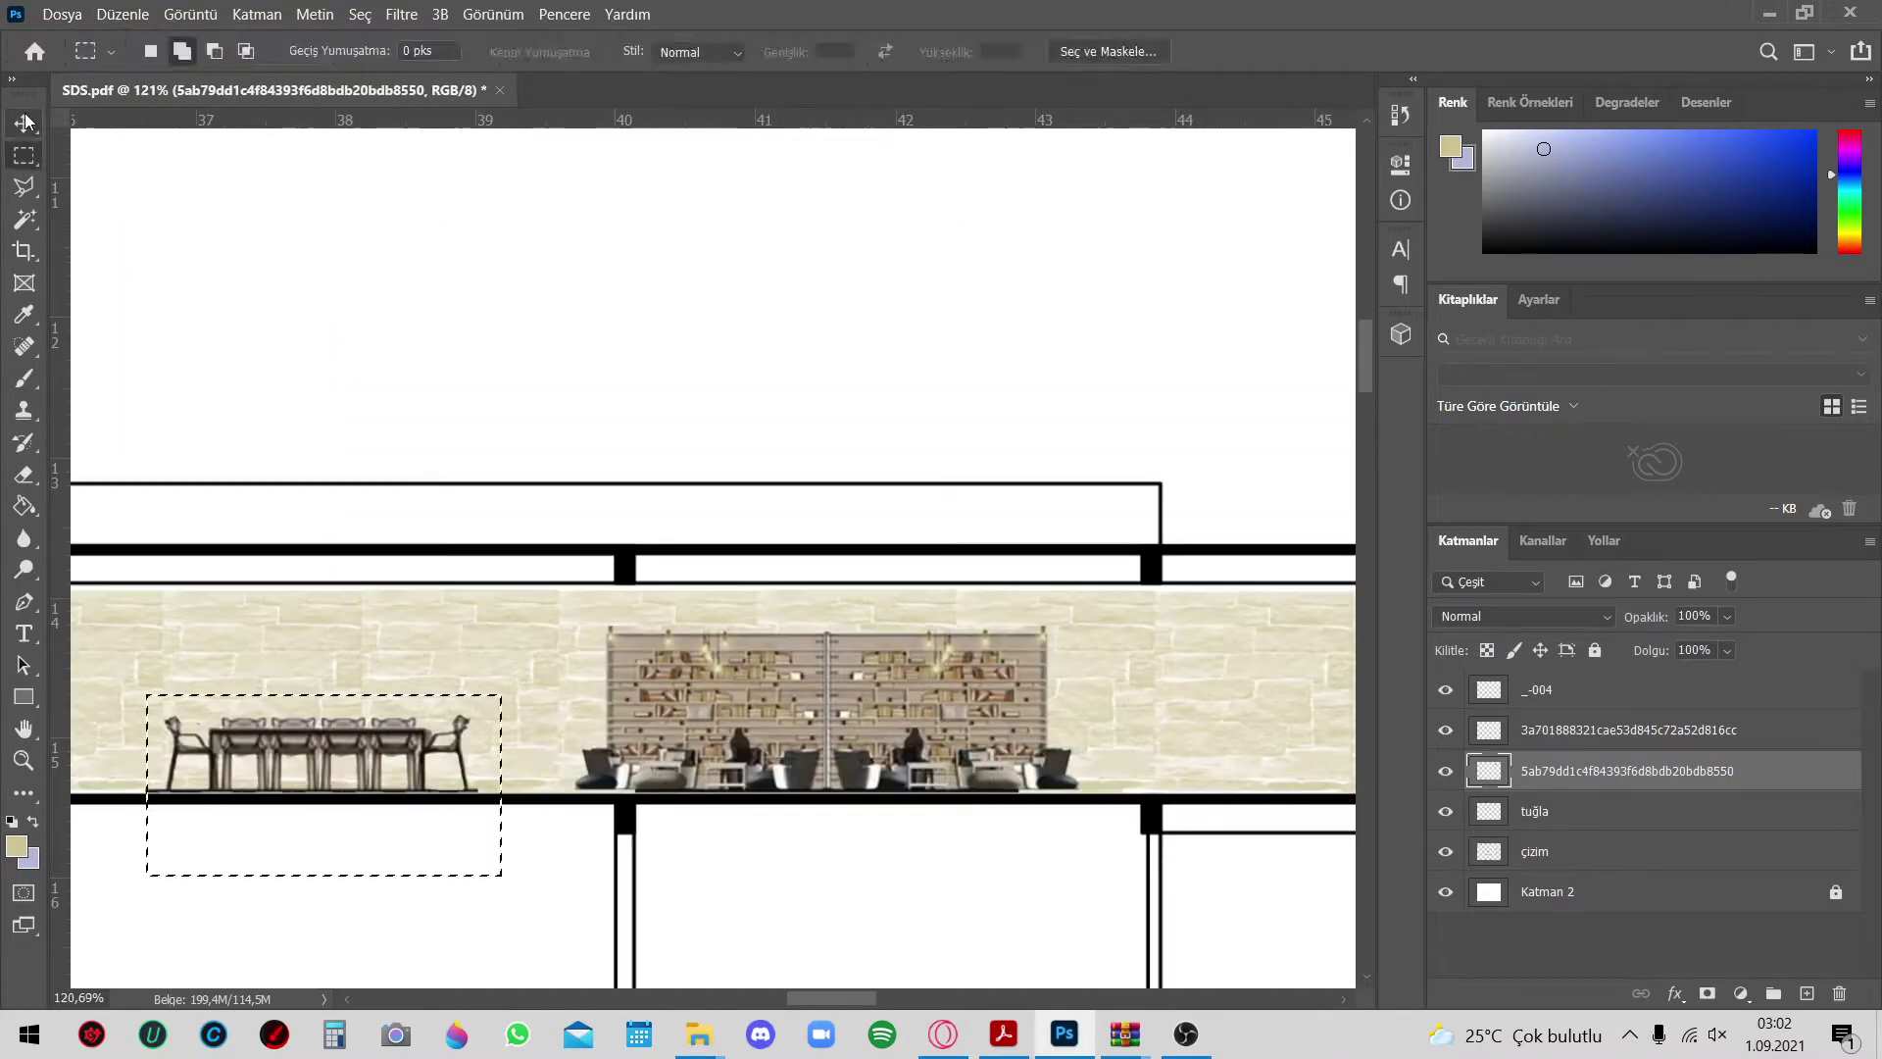
scroll(200, 655, down, 3)
drag(200, 655, 980, 645)
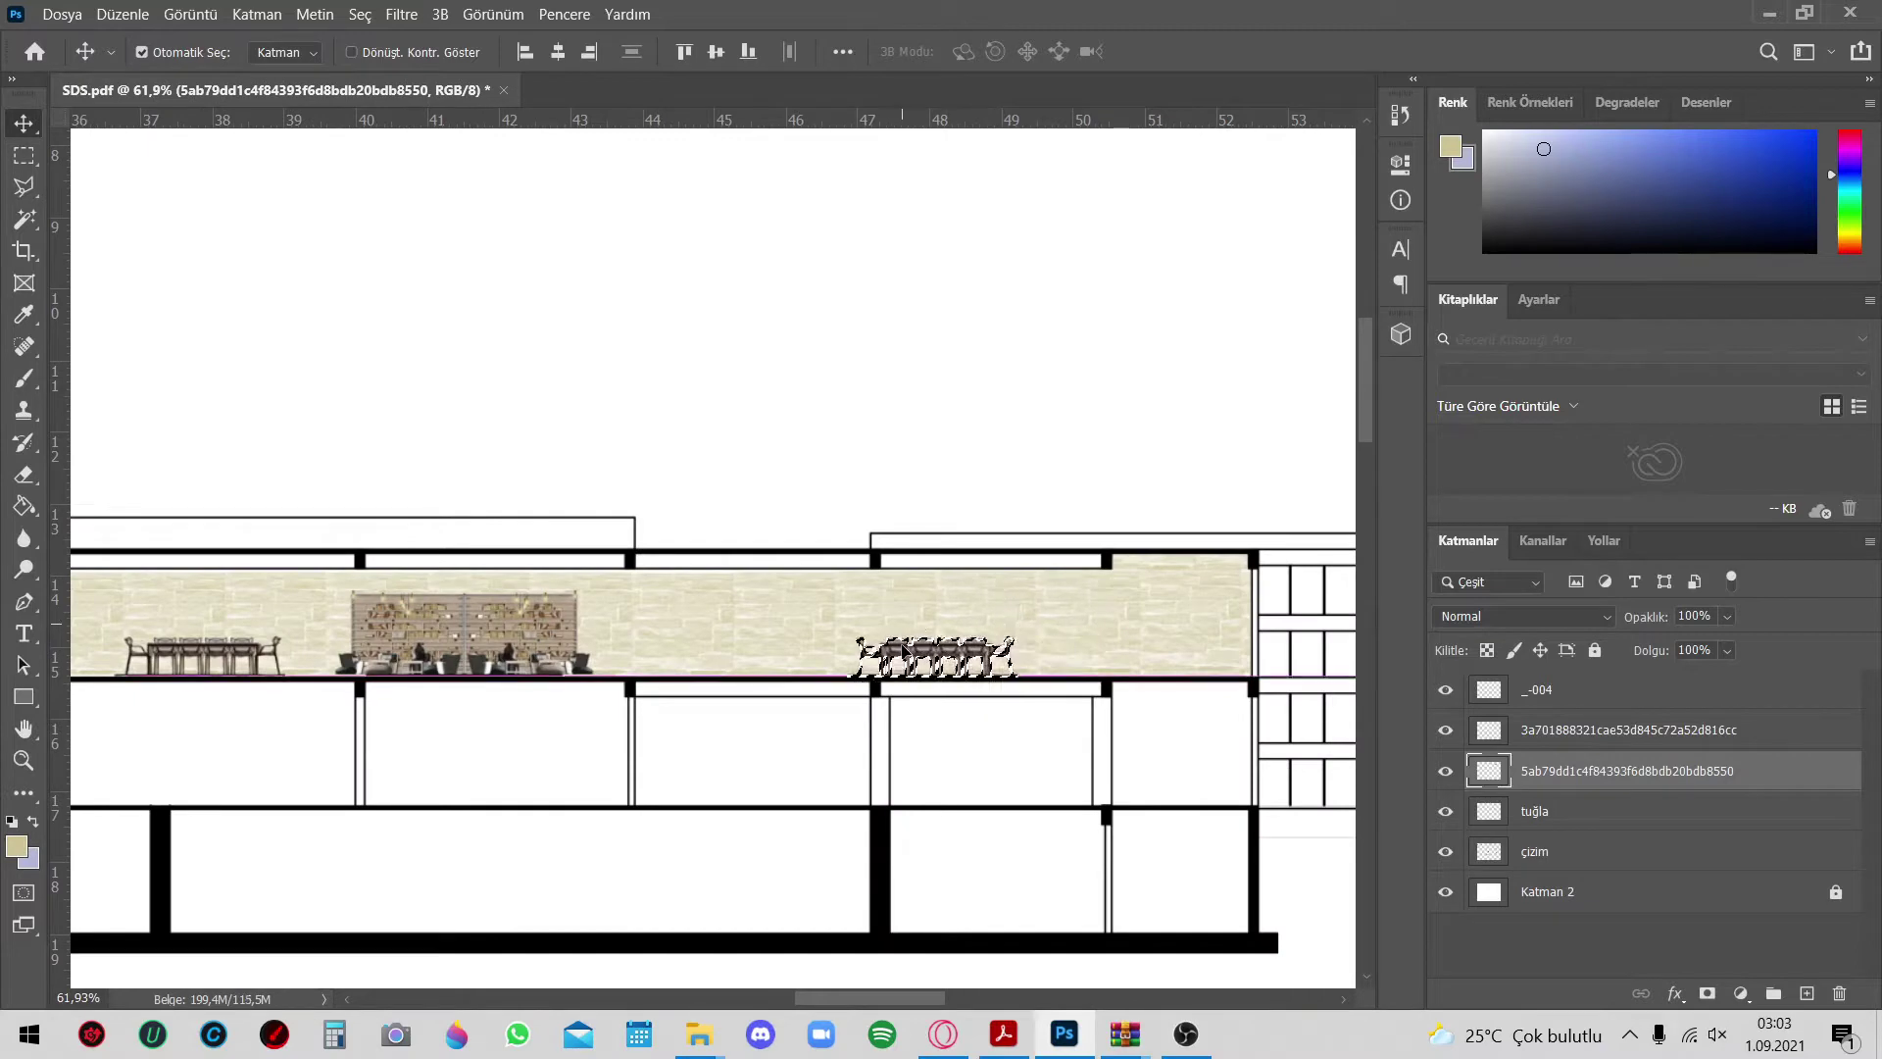
scroll(980, 645, up, 3)
key(m)
drag(419, 524, 650, 727)
drag(519, 626, 902, 625)
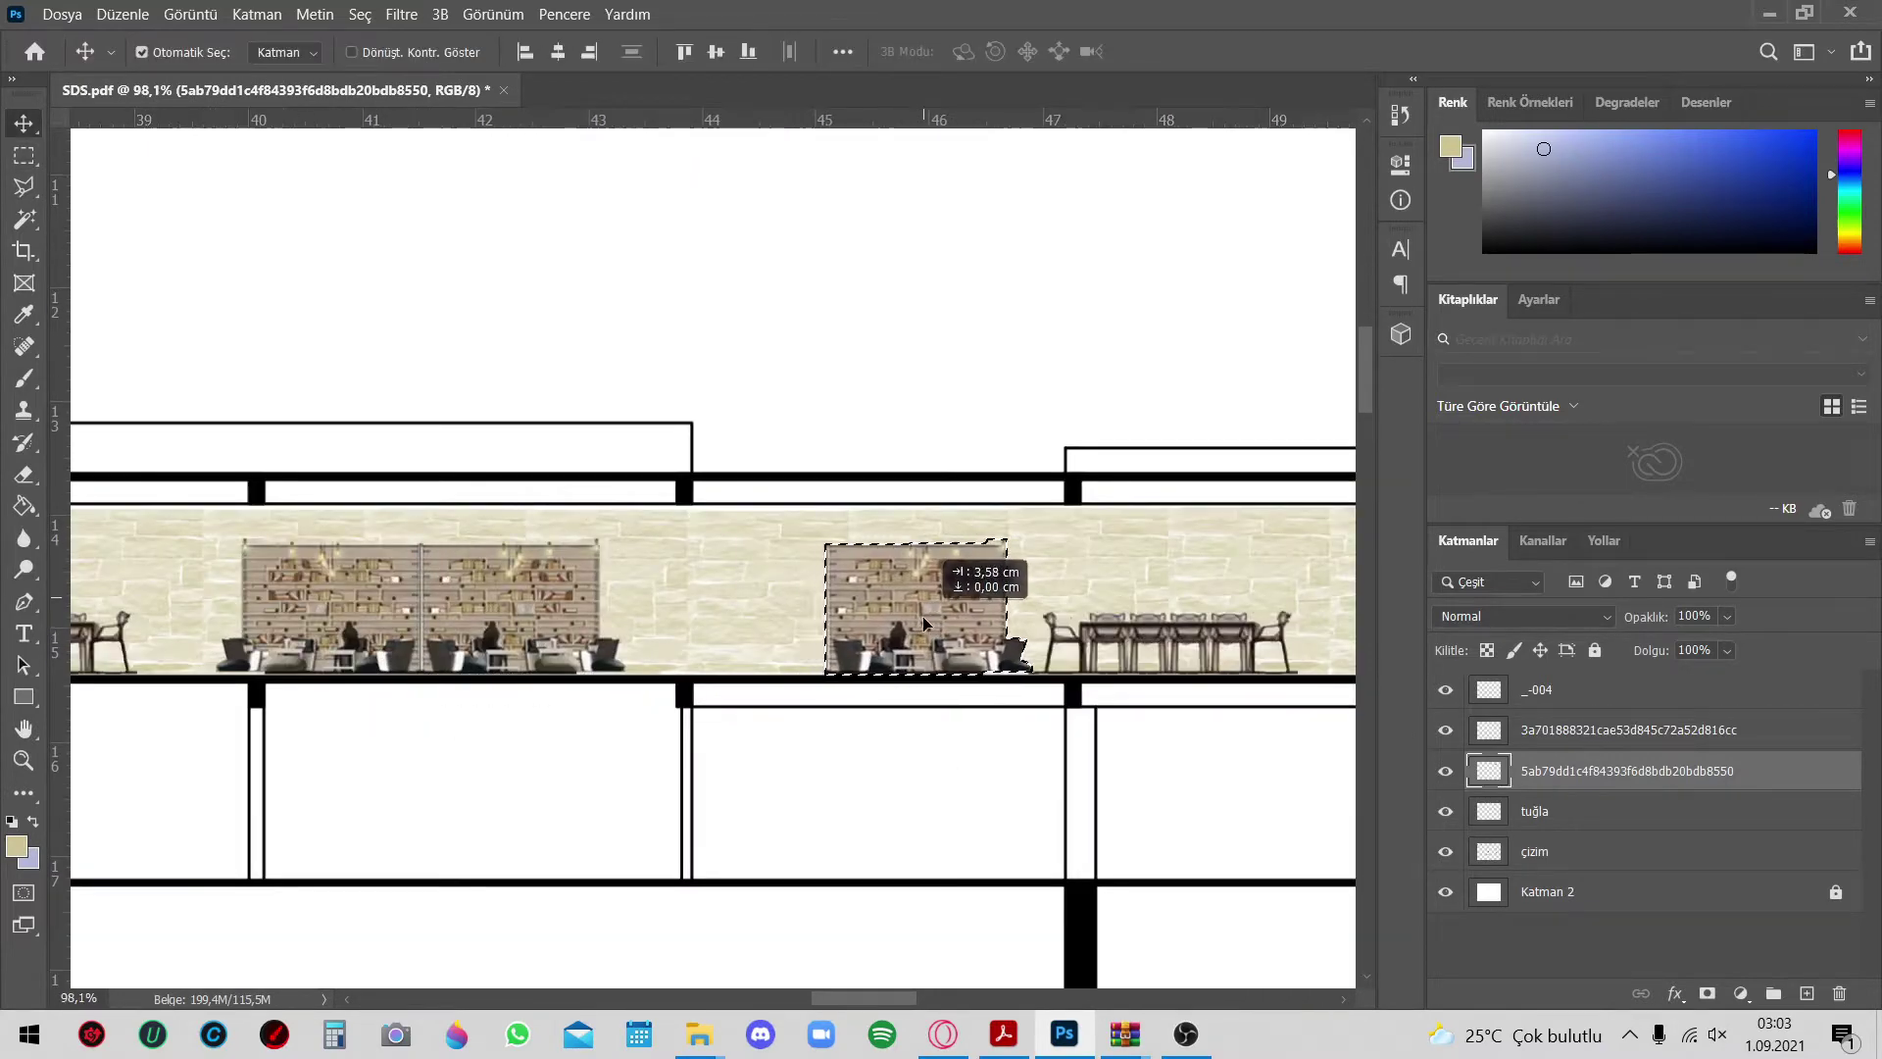
scroll(902, 625, down, 5)
Move the door between the shelves, resize it, and lower its layer opacity
mouse_move(1071, 637)
mouse_down()
mouse_move(526, 642)
mouse_move(568, 745)
mouse_up()
scroll(525, 642, up, 5)
key(ctrl+t)
scroll(539, 698, up, 2)
key(Return)
scroll(526, 651, down, 3)
scroll(526, 651, up, 3)
drag(1727, 616, 1740, 645)
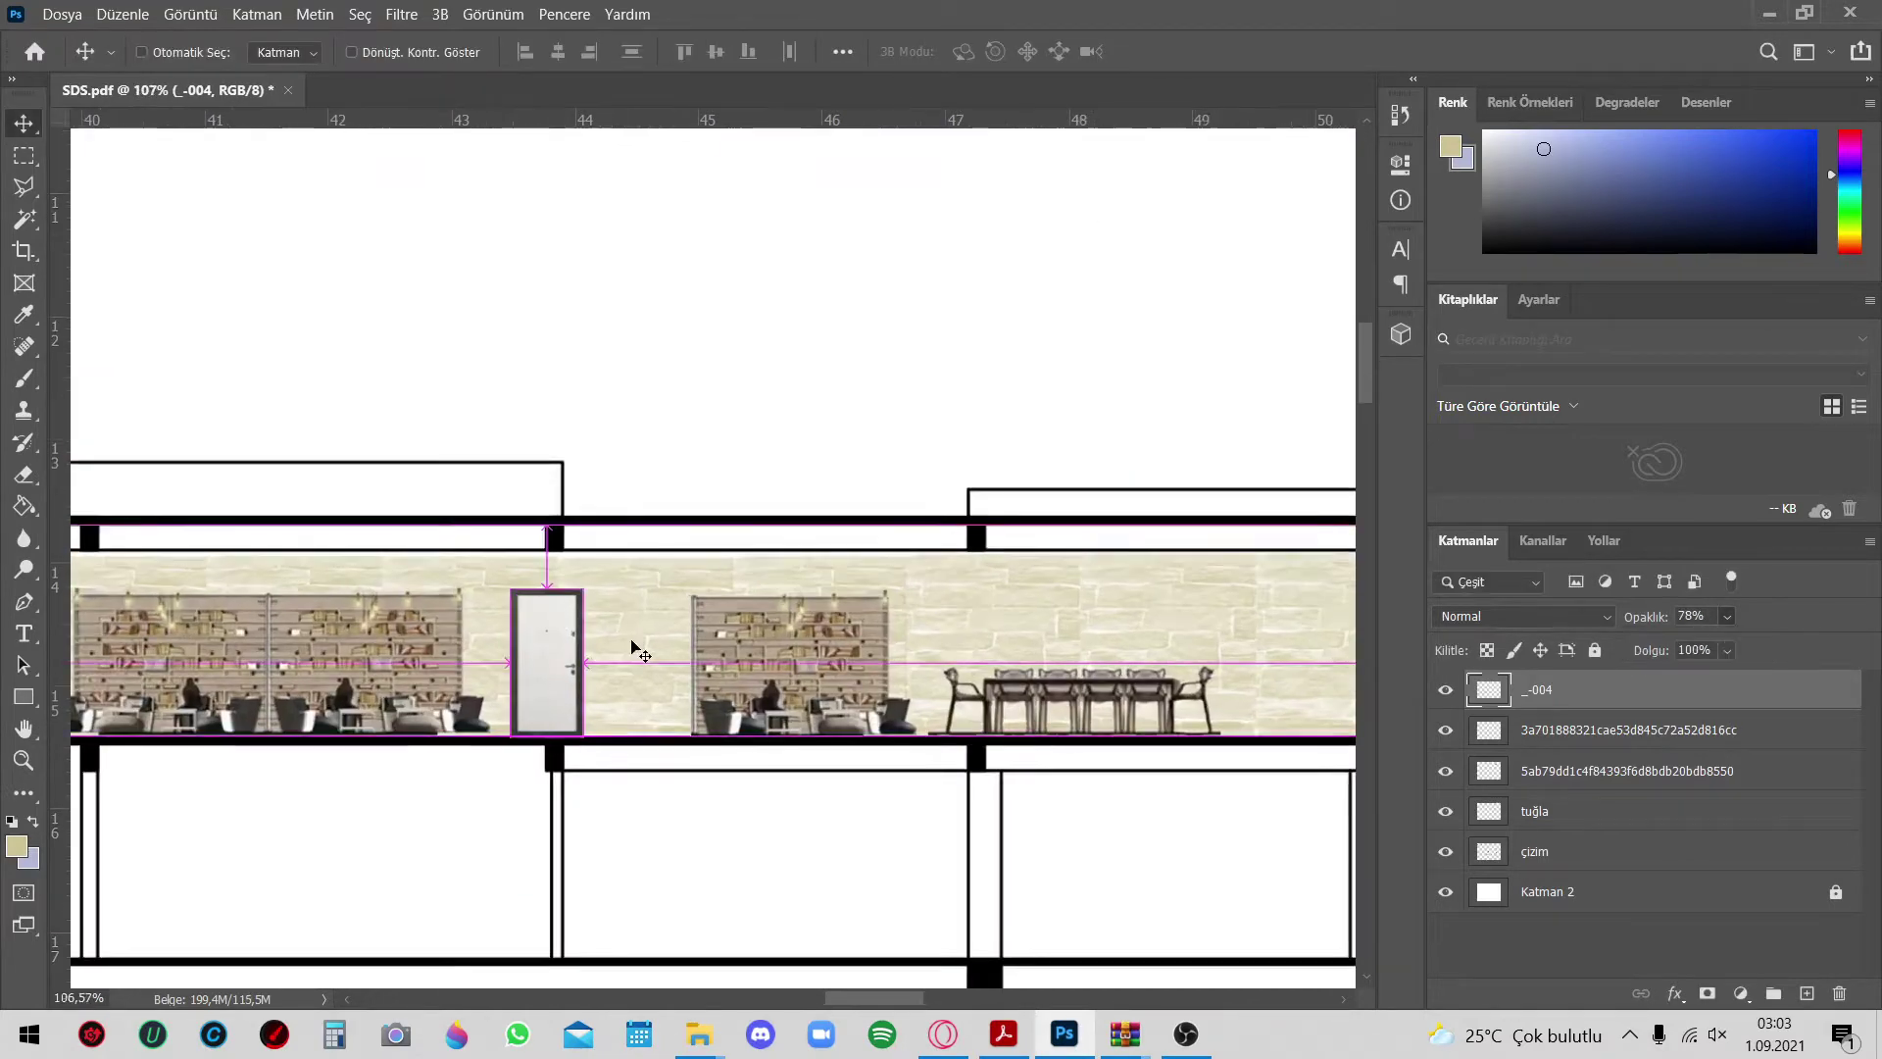
Fill the door frame with dark grey sampled from the sofa
scroll(630, 642, up, 3)
key(w)
click(603, 686)
click(16, 845)
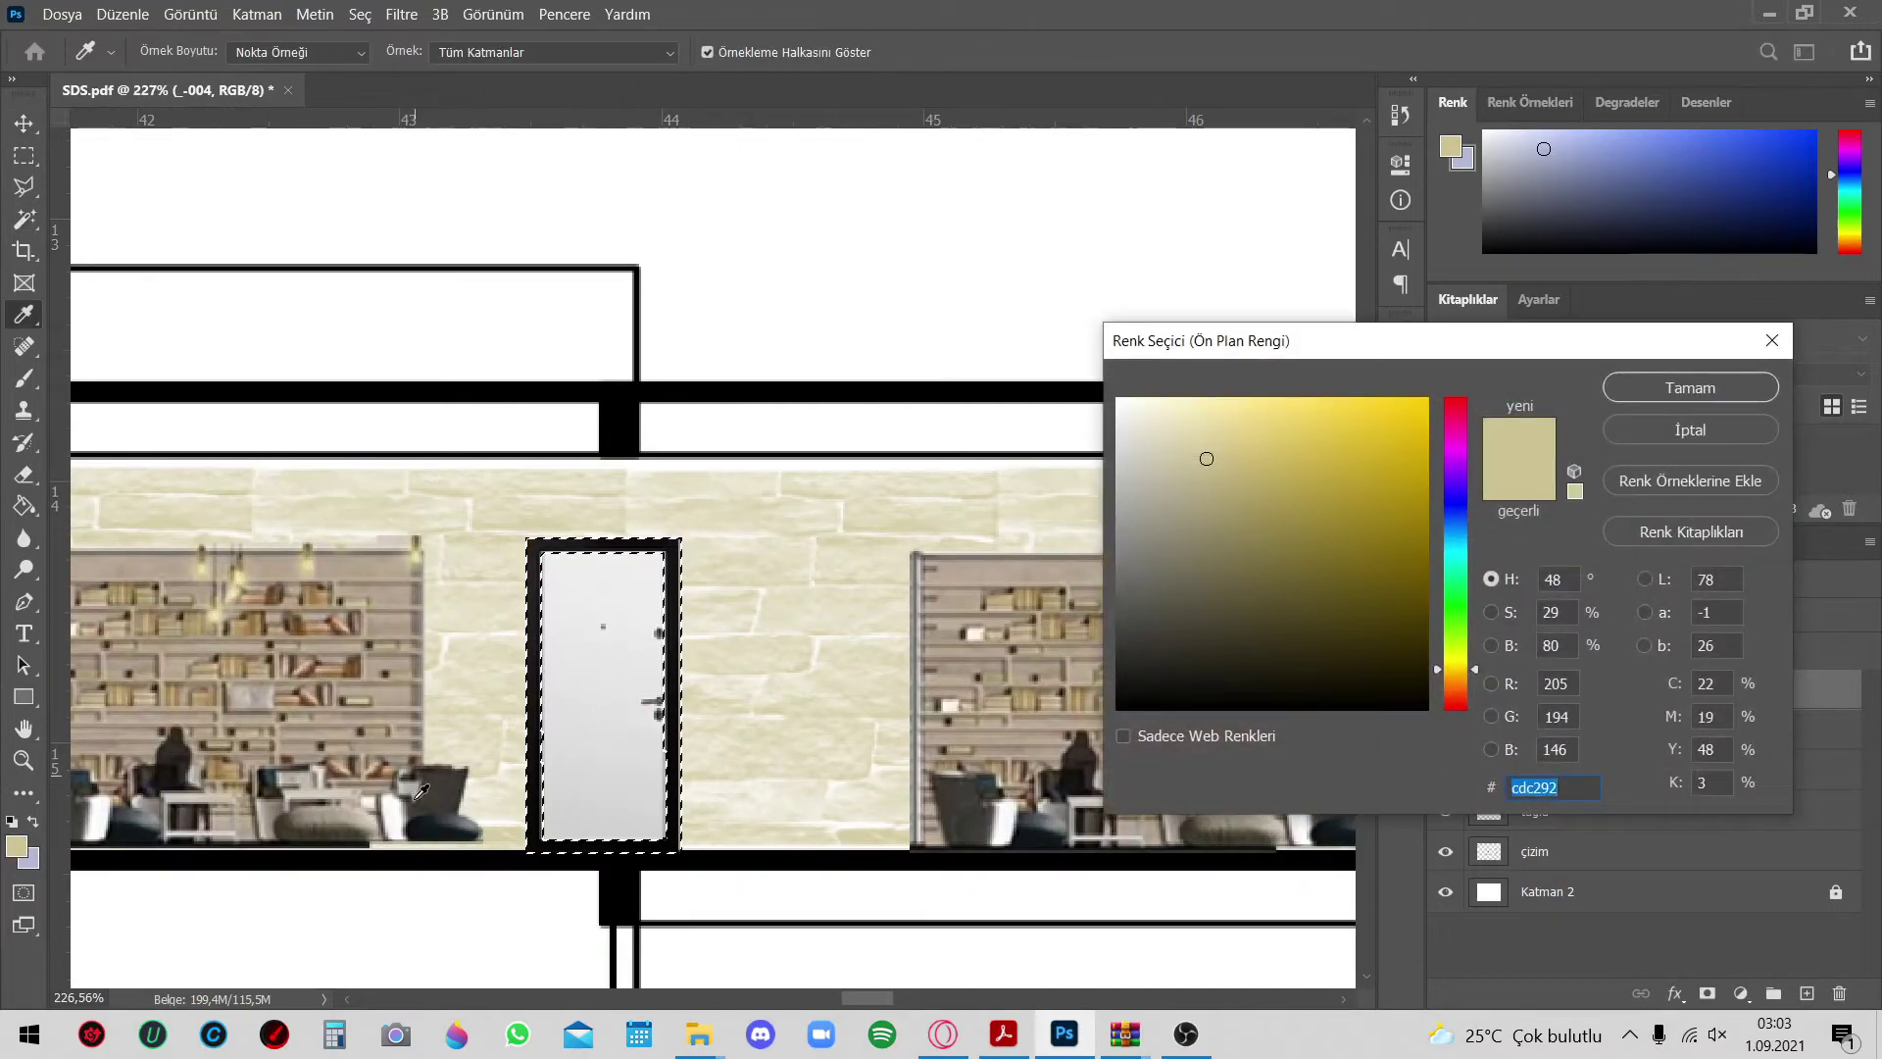
click(443, 783)
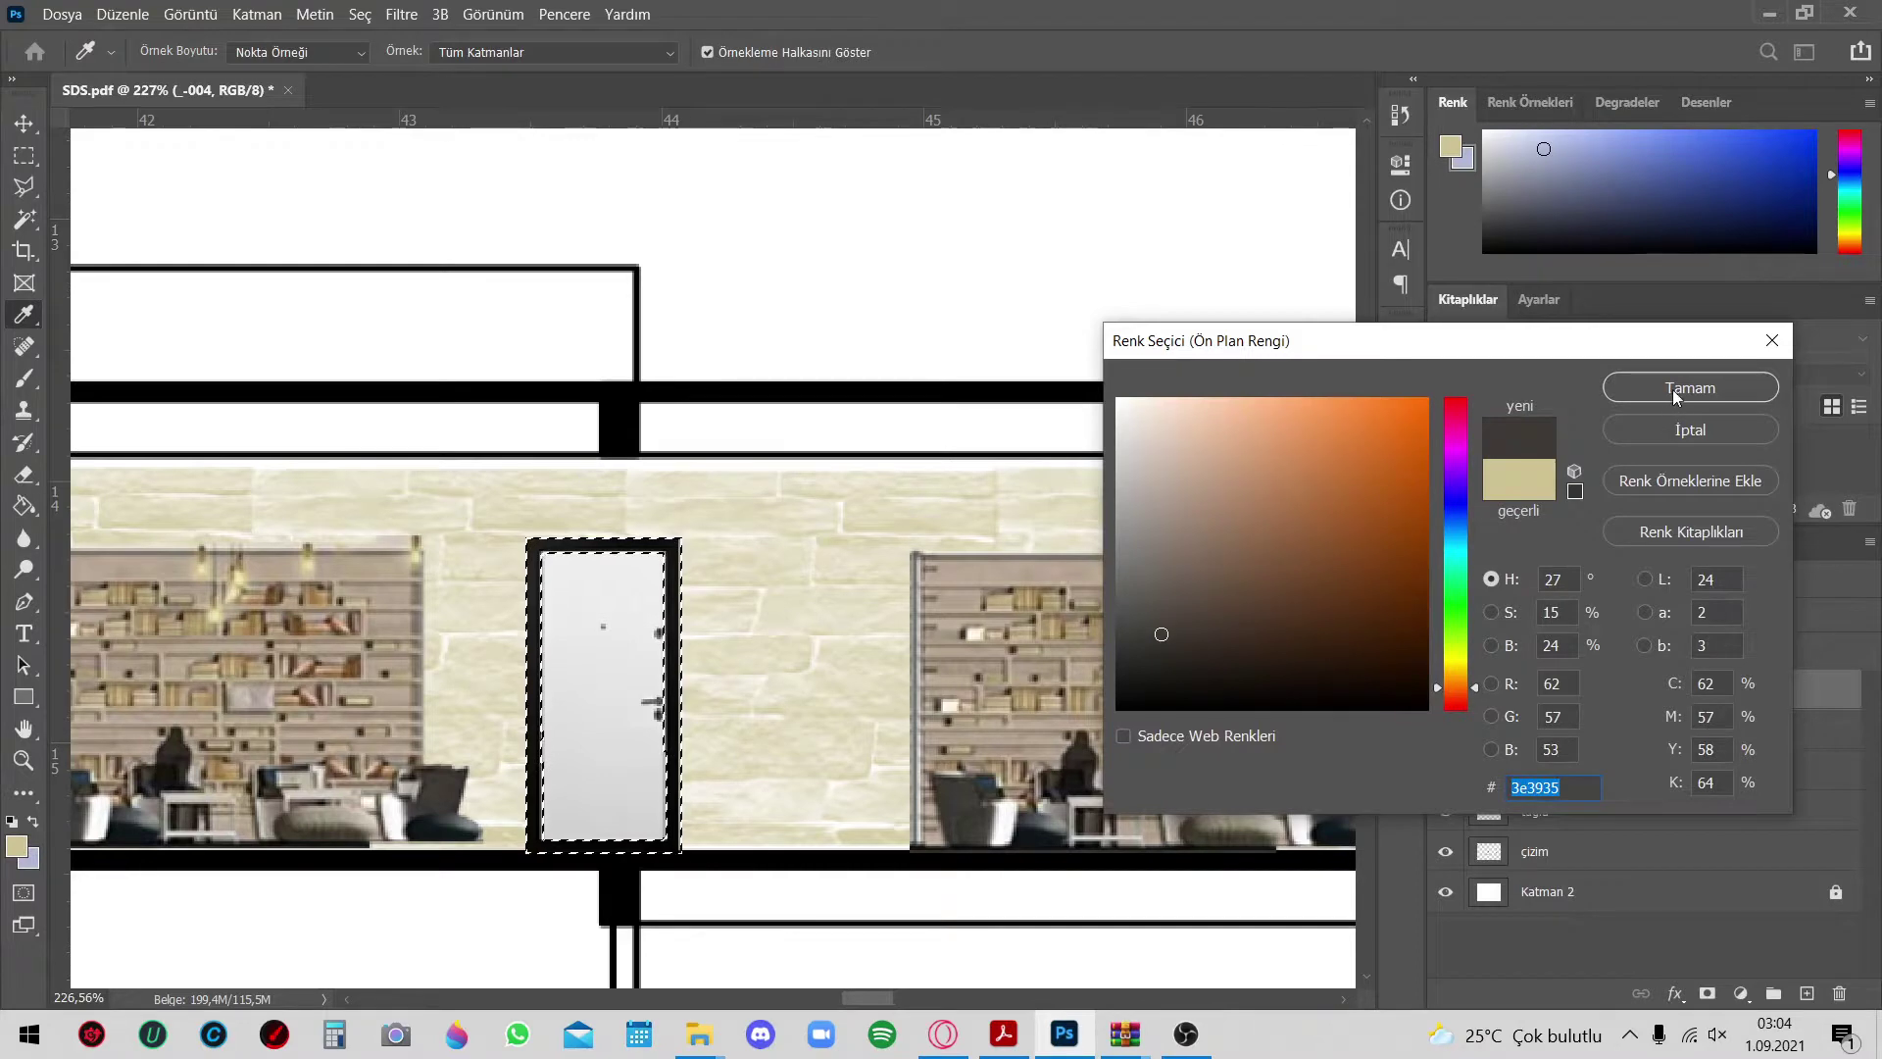
click(1674, 389)
click(23, 506)
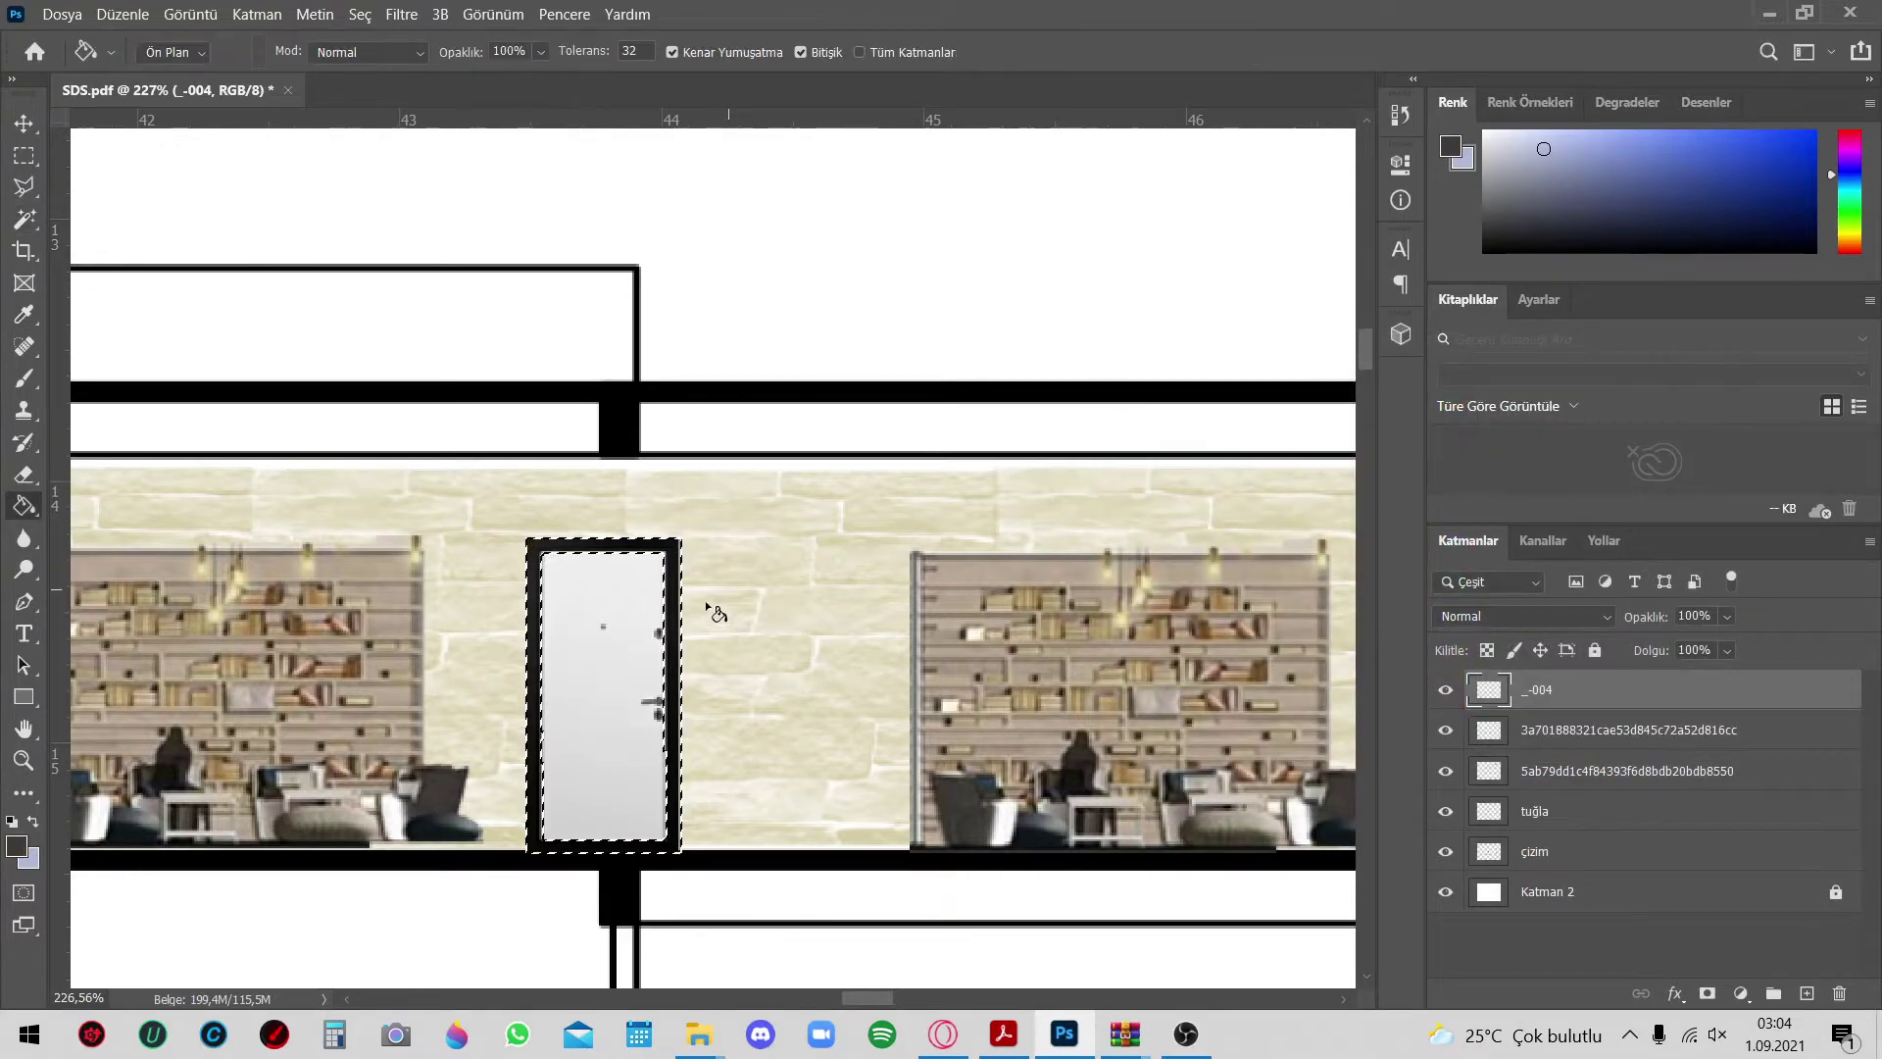
click(676, 569)
key(ctrl+d)
Fill the door panel with a beige sampled from the drawing
alt+scroll(701, 632, down, 5)
scroll(680, 630, up, 1)
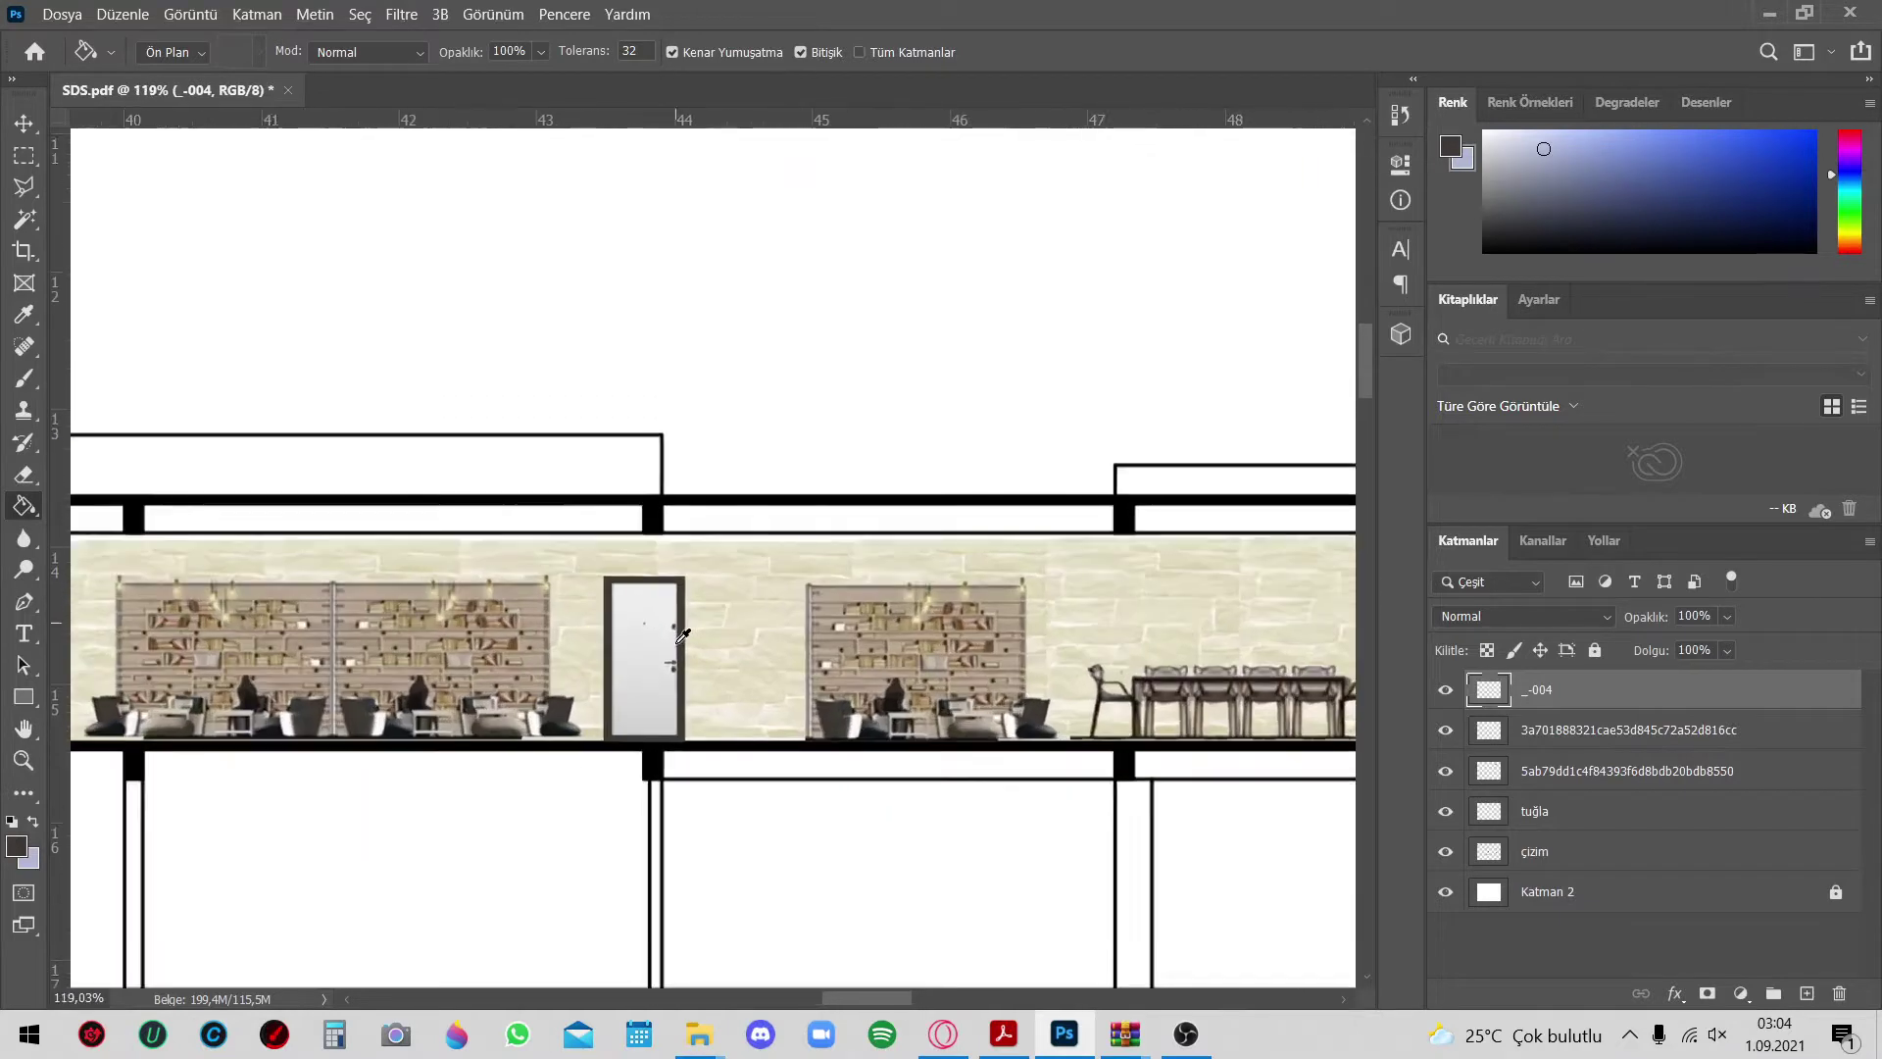
scroll(679, 630, up, 2)
scroll(680, 630, up, 2)
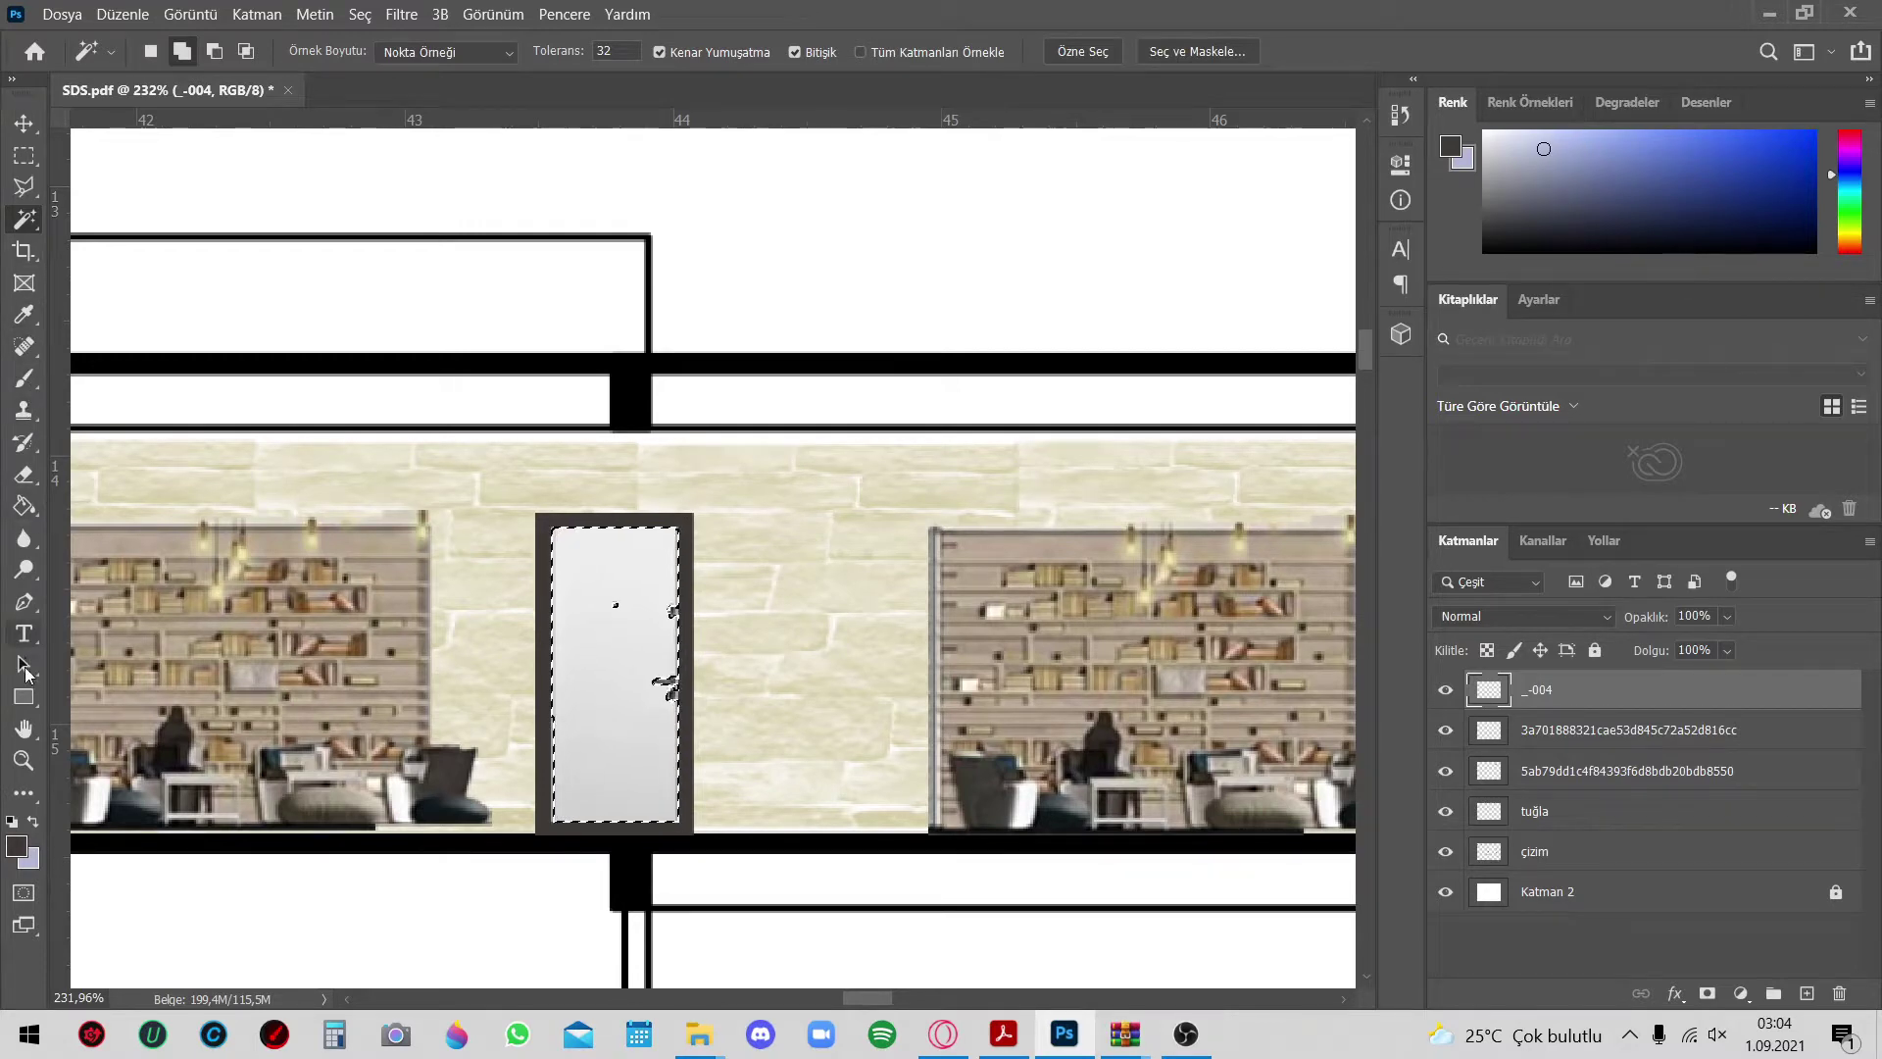
click(18, 844)
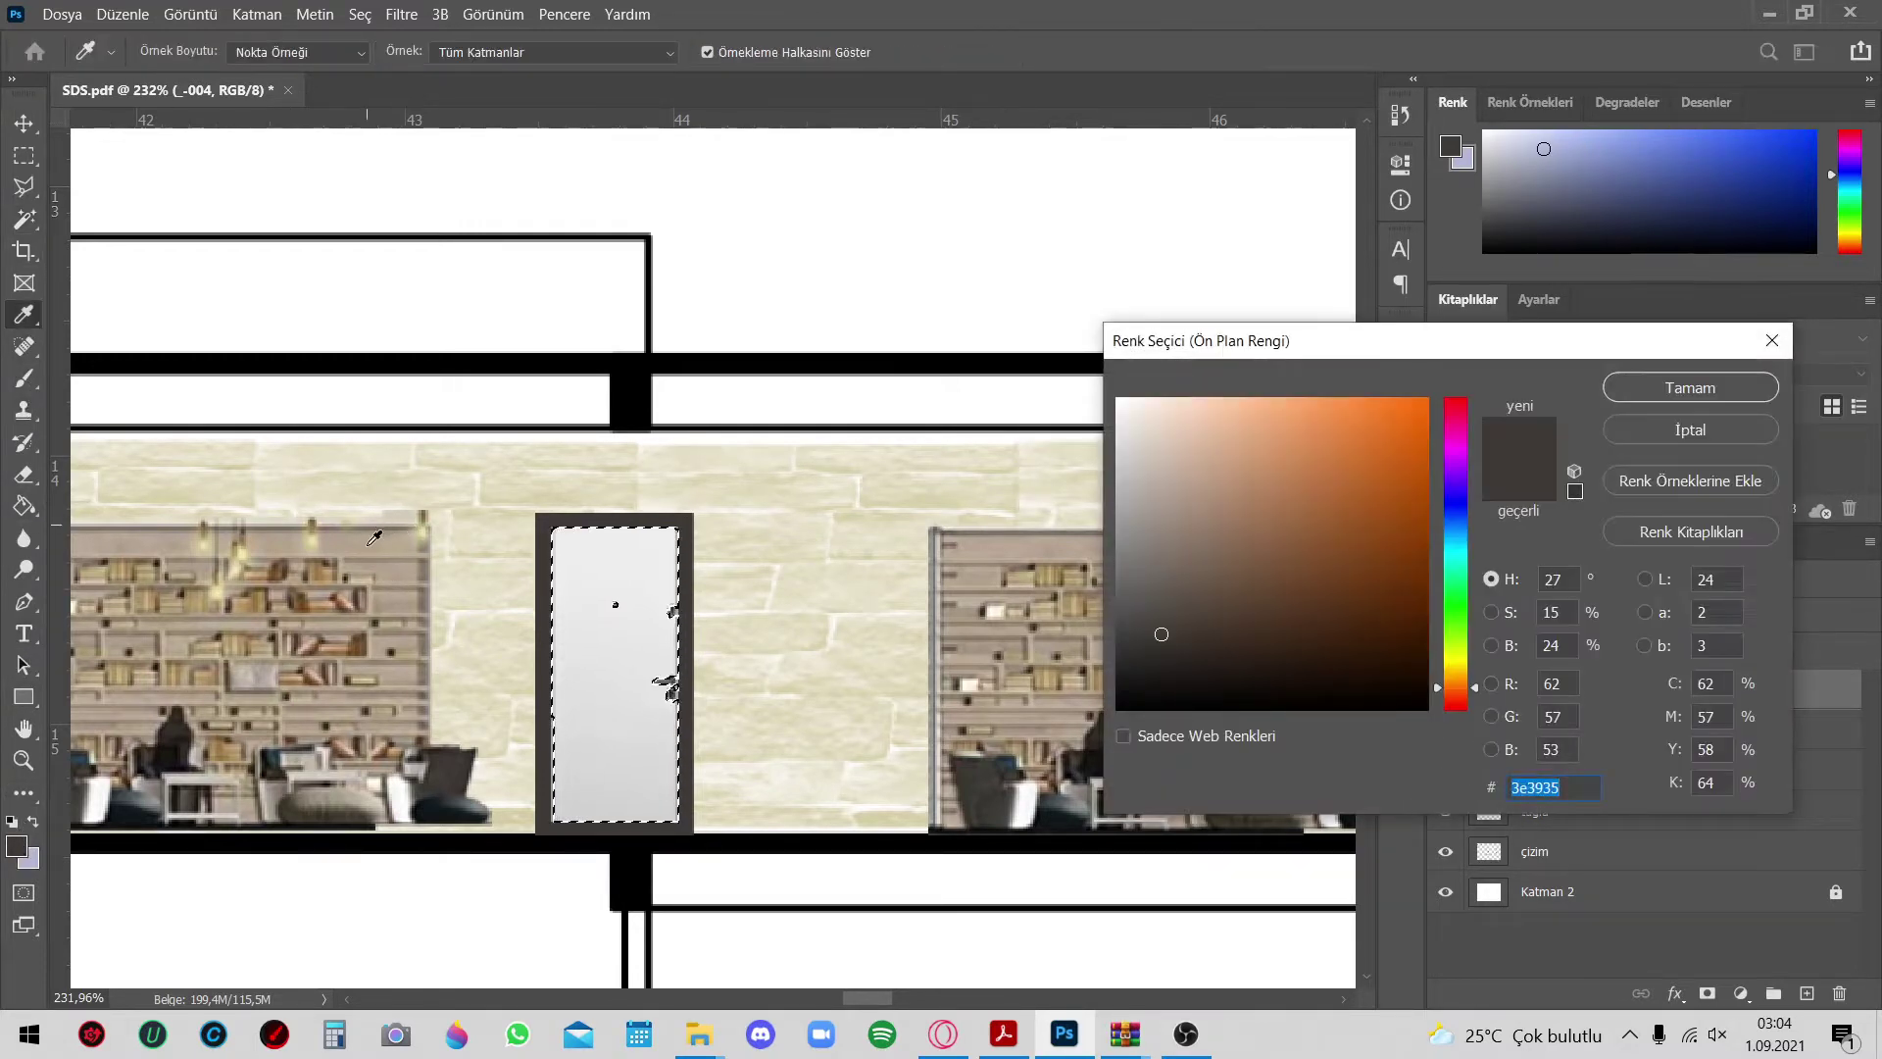
click(373, 537)
click(1617, 390)
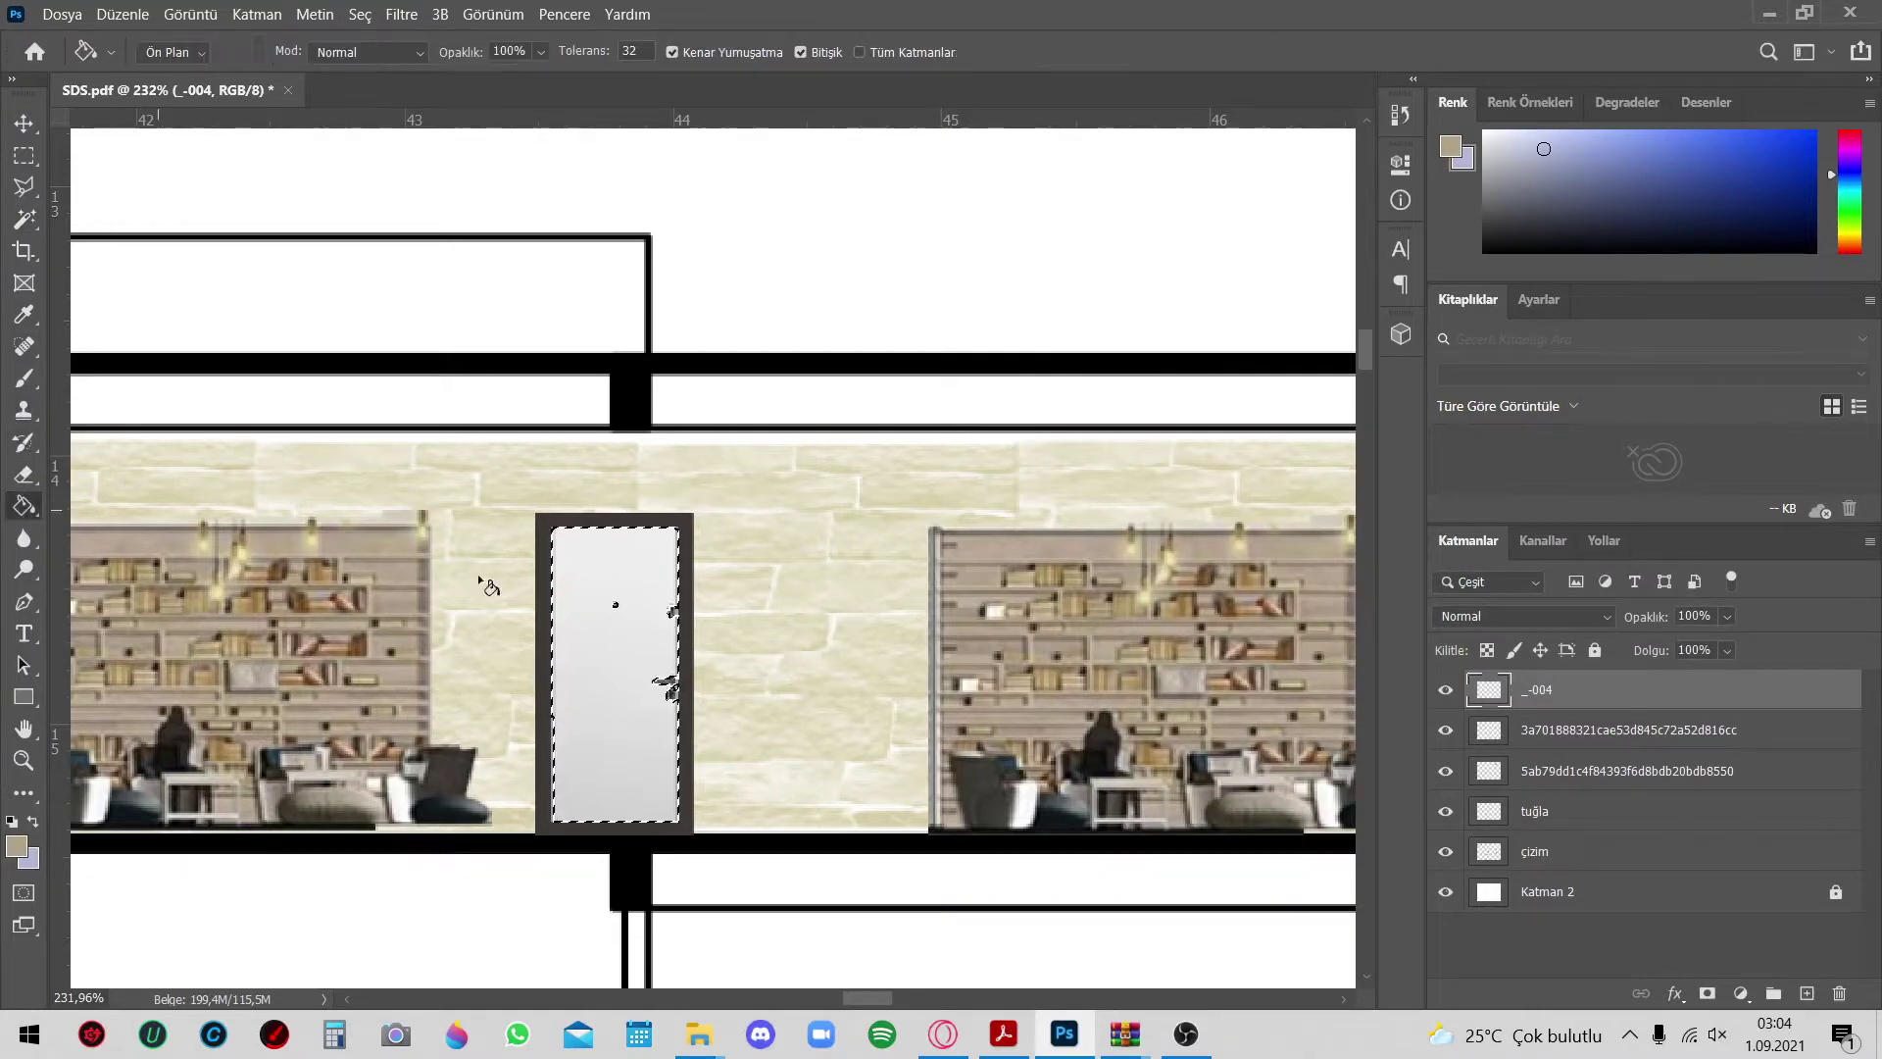
click(628, 663)
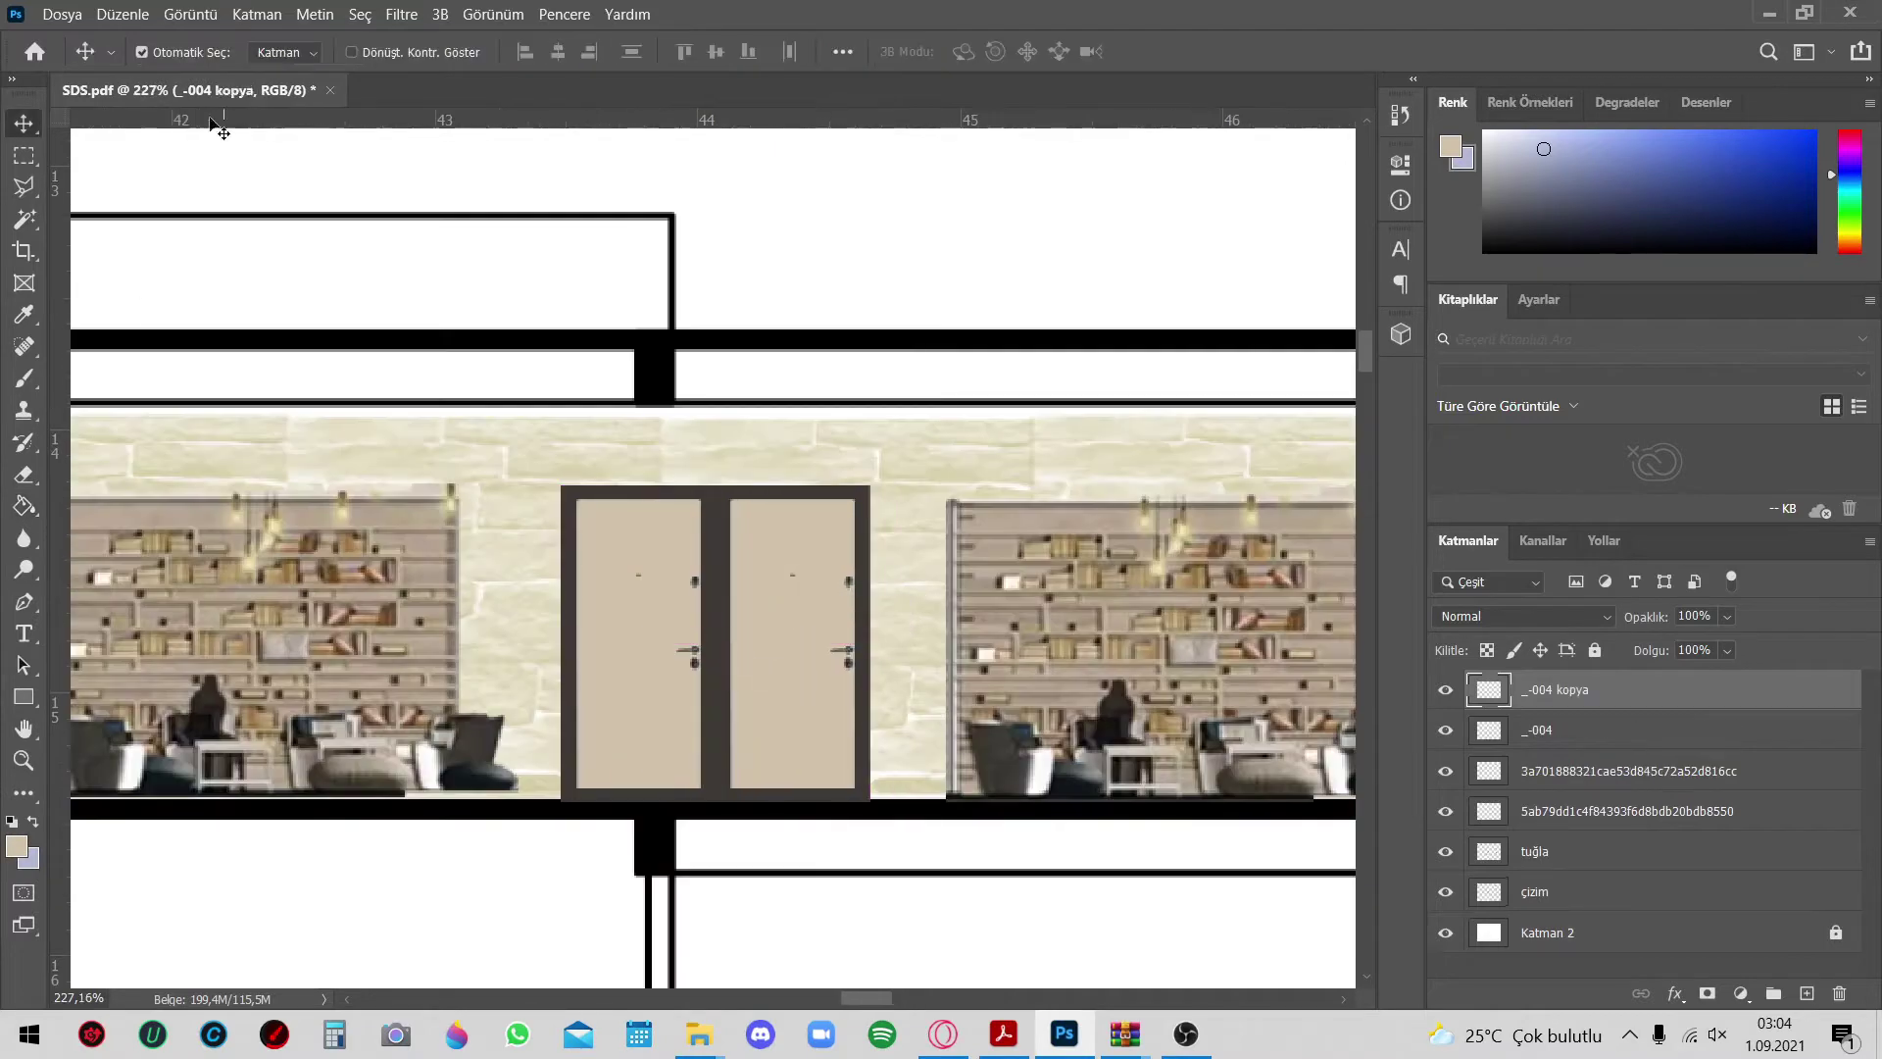
Mirror the door copy horizontally and duplicate the door and bookshelf further right
click(122, 14)
click(502, 895)
scroll(407, 681, down, 5)
drag(406, 681, 955, 681)
scroll(657, 706, down, 3)
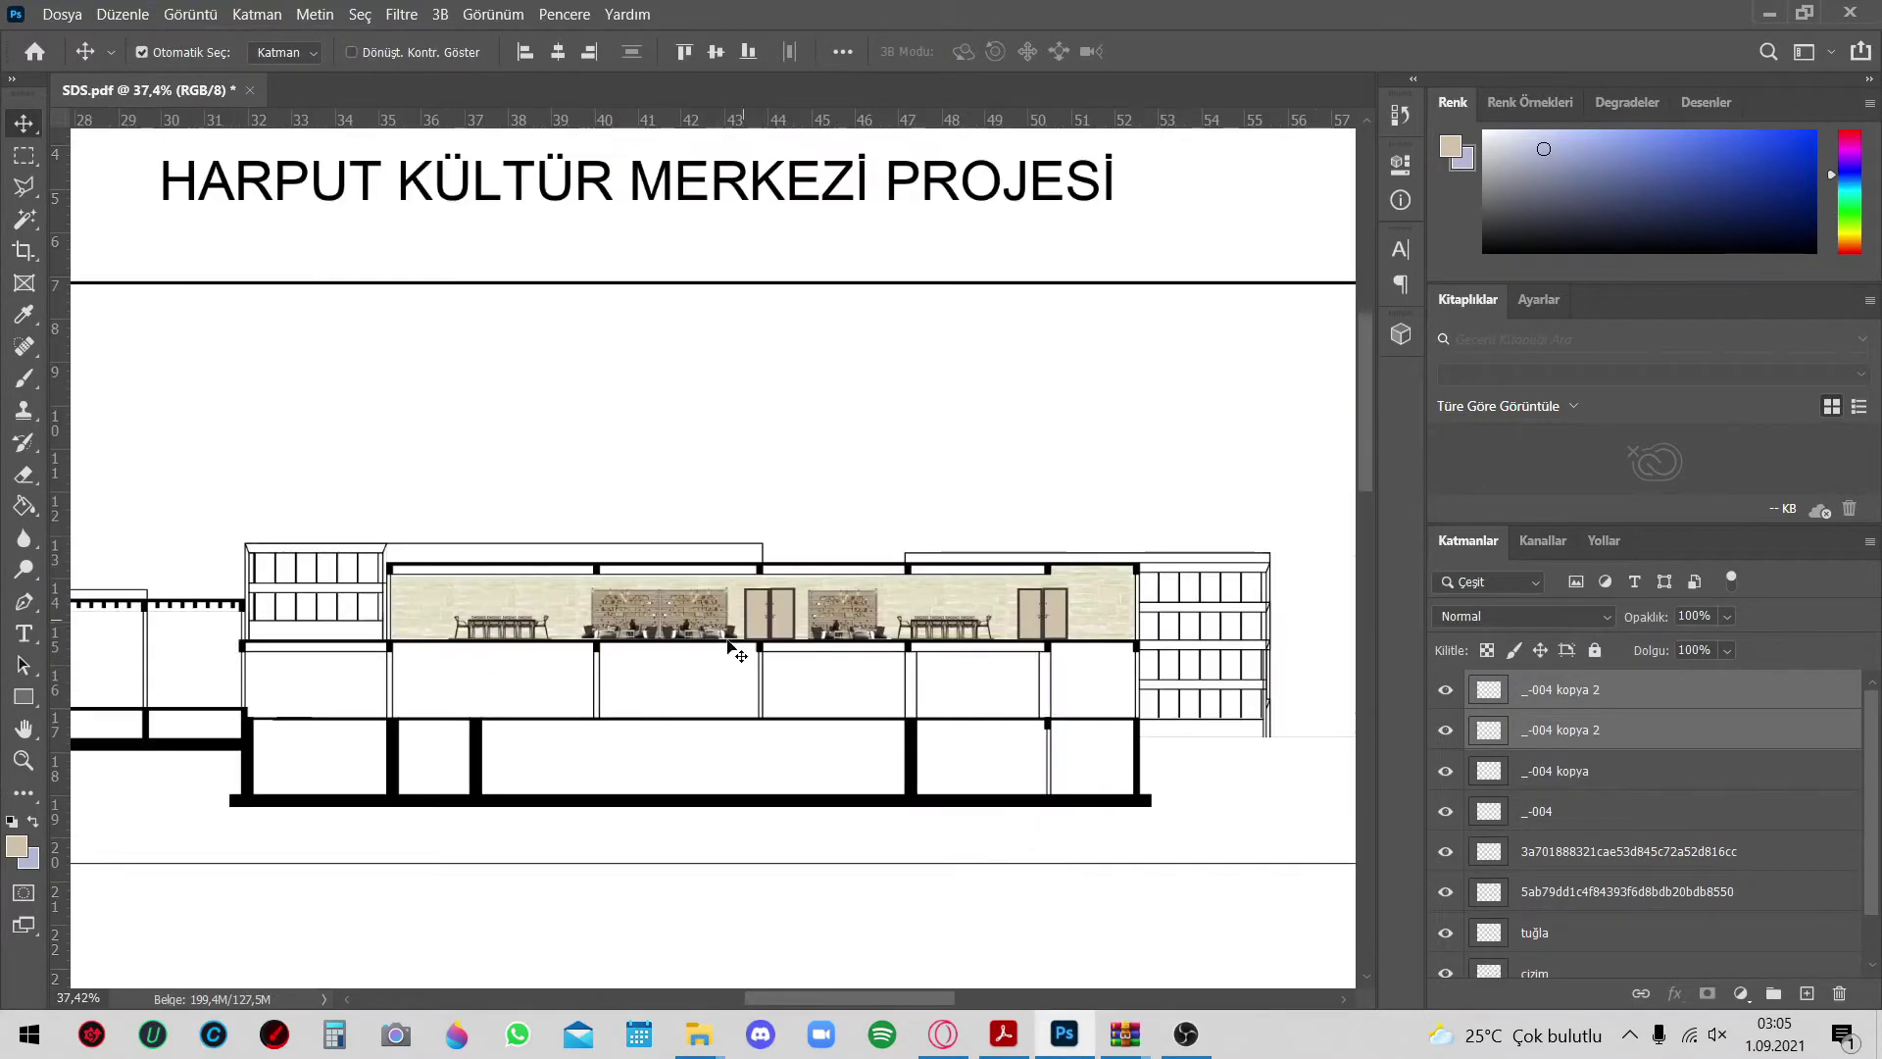
scroll(729, 644, up, 2)
scroll(819, 702, up, 2)
scroll(686, 725, up, 3)
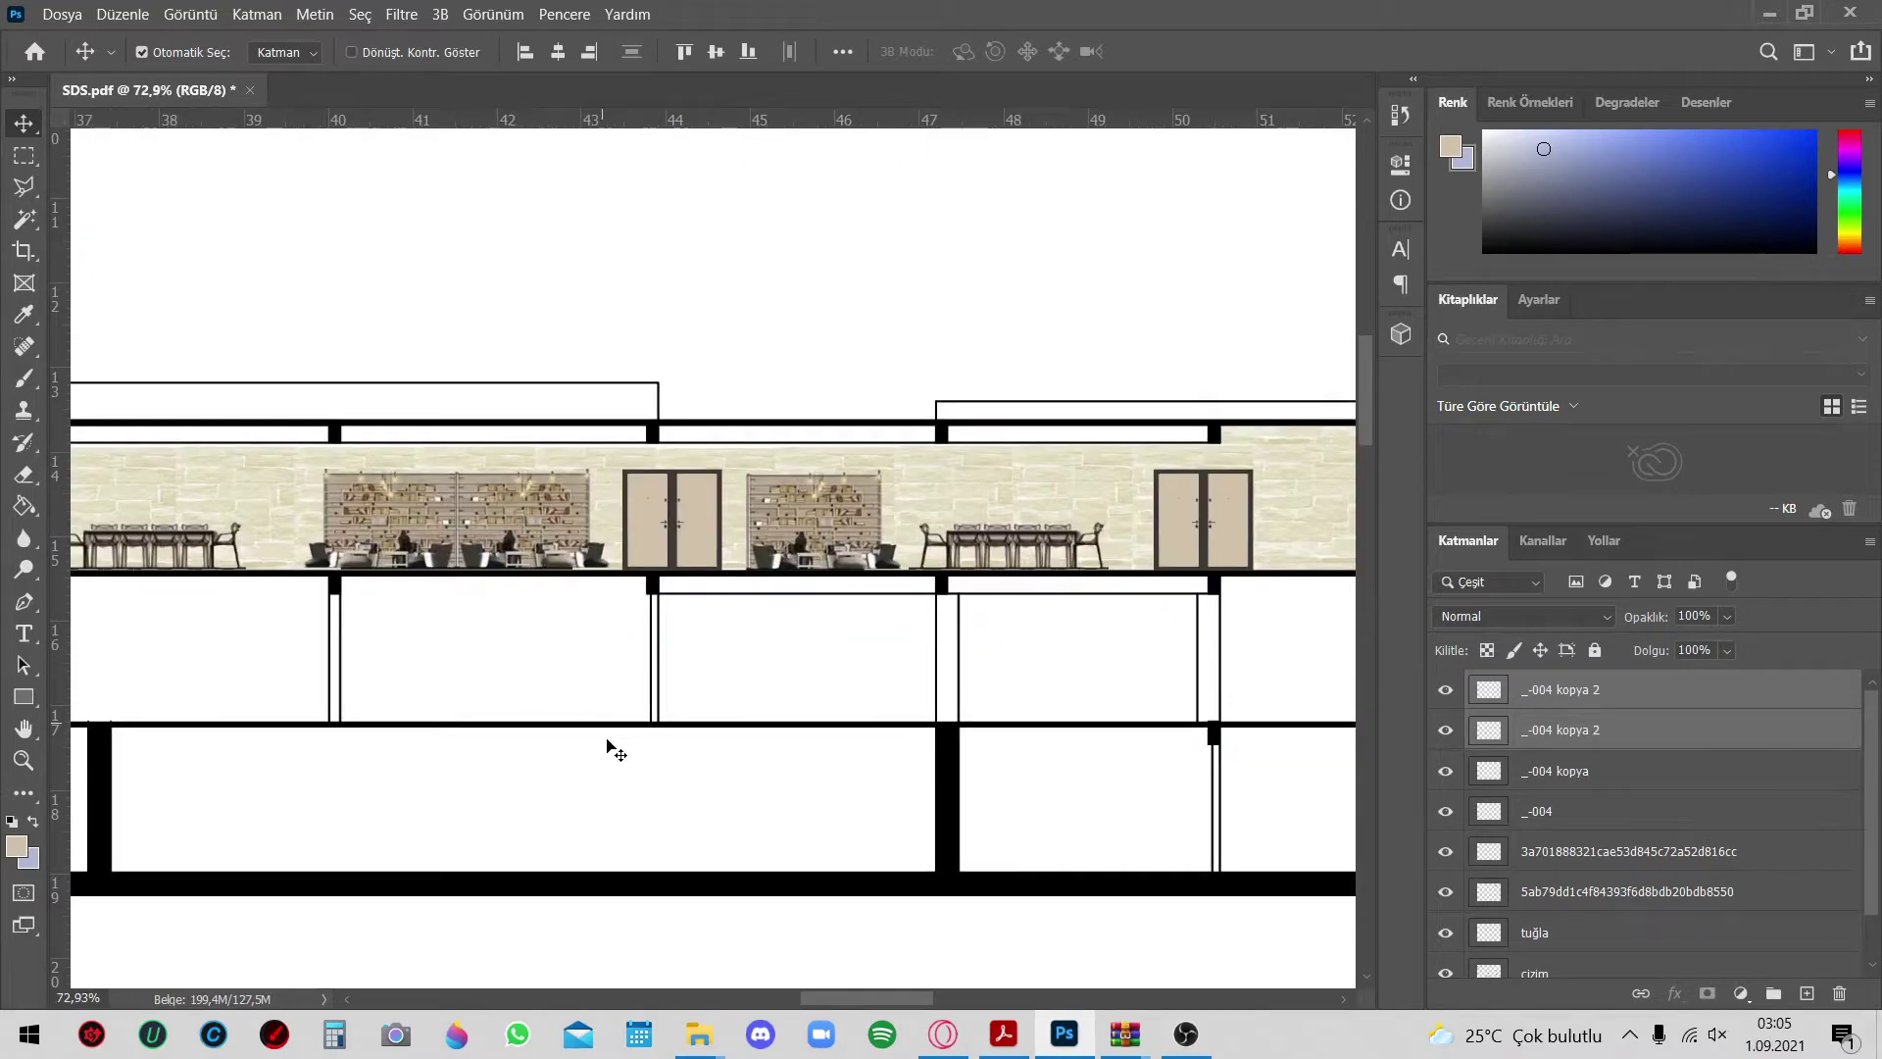
click(611, 706)
key(Return)
Magic Wand-select the rooms on the lower floor of the çizim layer
key(w)
click(794, 652)
shift+click(1078, 656)
scroll(932, 621, right, 3)
scroll(630, 642, left, 2)
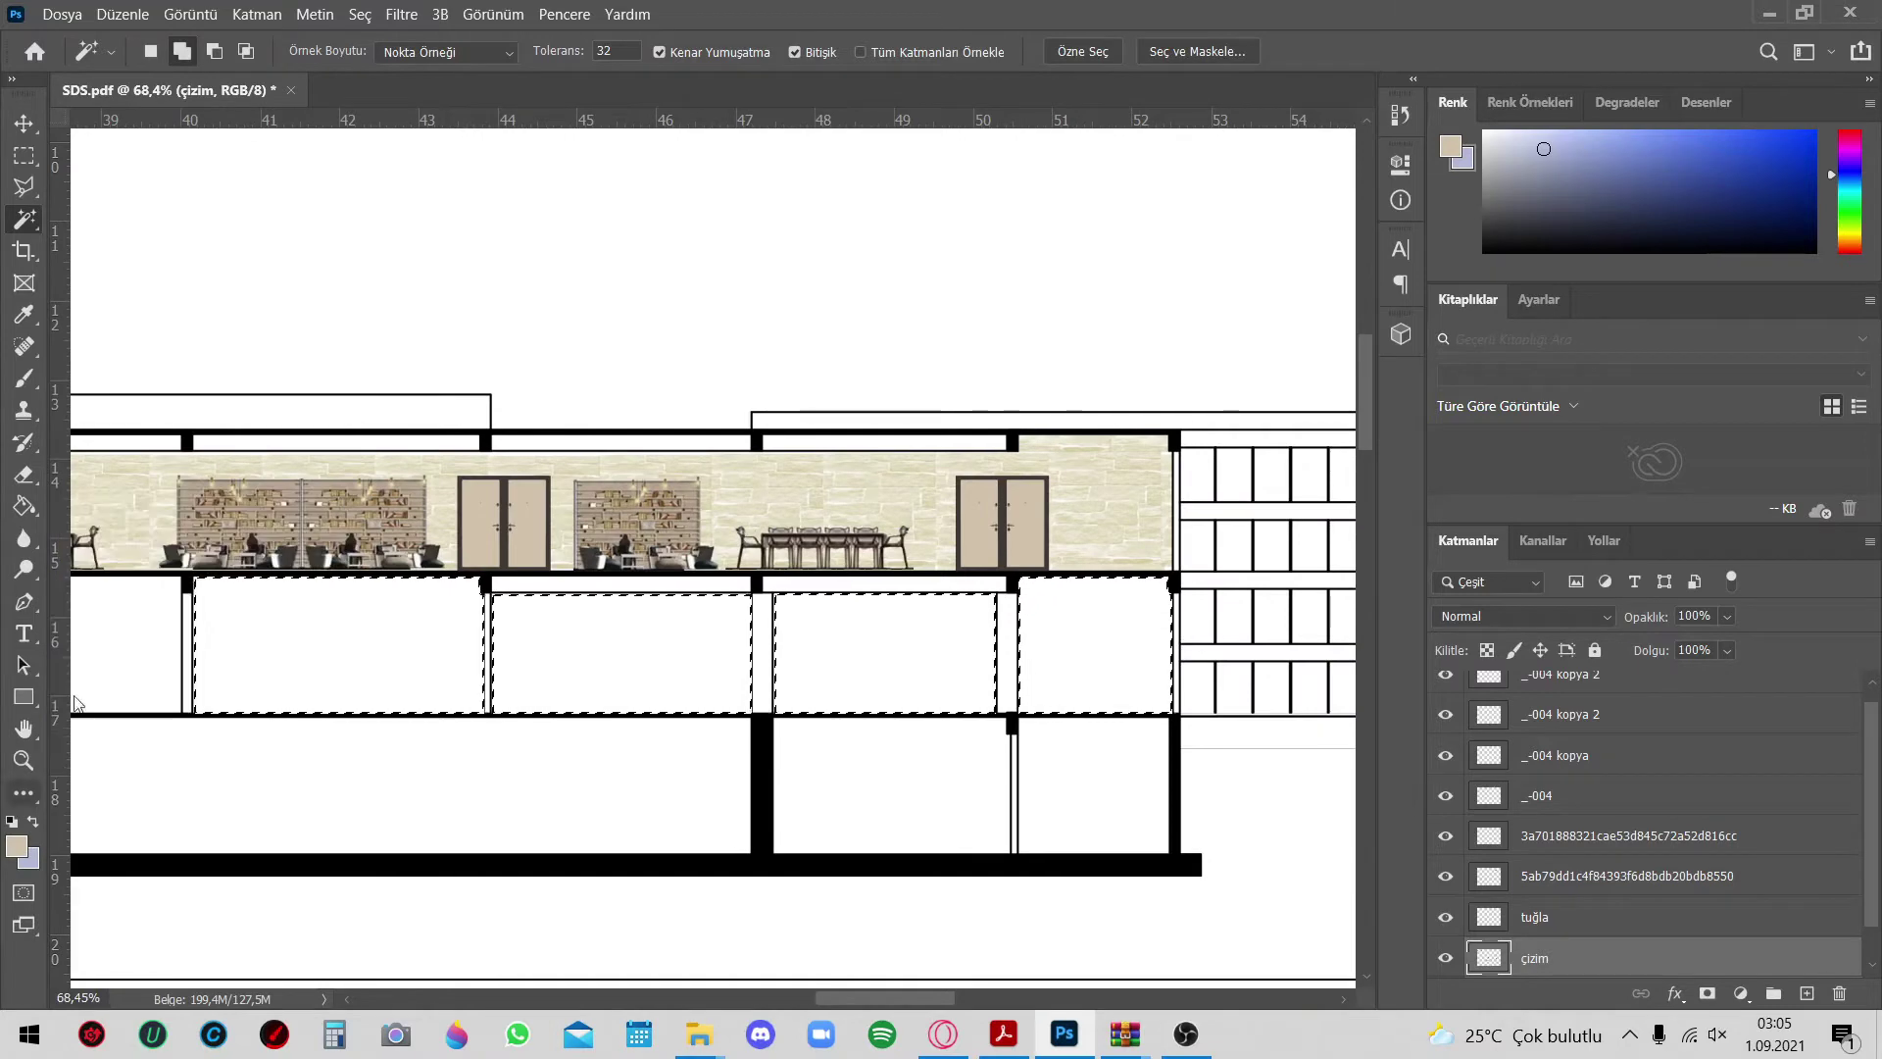
Rename the new brick texture layer to 'tuğla'
click(23, 384)
scroll(1803, 960, down, 1)
double_click(1562, 918)
key(Escape)
text(tuğla)
scroll(251, 654, up, 3)
Paint the brick texture into the first selected lower-floor room
drag(189, 631, 684, 659)
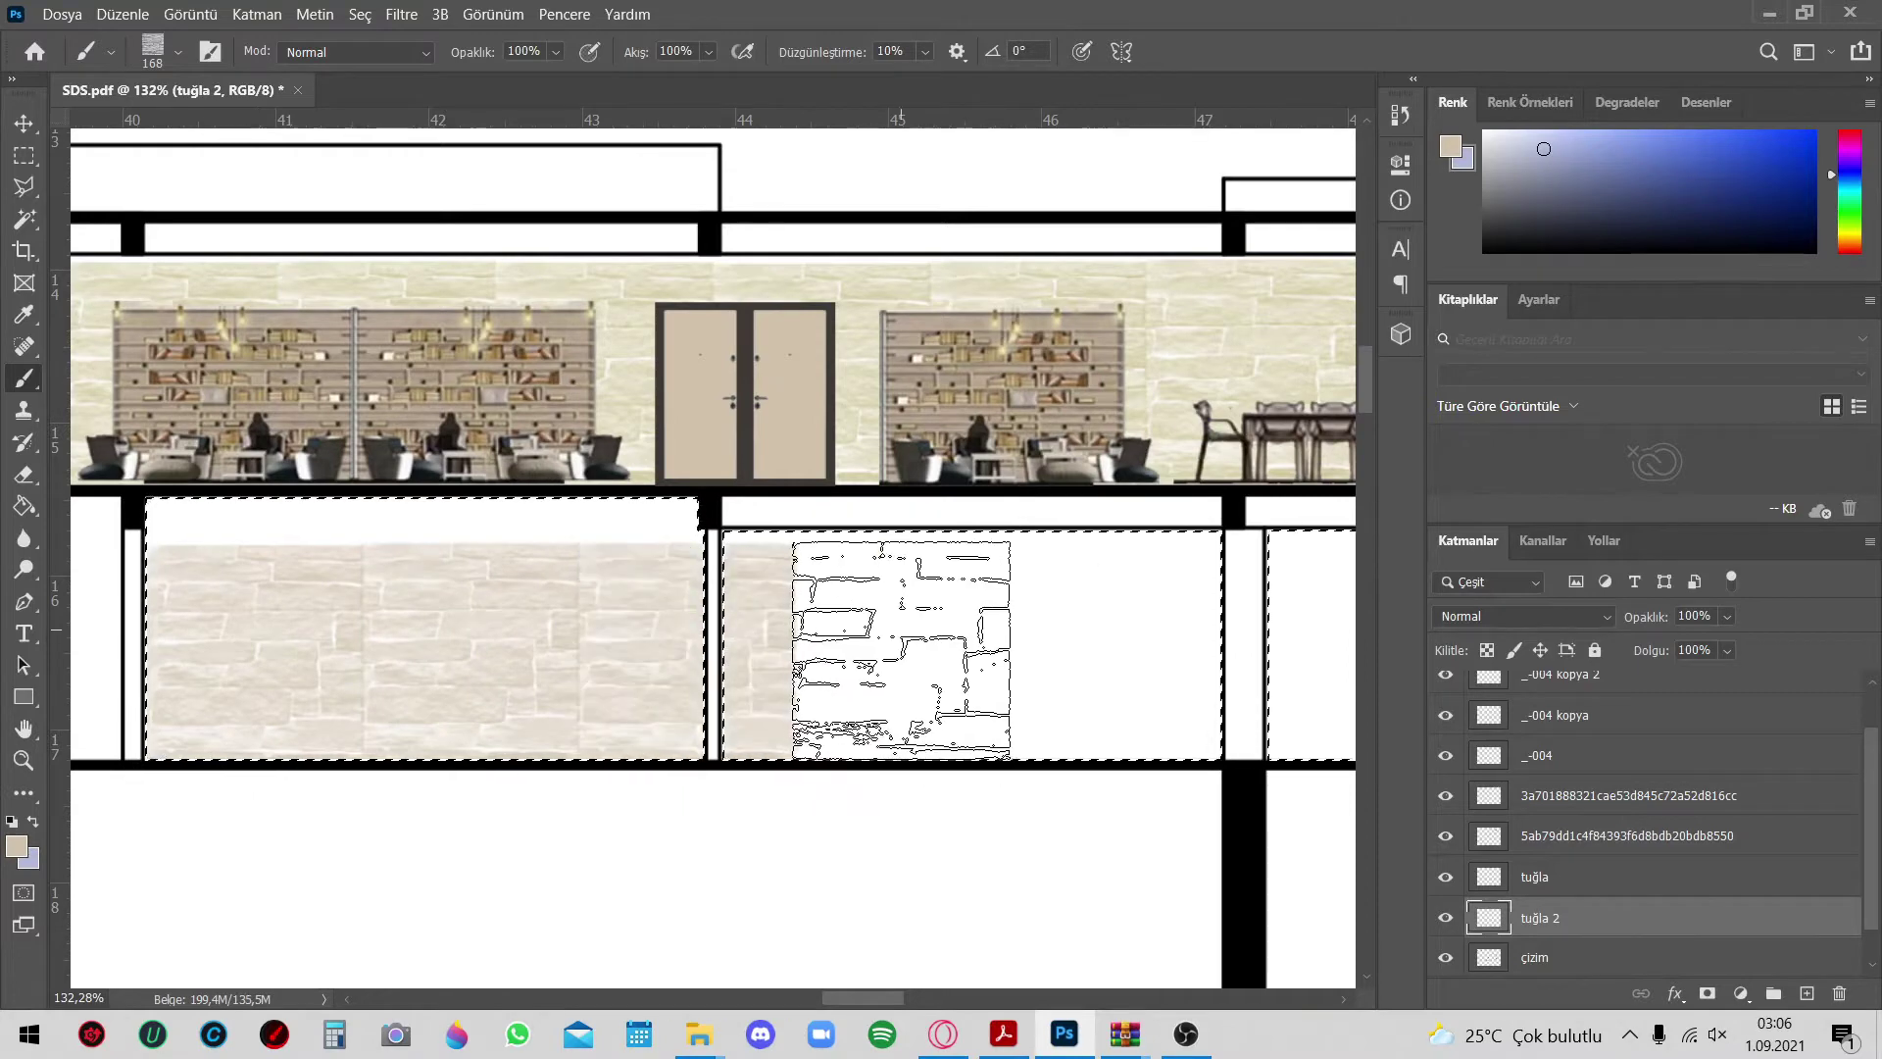
scroll(901, 650, down, 2)
scroll(926, 718, down, 2)
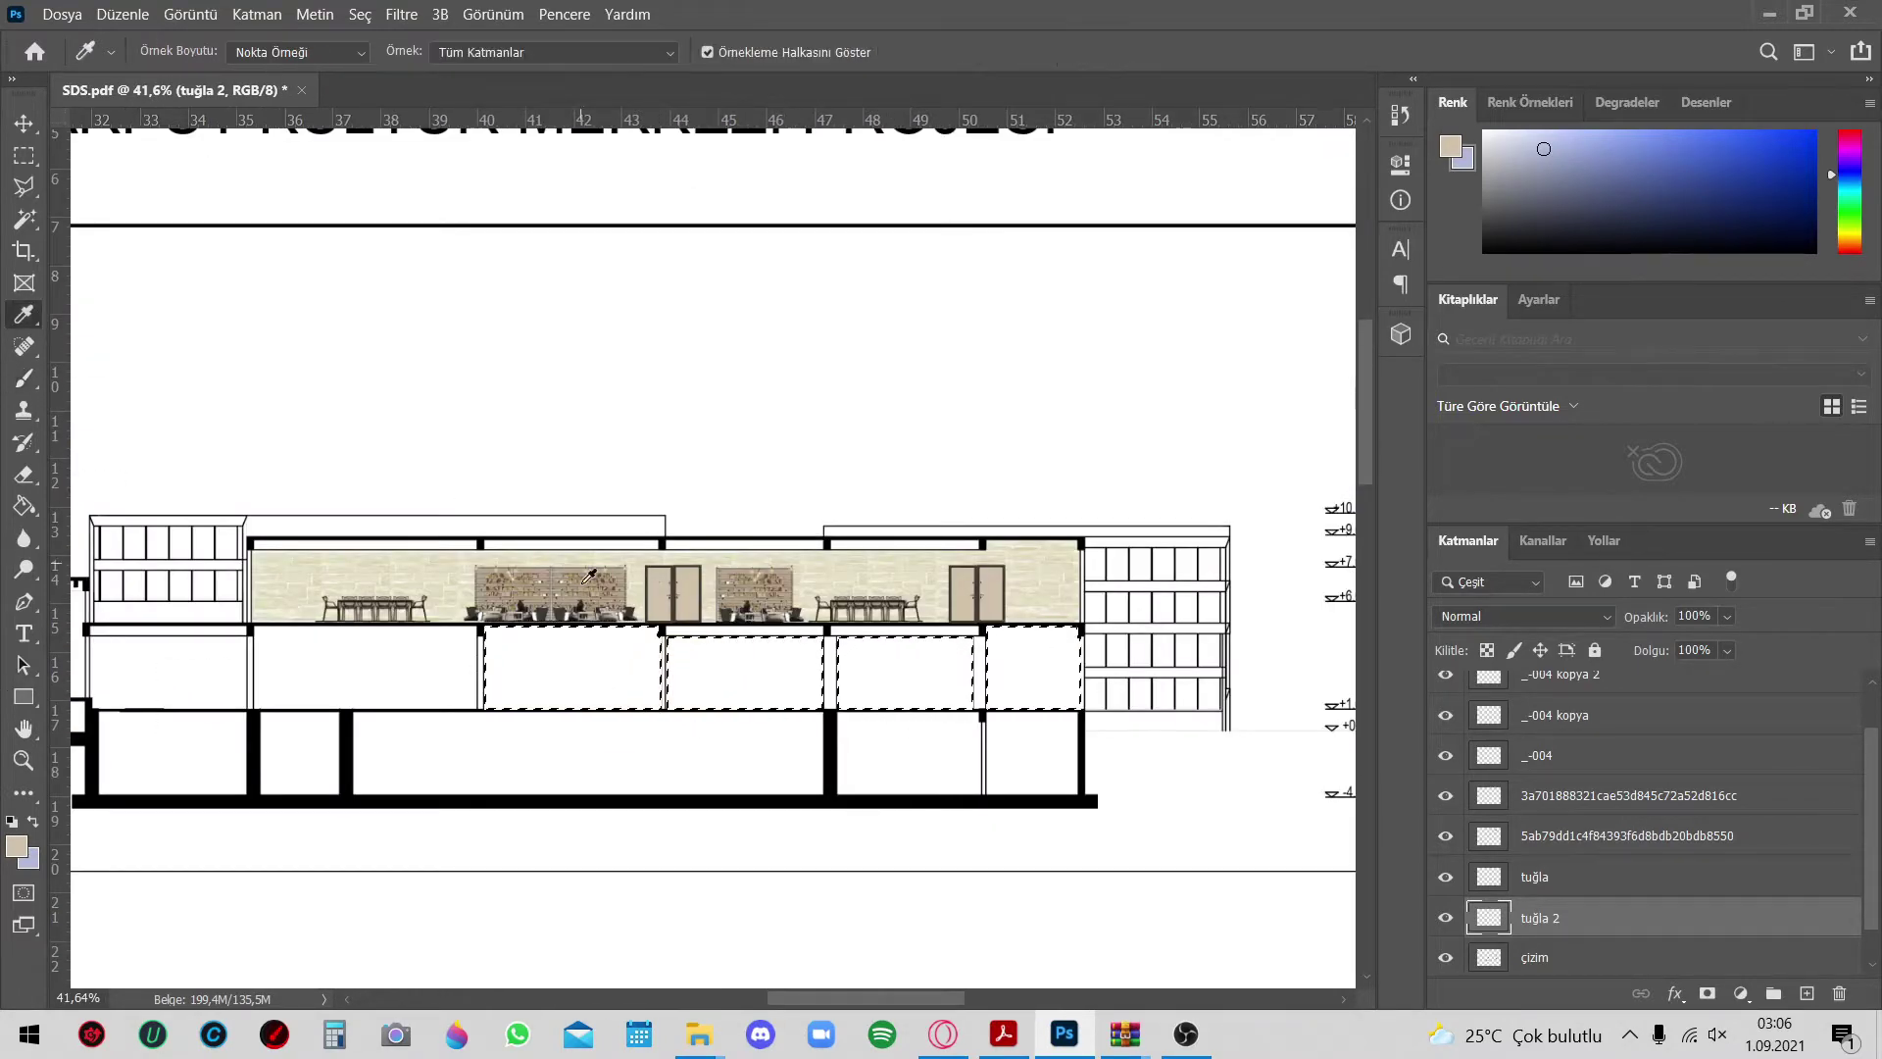
scroll(589, 576, up, 5)
click(25, 377)
scroll(706, 559, down, 3)
scroll(588, 745, up, 3)
Brush brick texture into the lower-left room and the remaining empty bays
drag(470, 774, 926, 774)
scroll(1058, 737, down, 2)
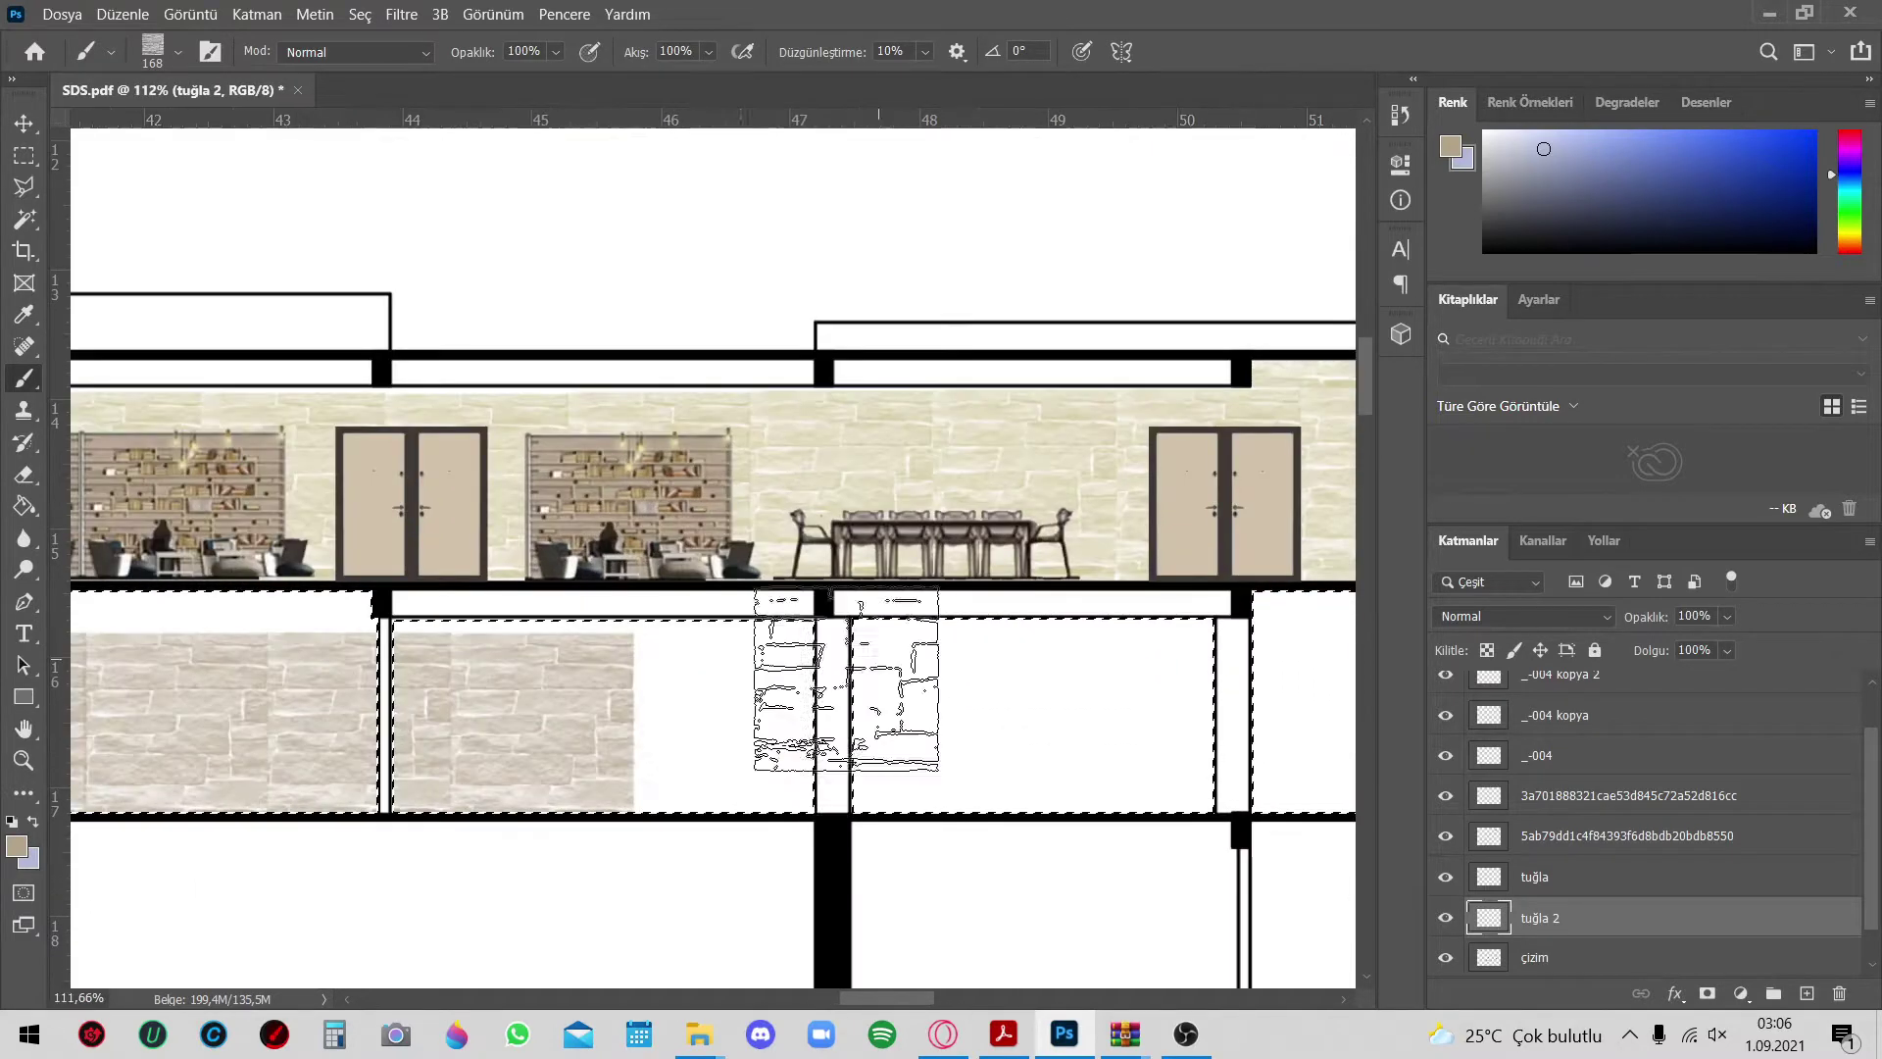
drag(725, 722, 1064, 693)
scroll(1064, 693, down, 1)
drag(1219, 693, 1166, 696)
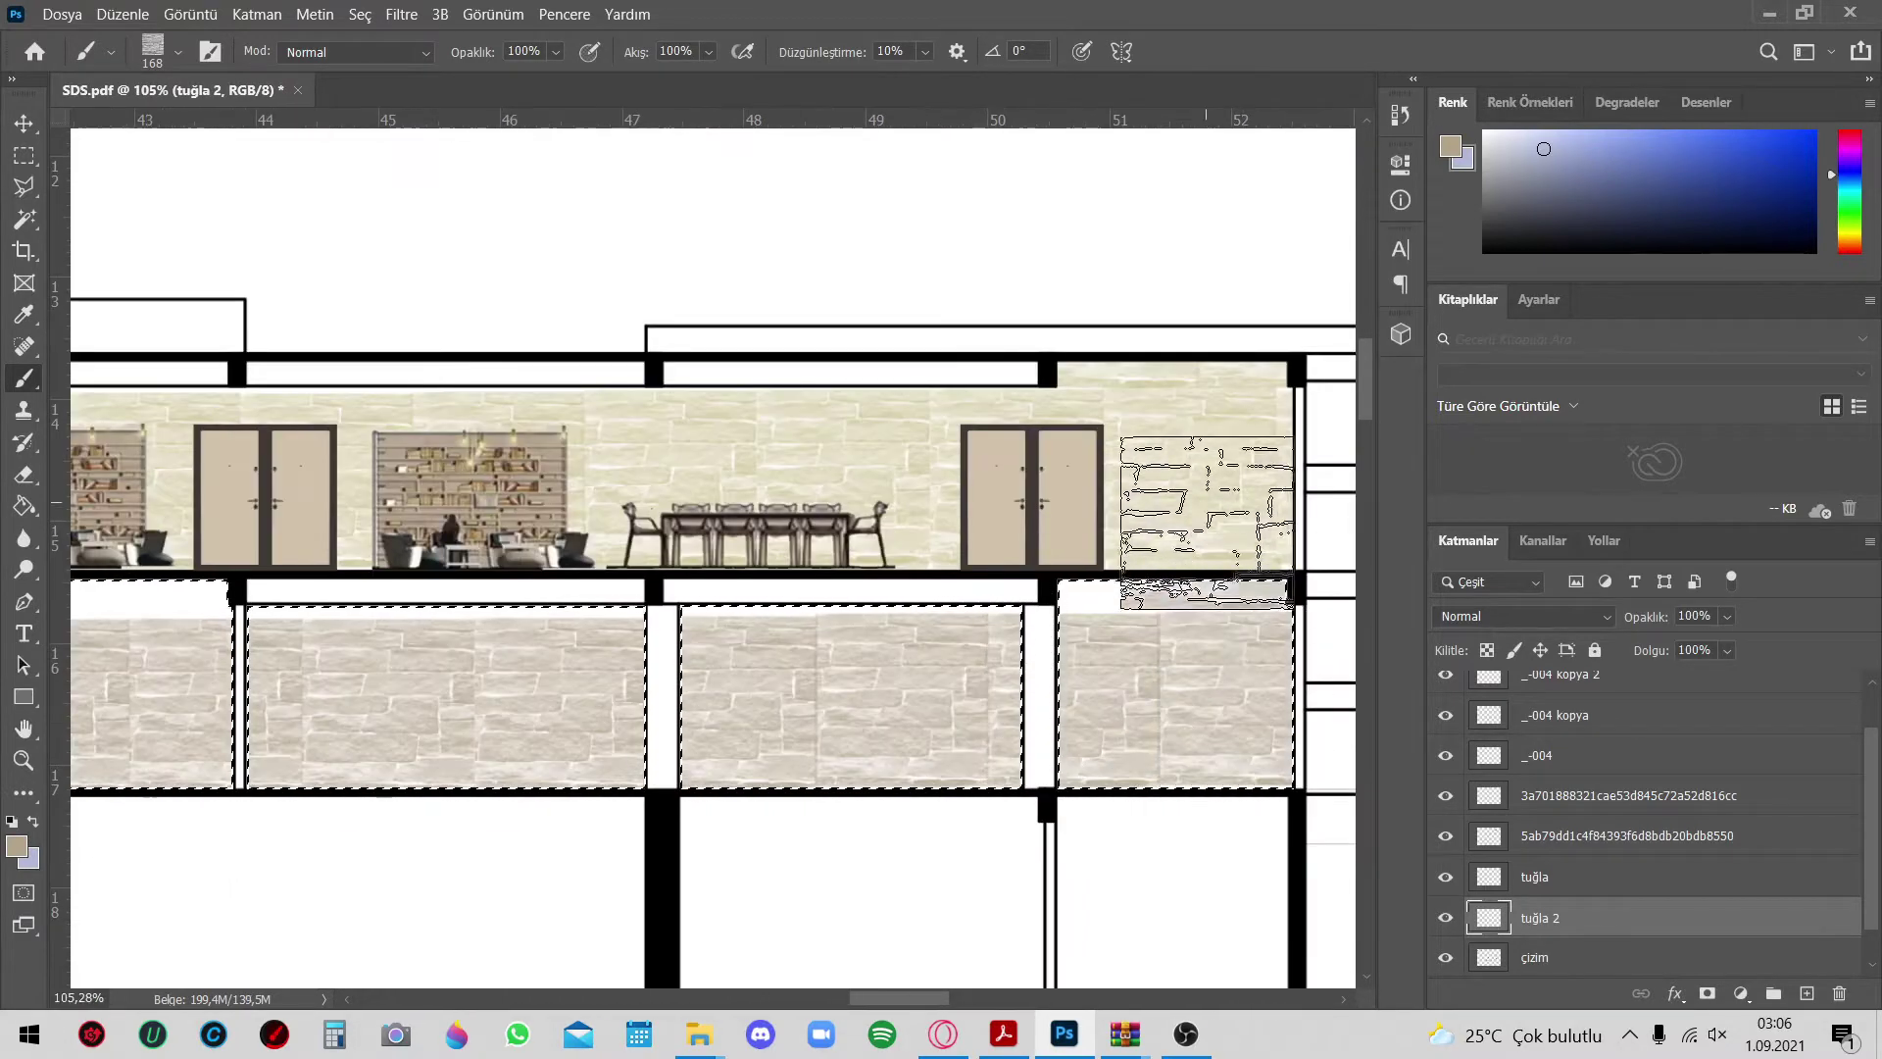
scroll(686, 500, left, 3)
scroll(490, 499, left, 3)
scroll(448, 505, up, 1)
scroll(448, 504, down, 2)
scroll(686, 490, down, 1)
scroll(743, 480, up, 1)
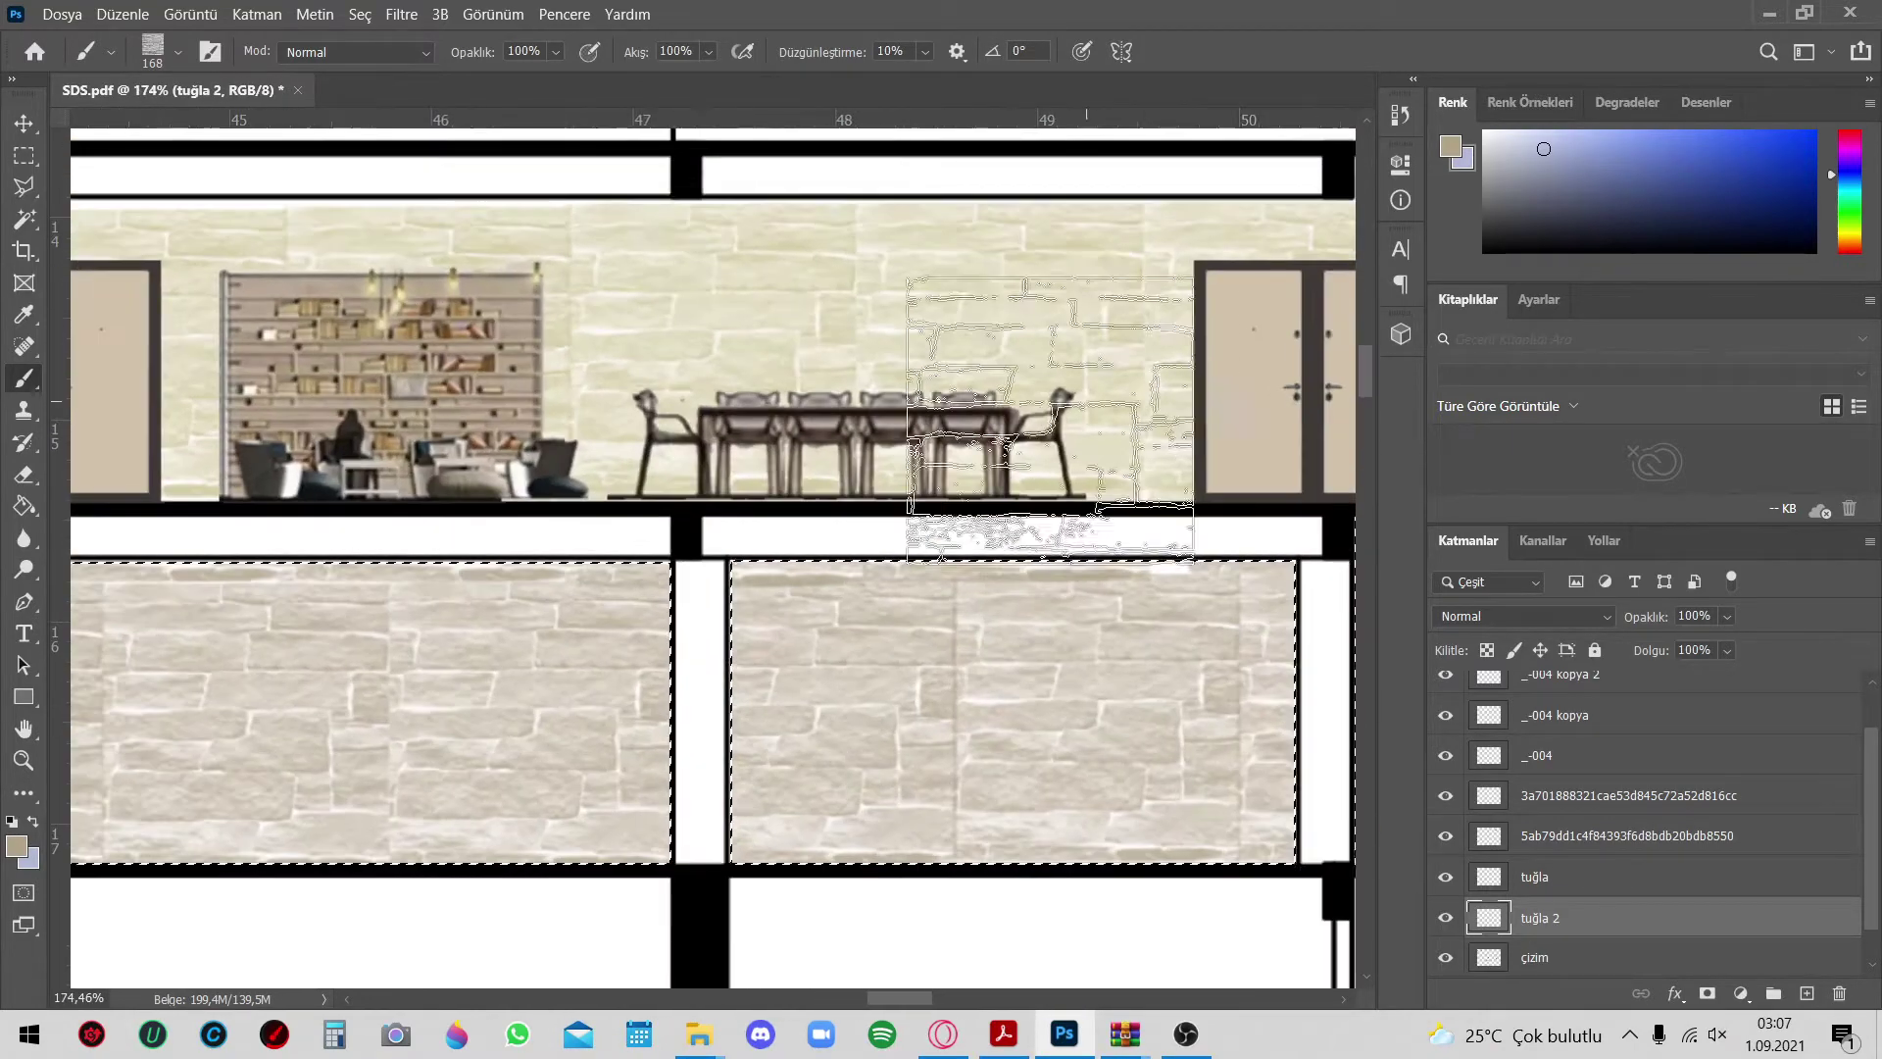
scroll(743, 480, down, 2)
scroll(743, 481, up, 2)
Select the thin beam strips on çizim and fill them beige on tuğla 2
key(w)
click(1535, 957)
click(1014, 483)
scroll(1612, 874, down, 1)
click(1612, 874)
key(alt+BackSpace)
click(1556, 926)
scroll(1024, 490, down, 1)
scroll(1024, 490, up, 2)
scroll(1025, 490, up, 2)
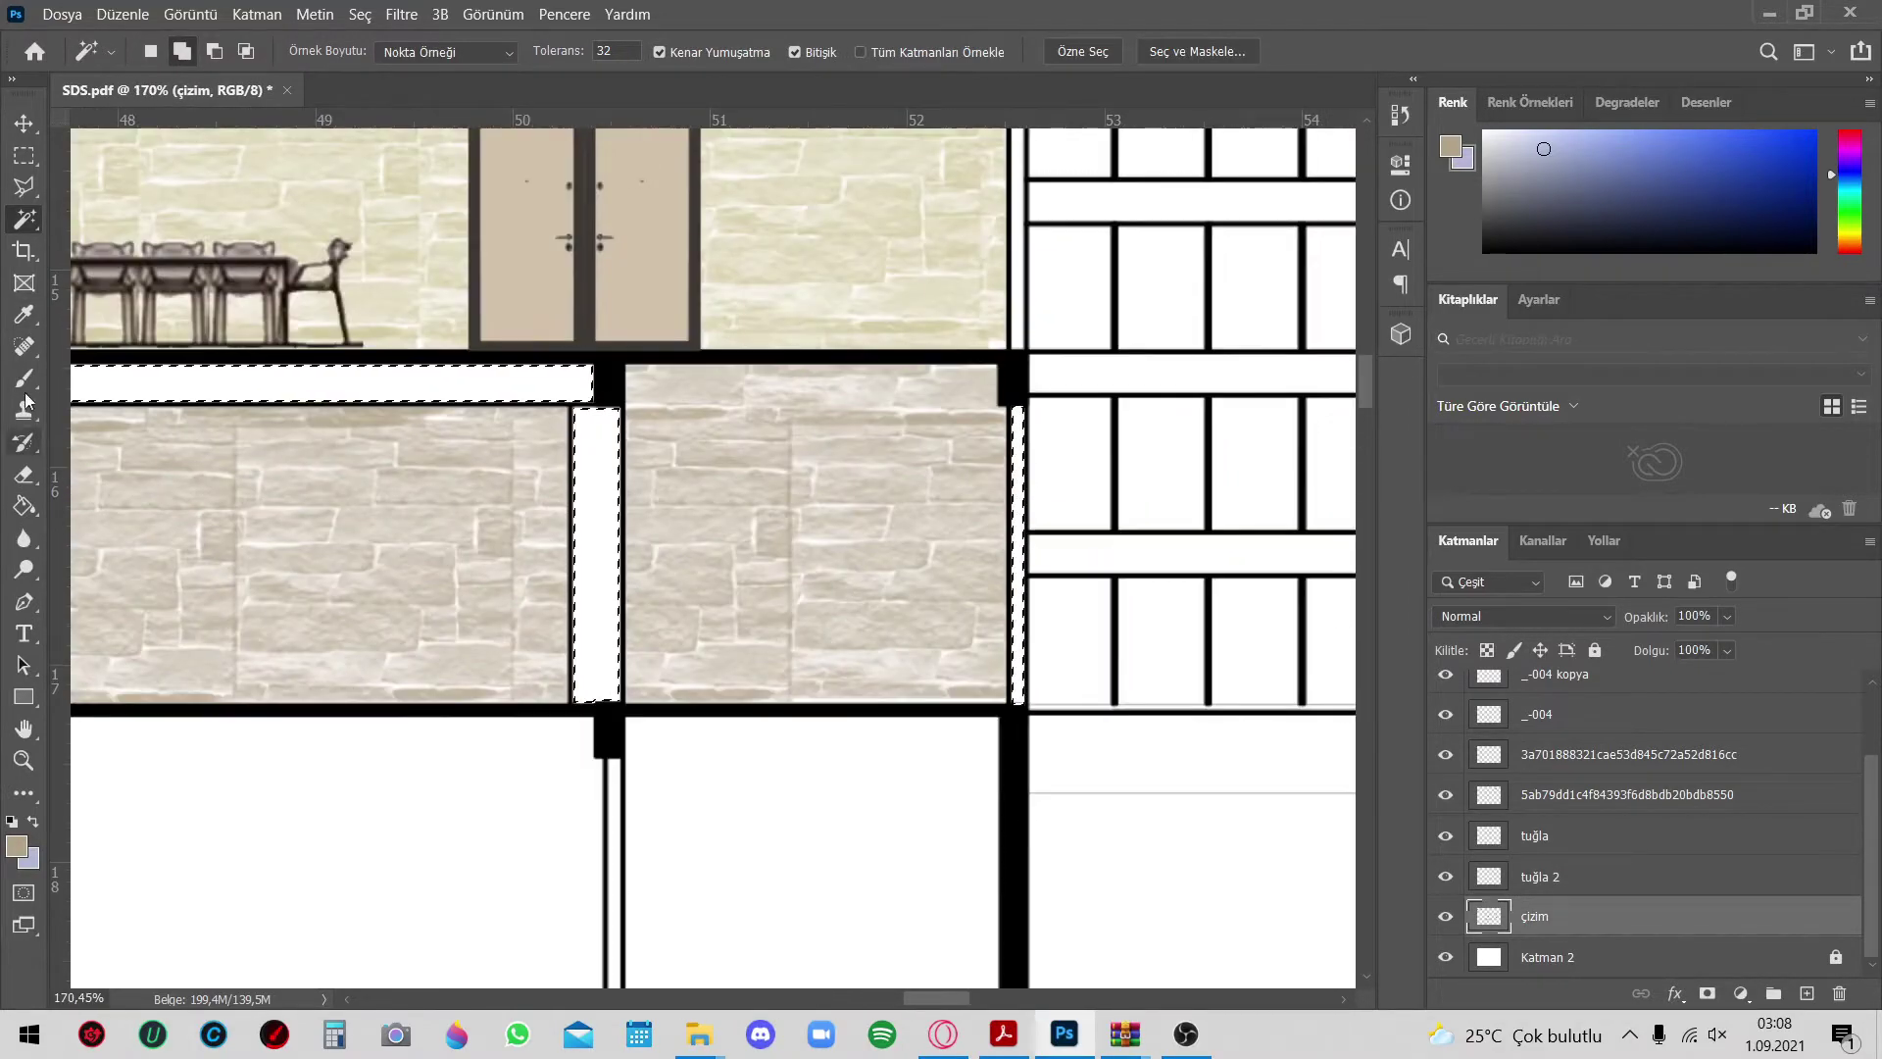
Set the tuğla 2 layer opacity to 91%
click(23, 506)
key(alt+bracketright)
scroll(912, 582, down, 1)
scroll(417, 561, down, 2)
drag(1741, 643, 1745, 642)
key(v)
scroll(1063, 672, down, 2)
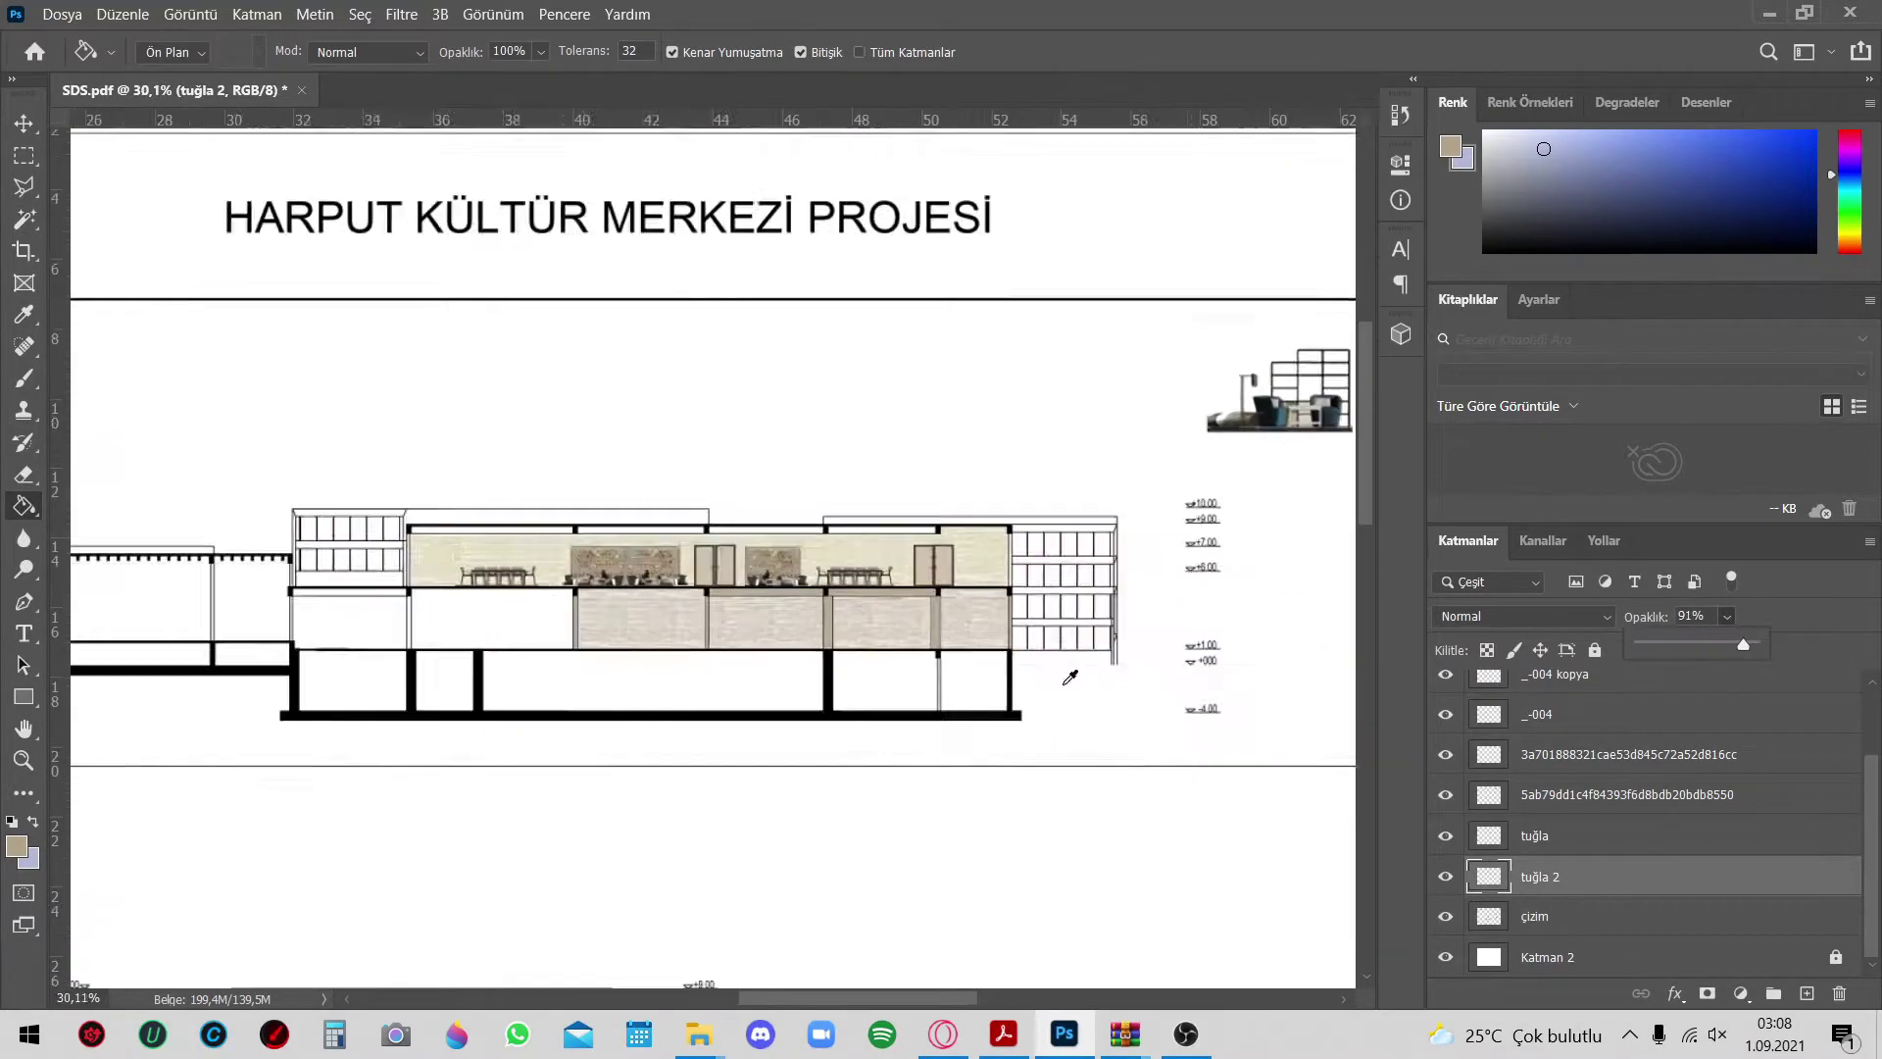
Bring the furniture image into the lower floor at half size, beneath the çizim layer
scroll(971, 378, up, 1)
click(24, 123)
drag(939, 385, 415, 620)
scroll(415, 621, up, 6)
key(ctrl+t)
drag(667, 354, 426, 489)
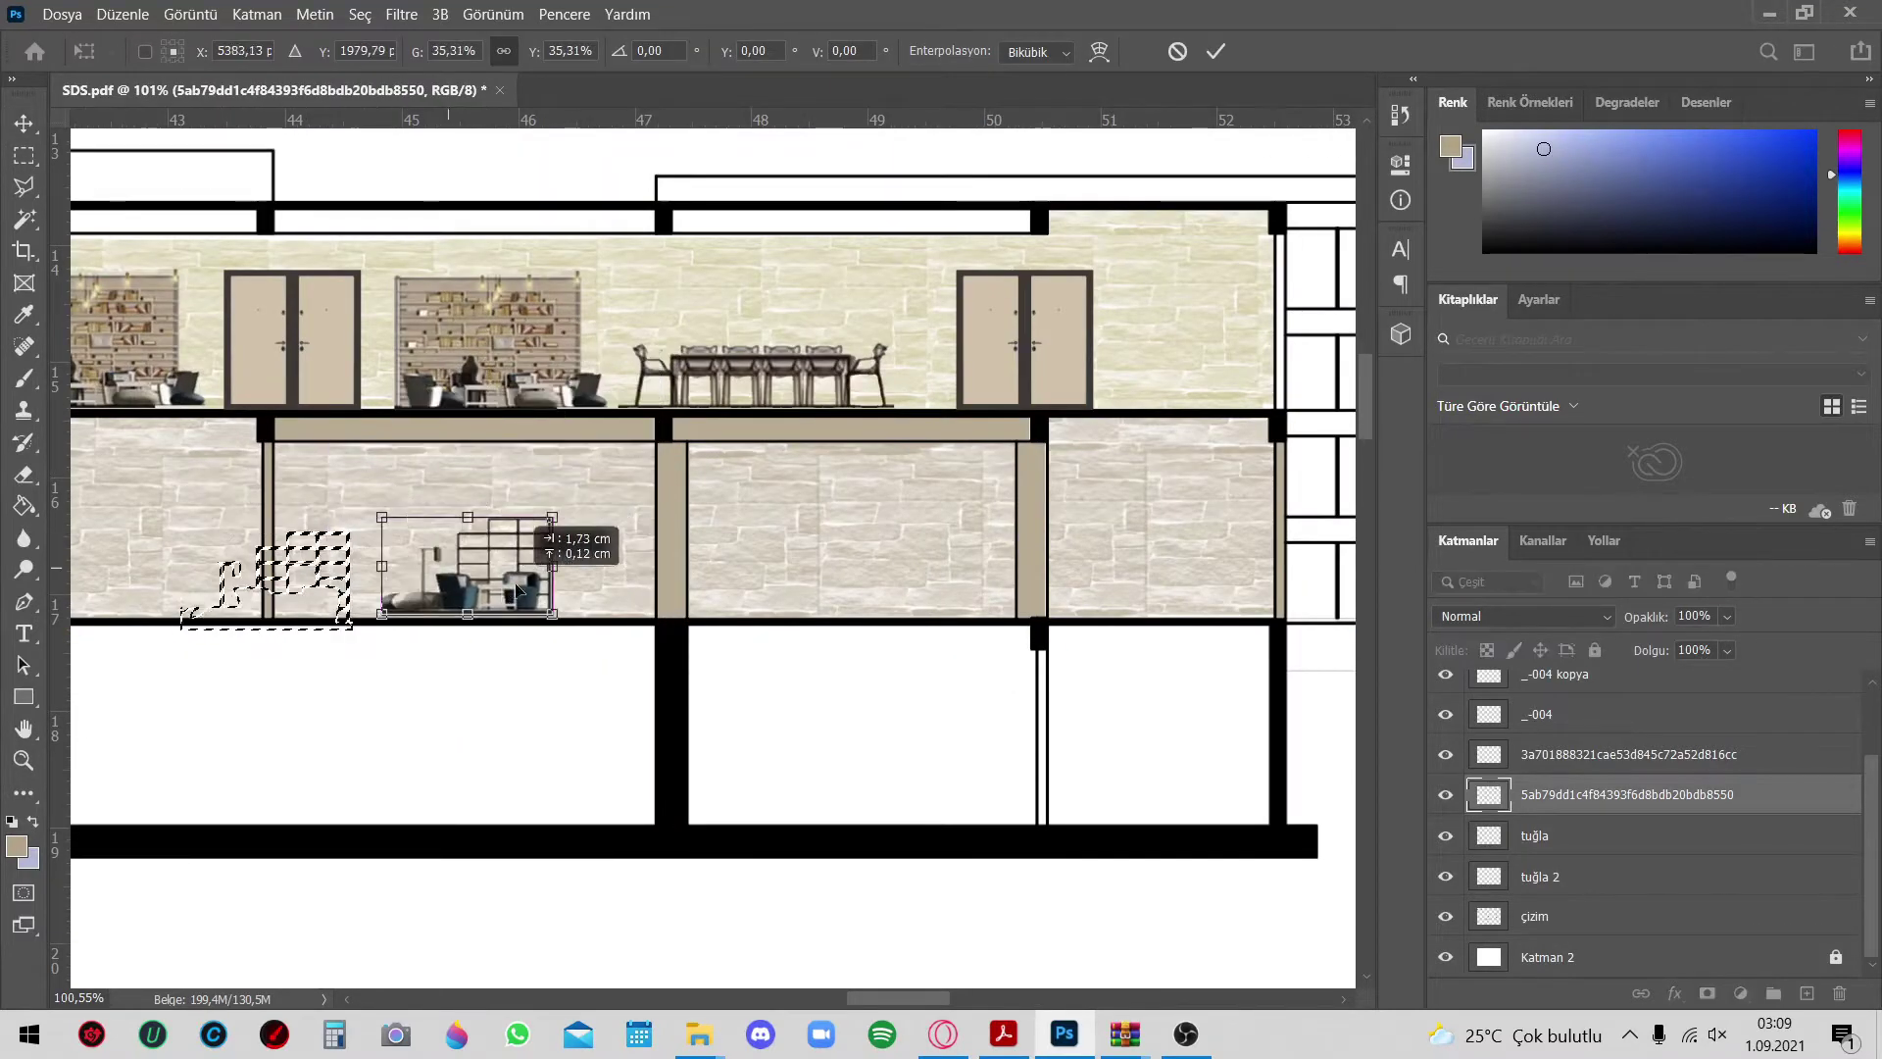
key(Return)
scroll(518, 598, up, 5)
drag(651, 637, 706, 639)
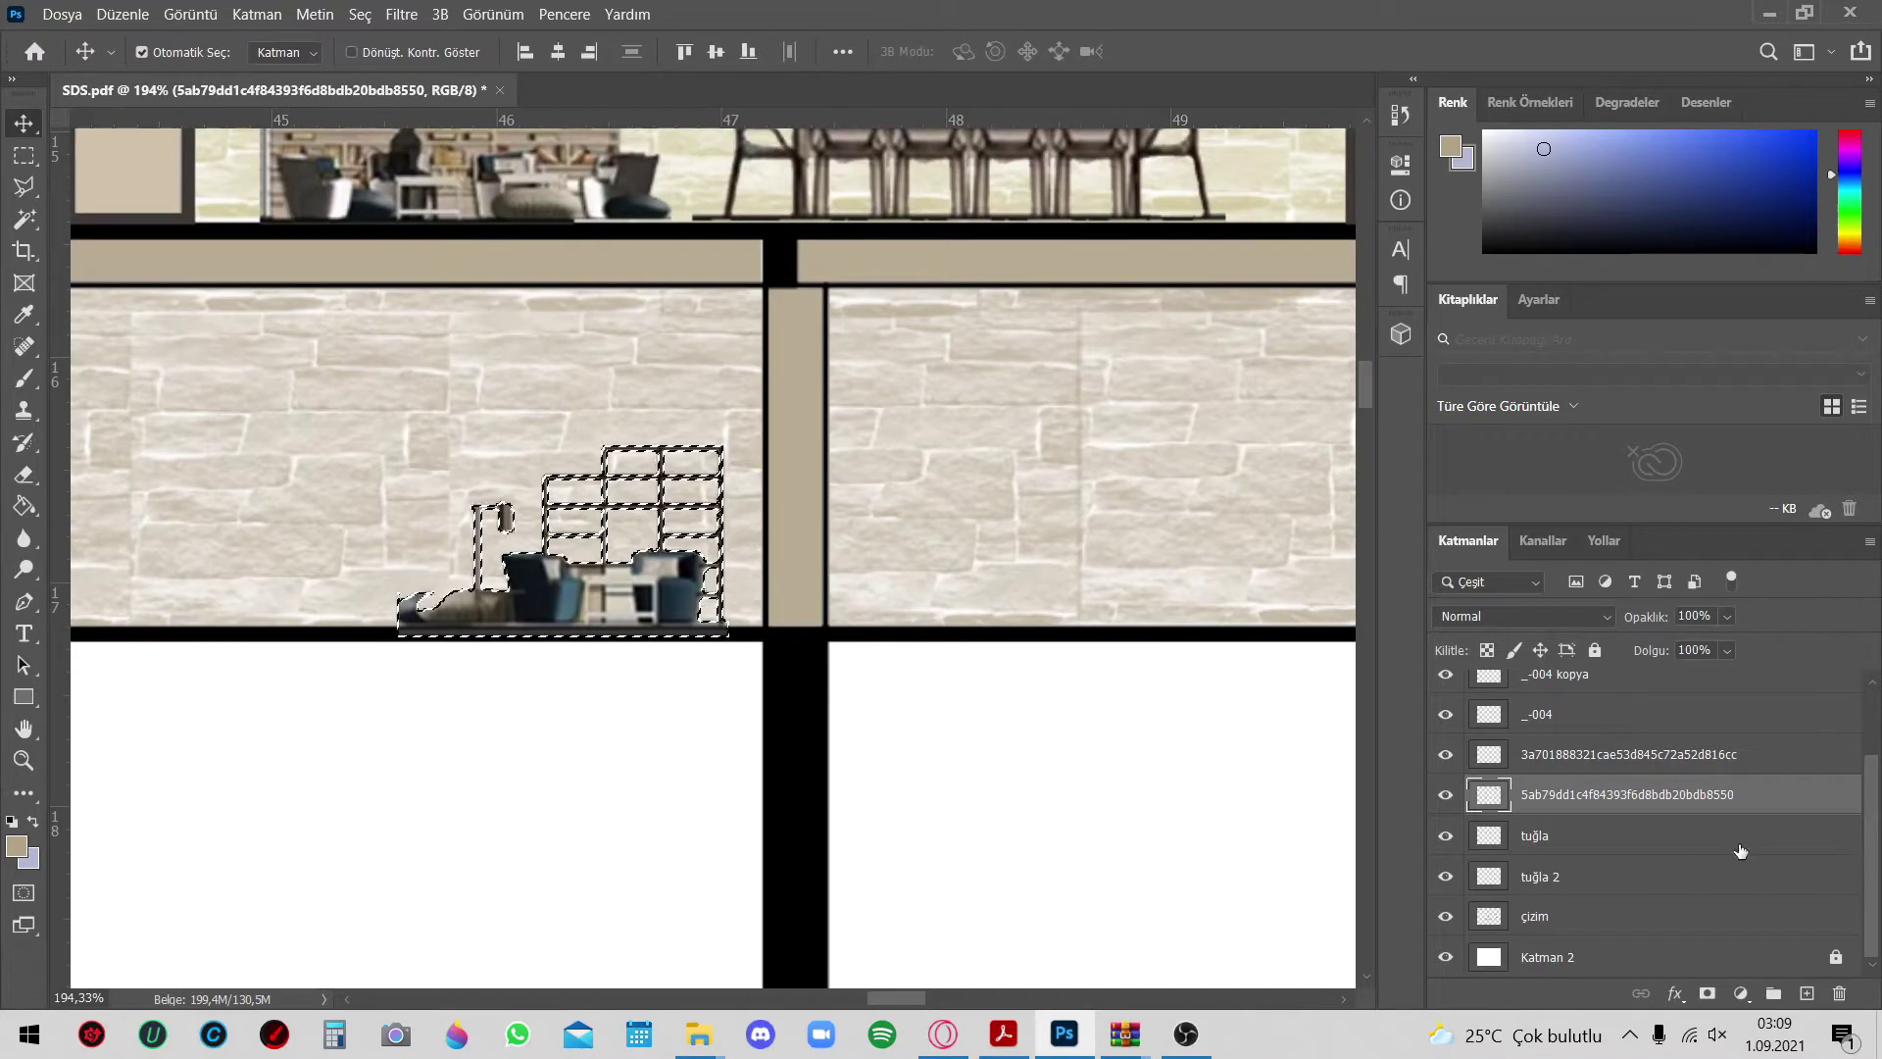
drag(1580, 929, 1580, 776)
scroll(652, 702, down, 8)
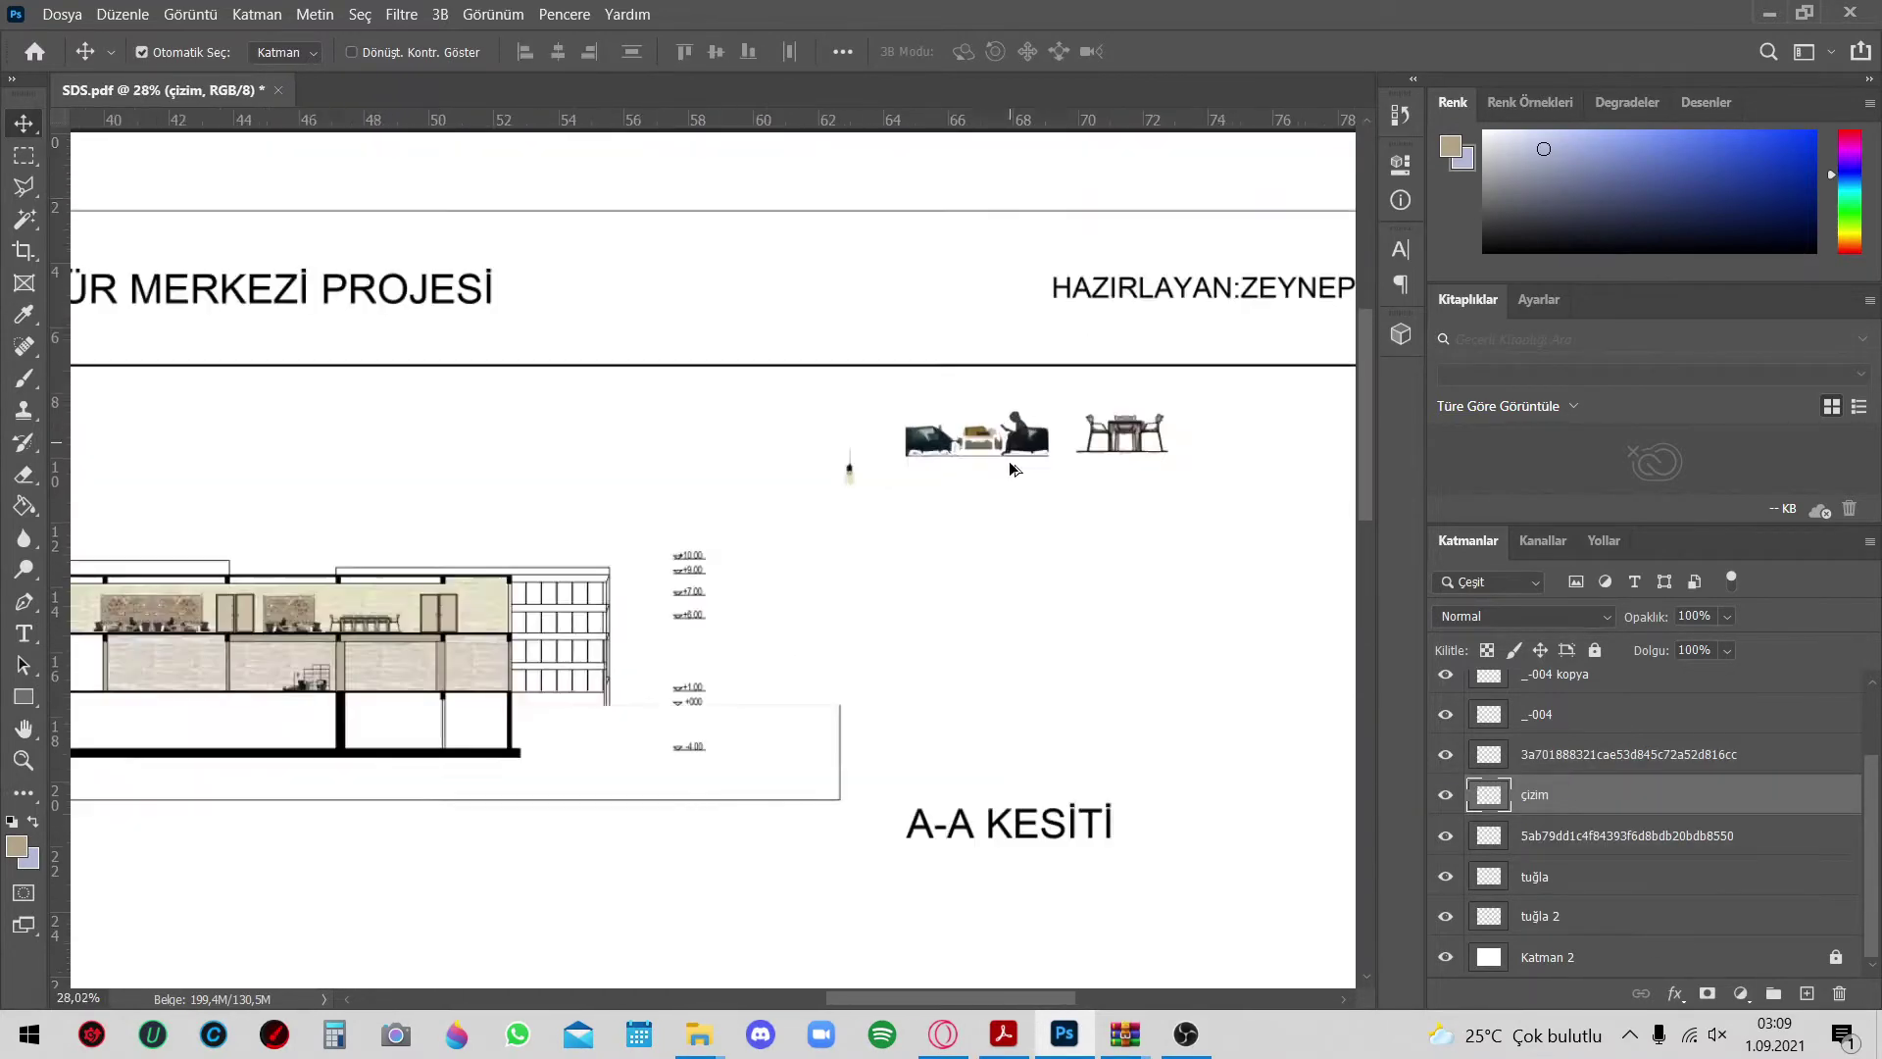
Marquee the sofa group, shrink it, and place it on the lower floor
key(m)
drag(875, 387, 1069, 484)
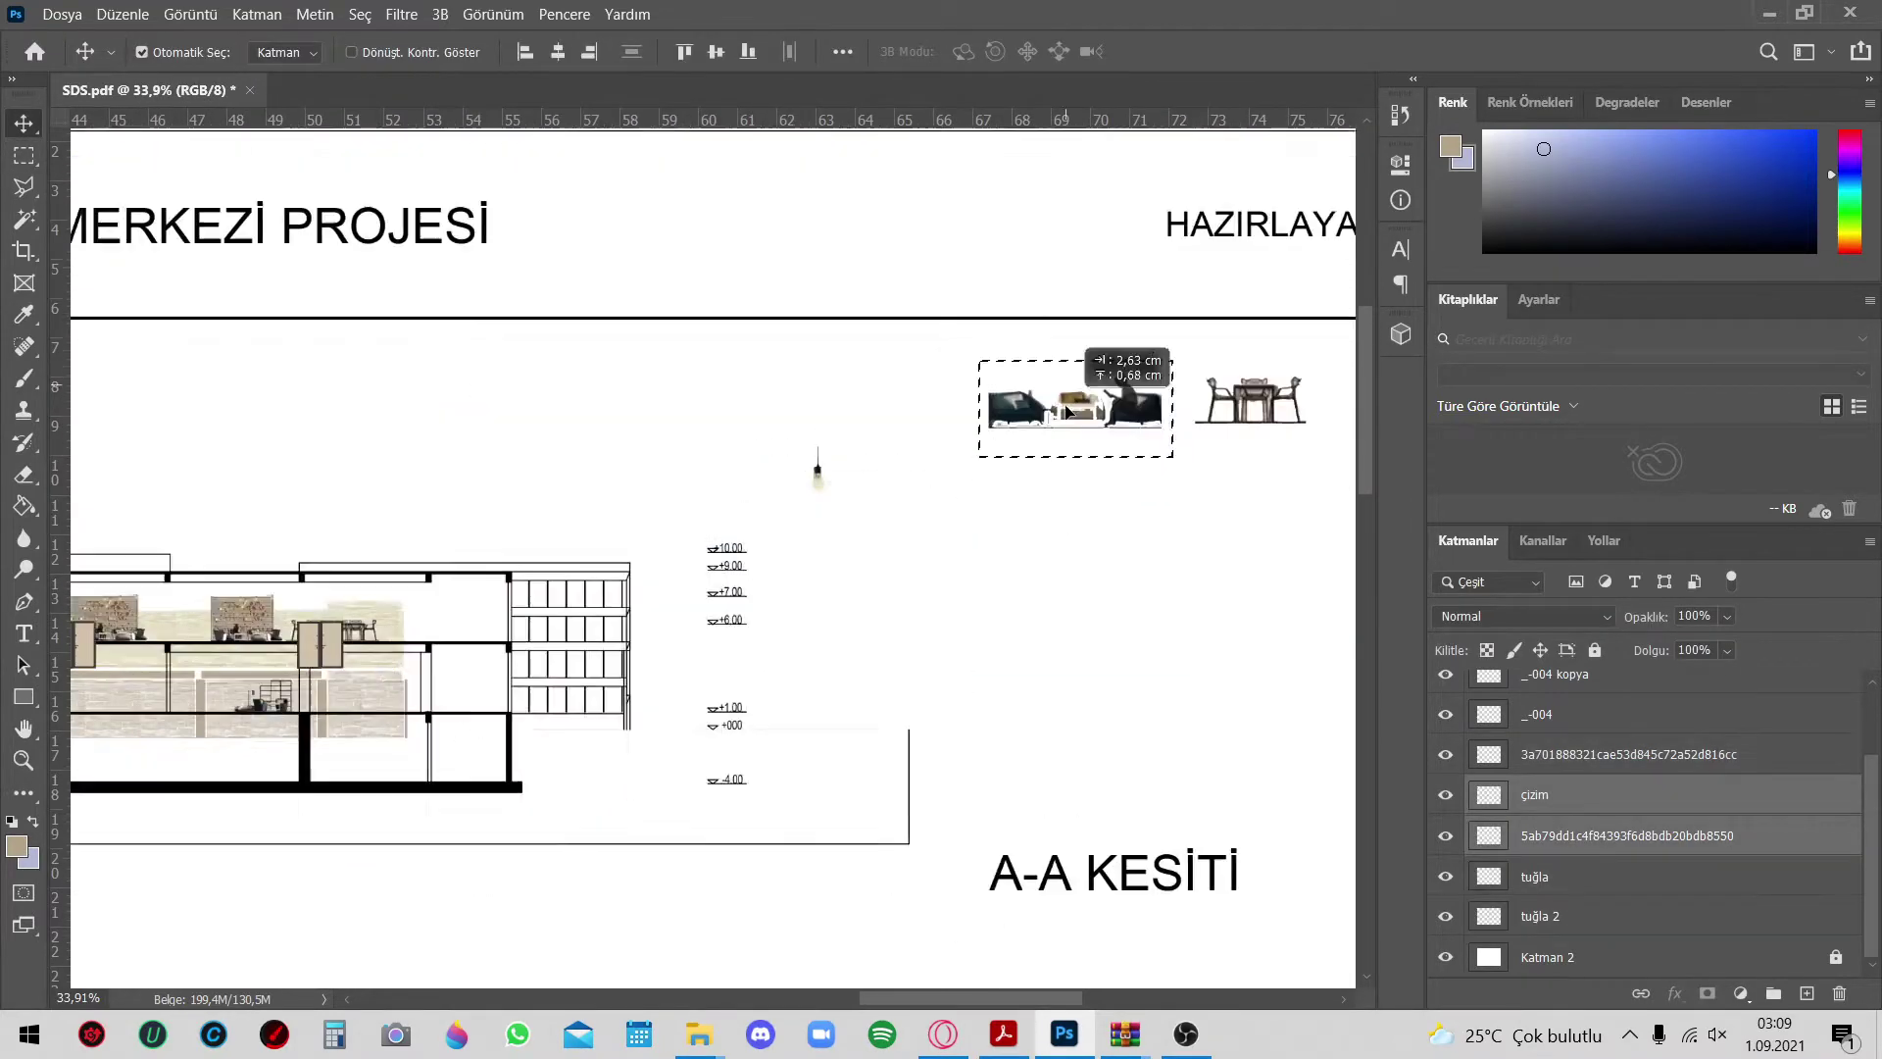
scroll(992, 451, up, 5)
key(ctrl+t)
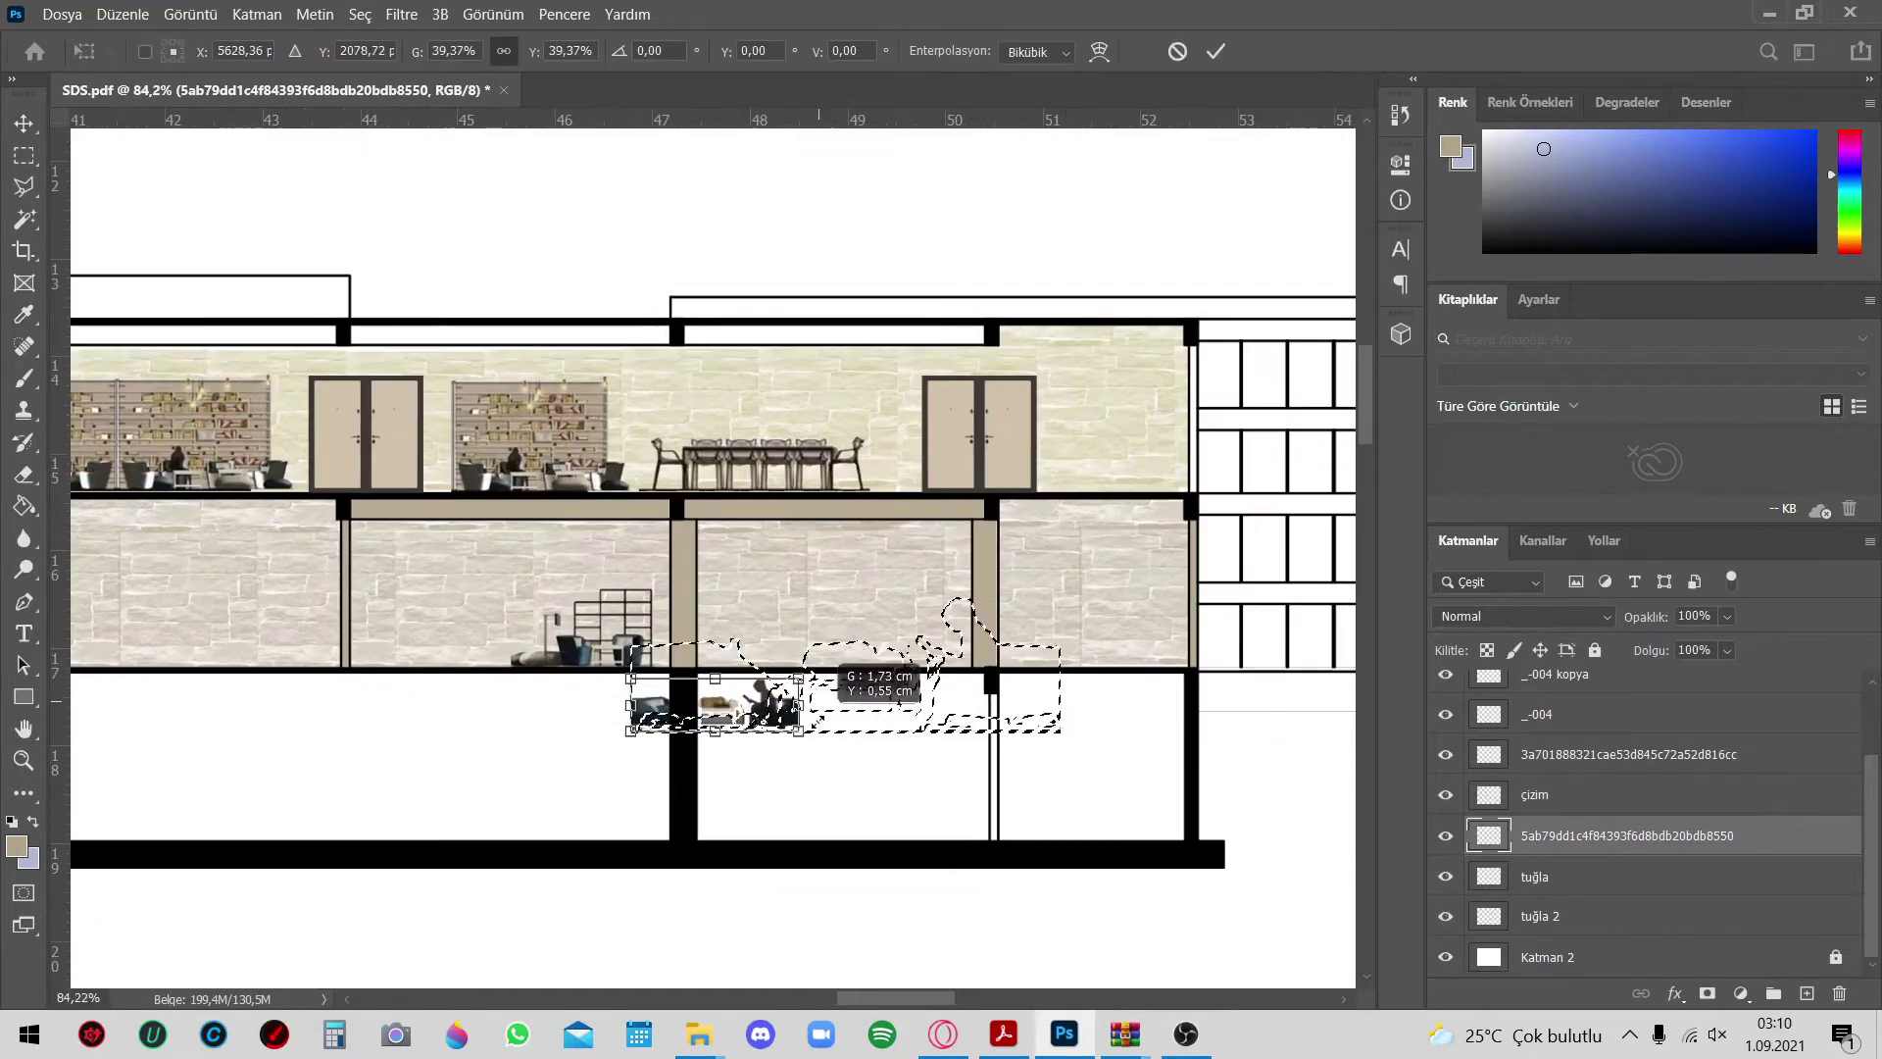
drag(715, 706, 867, 654)
scroll(823, 412, down, 5)
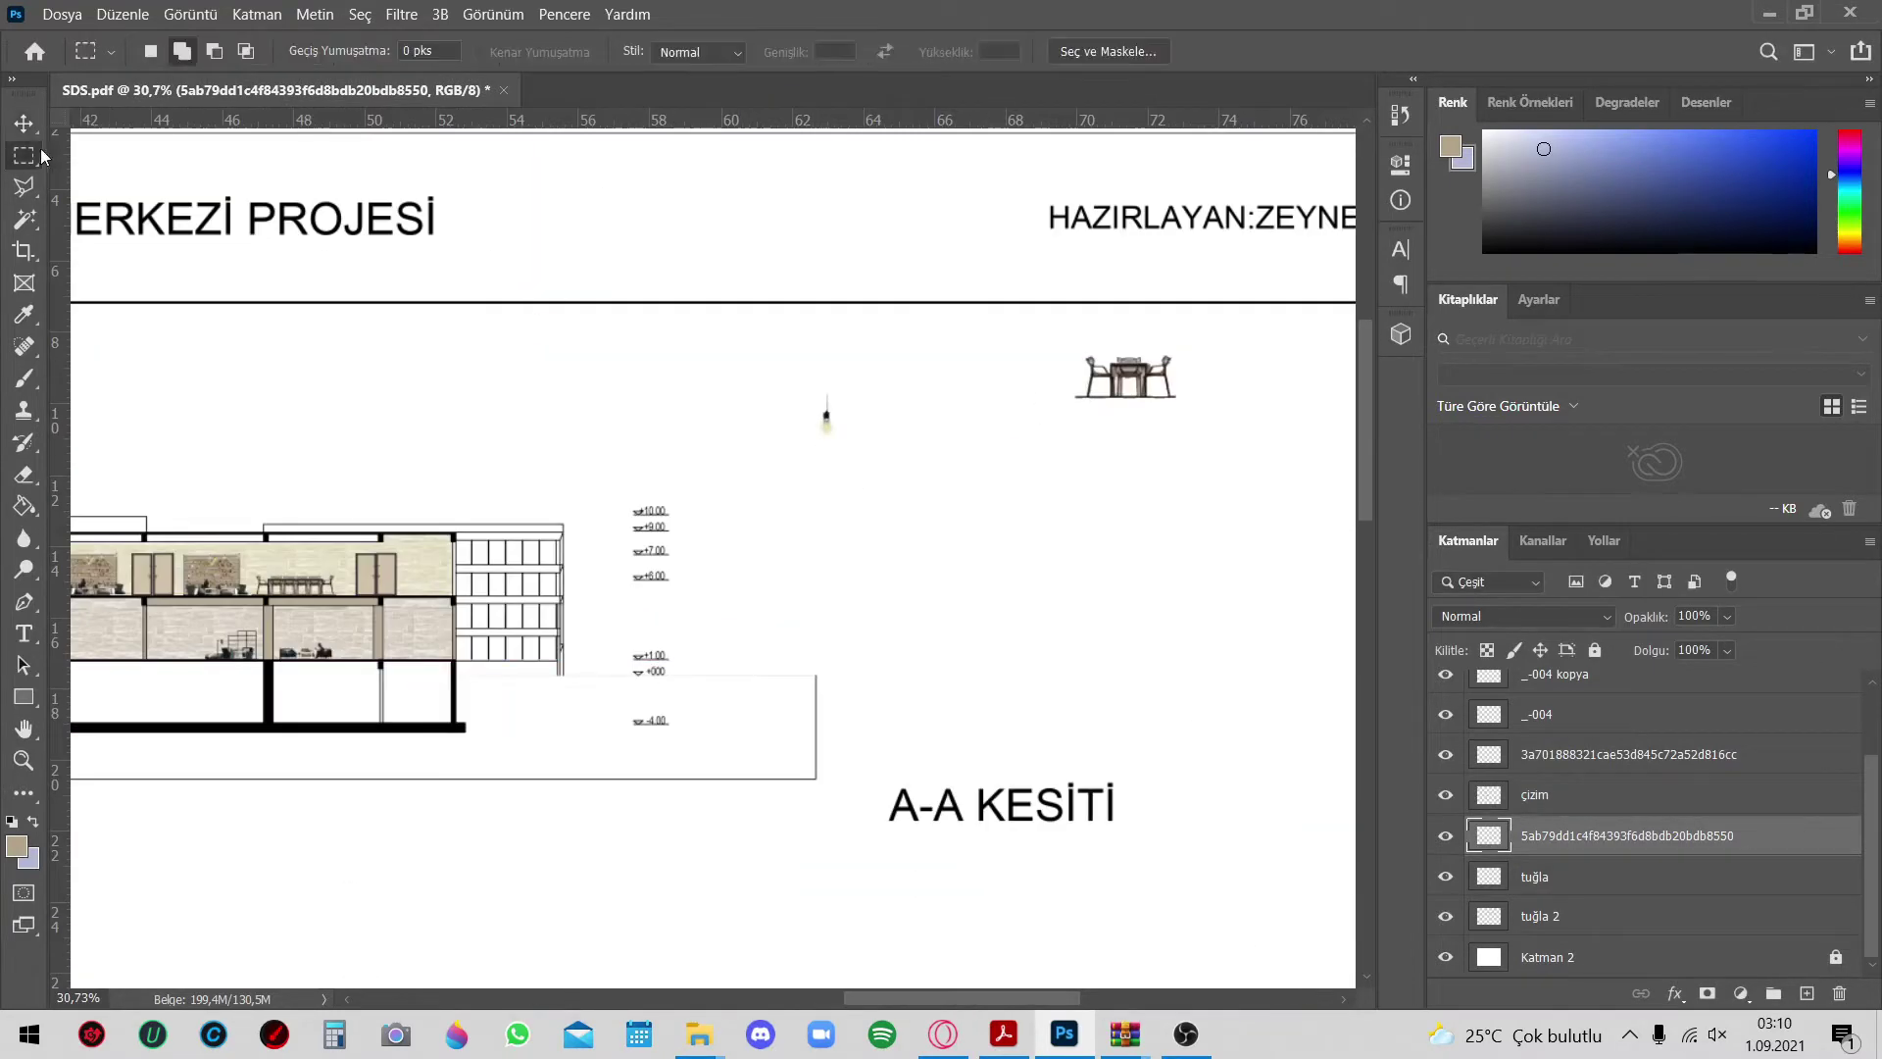
scroll(823, 411, up, 6)
Position the table-and-chairs group on the lower floor line
drag(813, 637, 853, 644)
scroll(853, 644, up, 3)
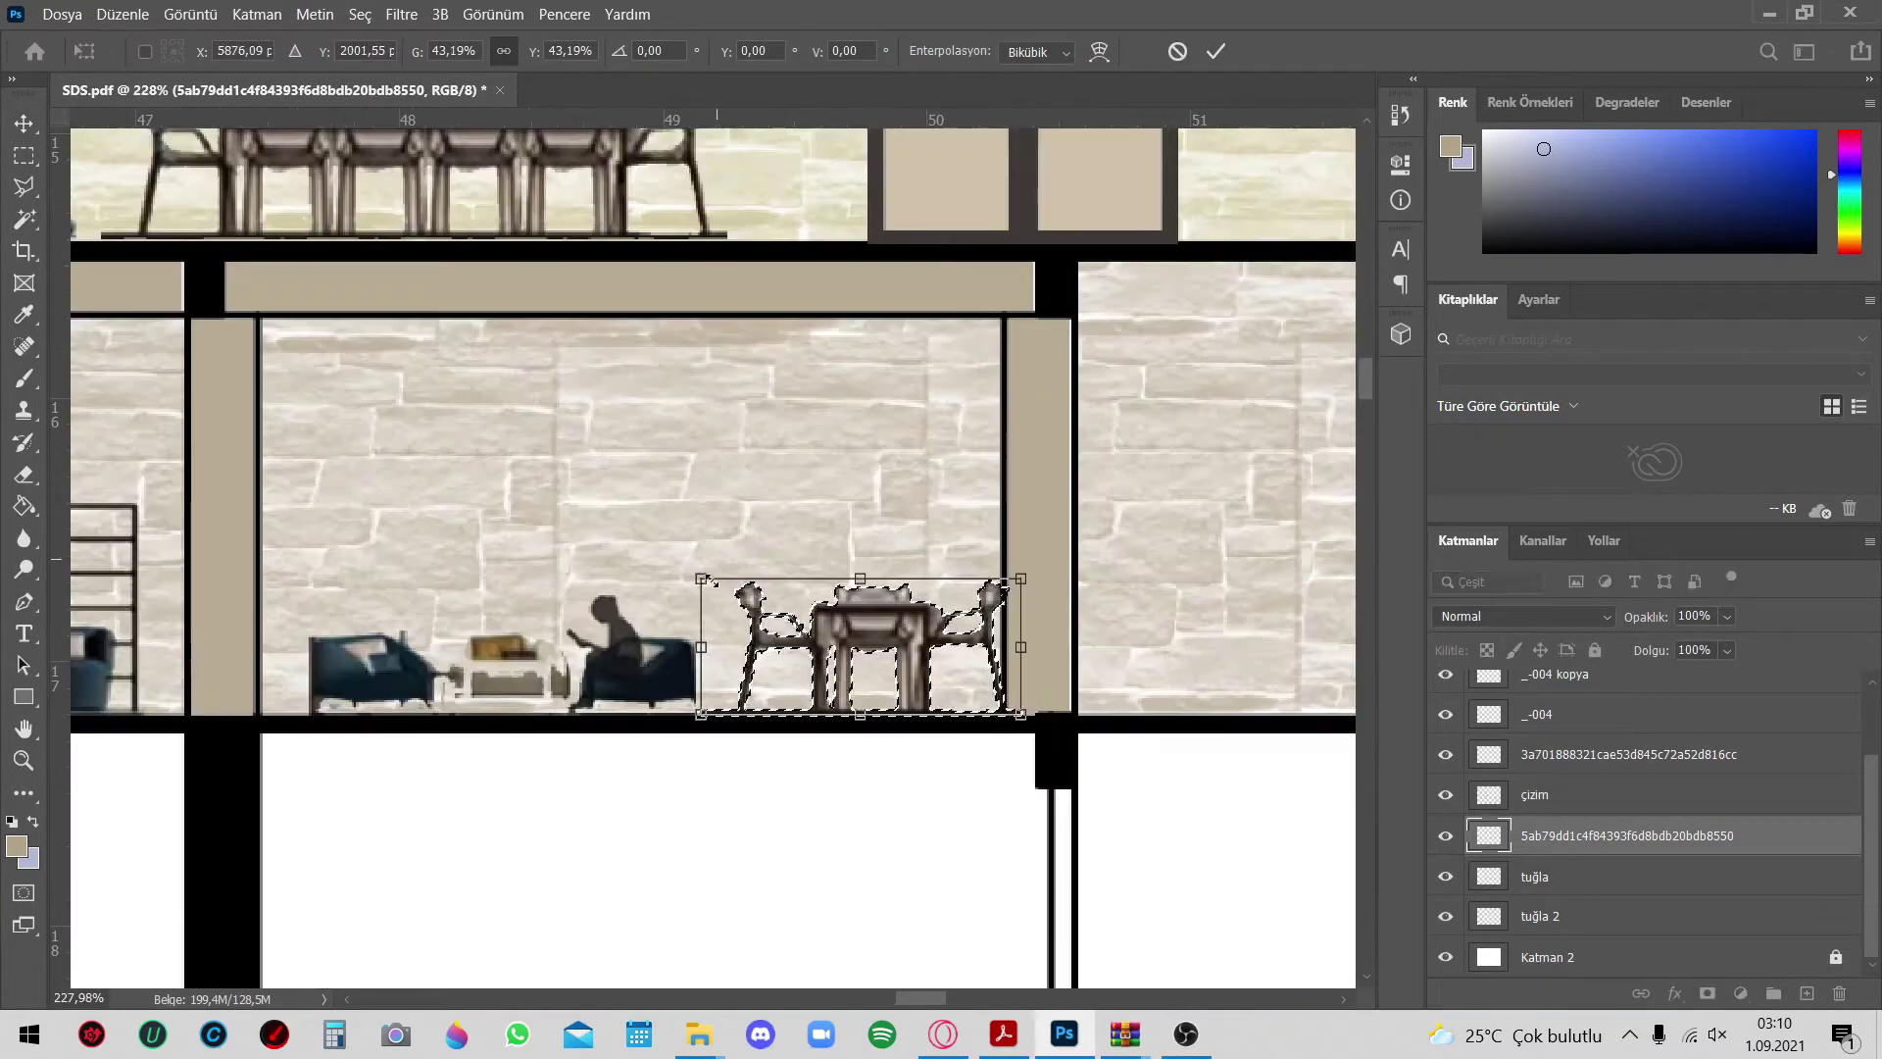
key(Return)
scroll(852, 644, down, 4)
scroll(1061, 542, up, 5)
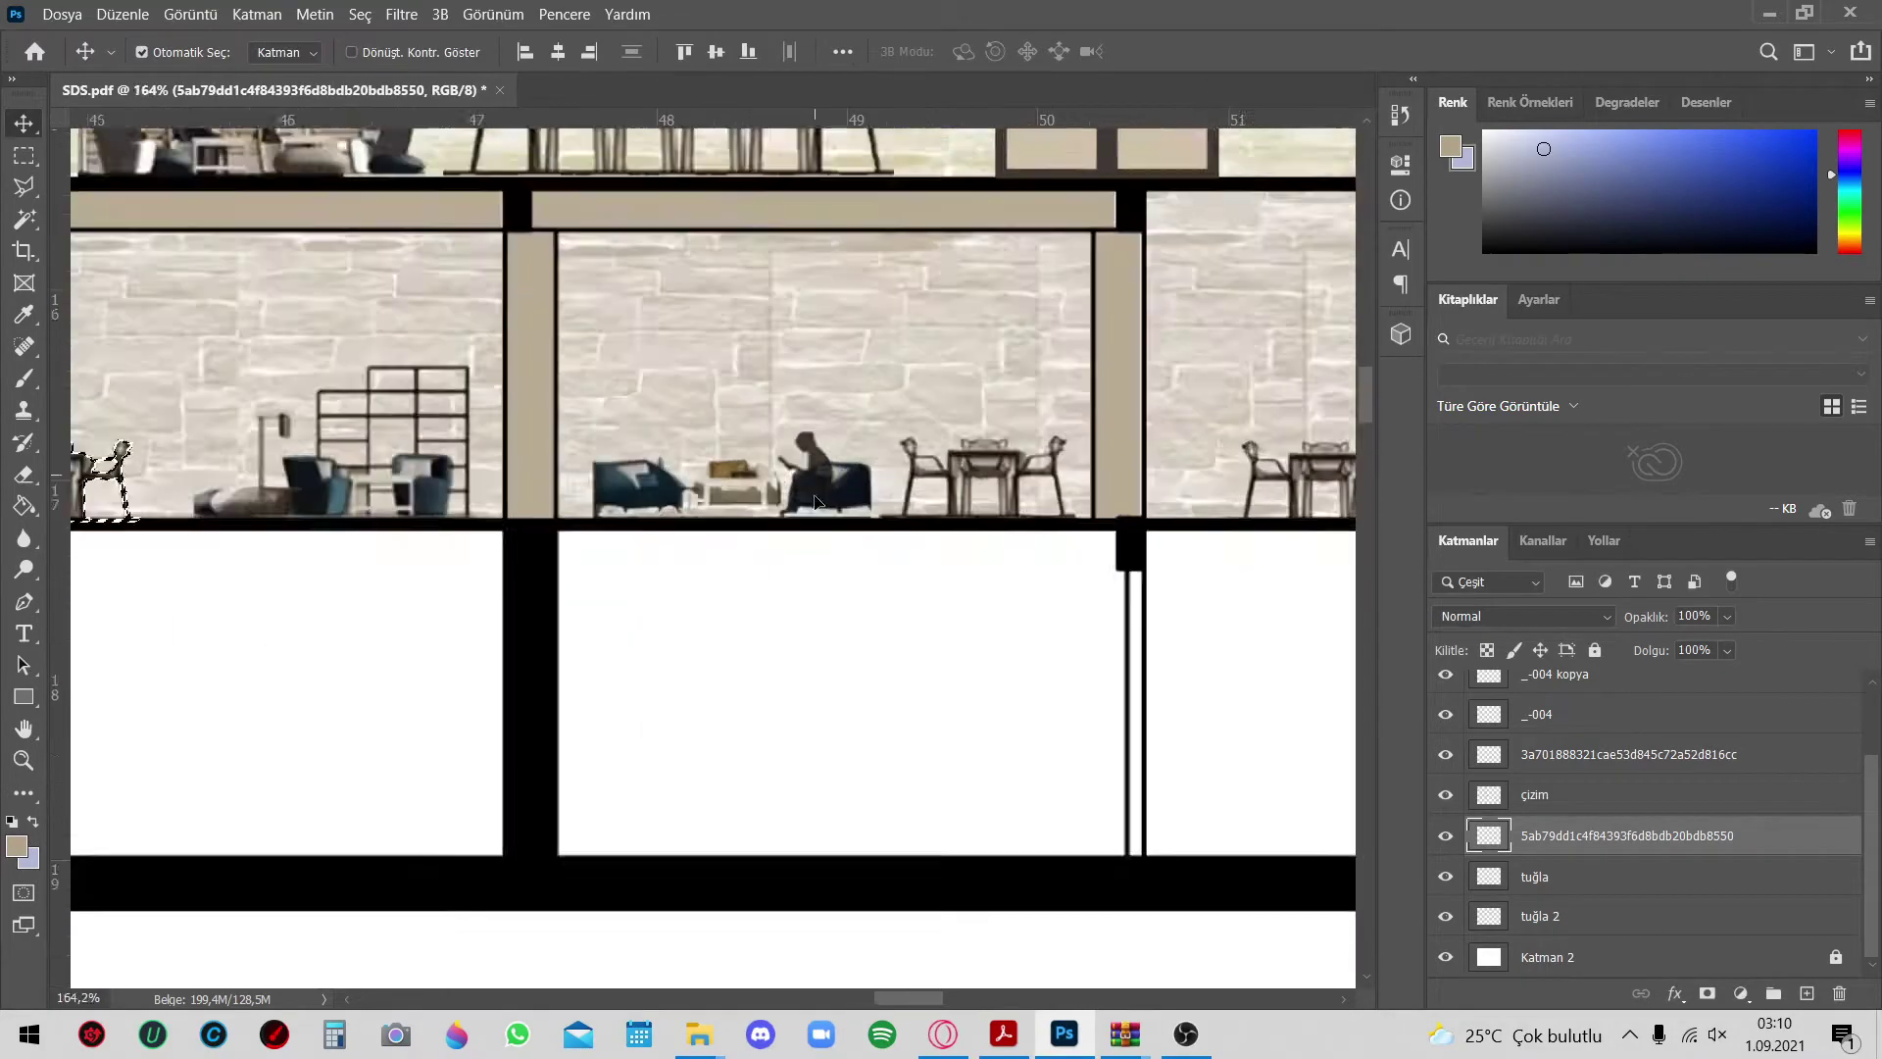
scroll(909, 645, down, 5)
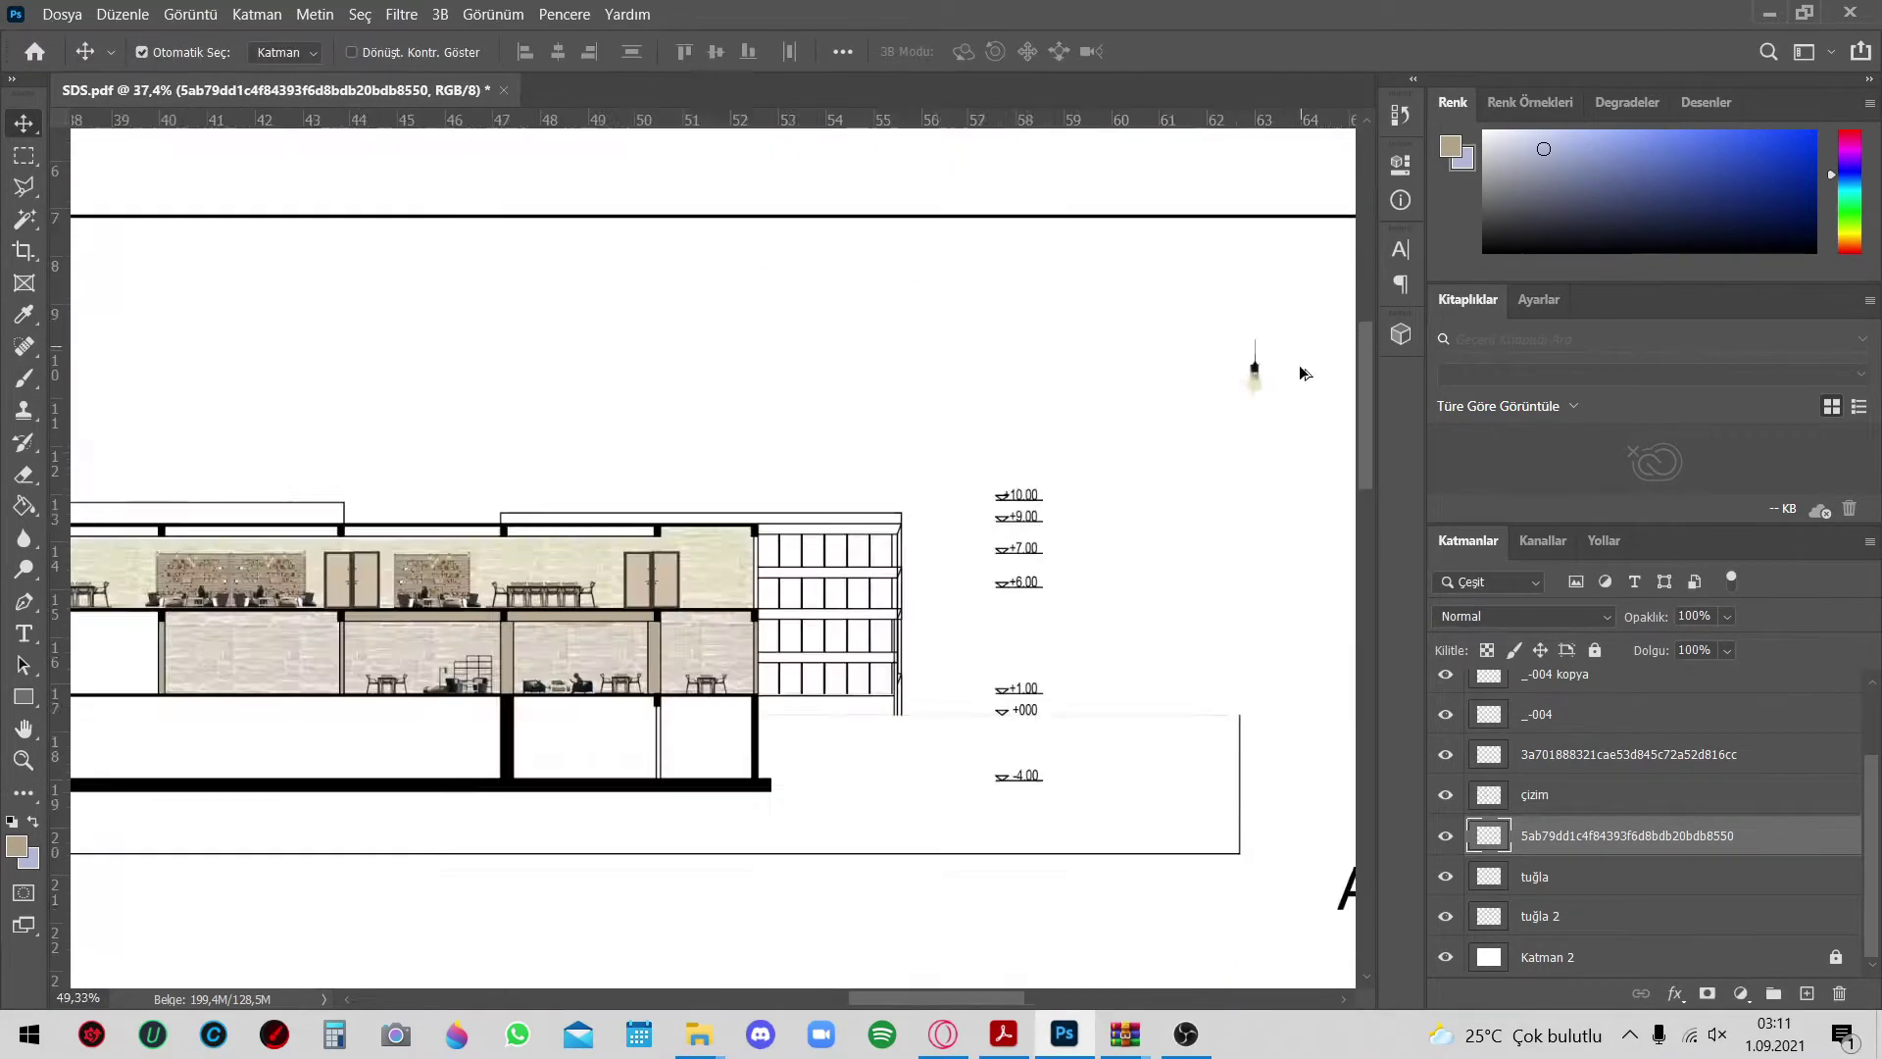
scroll(975, 576, up, 3)
Select the pendant lamp layer and begin free-transforming it
key(alt+bracketright)
key(alt+bracketright)
scroll(975, 576, up, 2)
key(ctrl+t)
scroll(975, 576, down, 5)
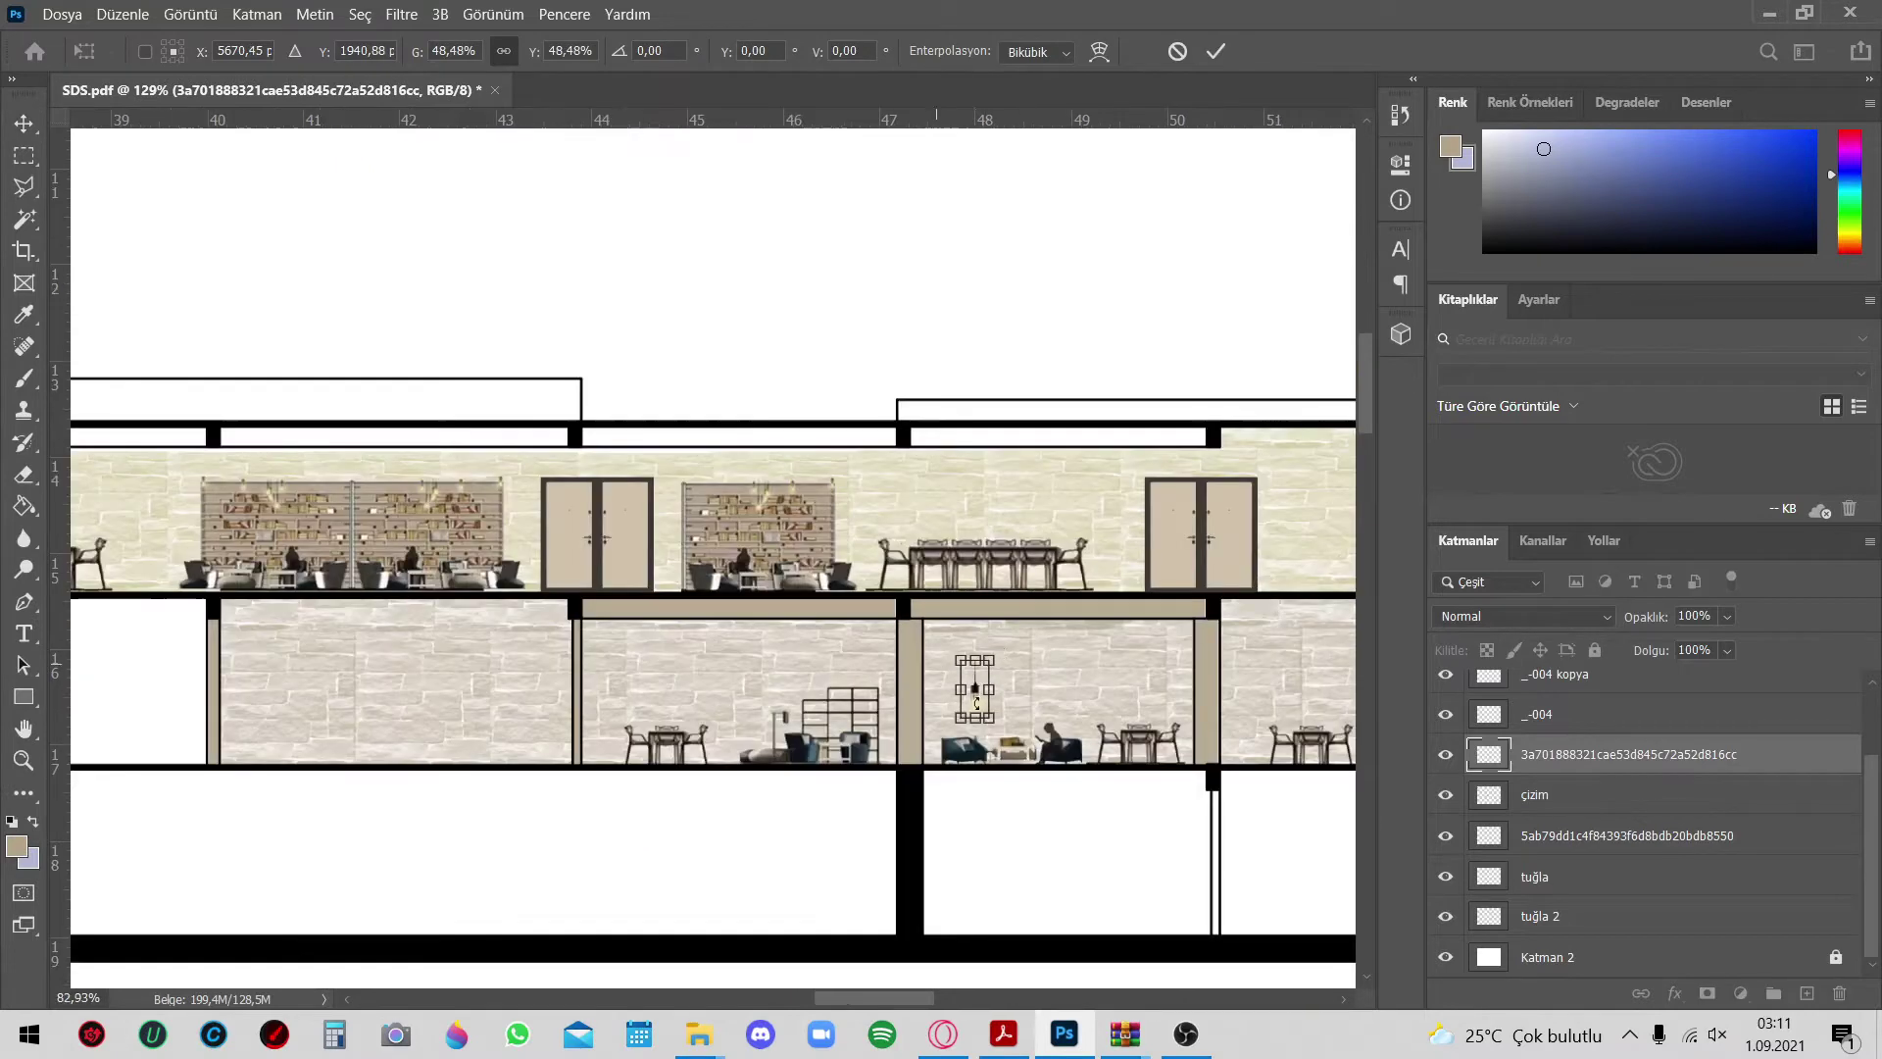
Move the pendant lamp above the left bookshelf and shrink it to about half
drag(965, 677, 221, 520)
scroll(221, 519, up, 5)
mouse_move(490, 451)
mouse_down()
mouse_move(397, 542)
mouse_move(559, 487)
mouse_up()
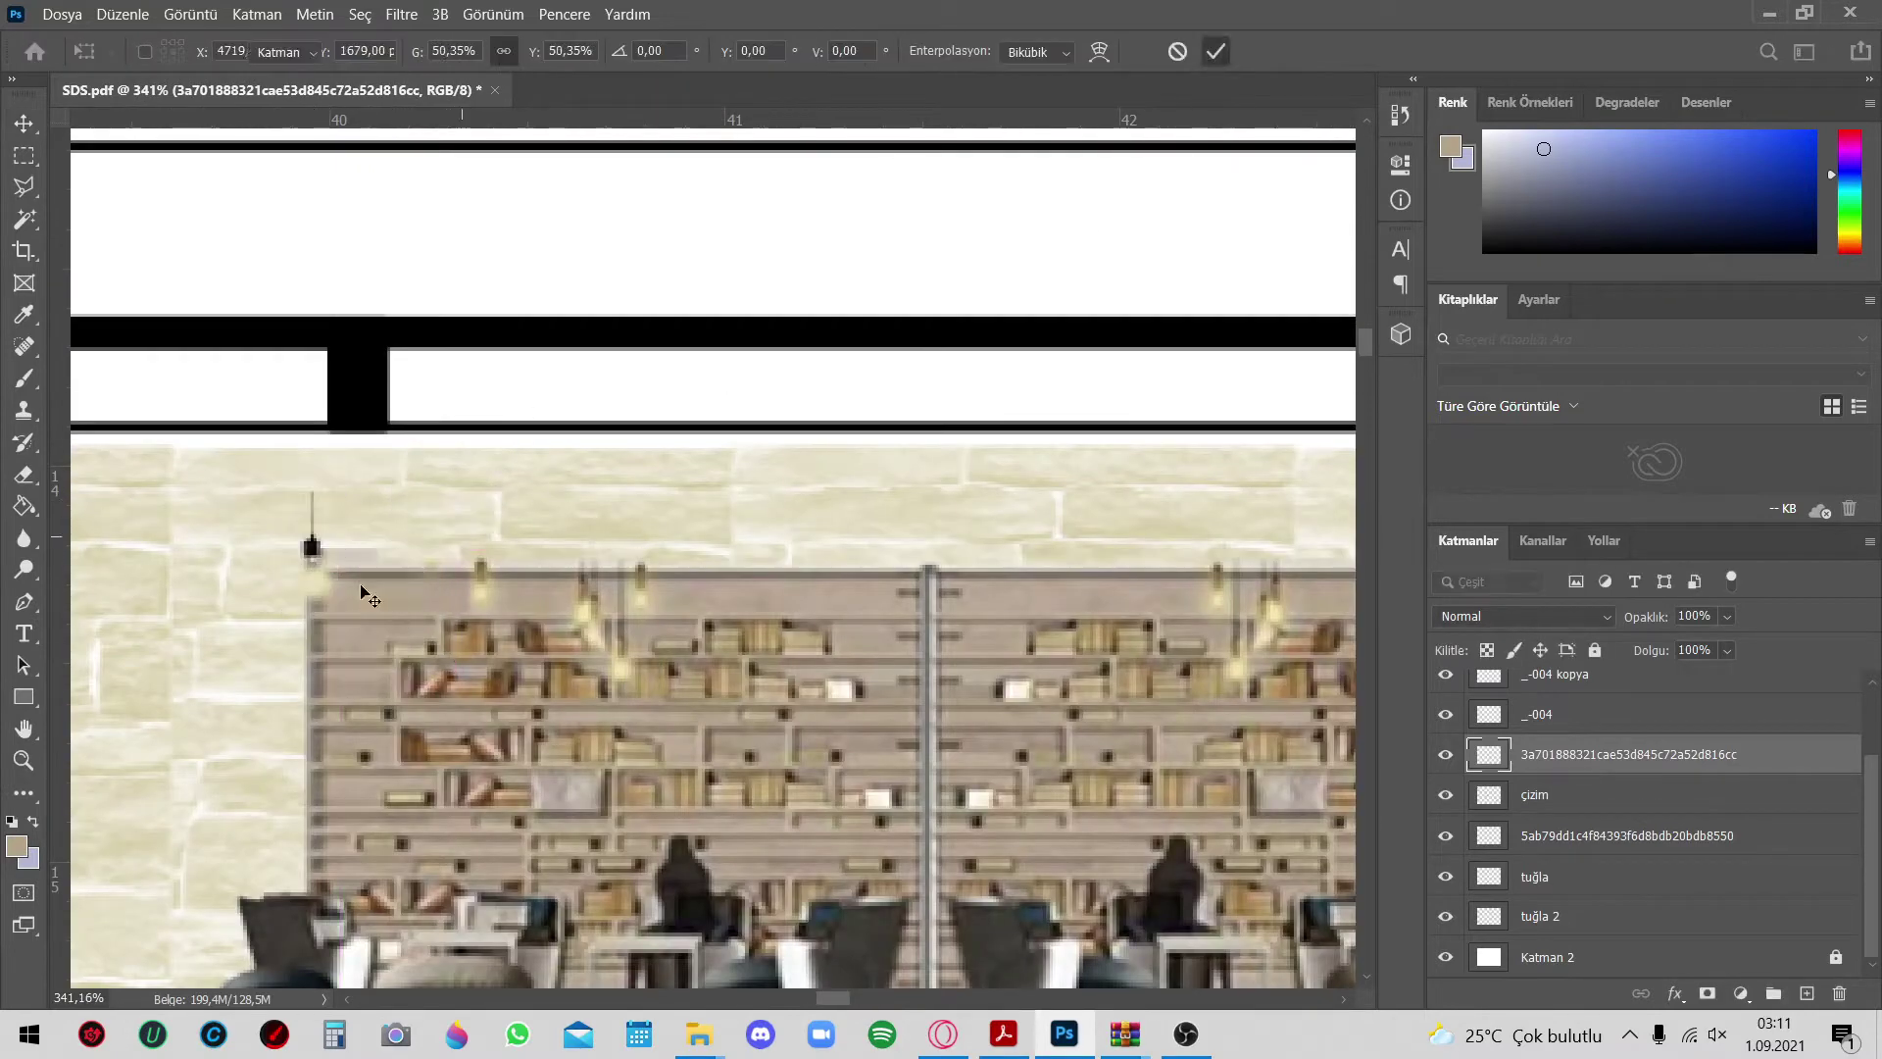
Set black as the foreground colour and switch to the Pencil for the lamp cords
click(17, 845)
key(Return)
scroll(328, 523, up, 3)
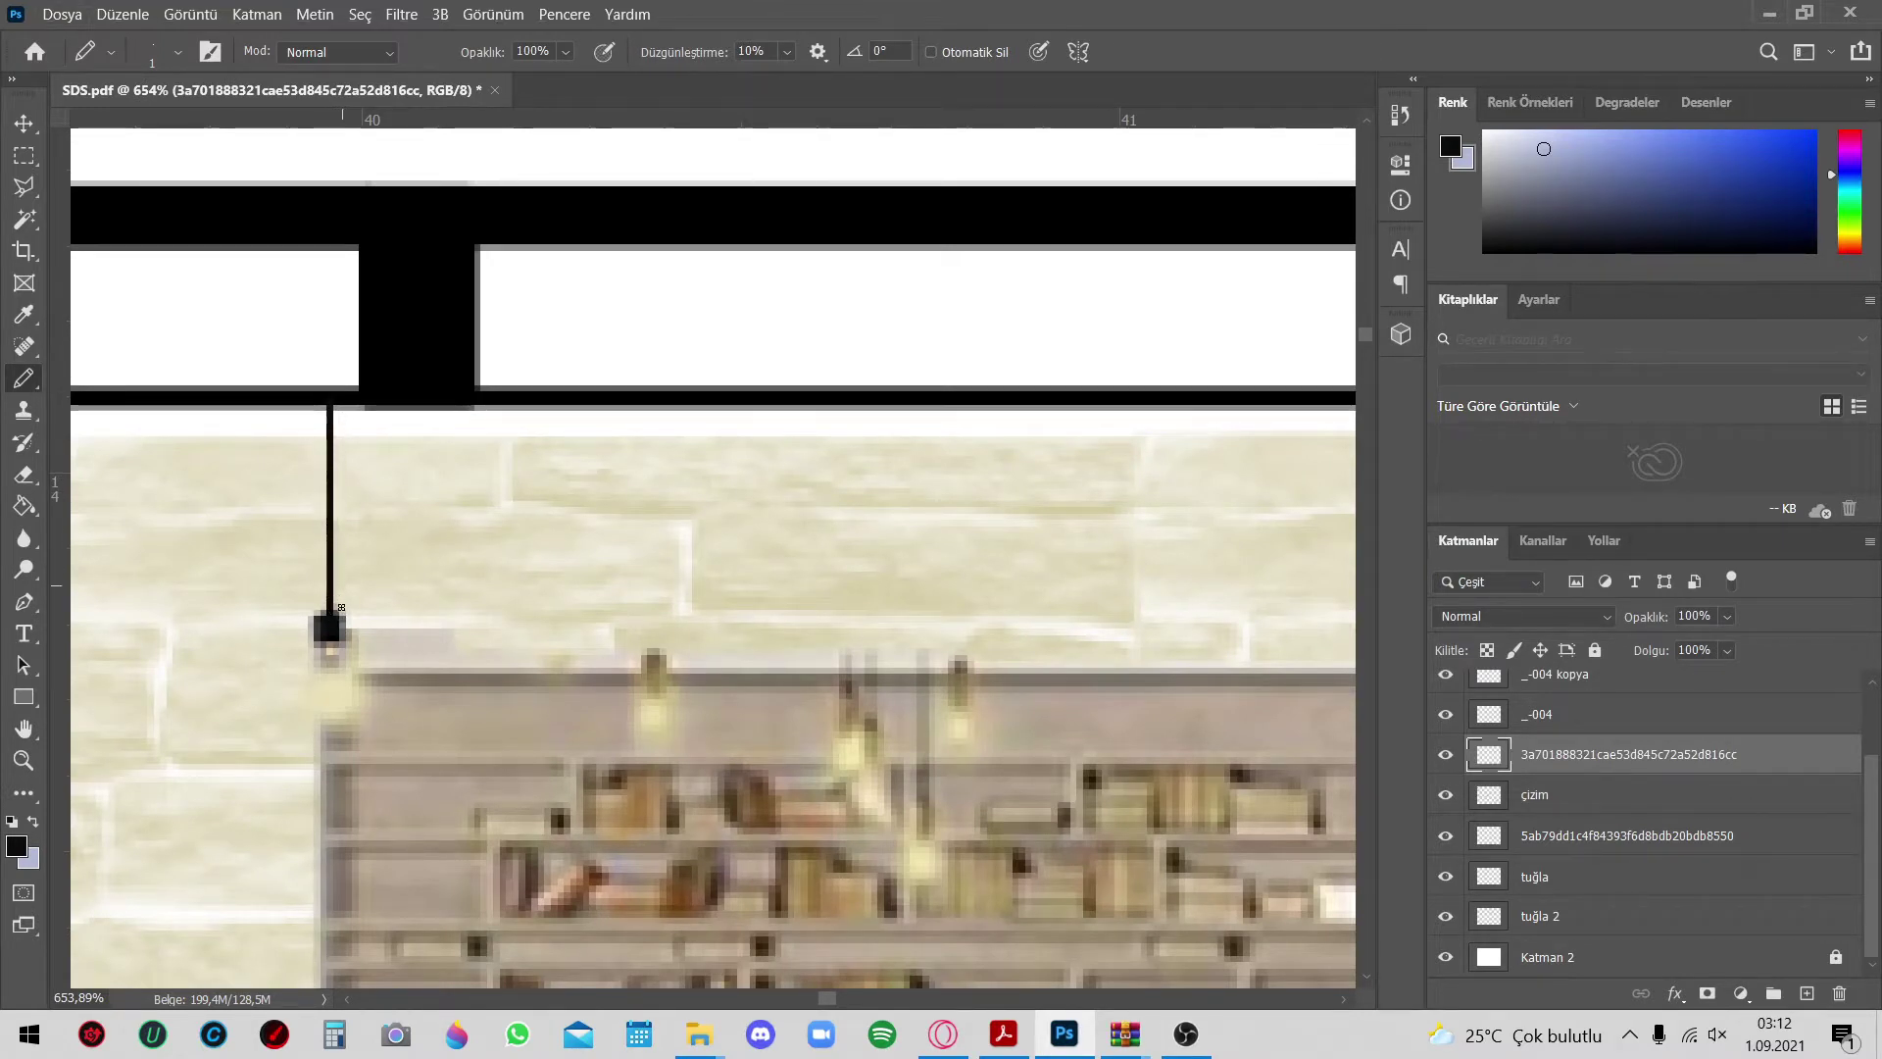
scroll(332, 598, down, 4)
scroll(425, 625, down, 2)
scroll(470, 629, down, 2)
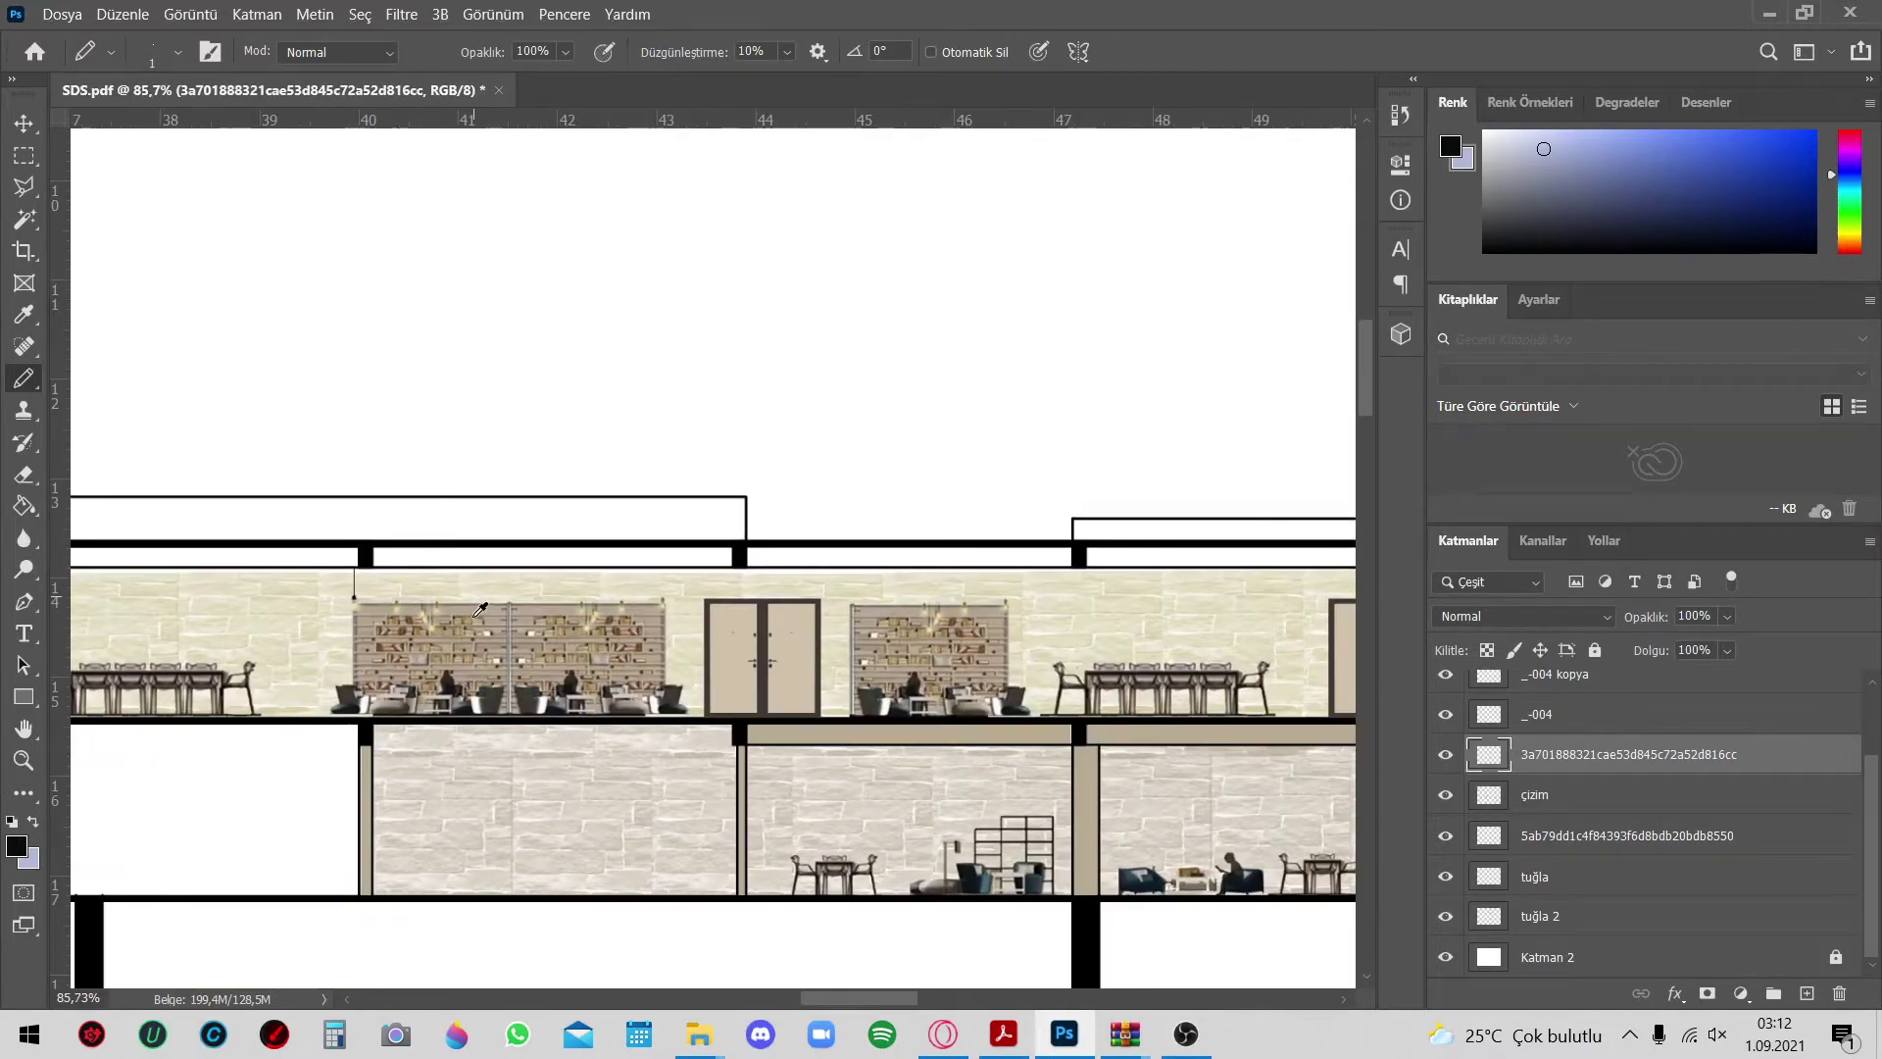
scroll(495, 633, up, 1)
scroll(471, 633, up, 2)
scroll(421, 633, up, 1)
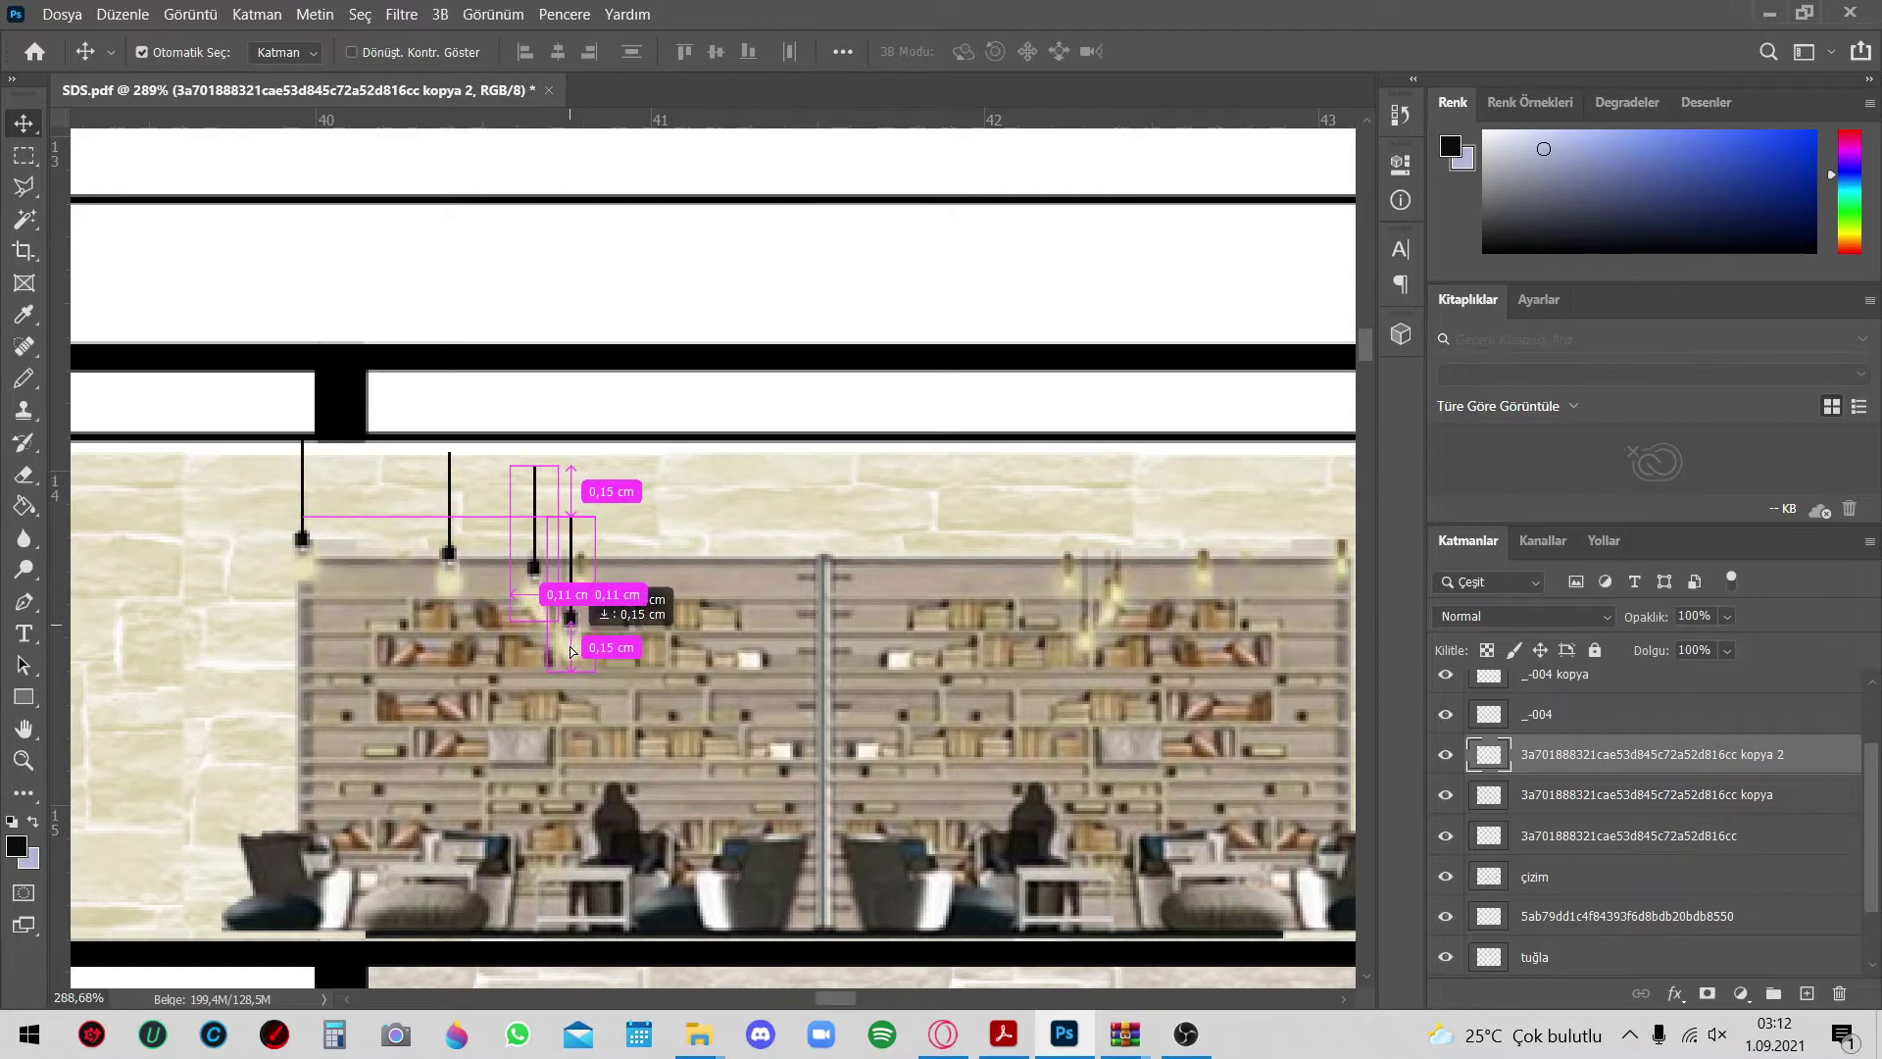
Duplicate a pendant lamp beside the first lamp and select the lamp copies to adjust
scroll(565, 639, down, 2)
scroll(548, 626, up, 1)
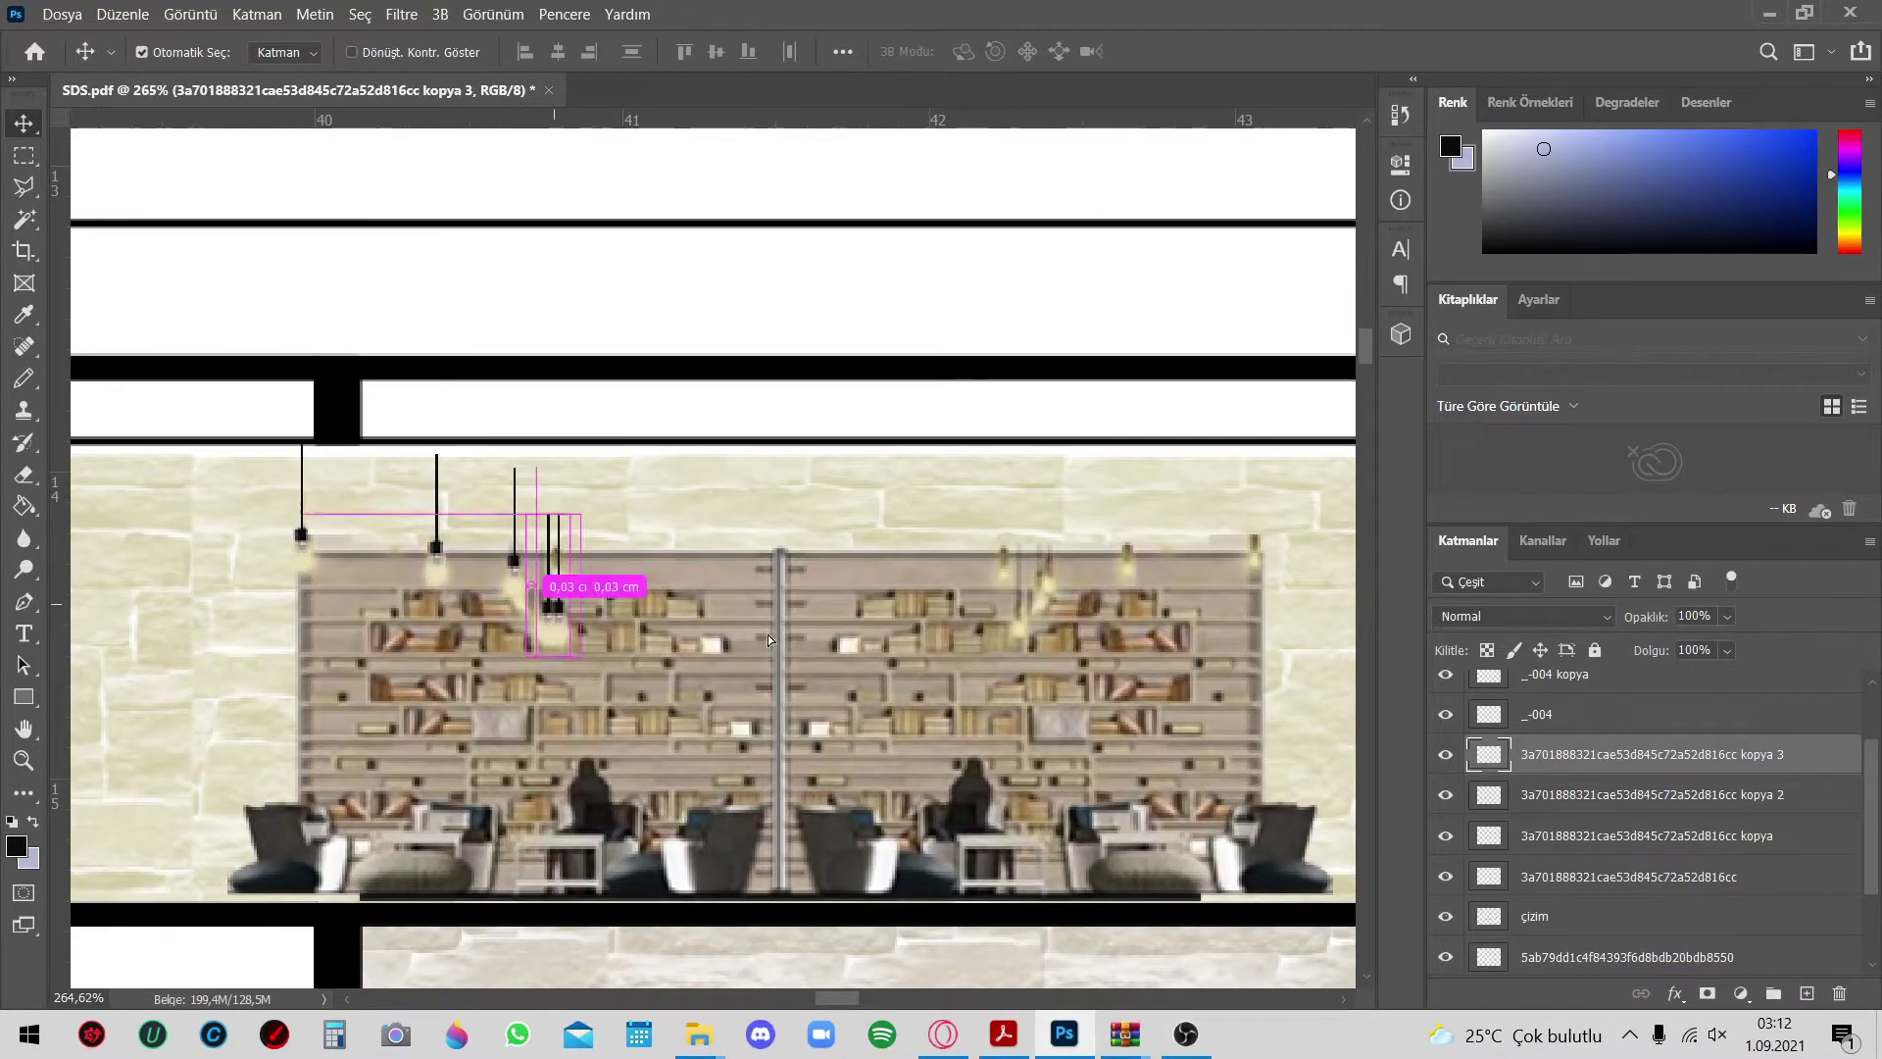
drag(1029, 642, 1132, 534)
scroll(512, 503, up, 3)
click(519, 549)
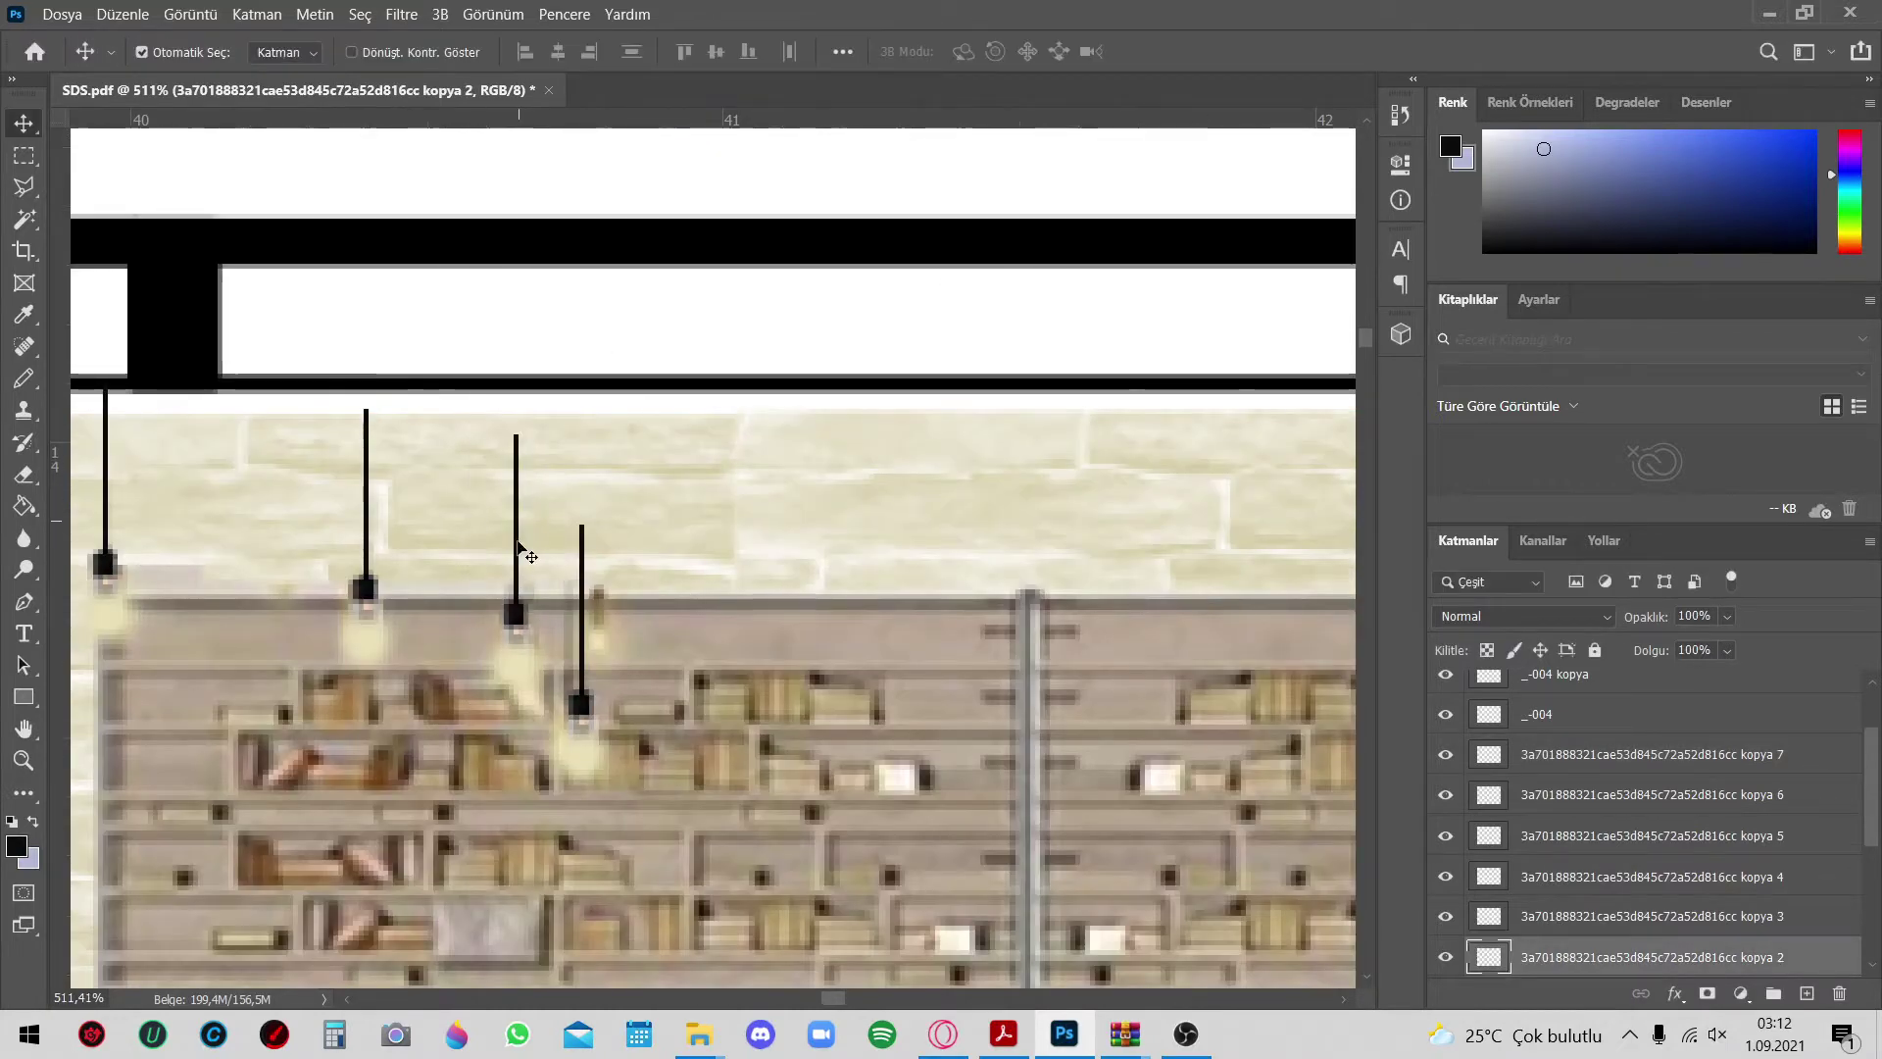
key(alt+bracketleft)
key(v)
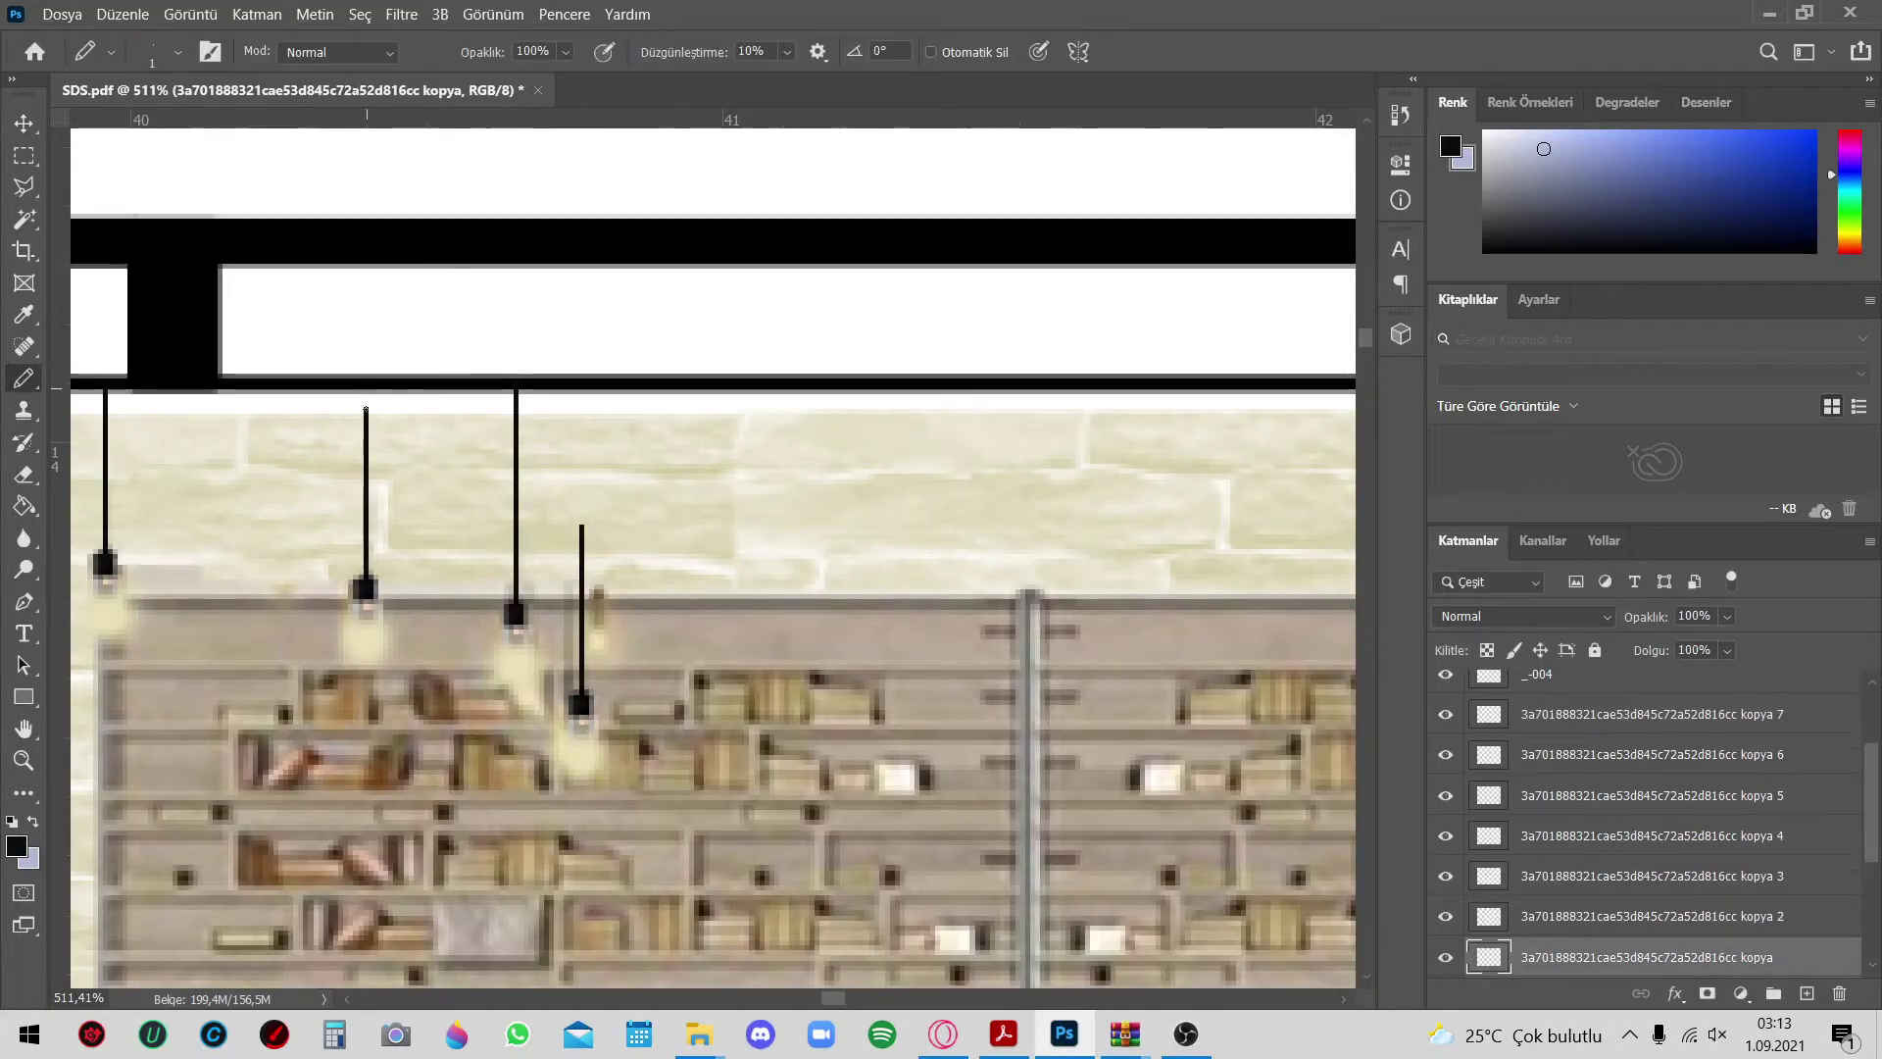
ctrl+click(365, 409)
Position a lamp copy above the second bookshelf
scroll(365, 409, down, 3)
scroll(322, 363, up, 4)
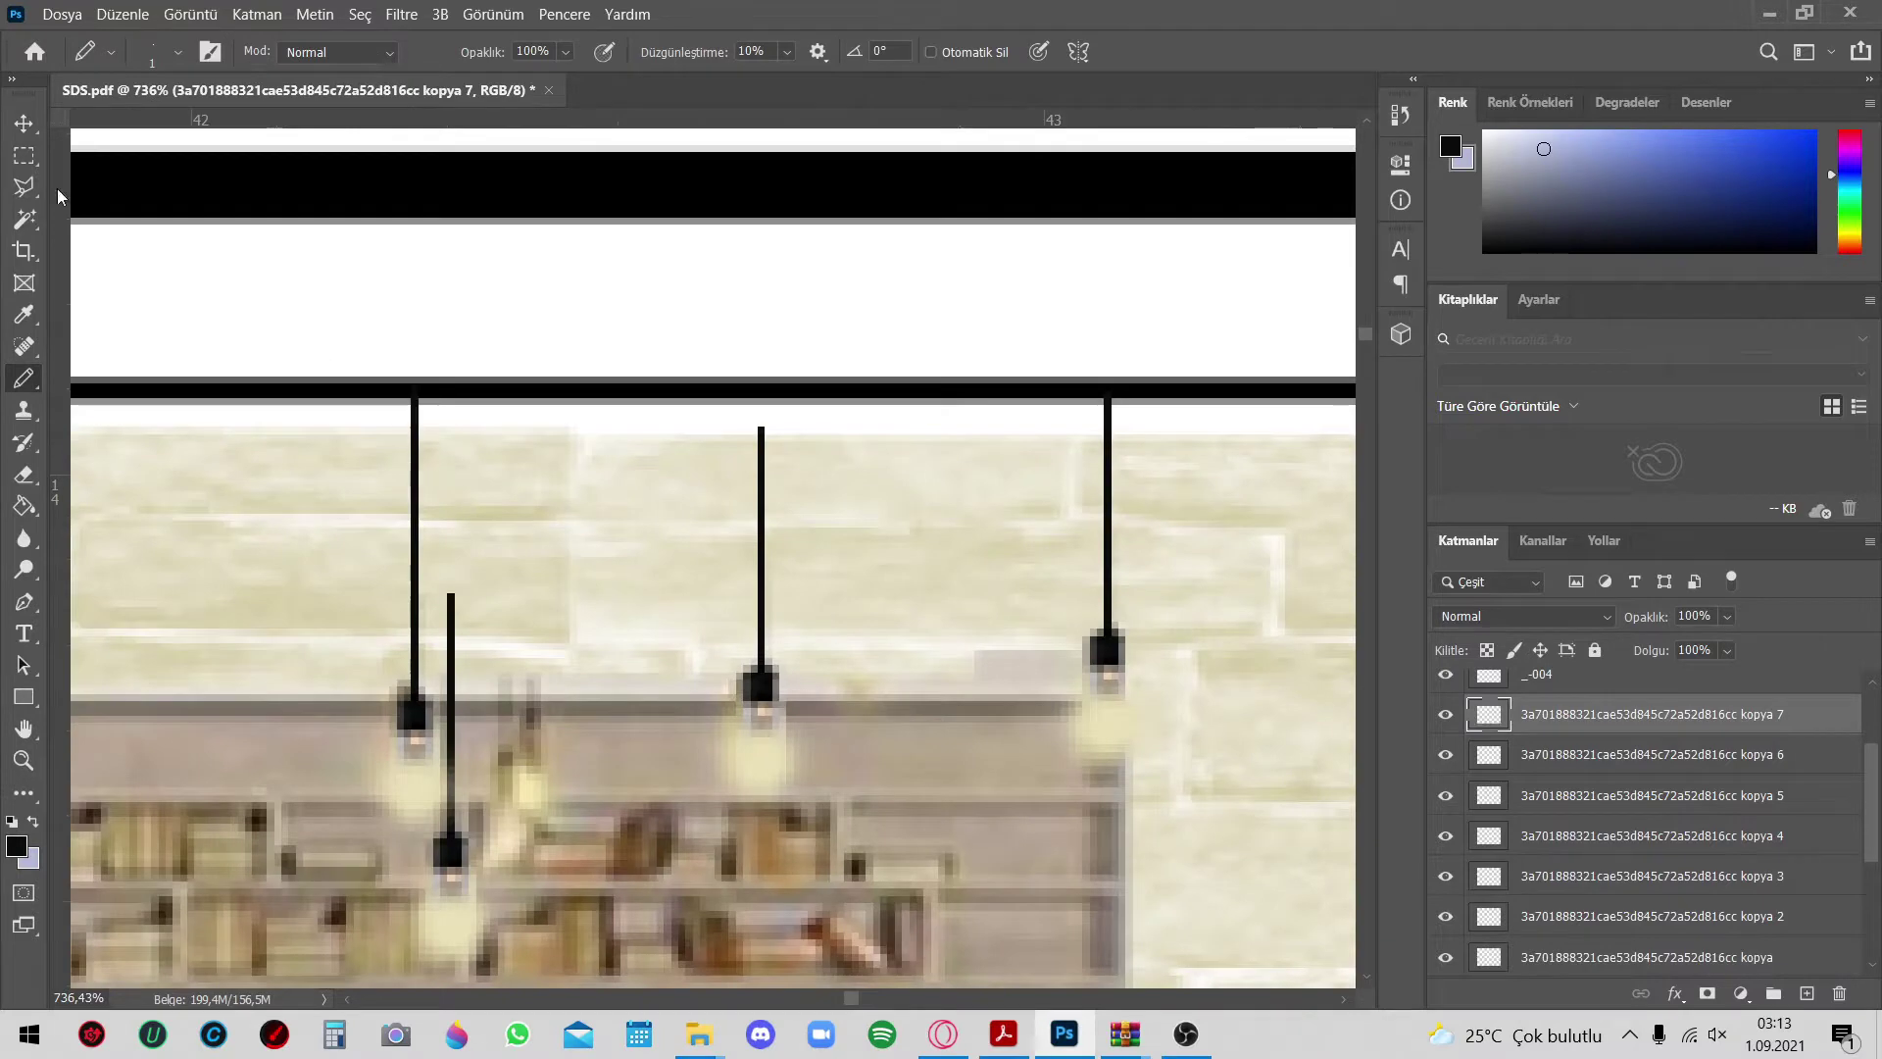
ctrl+click(479, 605)
scroll(448, 420, down, 4)
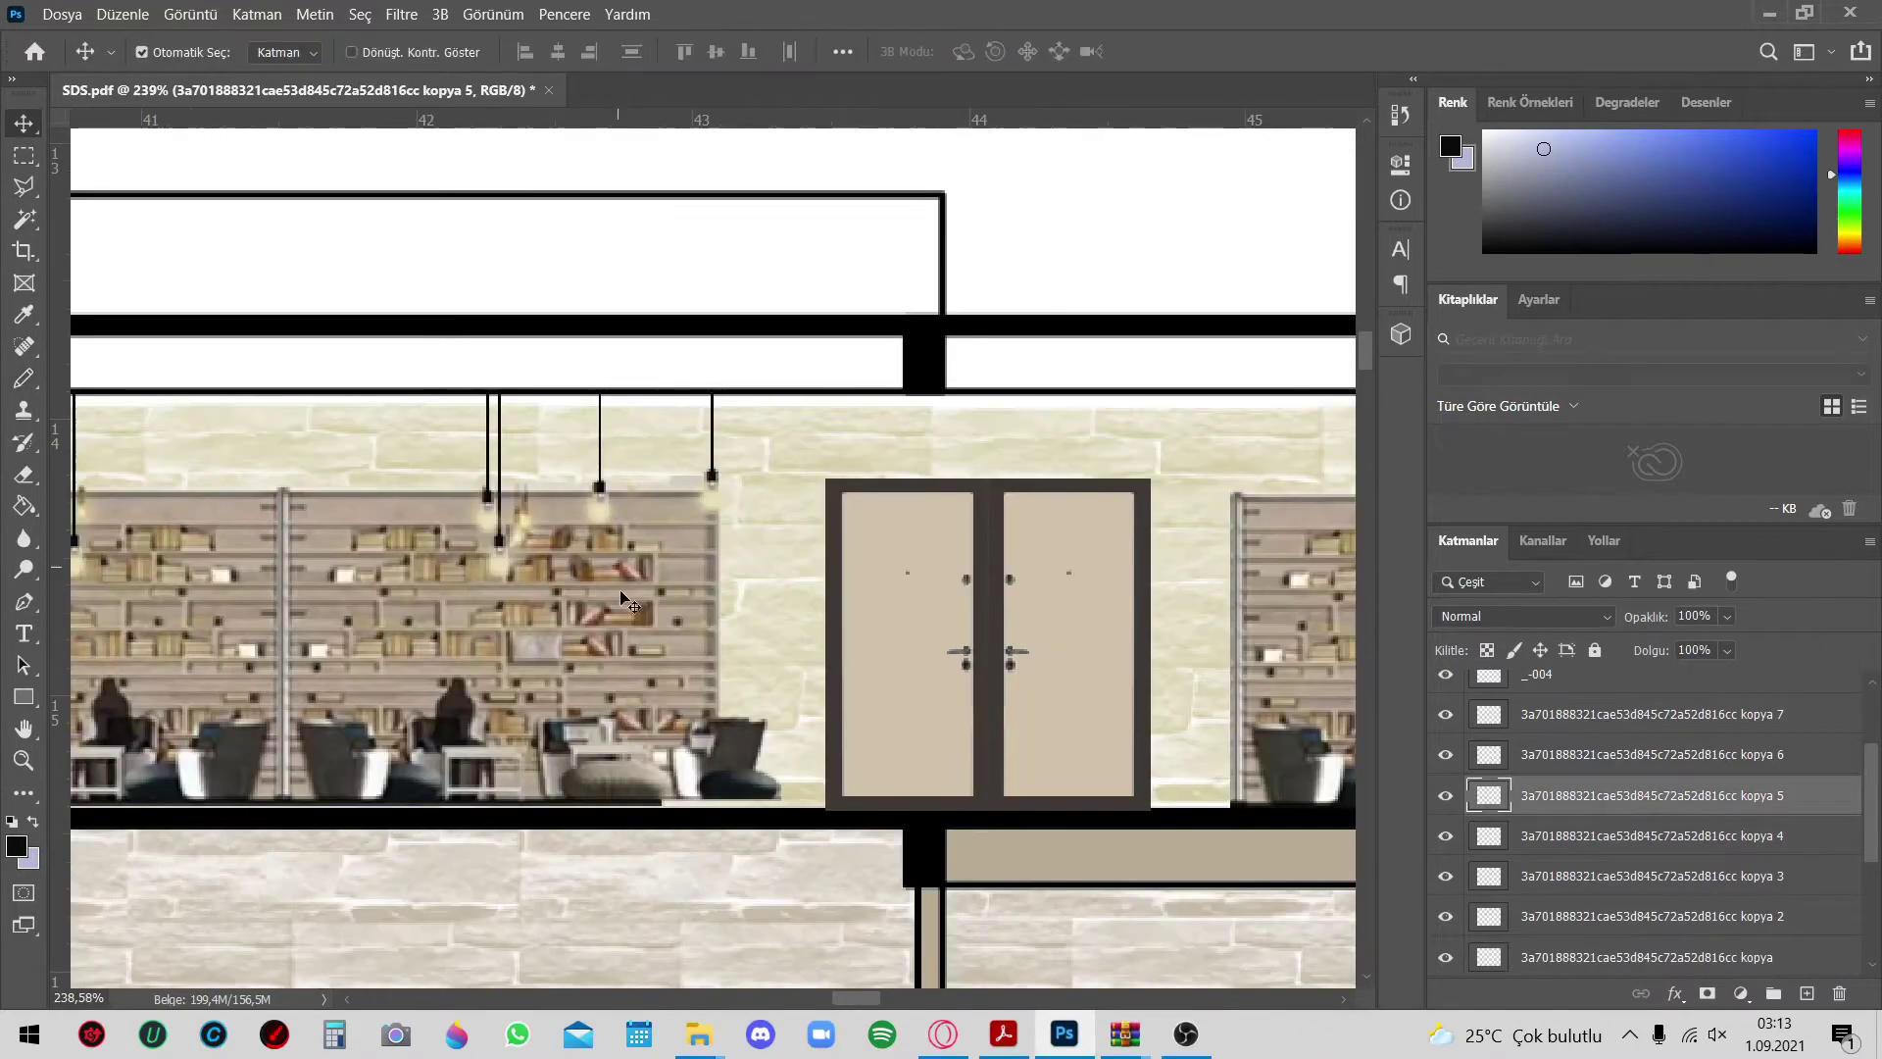
scroll(231, 557, down, 2)
scroll(644, 502, up, 2)
scroll(644, 502, down, 3)
scroll(588, 490, up, 2)
scroll(607, 534, up, 2)
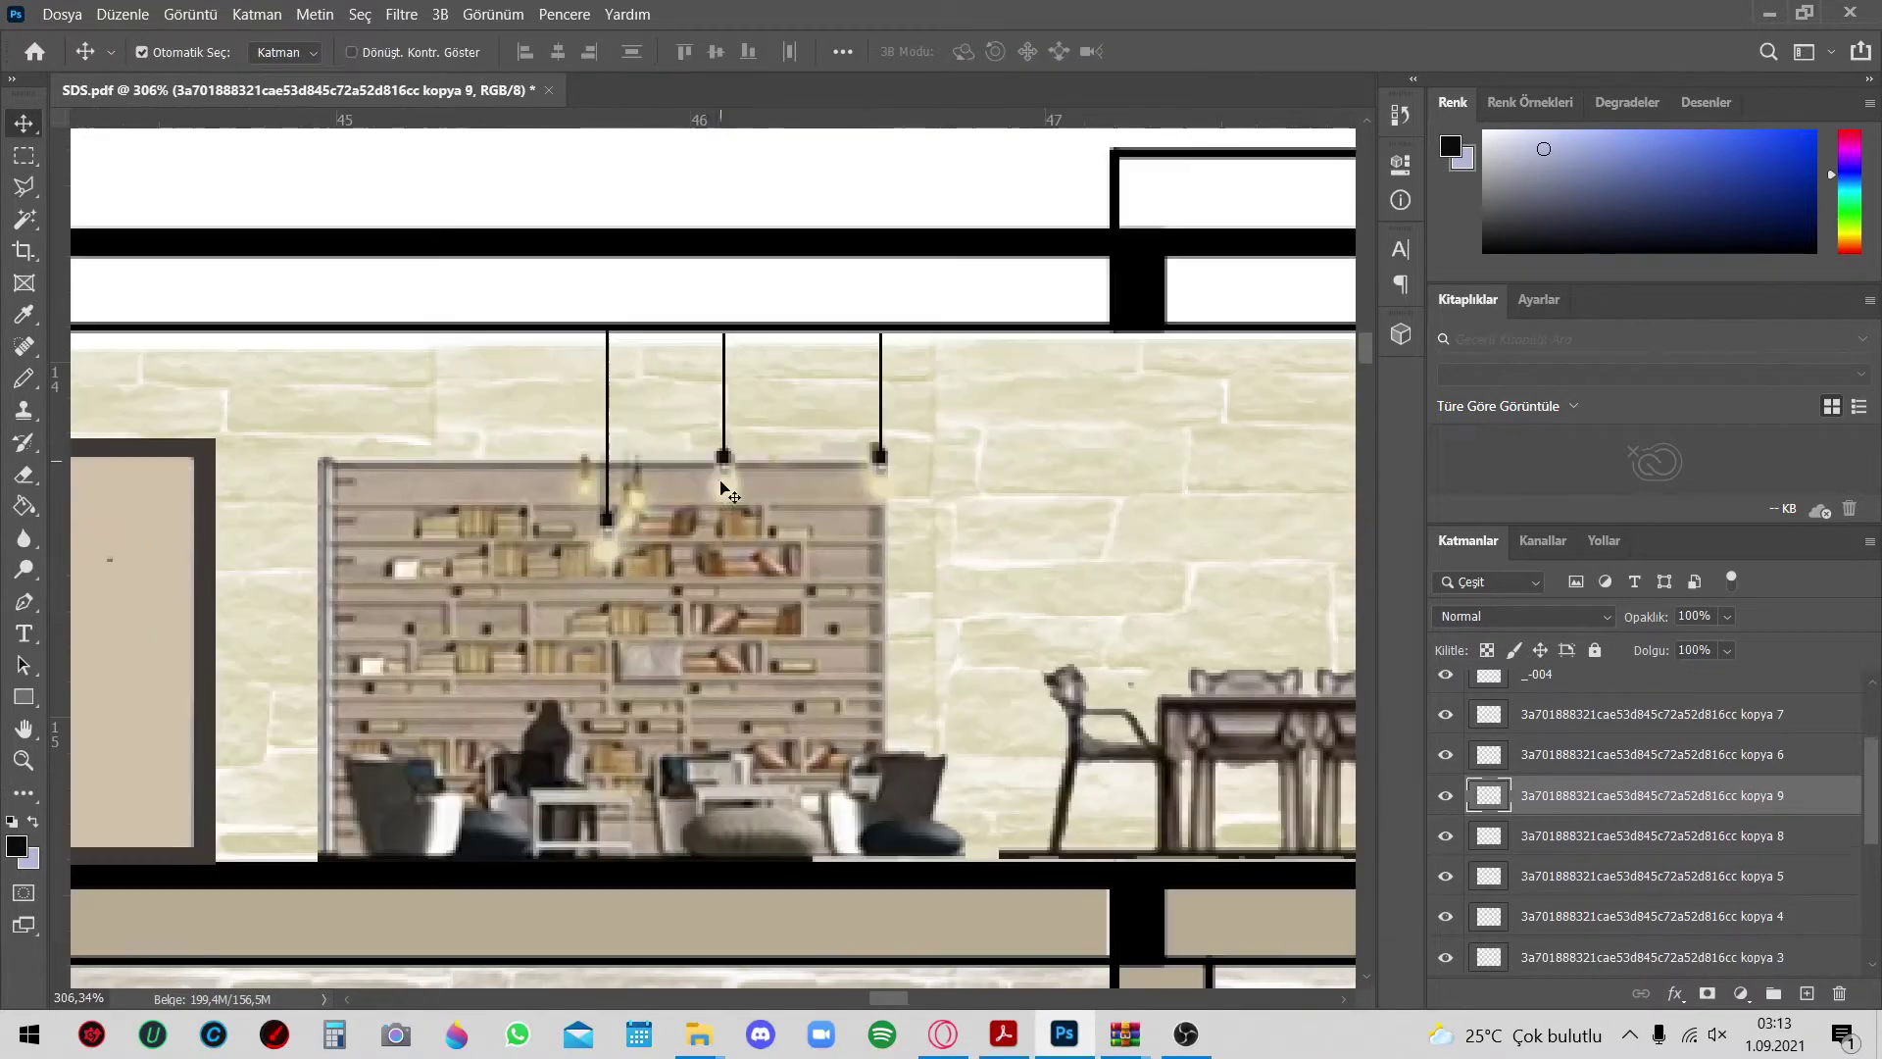
drag(444, 568, 444, 580)
Move another lamp copy over the upper-floor dining table, then select the furniture image layer
scroll(444, 580, up, 2)
scroll(444, 580, down, 4)
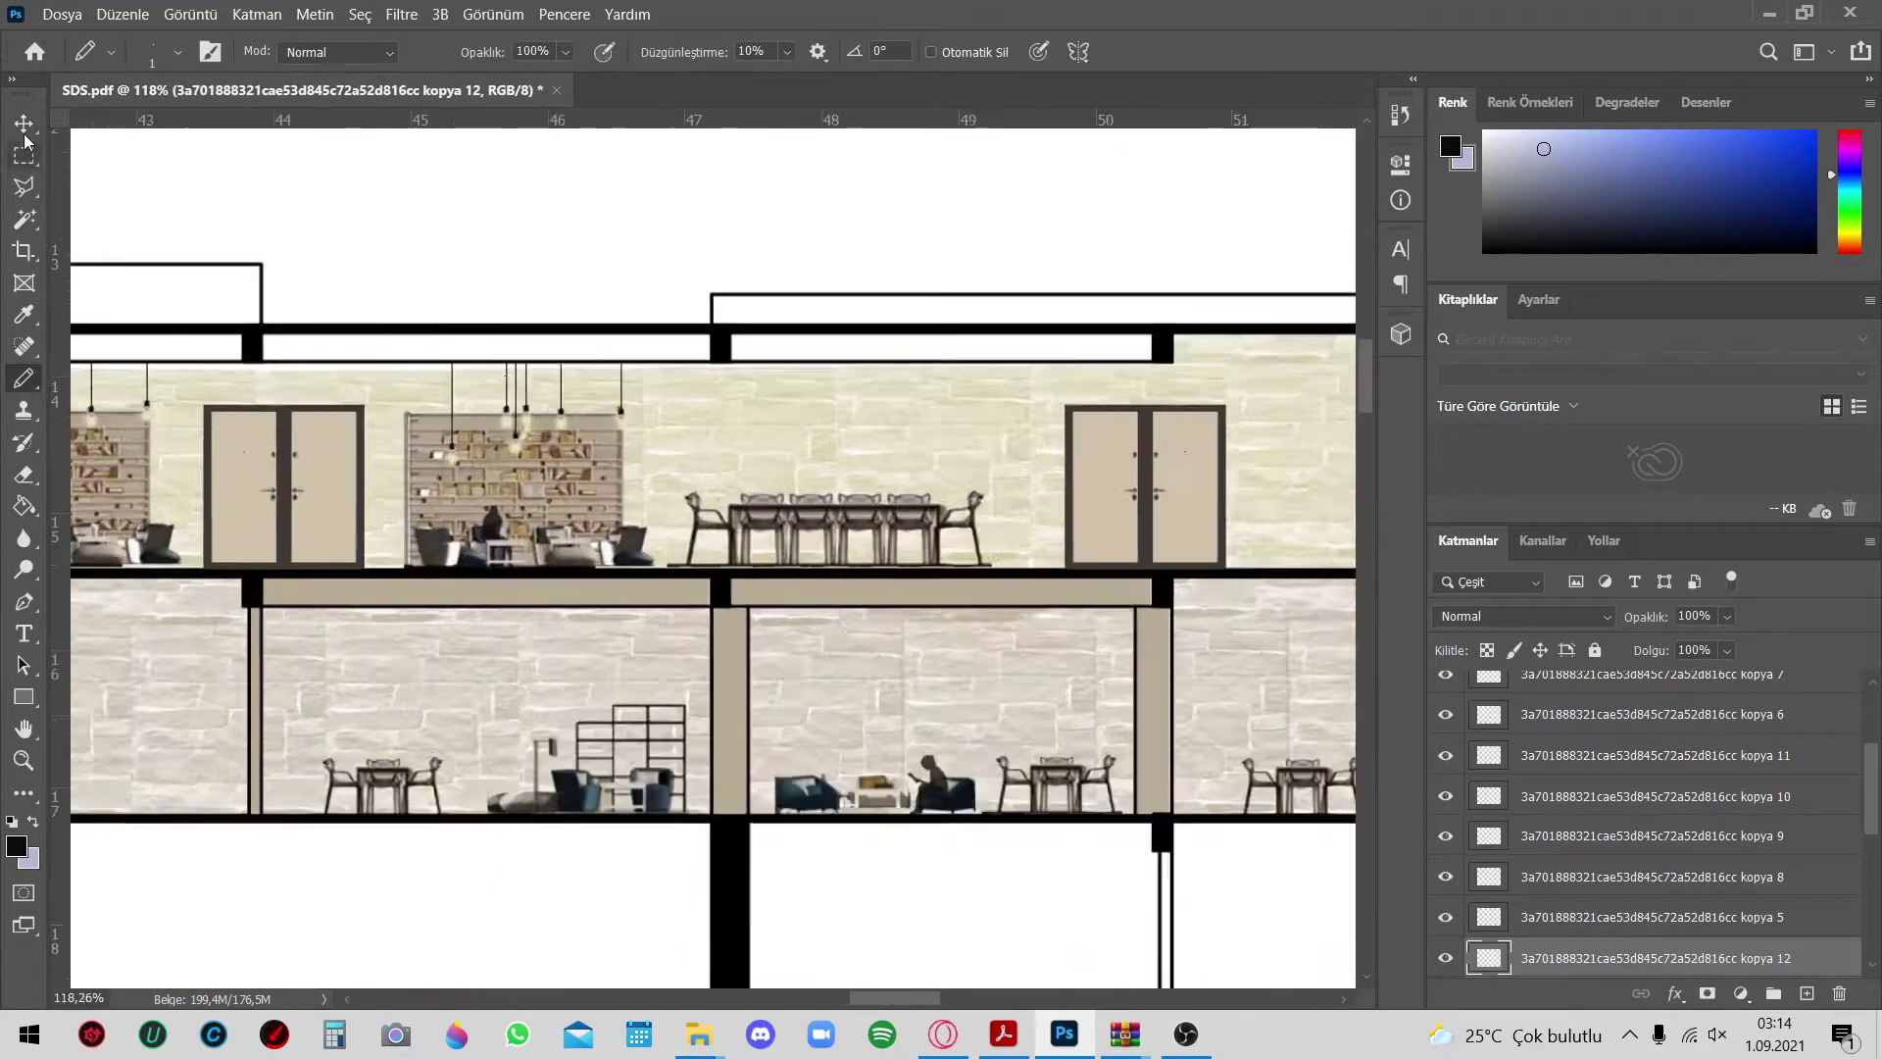
scroll(640, 413, up, 2)
mouse_move(640, 414)
mouse_down()
mouse_move(887, 428)
mouse_move(863, 422)
mouse_move(894, 451)
mouse_move(906, 392)
mouse_move(1012, 451)
mouse_up()
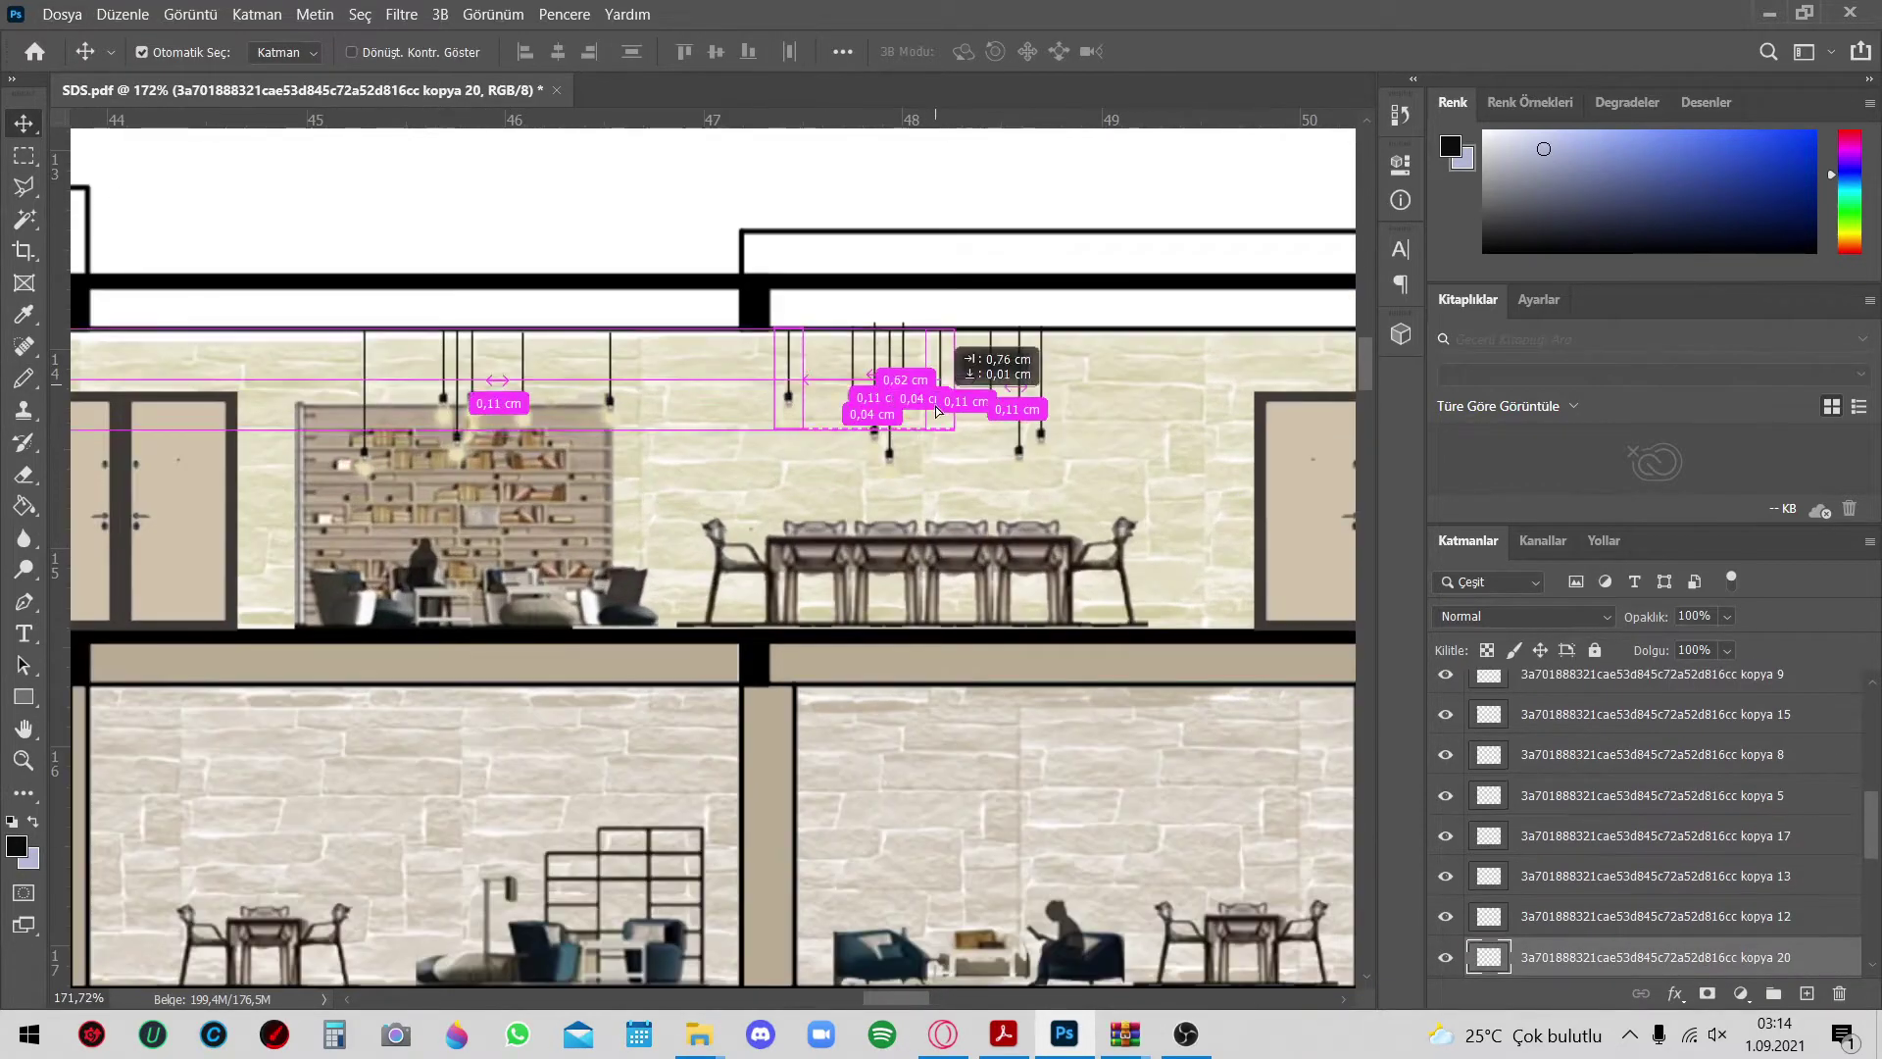
scroll(980, 431, up, 2)
scroll(980, 441, down, 4)
scroll(1034, 490, down, 1)
click(1031, 488)
scroll(1031, 487, up, 5)
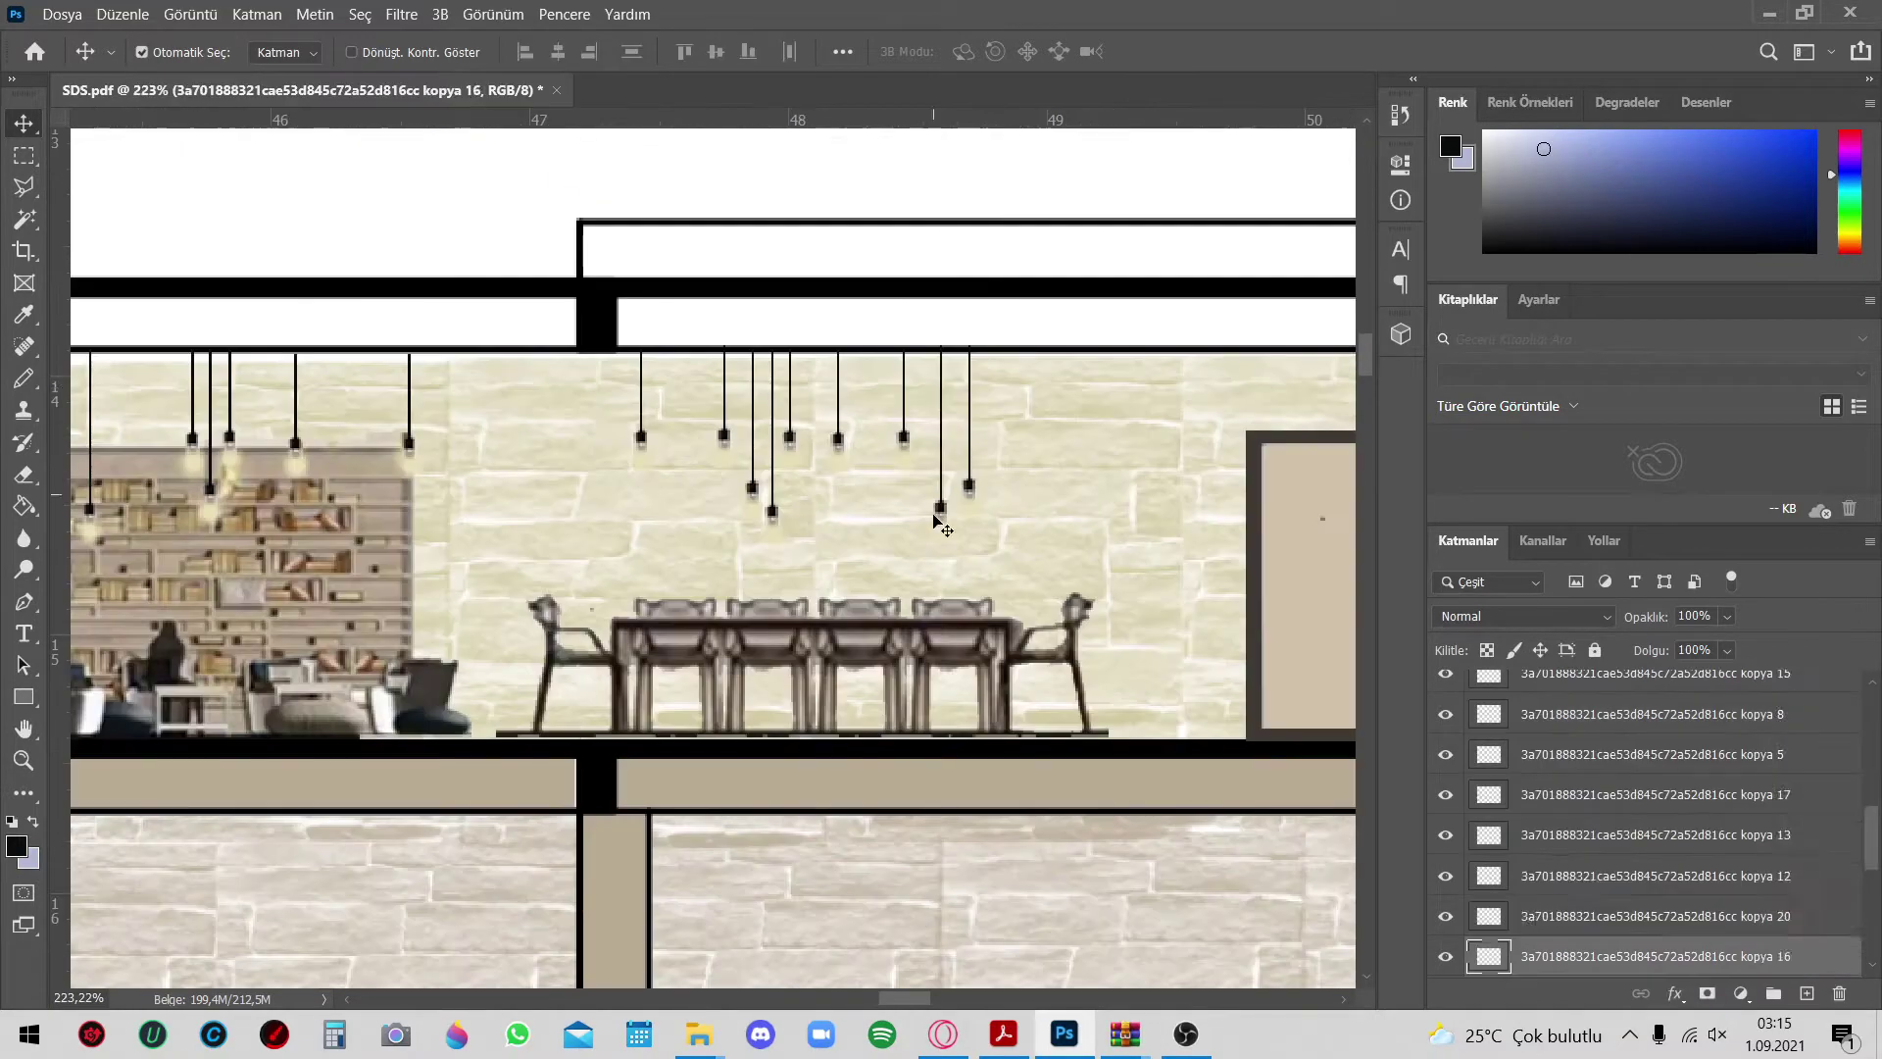
scroll(819, 519, down, 2)
scroll(819, 519, down, 1)
click(1627, 915)
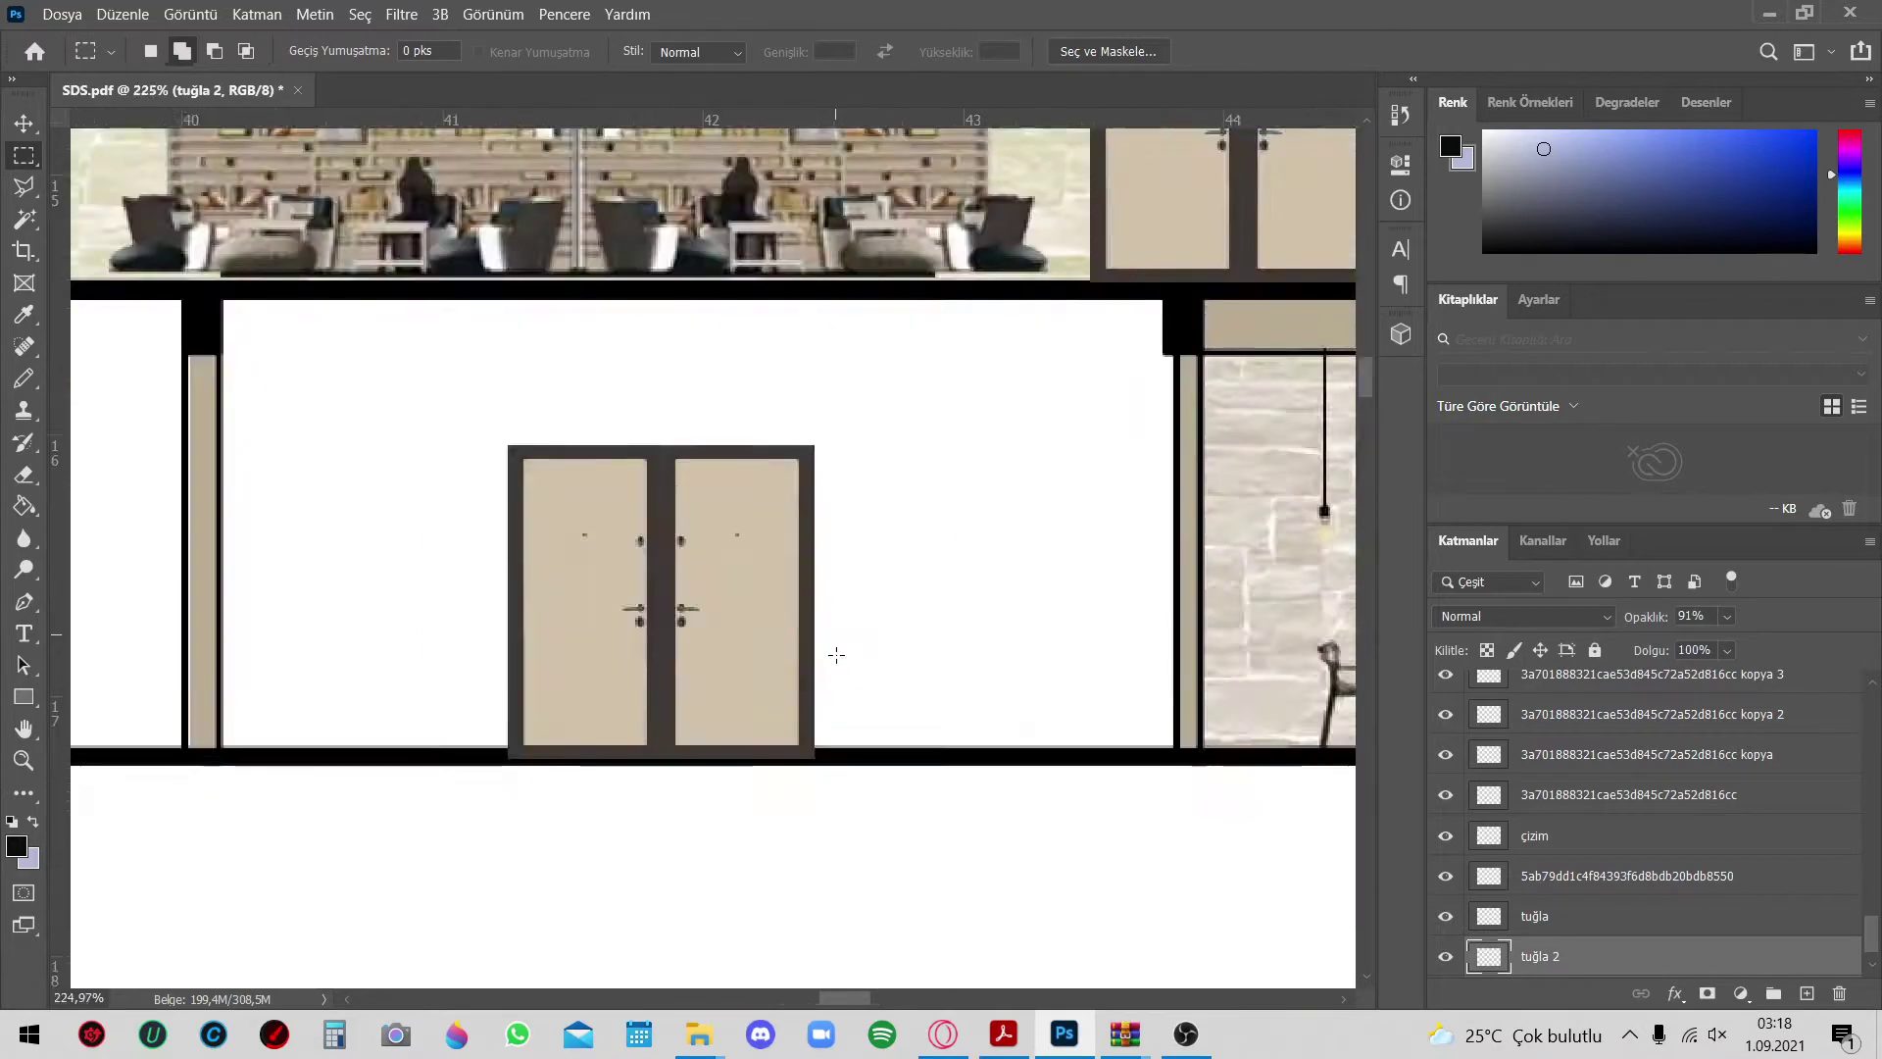
Scroll the canvas to view the section area around the column
scroll(362, 639, up, 1)
scroll(343, 624, up, 2)
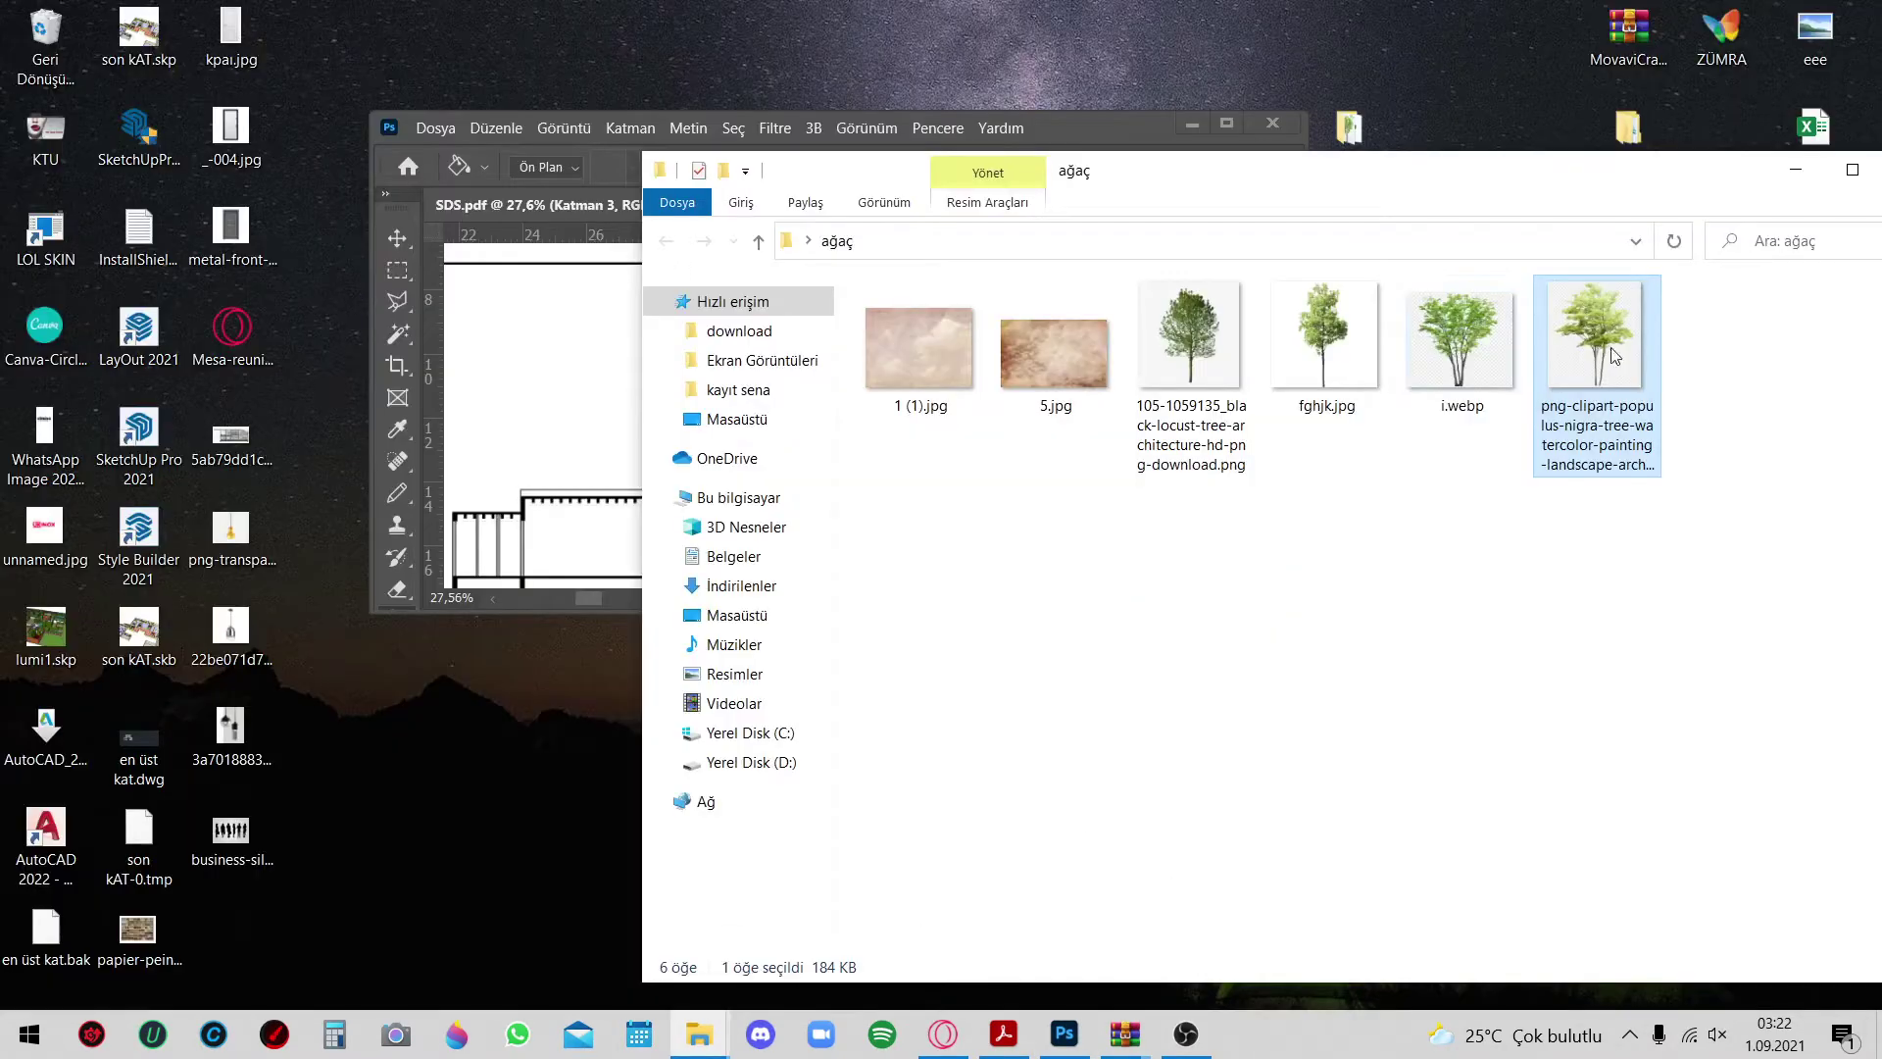
Drag the watercolour tree image from Explorer into the sheet and shrink it
drag(620, 402, 578, 404)
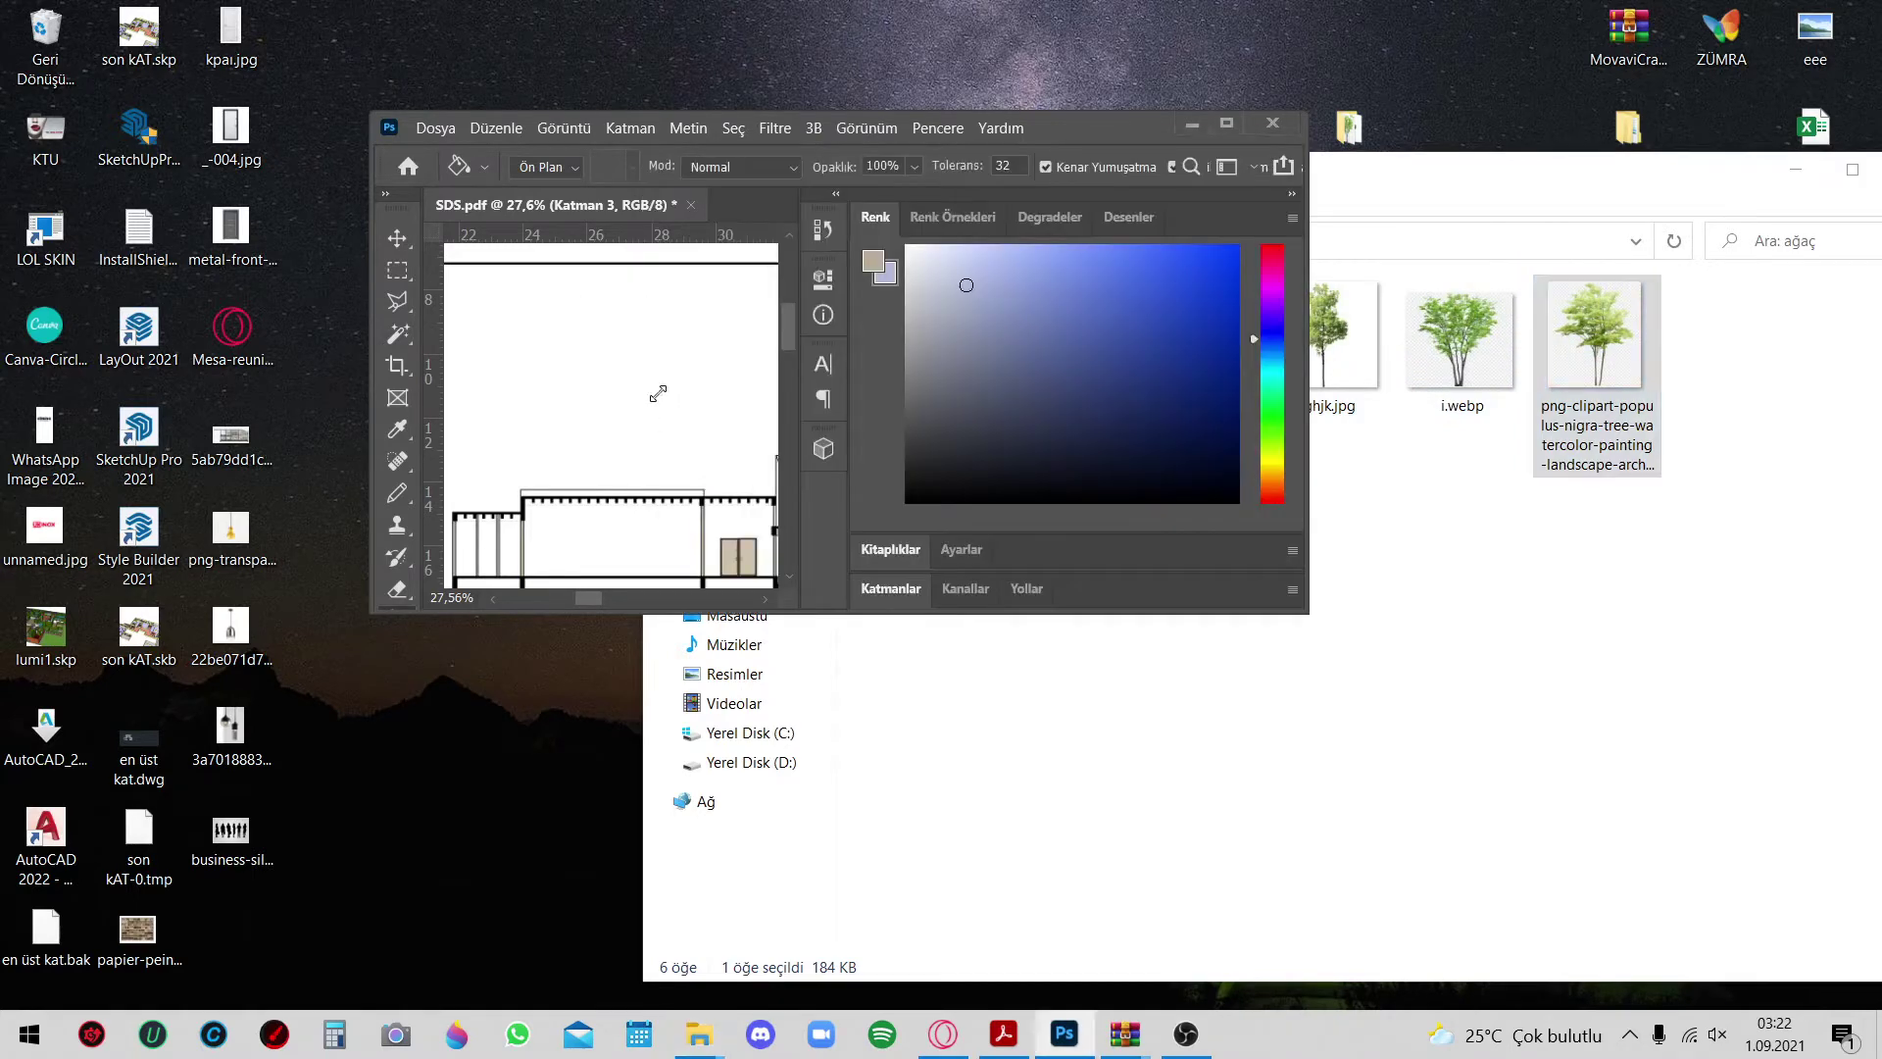
drag(1730, 184, 1686, 188)
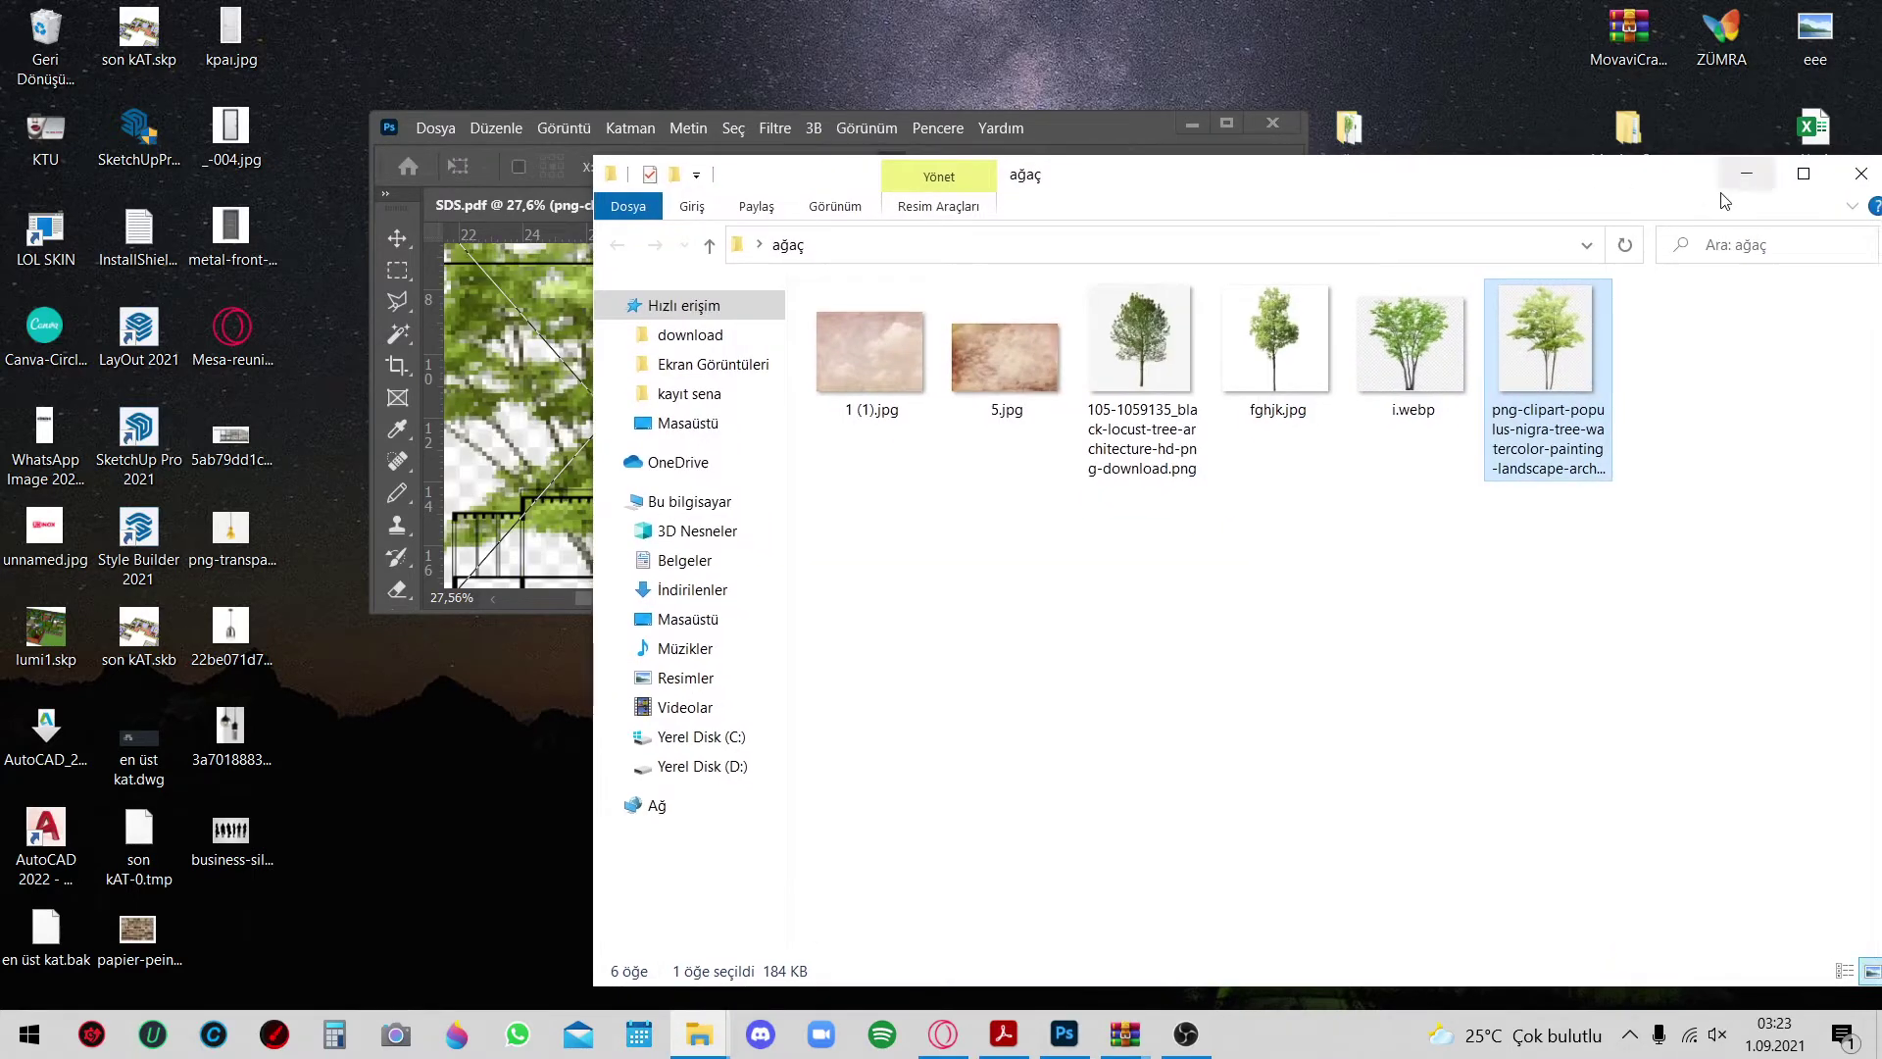
drag(1414, 375, 1212, 390)
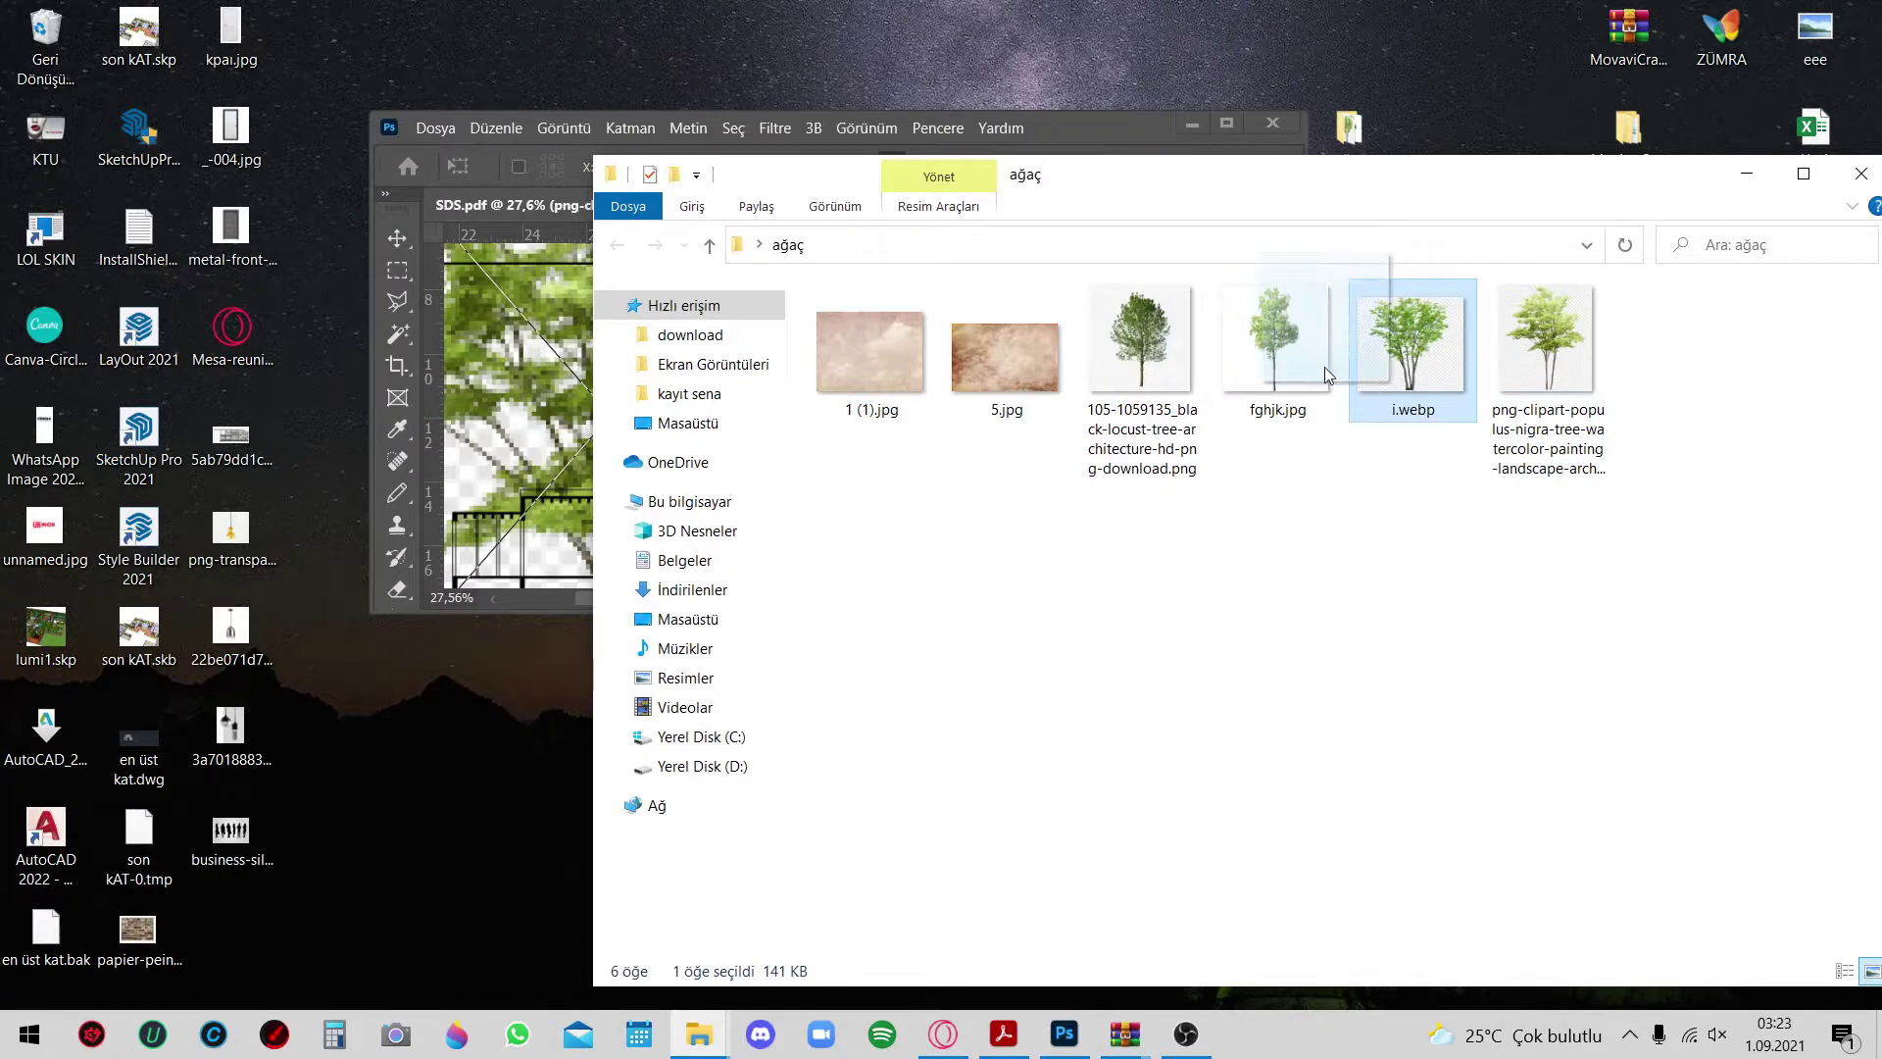
click(1746, 174)
click(1226, 123)
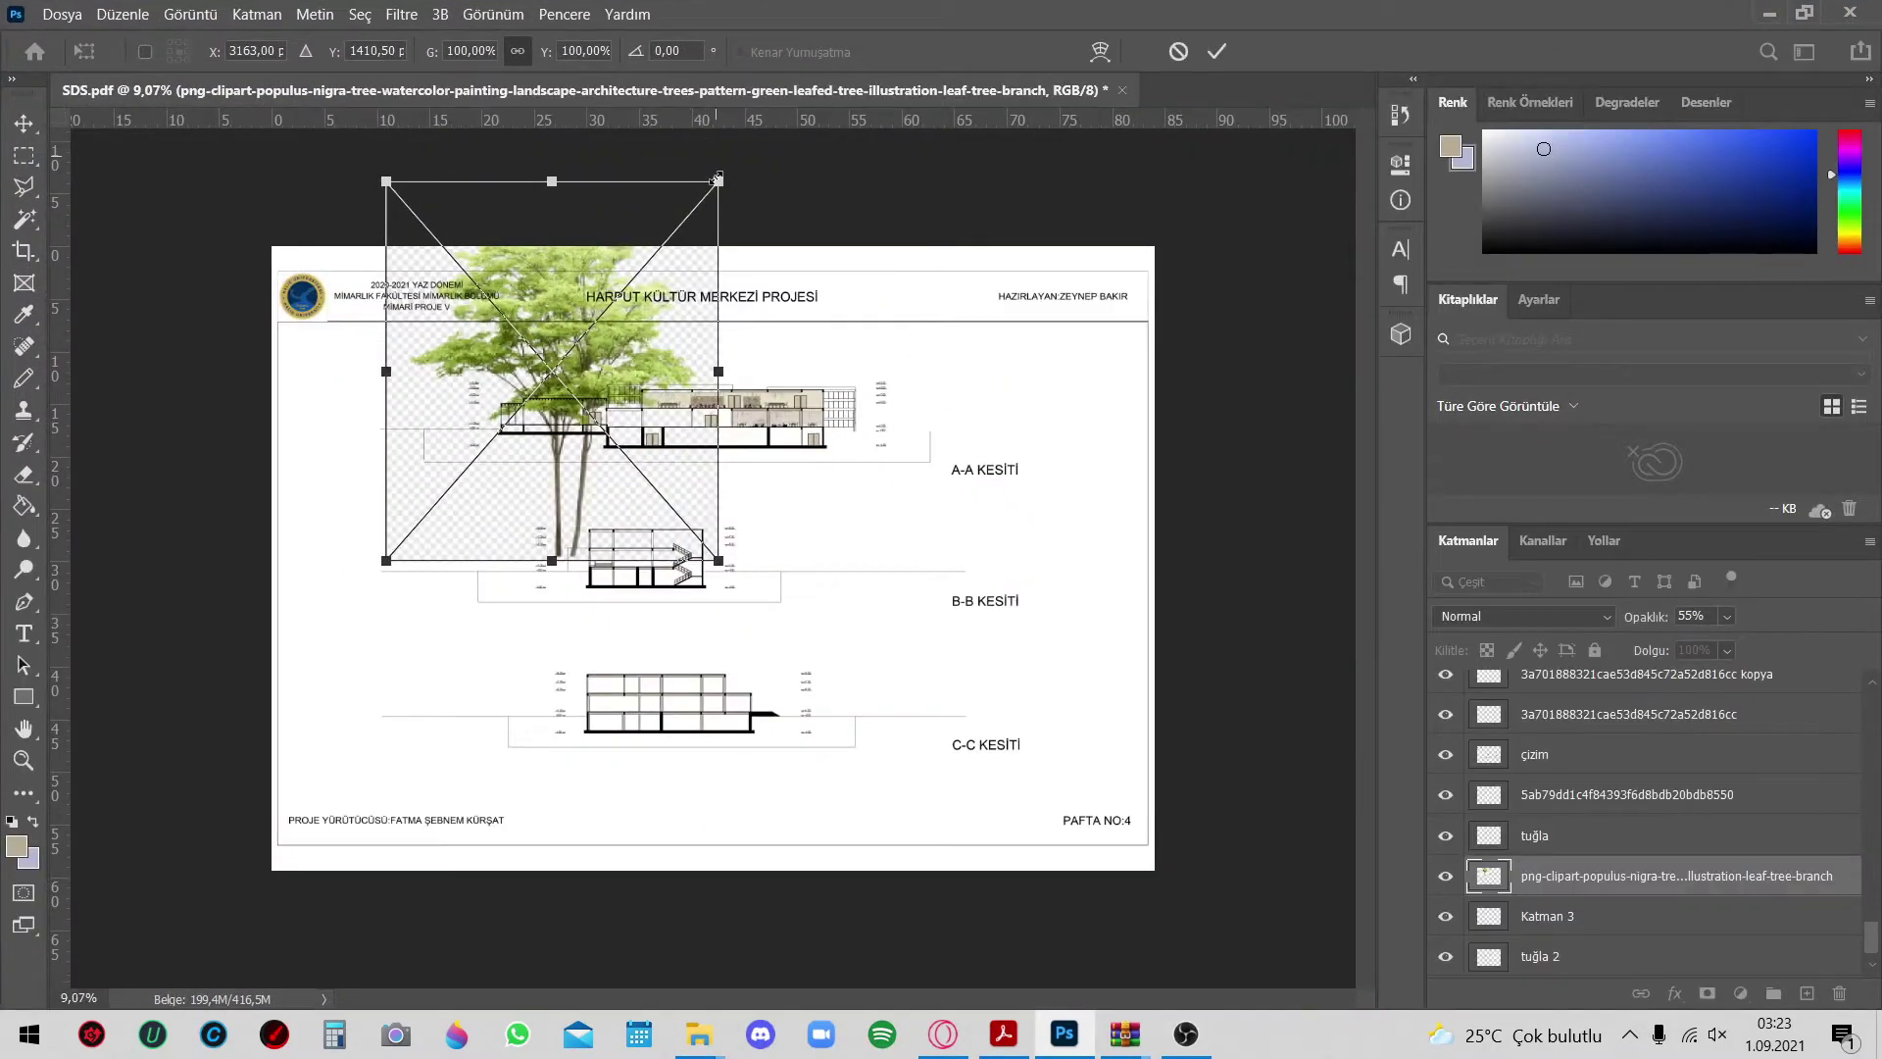
drag(719, 181, 463, 467)
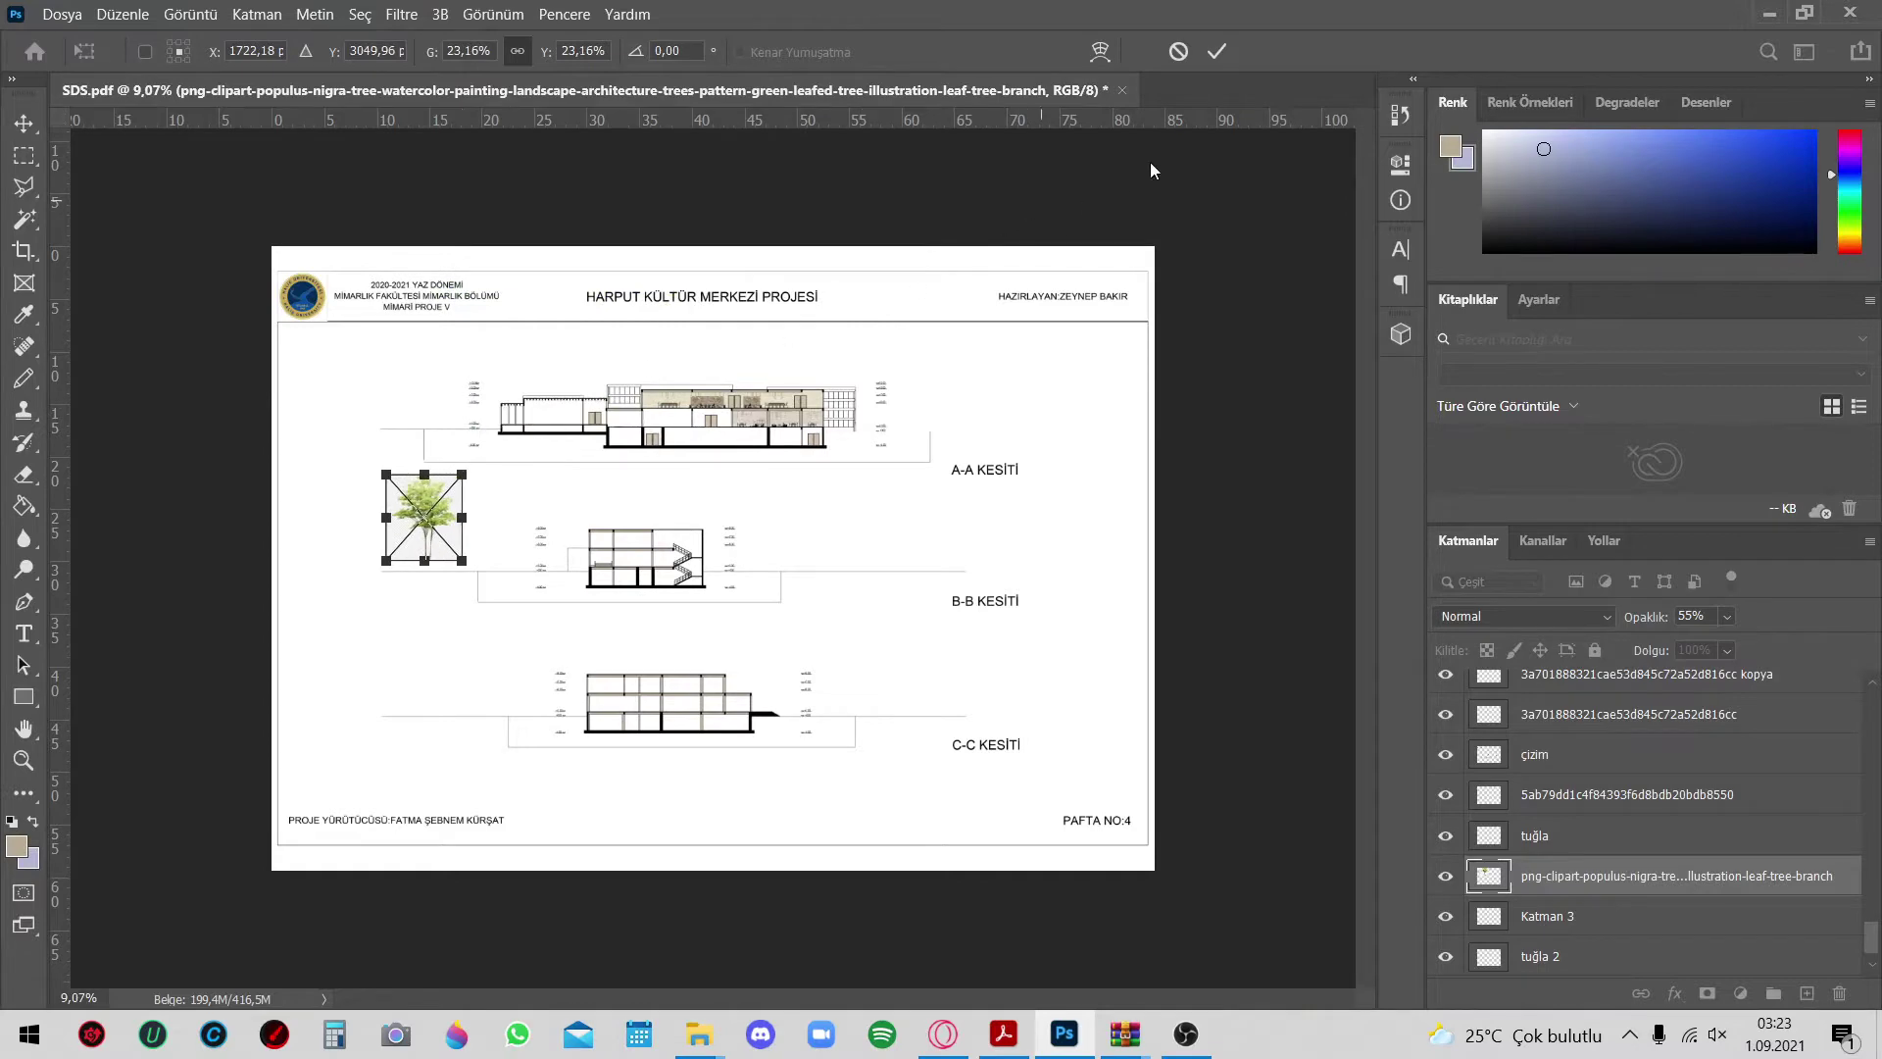
Rasterize the tree layer and delete its Magic Wand-selected background
scroll(474, 540, up, 5)
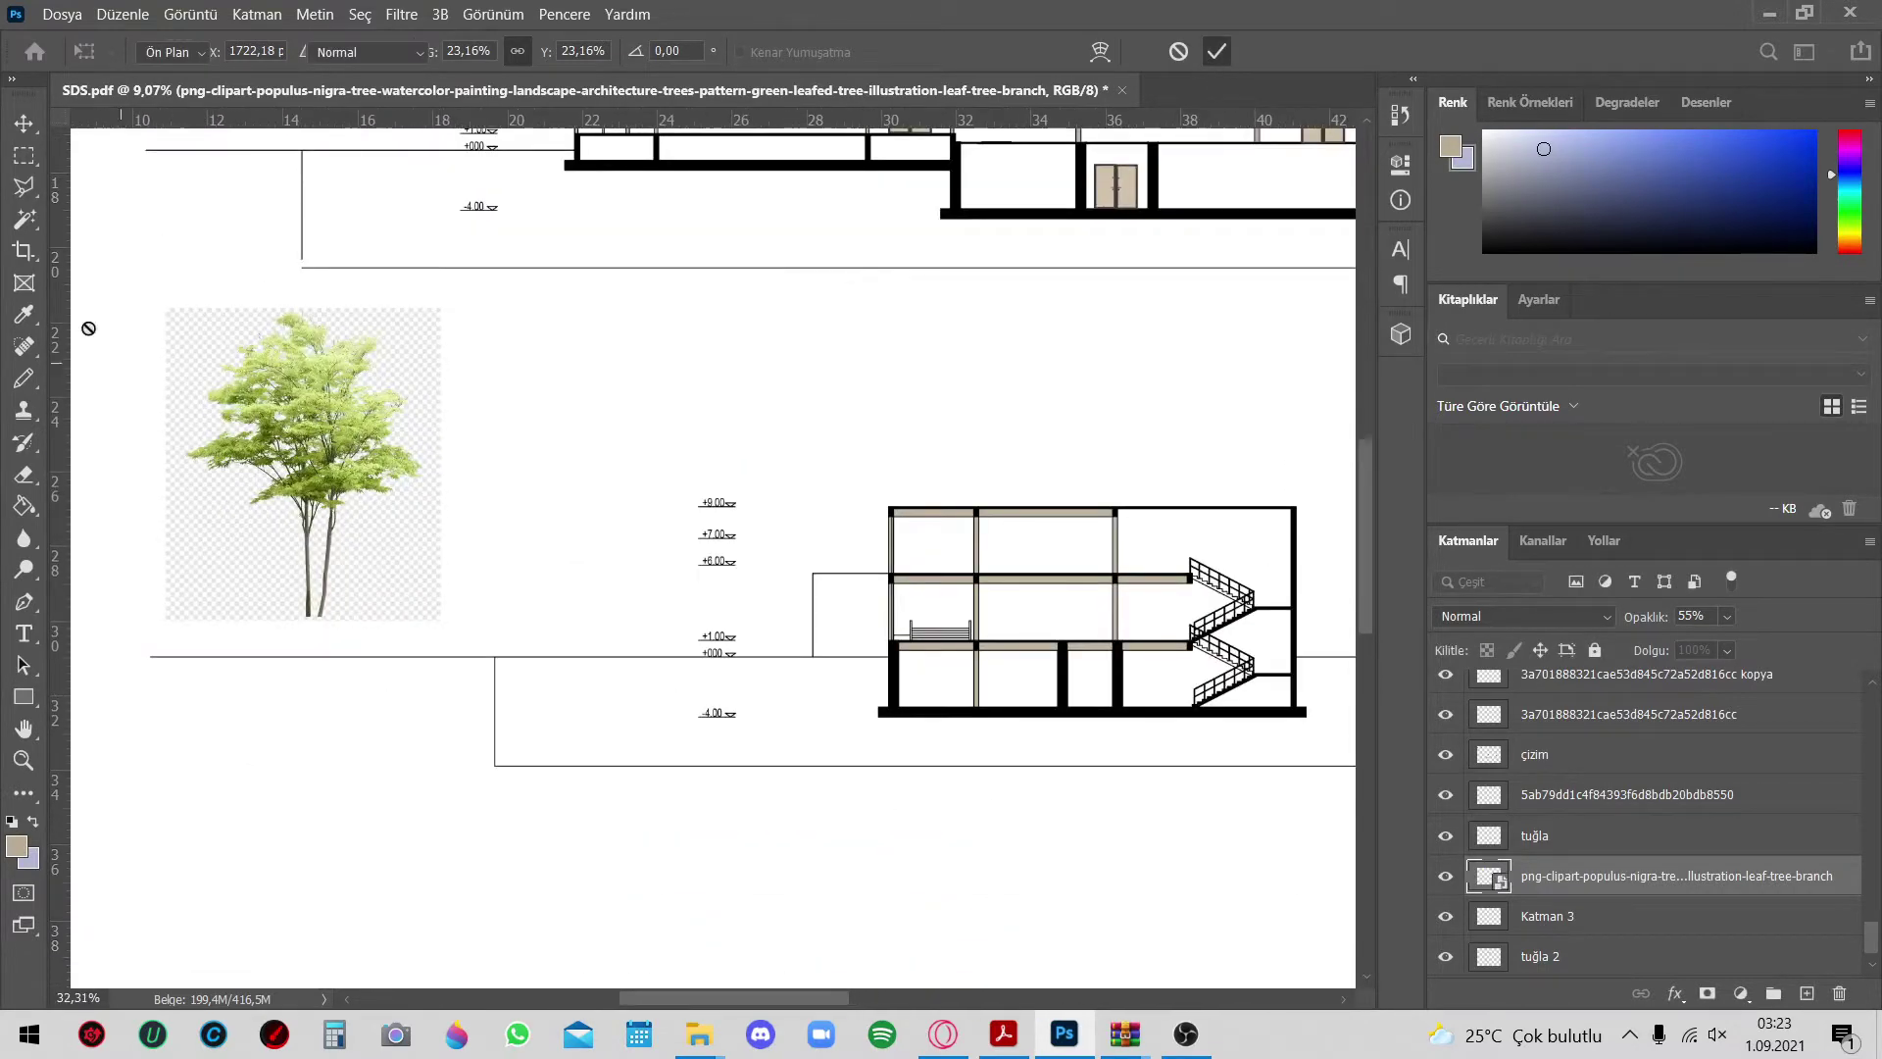
scroll(155, 403, up, 2)
scroll(155, 404, up, 1)
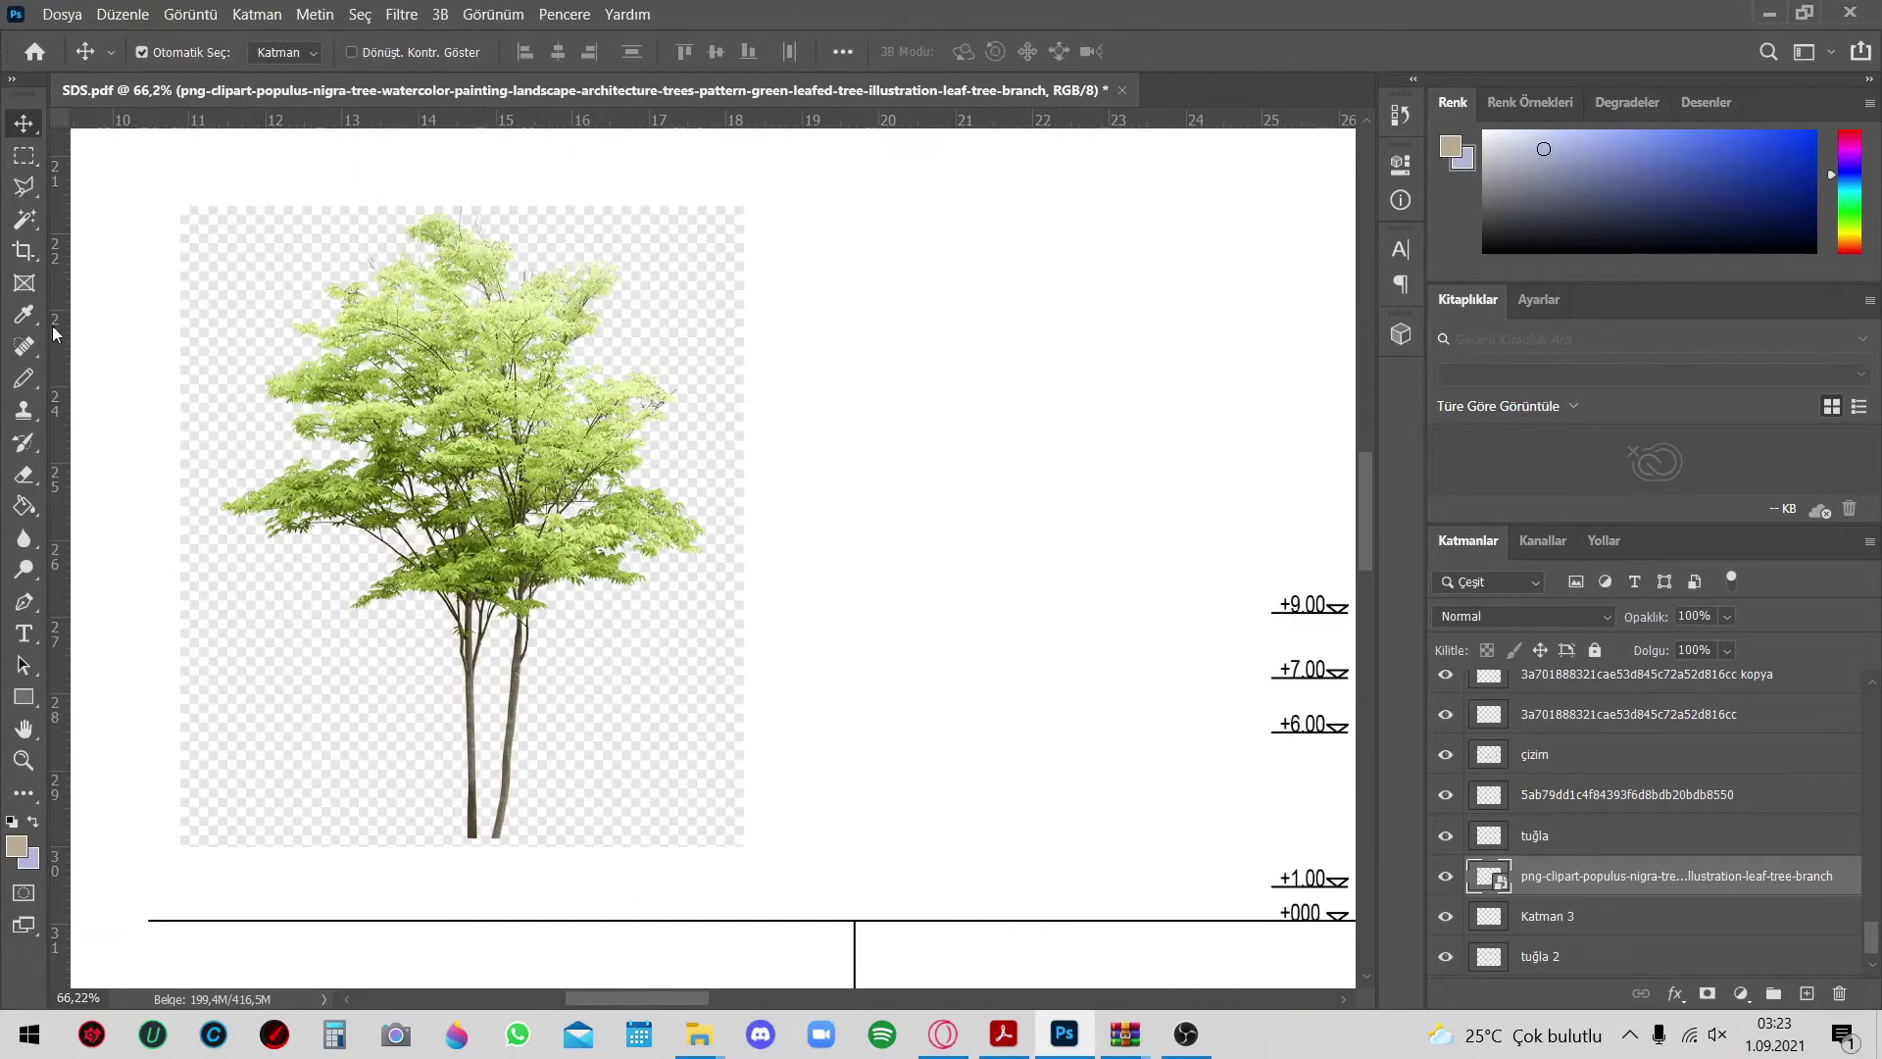
click(218, 385)
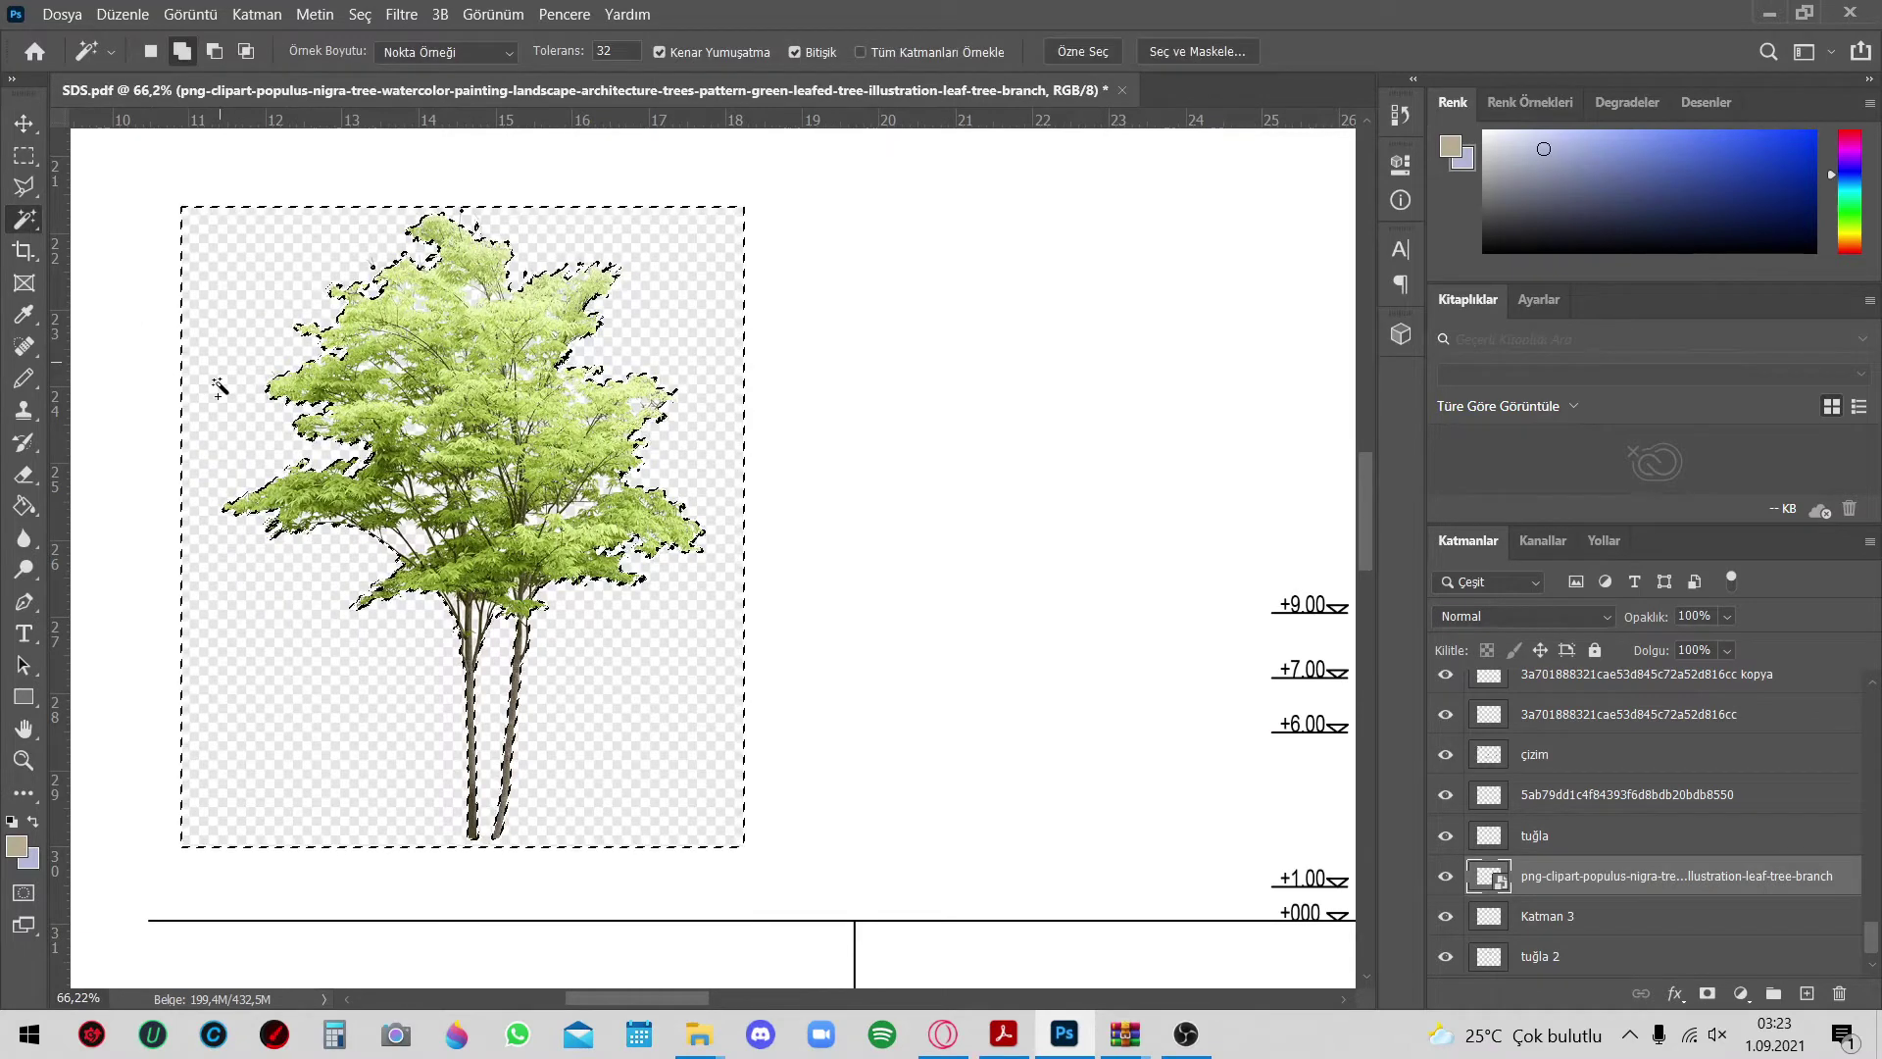
key(Delete)
click(911, 400)
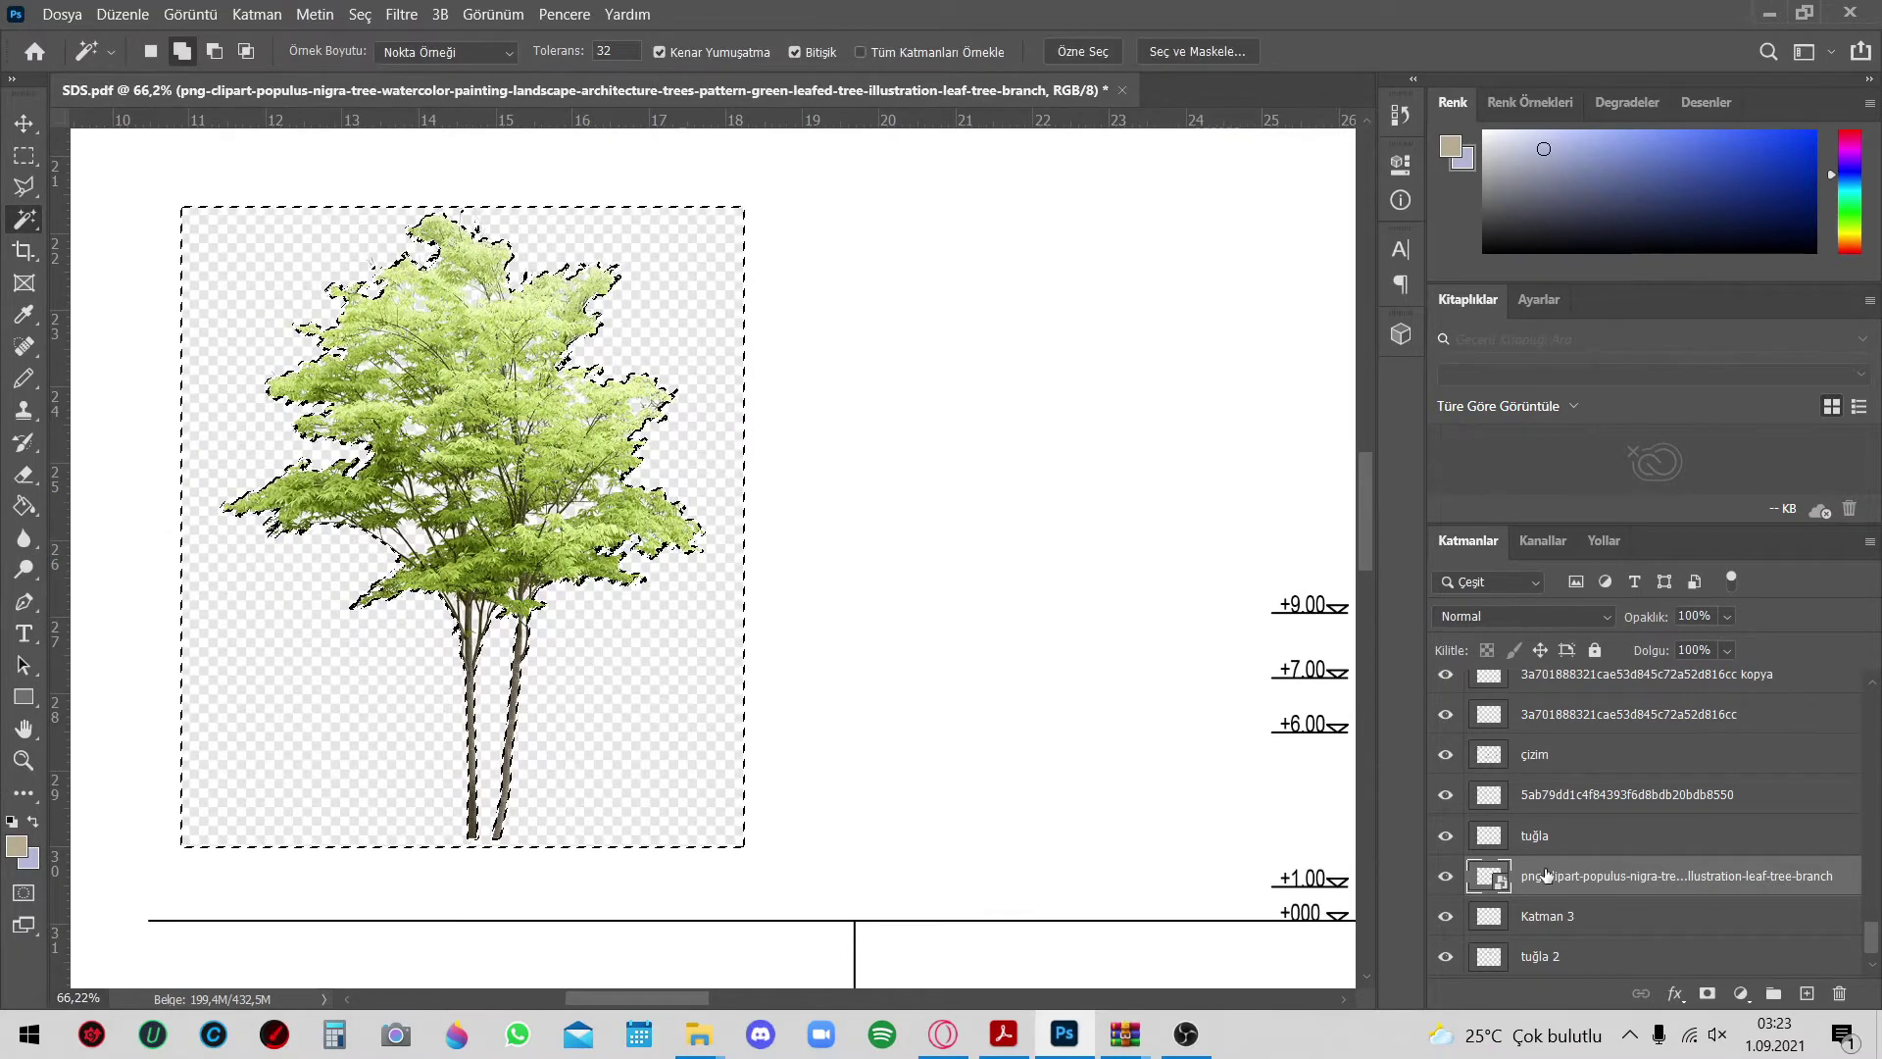
right_click(1546, 875)
click(1632, 432)
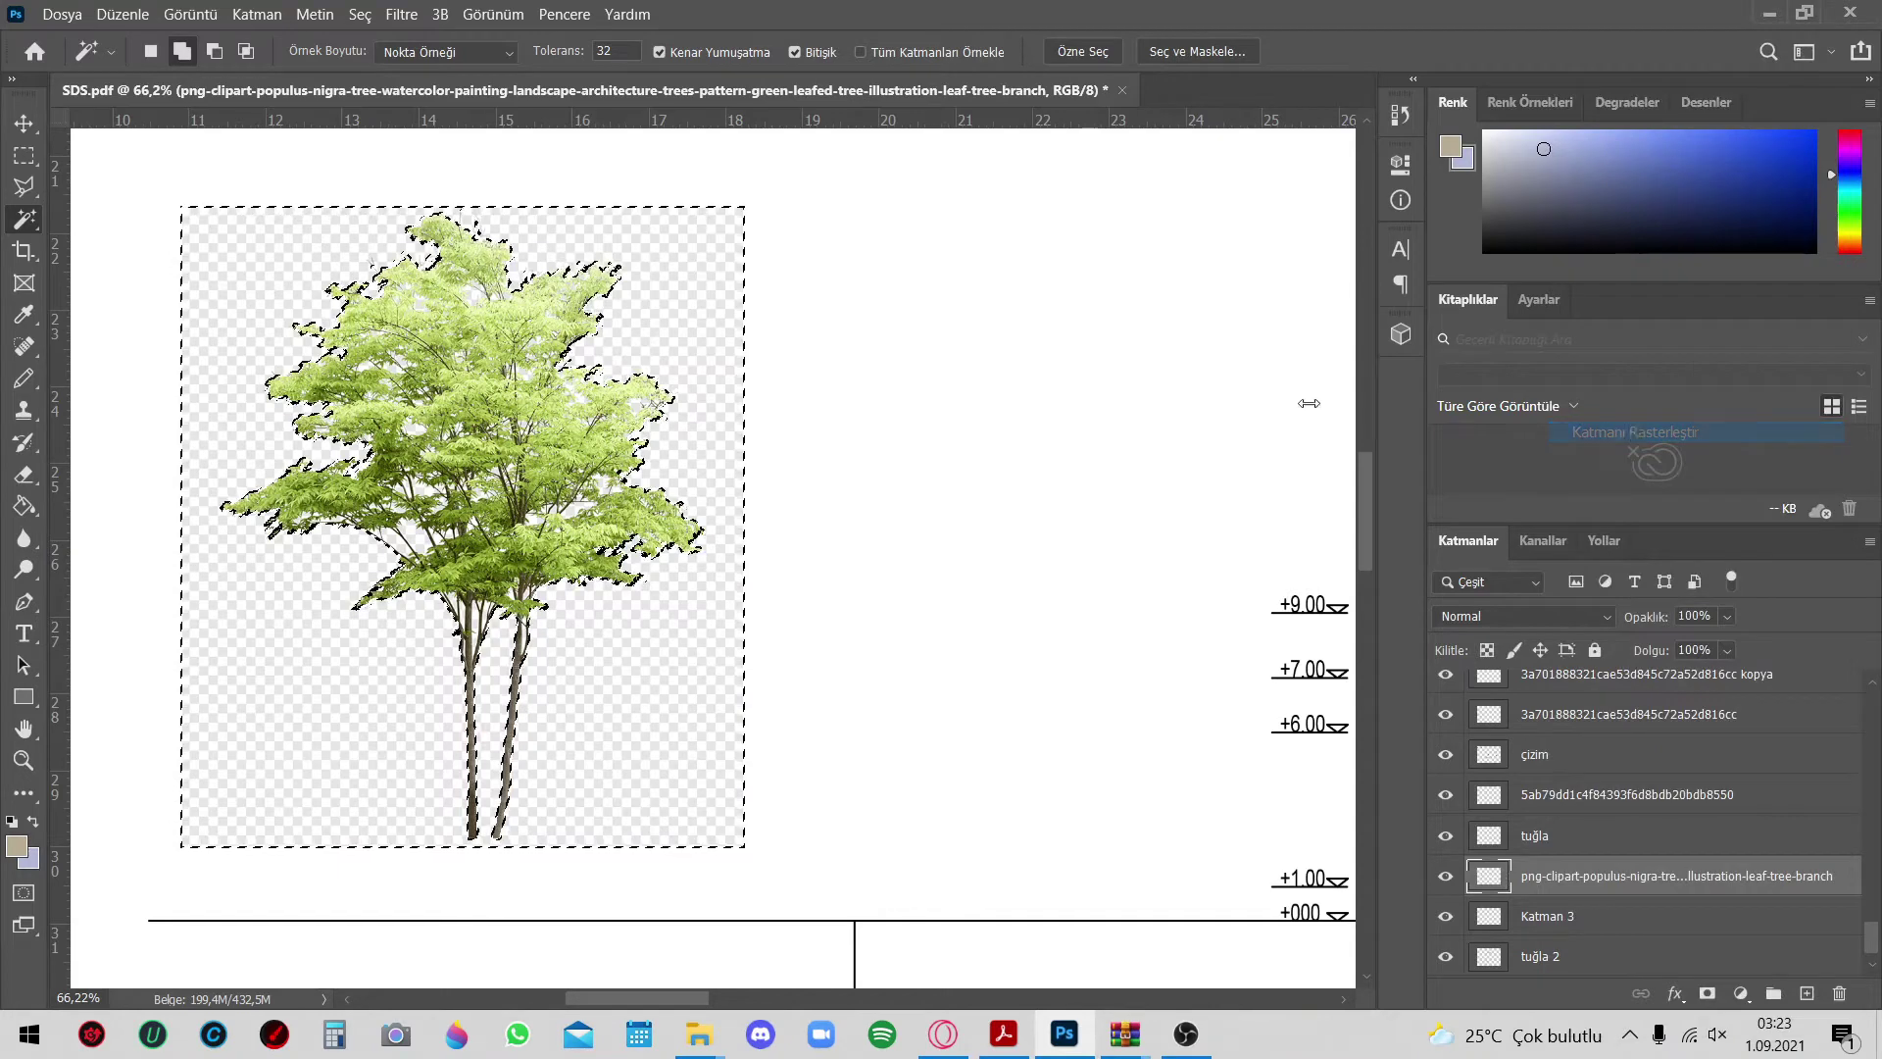
key(Delete)
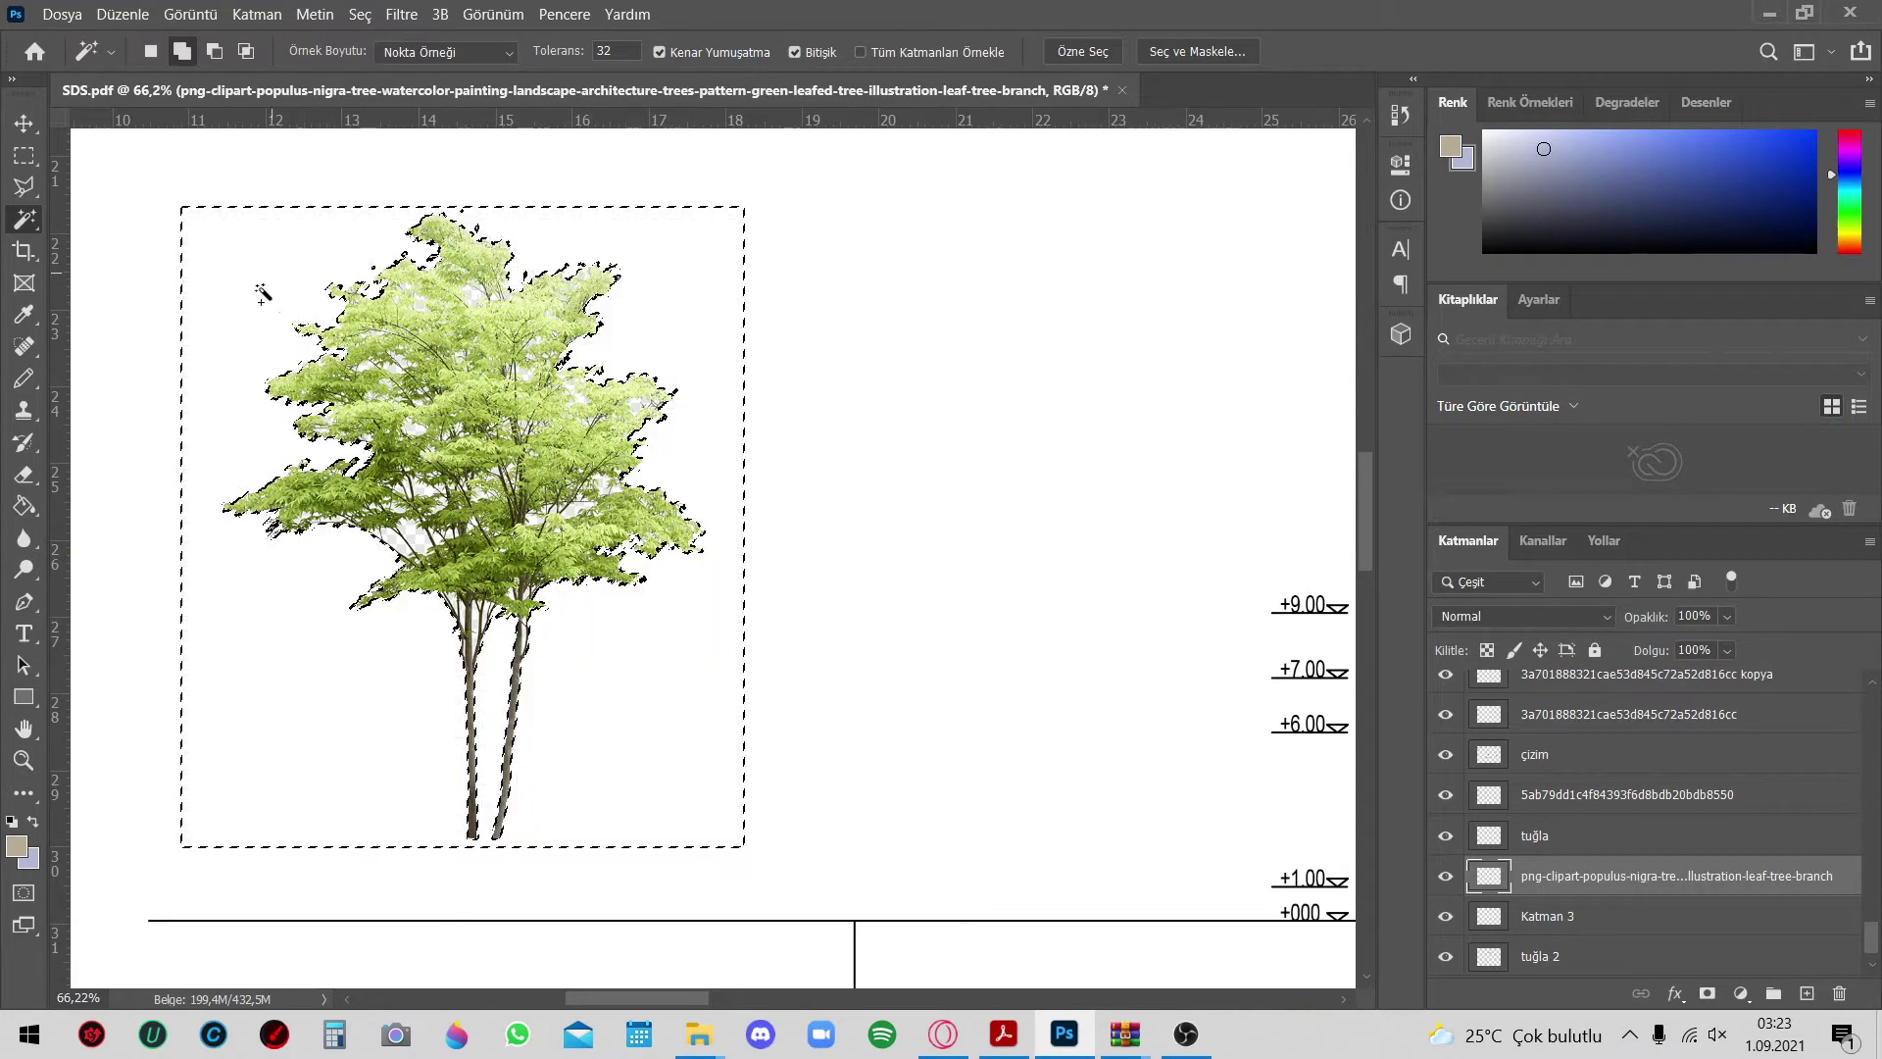
Scale the tree cut-out down to about two-thirds size
click(20, 125)
key(ctrl+t)
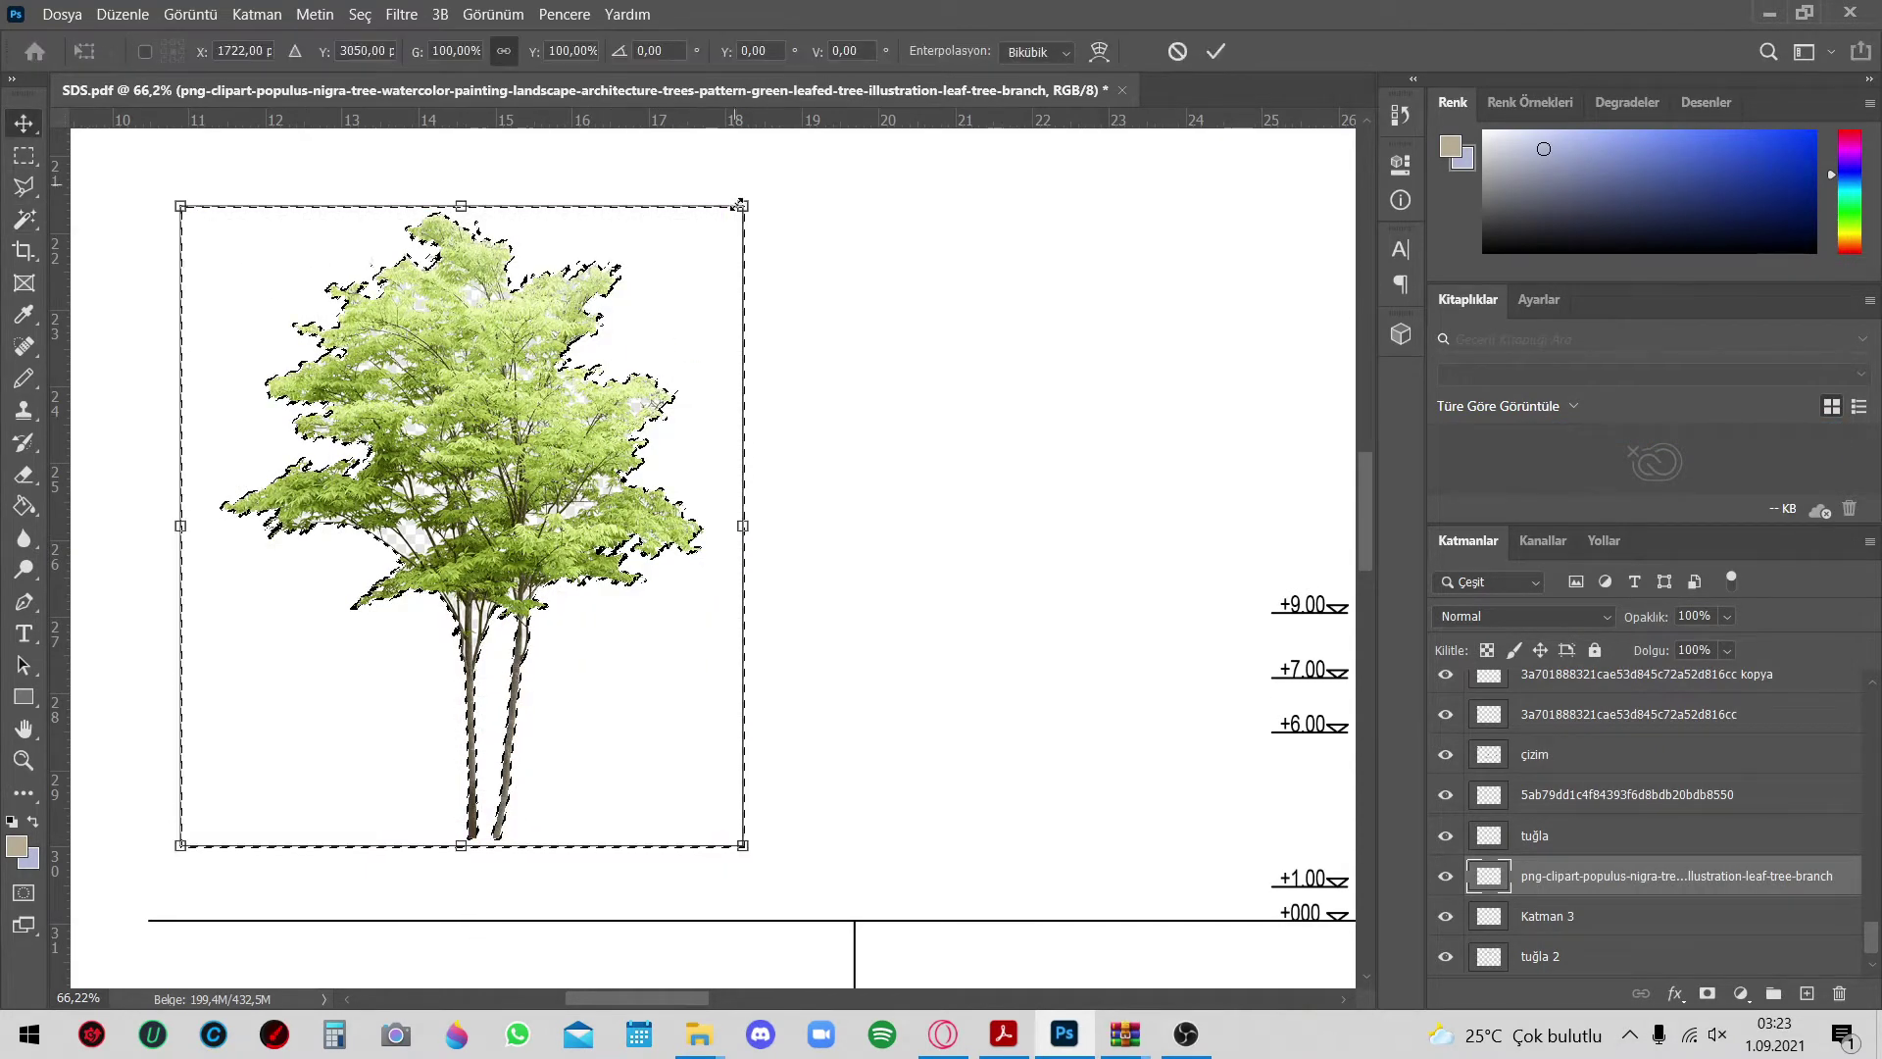
drag(705, 249, 526, 435)
scroll(470, 412, down, 1)
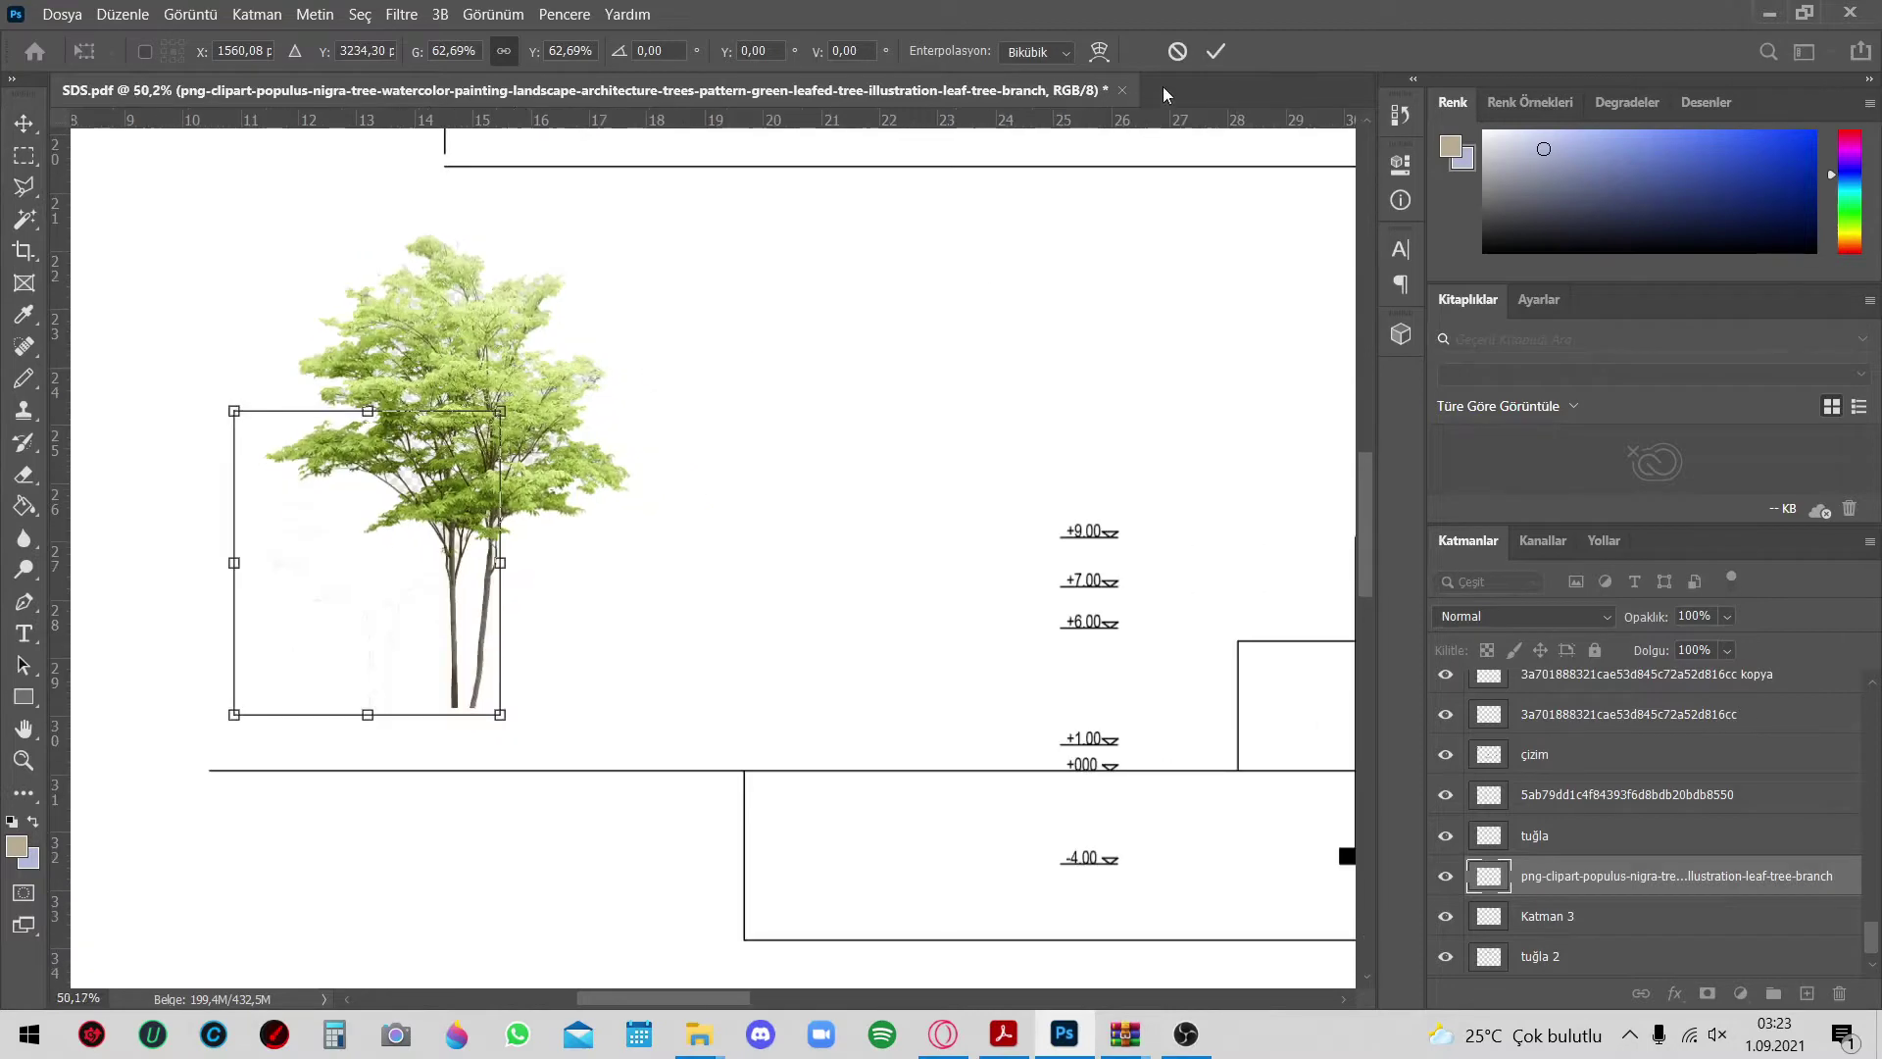
click(1214, 59)
scroll(324, 490, down, 3)
scroll(324, 451, up, 1)
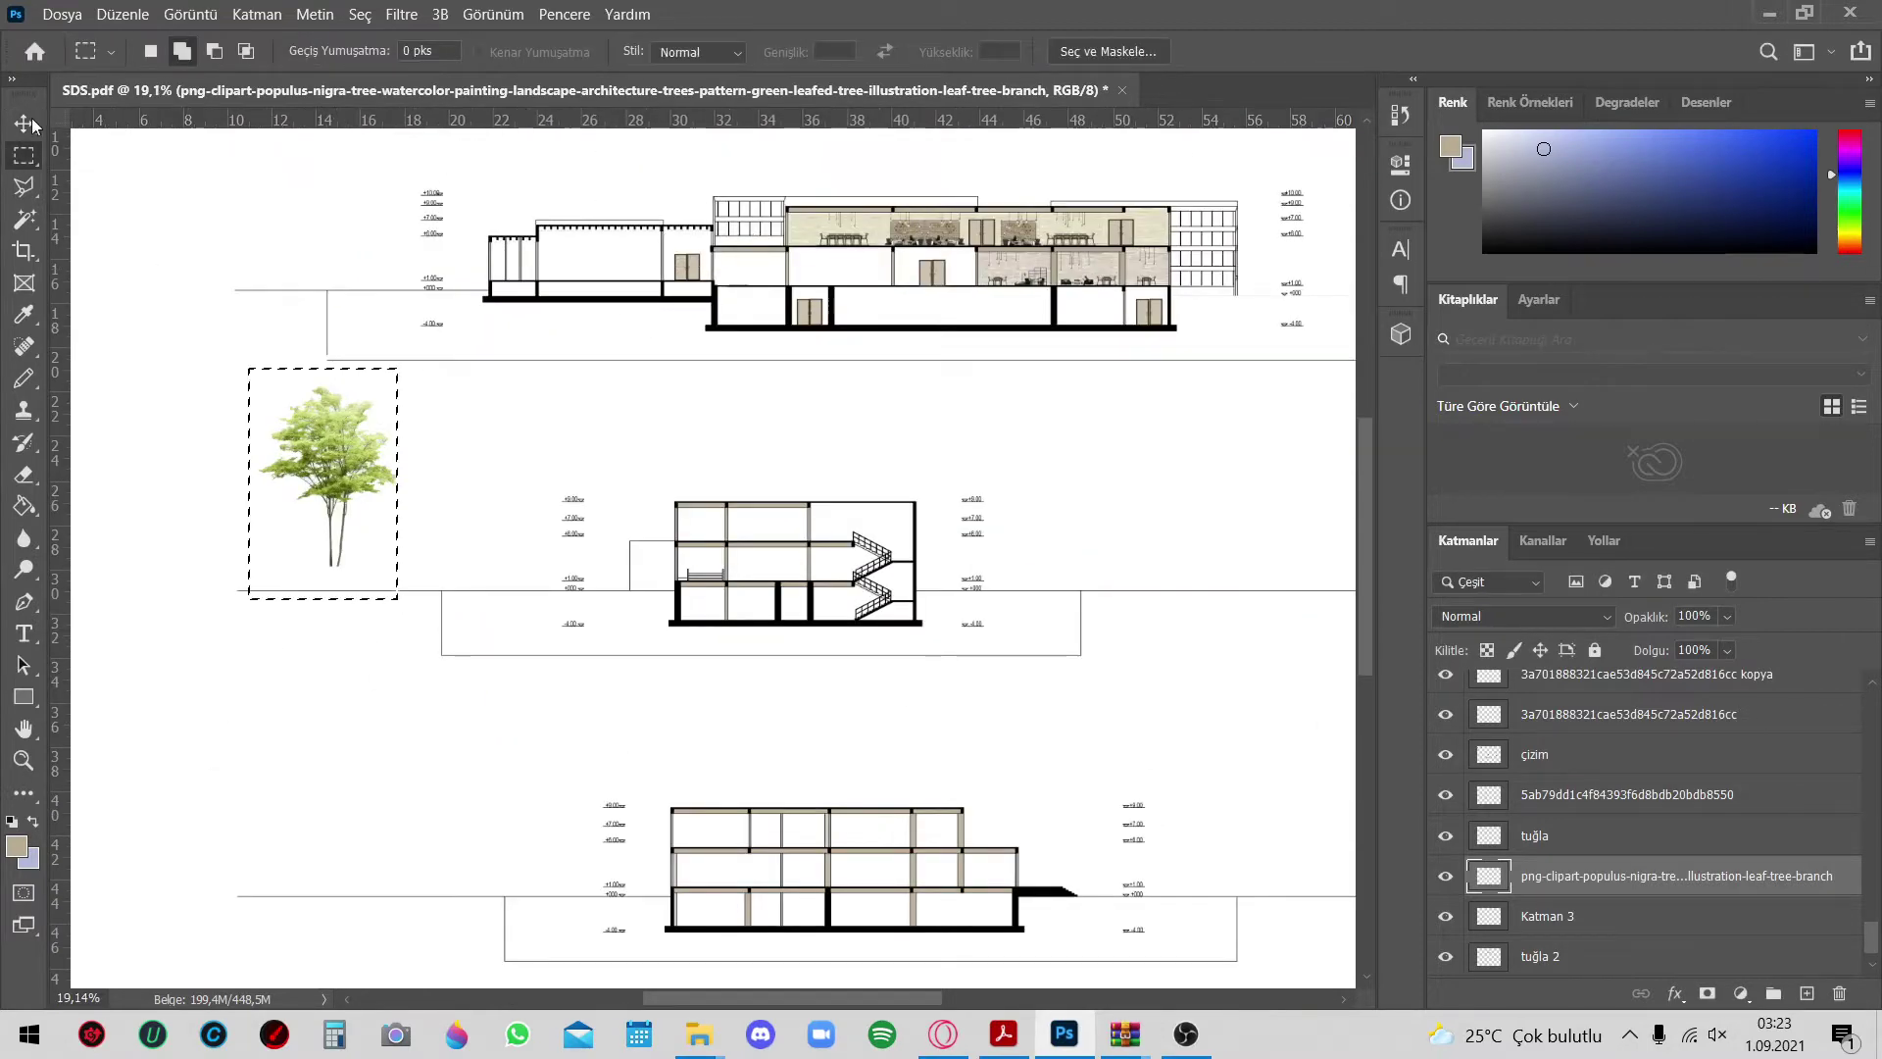
Shrink the tree further and stand it on the section's middle floor
drag(323, 481, 716, 294)
scroll(764, 324, up, 2)
key(ctrl+t)
drag(813, 490, 481, 542)
scroll(480, 542, down, 3)
drag(1260, 156, 558, 630)
key(Return)
scroll(571, 480, up, 3)
key(ctrl+z)
drag(1078, 235, 503, 530)
Enable auto-select of layers and add a new empty layer 'Katman 4'
click(142, 52)
scroll(602, 606, up, 3)
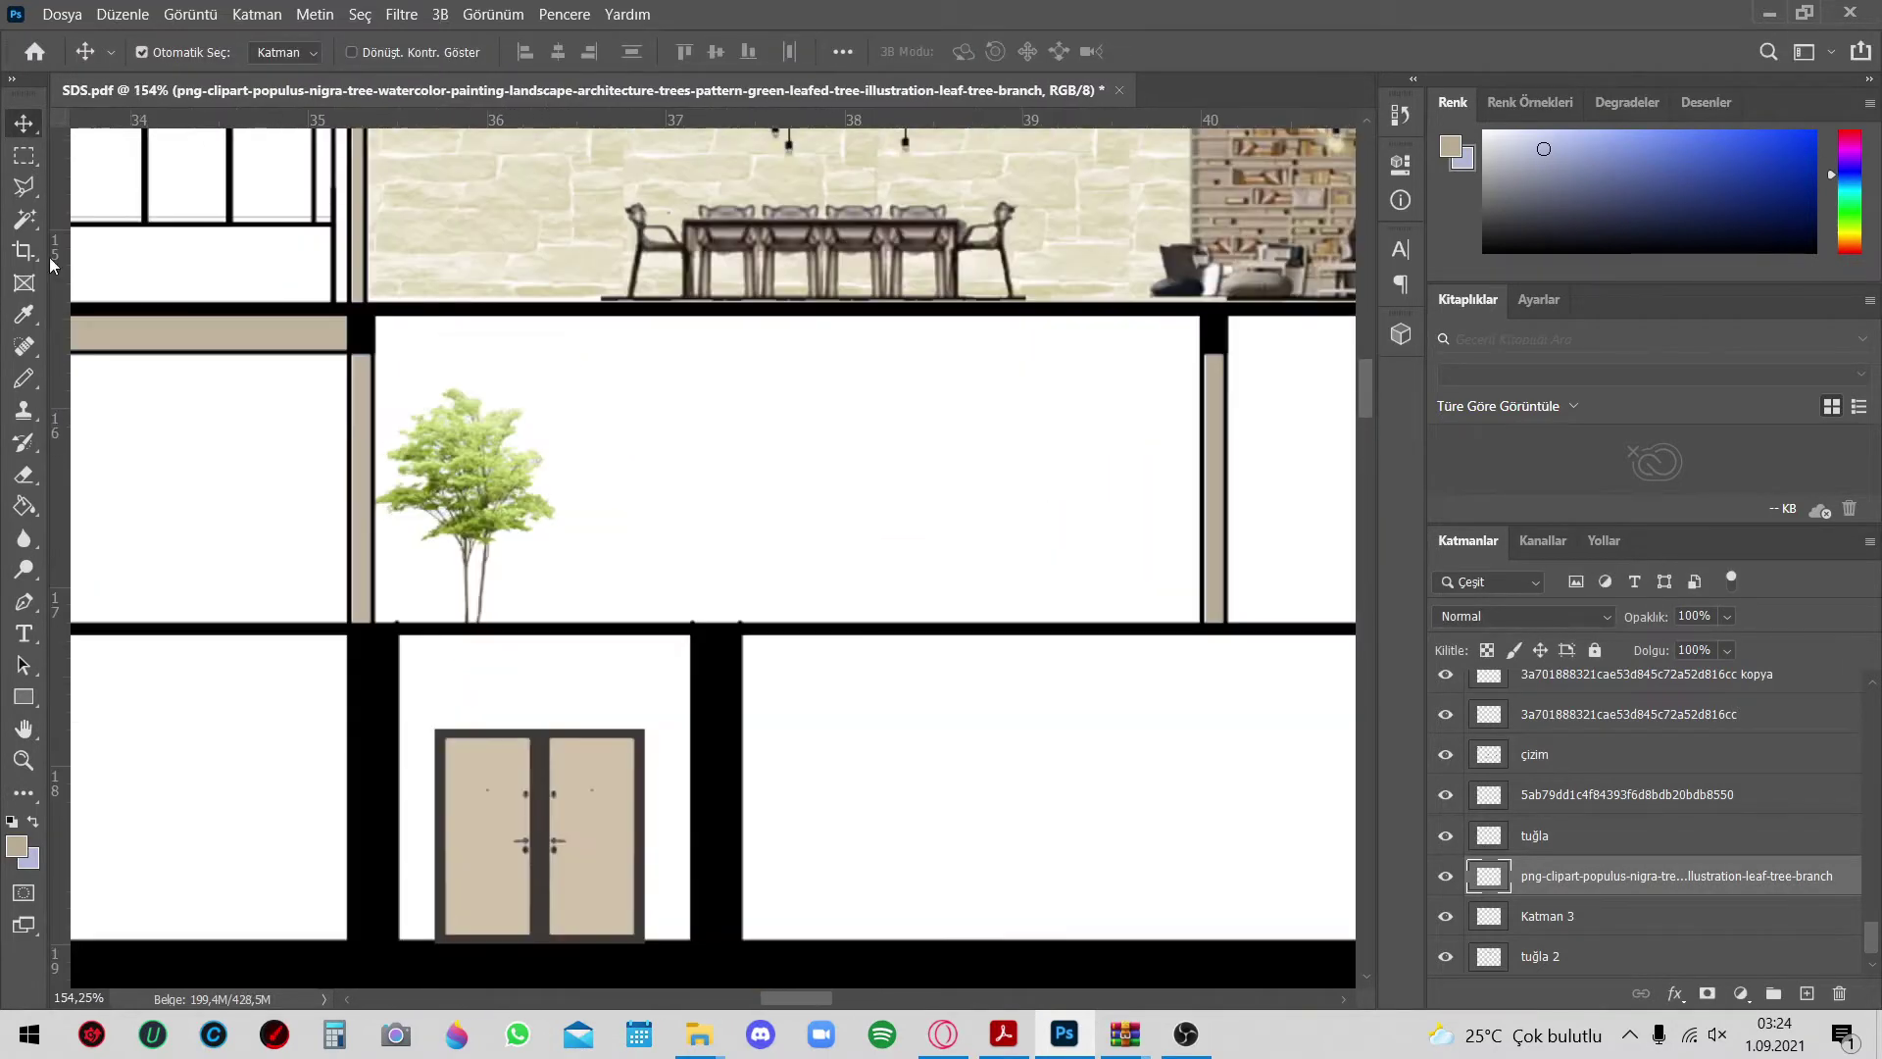
key(ctrl+shift+alt+n)
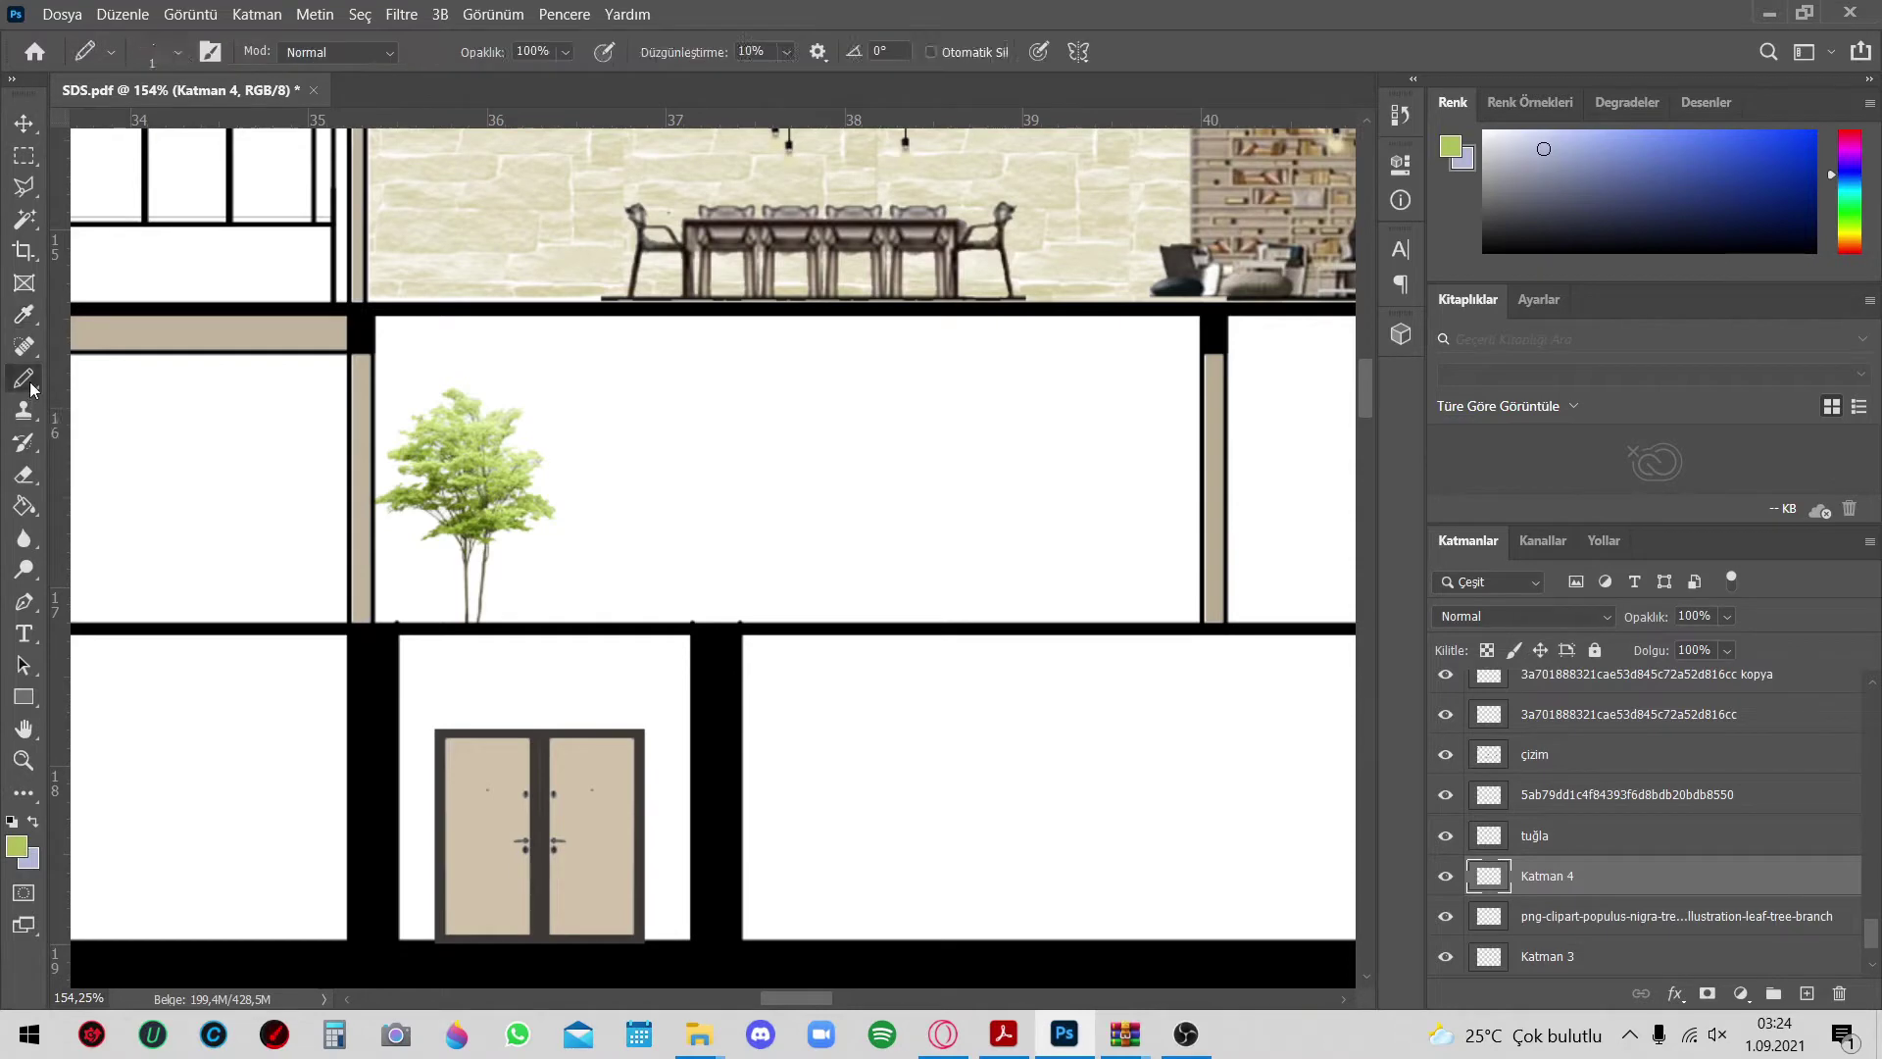
Select the Brush tool with the LB_10 grass brush
key(shift+b)
click(178, 52)
scroll(172, 362, down, 3)
click(172, 294)
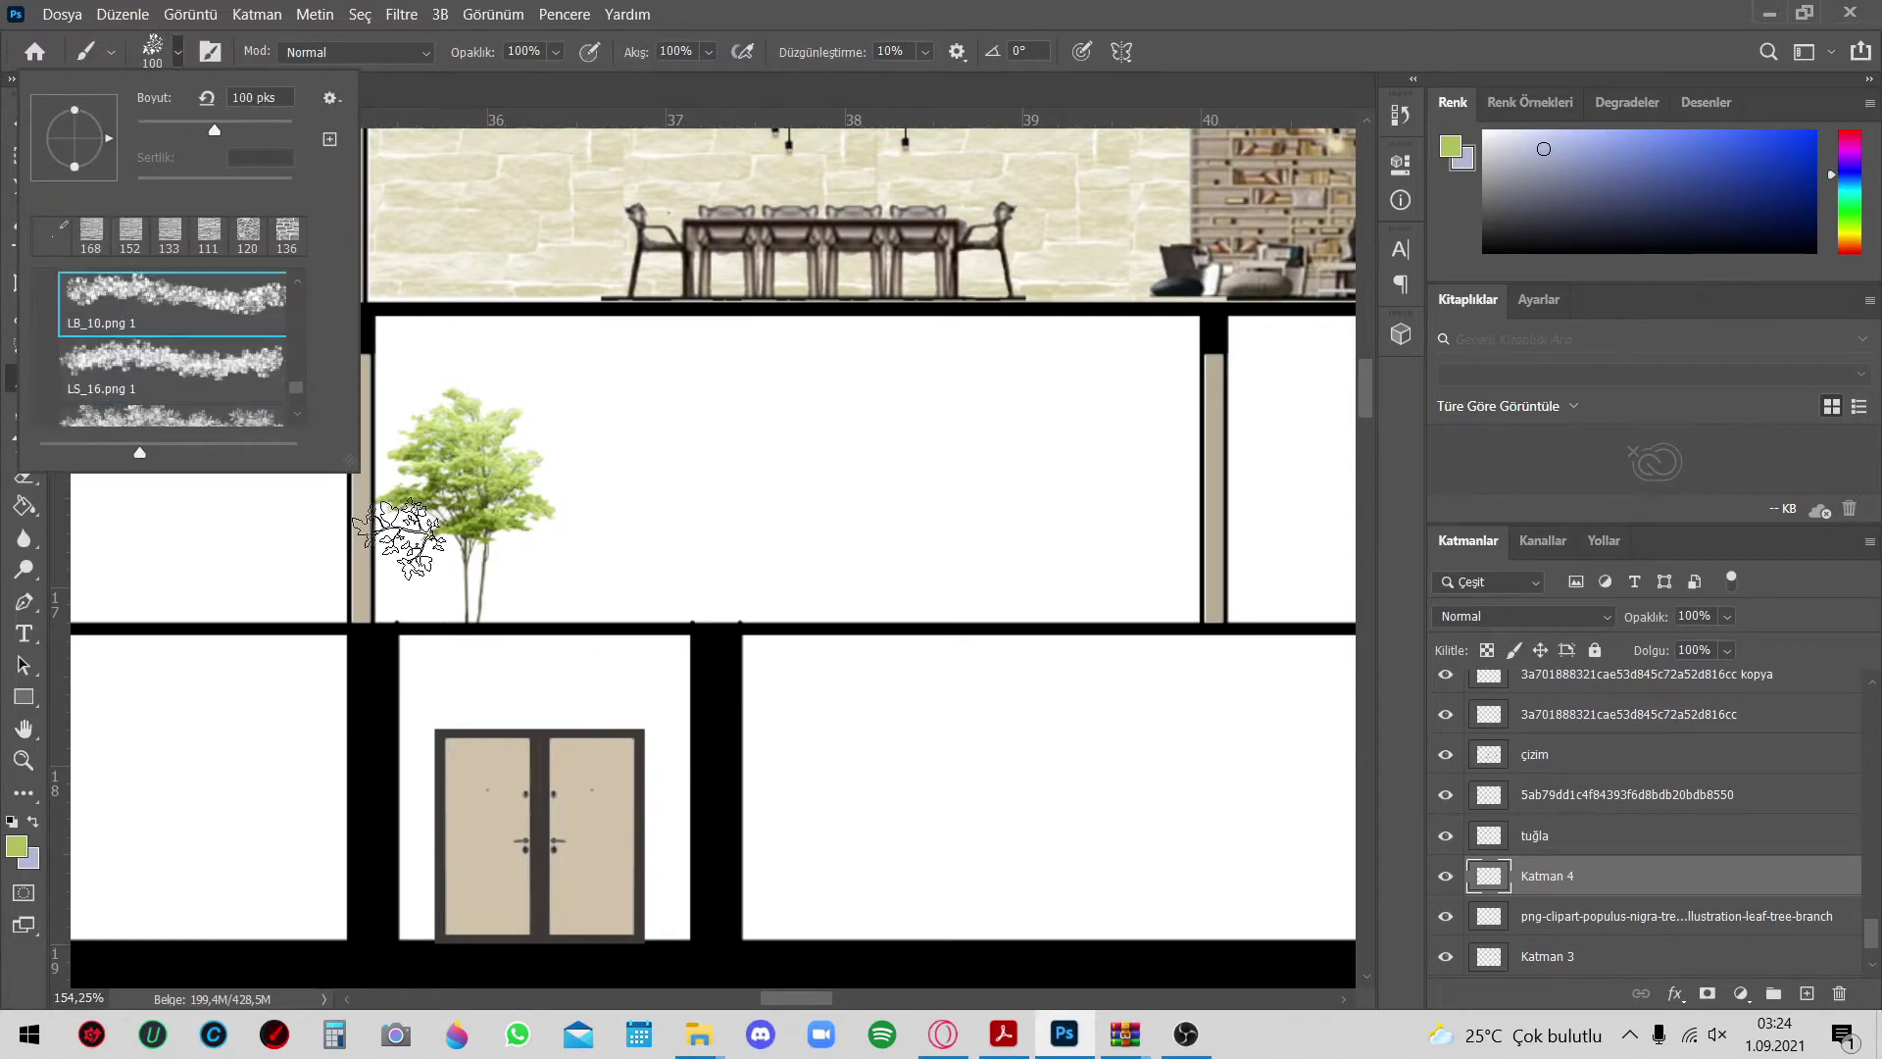
scroll(490, 598, up, 3)
scroll(510, 588, up, 3)
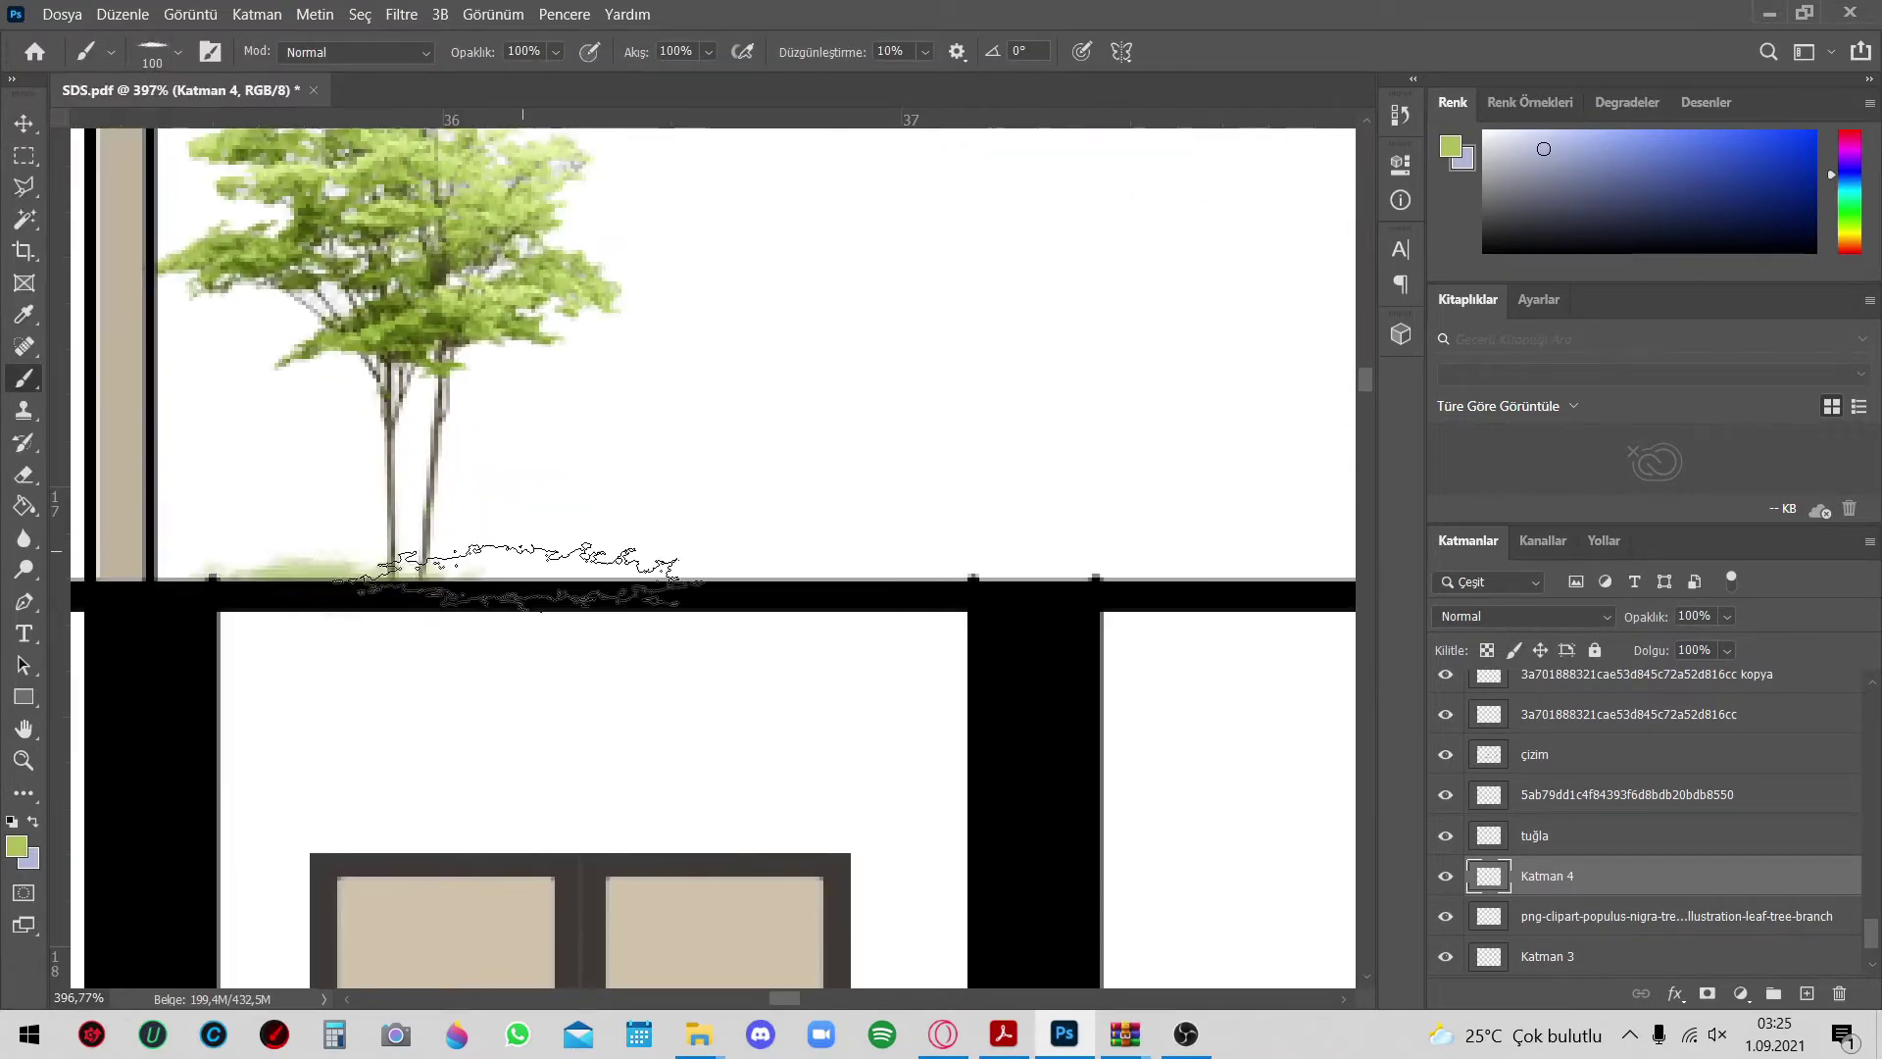
Magic Wand the room area and paint green grass along its floor
key(w)
click(760, 520)
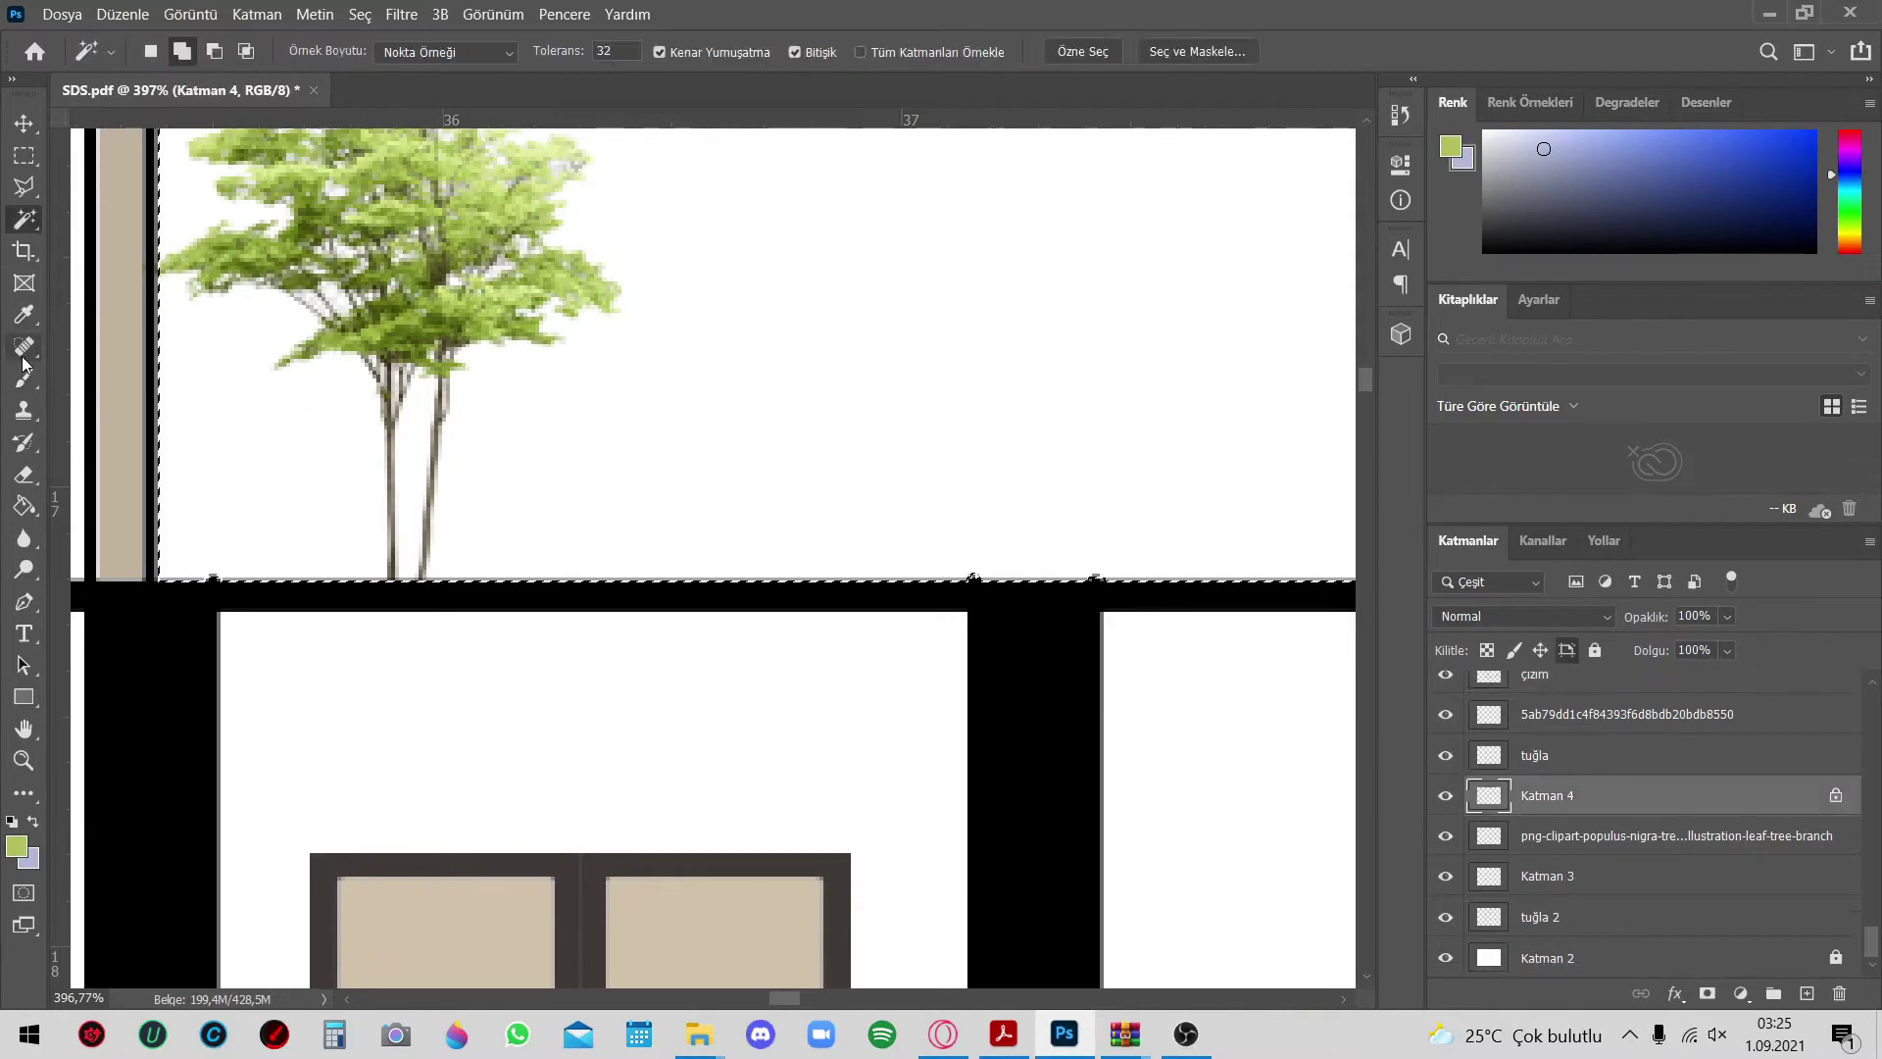
key(b)
drag(441, 584, 312, 591)
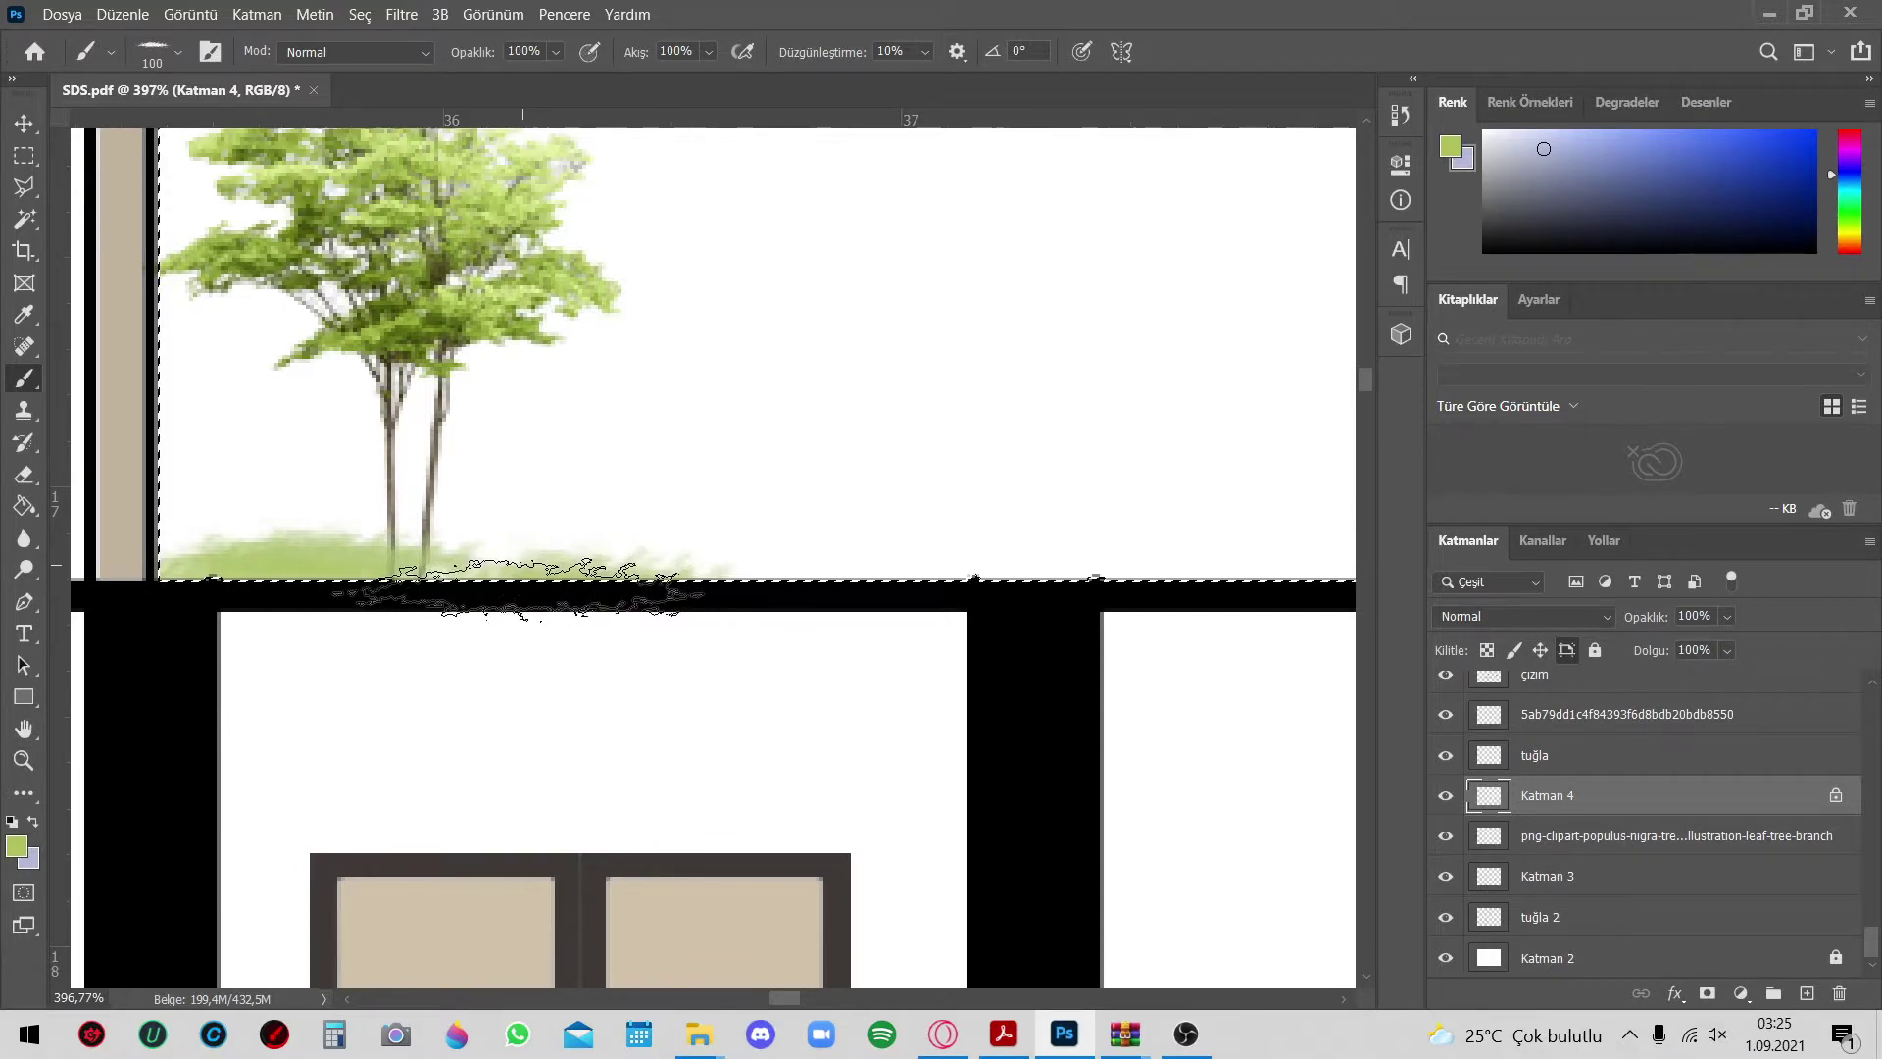
scroll(510, 623, down, 3)
scroll(352, 607, up, 1)
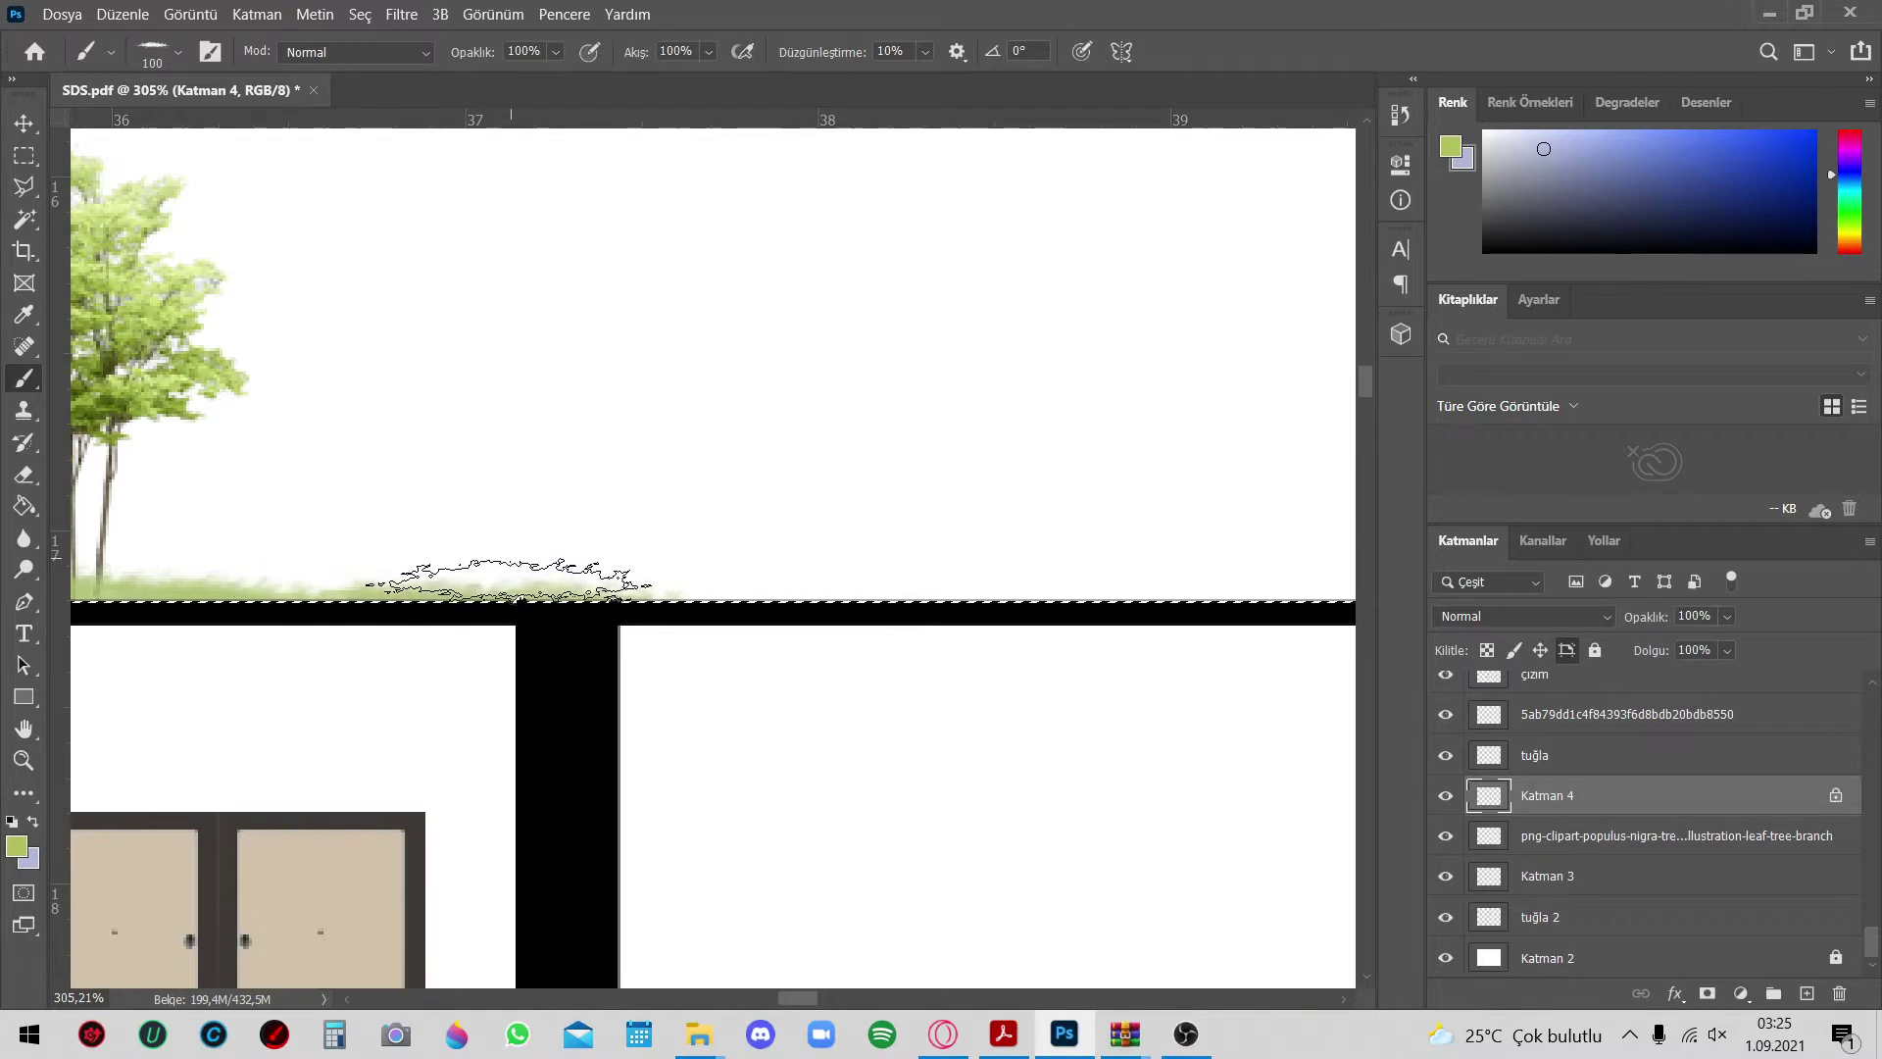
click(522, 538)
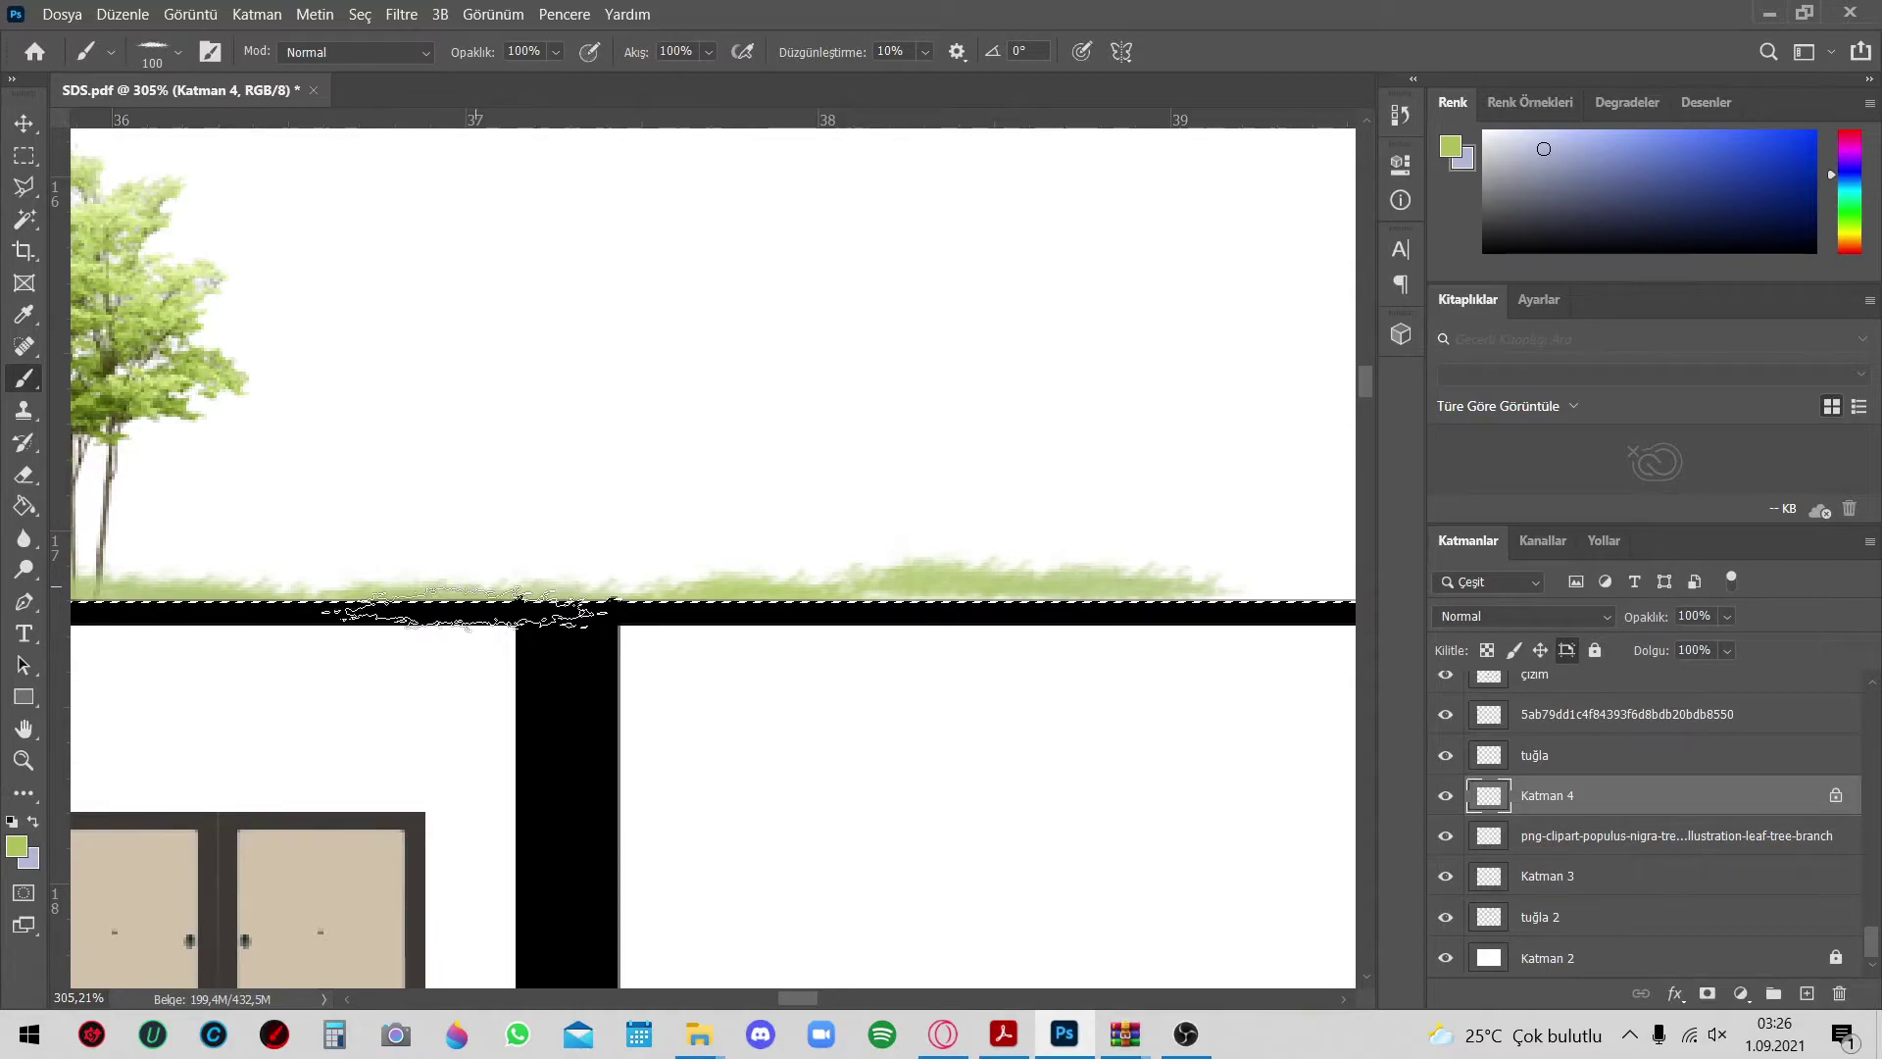
scroll(712, 549, up, 3)
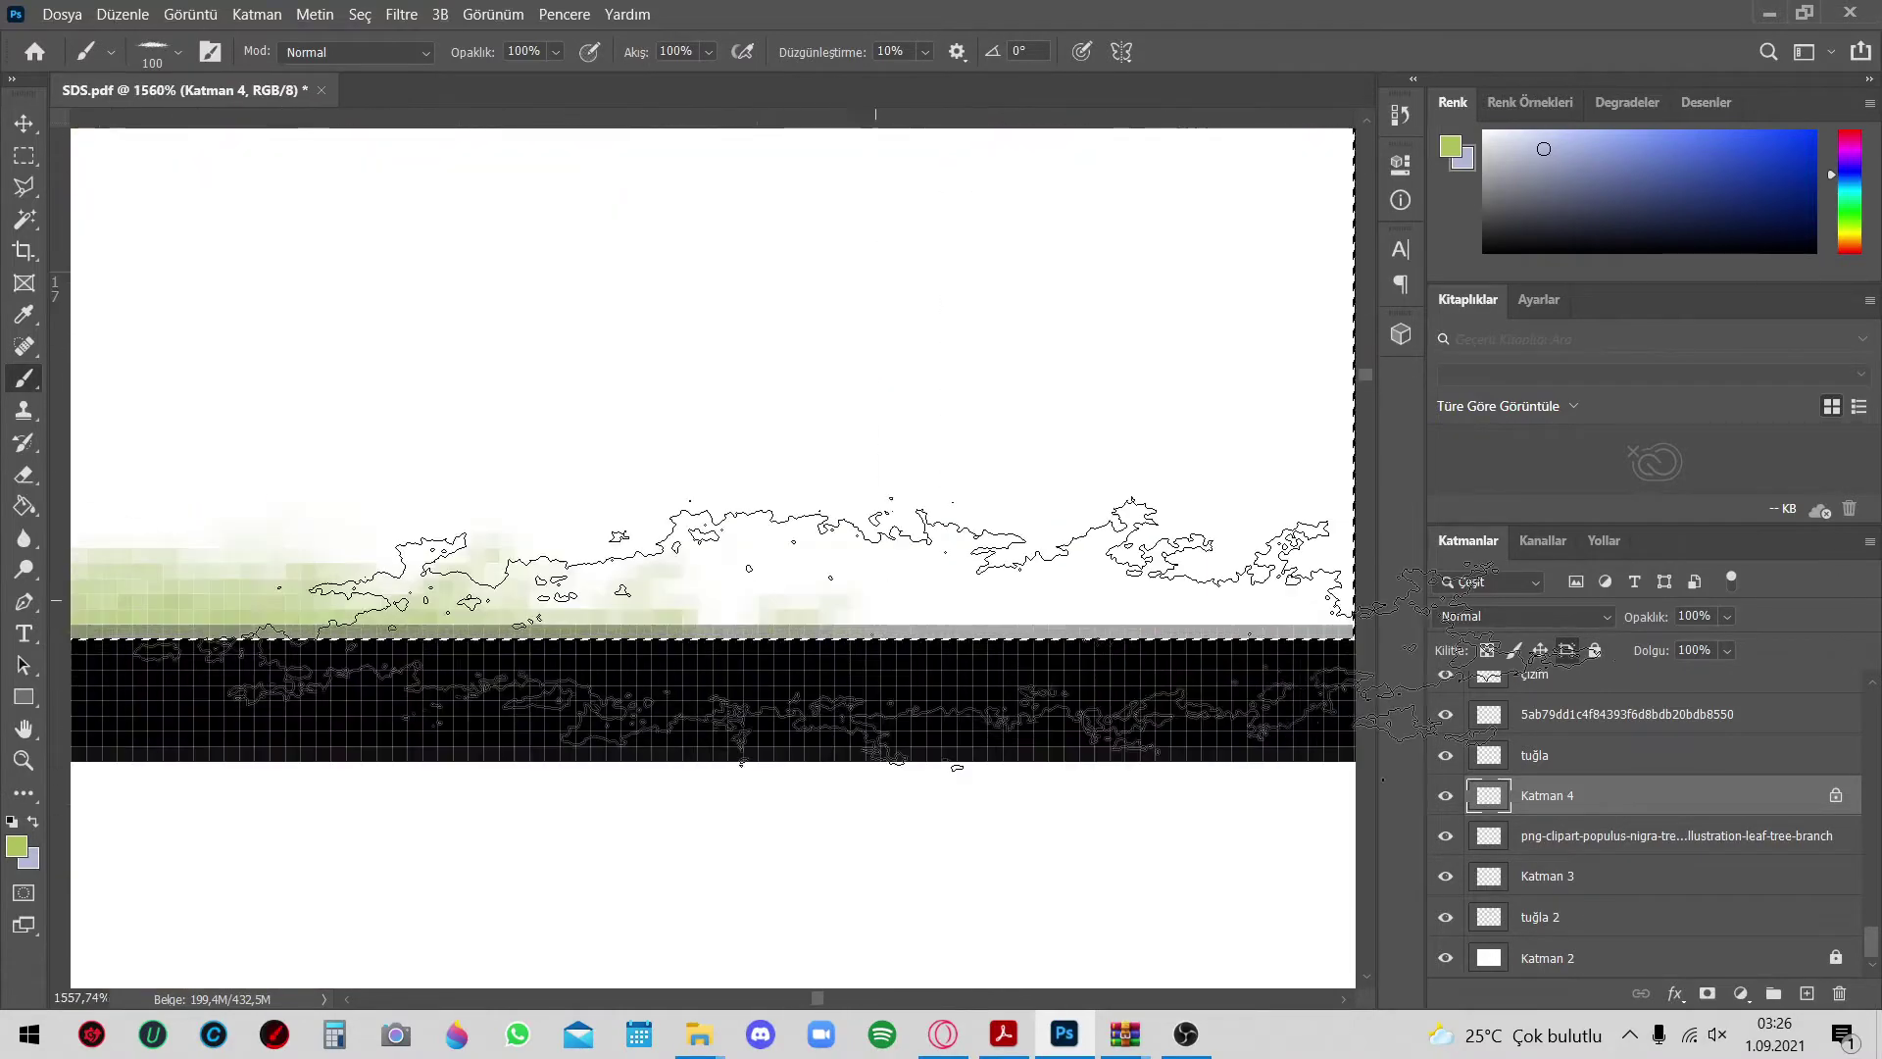
scroll(460, 676, down, 3)
scroll(460, 676, down, 5)
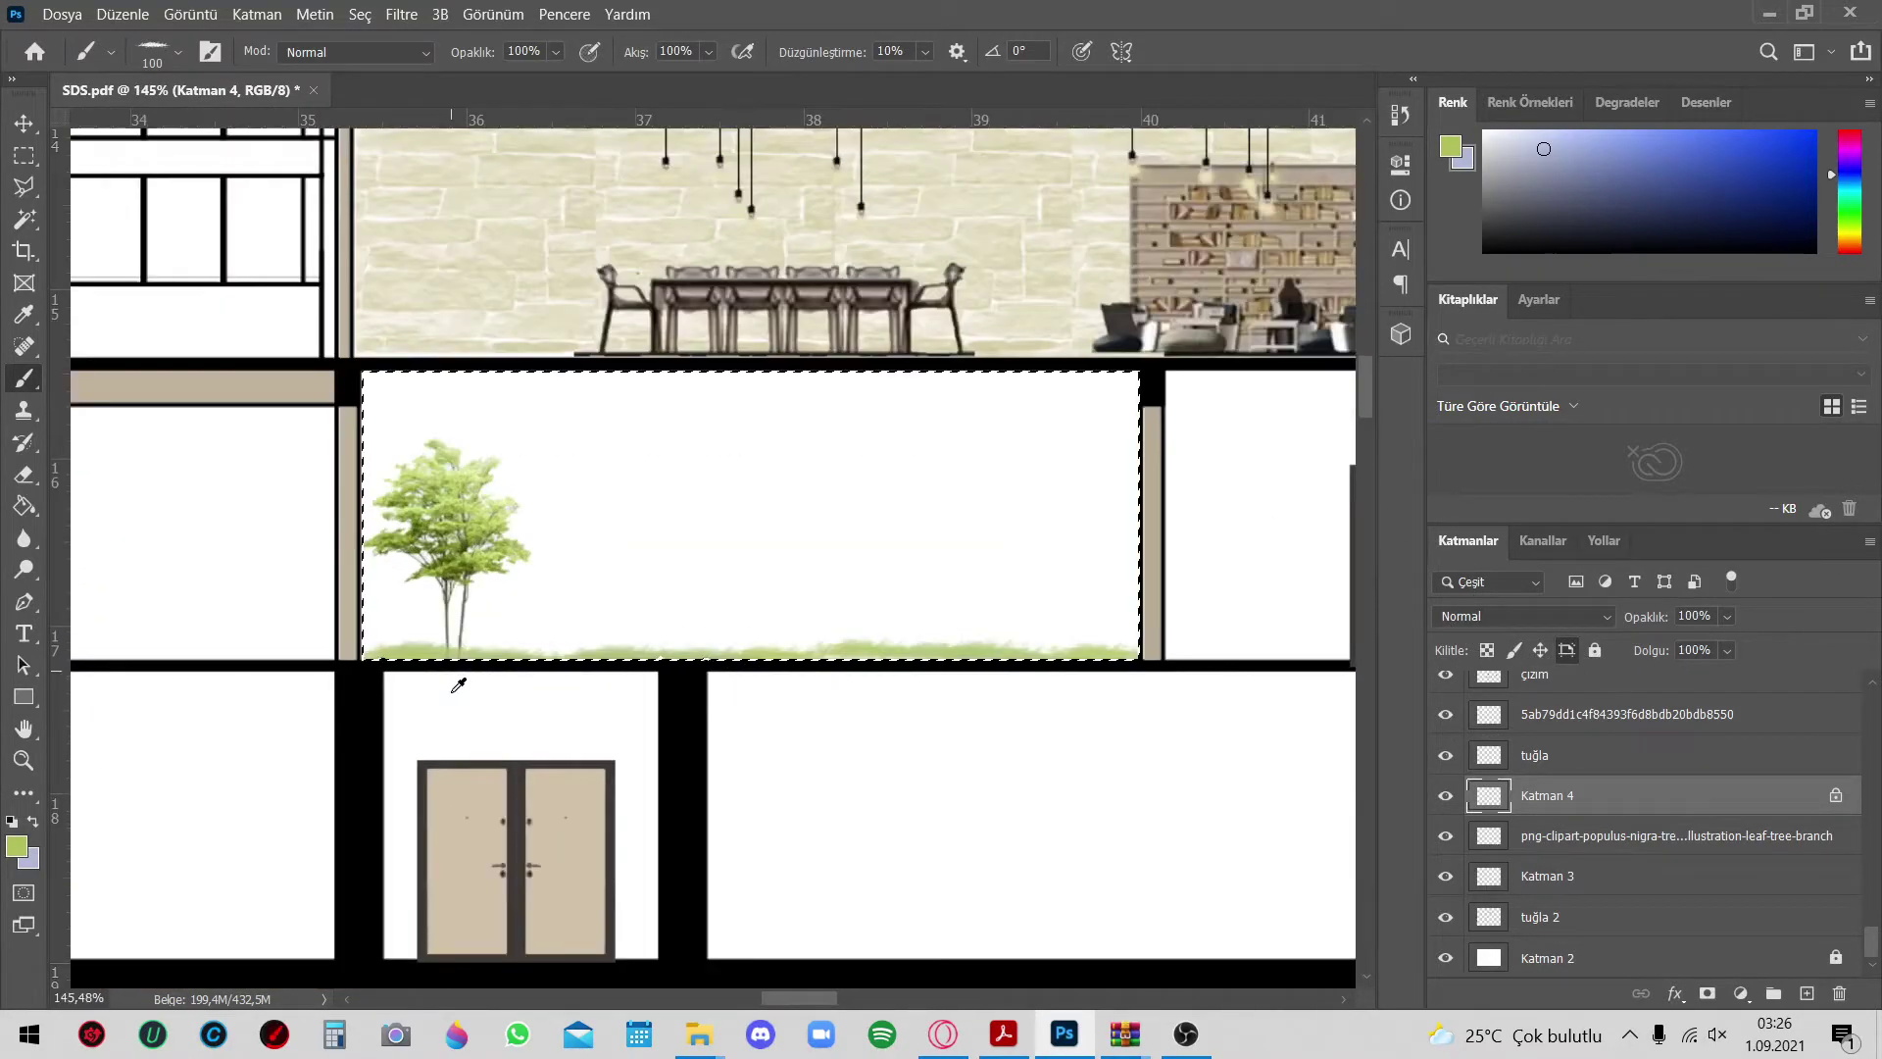
Select the tree layer and apply a free transform to it
ctrl+click(490, 510)
key(ctrl+t)
key(Return)
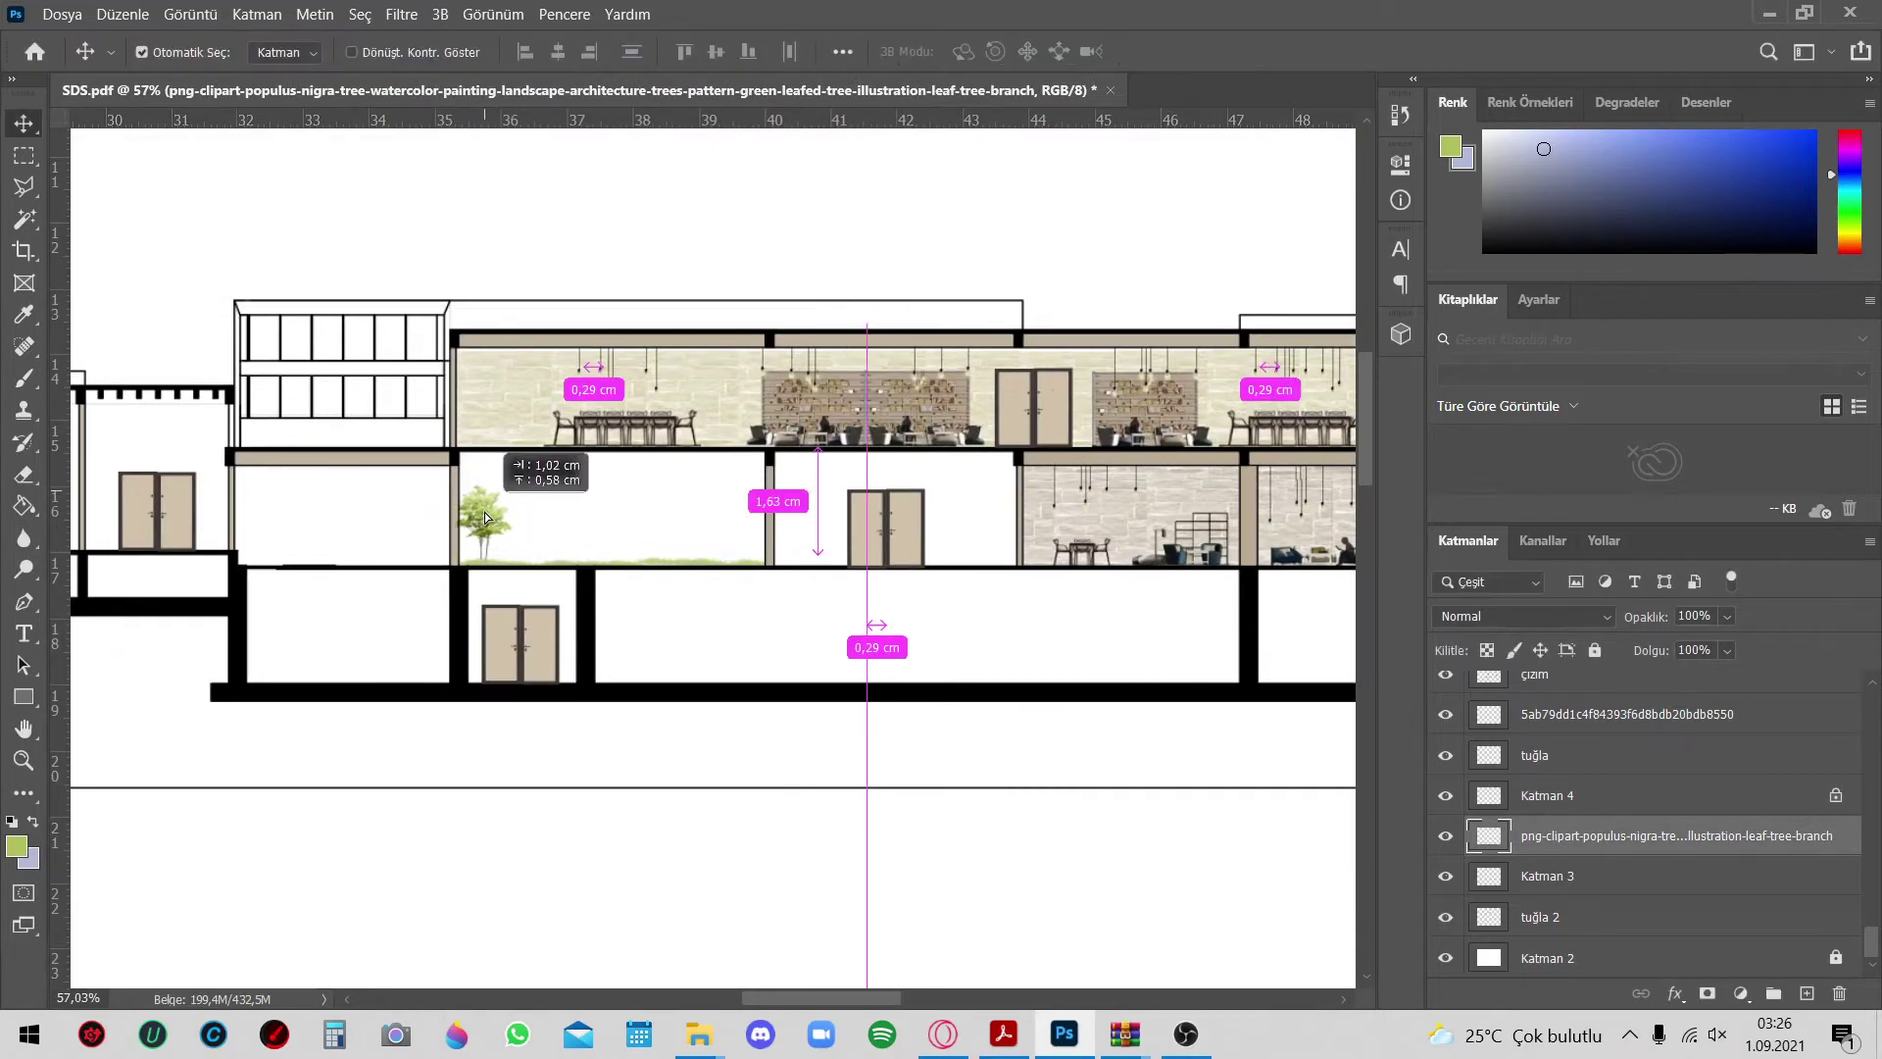
scroll(536, 554, down, 2)
scroll(536, 554, up, 5)
scroll(536, 554, up, 2)
Reselect the grass layer with the Brush tool, then minimize Photoshop
click(536, 554)
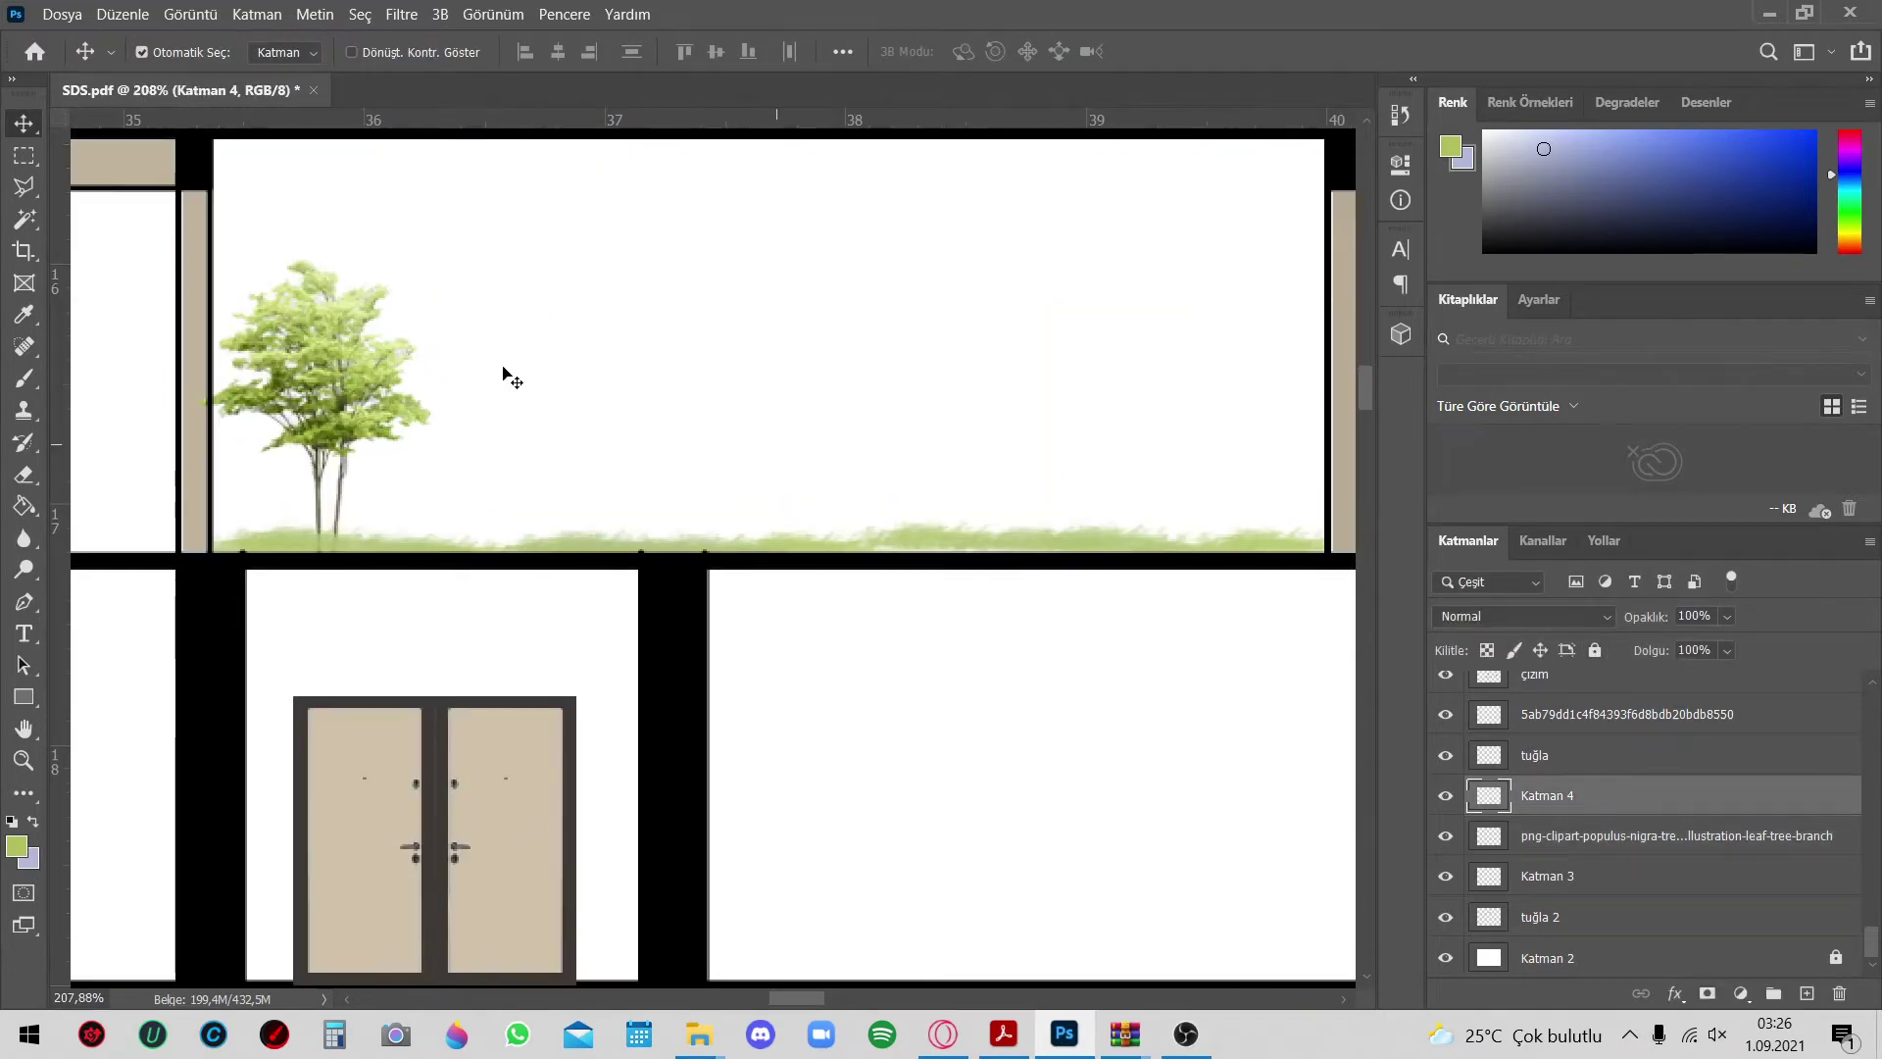
key(b)
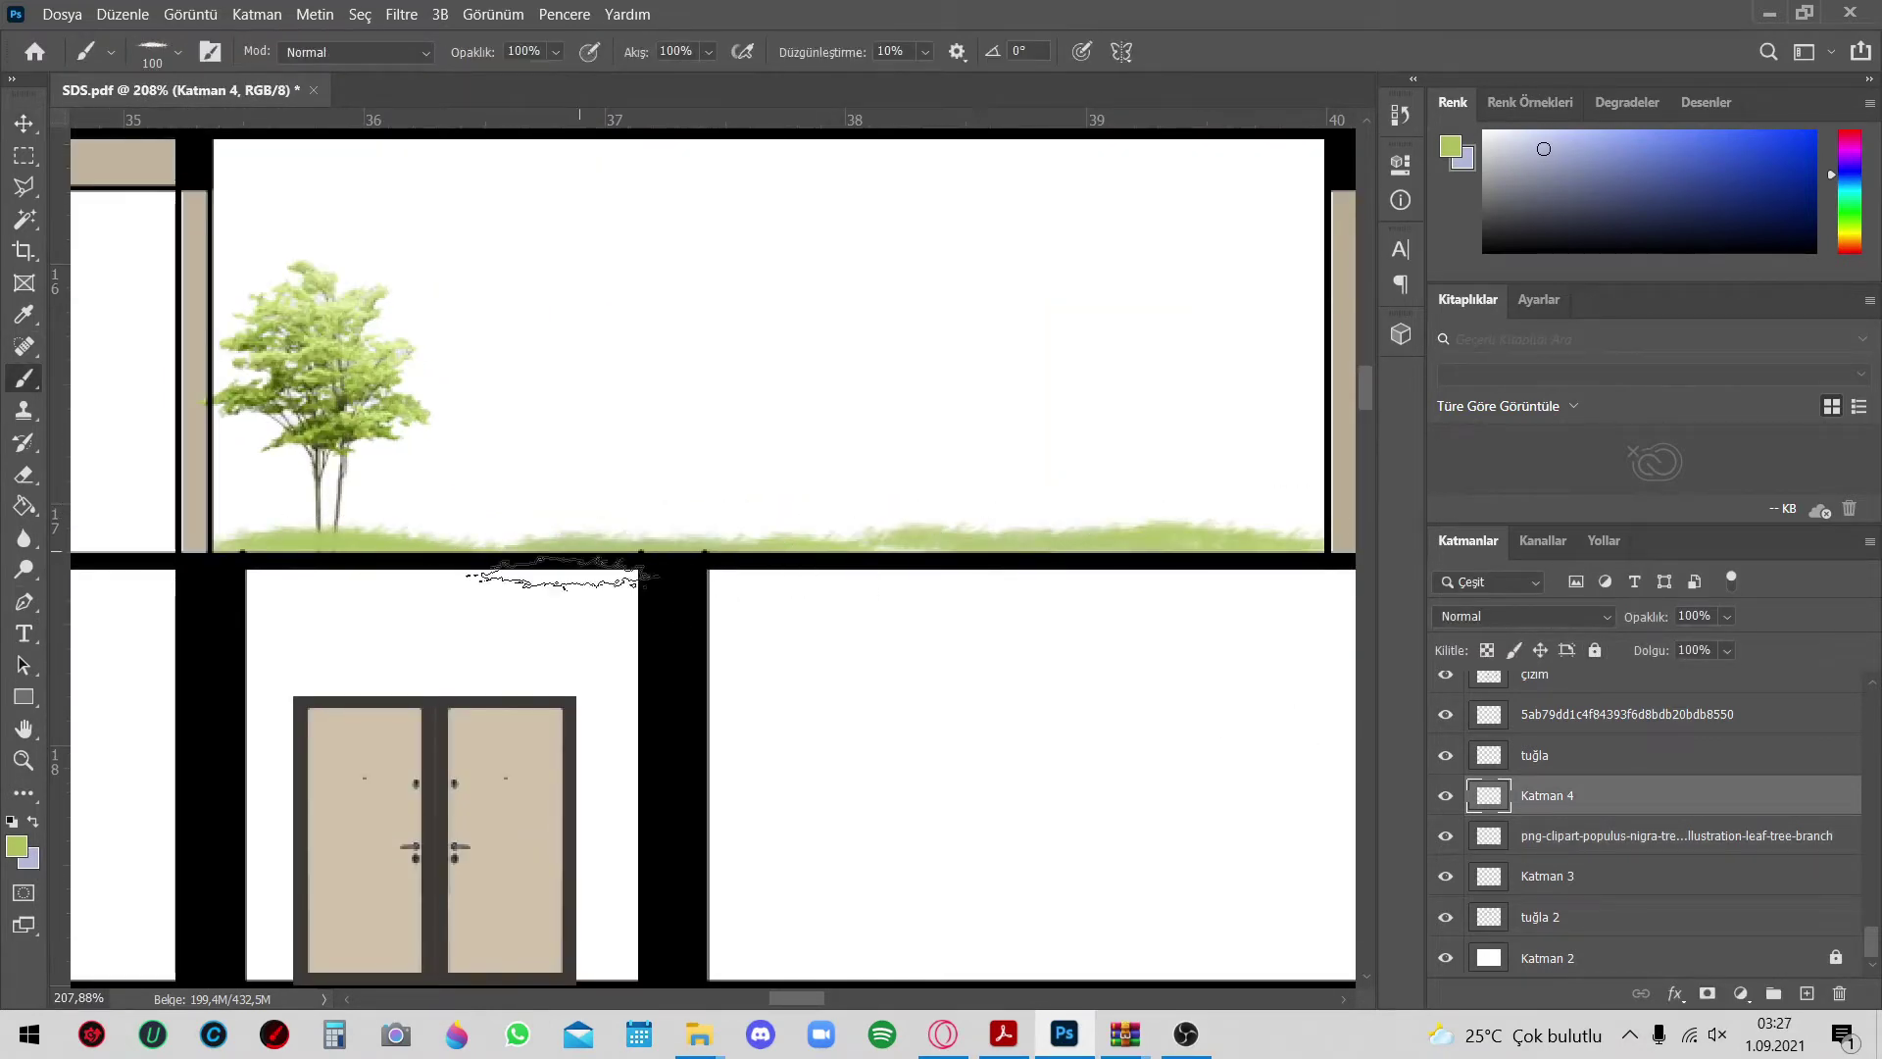
scroll(598, 519, up, 5)
scroll(546, 533, down, 4)
scroll(932, 475, up, 2)
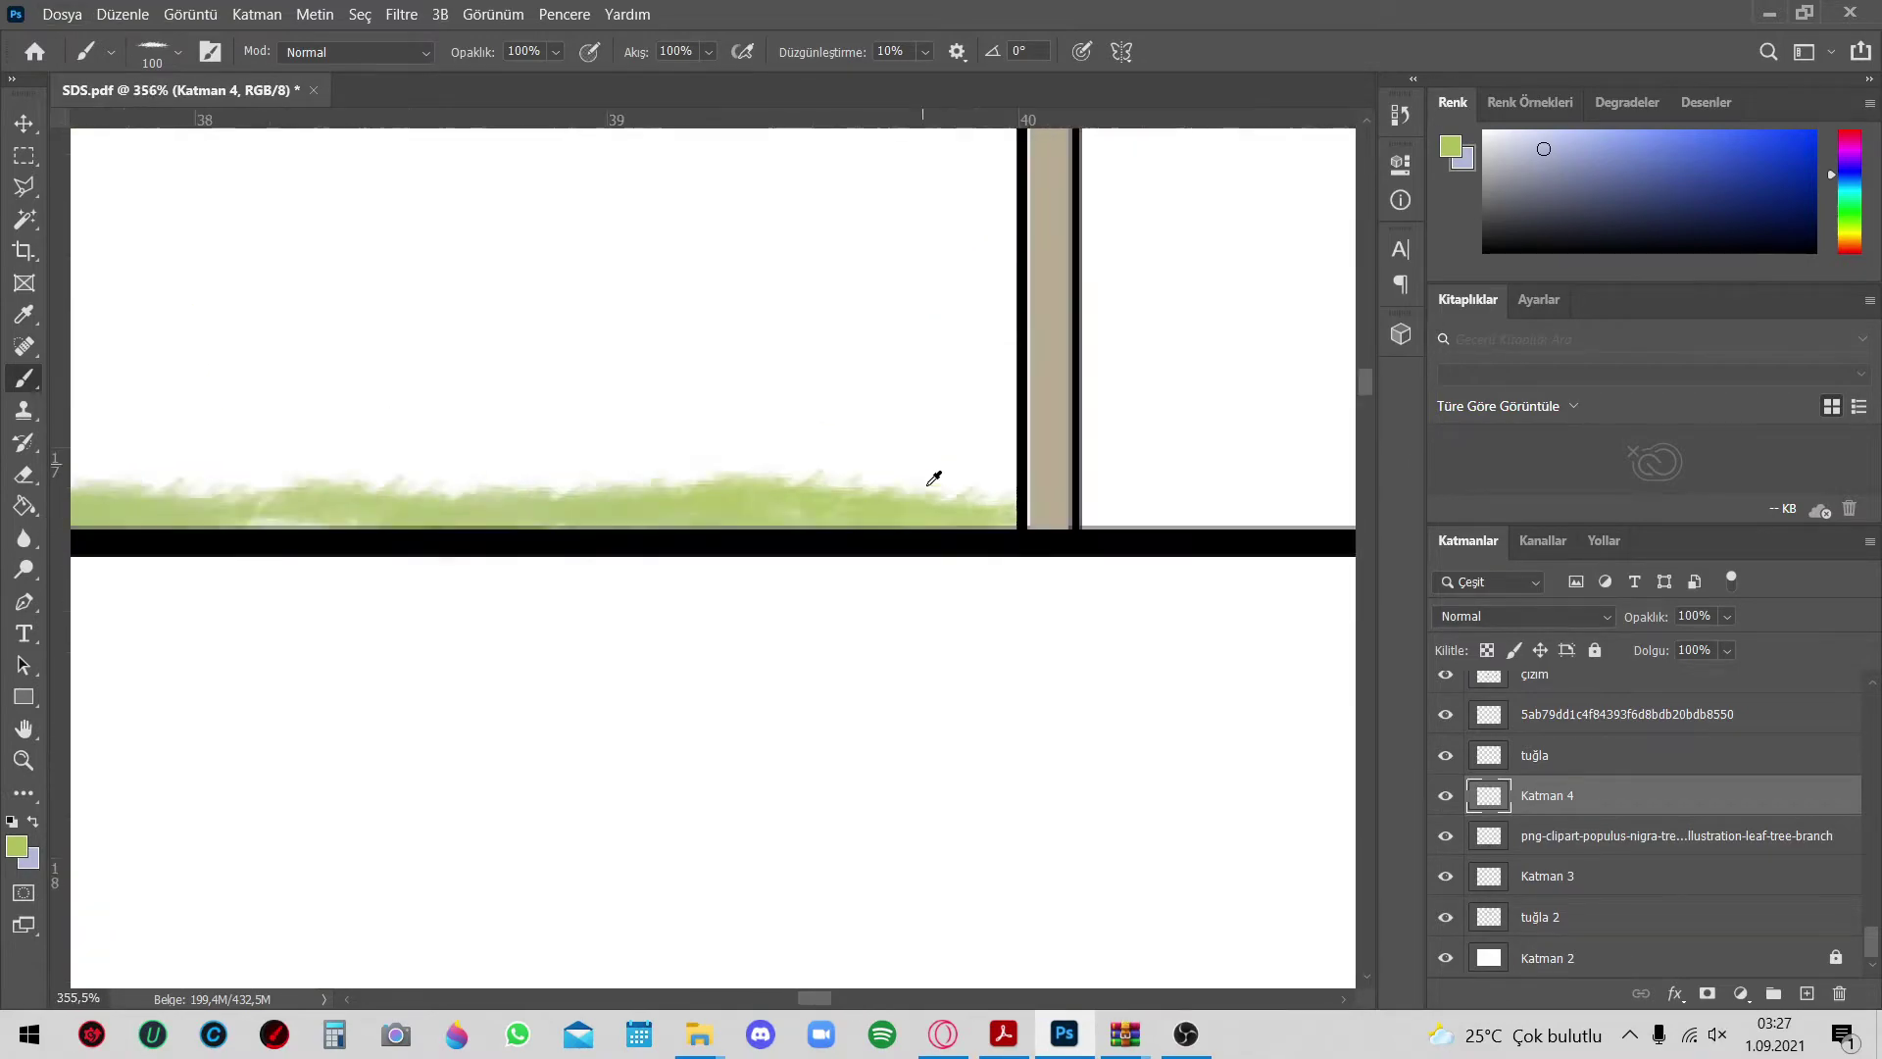
scroll(887, 476, up, 2)
scroll(887, 475, down, 5)
scroll(555, 623, up, 3)
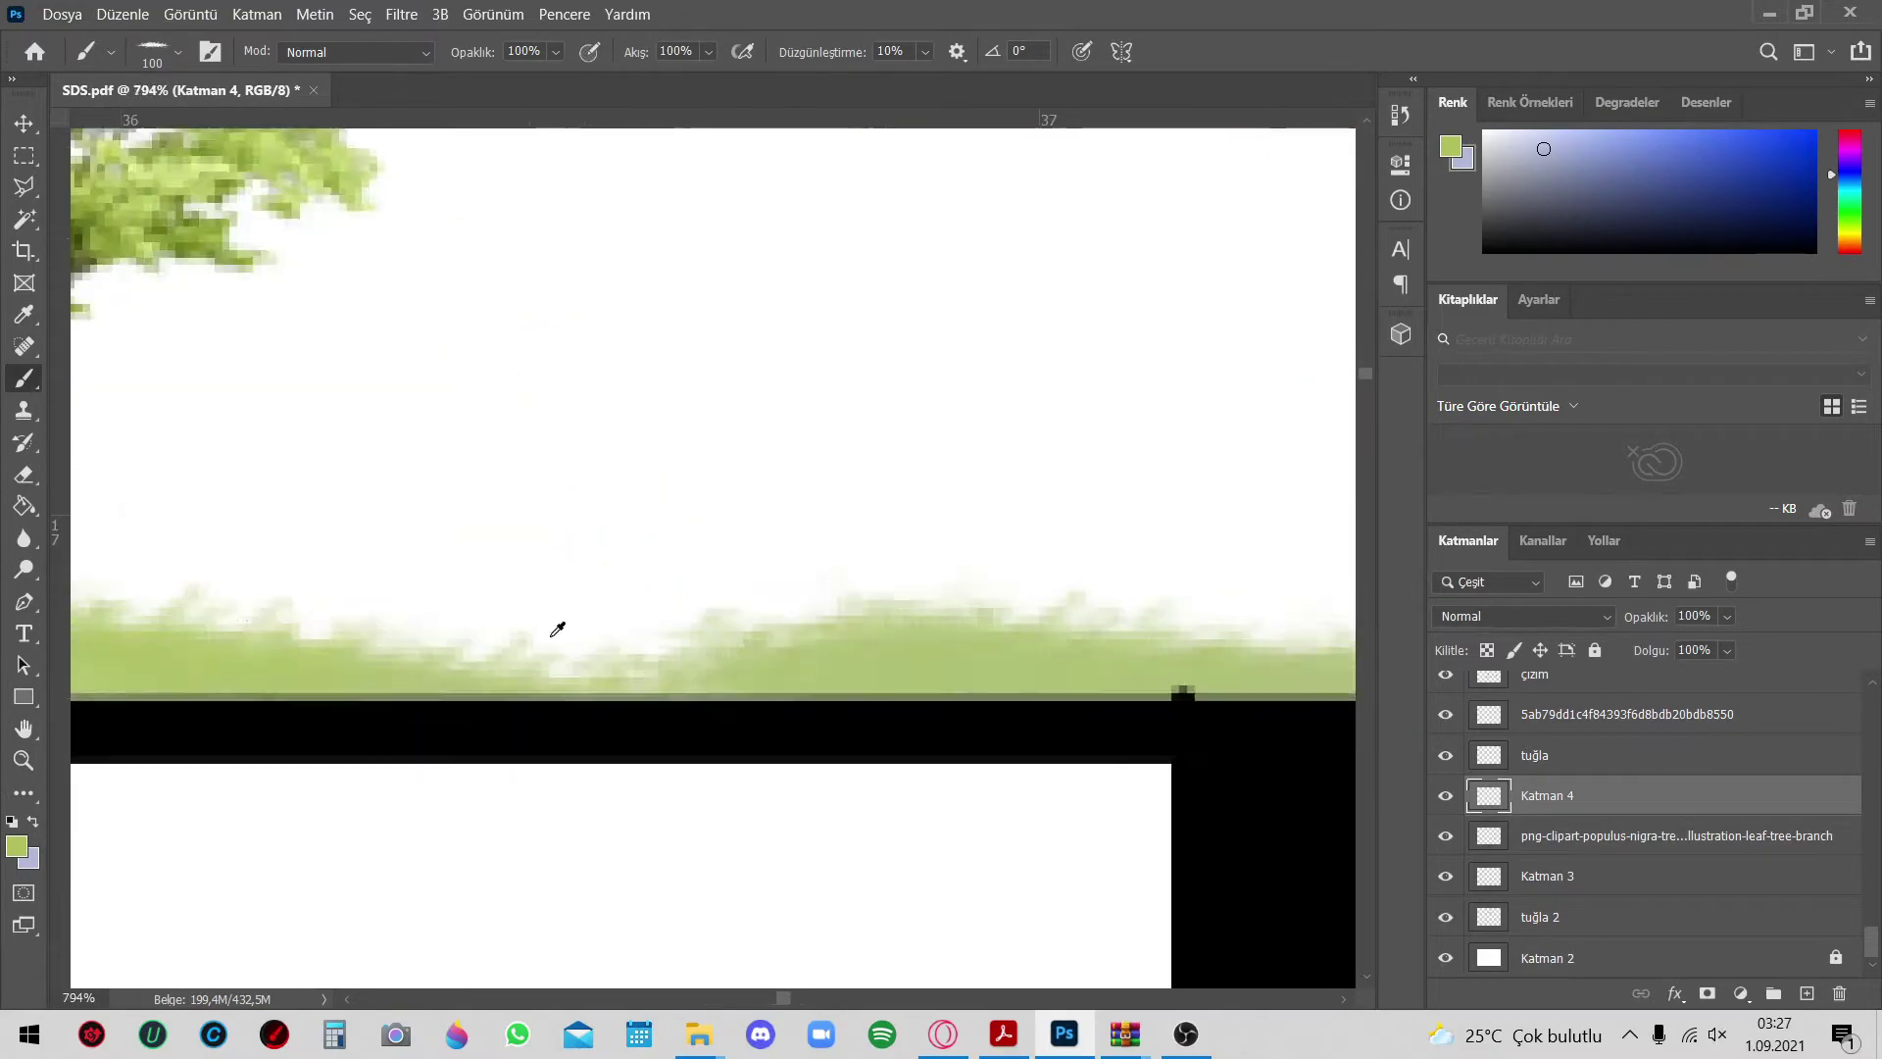
scroll(355, 554, down, 2)
click(1804, 12)
Bring the fghjk tree image from the tree-images folder into the sheet
click(699, 1034)
double_click(1407, 373)
click(970, 408)
drag(1304, 335, 520, 392)
click(1485, 100)
Shrink the new tree to about a fifth and move it into the middle room
drag(294, 510, 240, 579)
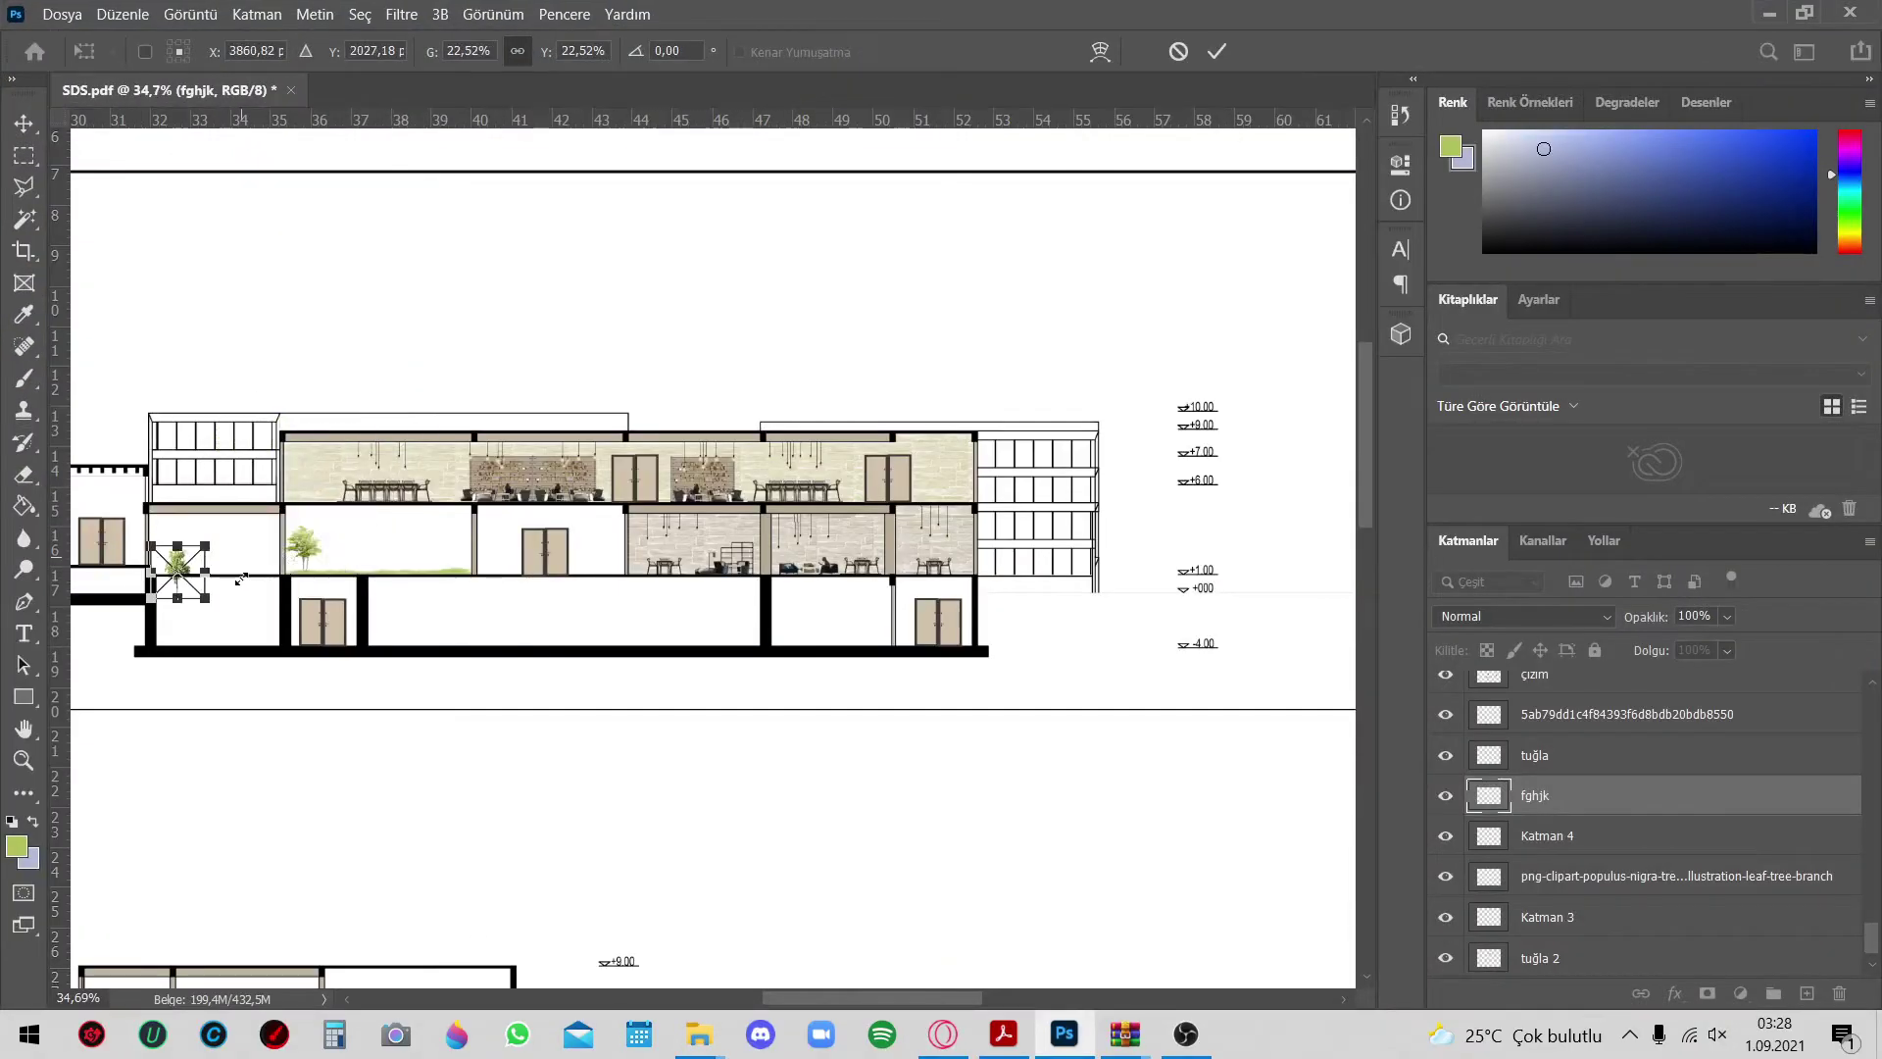
scroll(176, 566, up, 2)
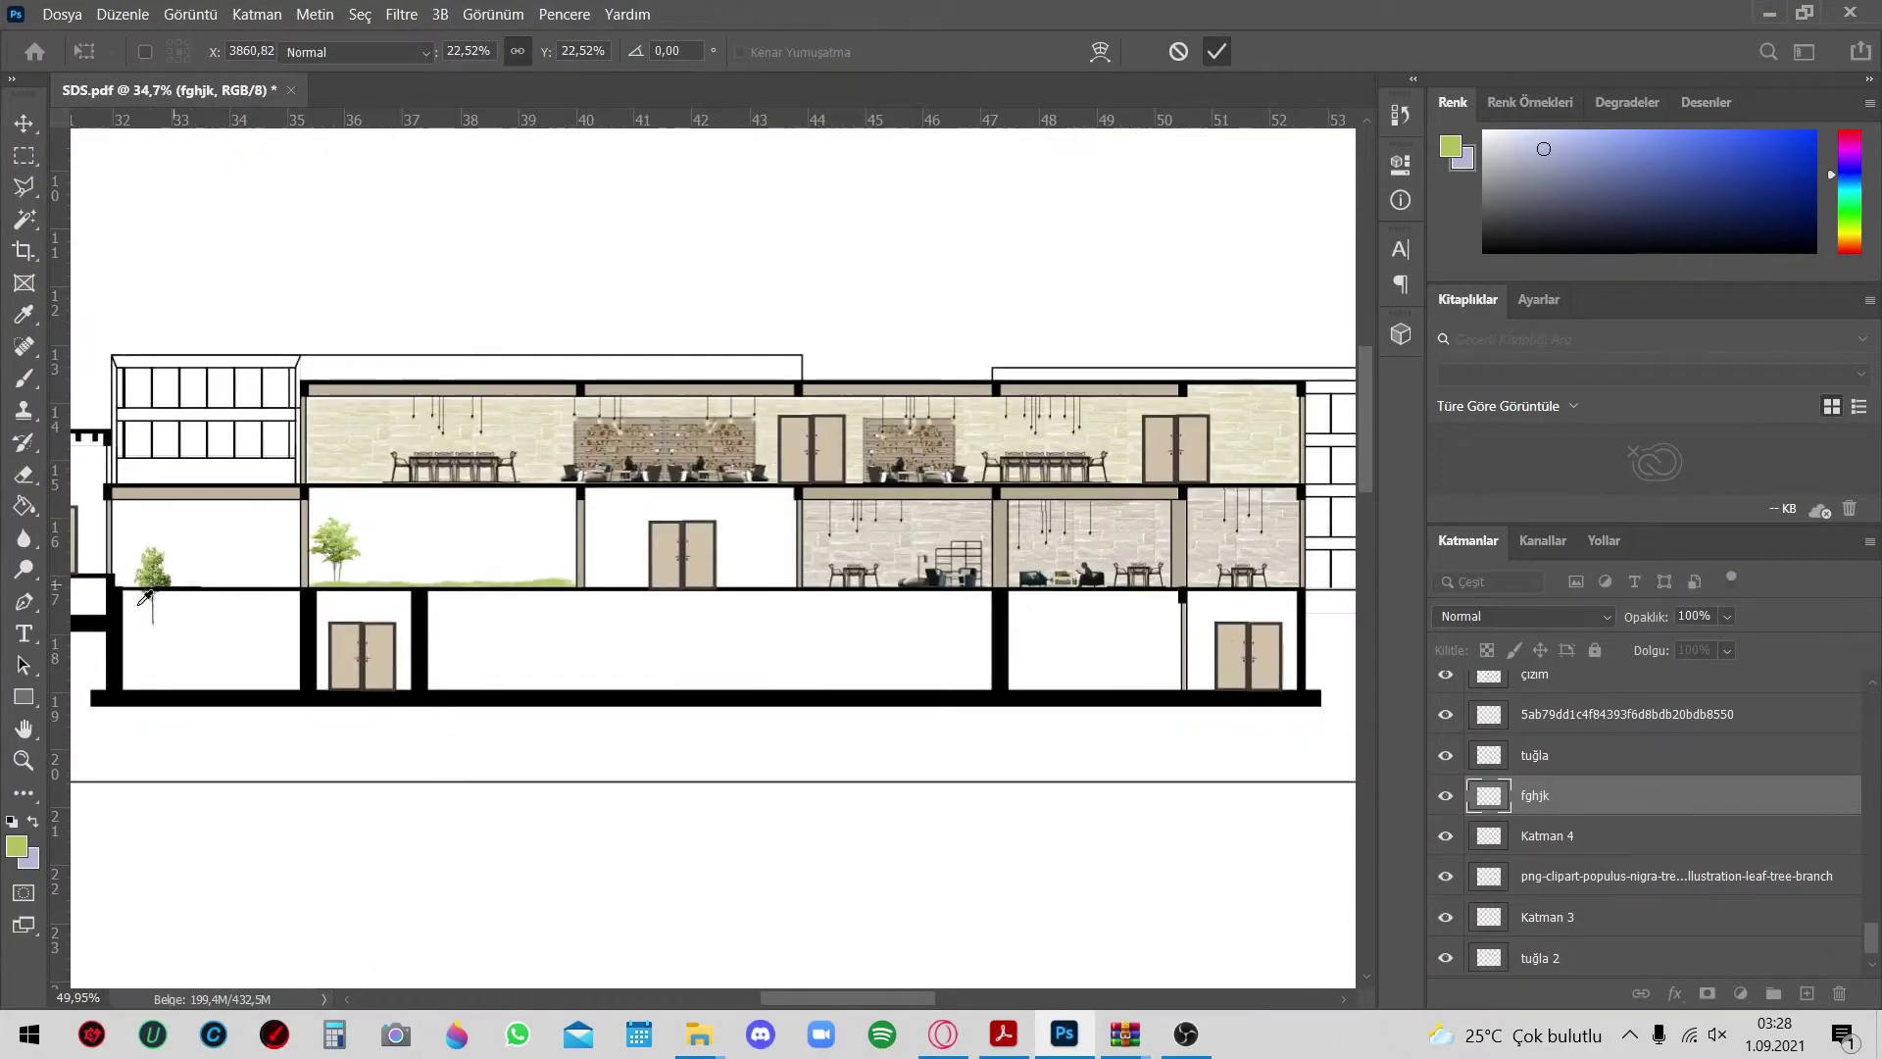
scroll(176, 567, up, 2)
key(Return)
scroll(182, 575, up, 2)
drag(182, 575, 721, 477)
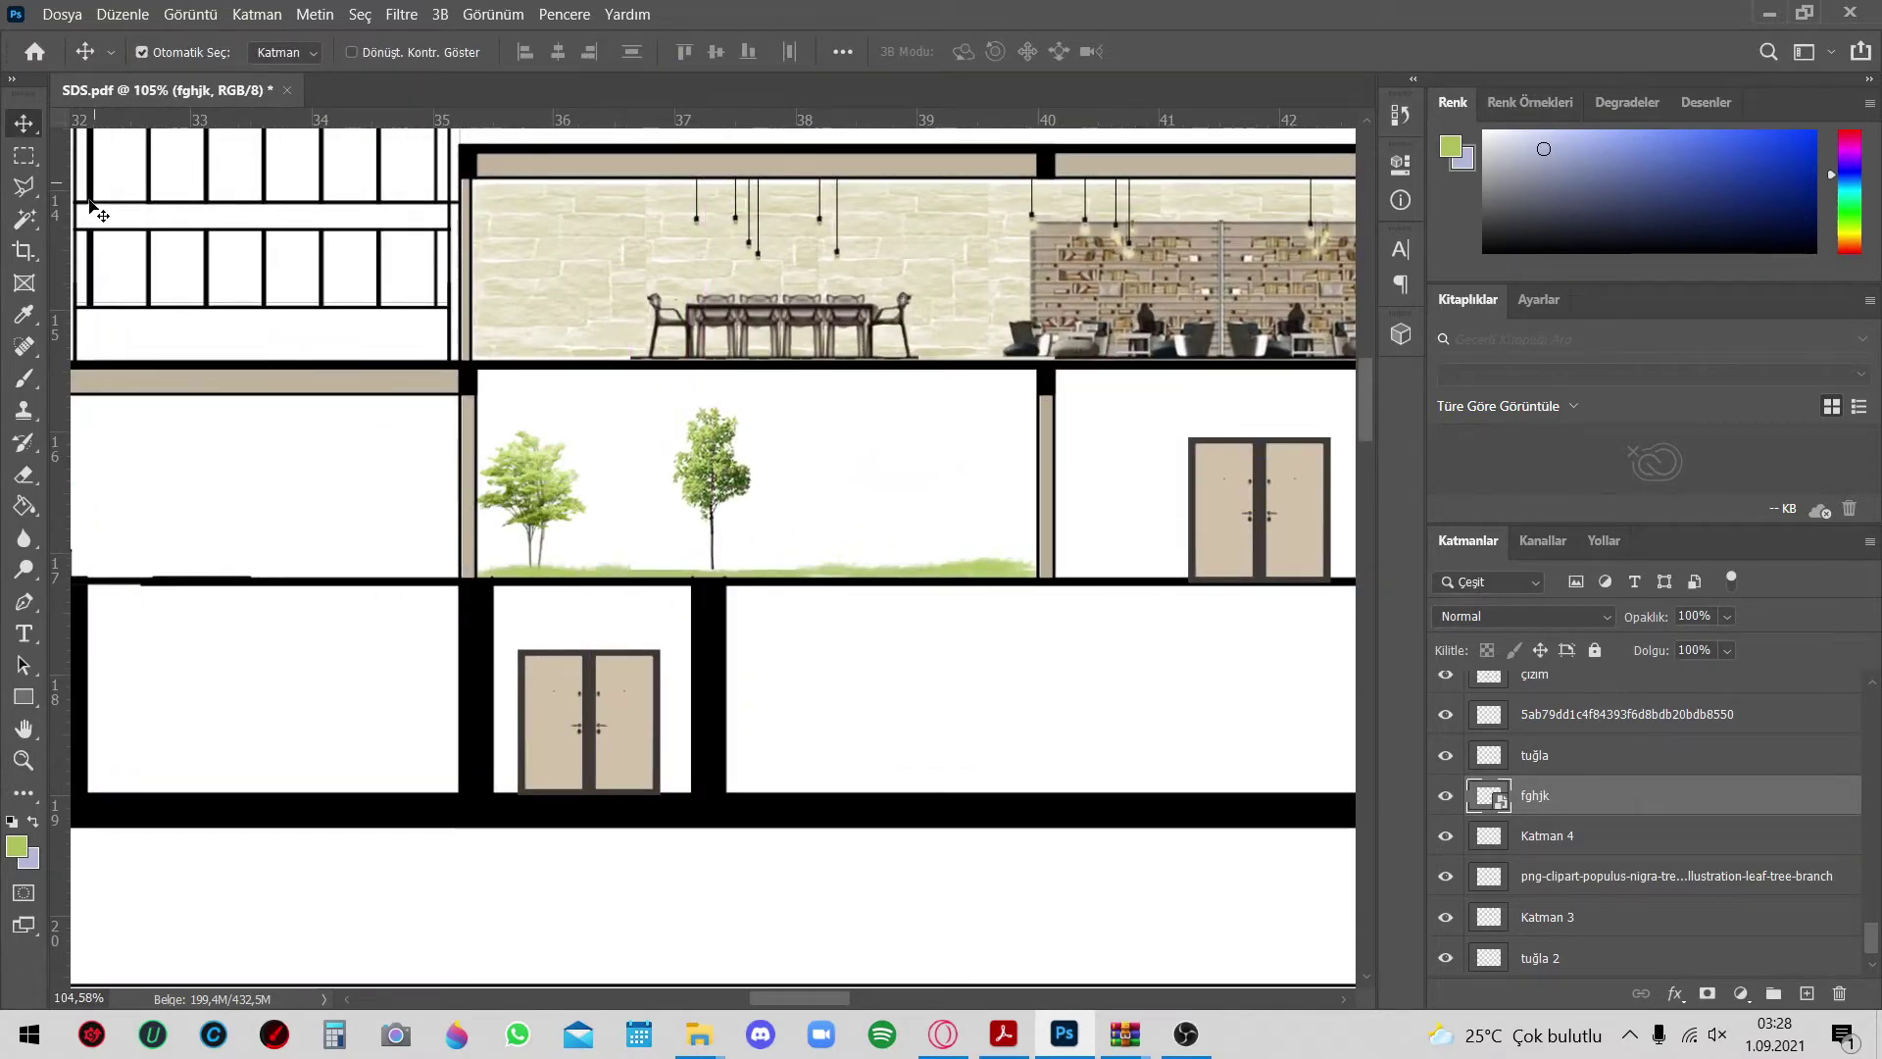
Rasterize the fghjk layer, then scale it down beside the left tree
click(22, 224)
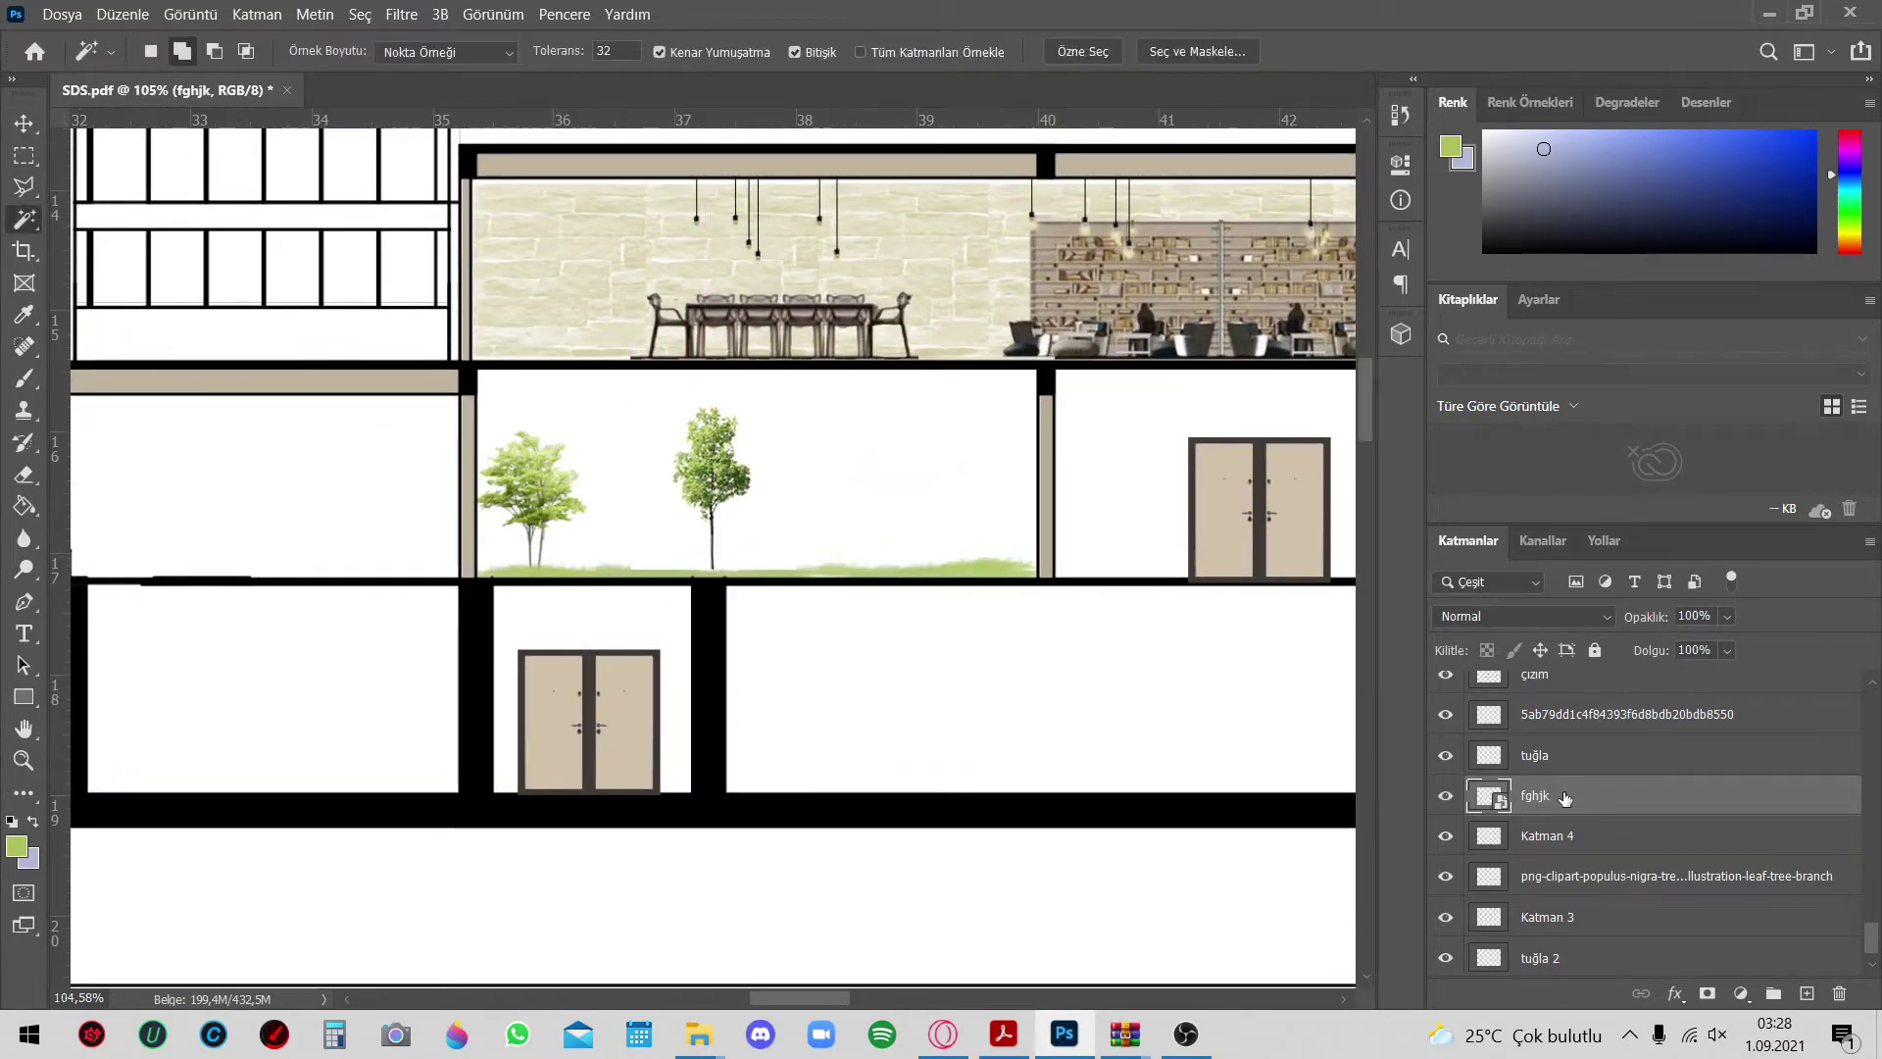
right_click(1565, 795)
click(1654, 432)
scroll(888, 494, up, 3)
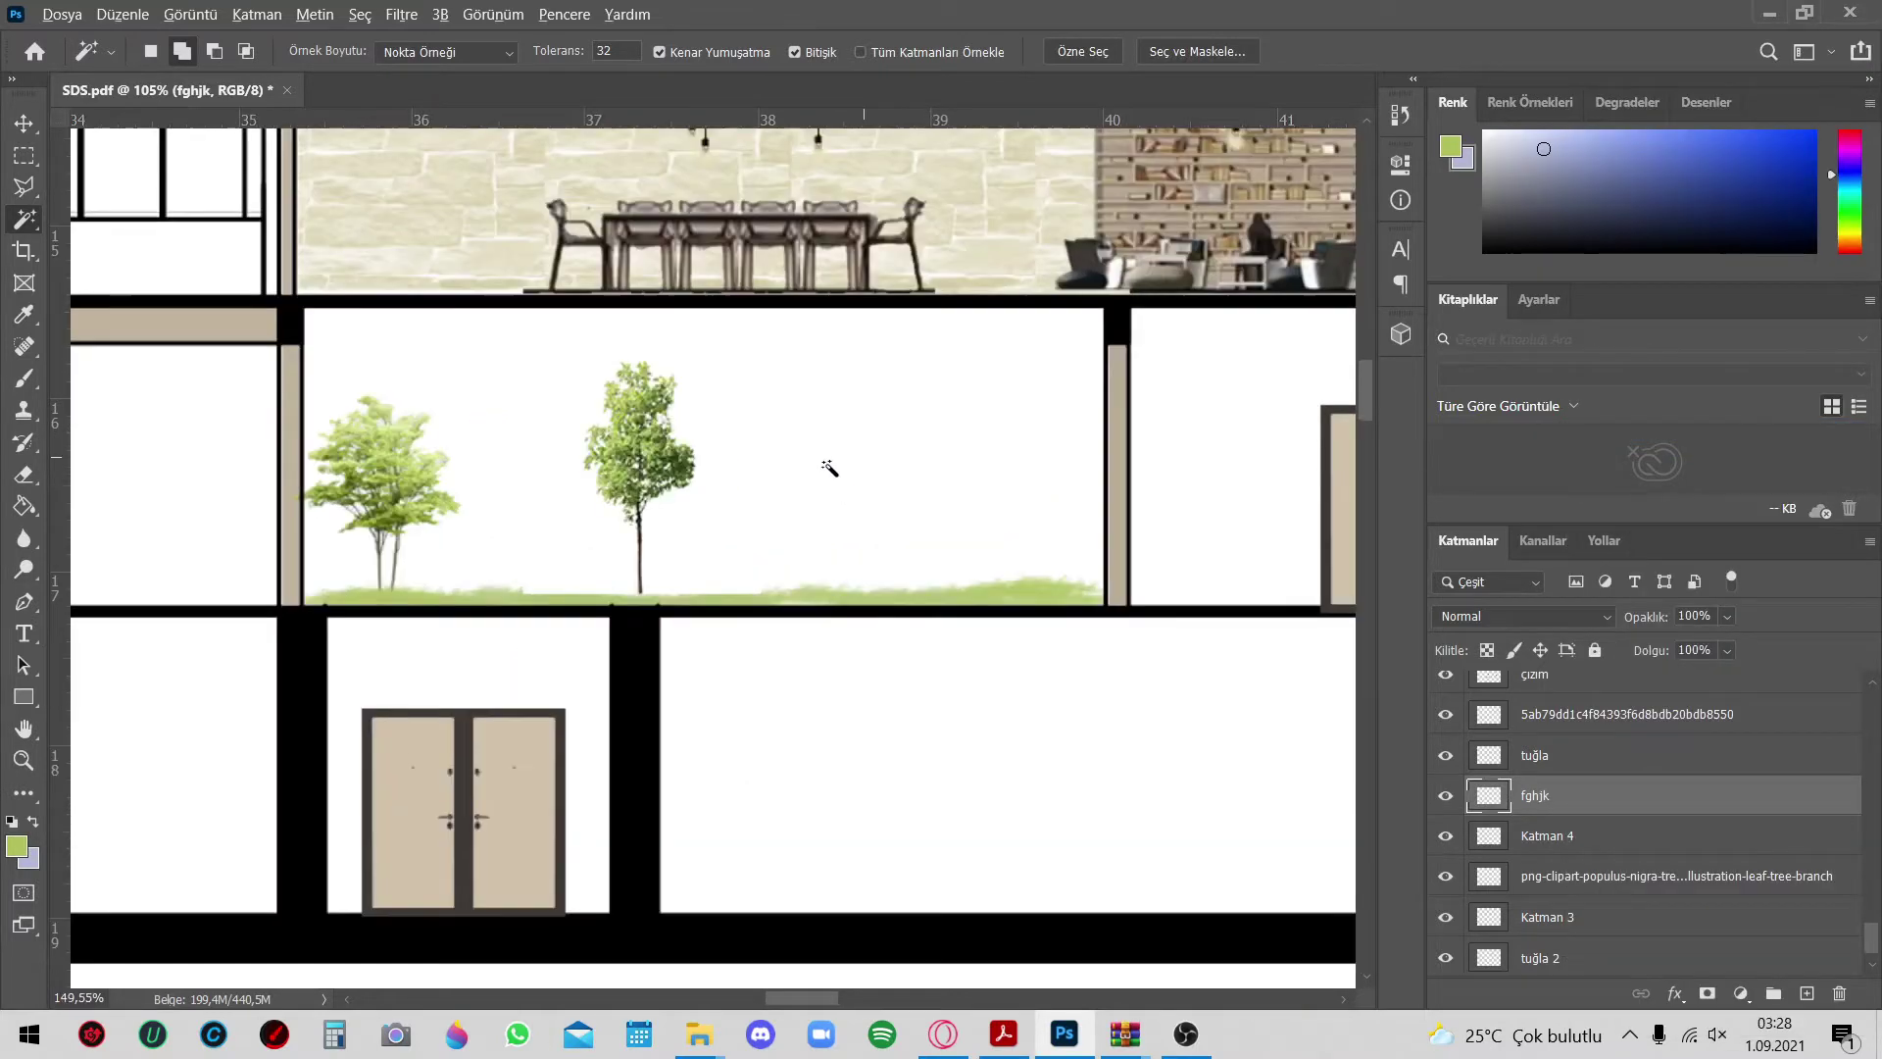
scroll(668, 537, up, 3)
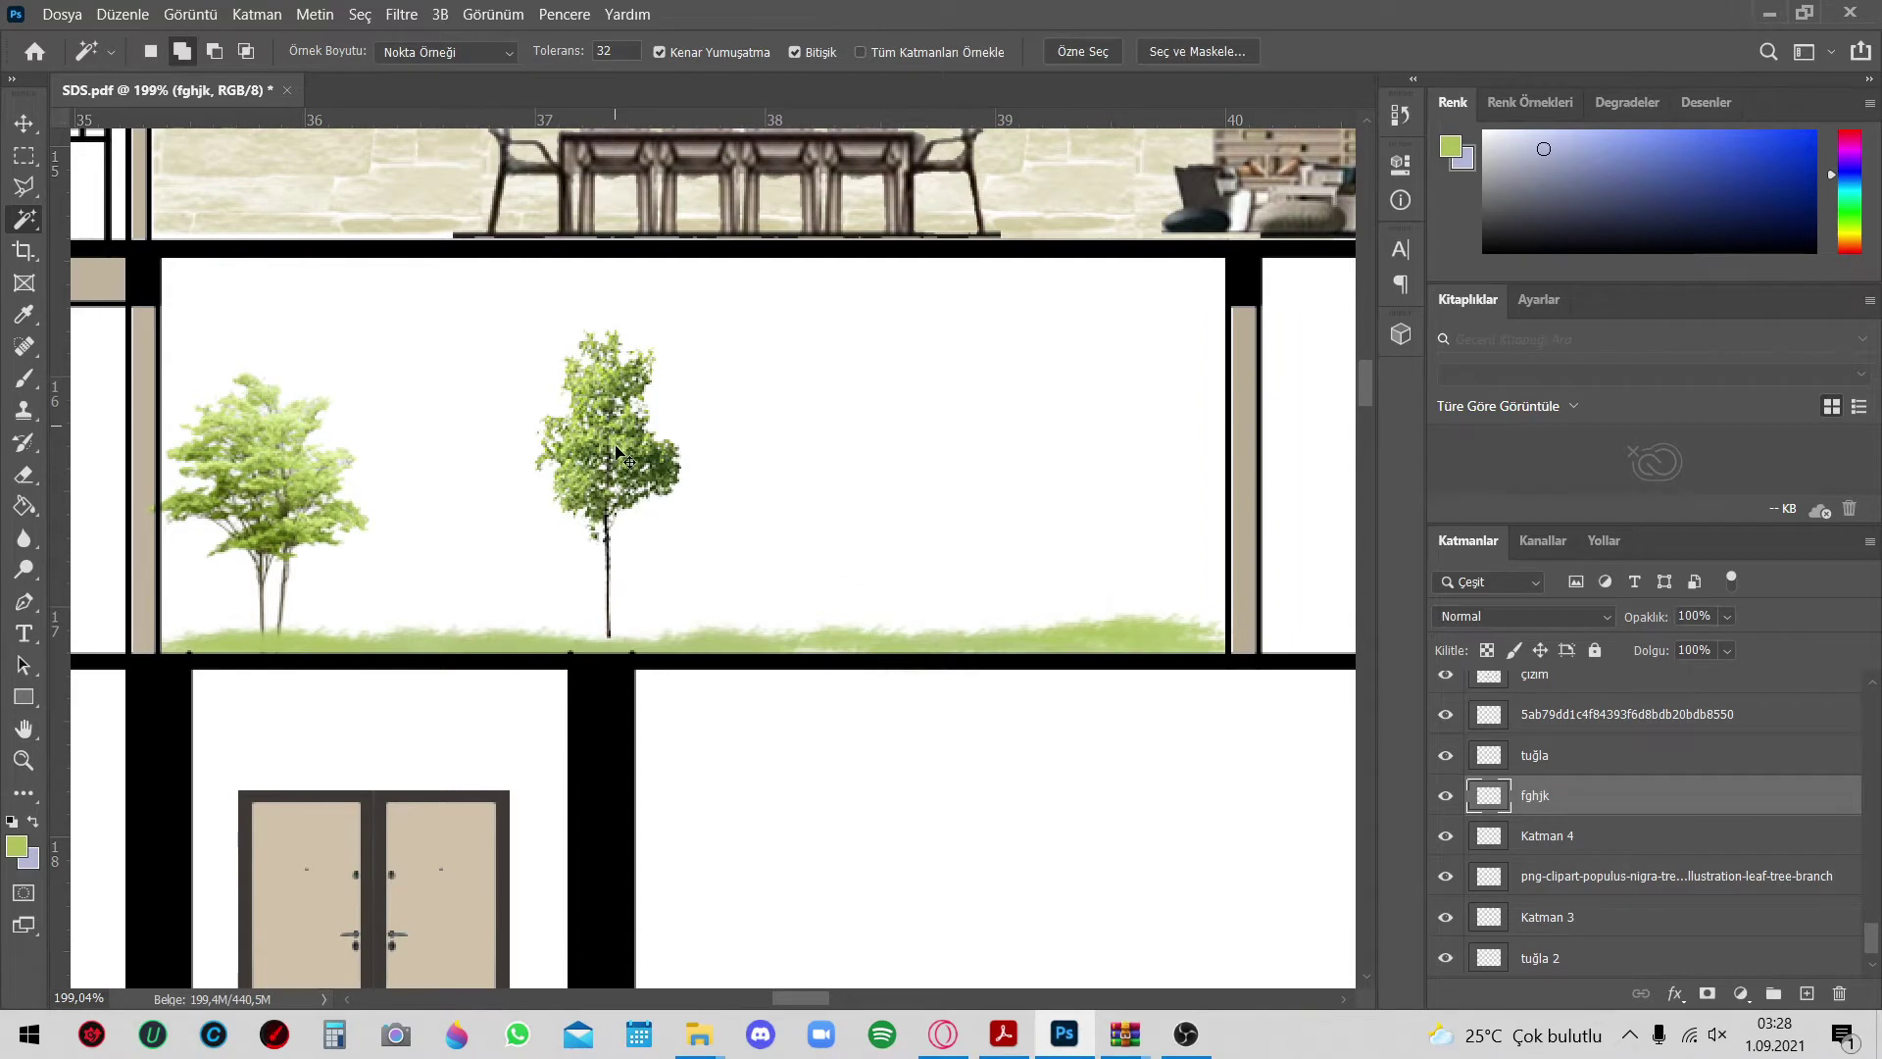
key(ctrl+t)
mouse_move(683, 324)
mouse_down()
mouse_move(603, 495)
mouse_move(314, 586)
mouse_move(203, 589)
mouse_up()
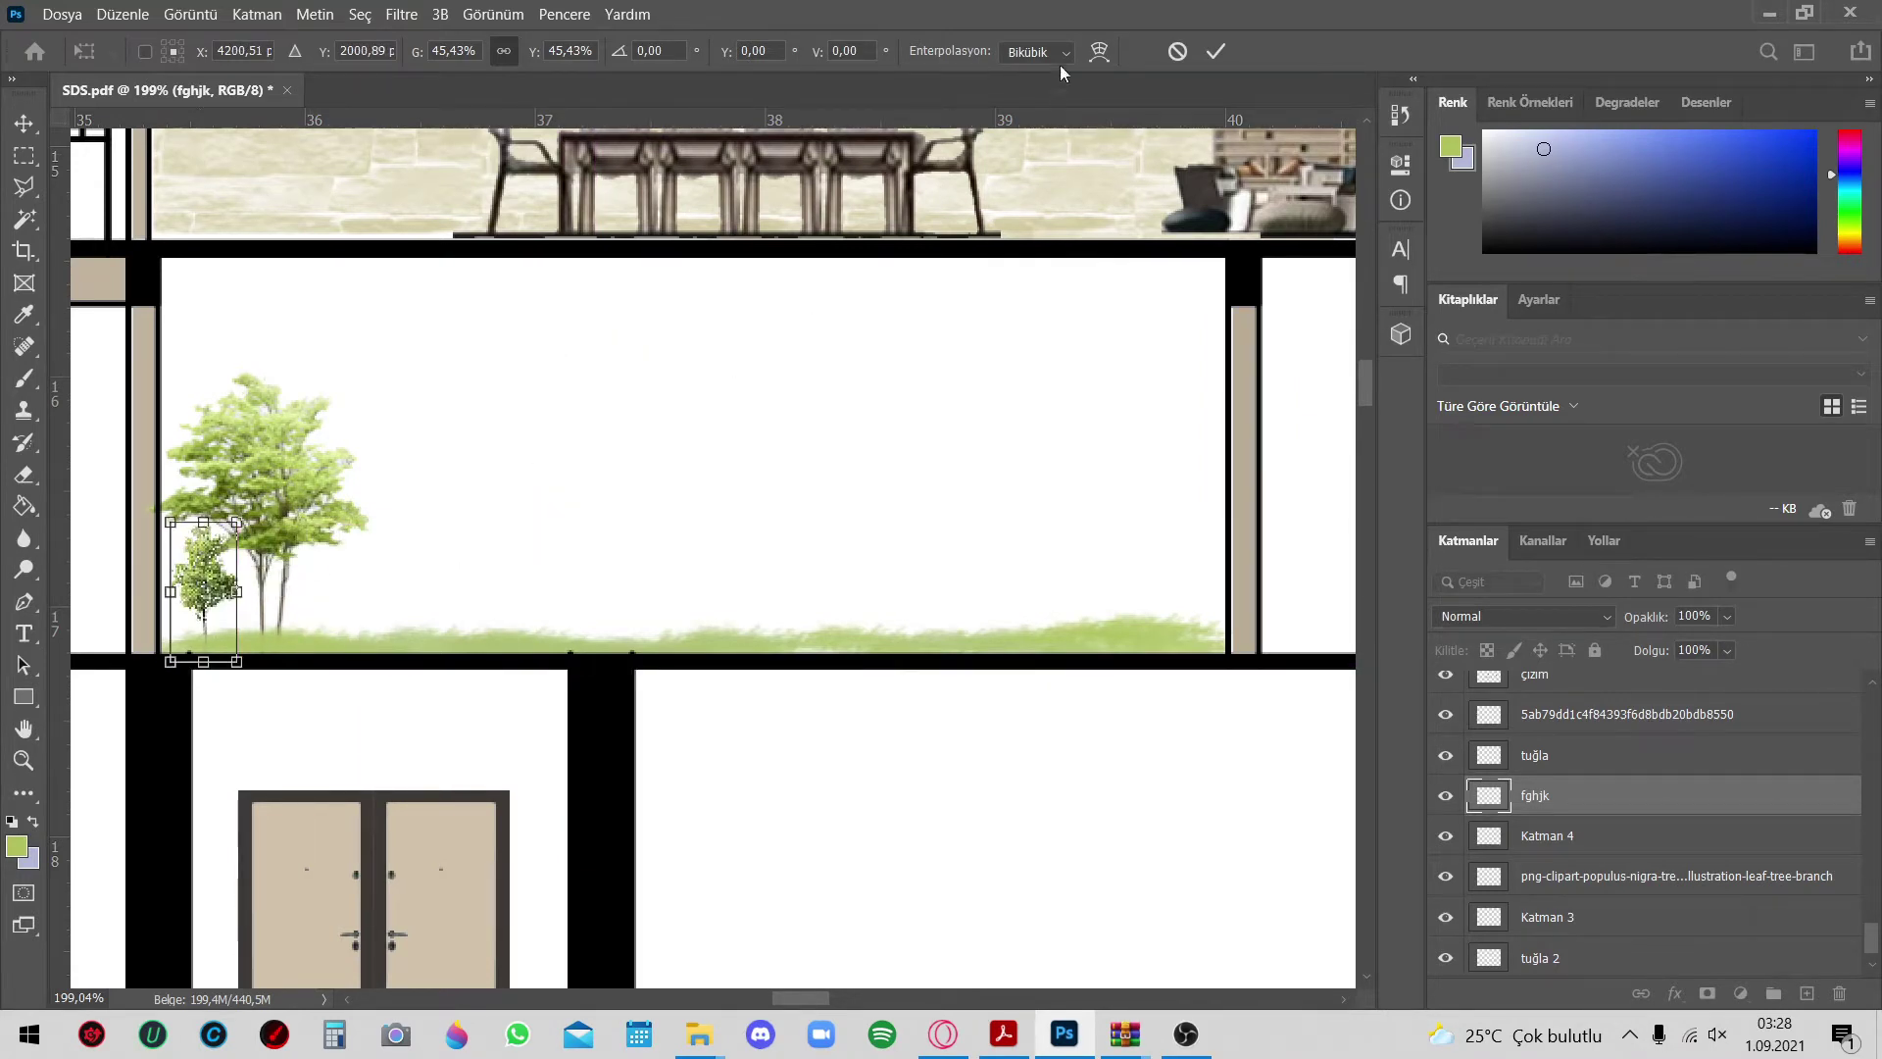
click(1218, 48)
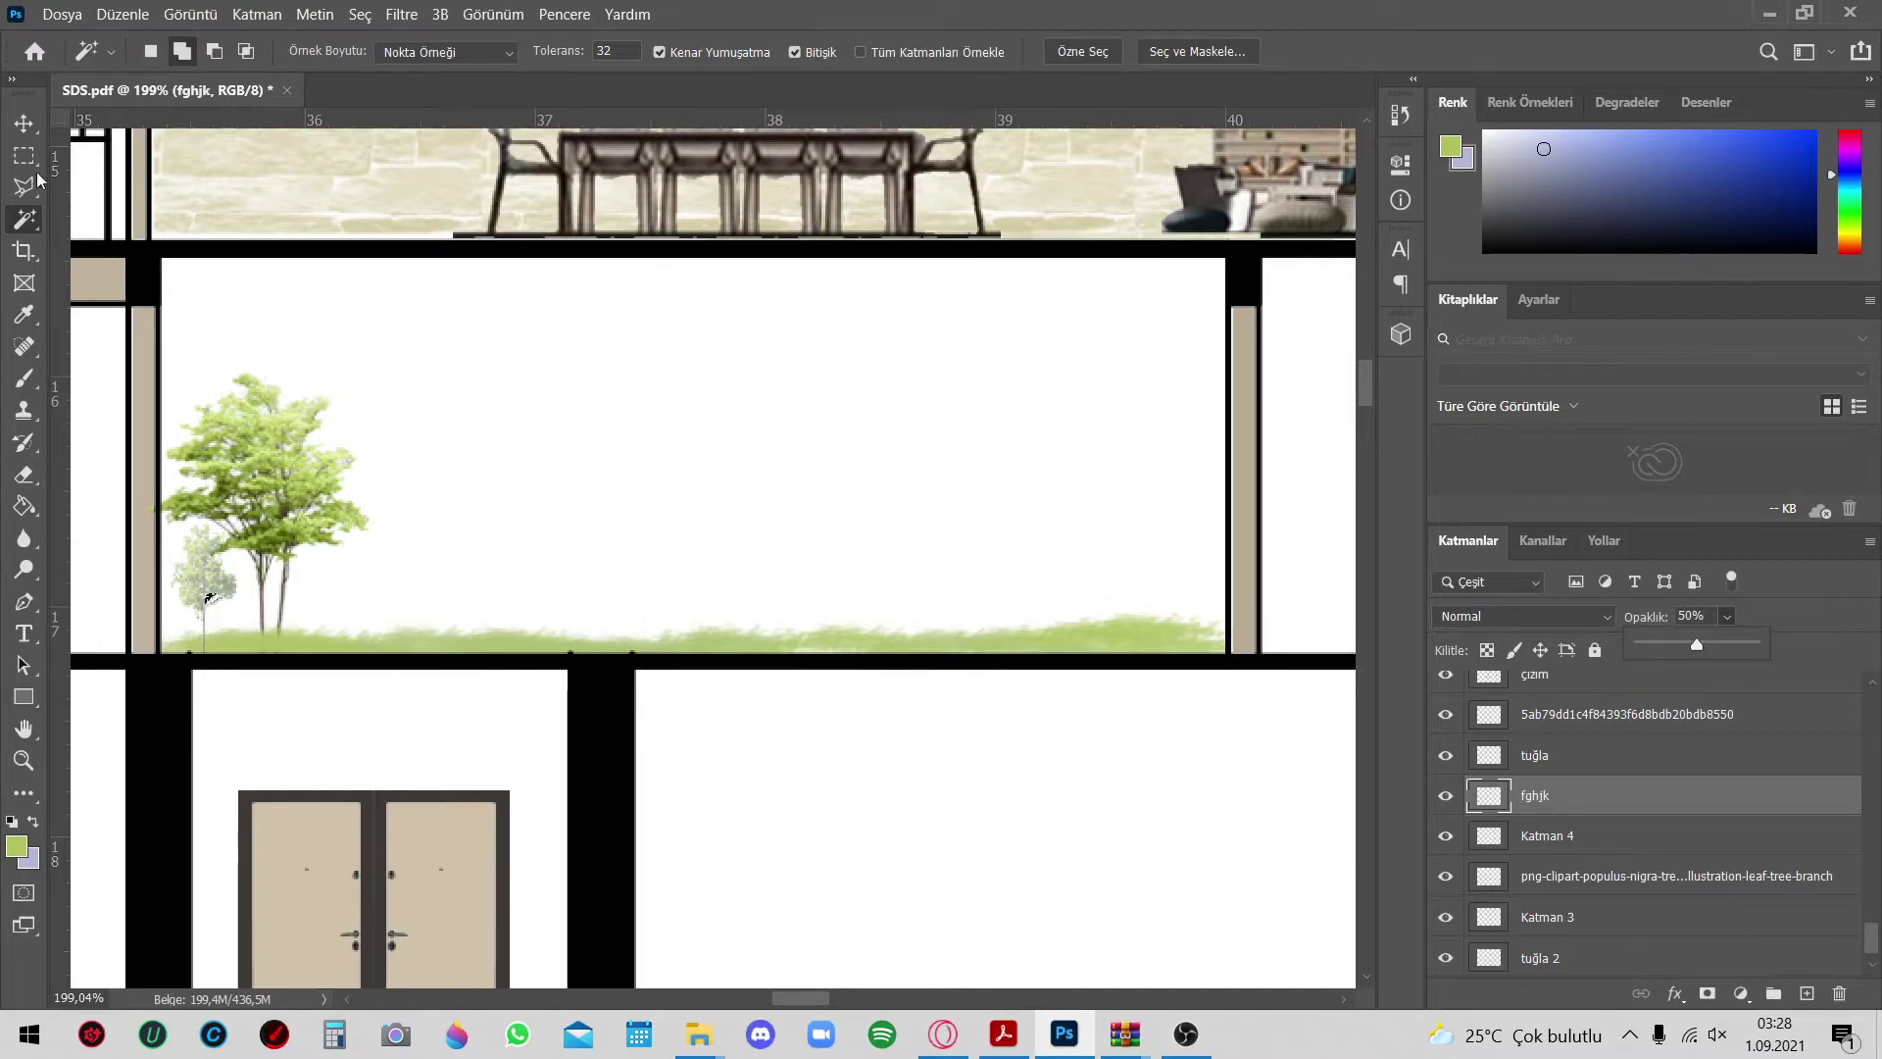
scroll(235, 401, down, 3)
Adjust the tree layer, then duplicate it and nudge the copy into position
drag(284, 490, 892, 500)
key(ctrl+t)
click(1727, 616)
drag(1744, 645, 1790, 647)
key(Return)
scroll(586, 434, down, 3)
scroll(463, 513, down, 2)
scroll(462, 514, up, 8)
Try tree- and leaf-shaped brush tips on the Katman 4 layer, undoing the leaf strokes
click(24, 378)
click(178, 51)
double_click(157, 323)
click(177, 51)
double_click(156, 338)
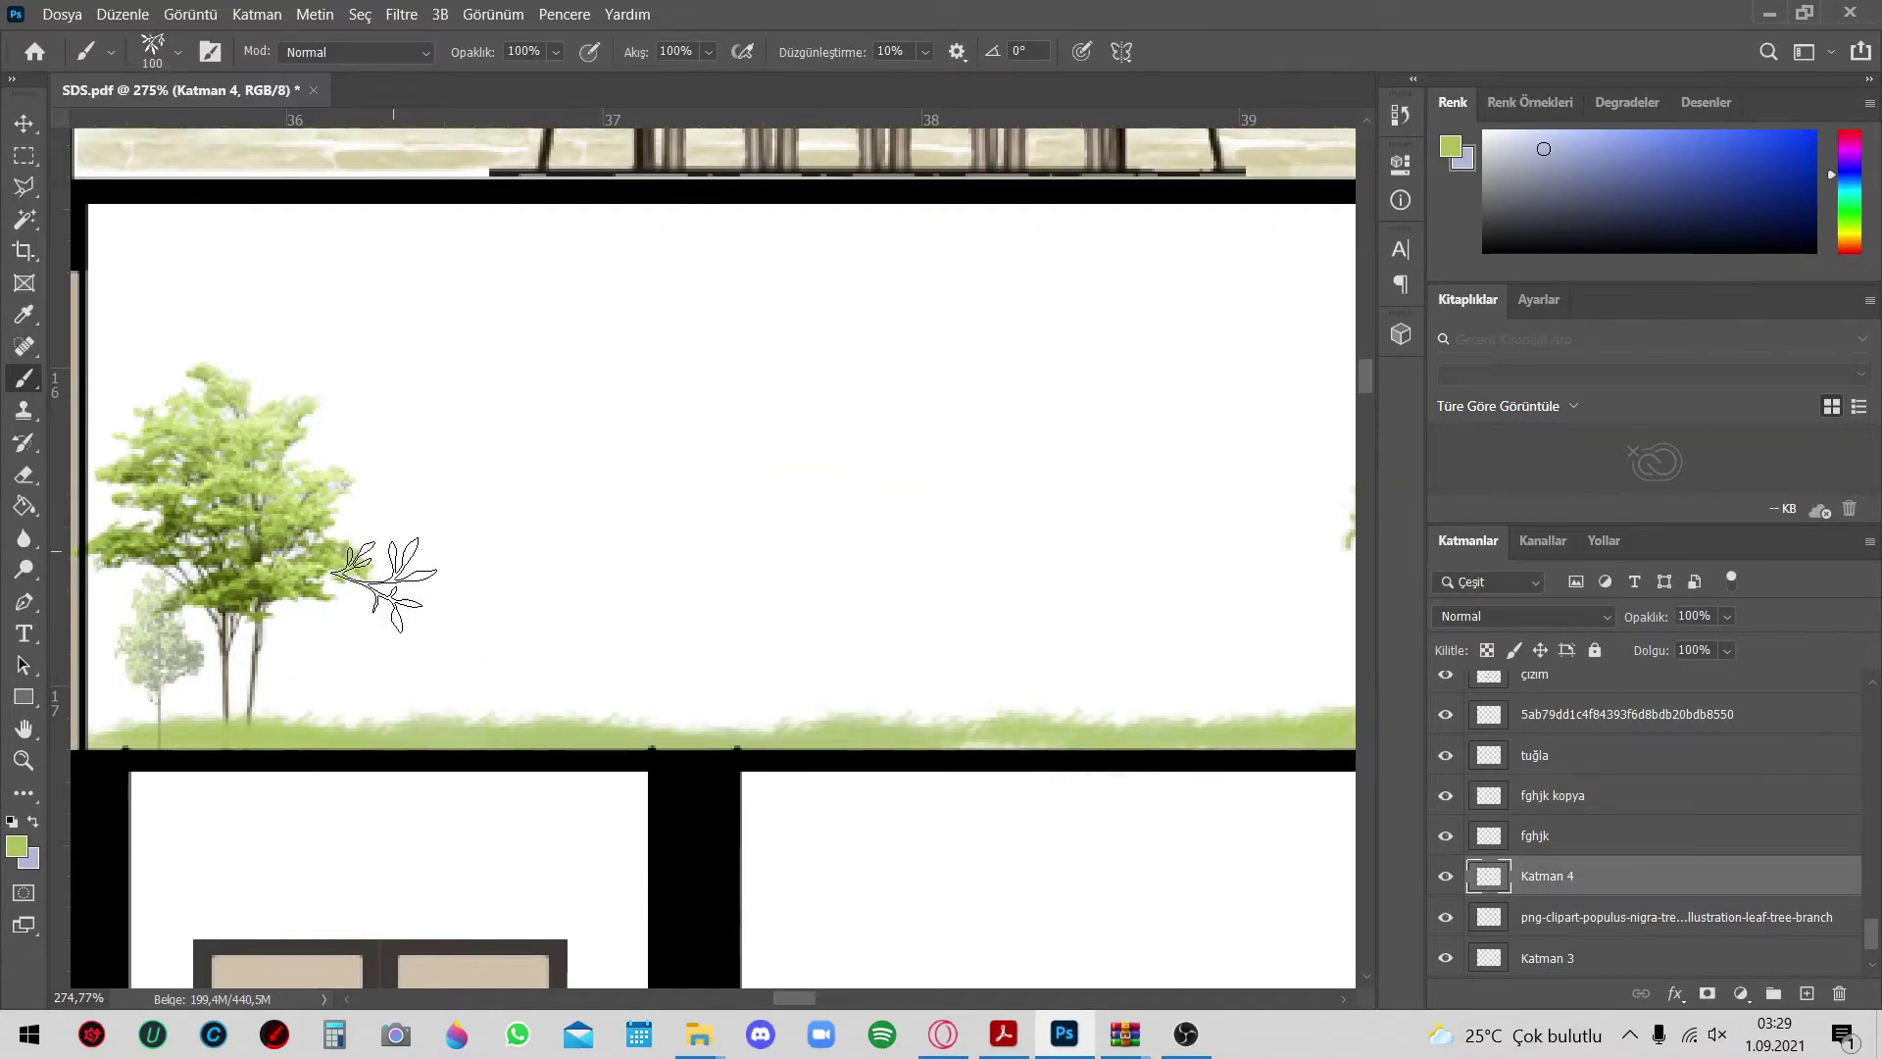
key(ctrl+z)
Set a pink painting colour and paint a leaf-brush stroke across the grass
click(16, 845)
click(1639, 386)
click(178, 51)
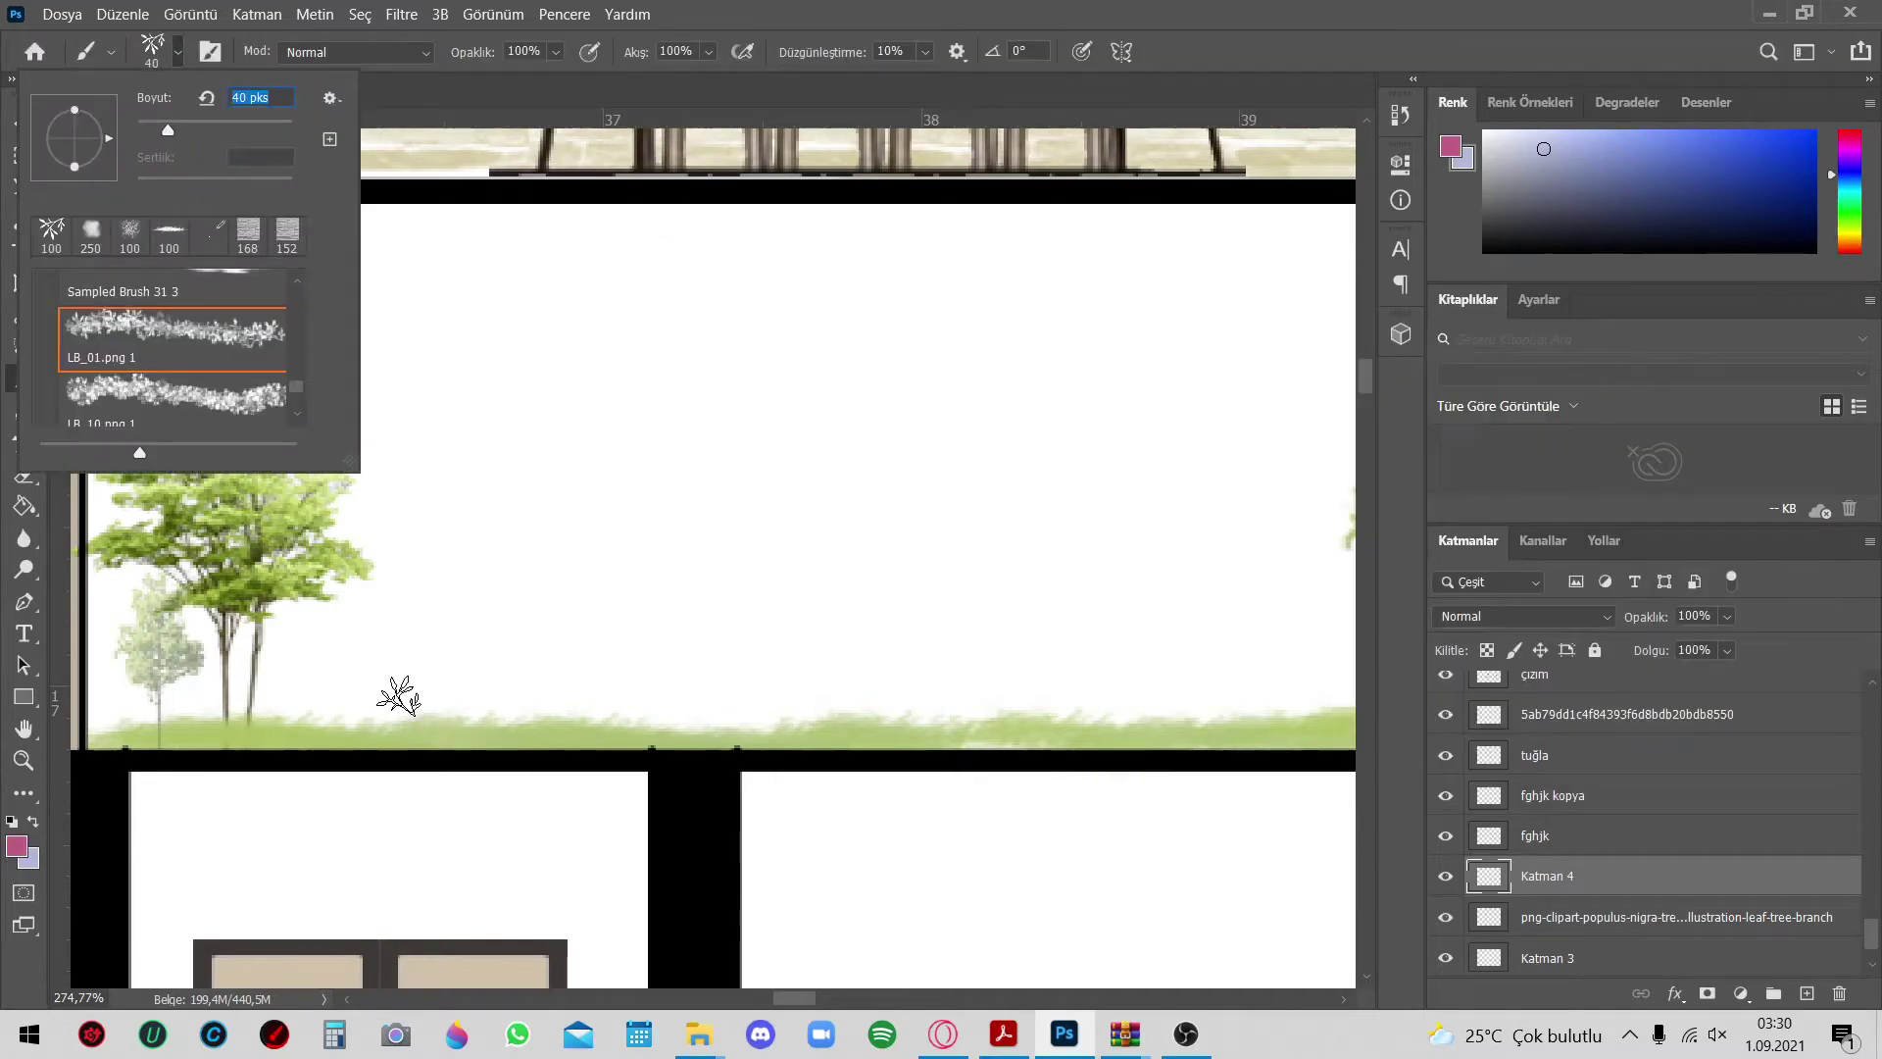
scroll(343, 782, up, 3)
scroll(450, 735, down, 3)
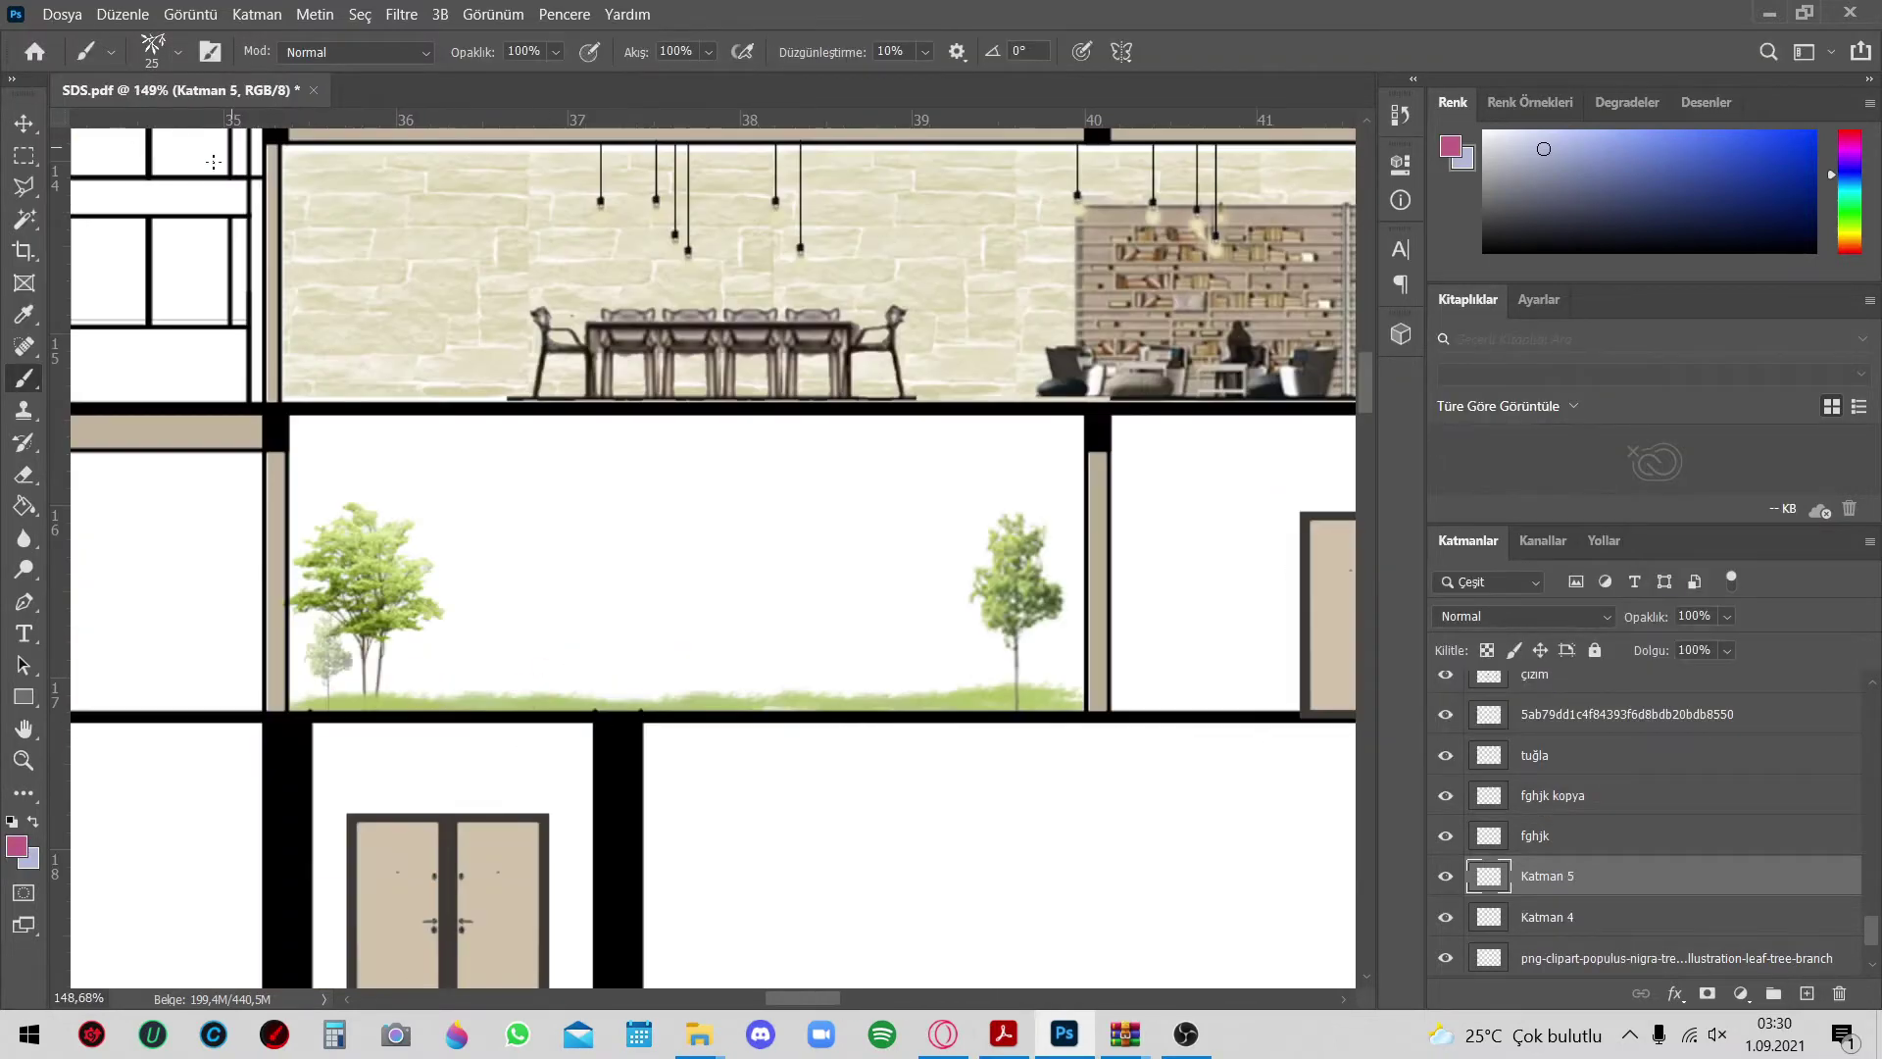
scroll(405, 630, up, 4)
click(178, 51)
scroll(471, 588, down, 3)
scroll(471, 588, up, 3)
click(178, 51)
drag(549, 549, 862, 461)
Dot three small pink flowers along the grass line with a small round brush
scroll(686, 490, down, 1)
click(172, 382)
scroll(302, 355, up, 5)
double_click(171, 382)
click(353, 693)
click(639, 696)
click(965, 702)
click(1287, 702)
Resize and move the tree copy to the courtyard's right end
scroll(1287, 701, down, 3)
scroll(784, 490, down, 3)
scroll(785, 490, up, 3)
drag(862, 462, 1197, 462)
scroll(784, 392, down, 3)
key(ctrl+t)
drag(784, 334, 428, 462)
key(Return)
Place the business-silhouette image onto the sheet and select its figures by colour
key(super+Down)
key(Return)
key(w)
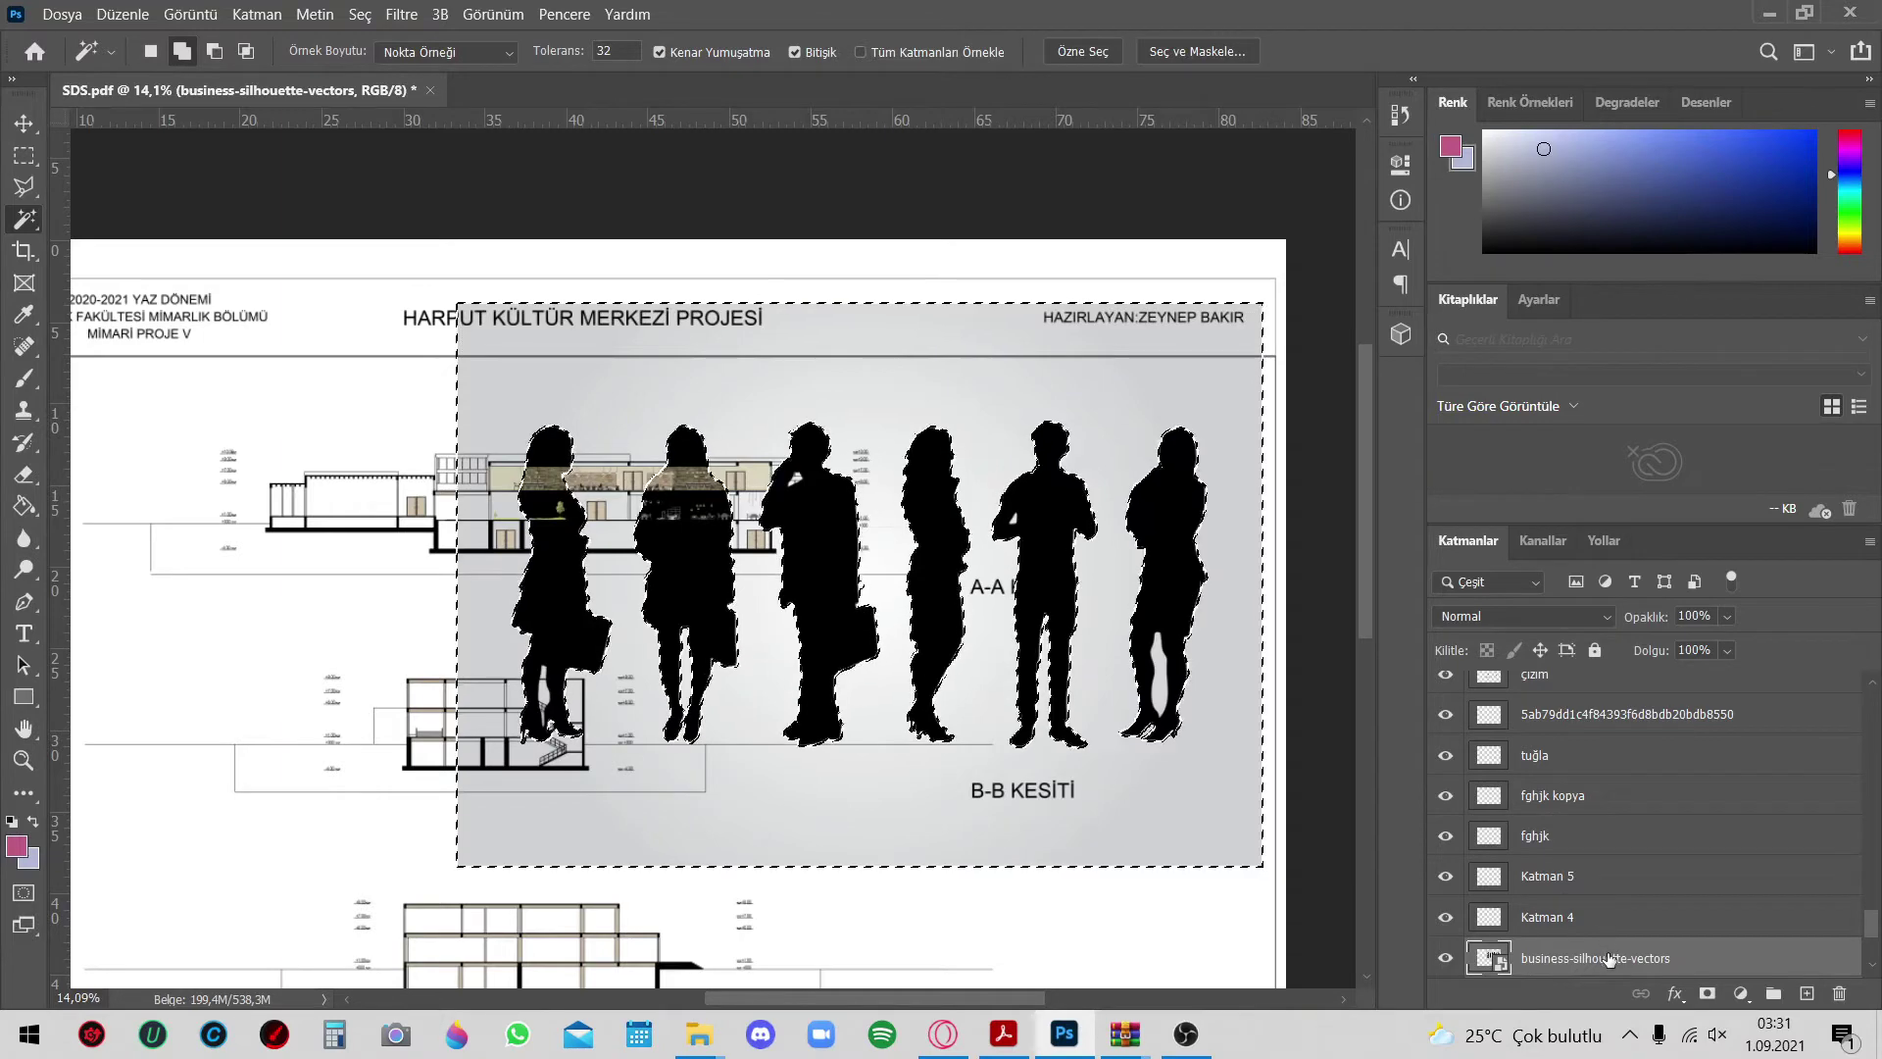
Rasterize the silhouette layer and delete the grey background around the figures
right_click(1608, 960)
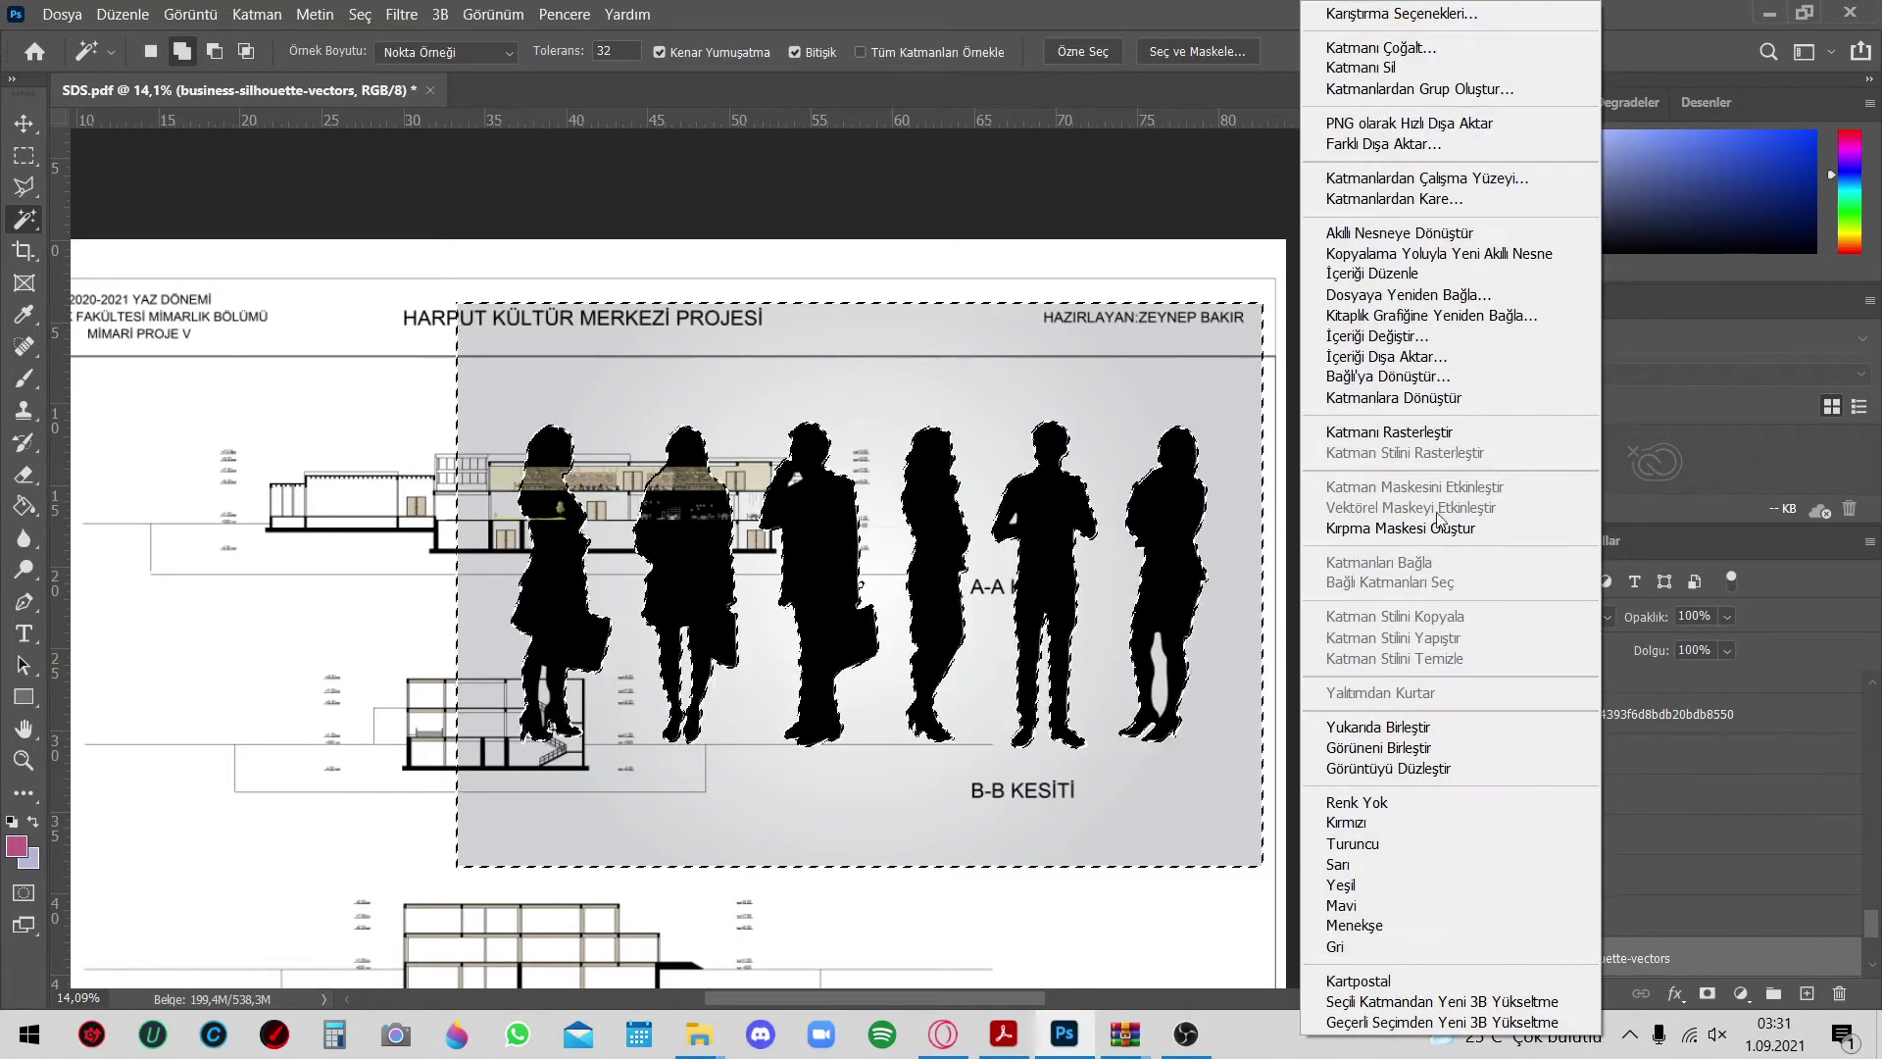
click(1416, 429)
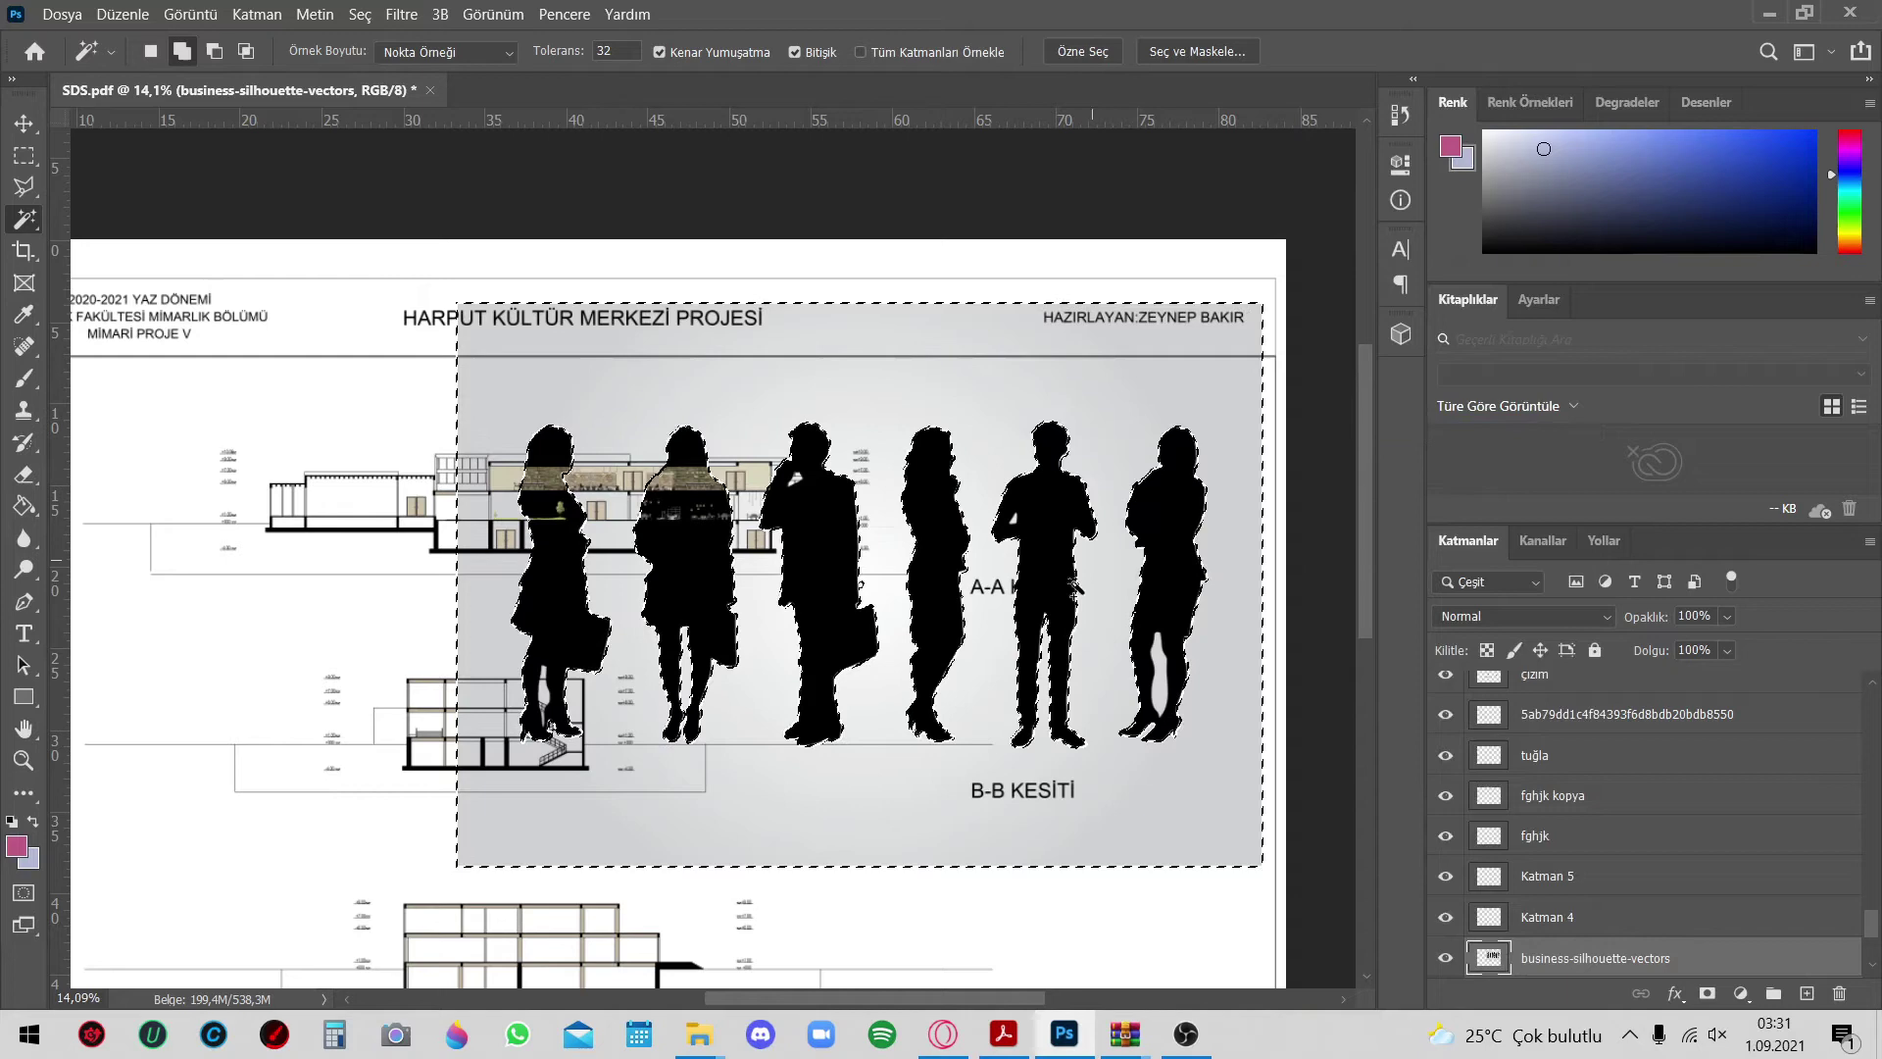
key(Delete)
scroll(741, 628, down, 1)
scroll(764, 617, up, 2)
scroll(824, 588, down, 2)
scroll(859, 575, up, 1)
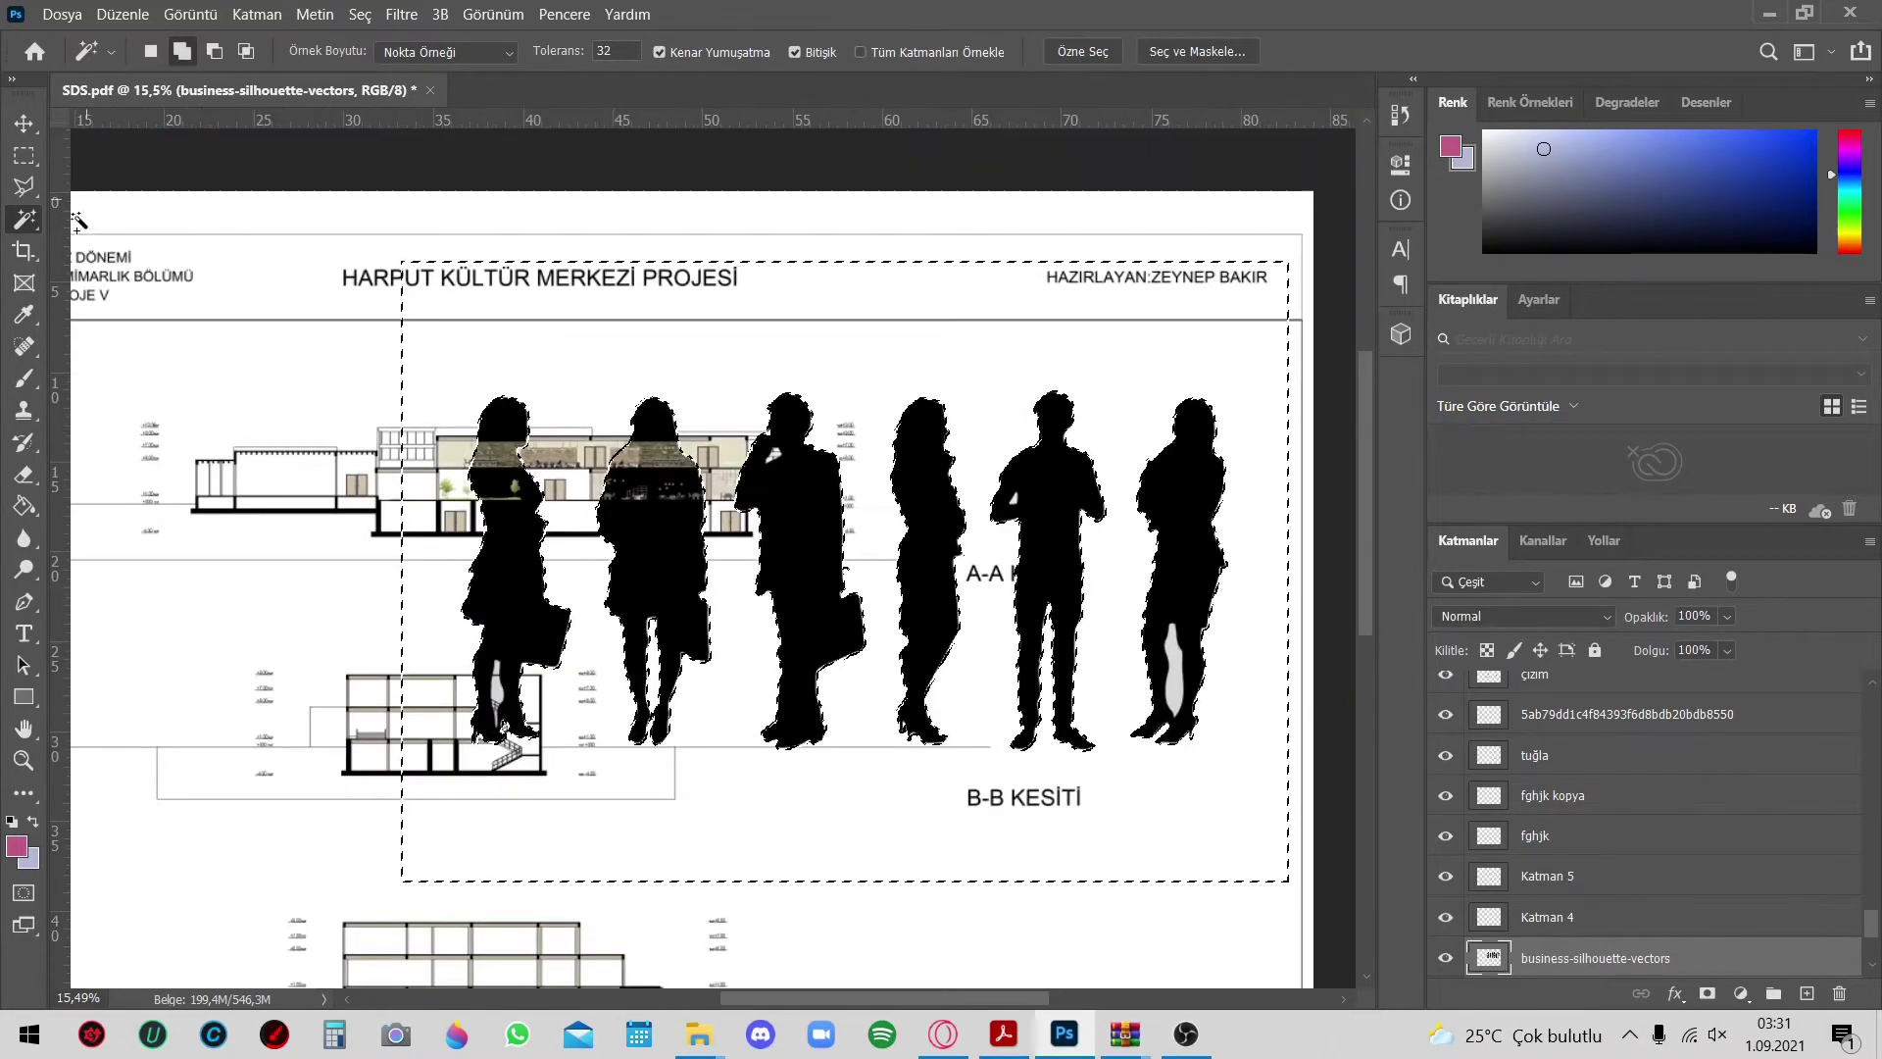
Delete the four left silhouettes and shrink the remaining two to about 15 percent
click(25, 155)
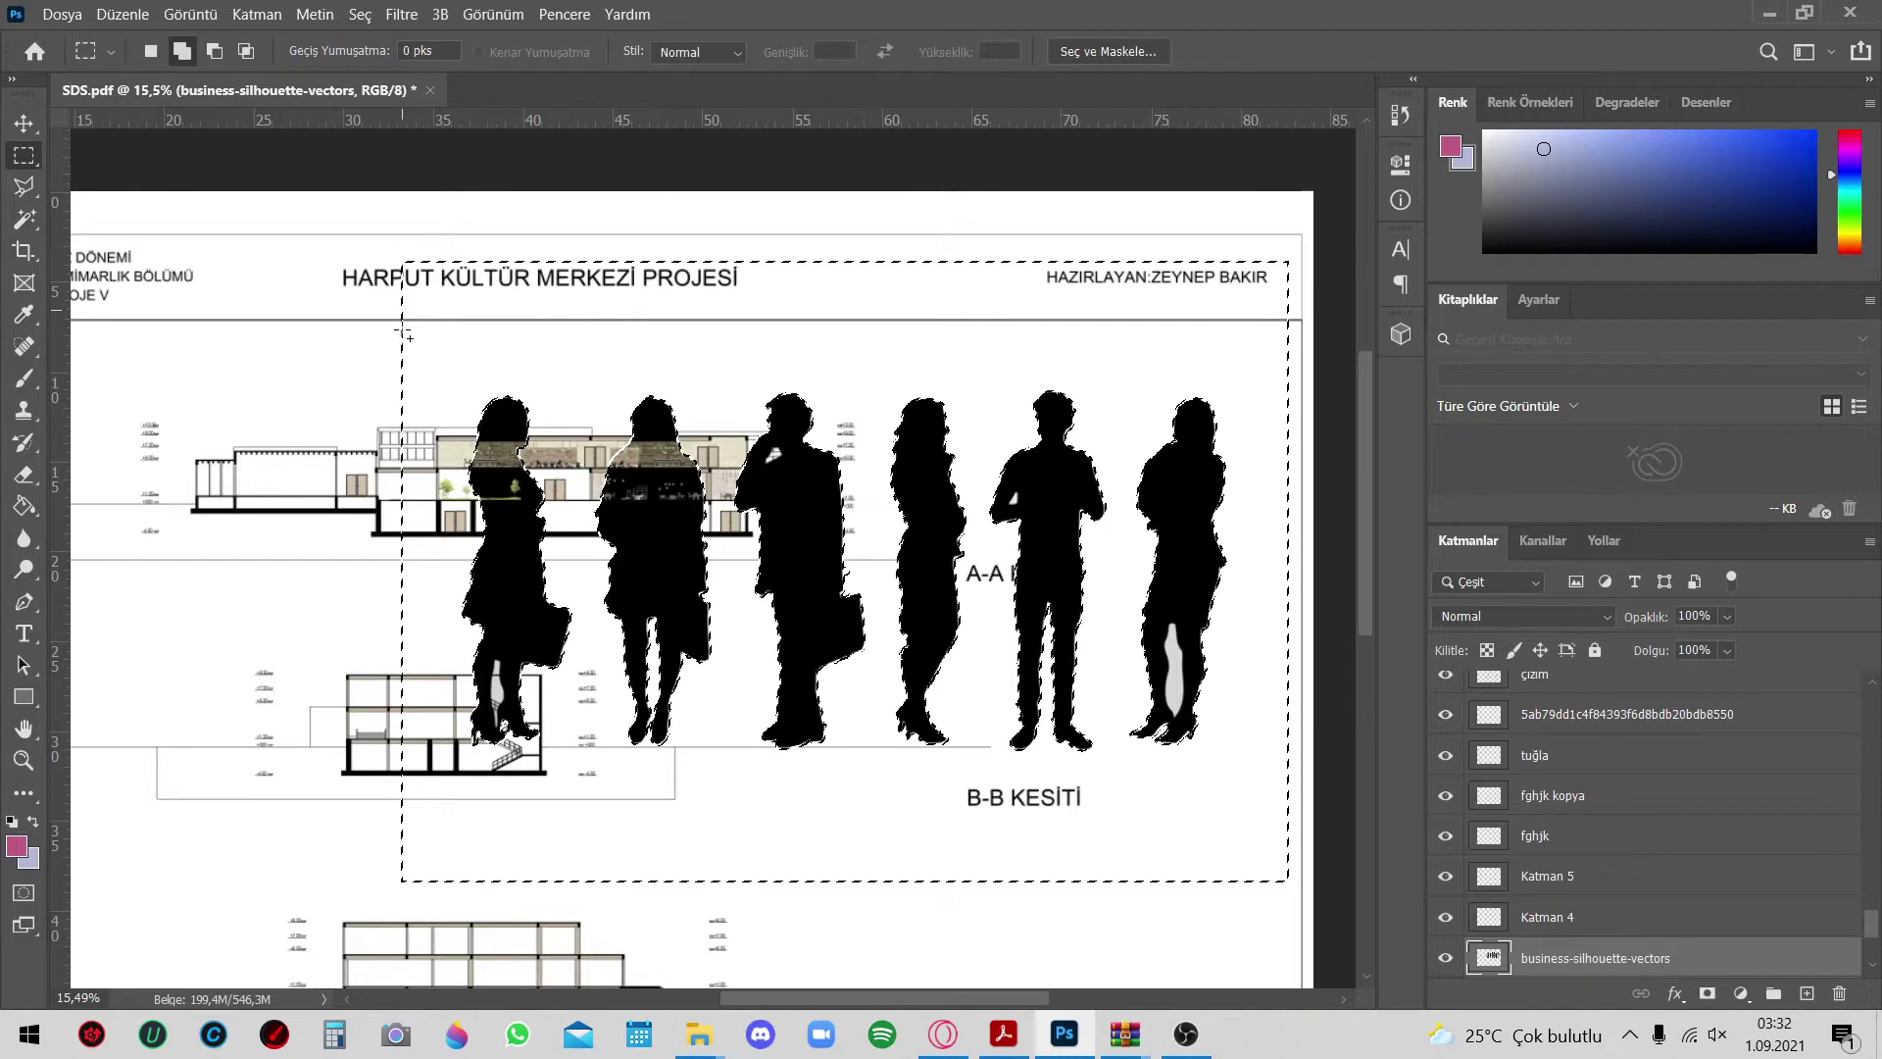
drag(988, 810, 988, 811)
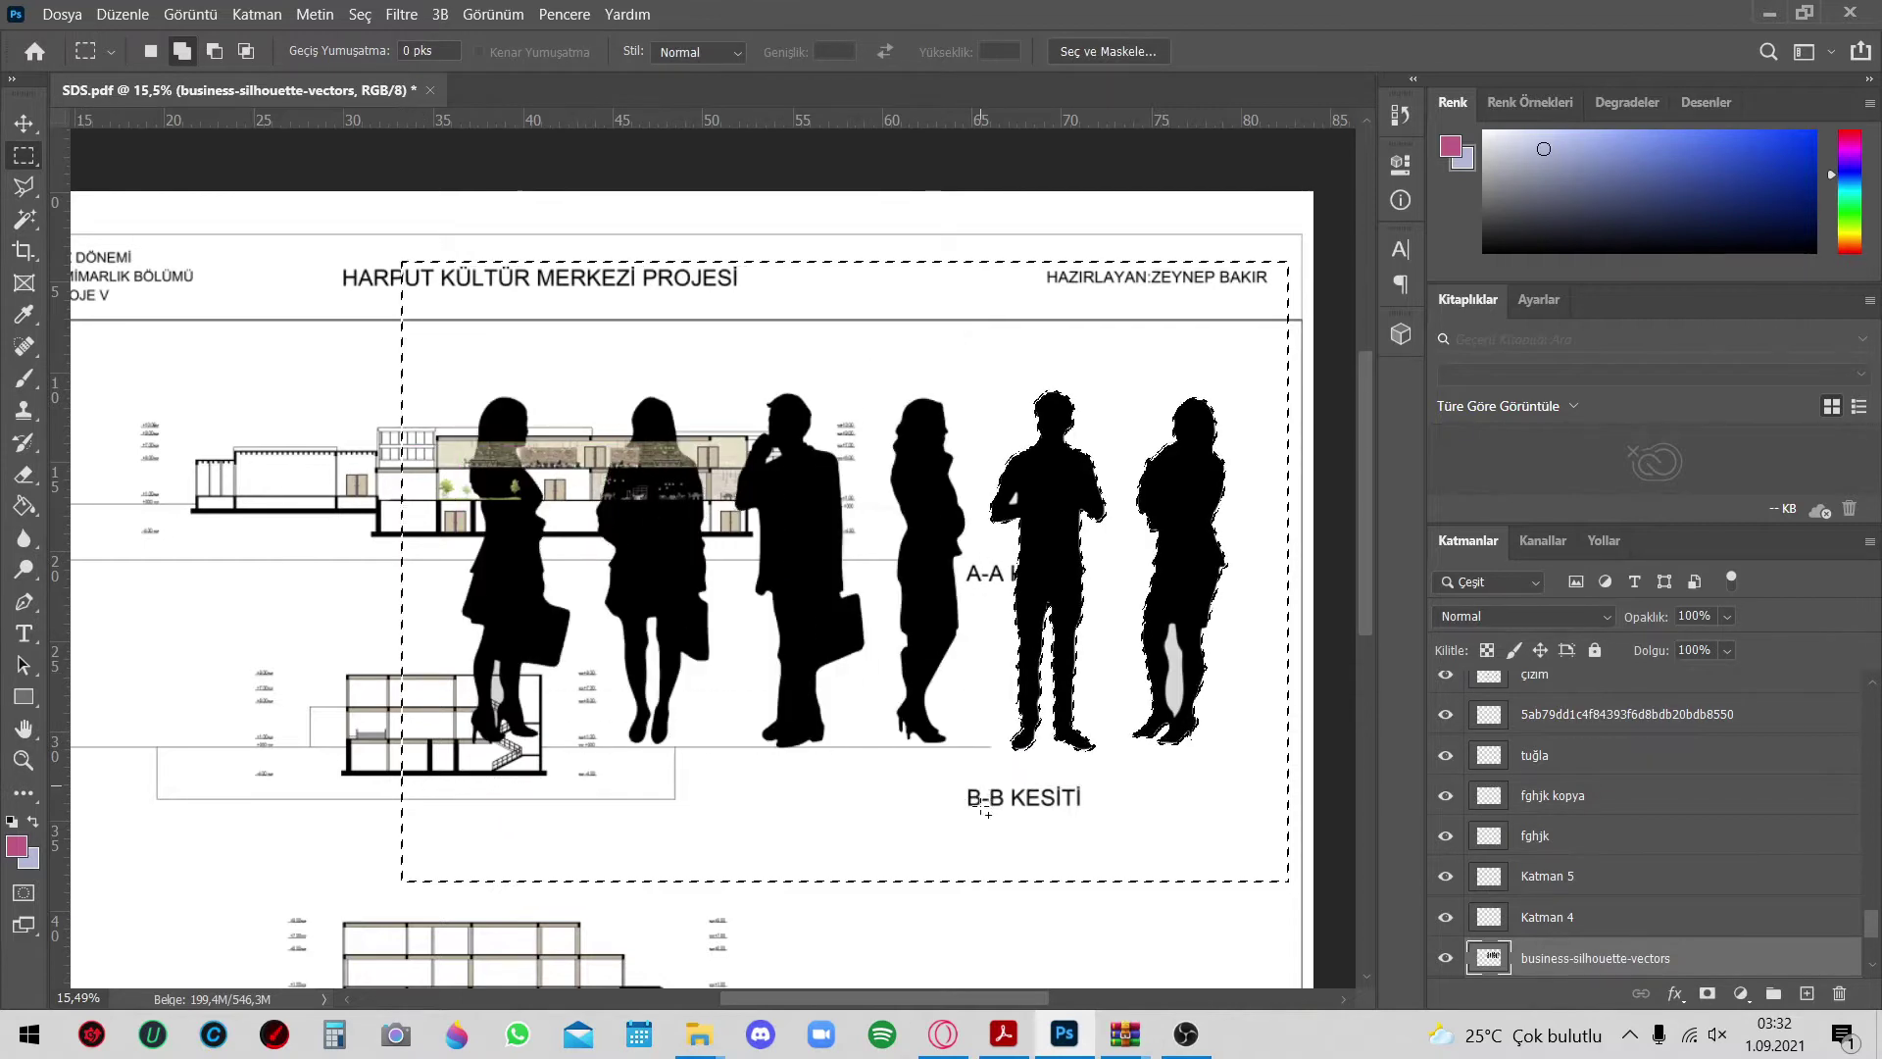
key(Delete)
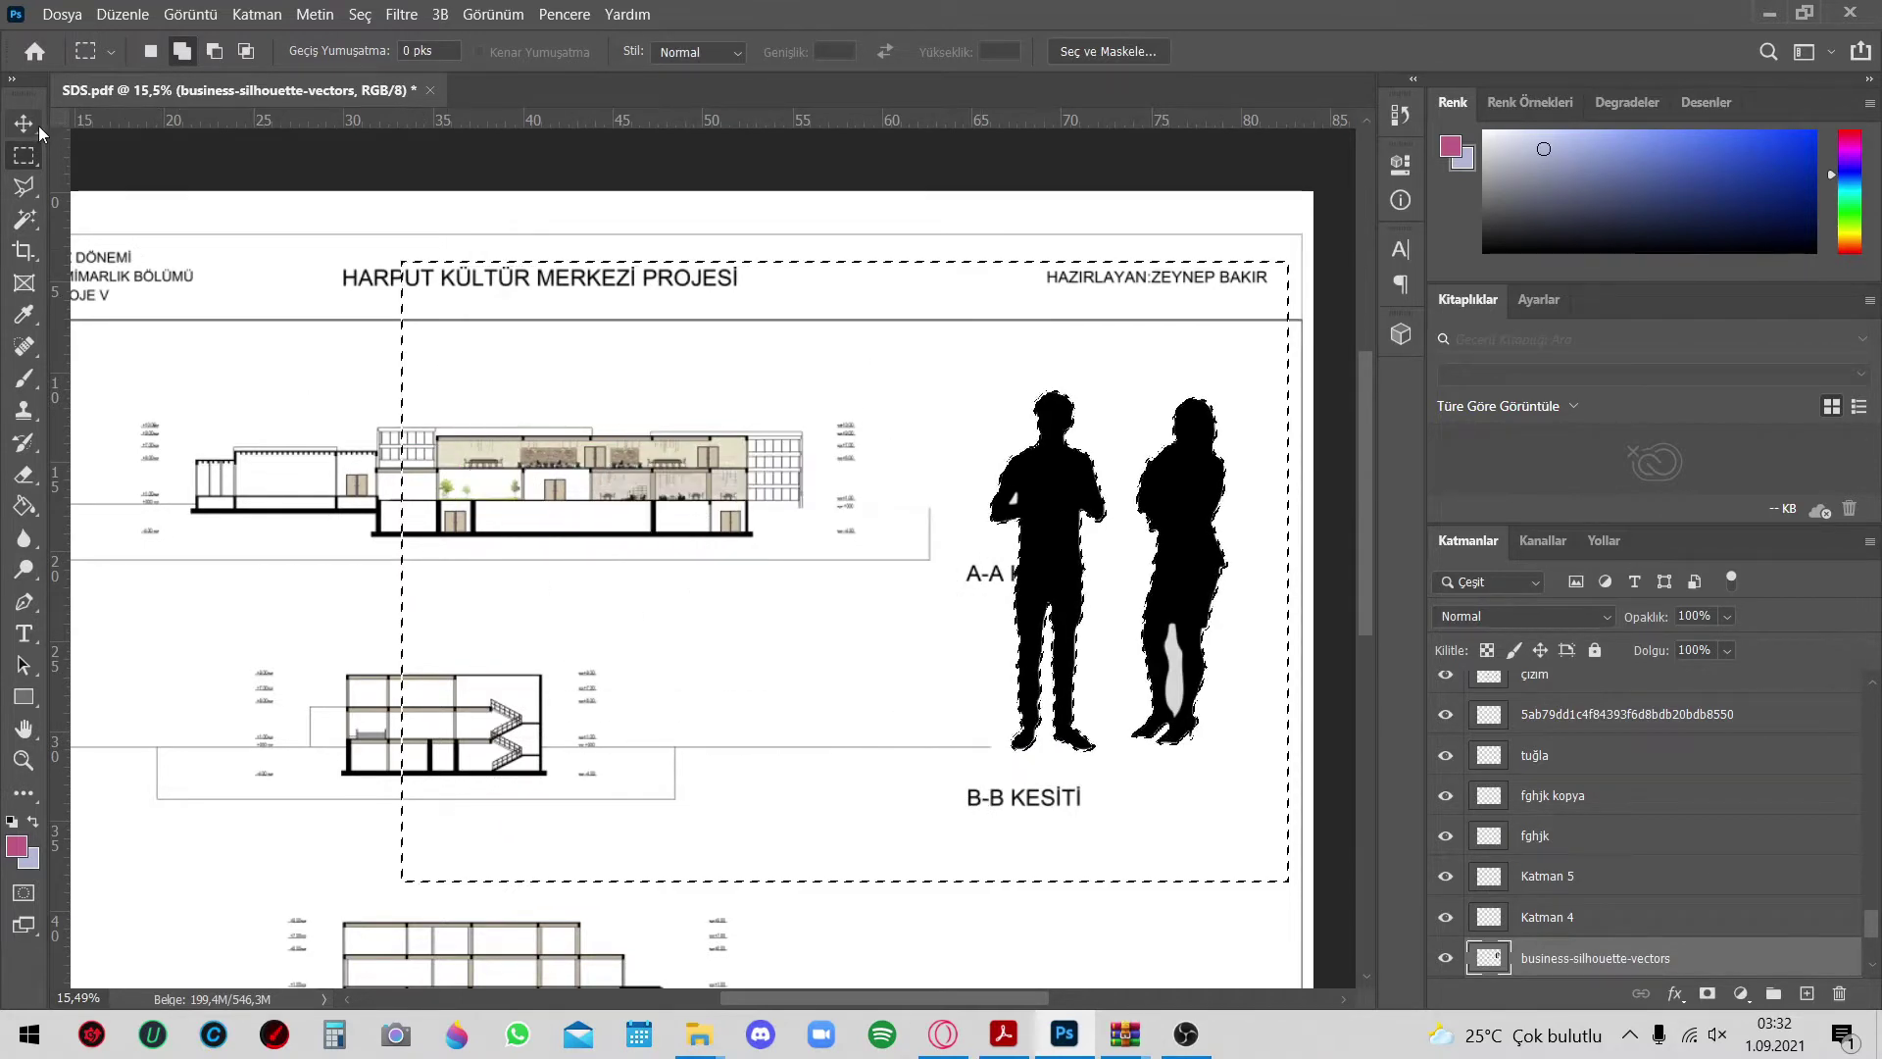
key(ctrl+t)
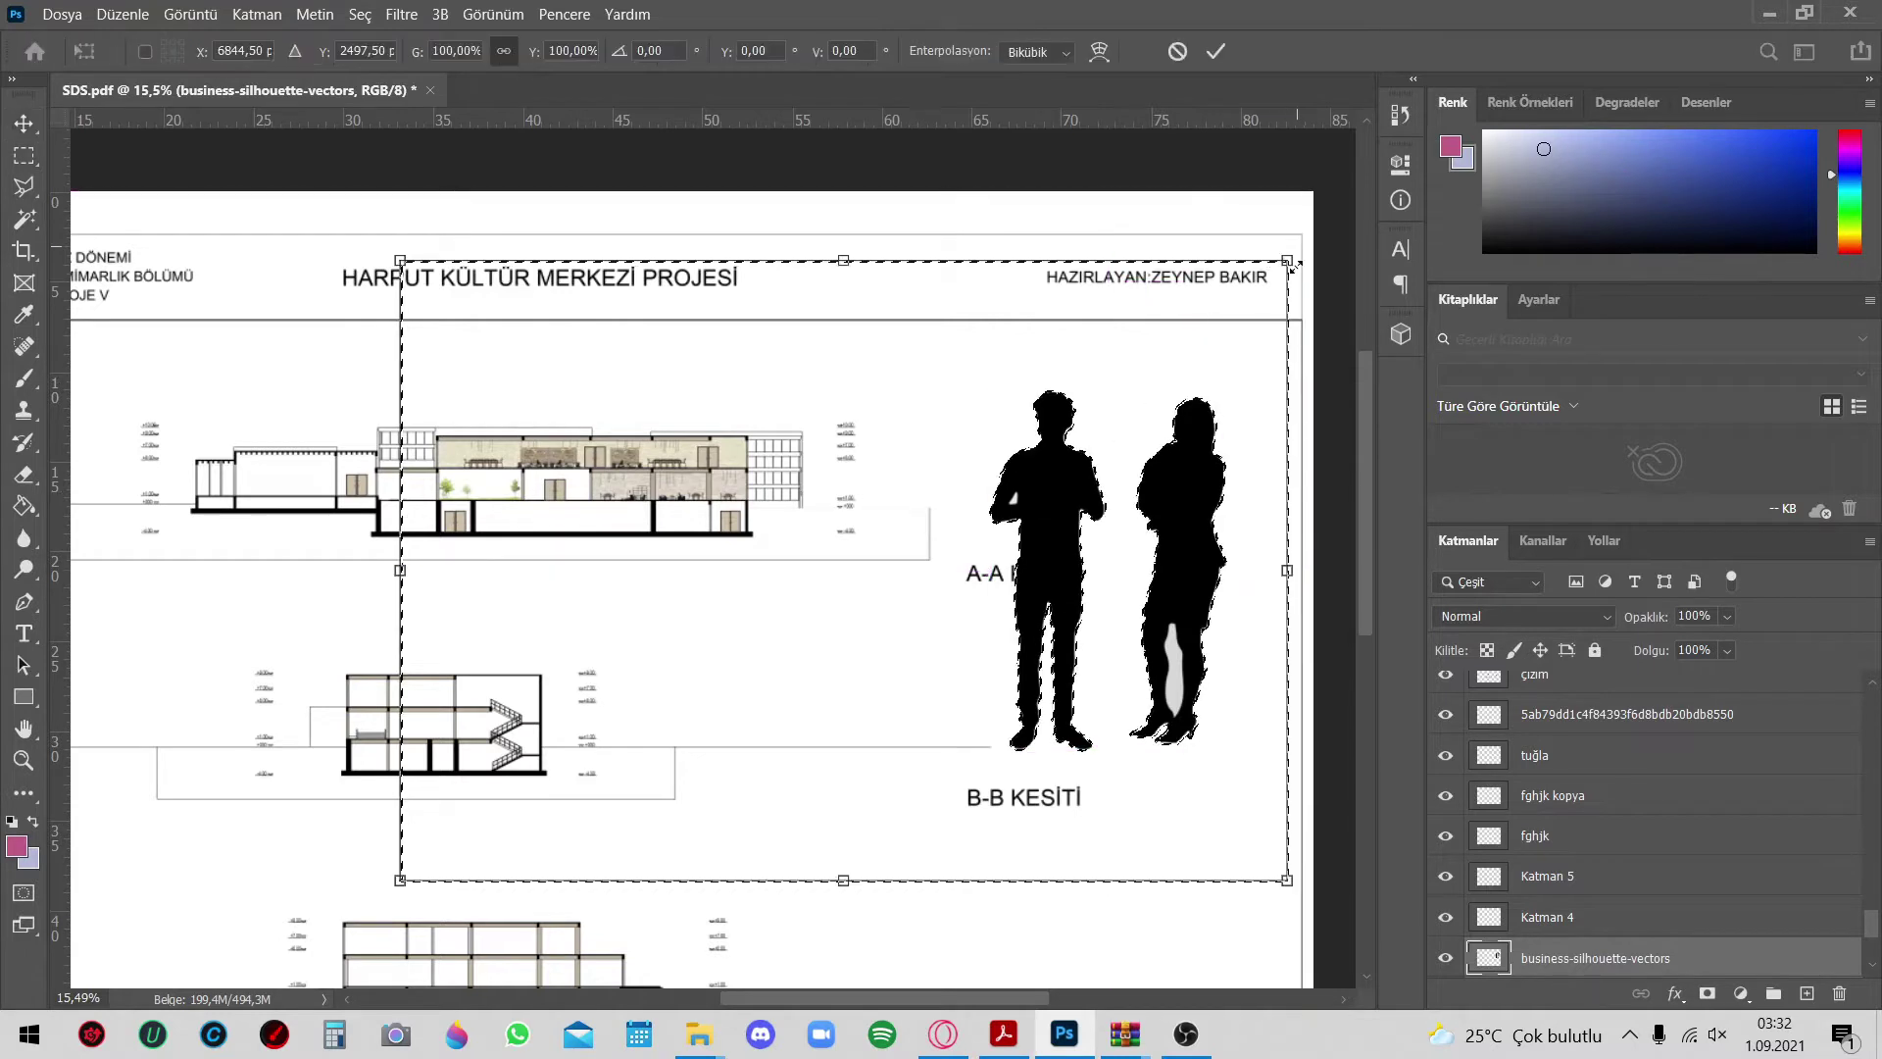
drag(1241, 293, 564, 824)
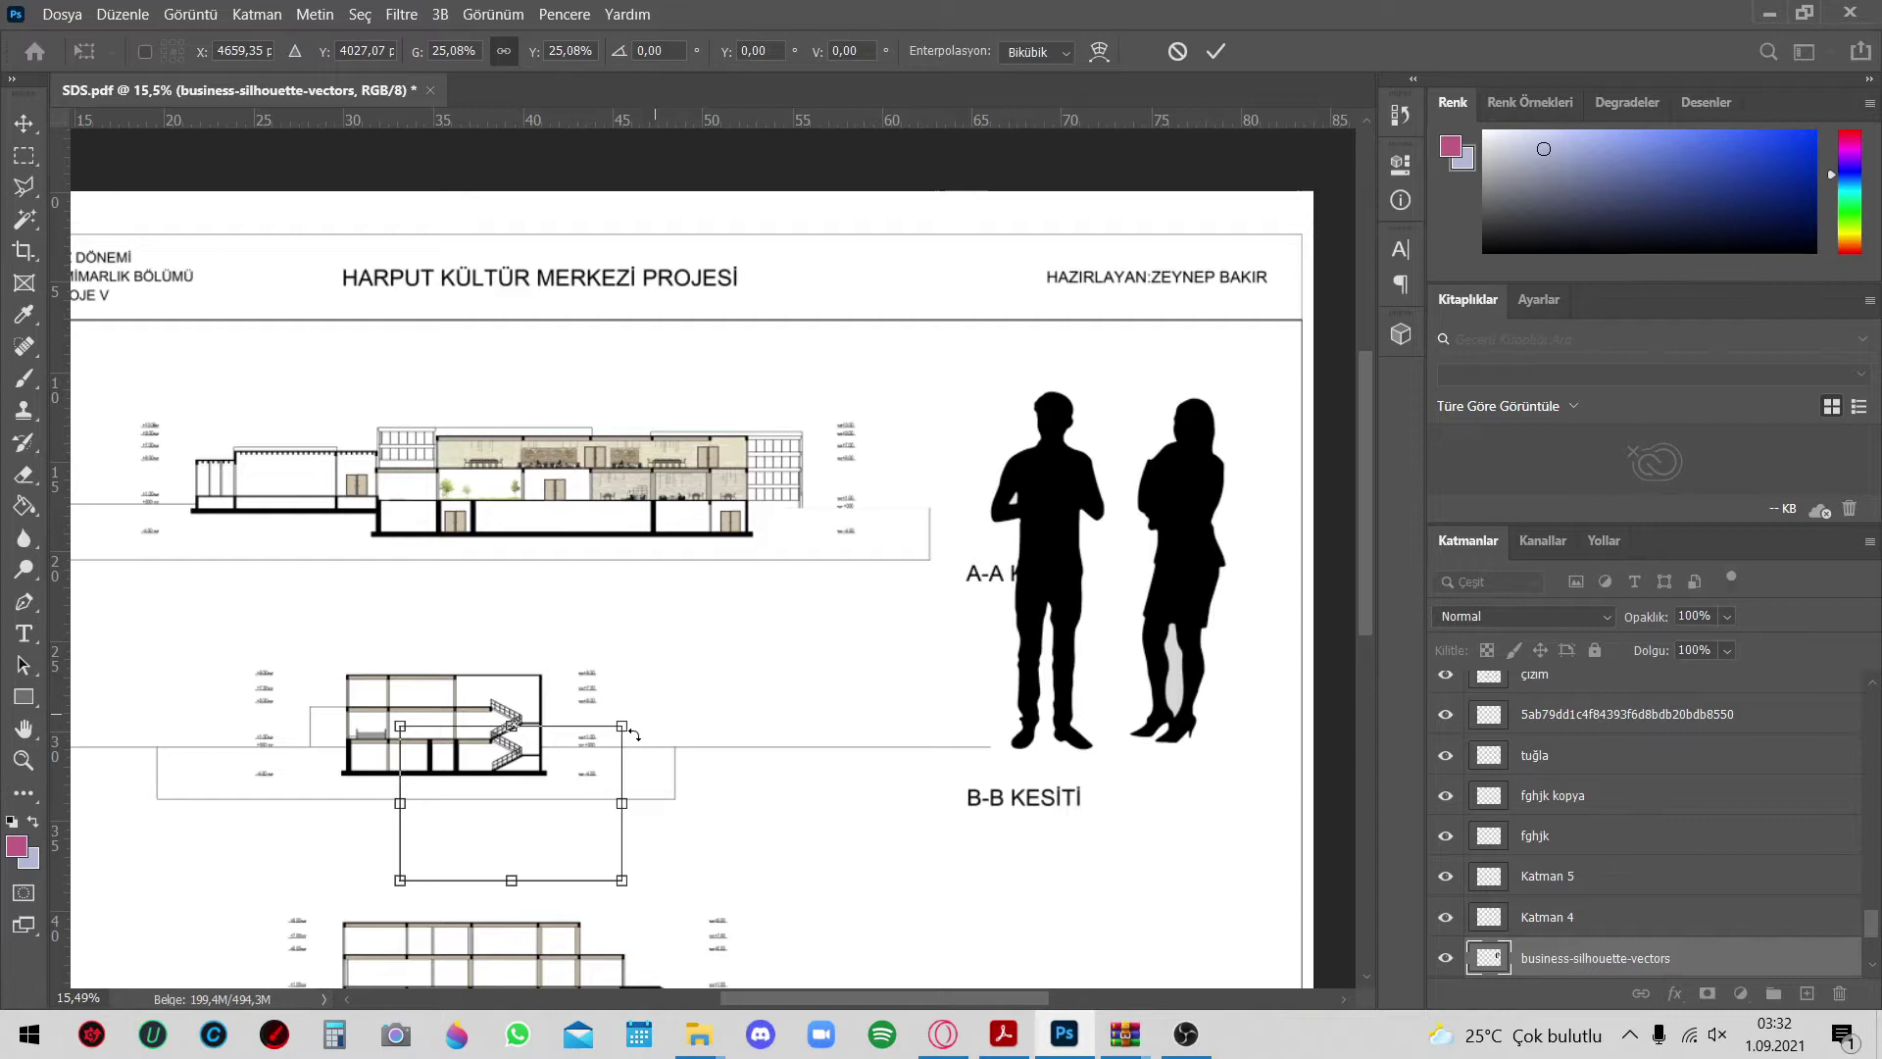
drag(622, 729, 534, 787)
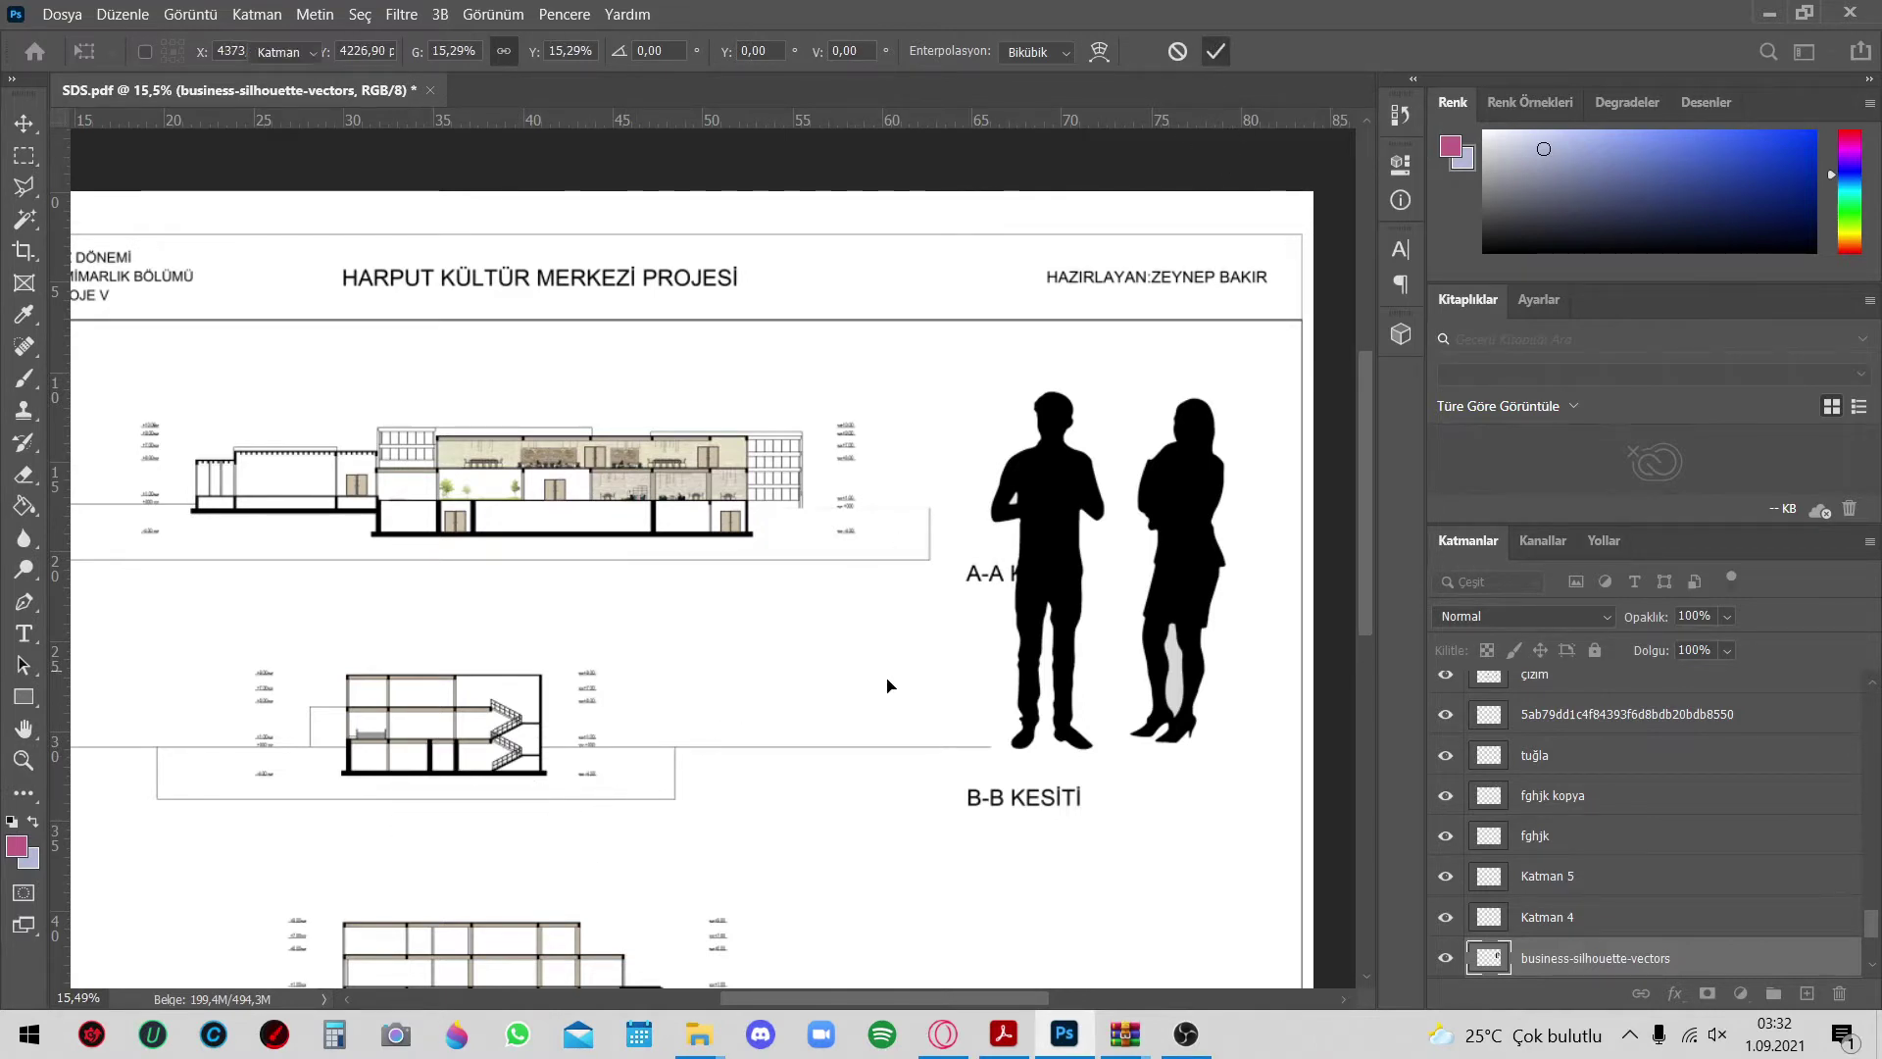
key(Return)
Re-check the transform and marquee-delete the remaining unwanted silhouettes
key(ctrl+t)
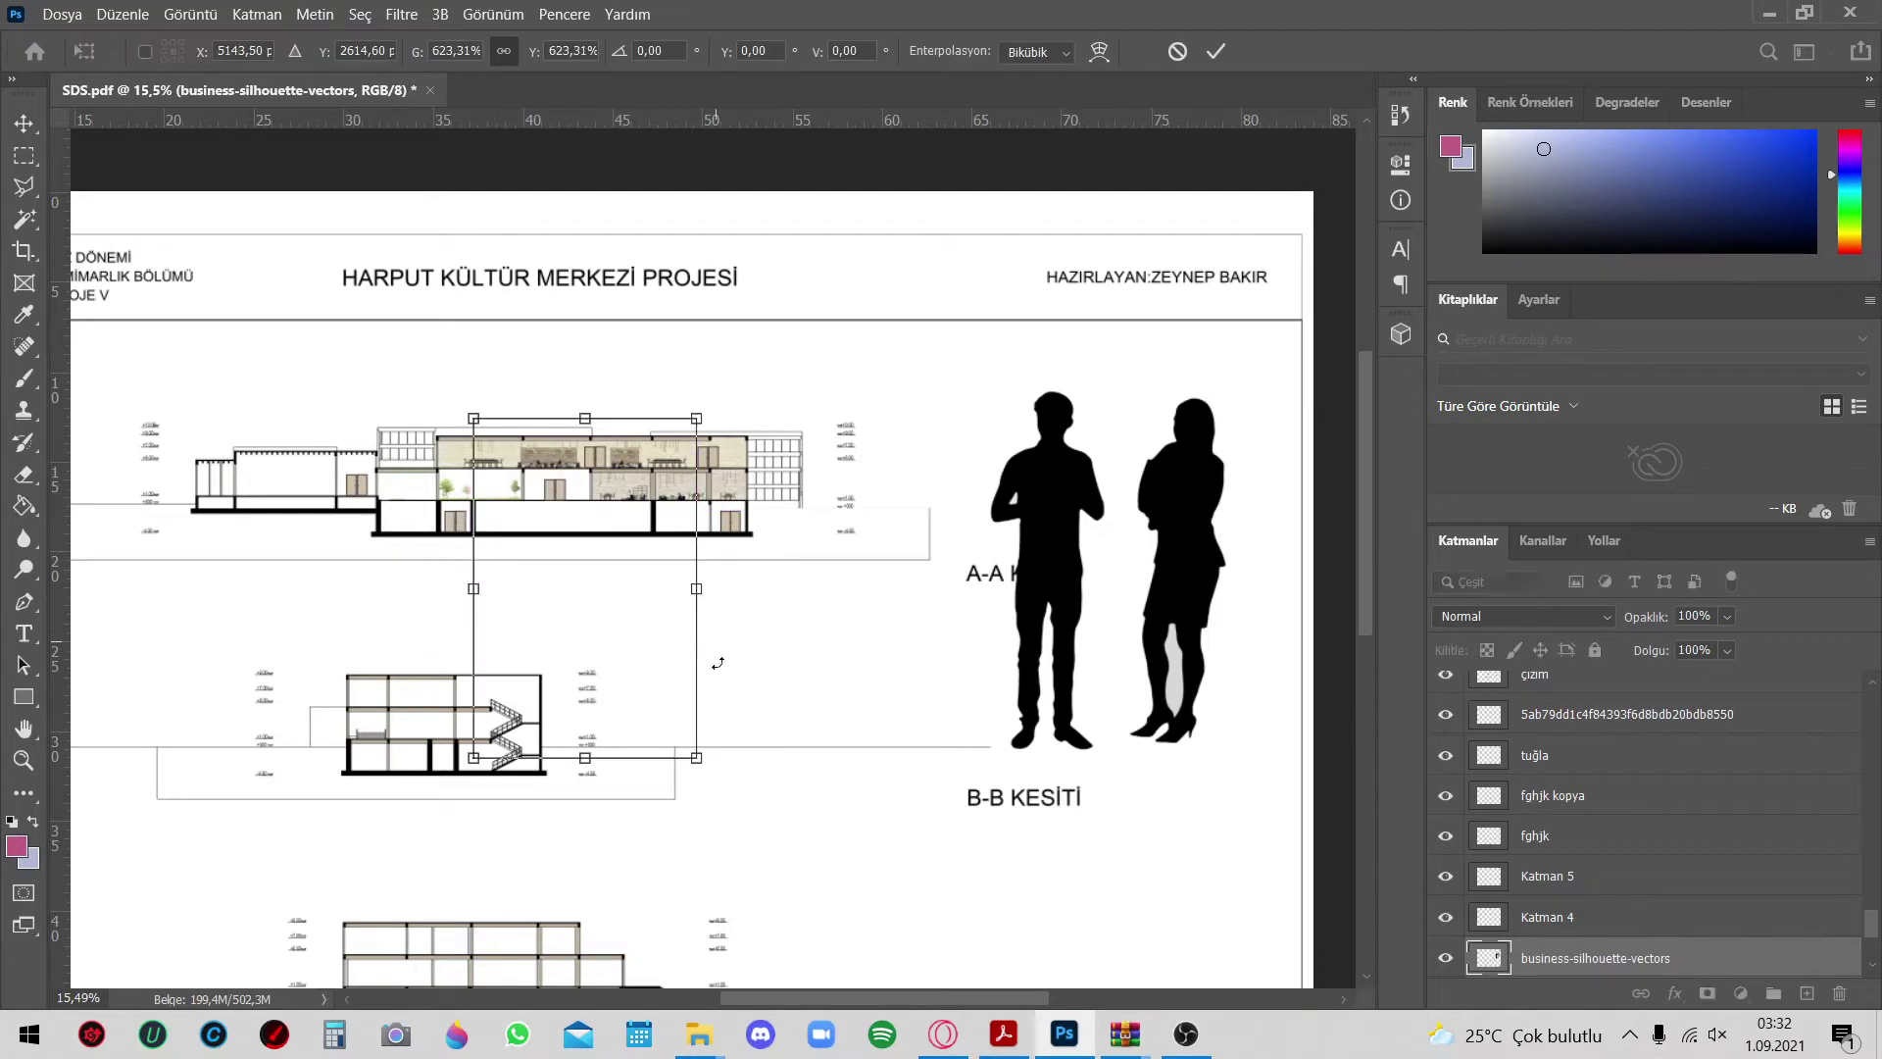
scroll(950, 658, down, 2)
scroll(1158, 379, down, 2)
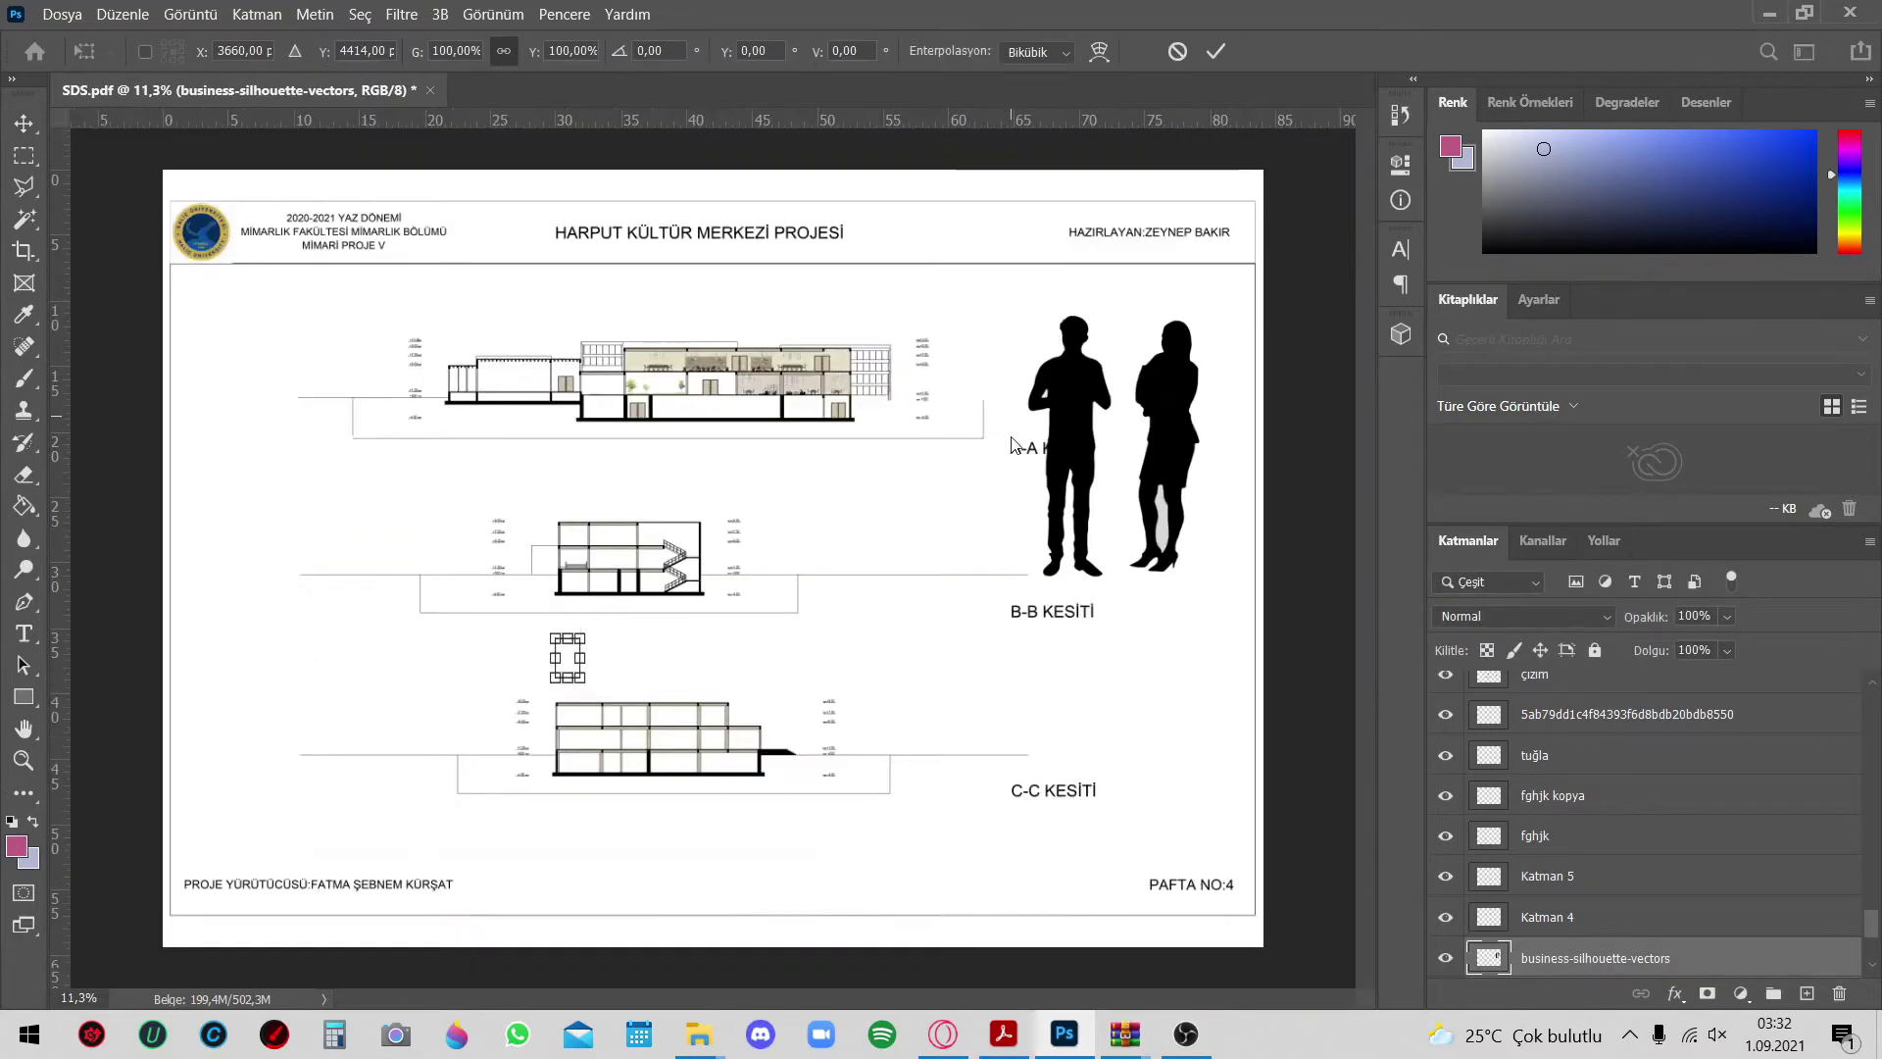
key(Return)
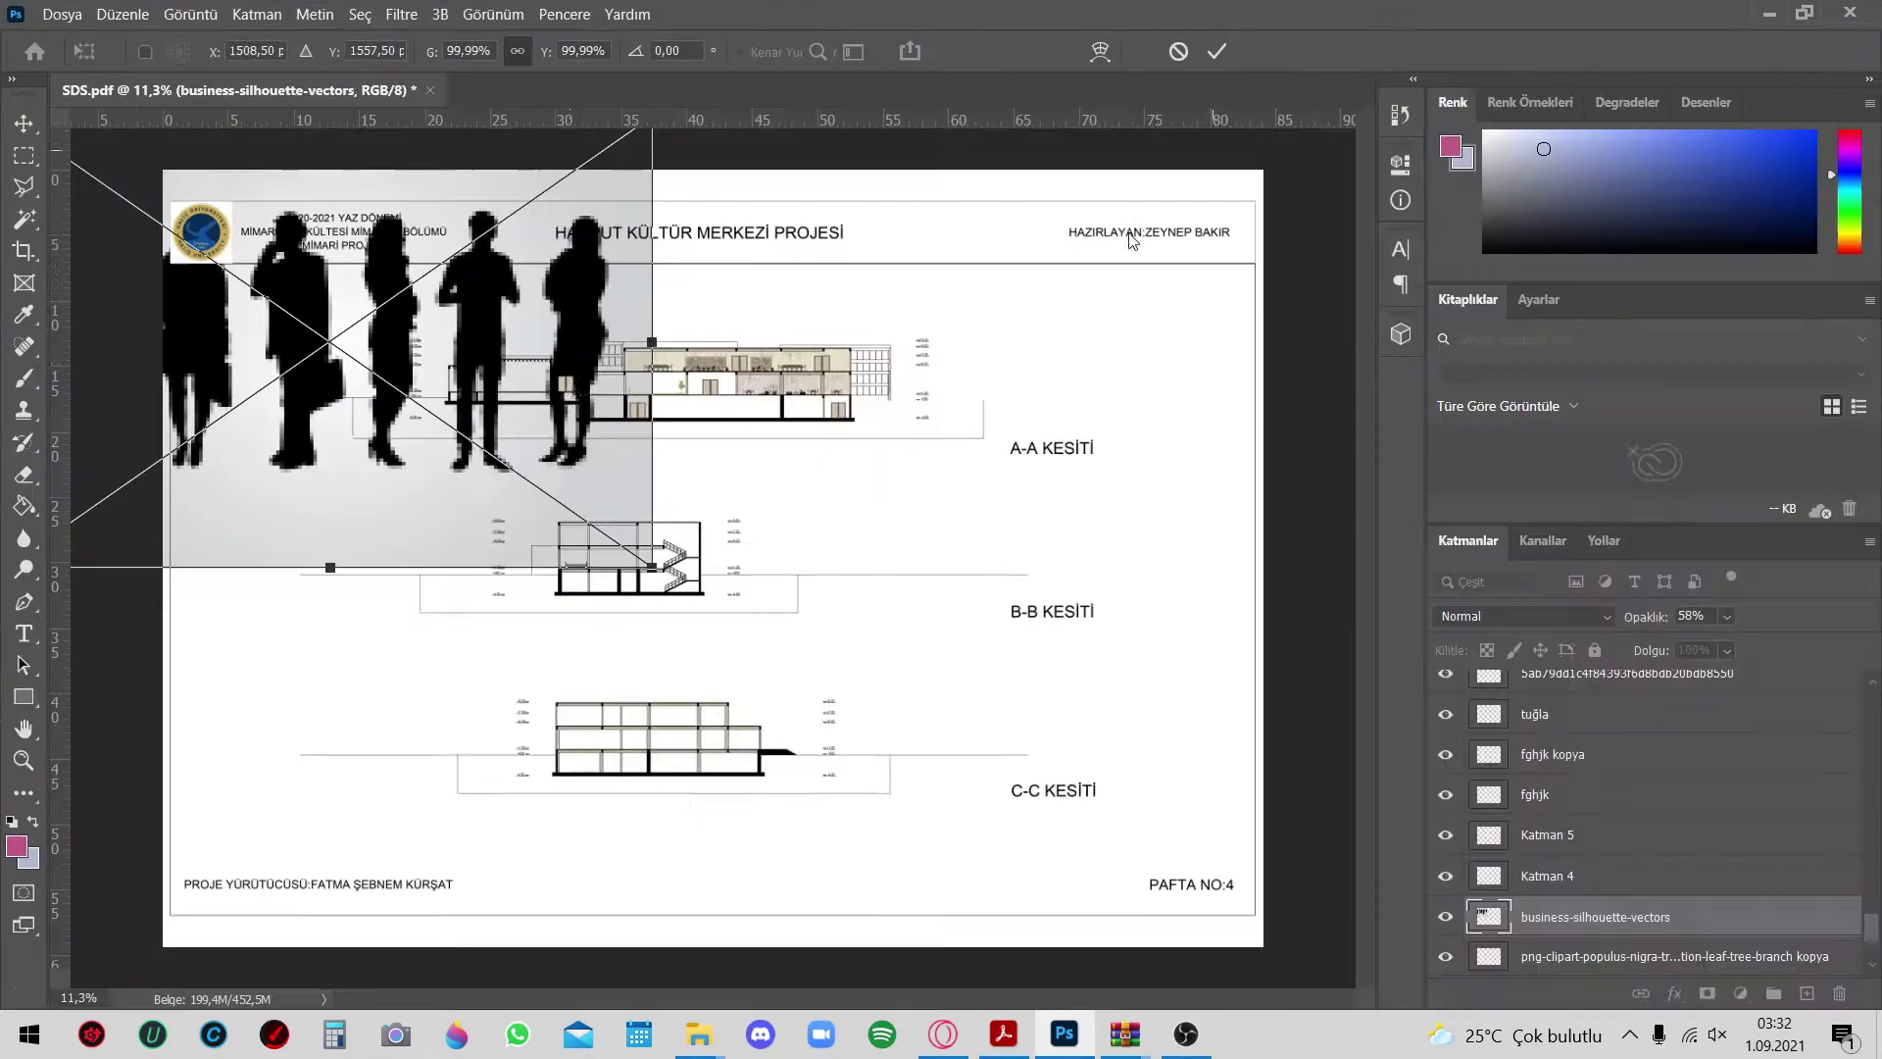
key(m)
key(Delete)
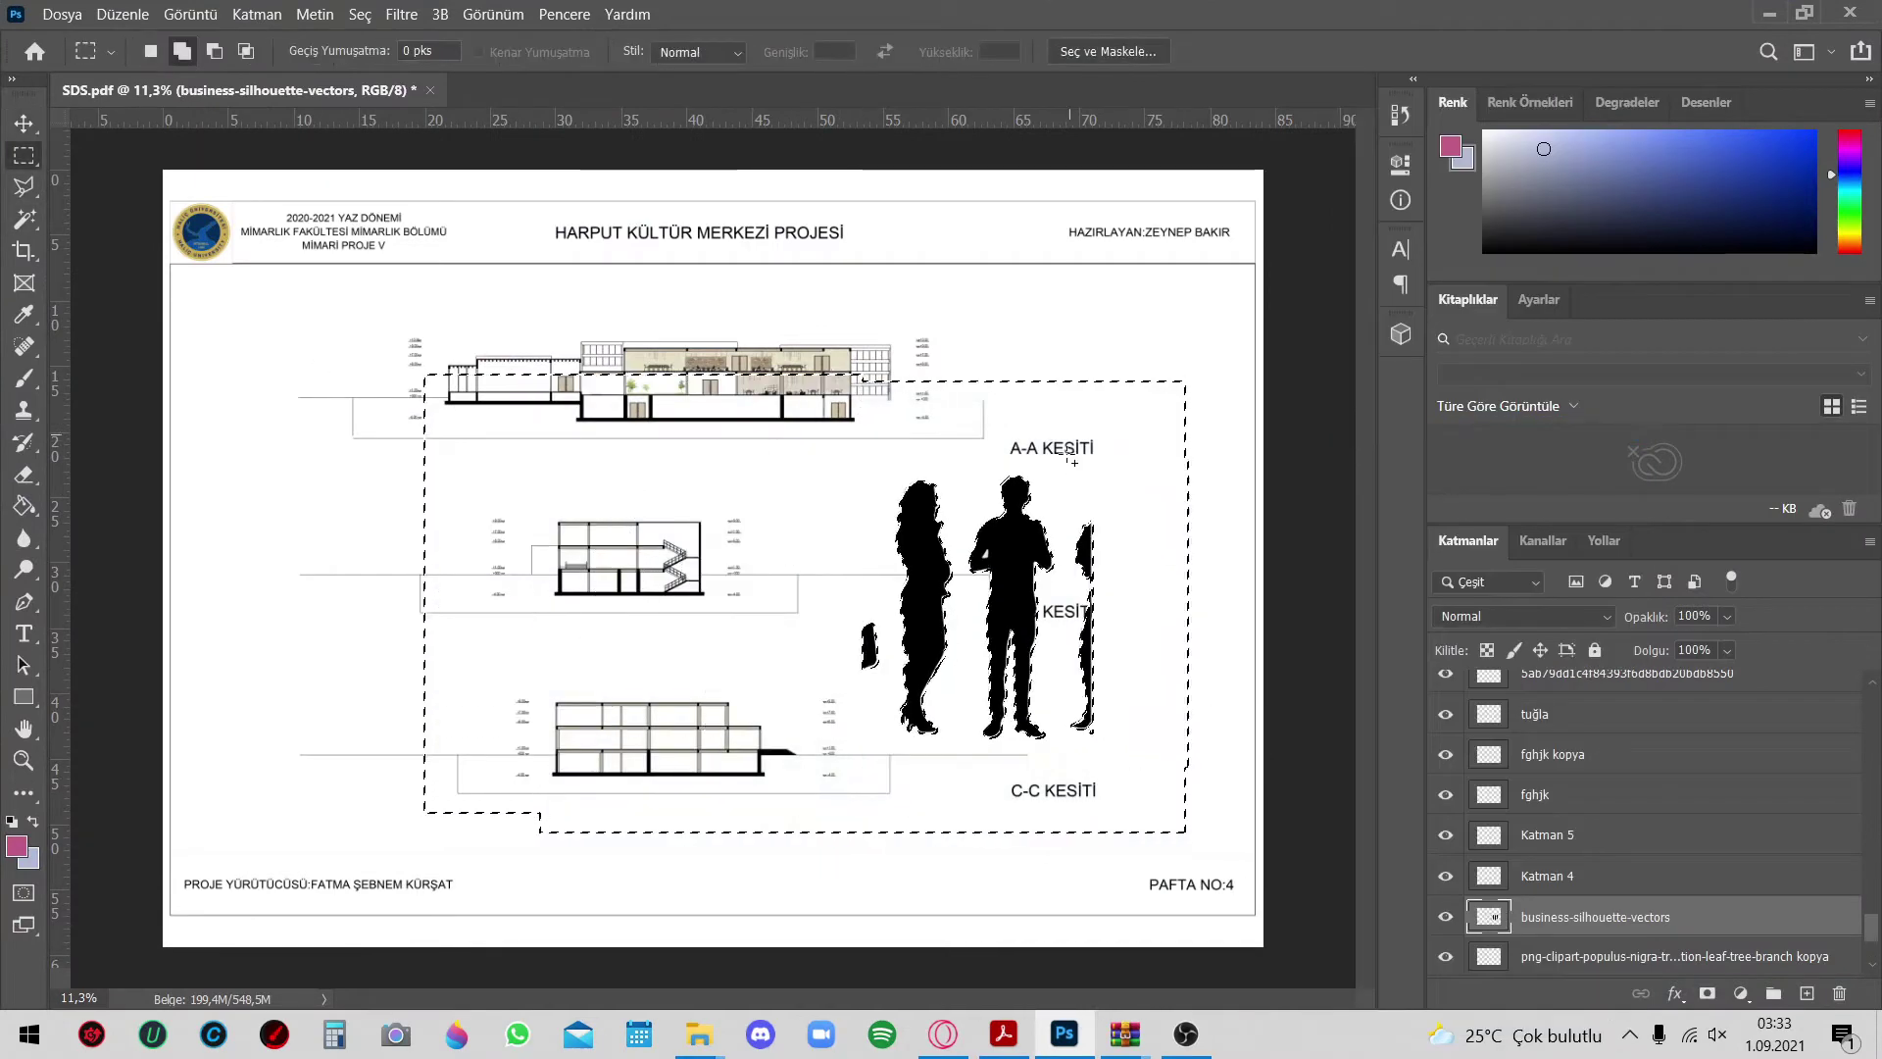
Shrink the two people into the section rooms and lower their opacity to 64%
key(ctrl+d)
key(ctrl+t)
drag(1053, 740, 686, 632)
scroll(666, 608, up, 5)
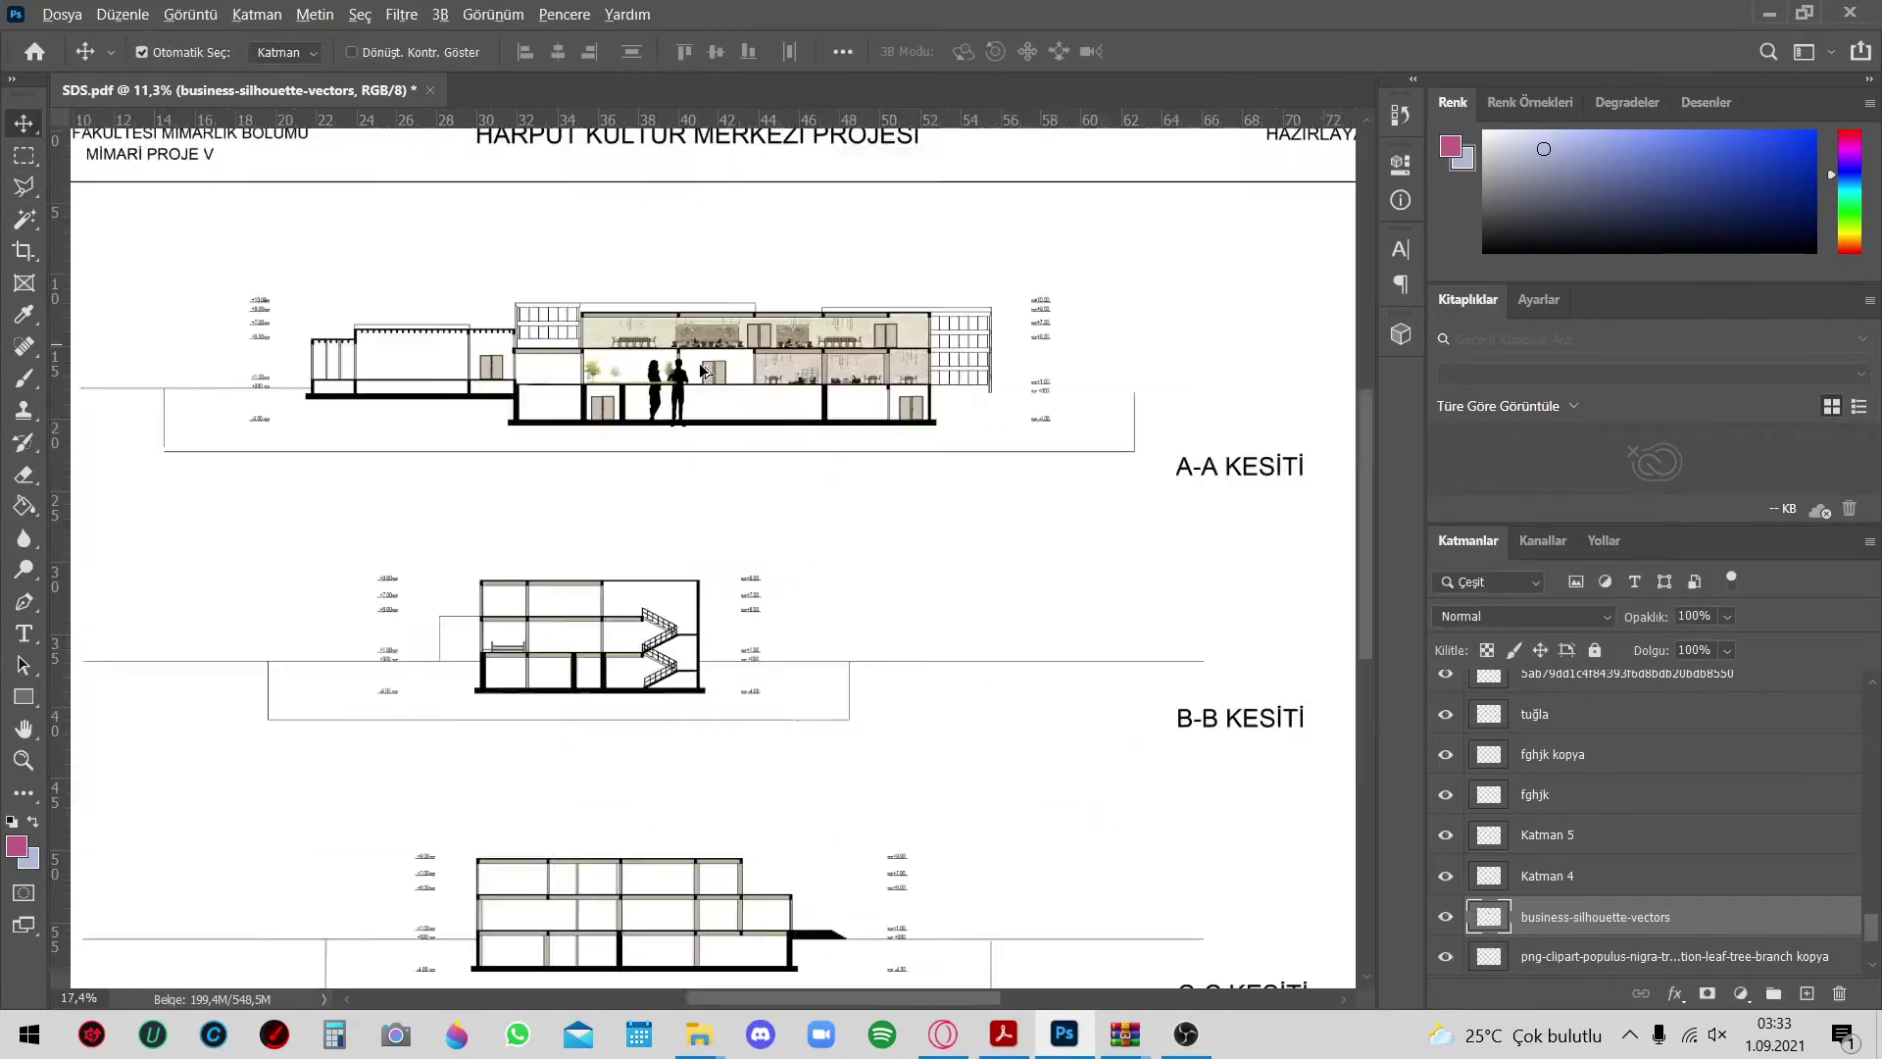
key(Return)
scroll(578, 478, up, 3)
scroll(578, 477, down, 3)
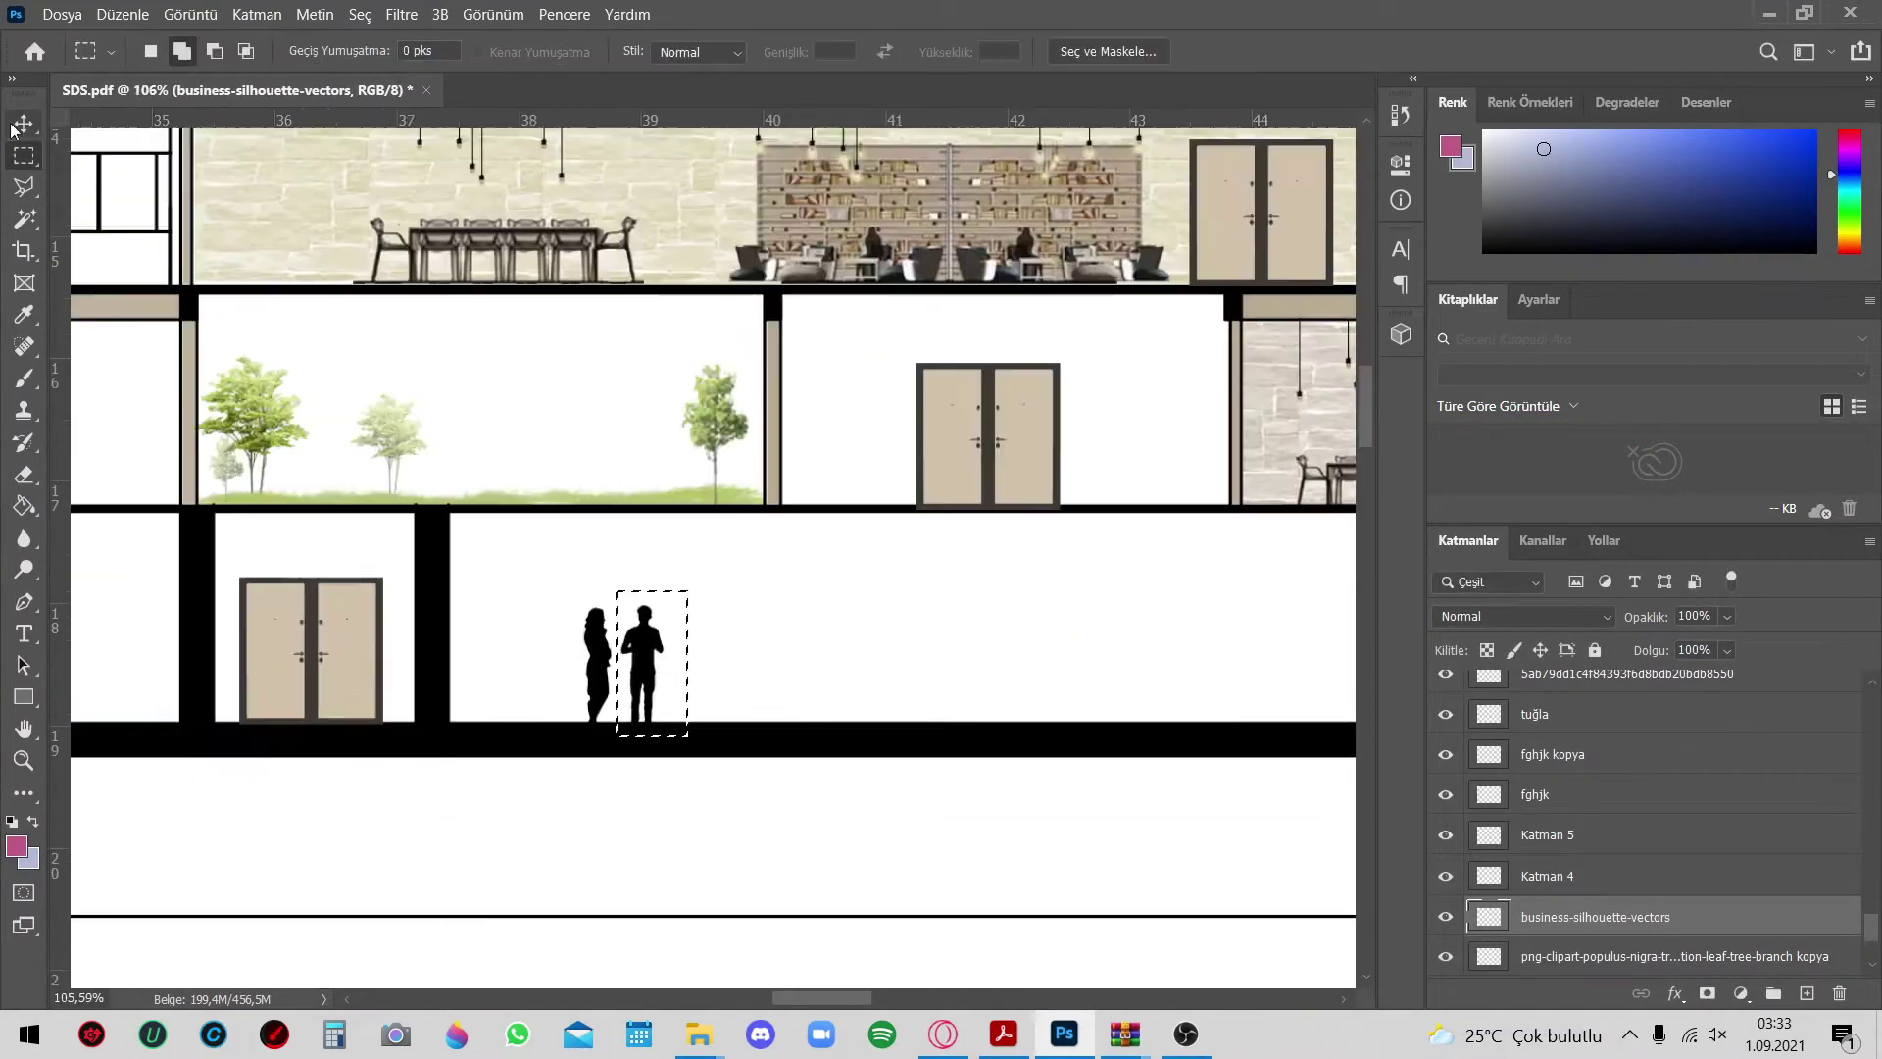
scroll(578, 477, up, 2)
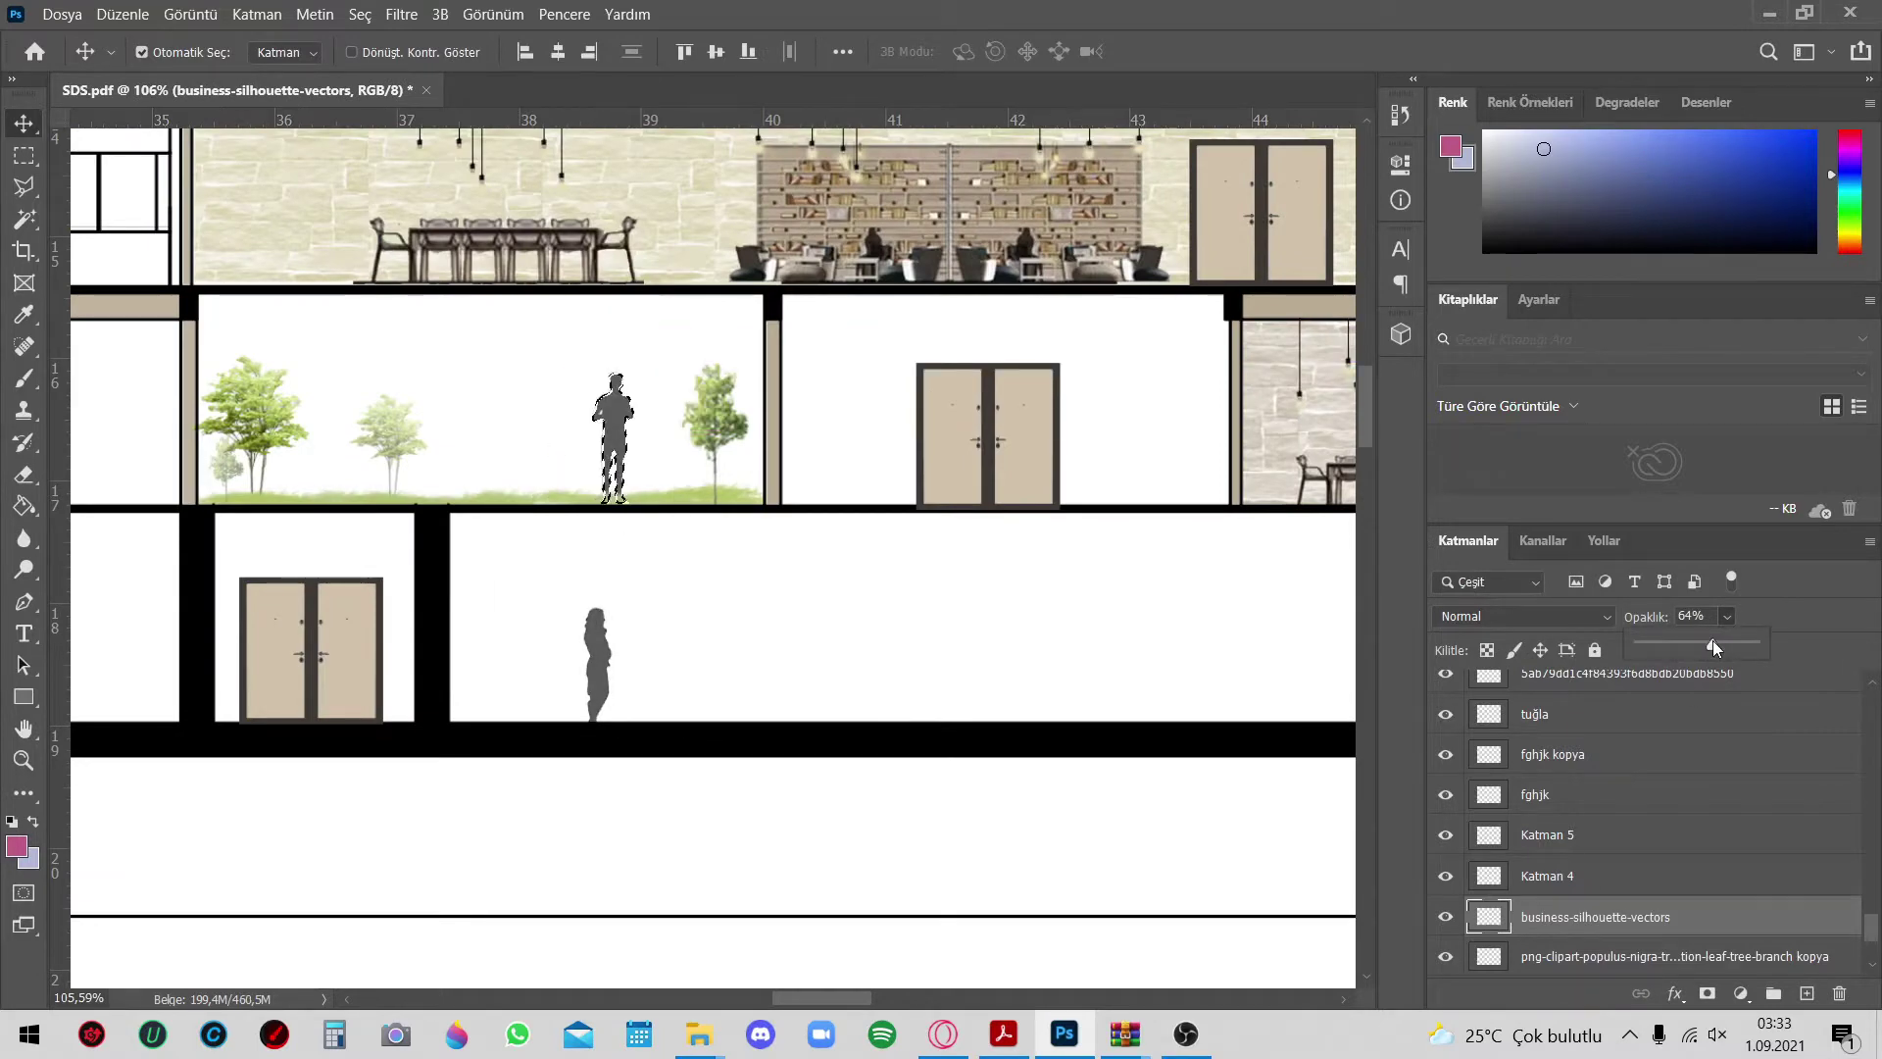
click(554, 395)
key(m)
scroll(634, 534, down, 3)
key(v)
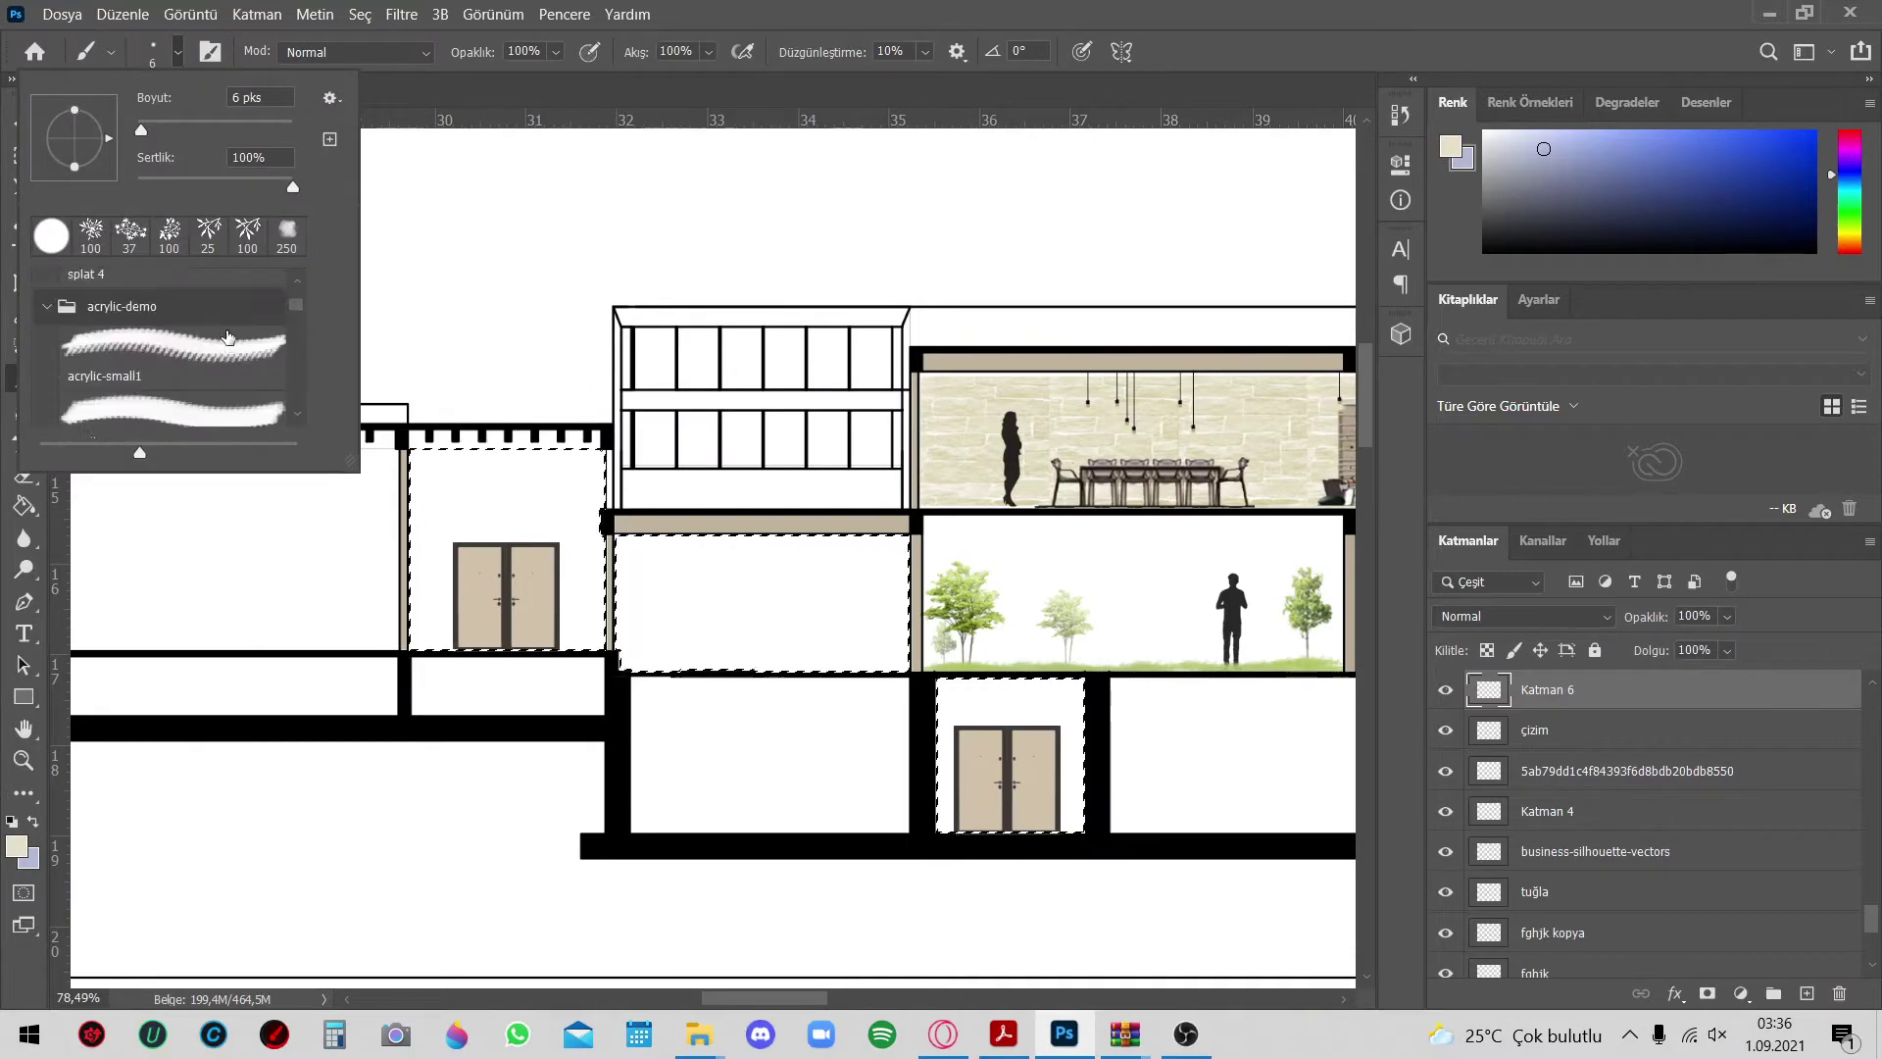
Try several acrylic brush textures and bring the section's right part into view
double_click(189, 360)
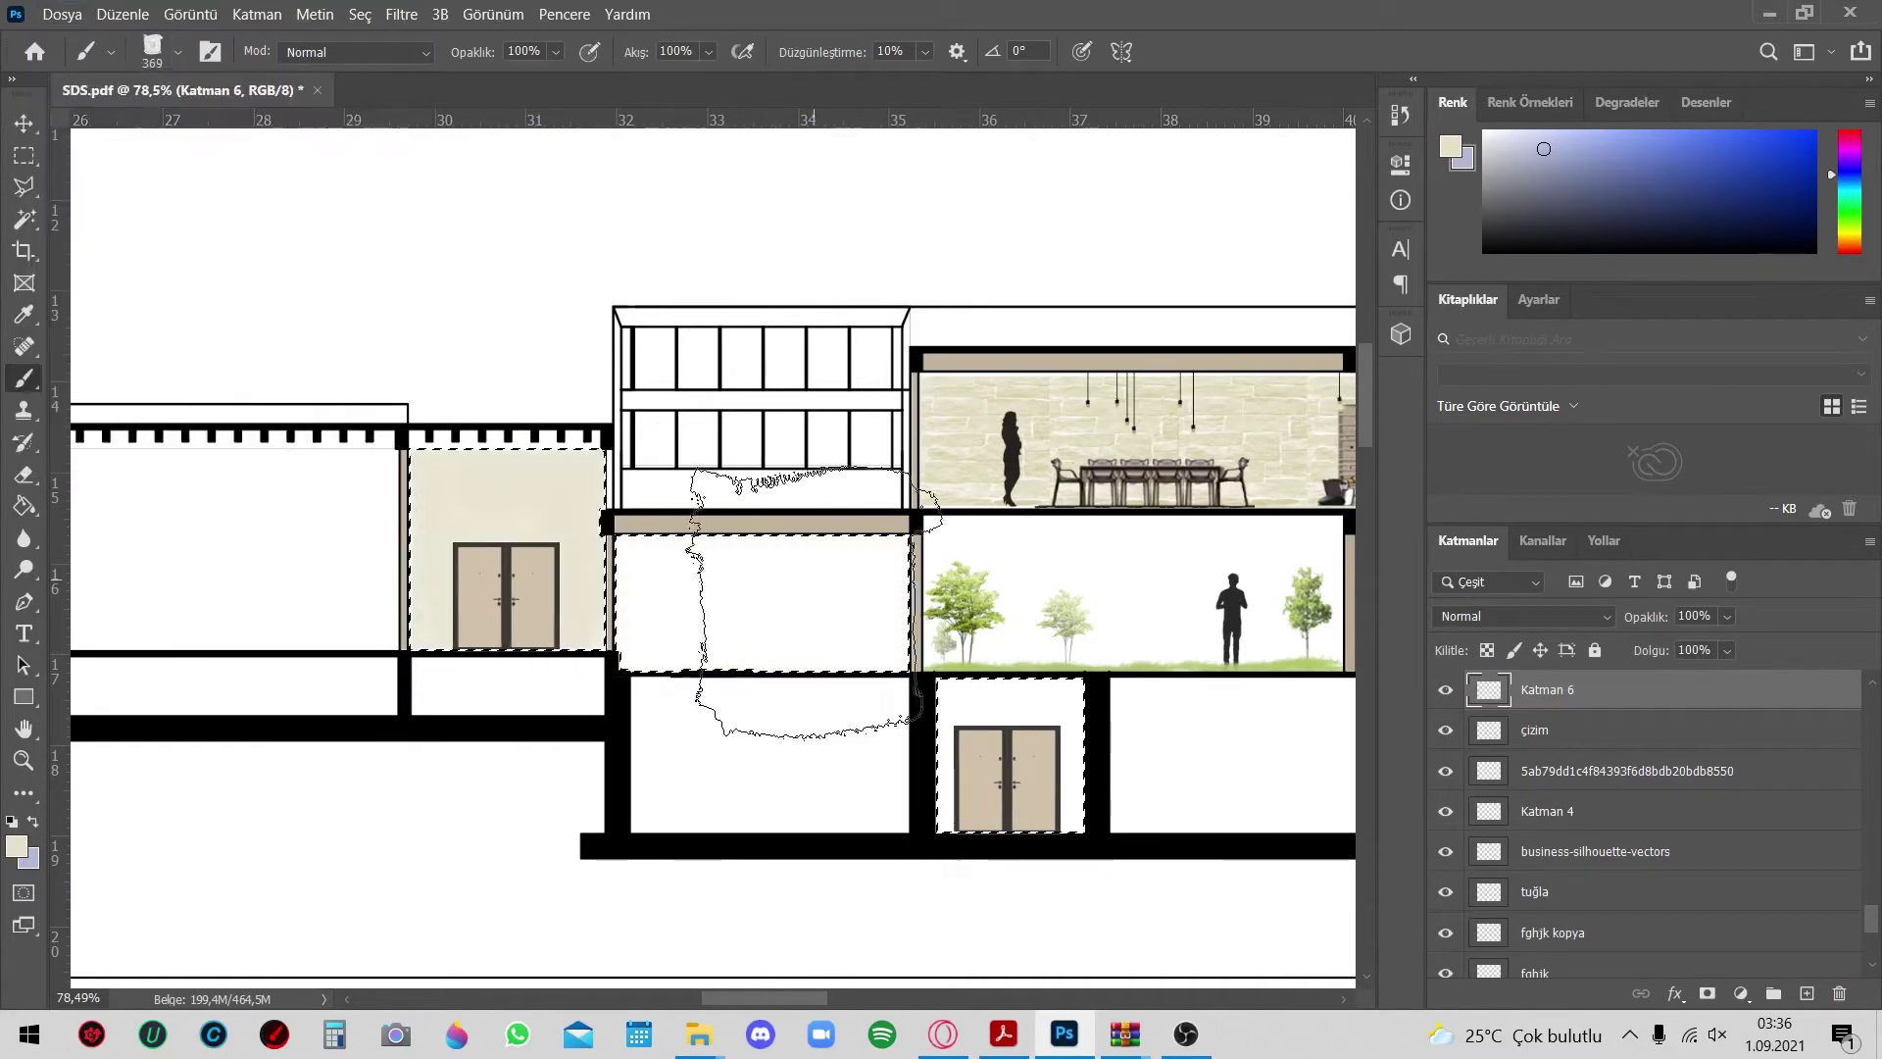
click(178, 51)
double_click(137, 333)
click(177, 51)
double_click(137, 372)
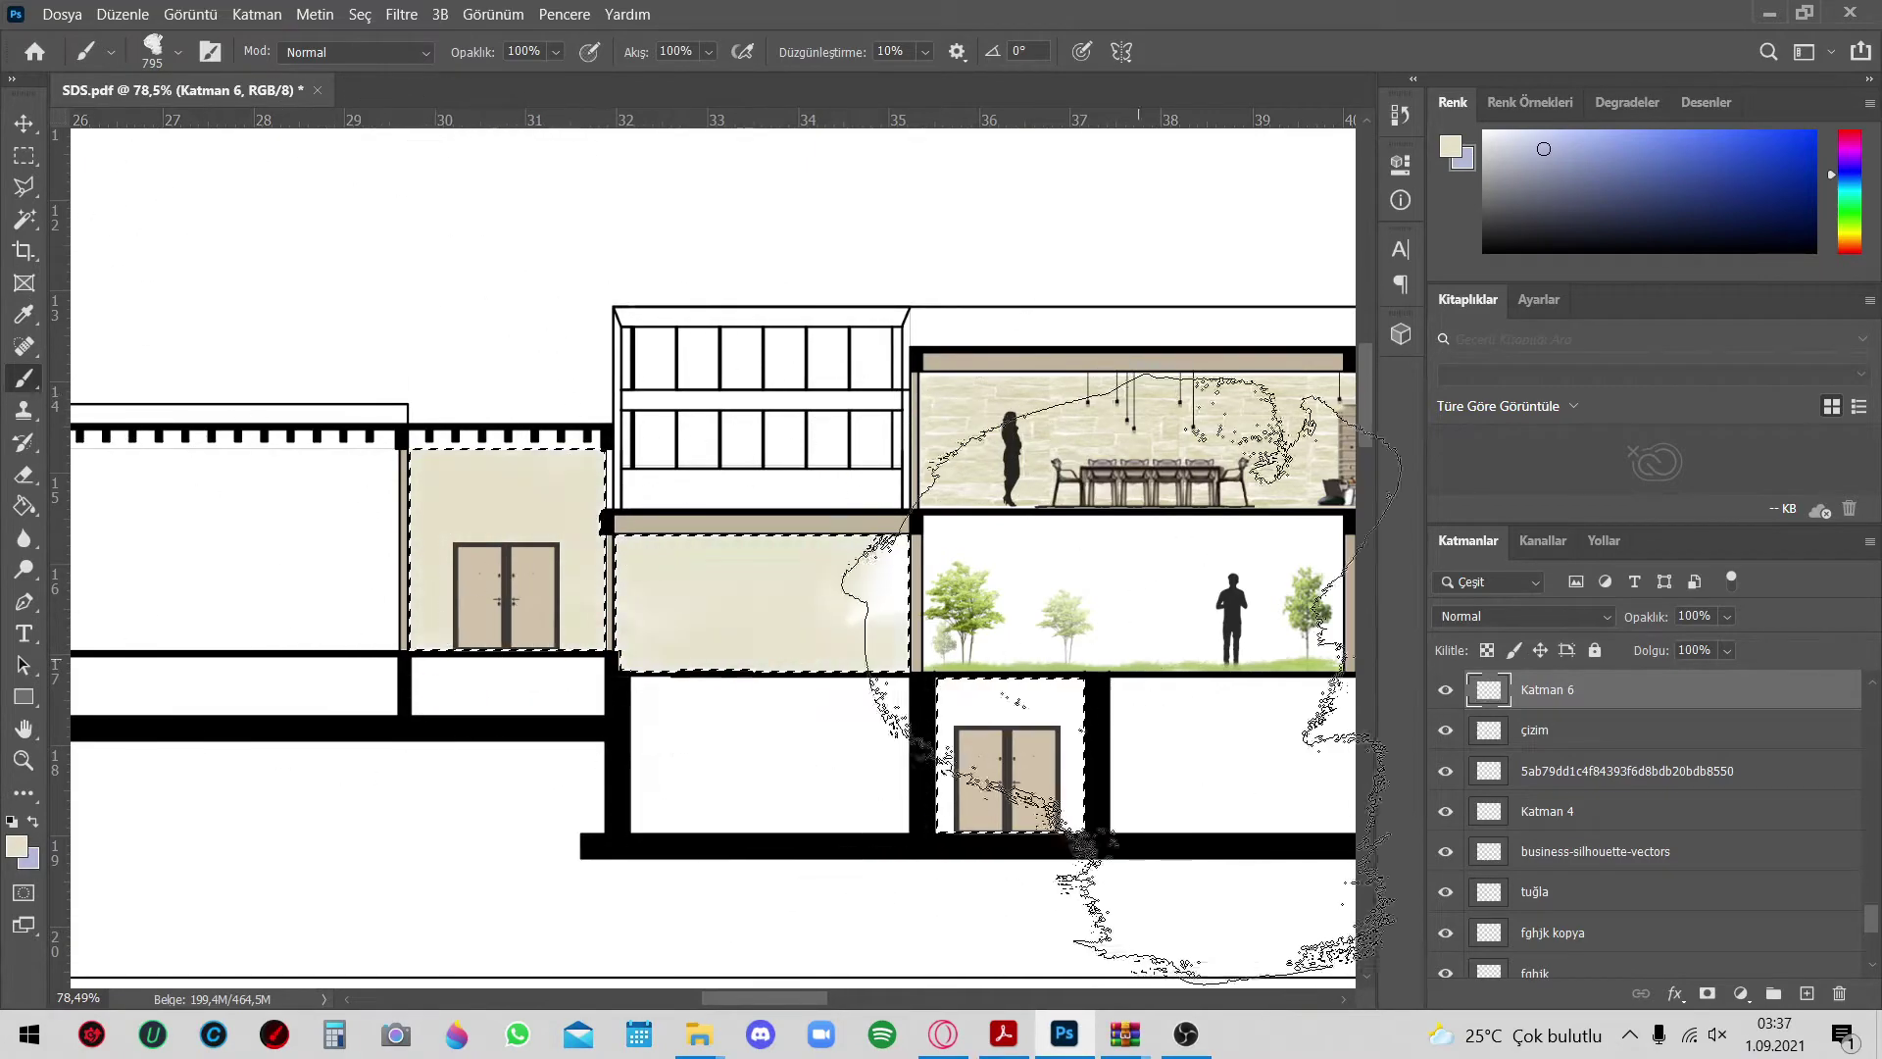
key(bracketright)
drag(841, 630, 1196, 559)
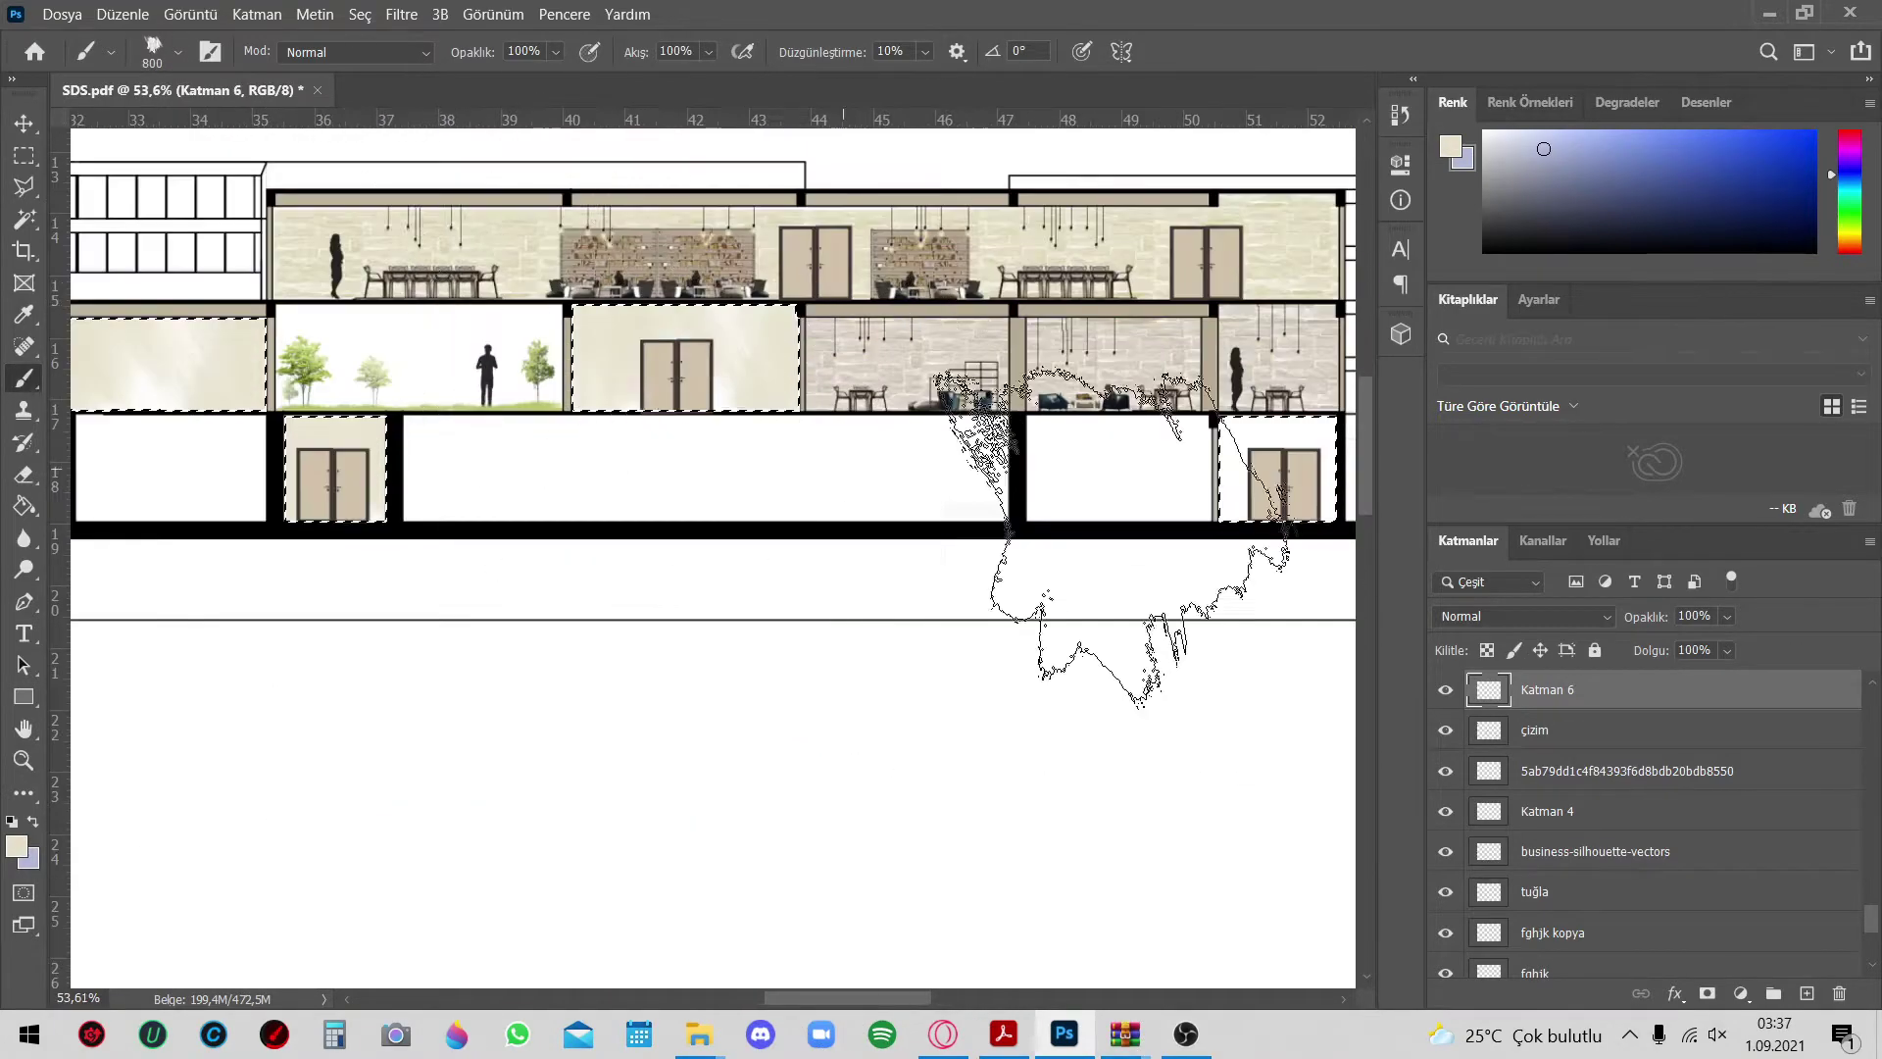
scroll(902, 466, left, 5)
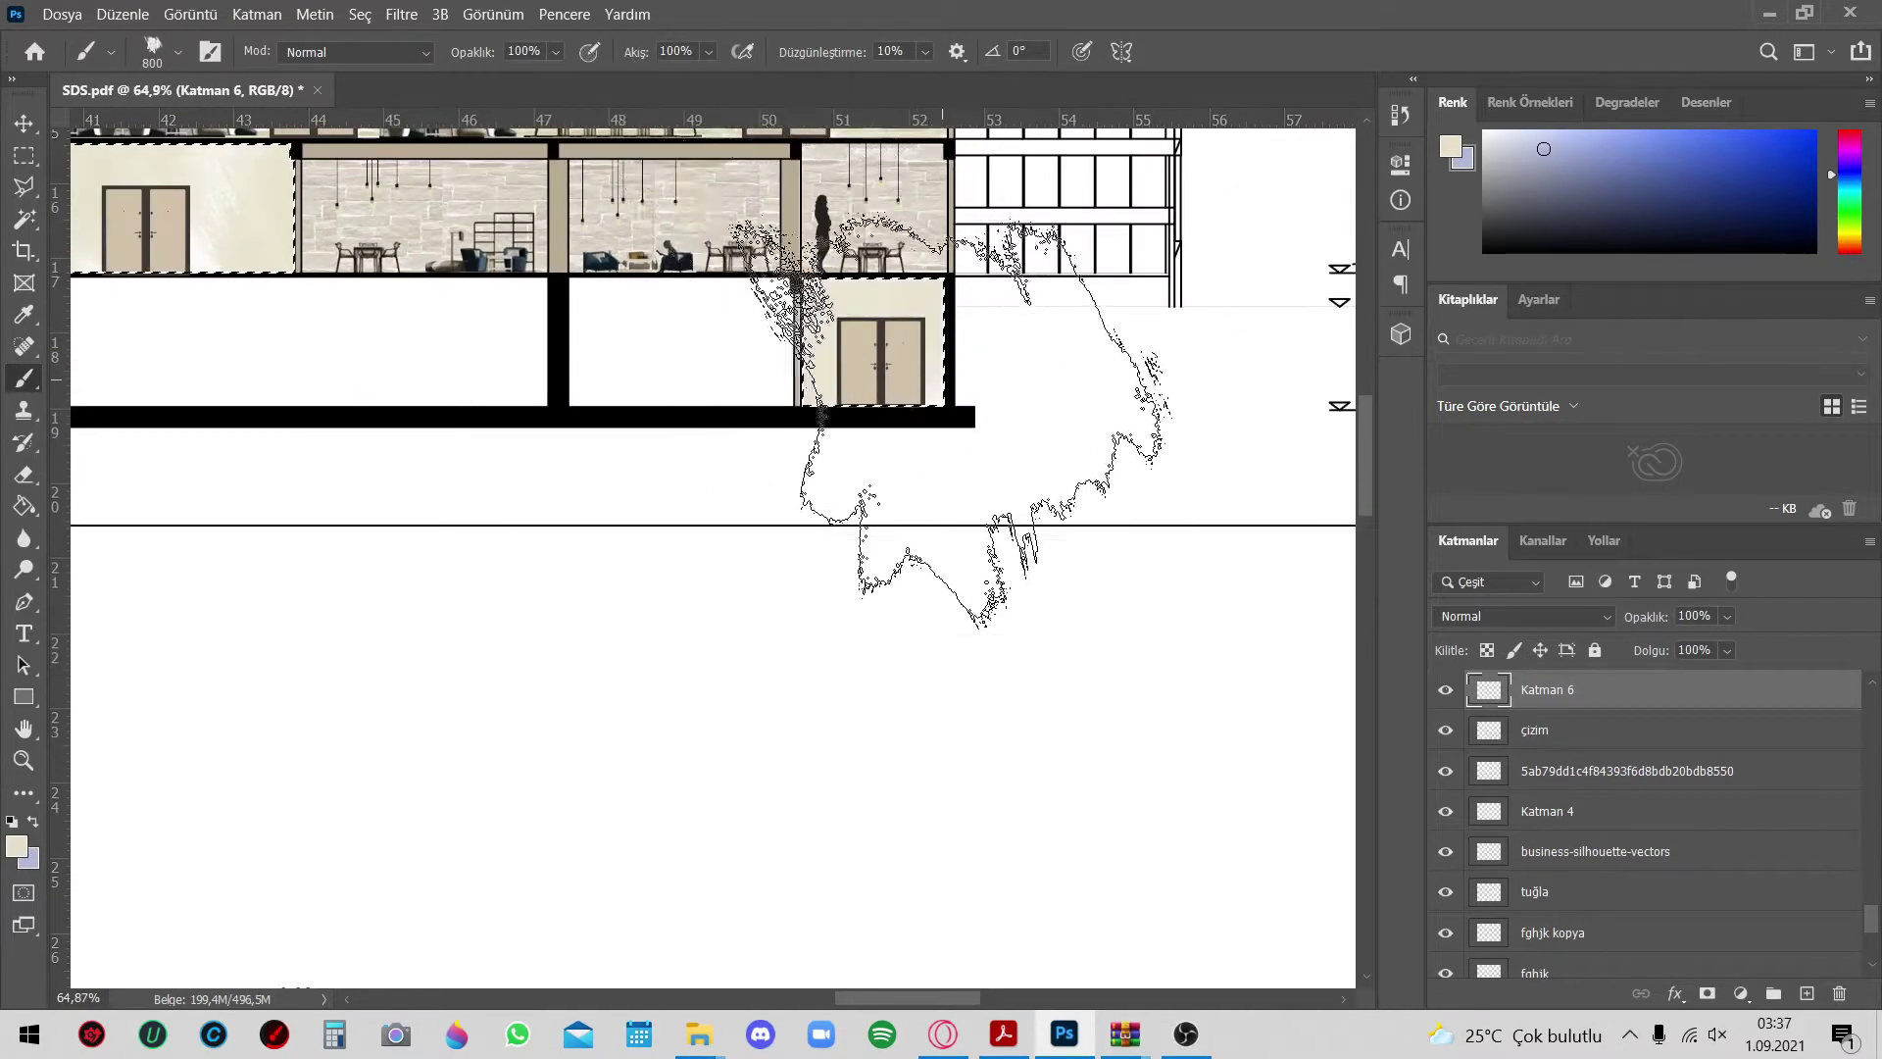
scroll(508, 365, up, 3)
Test the Cloud brush tip in the left dashed room, then undo the cloud texture
click(177, 51)
double_click(209, 380)
click(178, 51)
click(490, 490)
drag(461, 481, 529, 509)
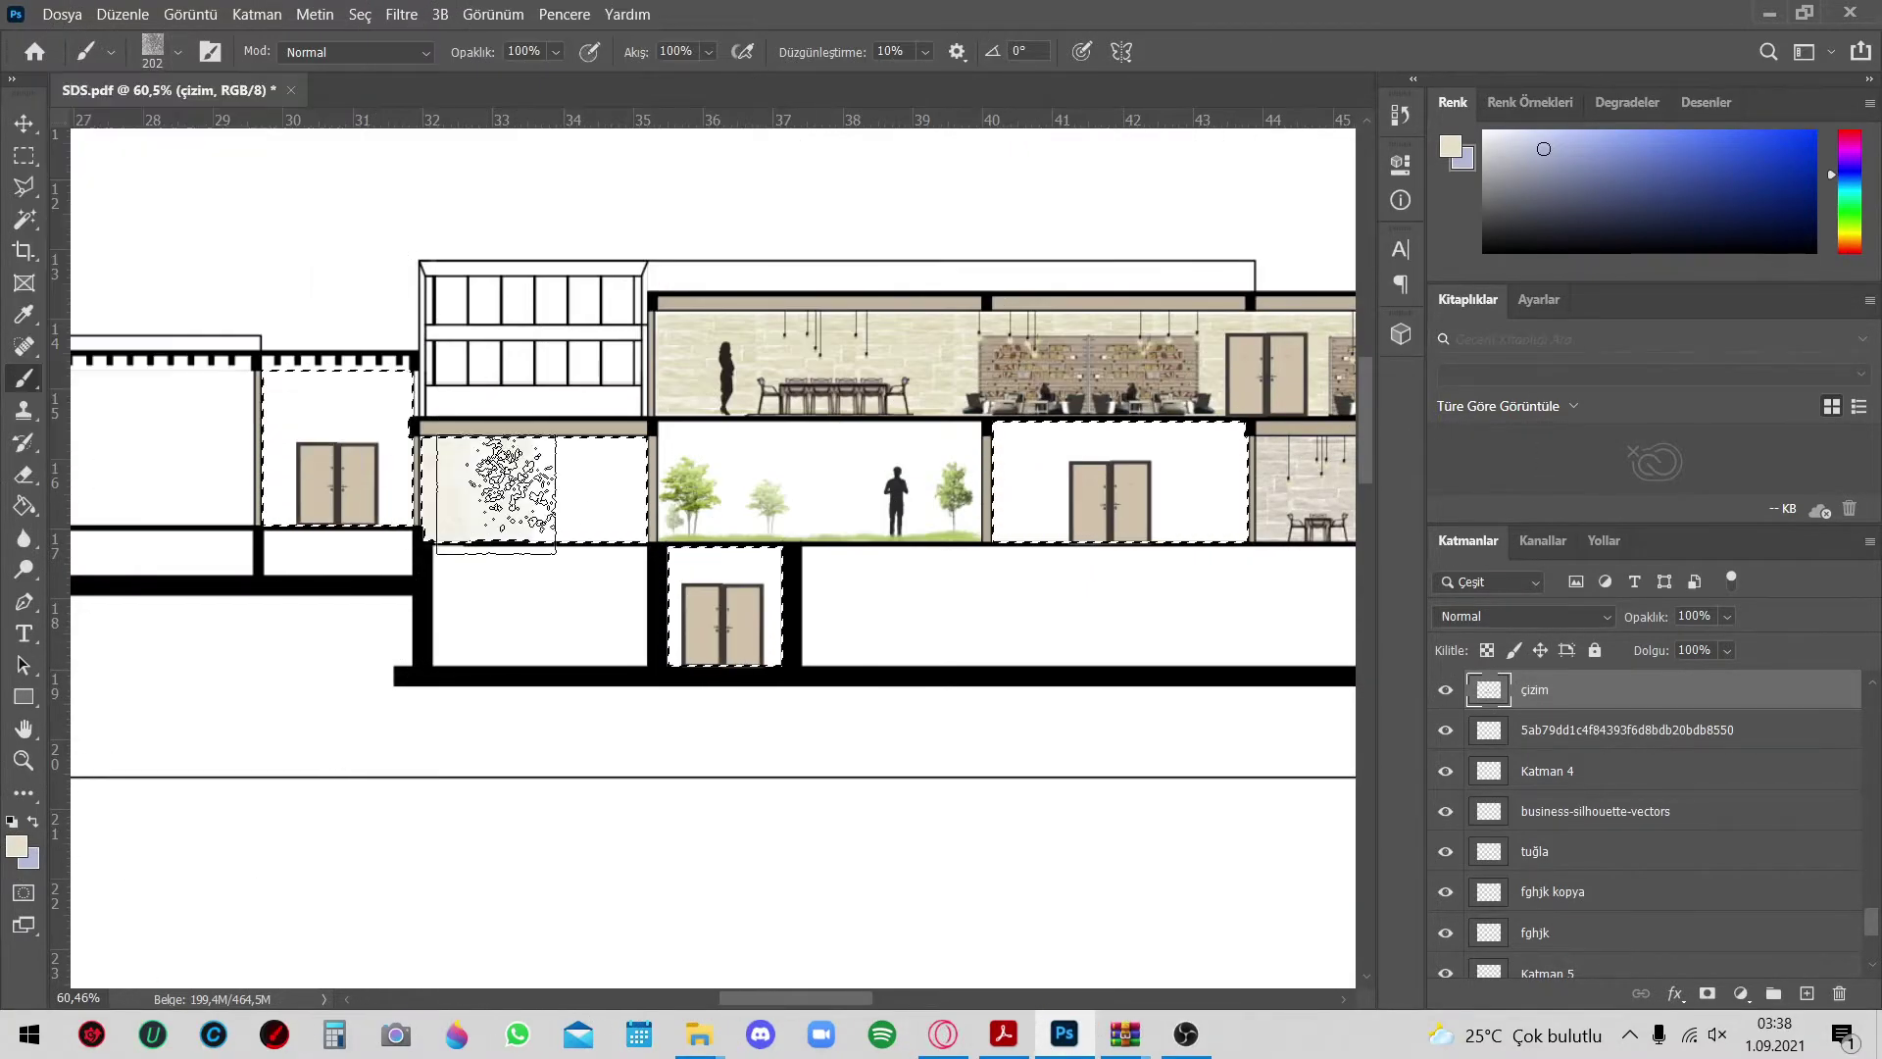
scroll(716, 438, down, 3)
scroll(716, 438, up, 2)
click(178, 51)
double_click(52, 230)
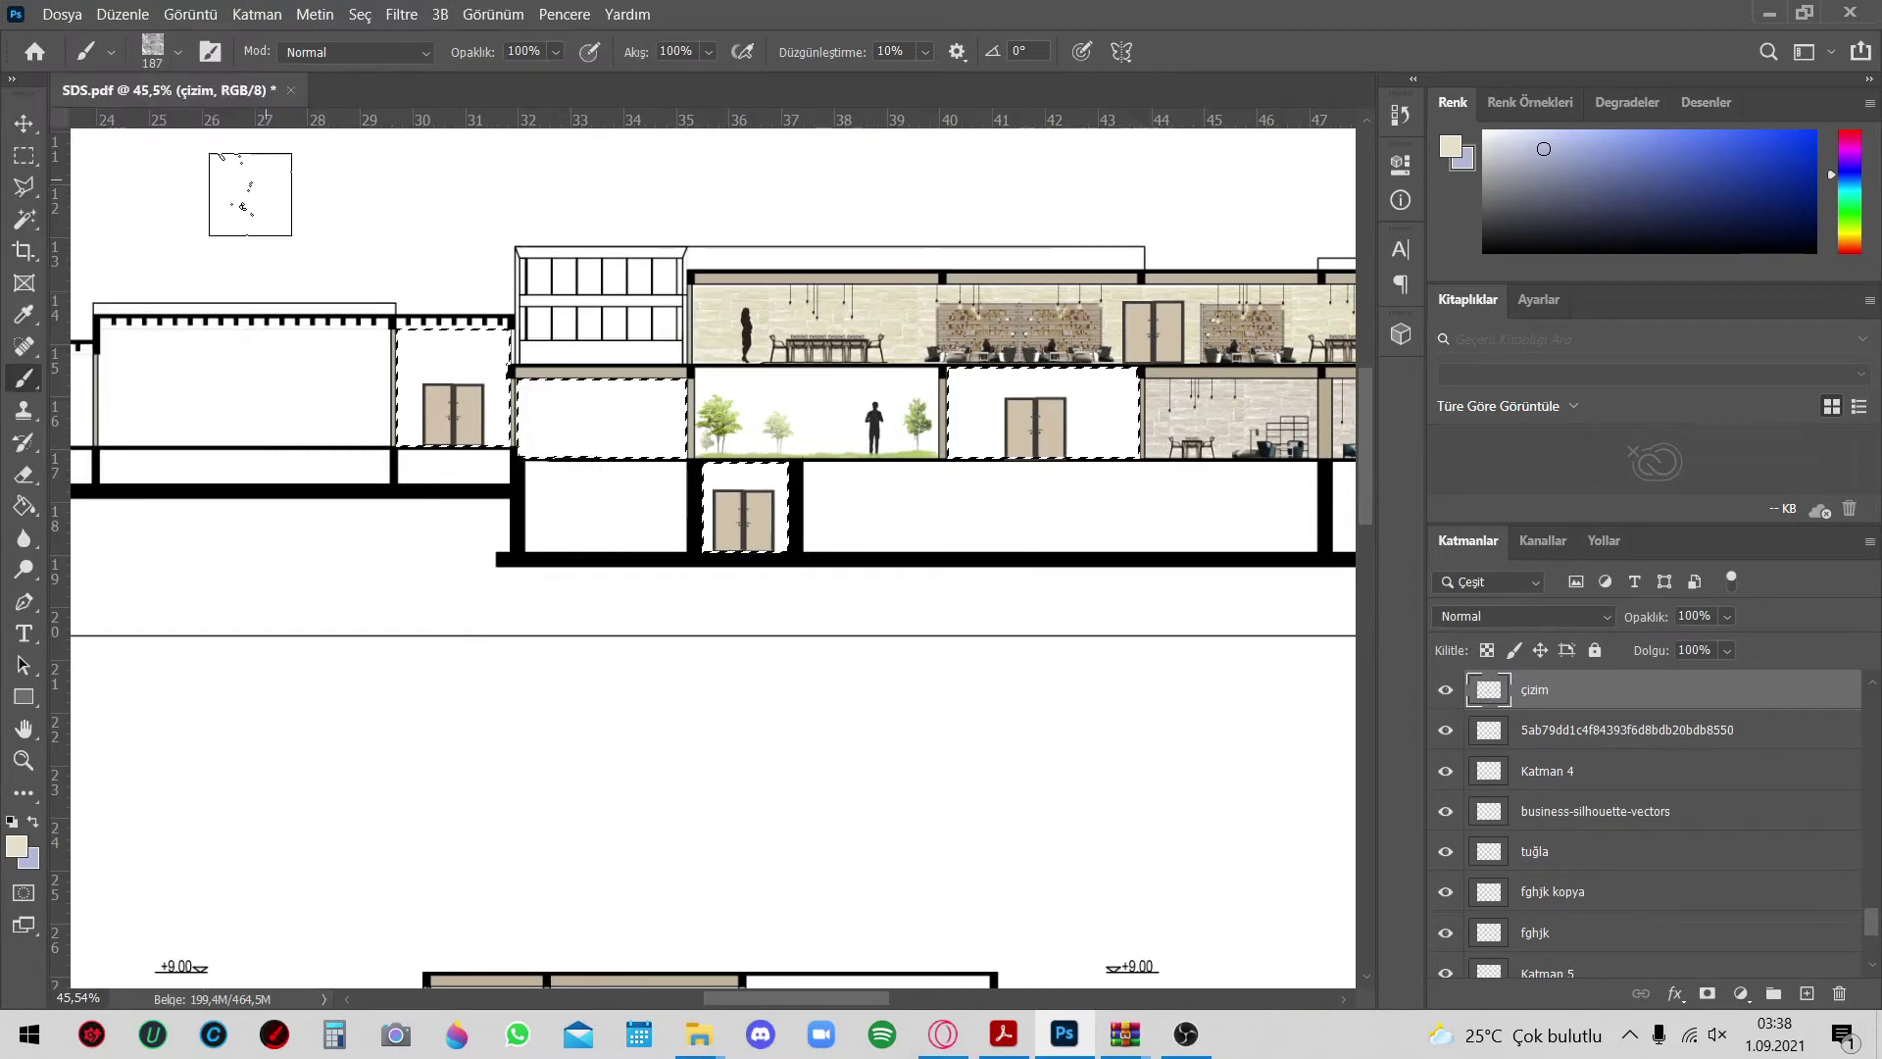
key(ctrl+z)
Paint beige with the acrylic-small3 tip into the door room and upper-right dashed room
click(177, 51)
scroll(211, 325, down, 3)
click(171, 357)
drag(569, 392, 530, 370)
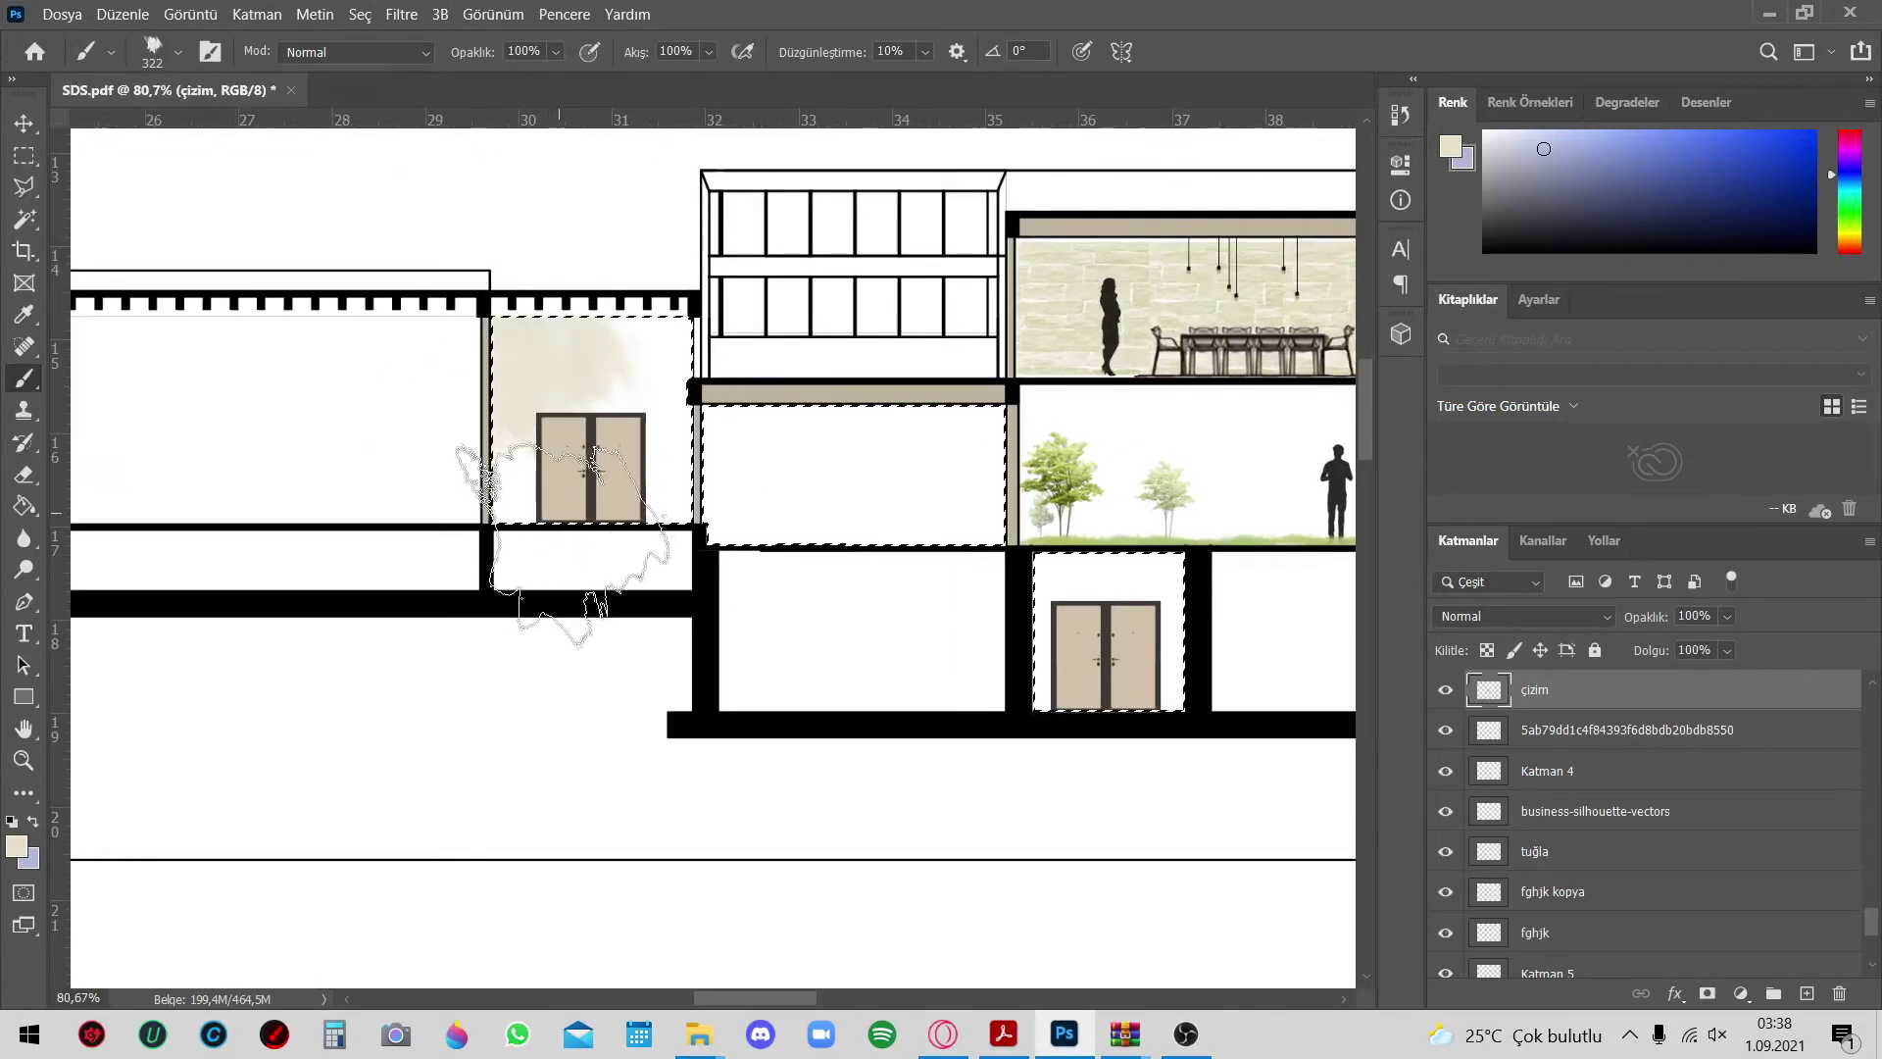
drag(691, 388, 686, 520)
drag(806, 592, 938, 544)
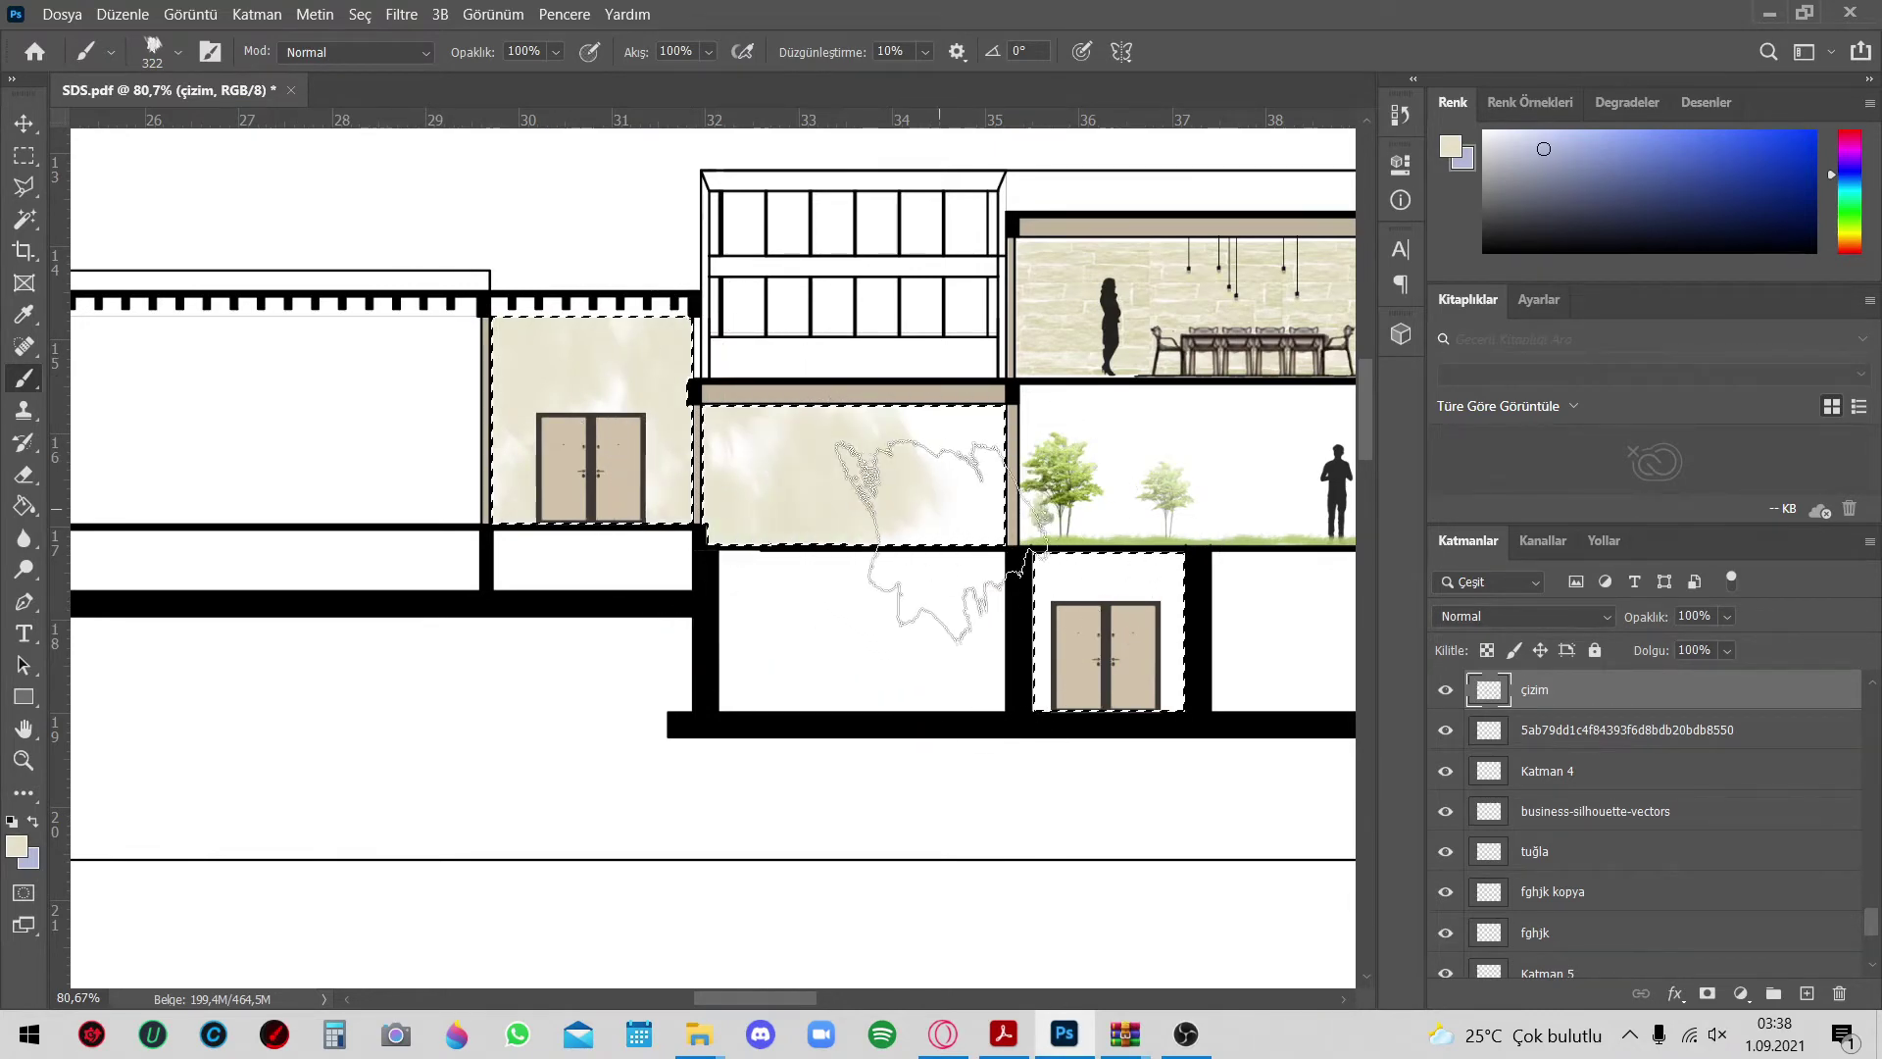
Wash beige paint into the lower door room
scroll(784, 490, down, 5)
scroll(588, 490, up, 5)
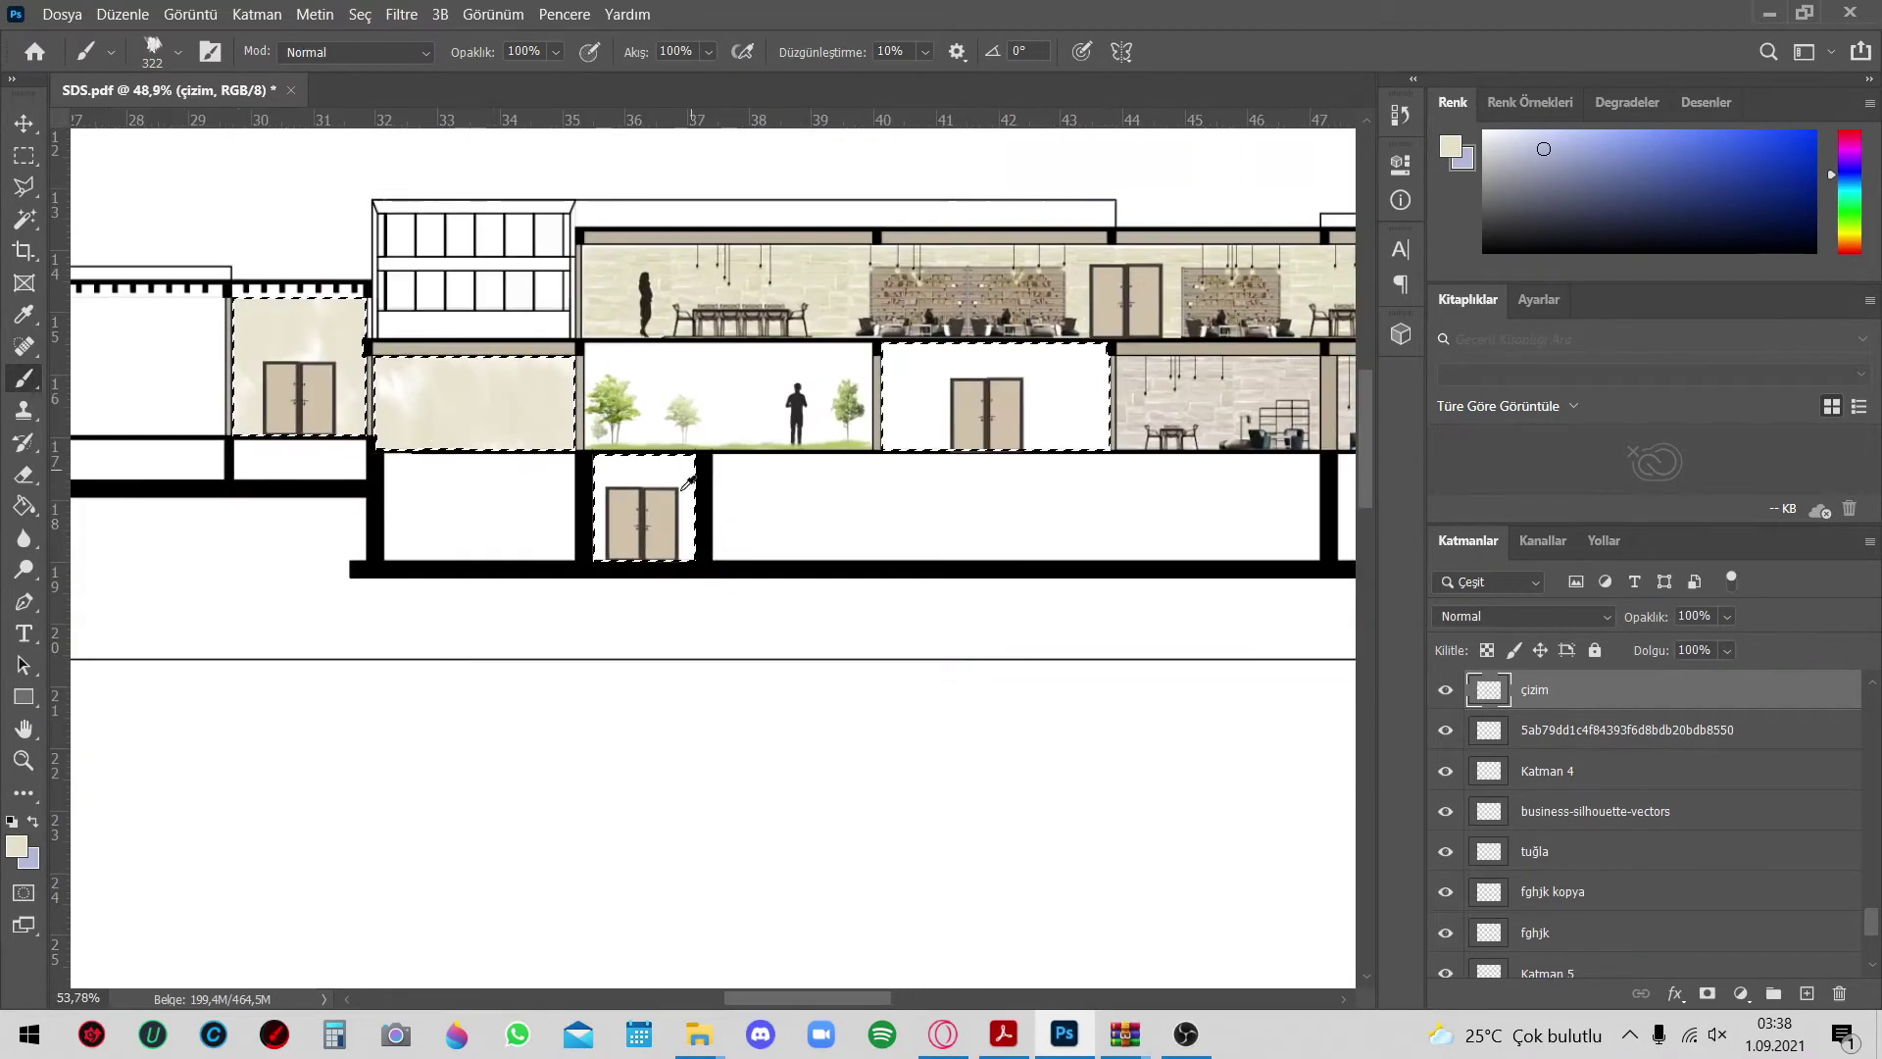
drag(575, 498, 713, 556)
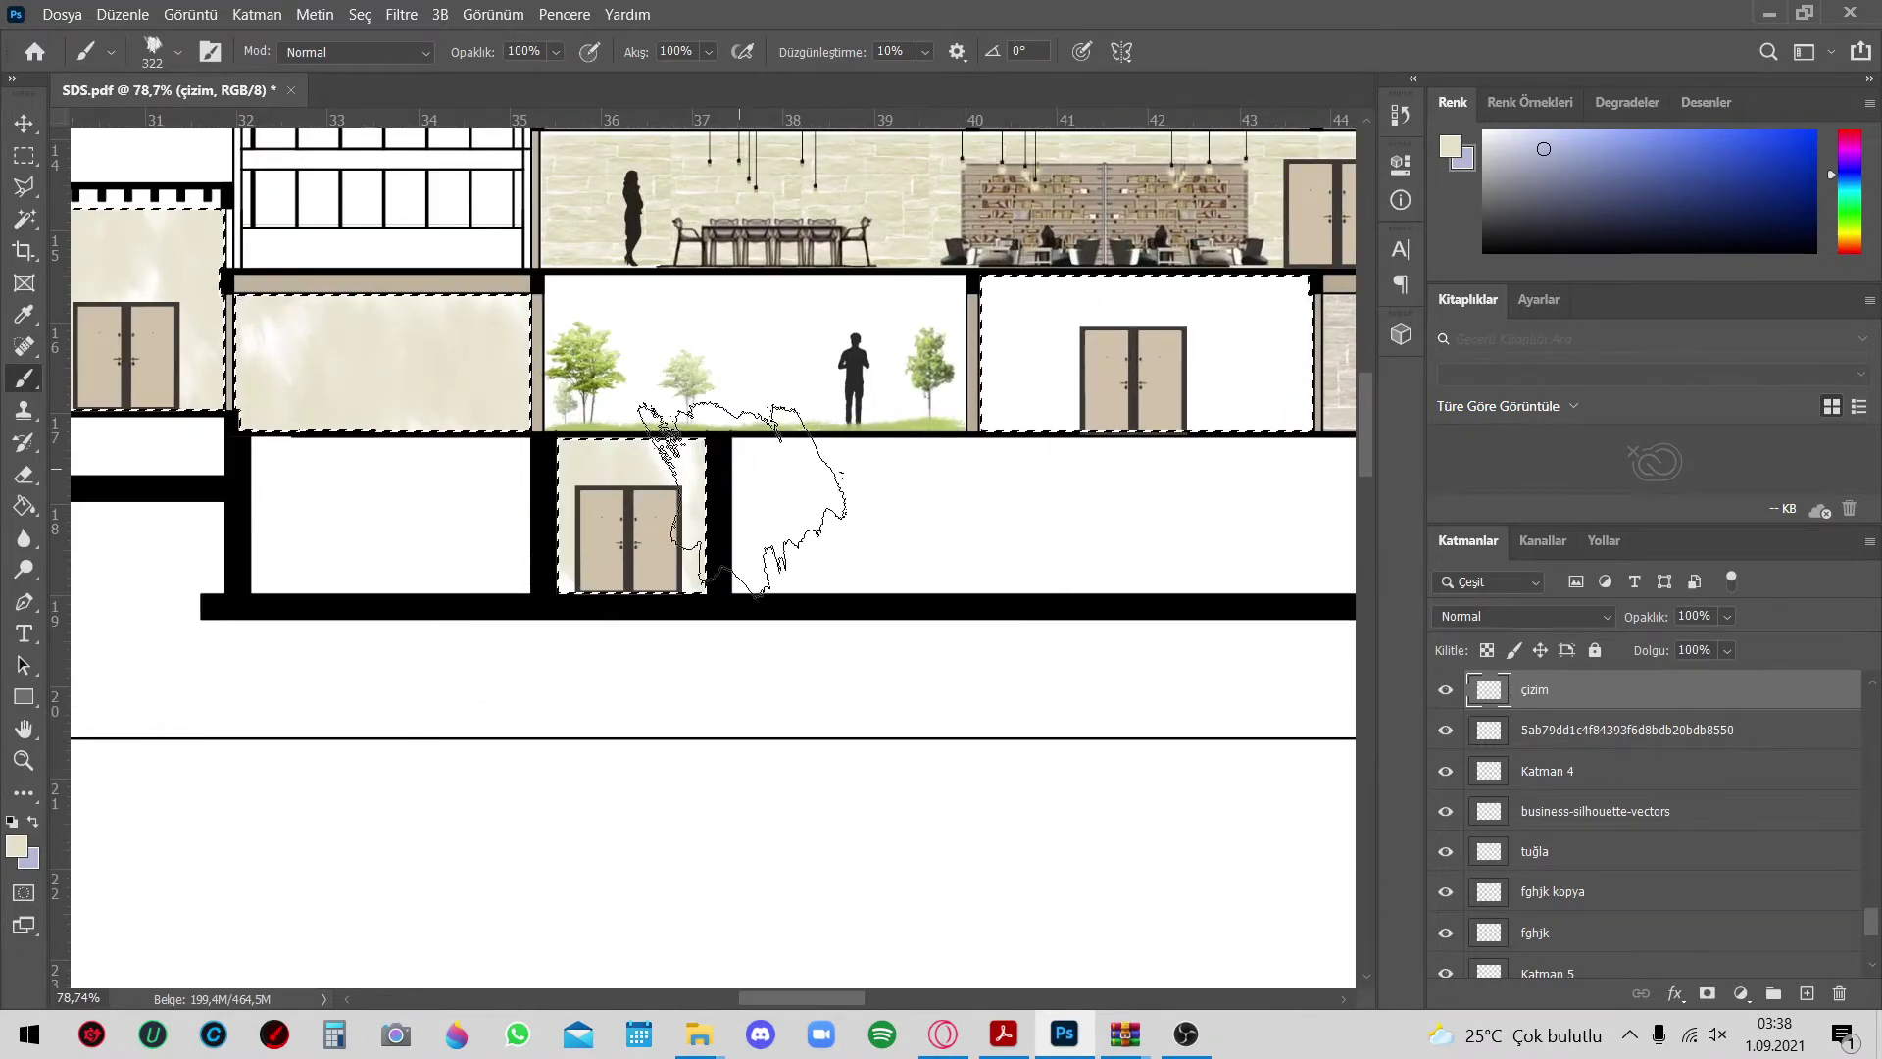
scroll(491, 408, down, 5)
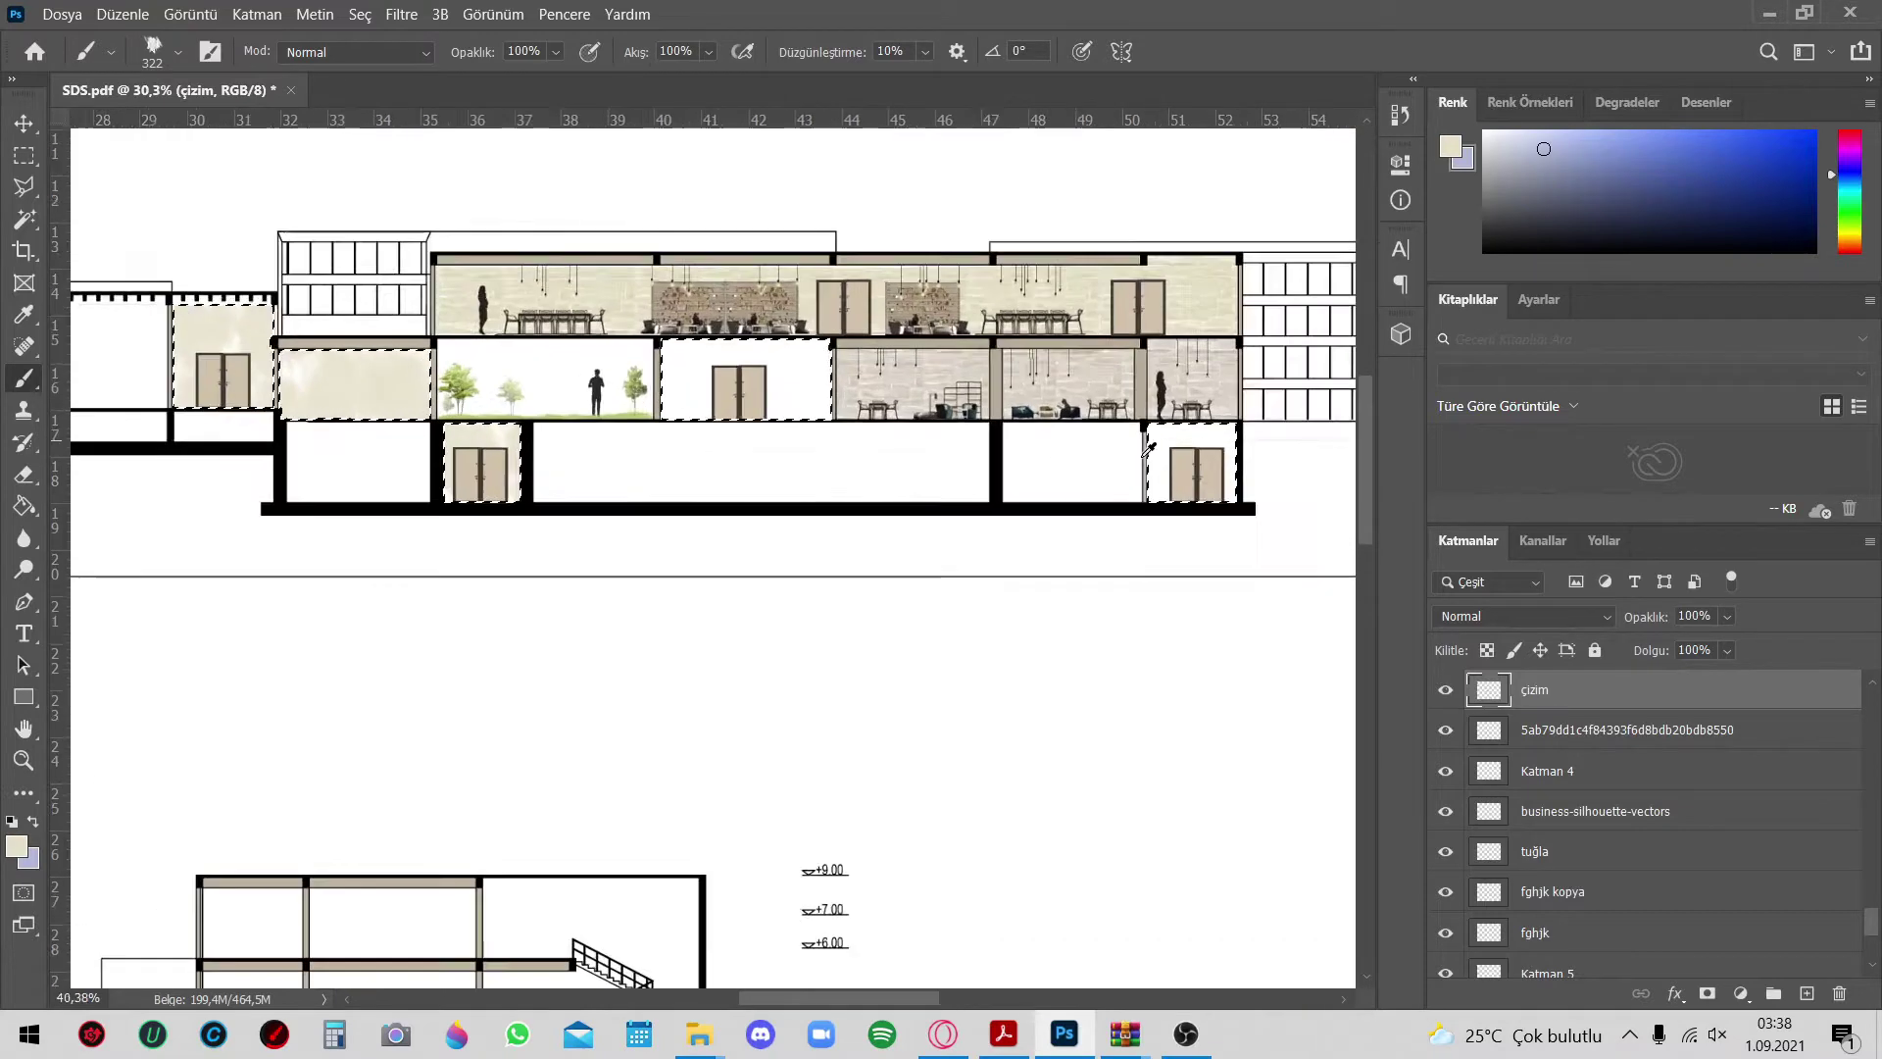
scroll(1147, 448, up, 3)
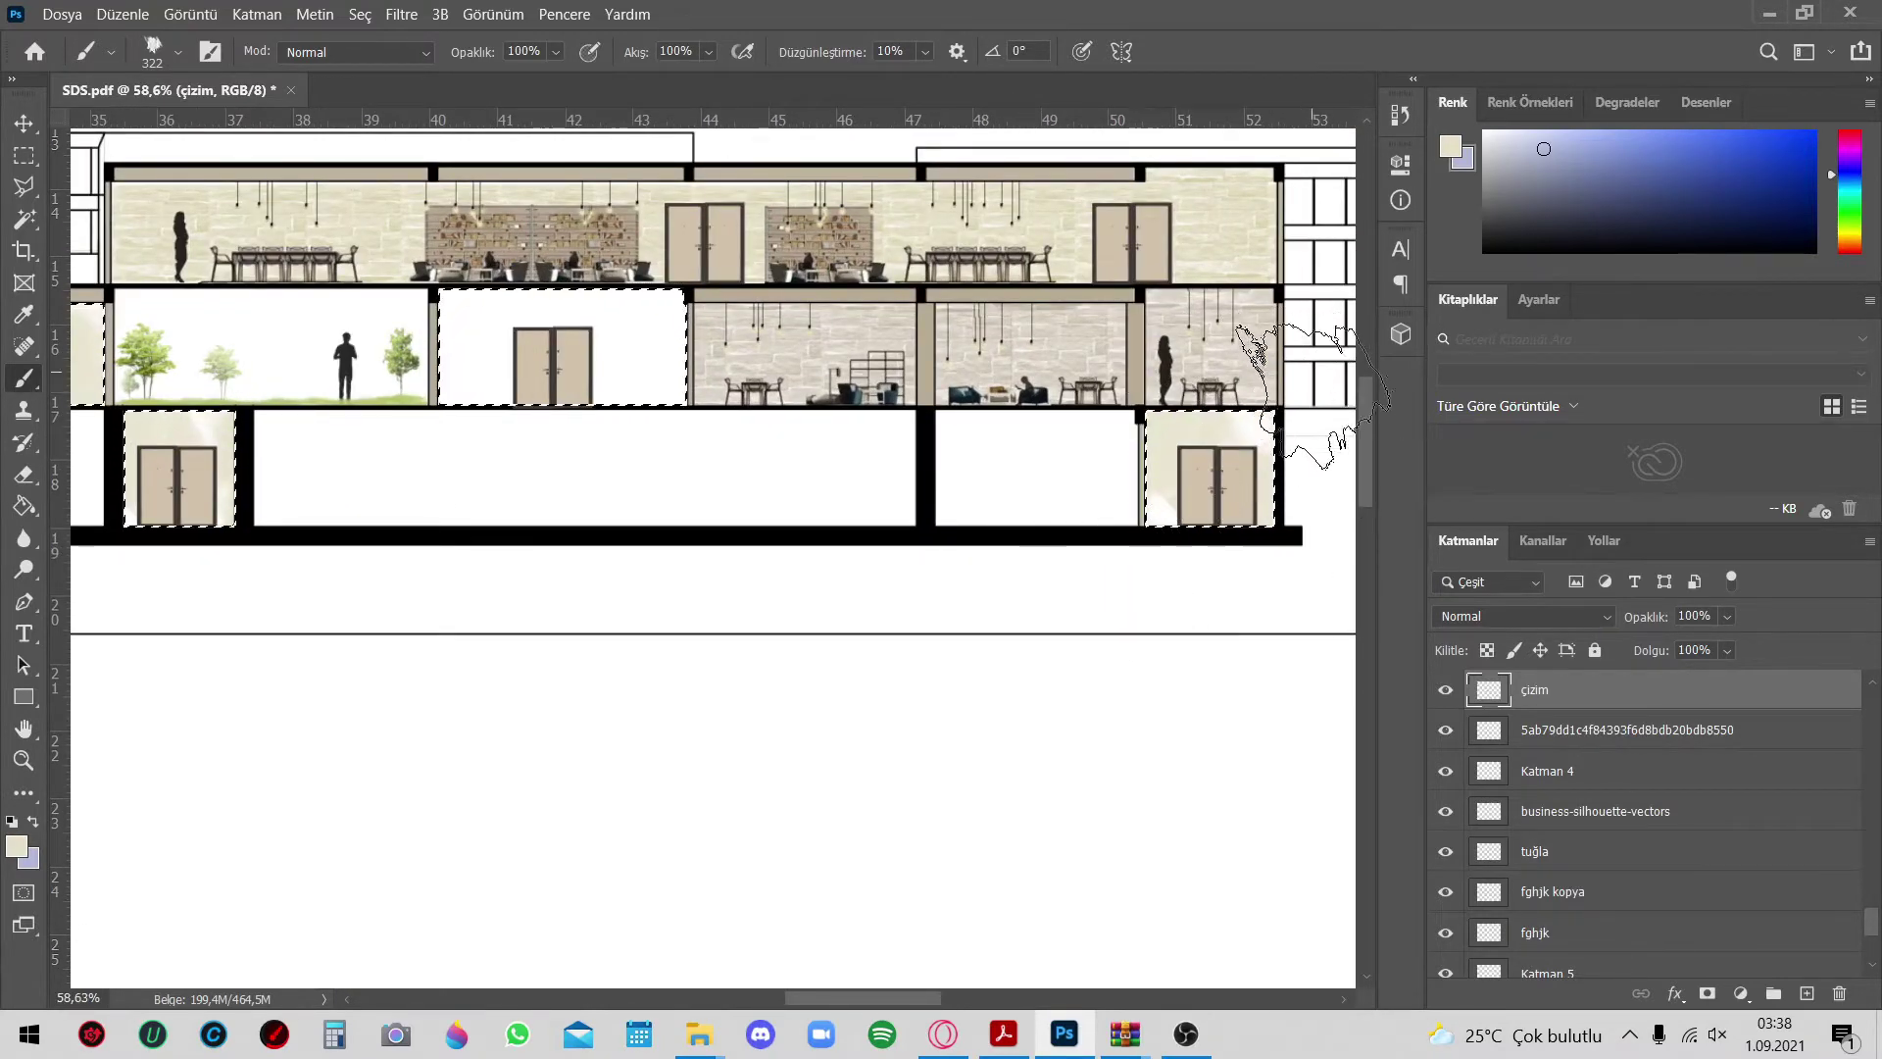
scroll(1078, 509, down, 4)
scroll(489, 422, up, 2)
scroll(489, 421, up, 1)
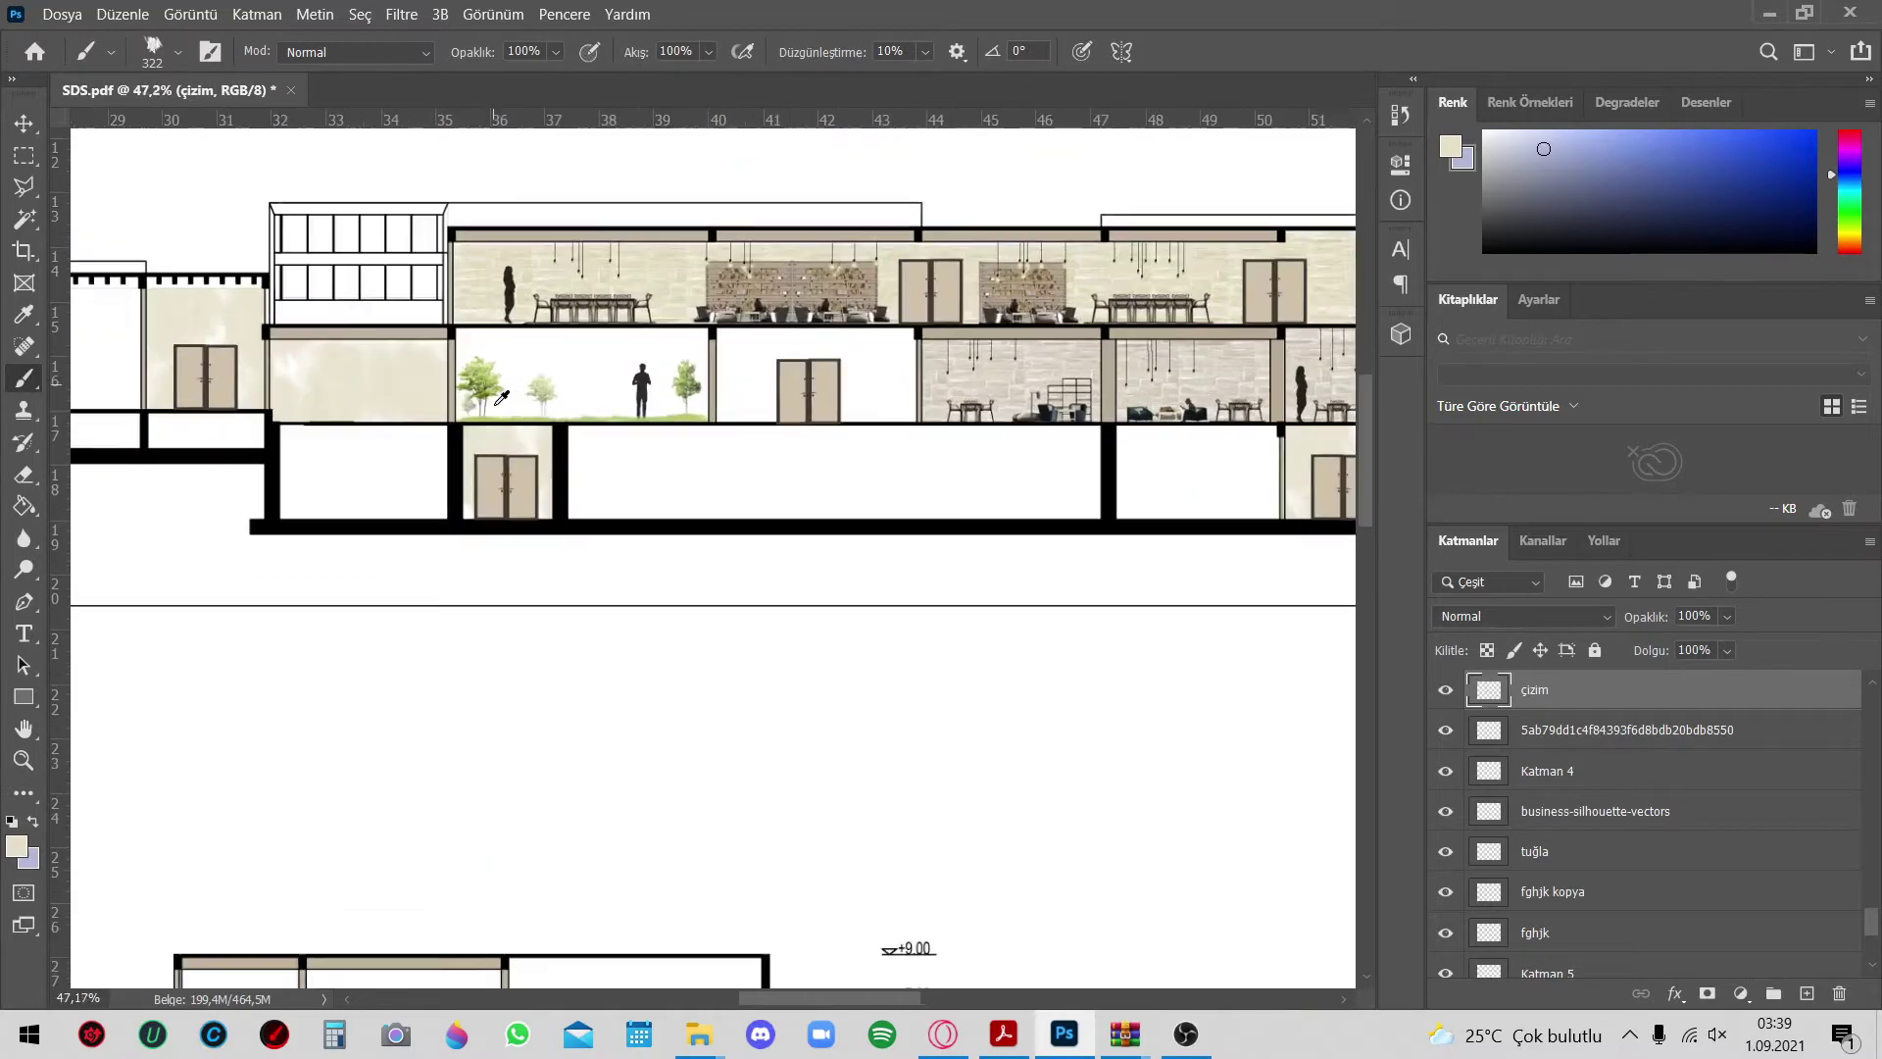
Magic Wand-select the middle room and brush an even beige wash into it
click(25, 218)
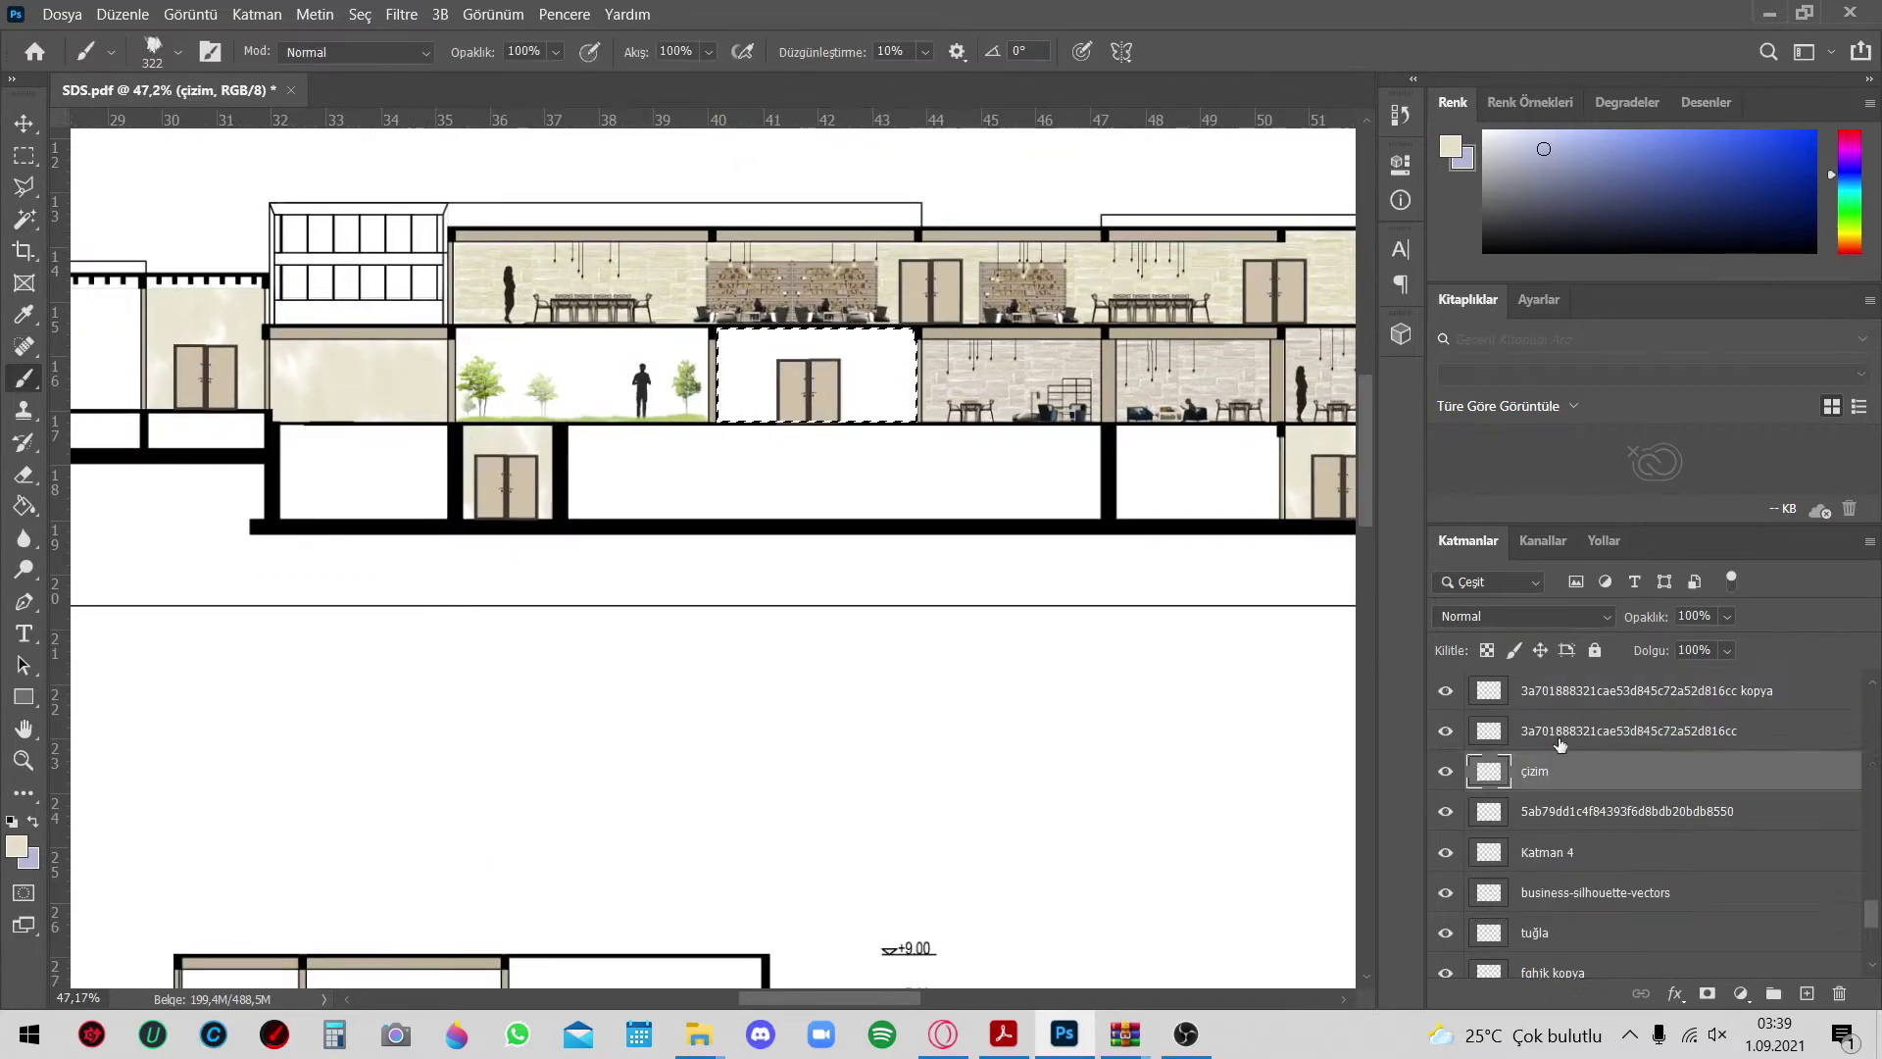
scroll(205, 363, up, 1)
key(v)
key(b)
mouse_move(676, 544)
mouse_down()
mouse_move(796, 441)
mouse_move(704, 488)
mouse_up()
drag(796, 446, 774, 578)
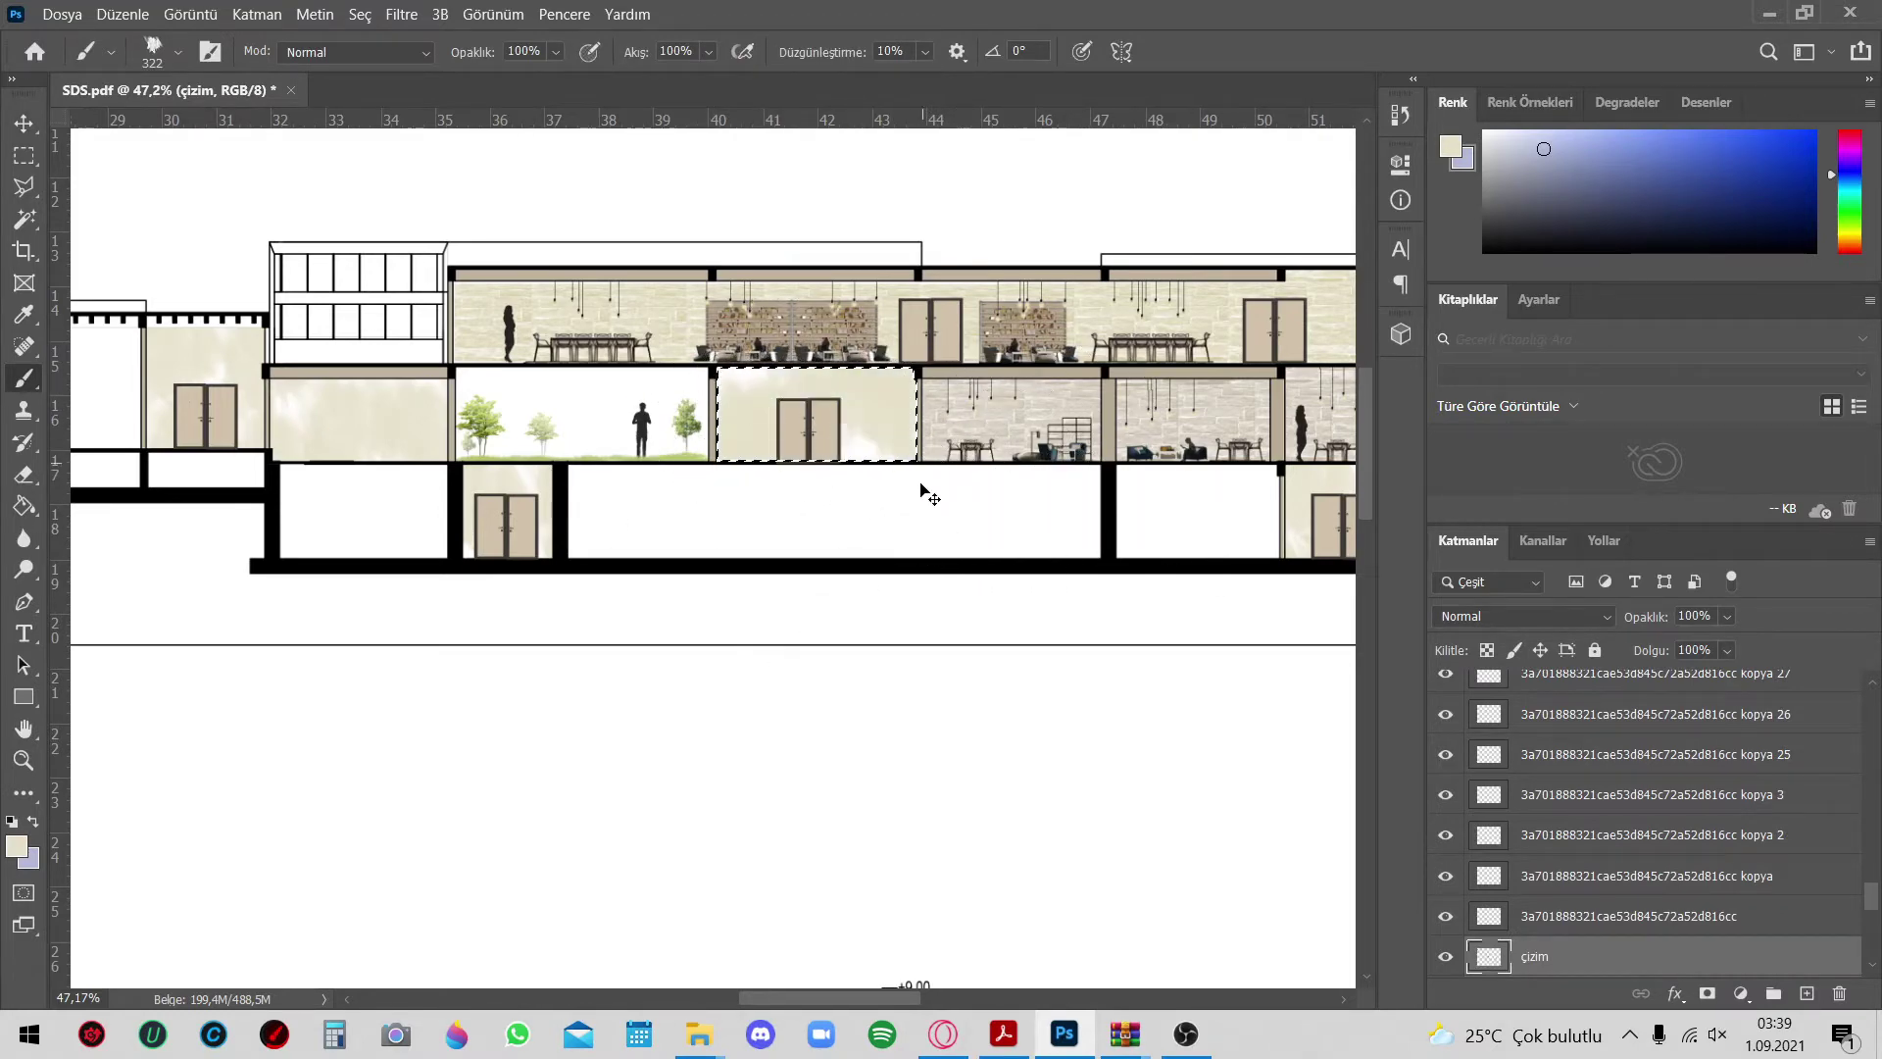
scroll(941, 495, down, 3)
scroll(765, 470, up, 3)
scroll(764, 470, up, 2)
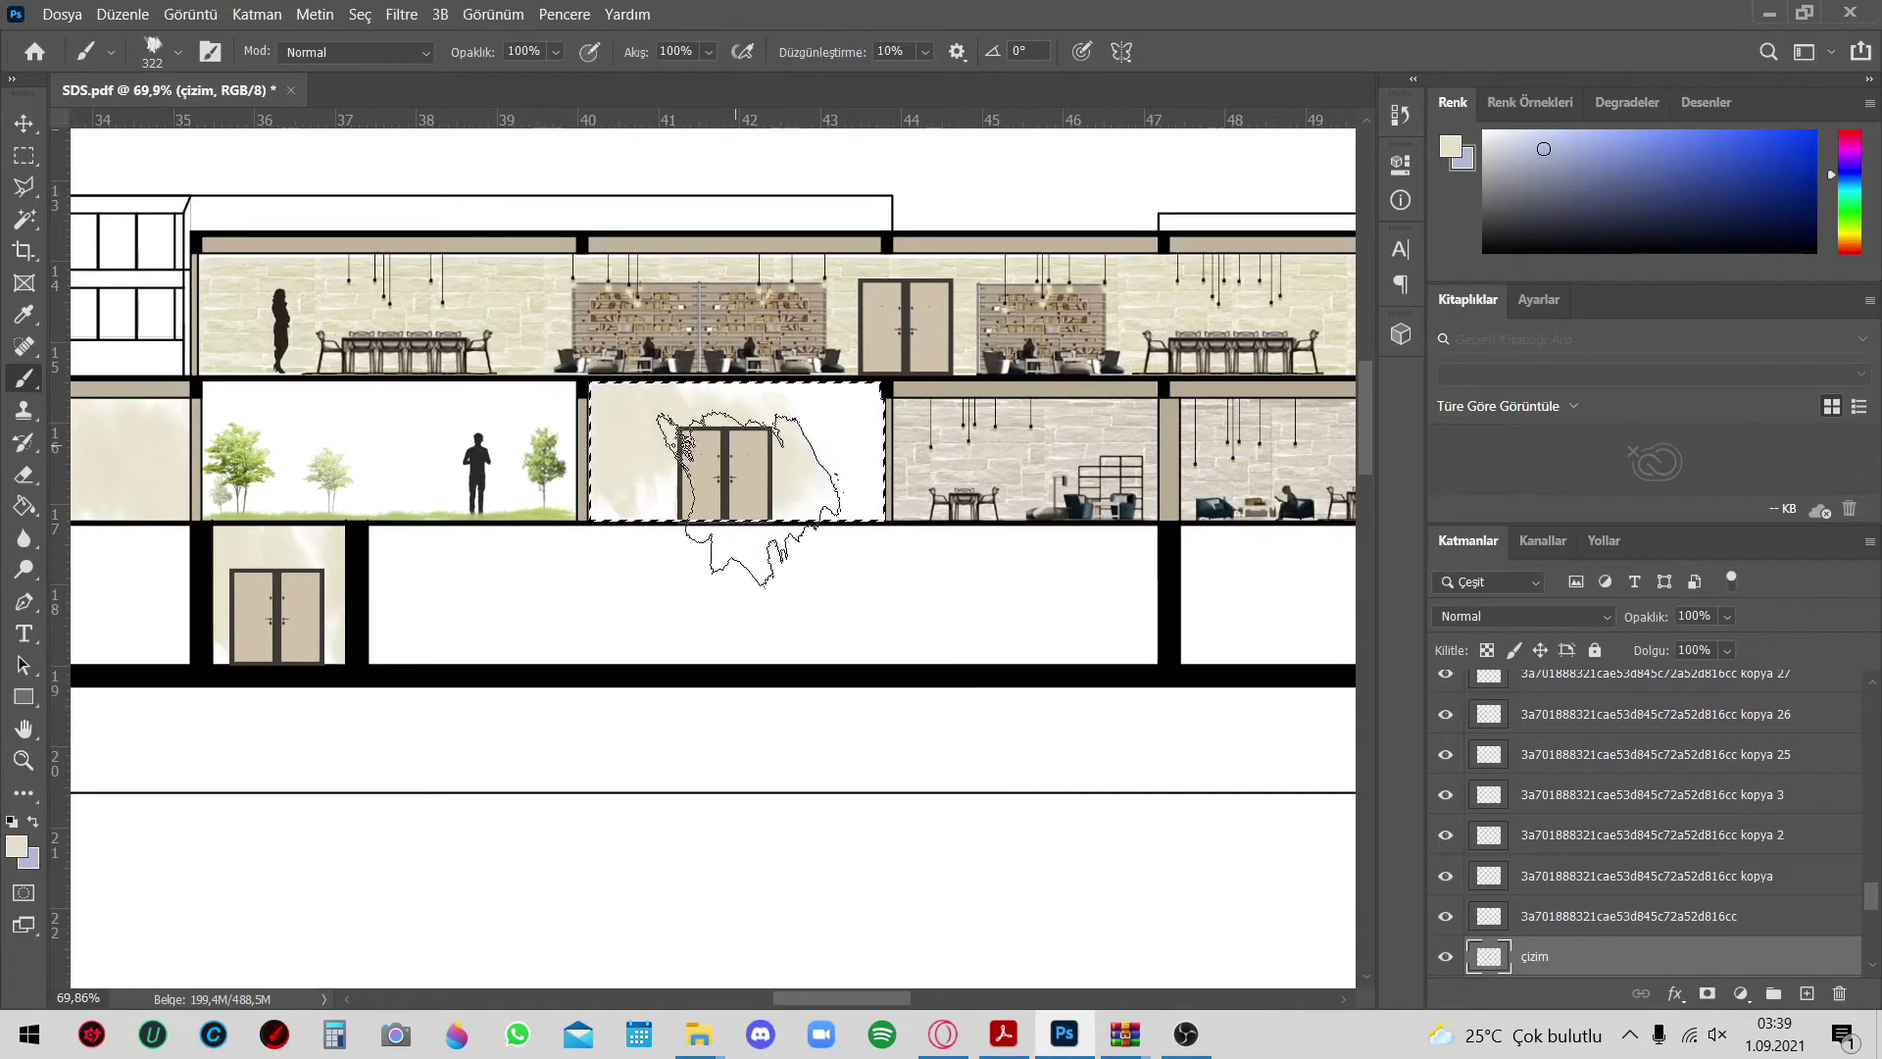
scroll(627, 529, down, 3)
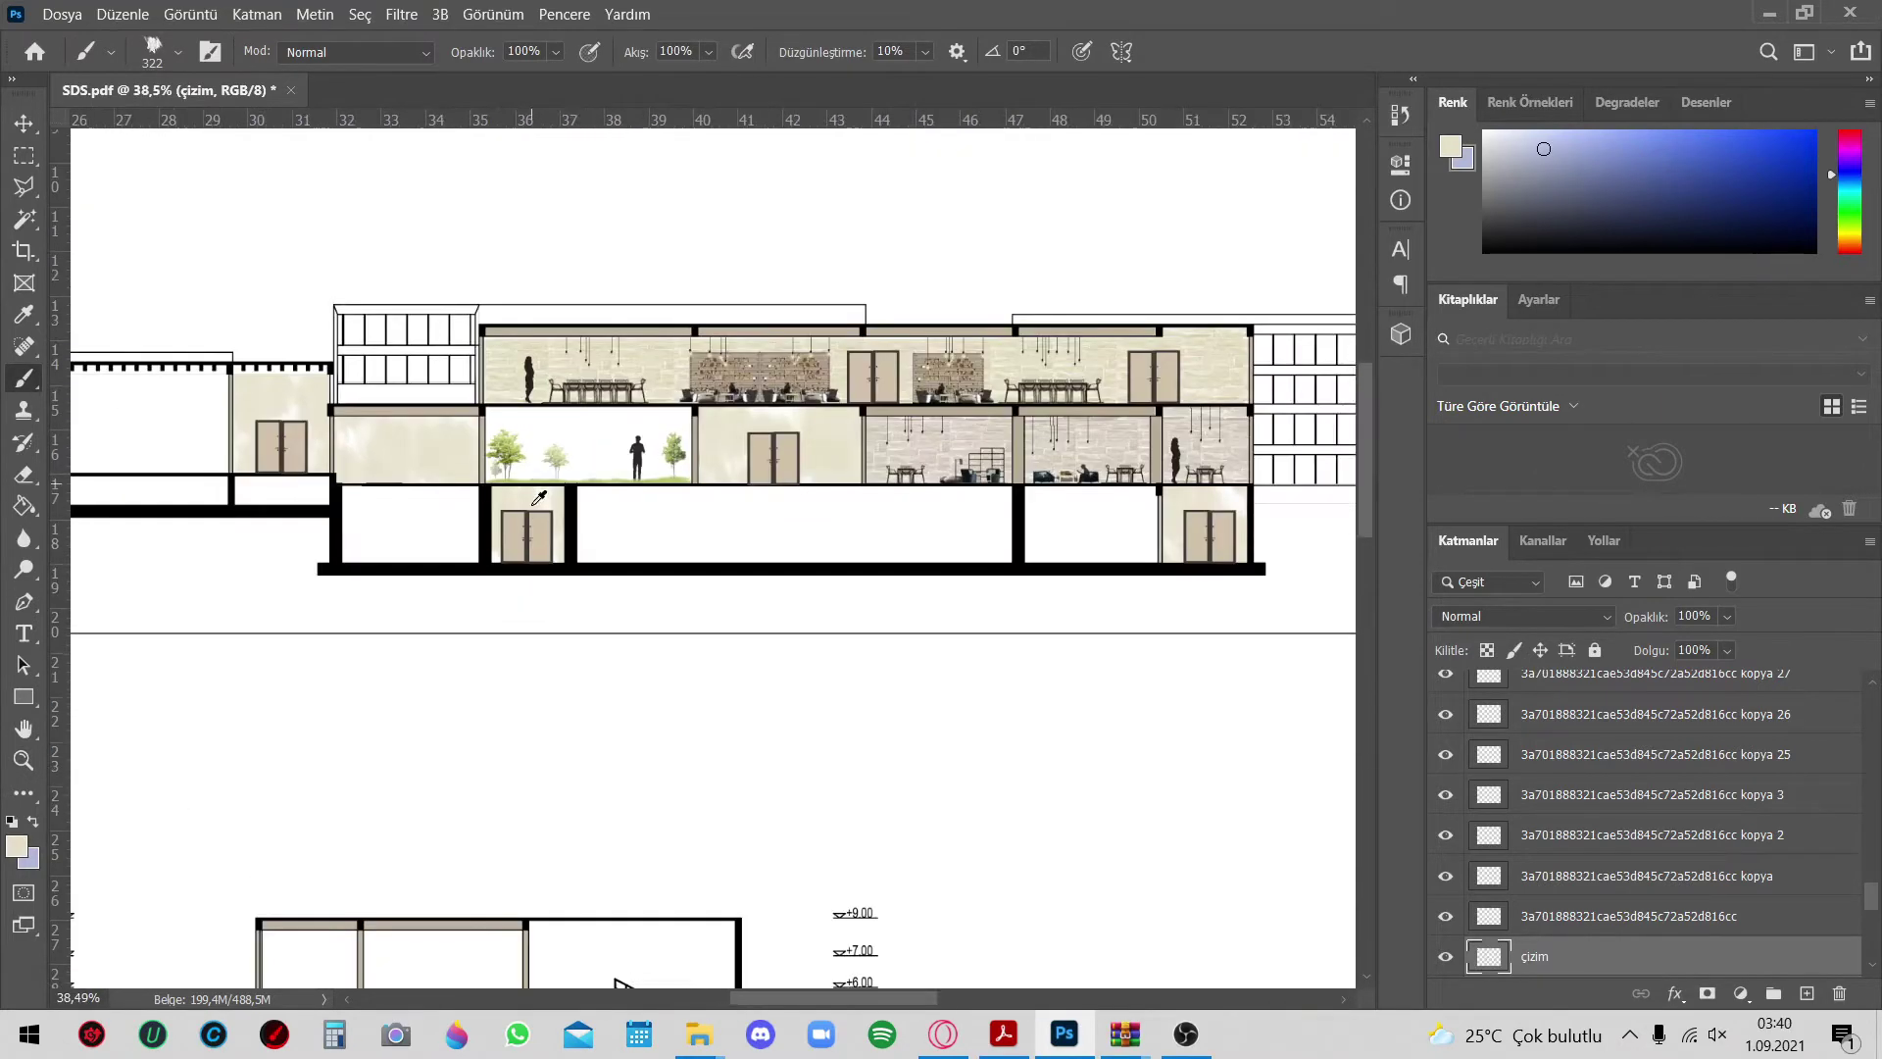
key(w)
scroll(912, 163, down, 3)
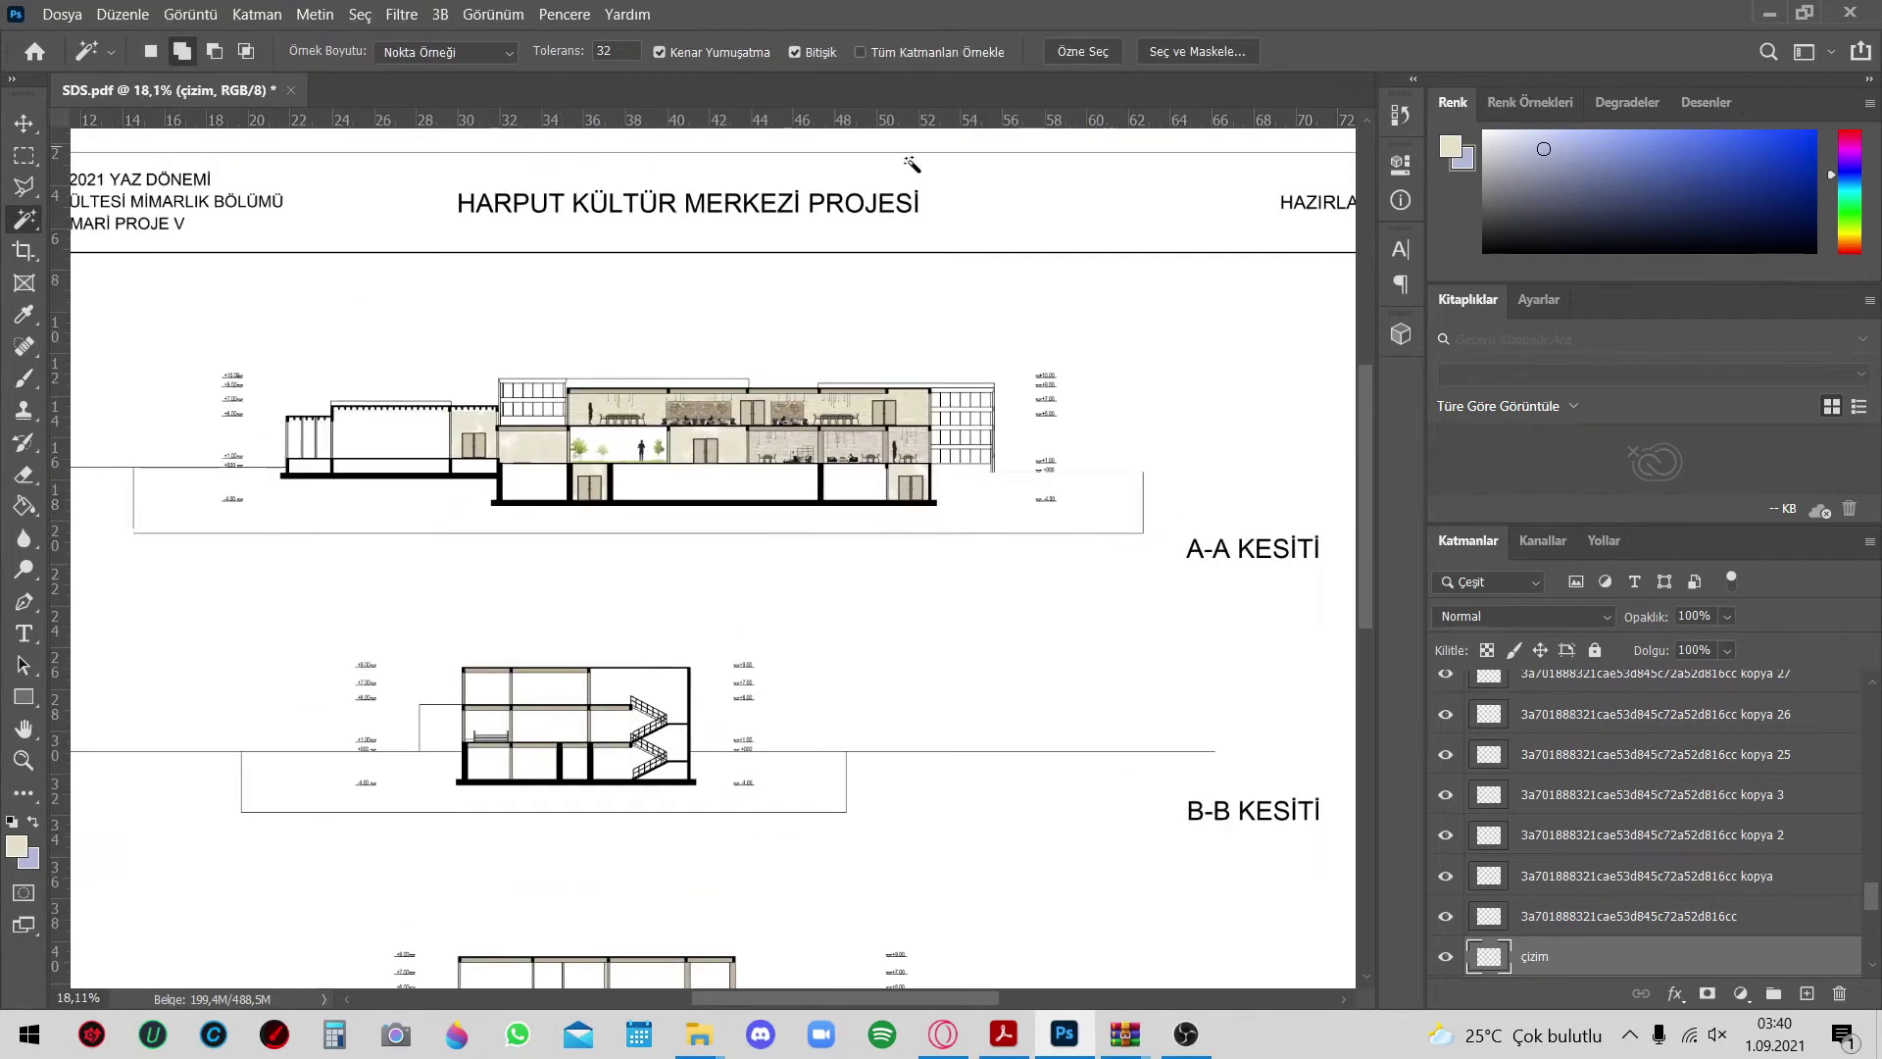
Place the cloudy beige texture image on the sheet, scaled to cover it
click(1805, 12)
click(698, 1033)
click(858, 338)
drag(858, 338, 813, 433)
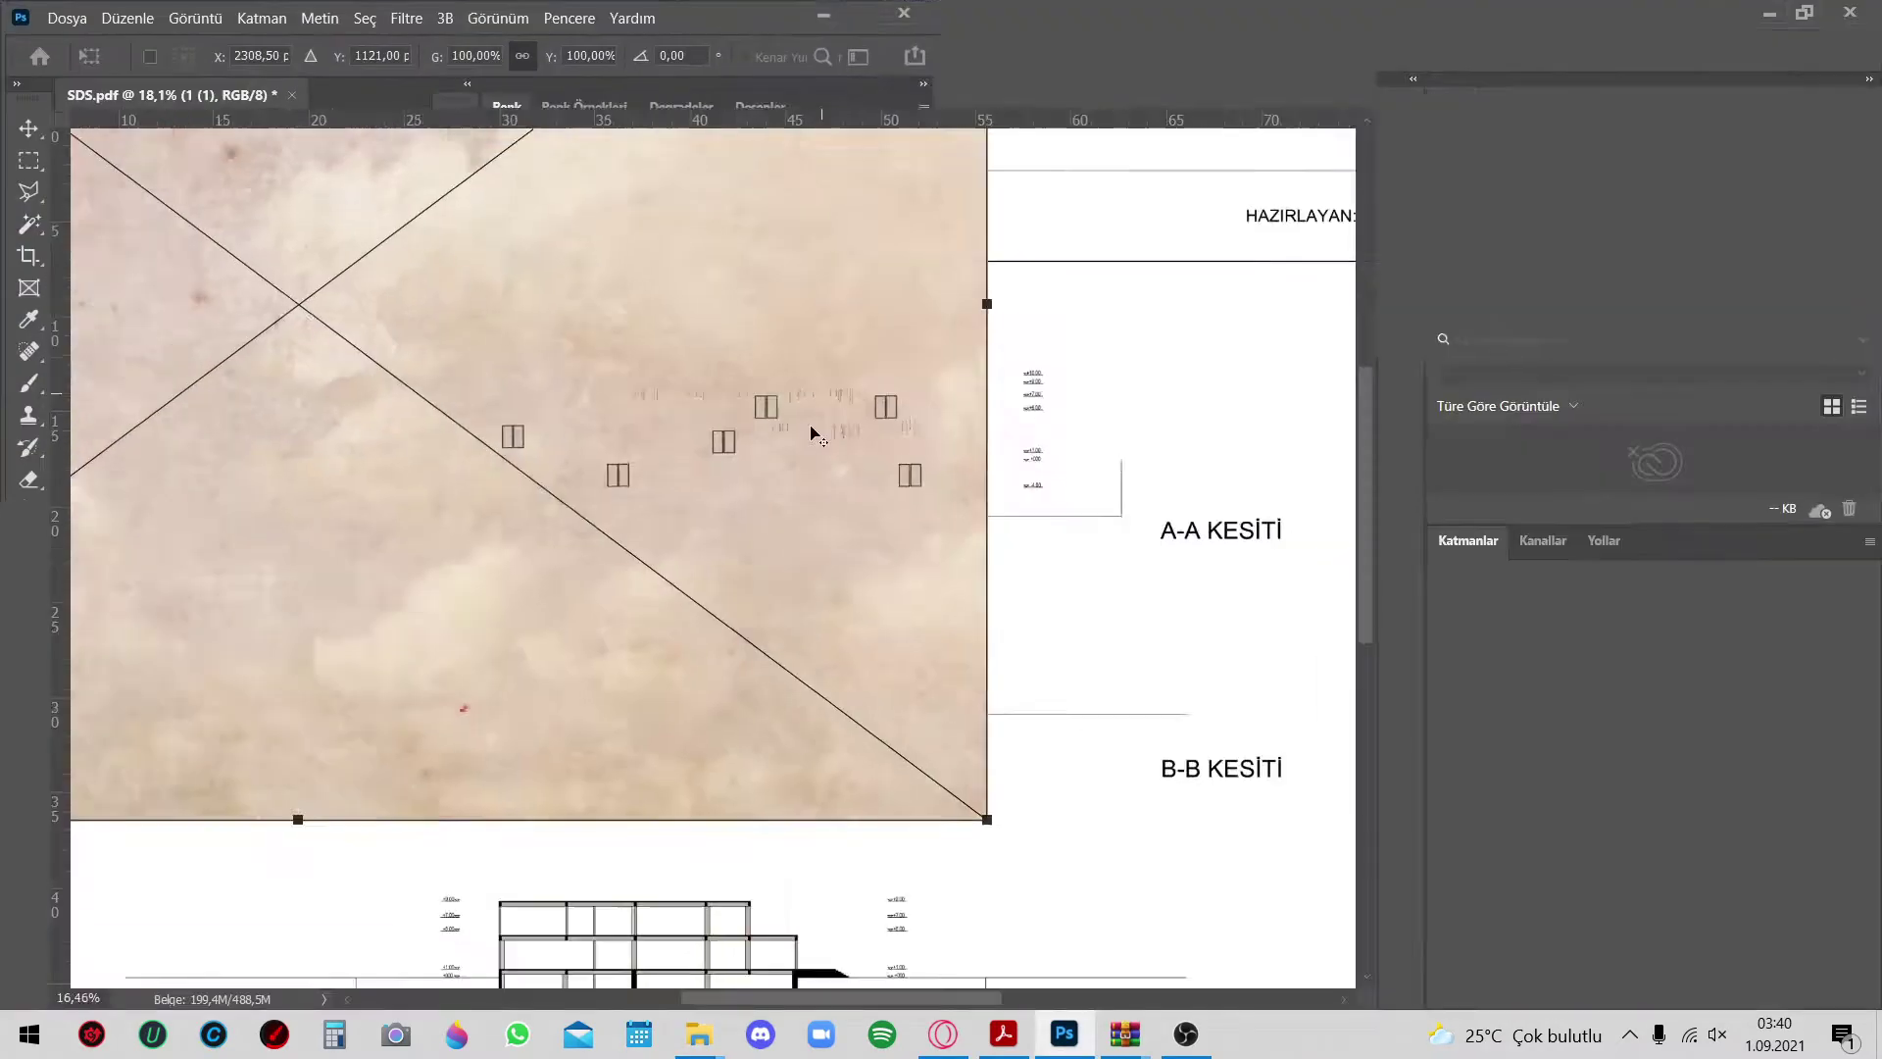
drag(538, 421, 738, 432)
drag(423, 235, 363, 176)
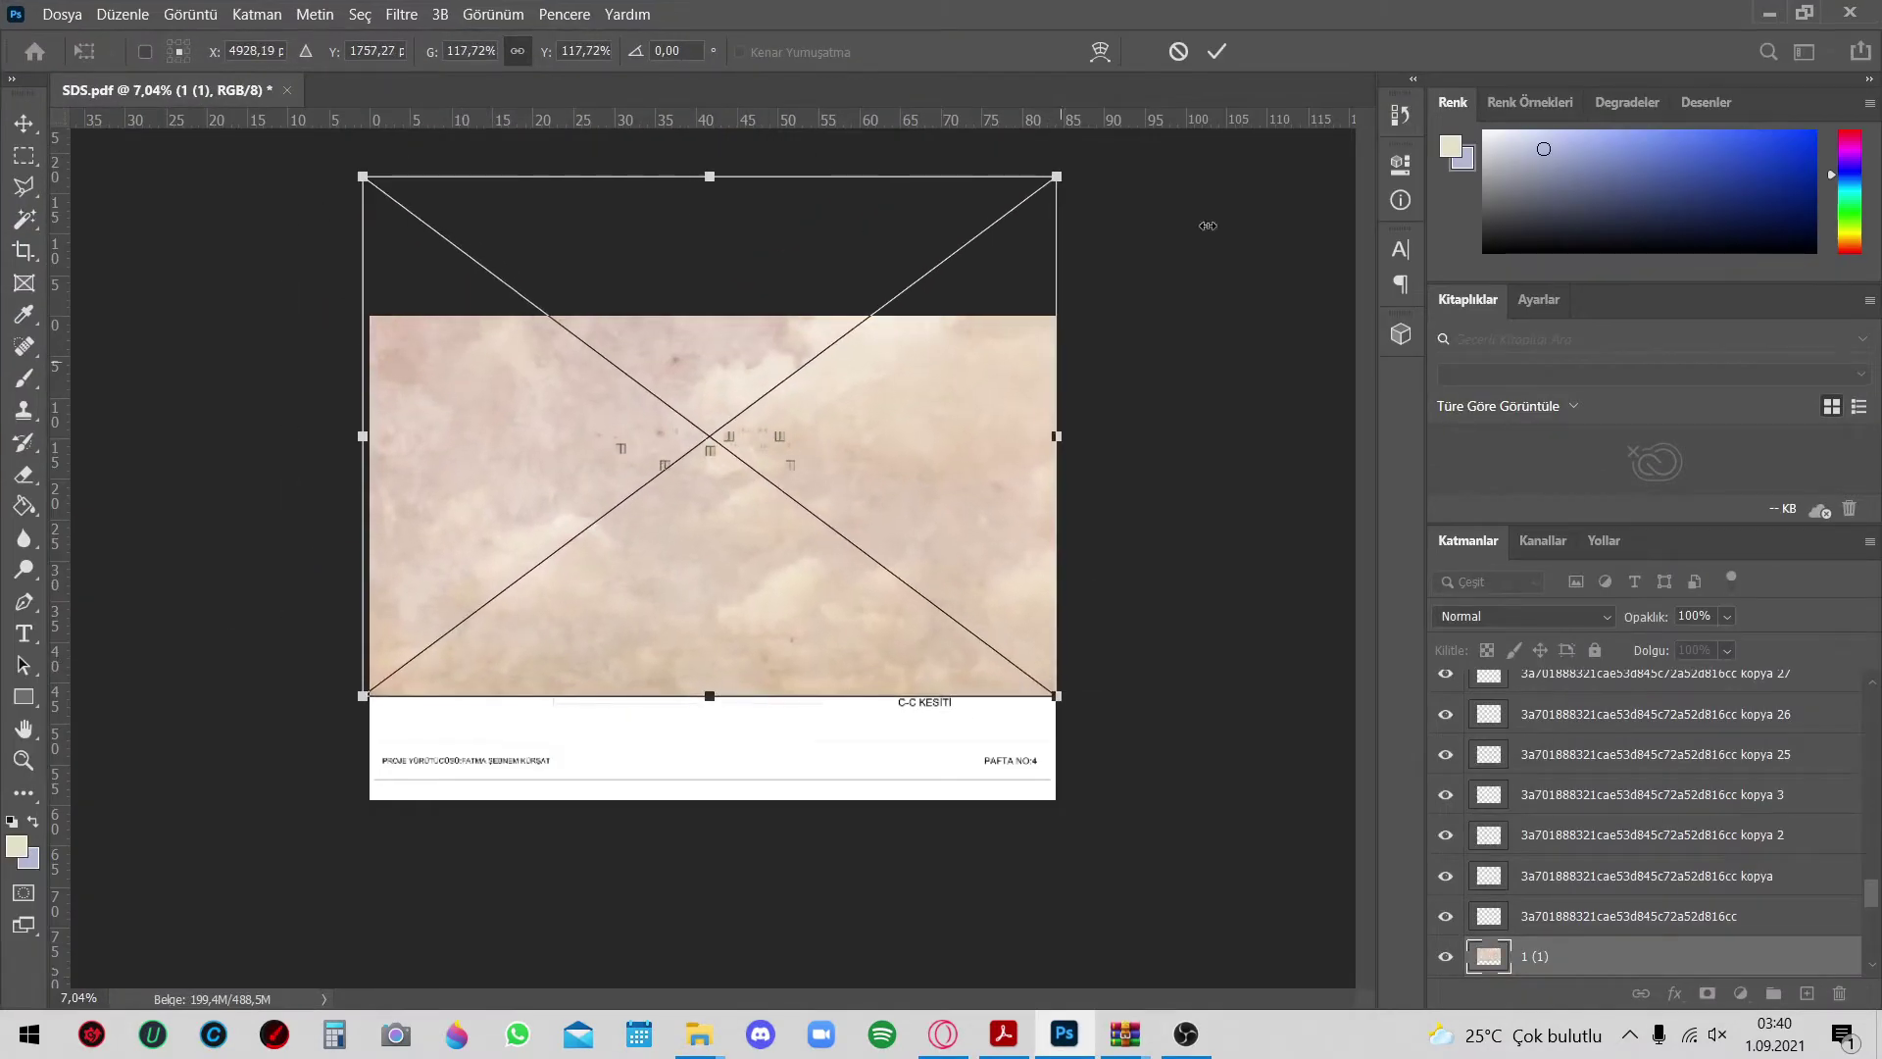
key(Return)
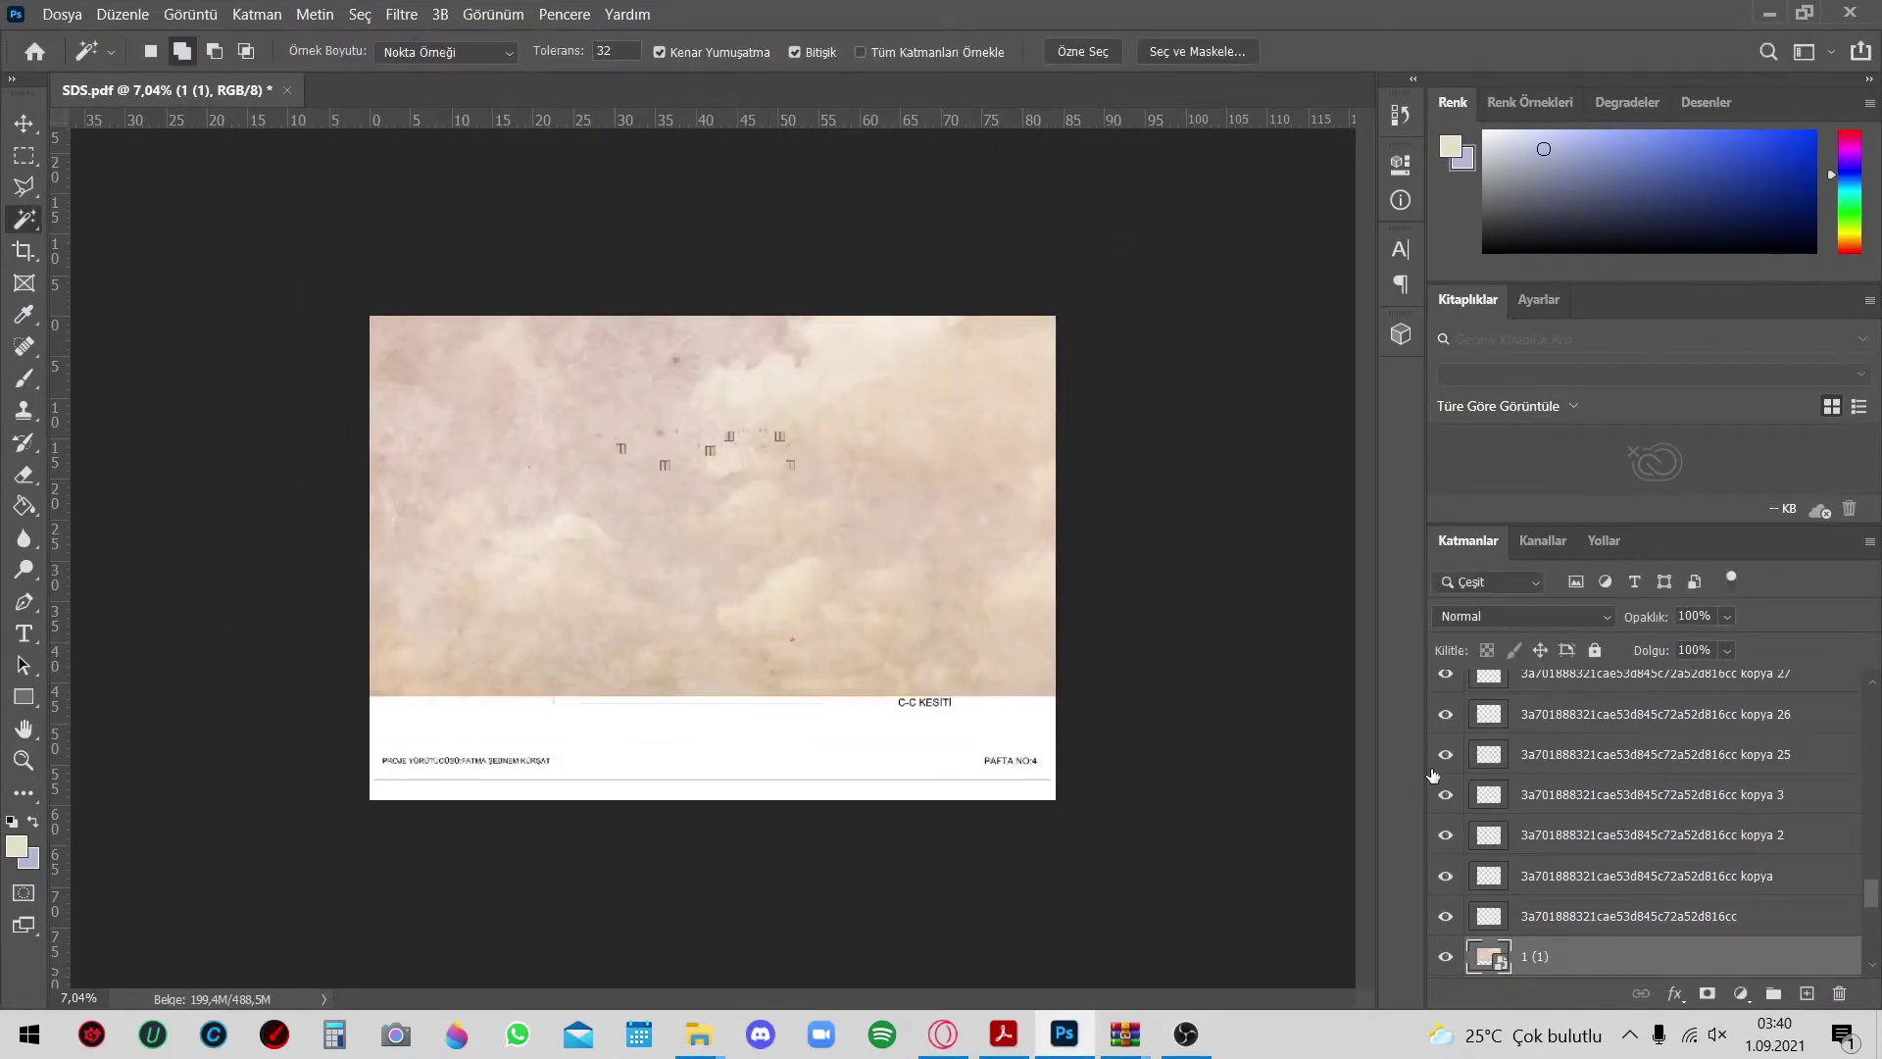
Rasterize the texture layer and move it just above Katman 2, beneath the drawings
right_click(1586, 965)
click(1420, 432)
drag(1563, 771, 1579, 1004)
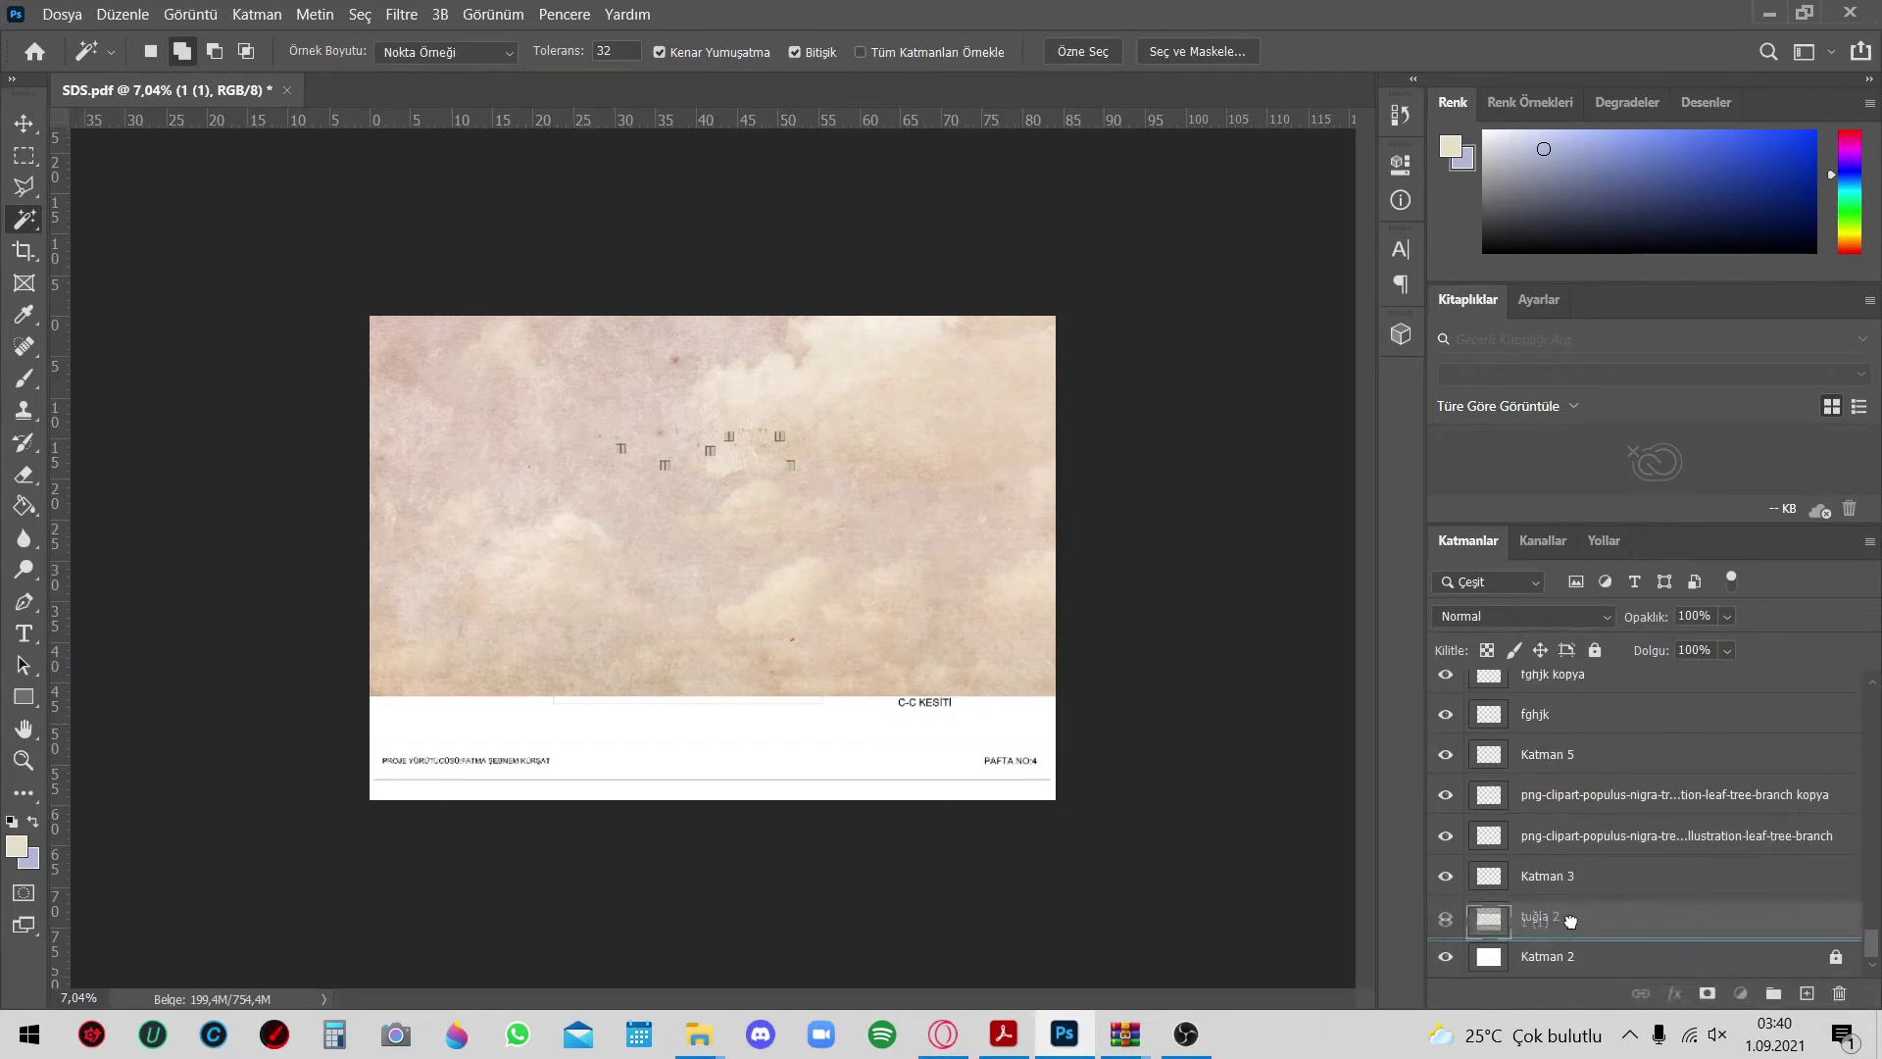
drag(1578, 1004, 1578, 934)
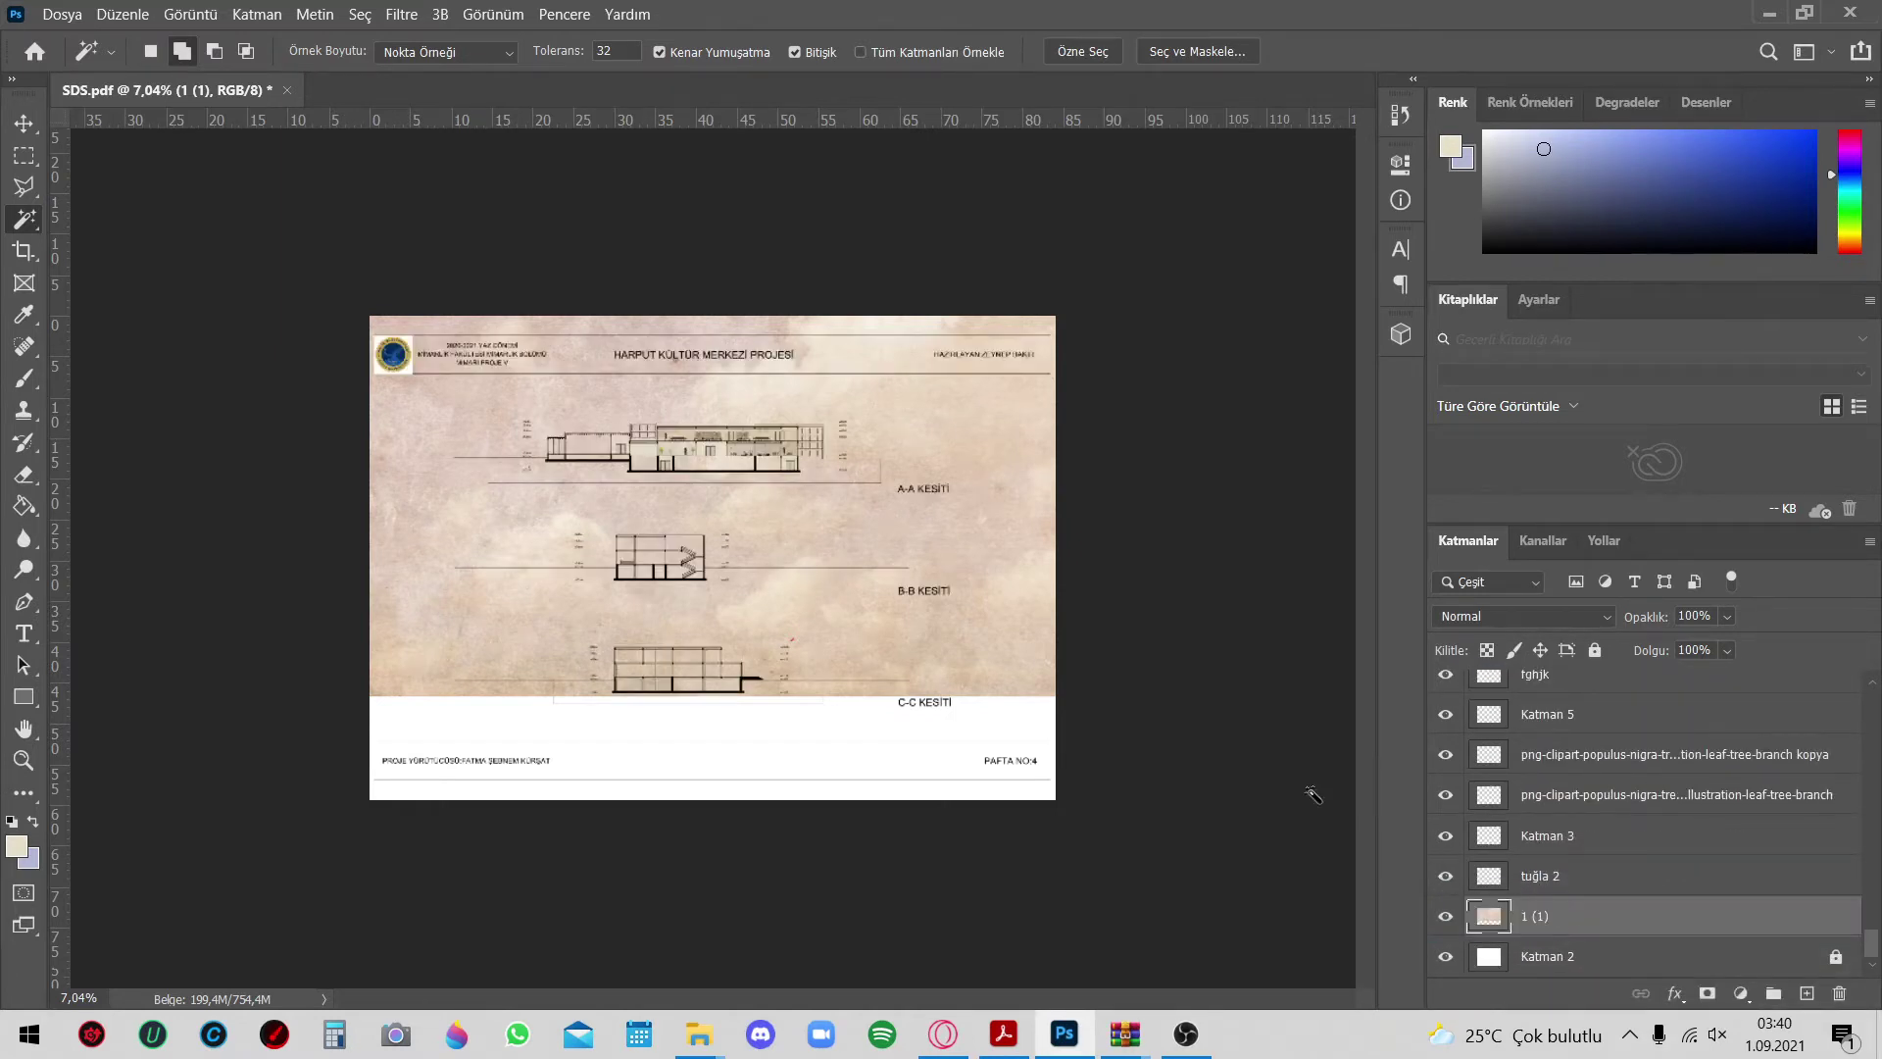
Switch to the Move tool and make the çizim drawing layer active
scroll(713, 418, up, 3)
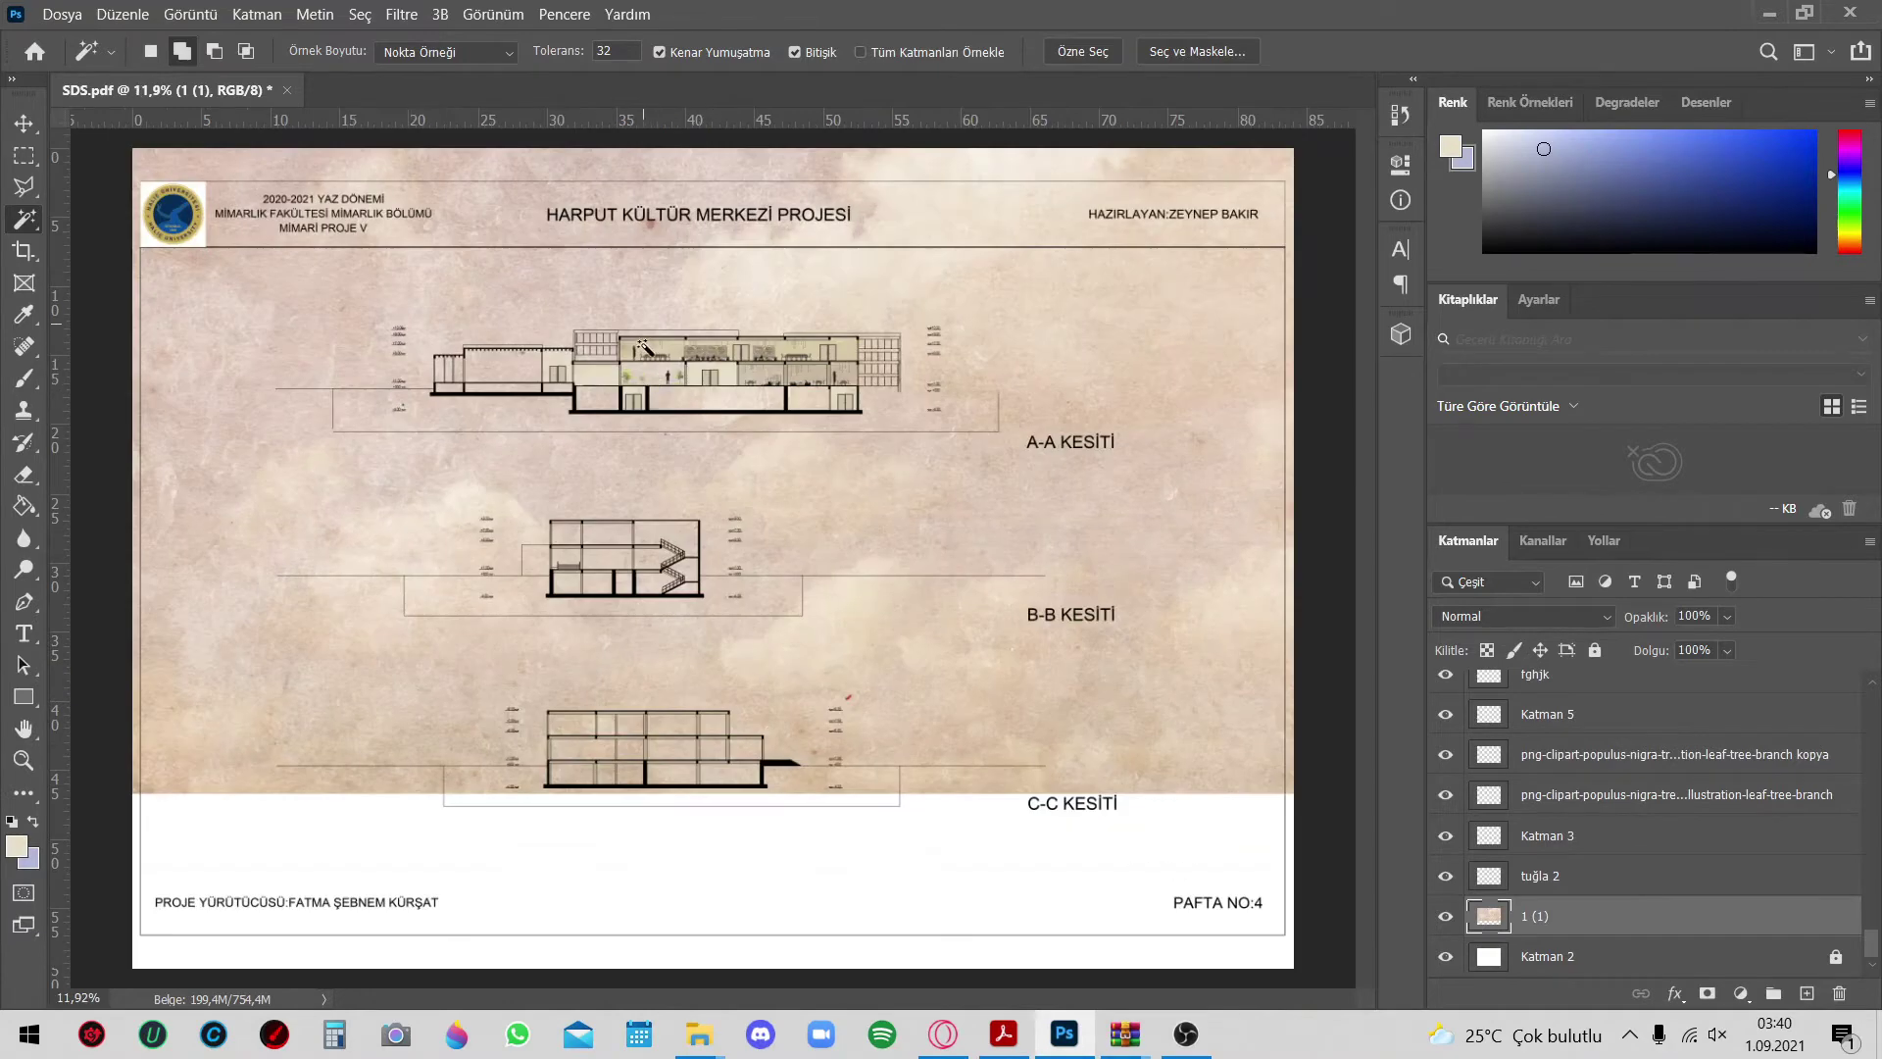
scroll(647, 343, up, 2)
scroll(652, 339, down, 3)
scroll(666, 320, up, 3)
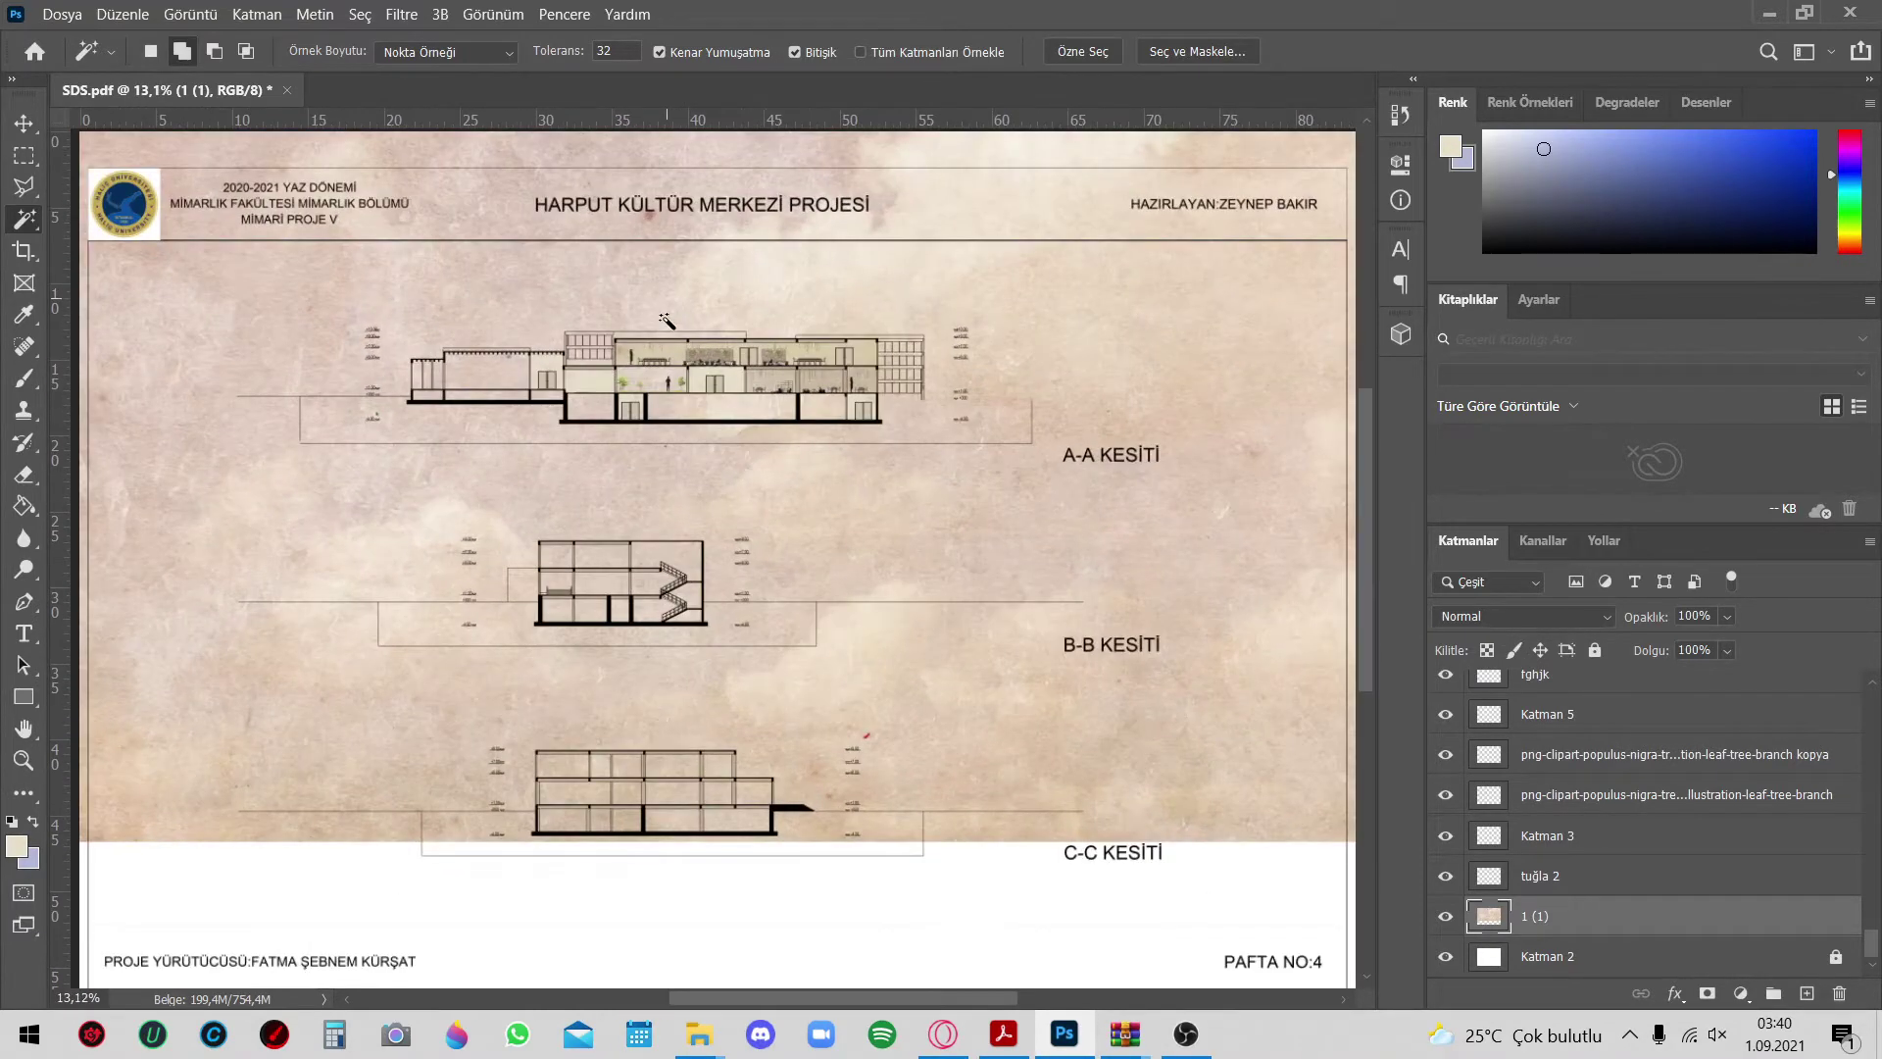
scroll(666, 320, up, 1)
scroll(671, 308, down, 3)
scroll(676, 294, up, 2)
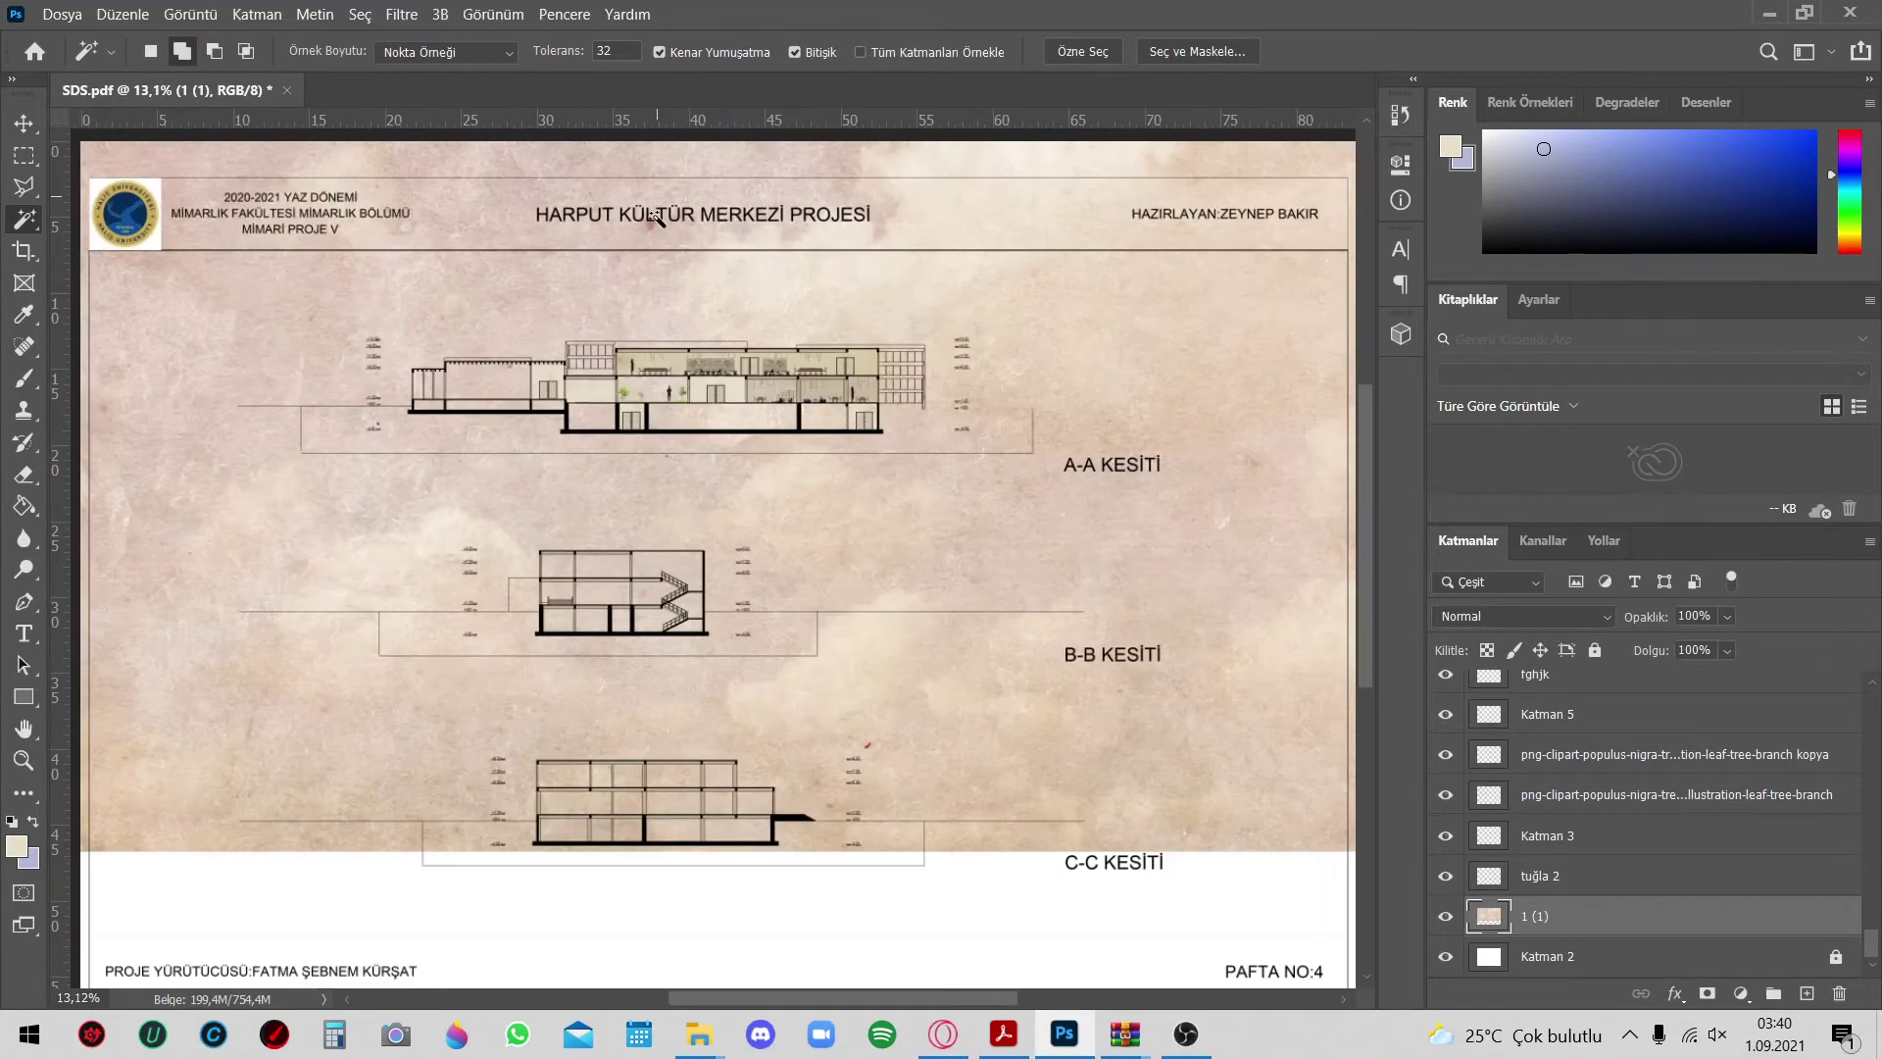
scroll(676, 292, down, 1)
click(23, 123)
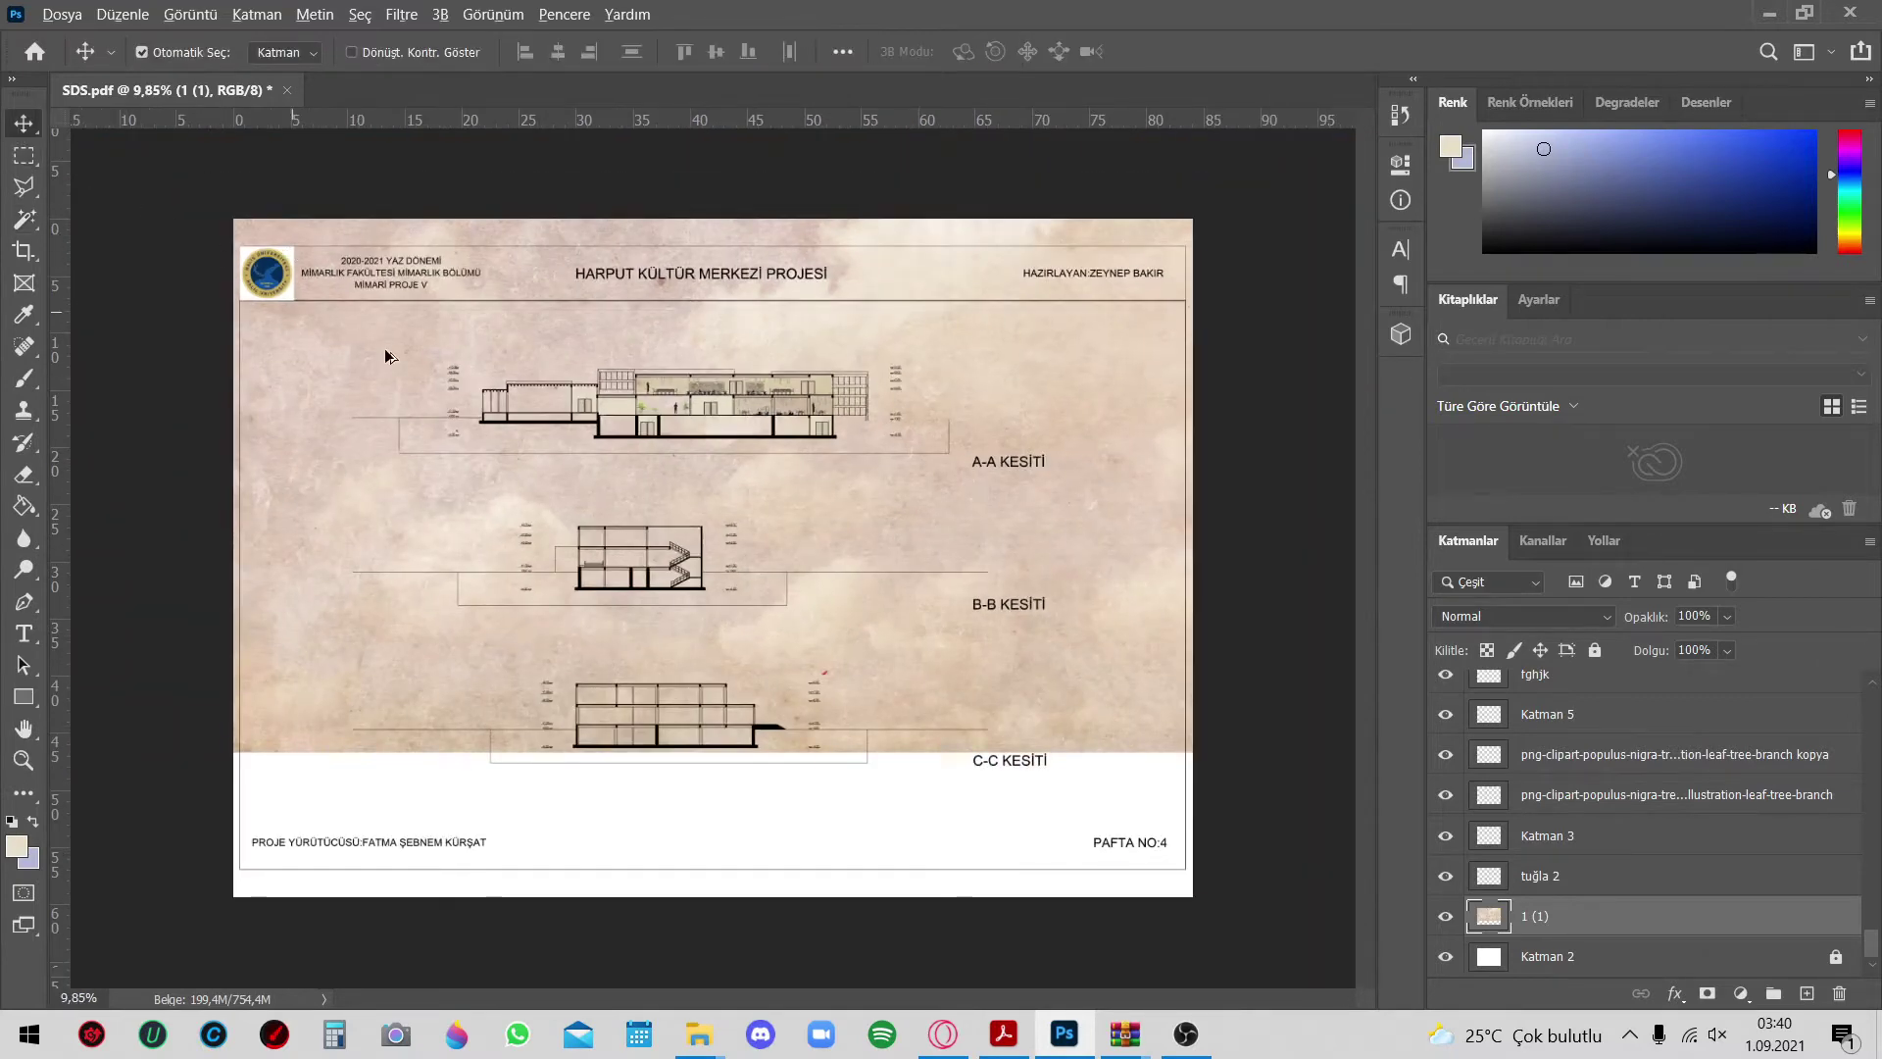
scroll(471, 420, up, 3)
click(481, 419)
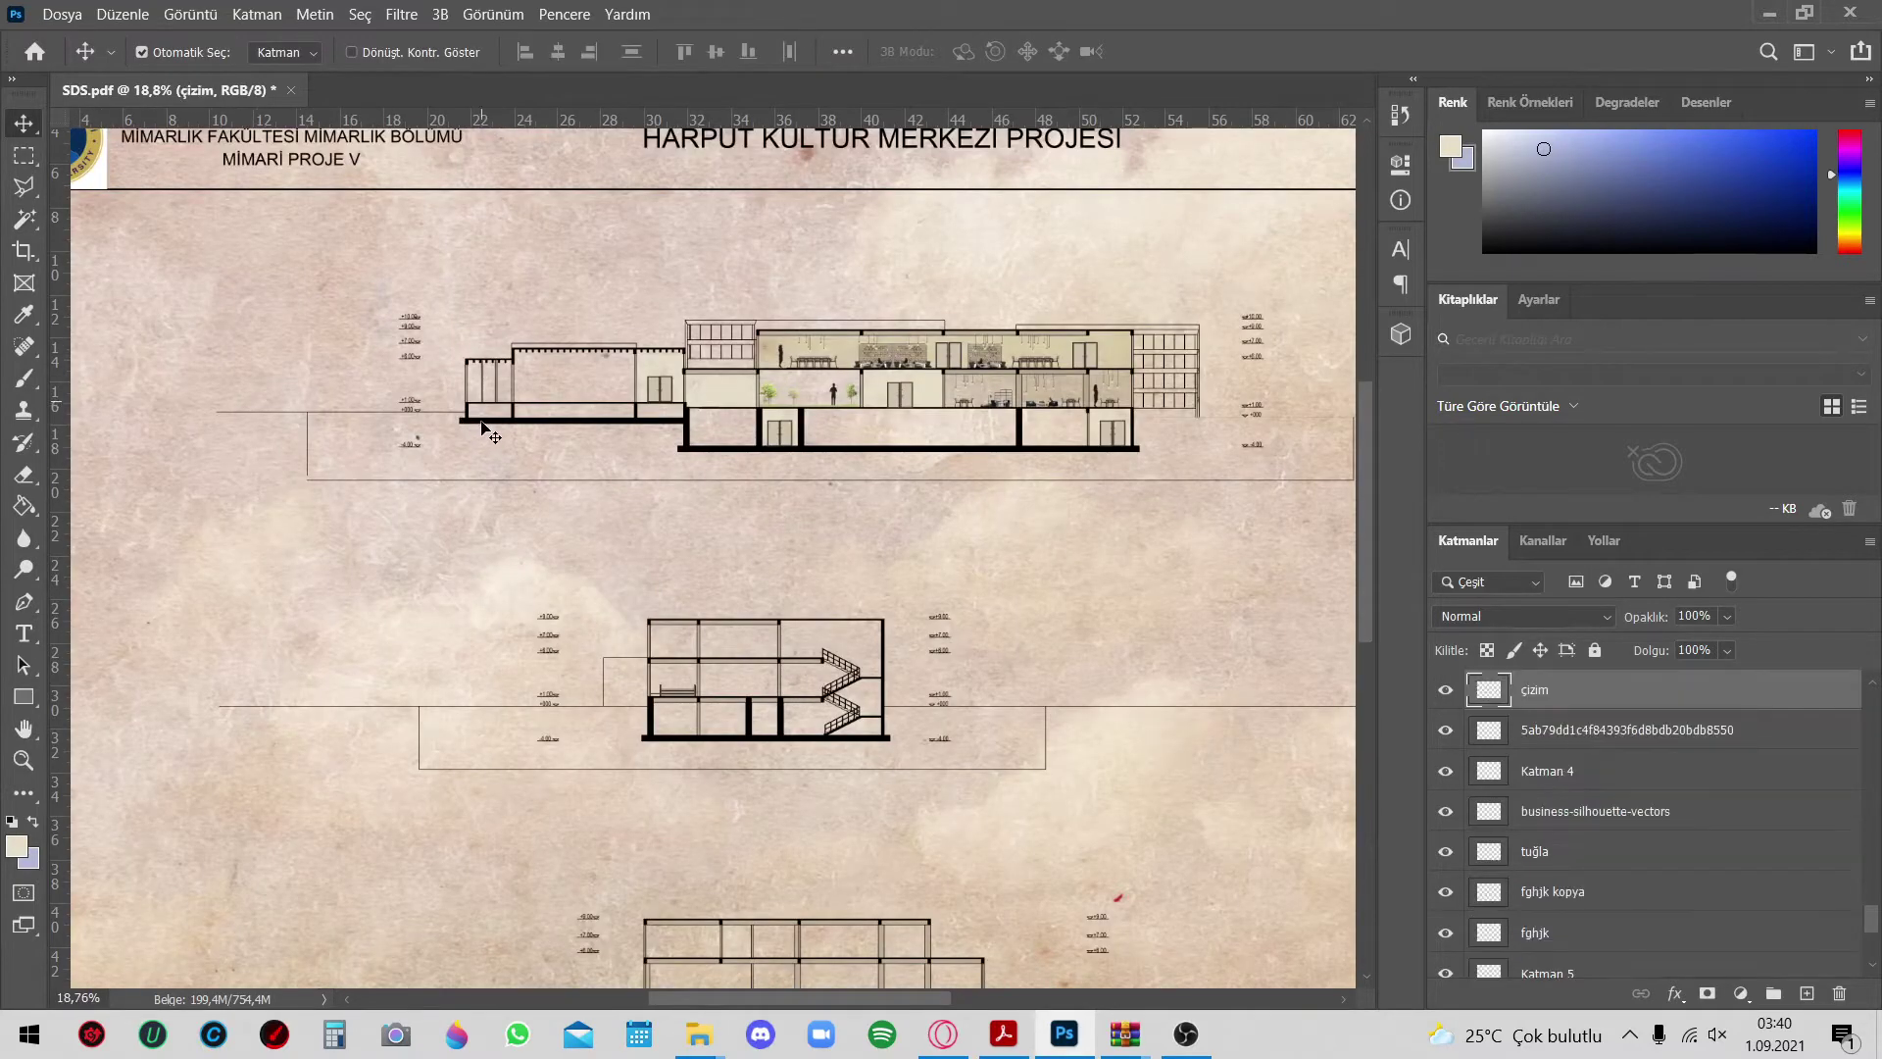
Switch from the Brush to the hard-edged Pencil Tool
scroll(520, 471, down, 2)
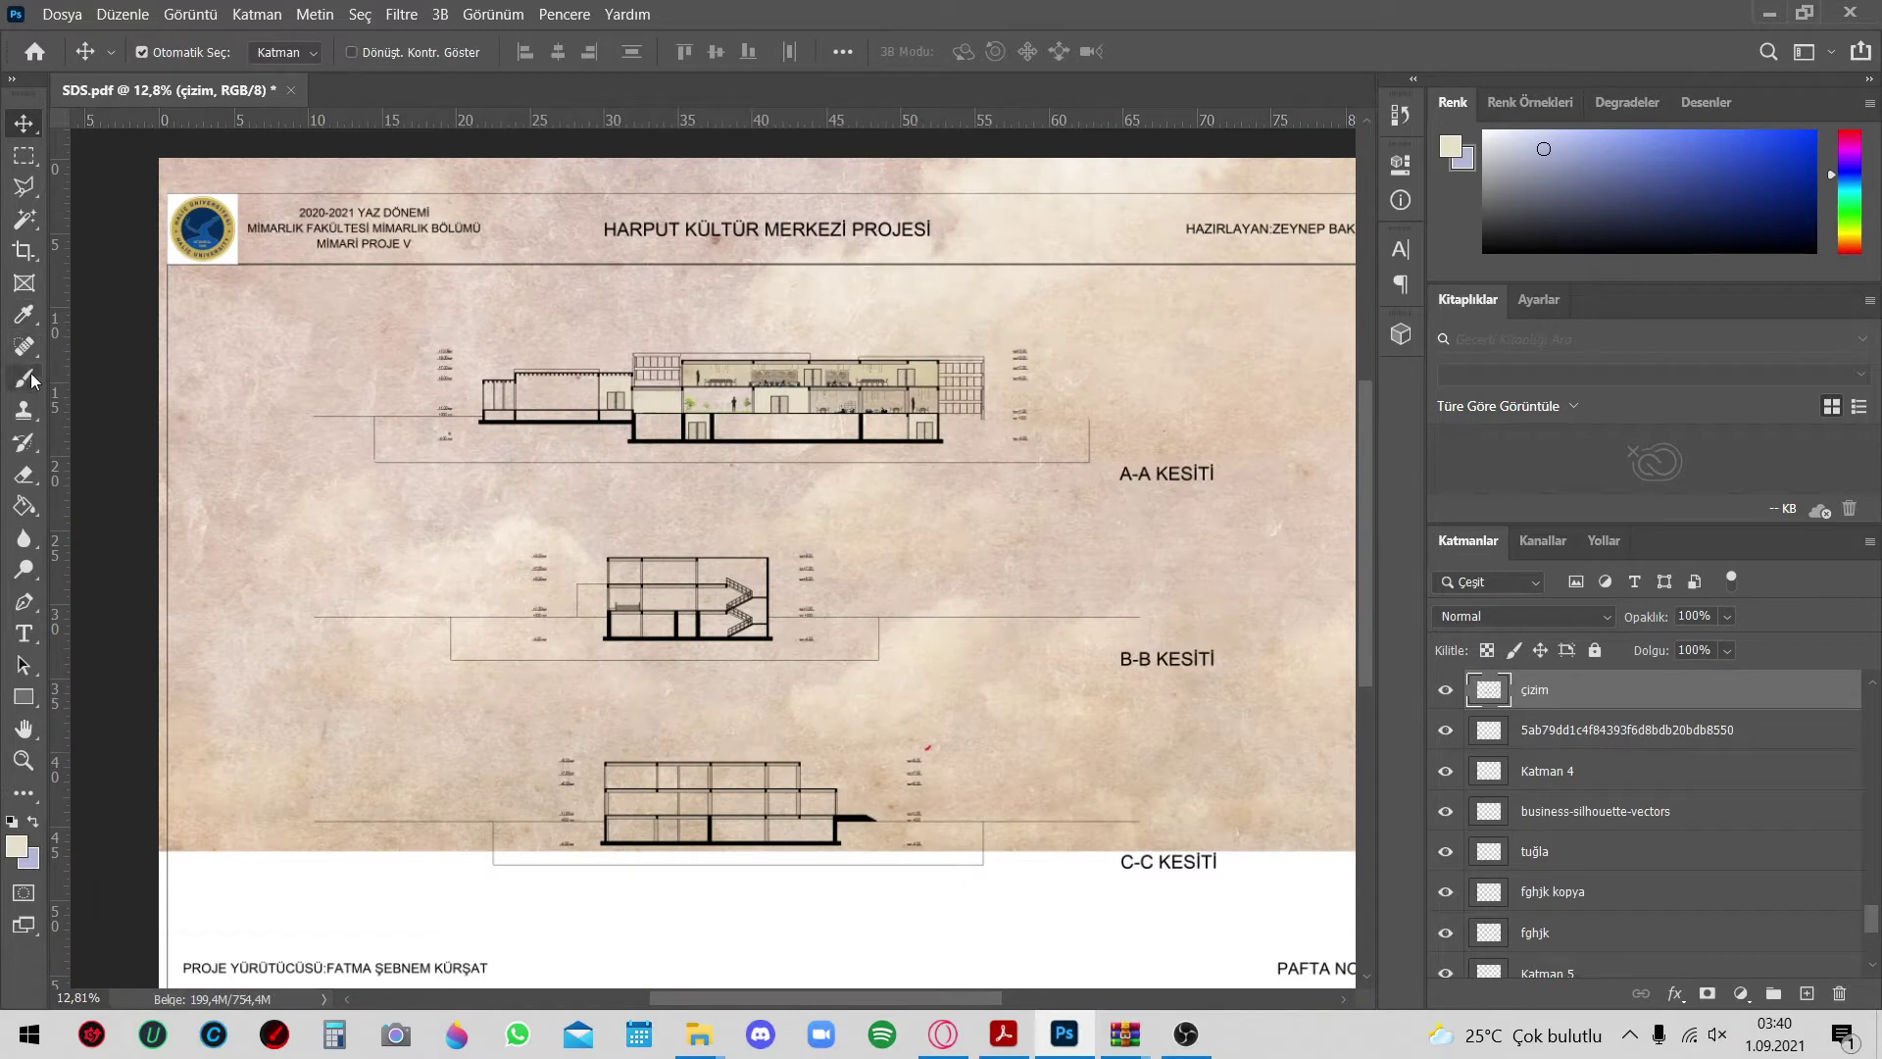
click(32, 385)
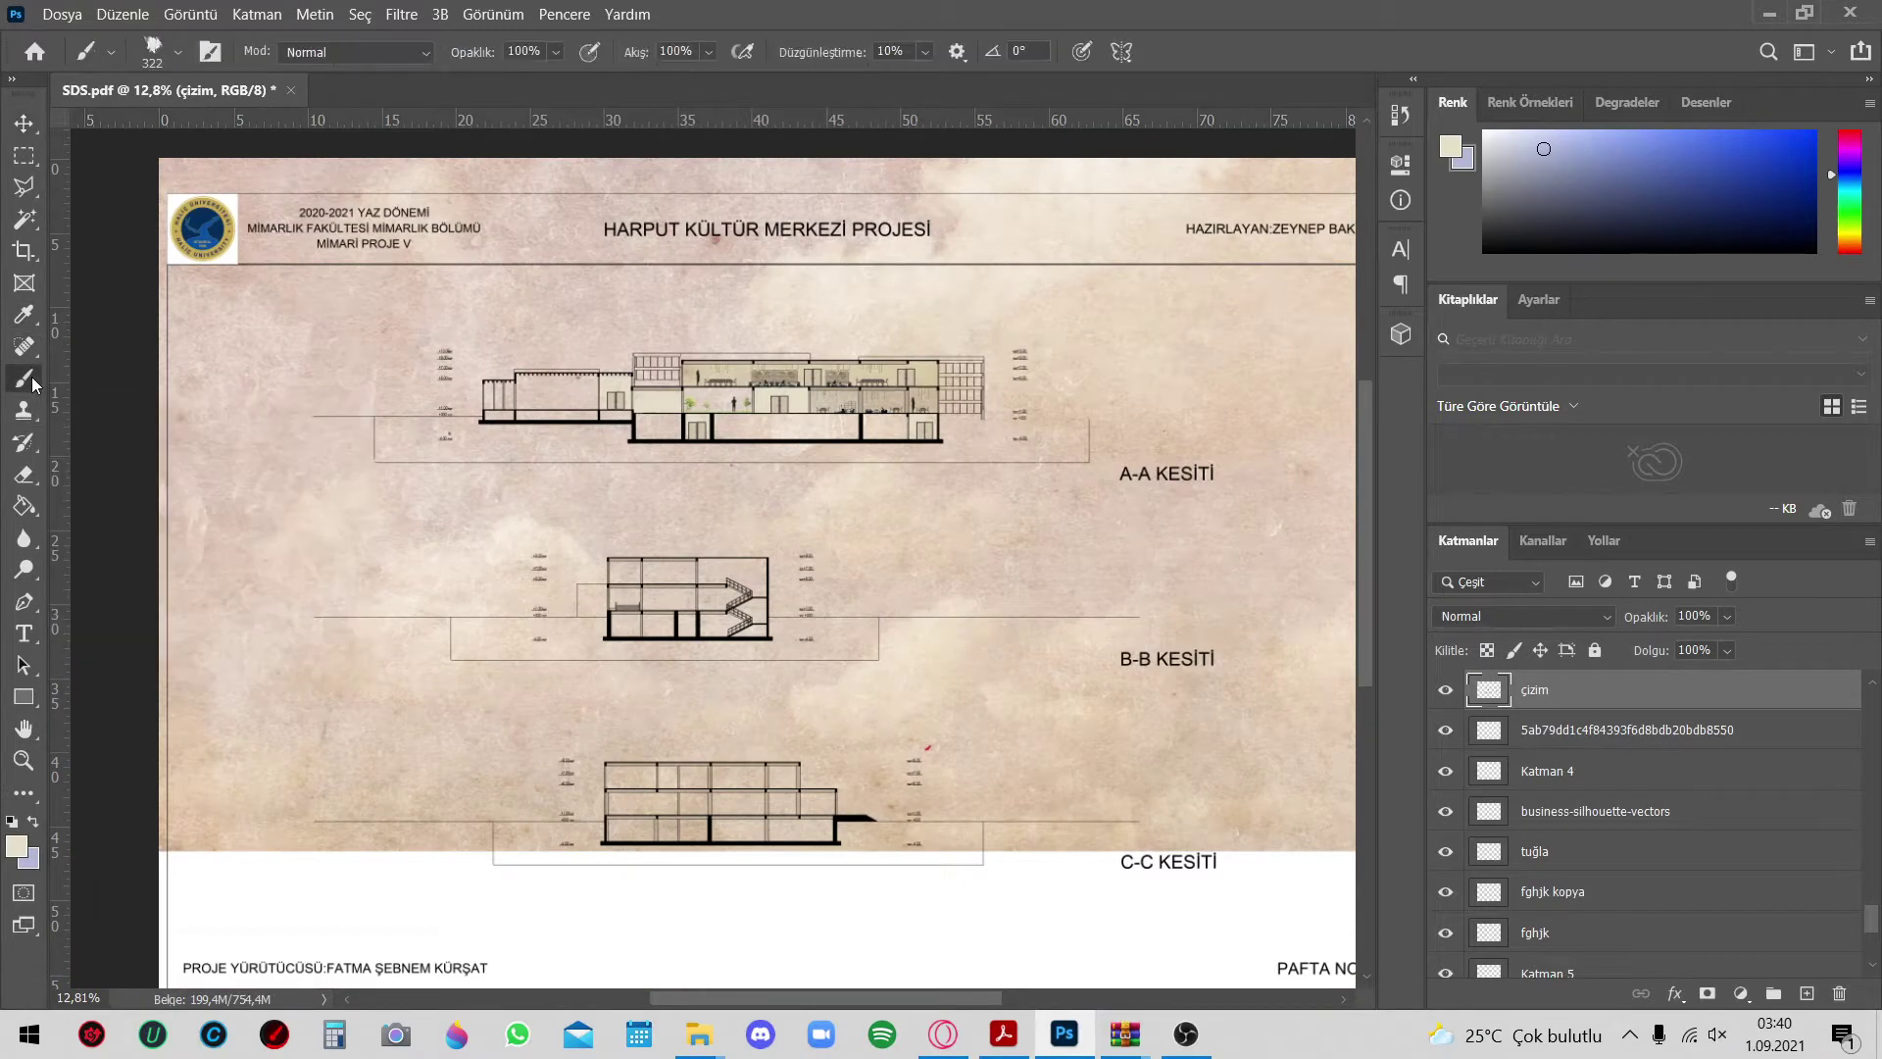
right_click(37, 384)
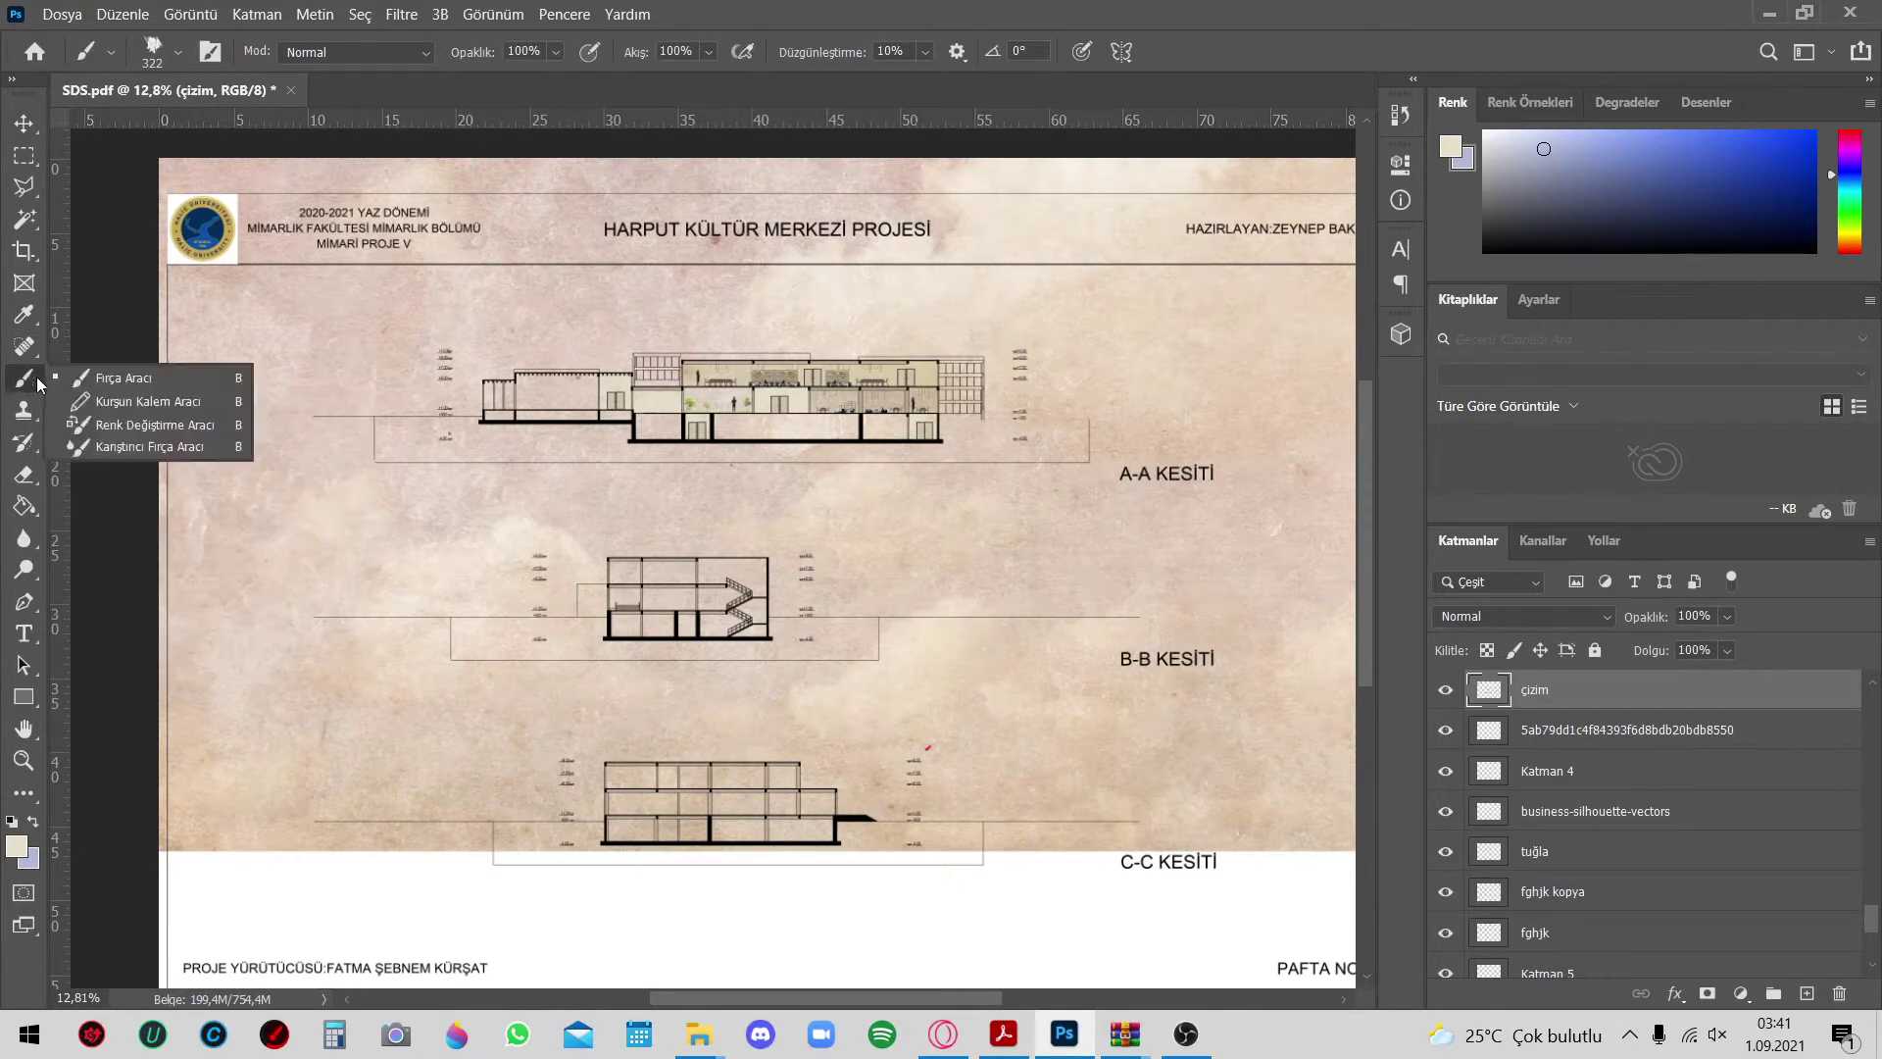
click(78, 400)
Set the foreground colour to dark grey 3c3c3c
click(18, 849)
text(3c3c3c)
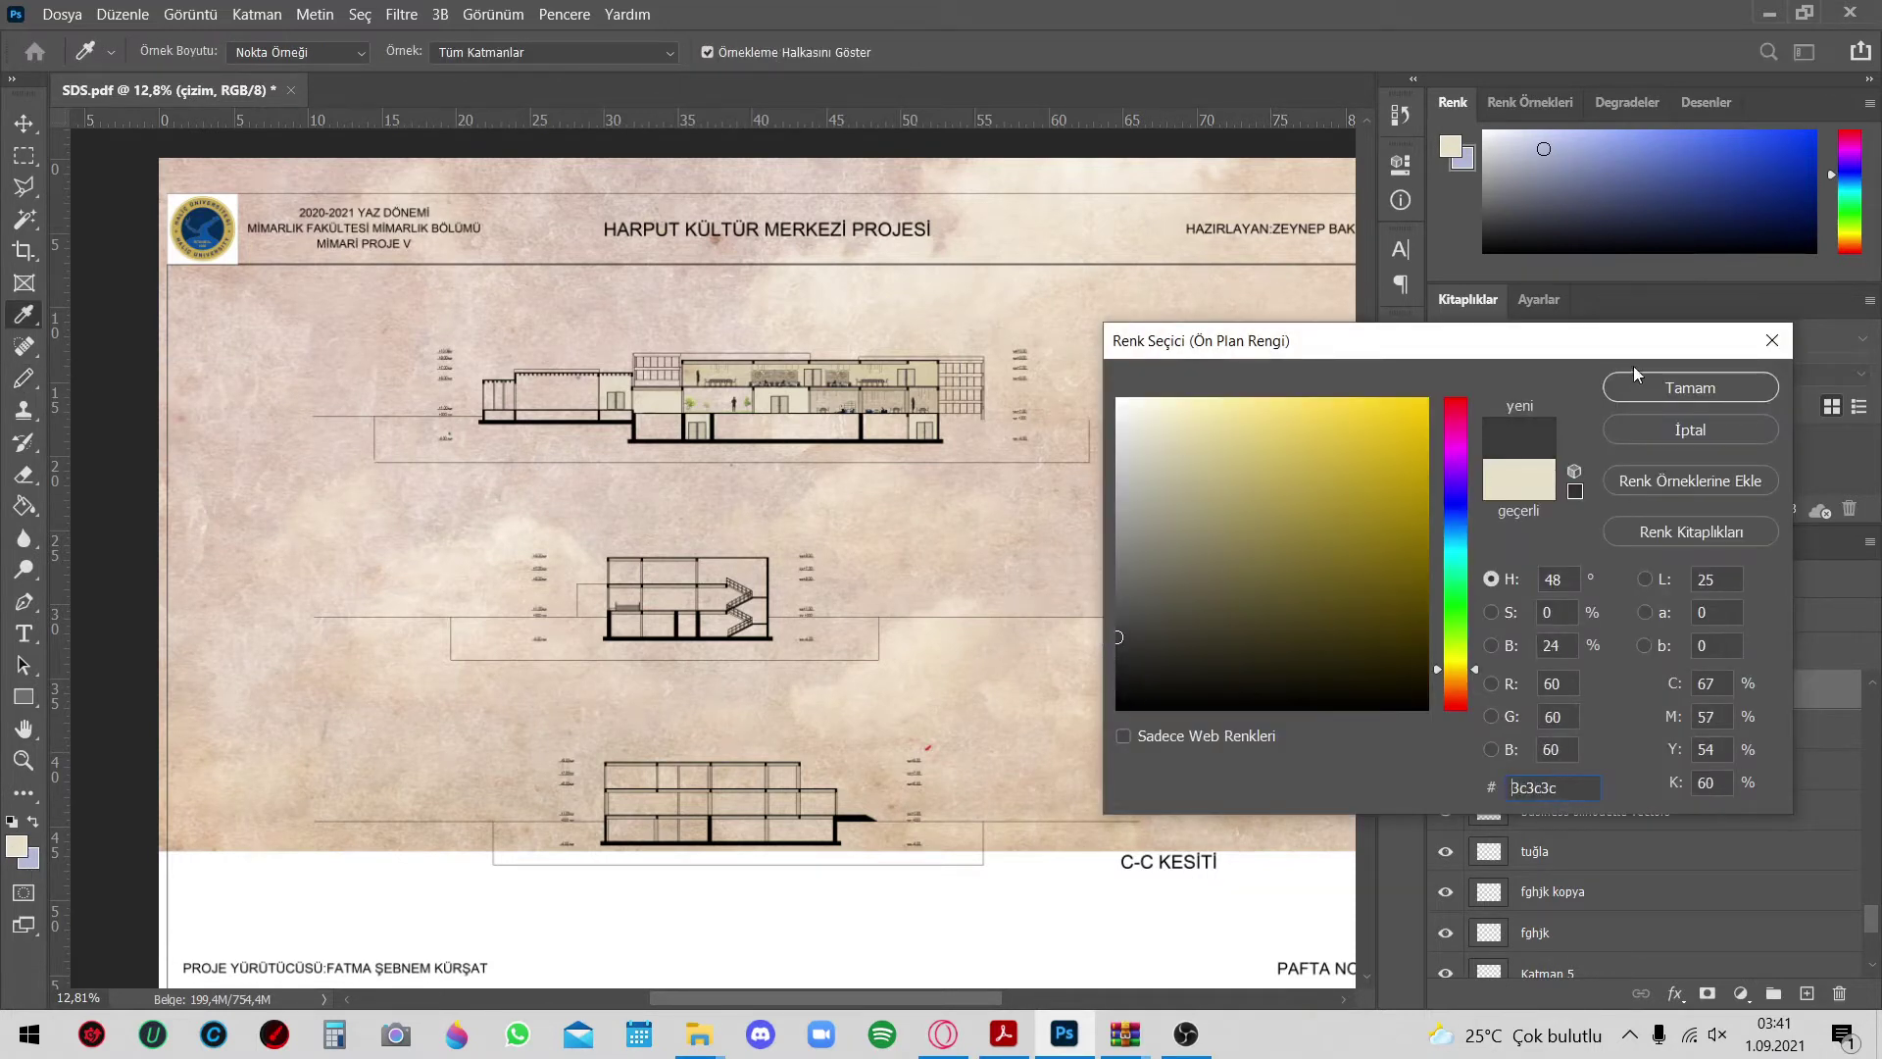
click(1667, 389)
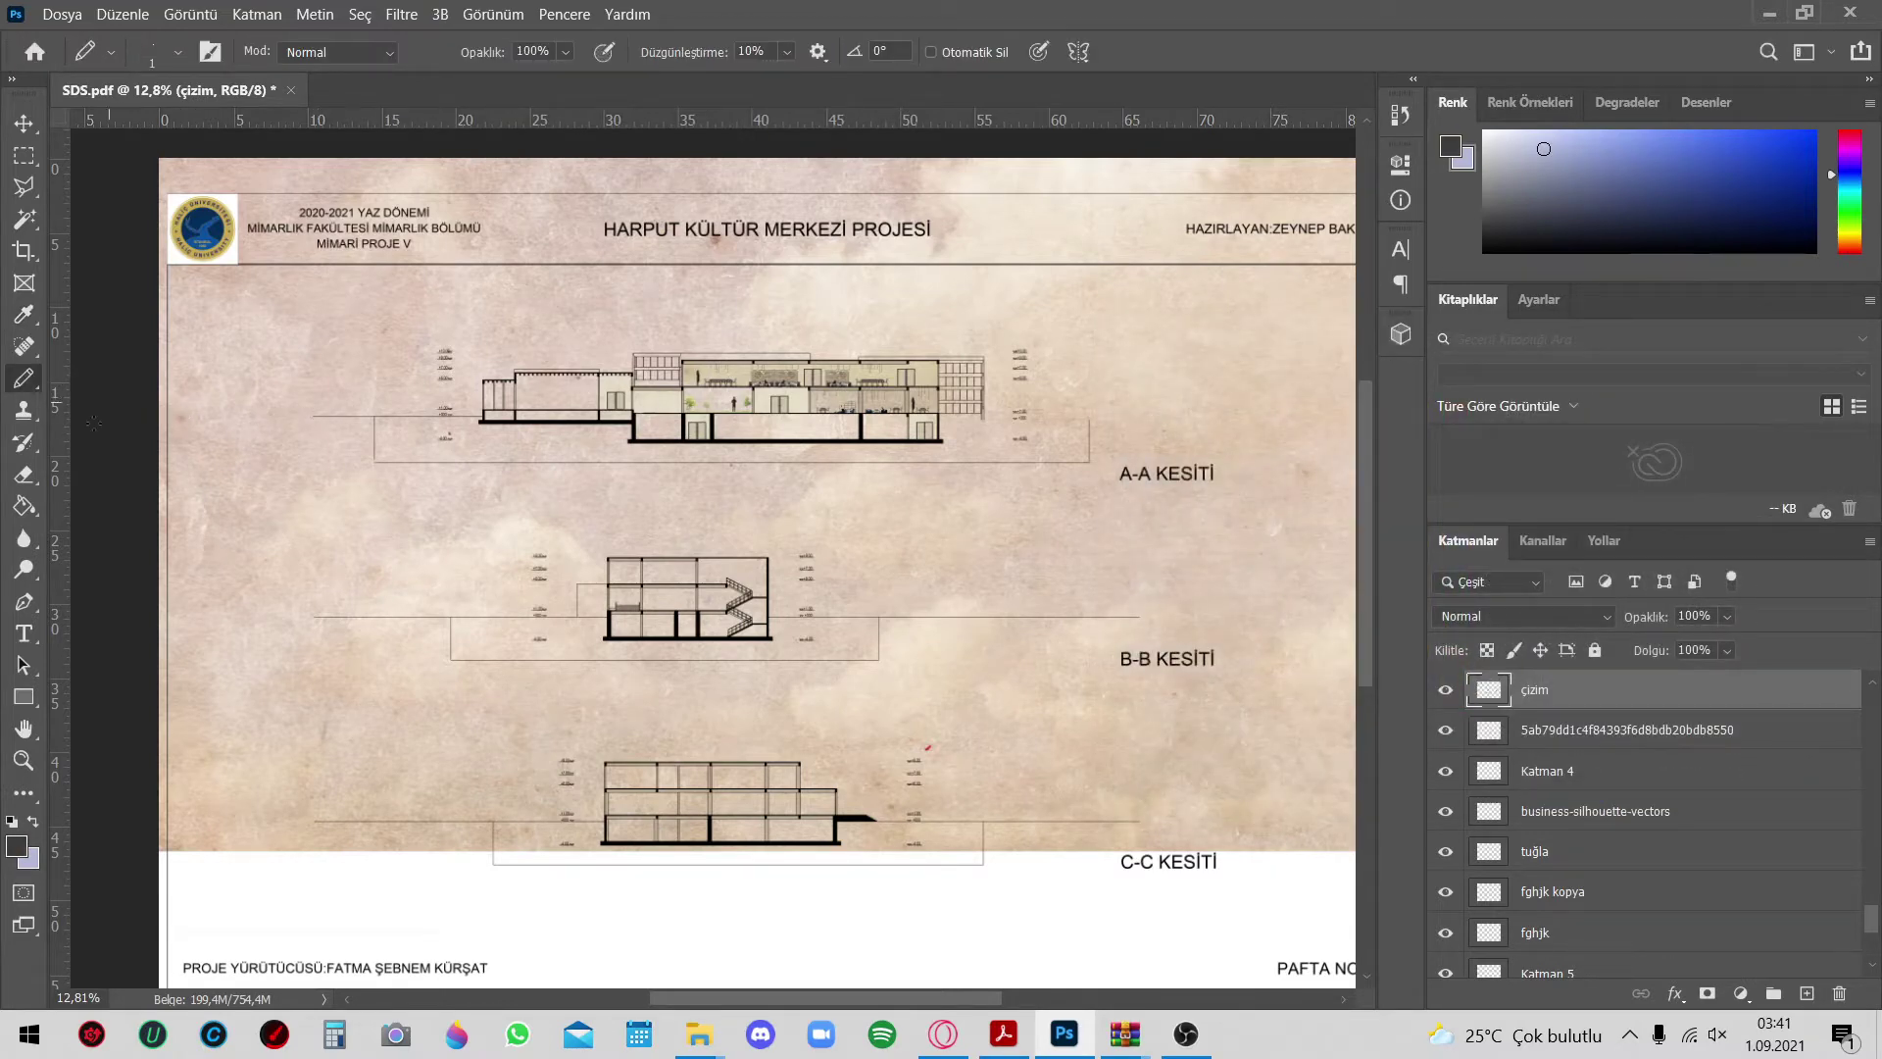
scroll(176, 406, up, 3)
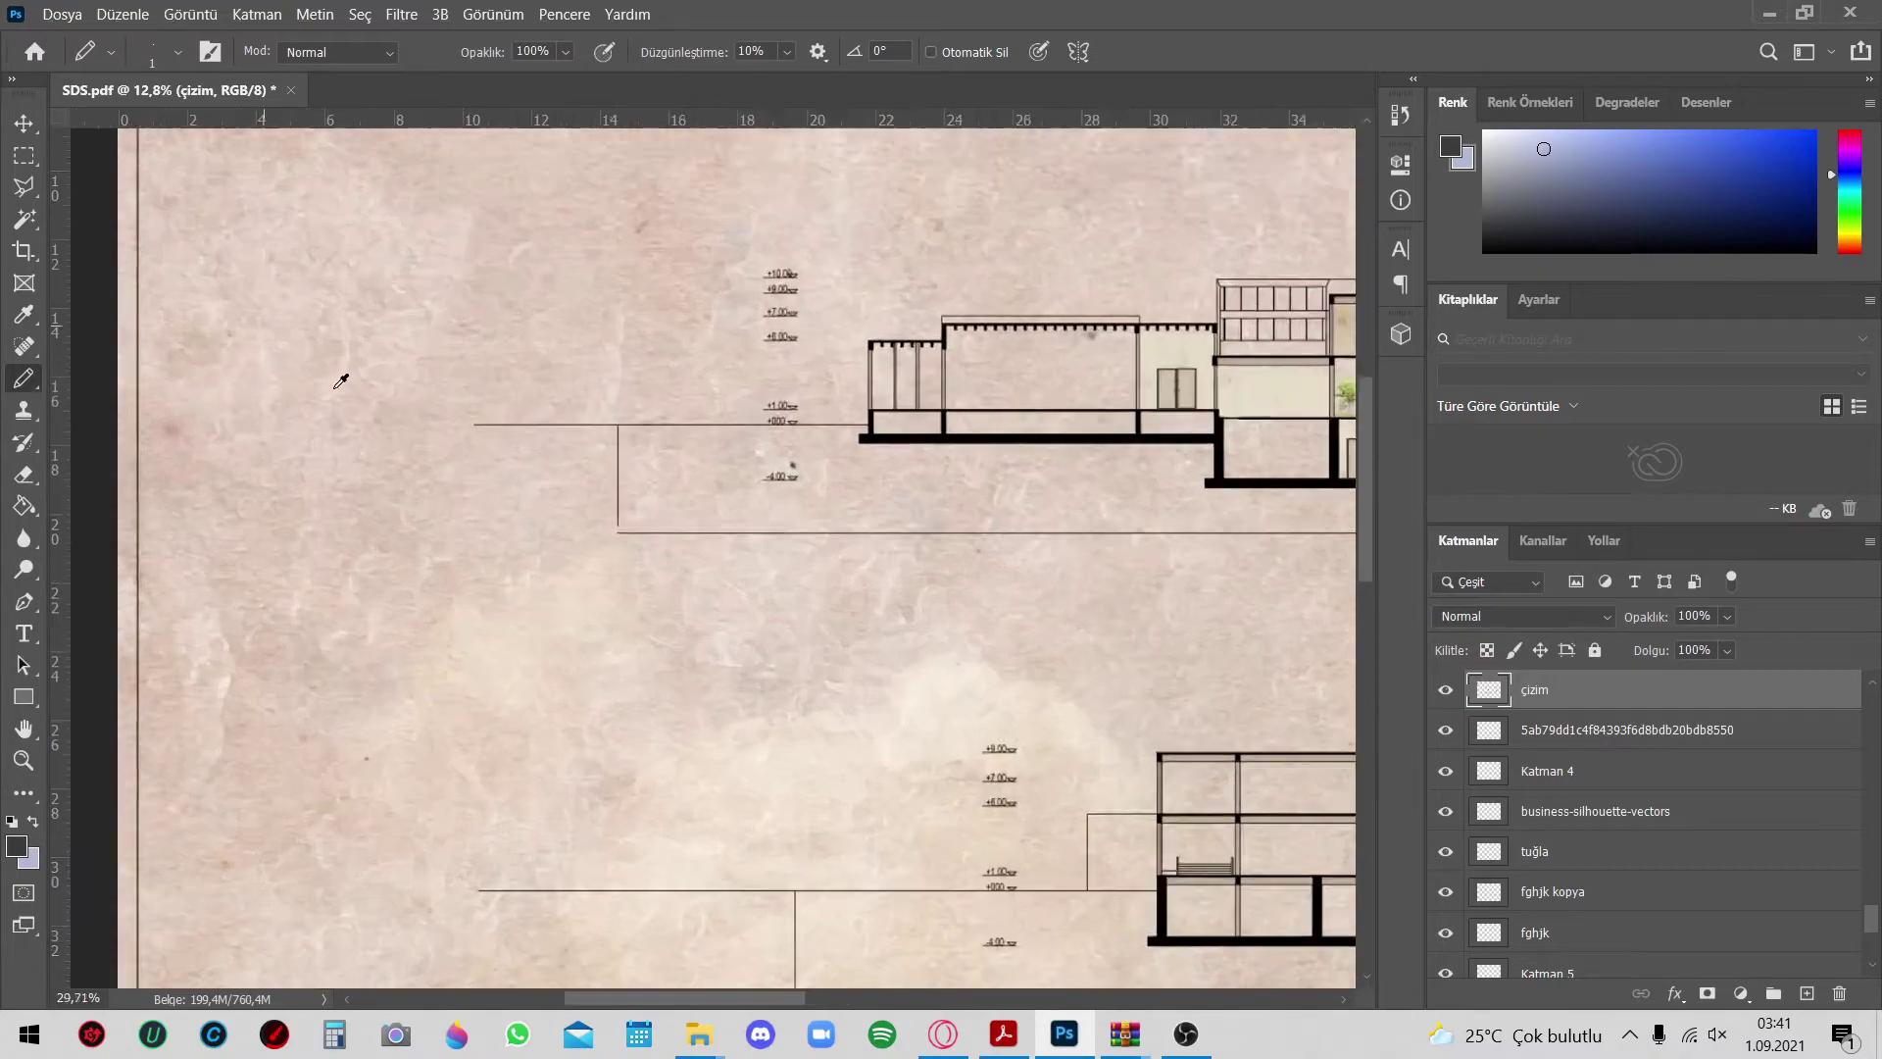
scroll(336, 379, up, 3)
scroll(607, 448, down, 5)
scroll(1193, 423, up, 4)
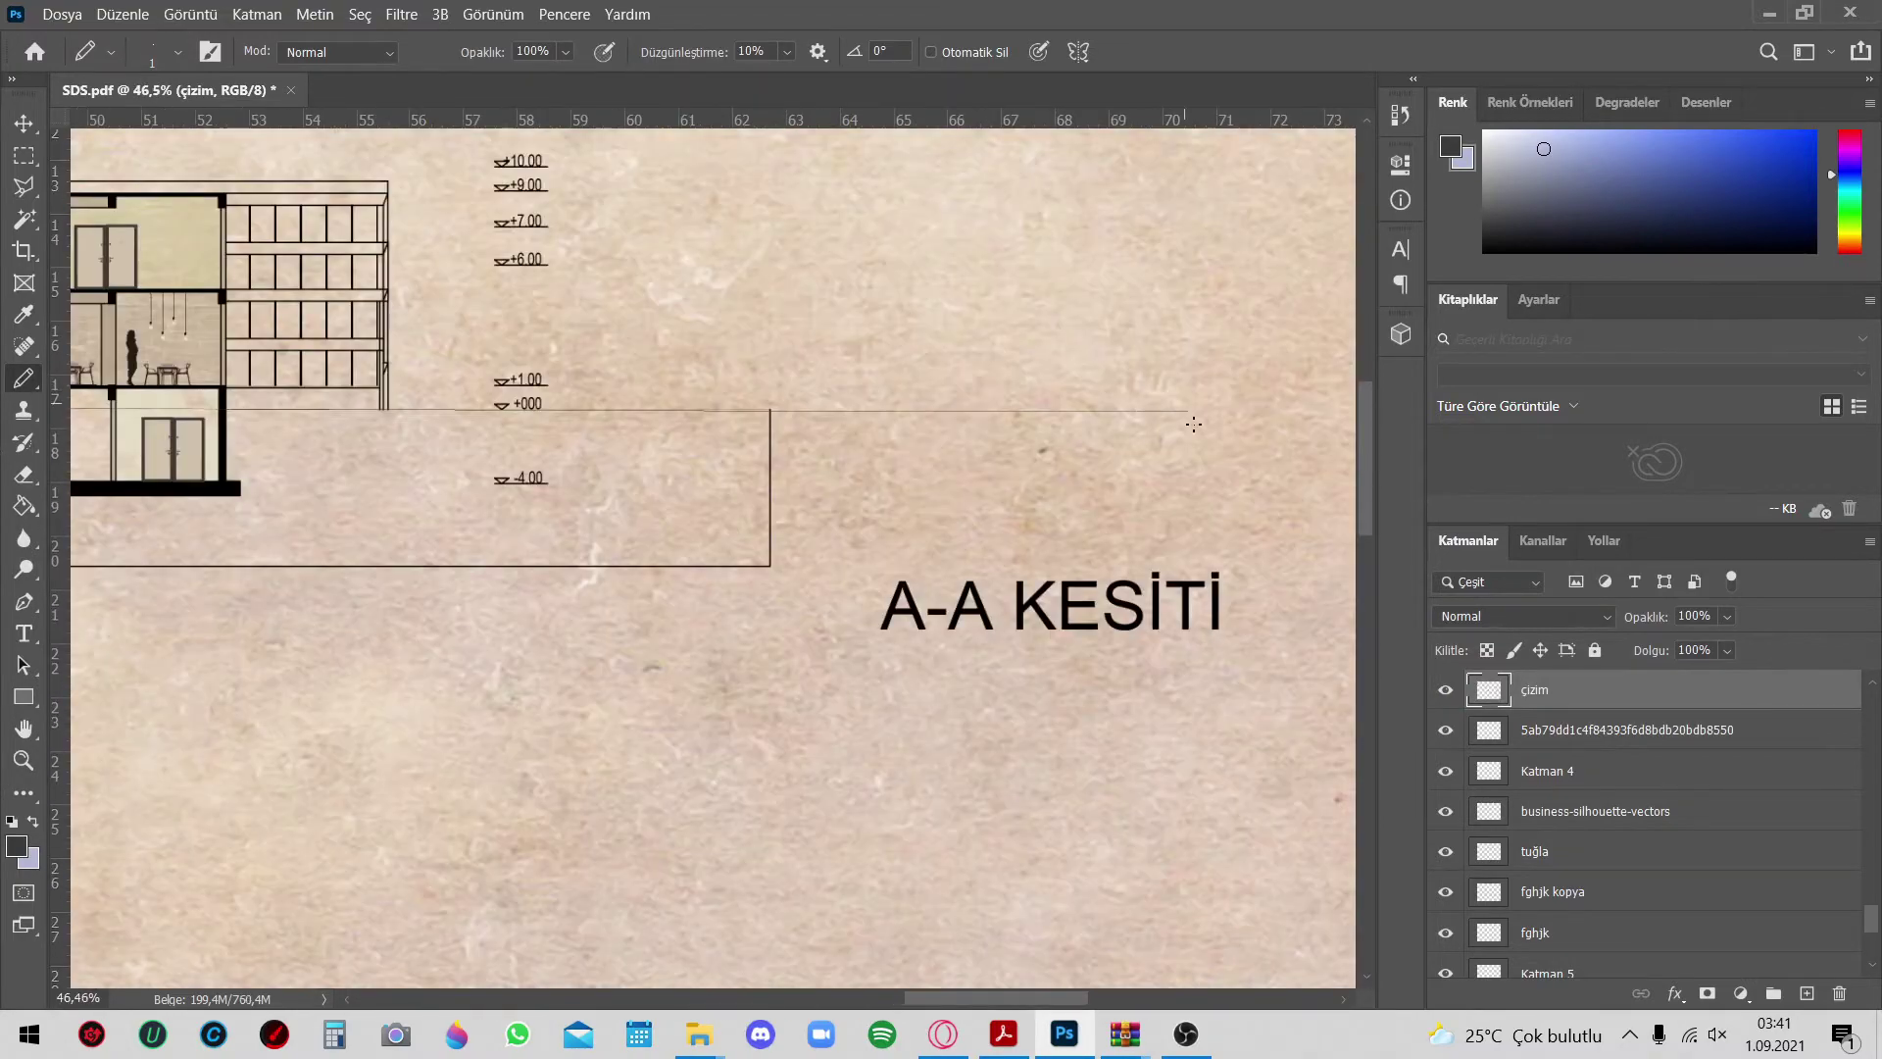
scroll(951, 422, down, 3)
Select the drawing's dark elevation labels with the Magic Wand
key(w)
click(469, 324)
scroll(468, 324, up, 8)
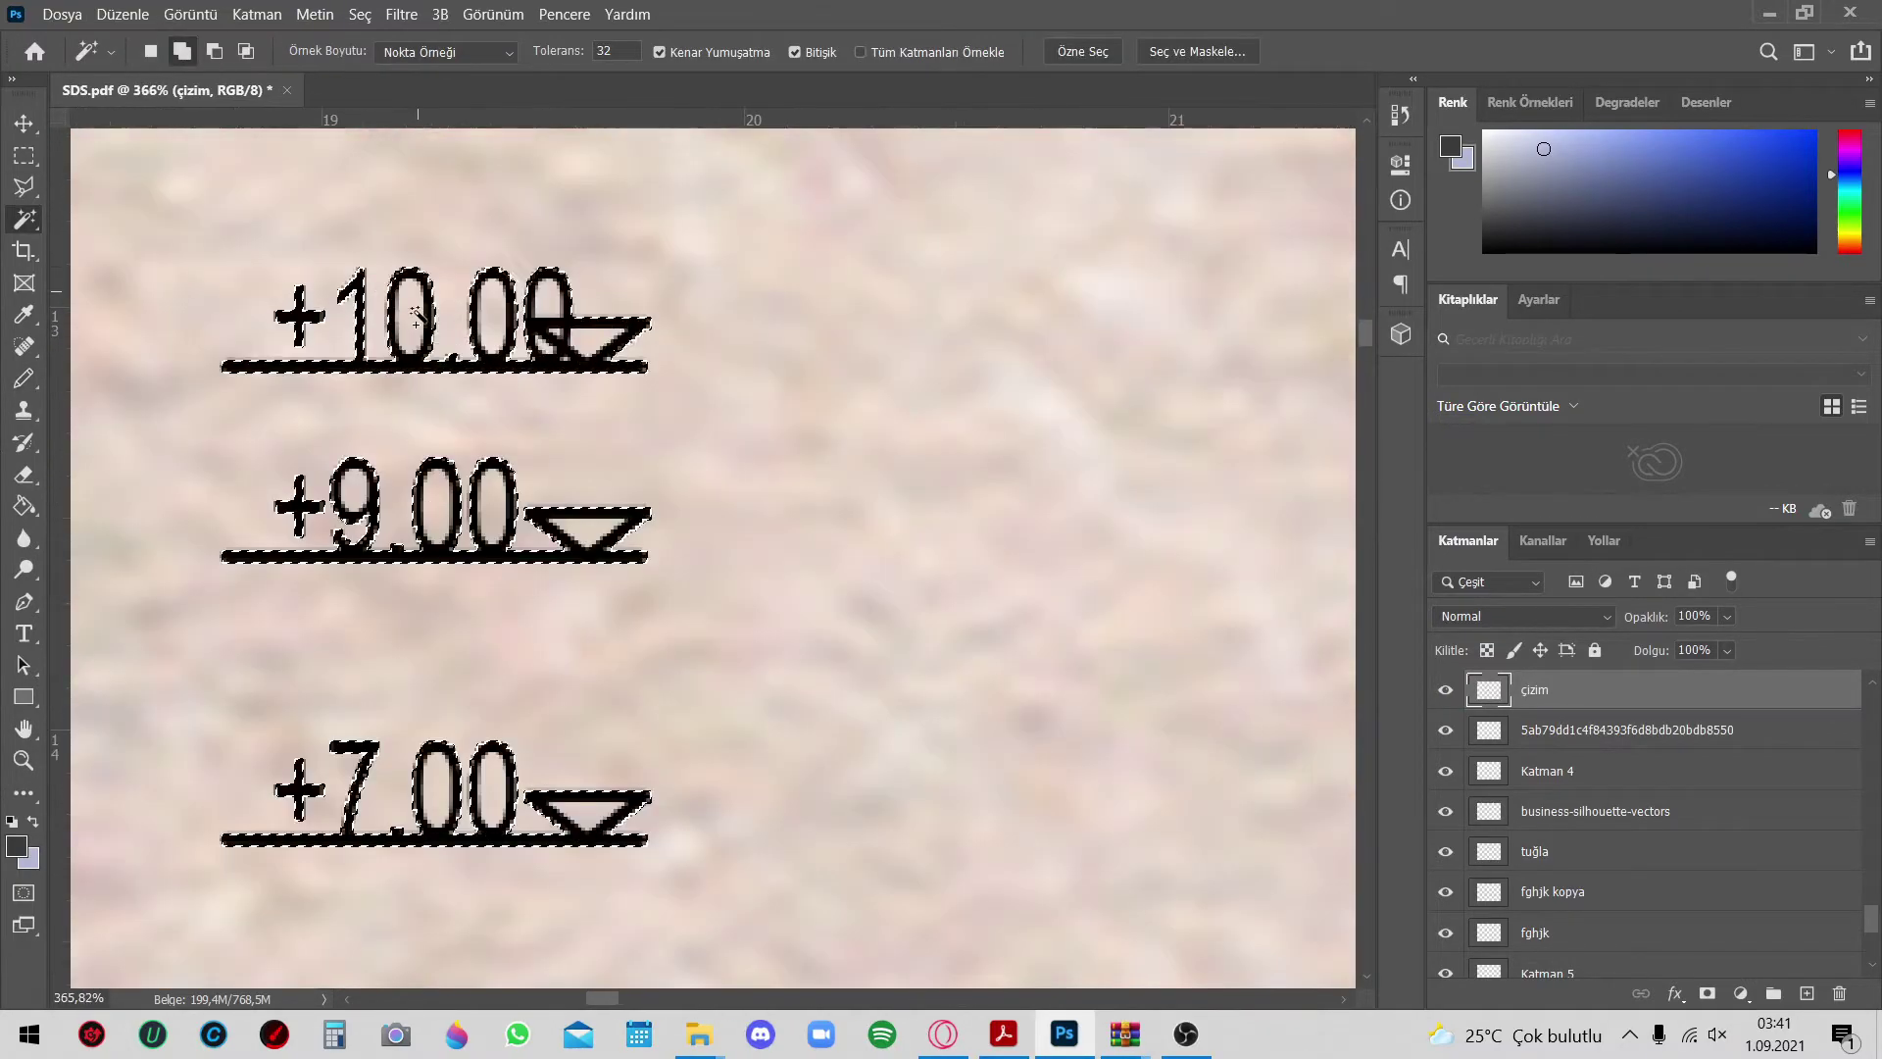
scroll(554, 294, down, 2)
scroll(578, 314, down, 2)
scroll(588, 441, up, 1)
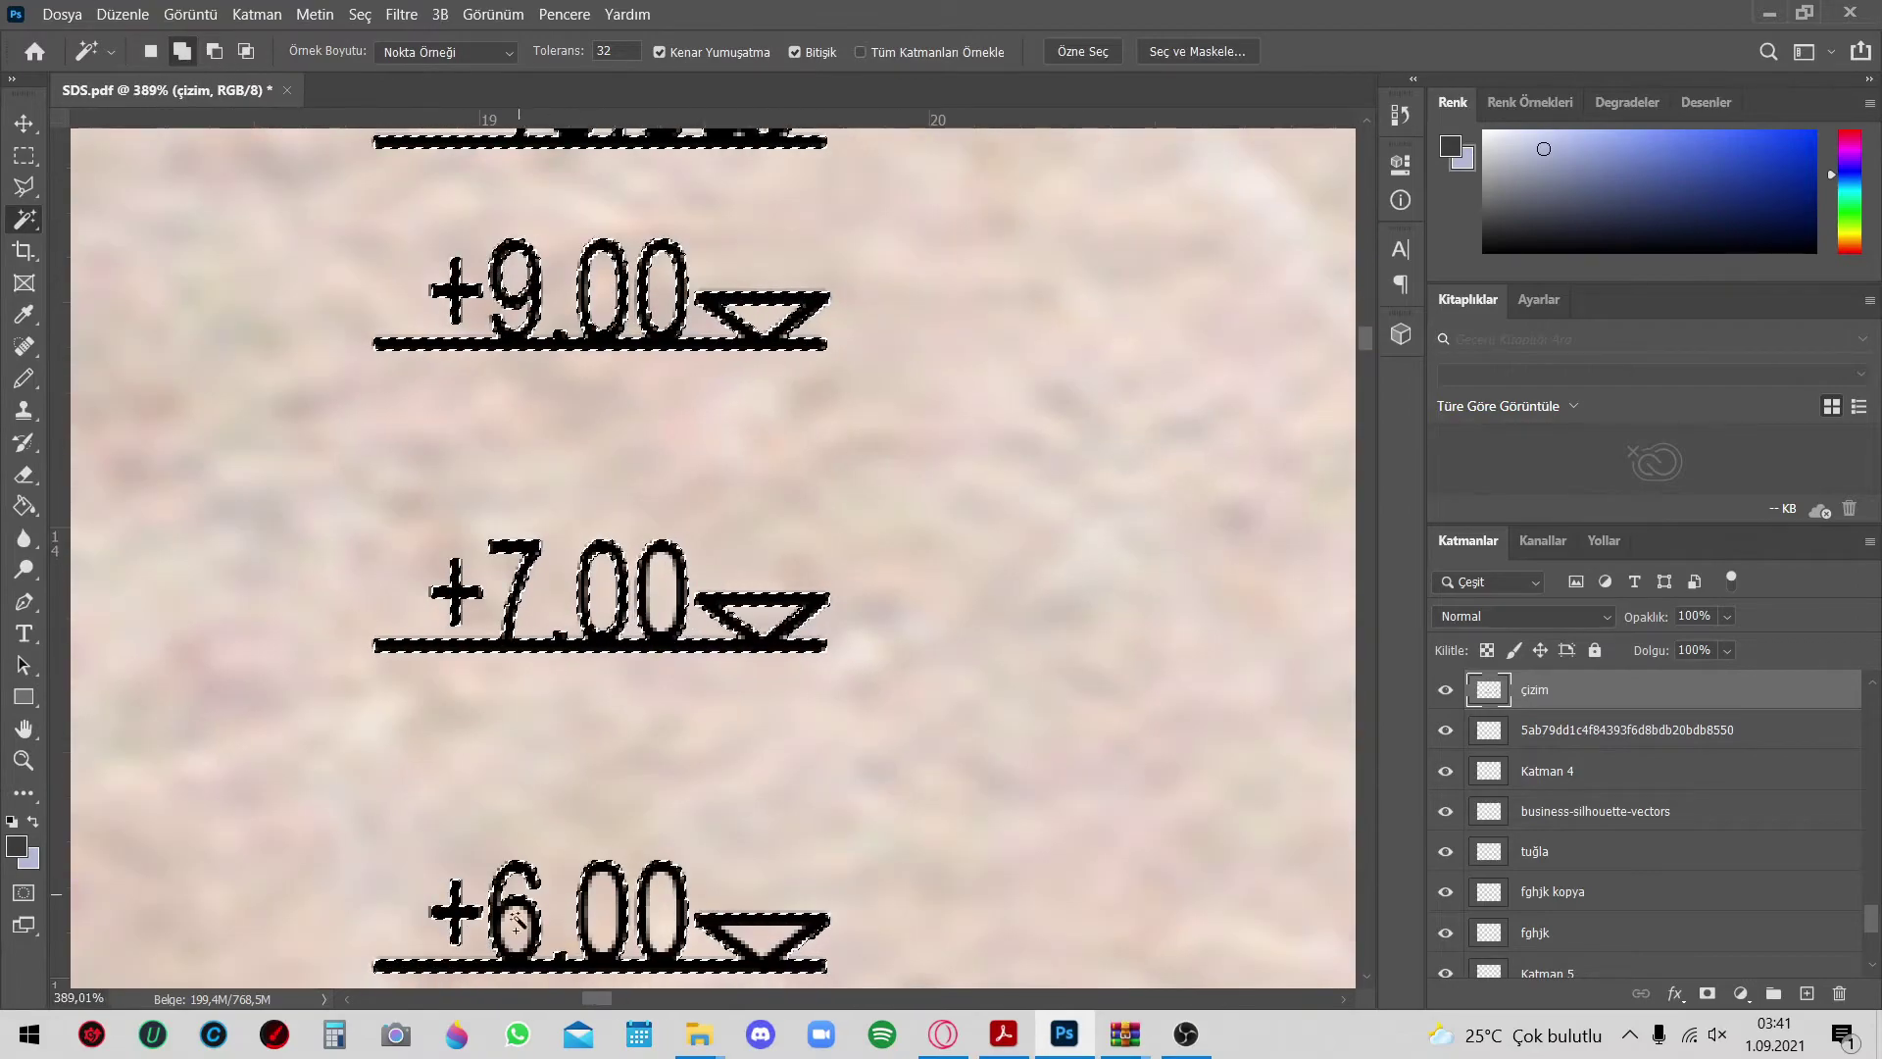
scroll(596, 576, down, 3)
scroll(596, 576, up, 3)
scroll(504, 609, down, 3)
scroll(784, 490, down, 2)
scroll(1050, 391, up, 2)
scroll(1205, 796, up, 3)
scroll(1205, 796, down, 2)
scroll(715, 777, down, 2)
scroll(991, 508, down, 2)
scroll(775, 769, up, 2)
scroll(774, 769, down, 1)
scroll(775, 769, down, 3)
scroll(775, 770, down, 3)
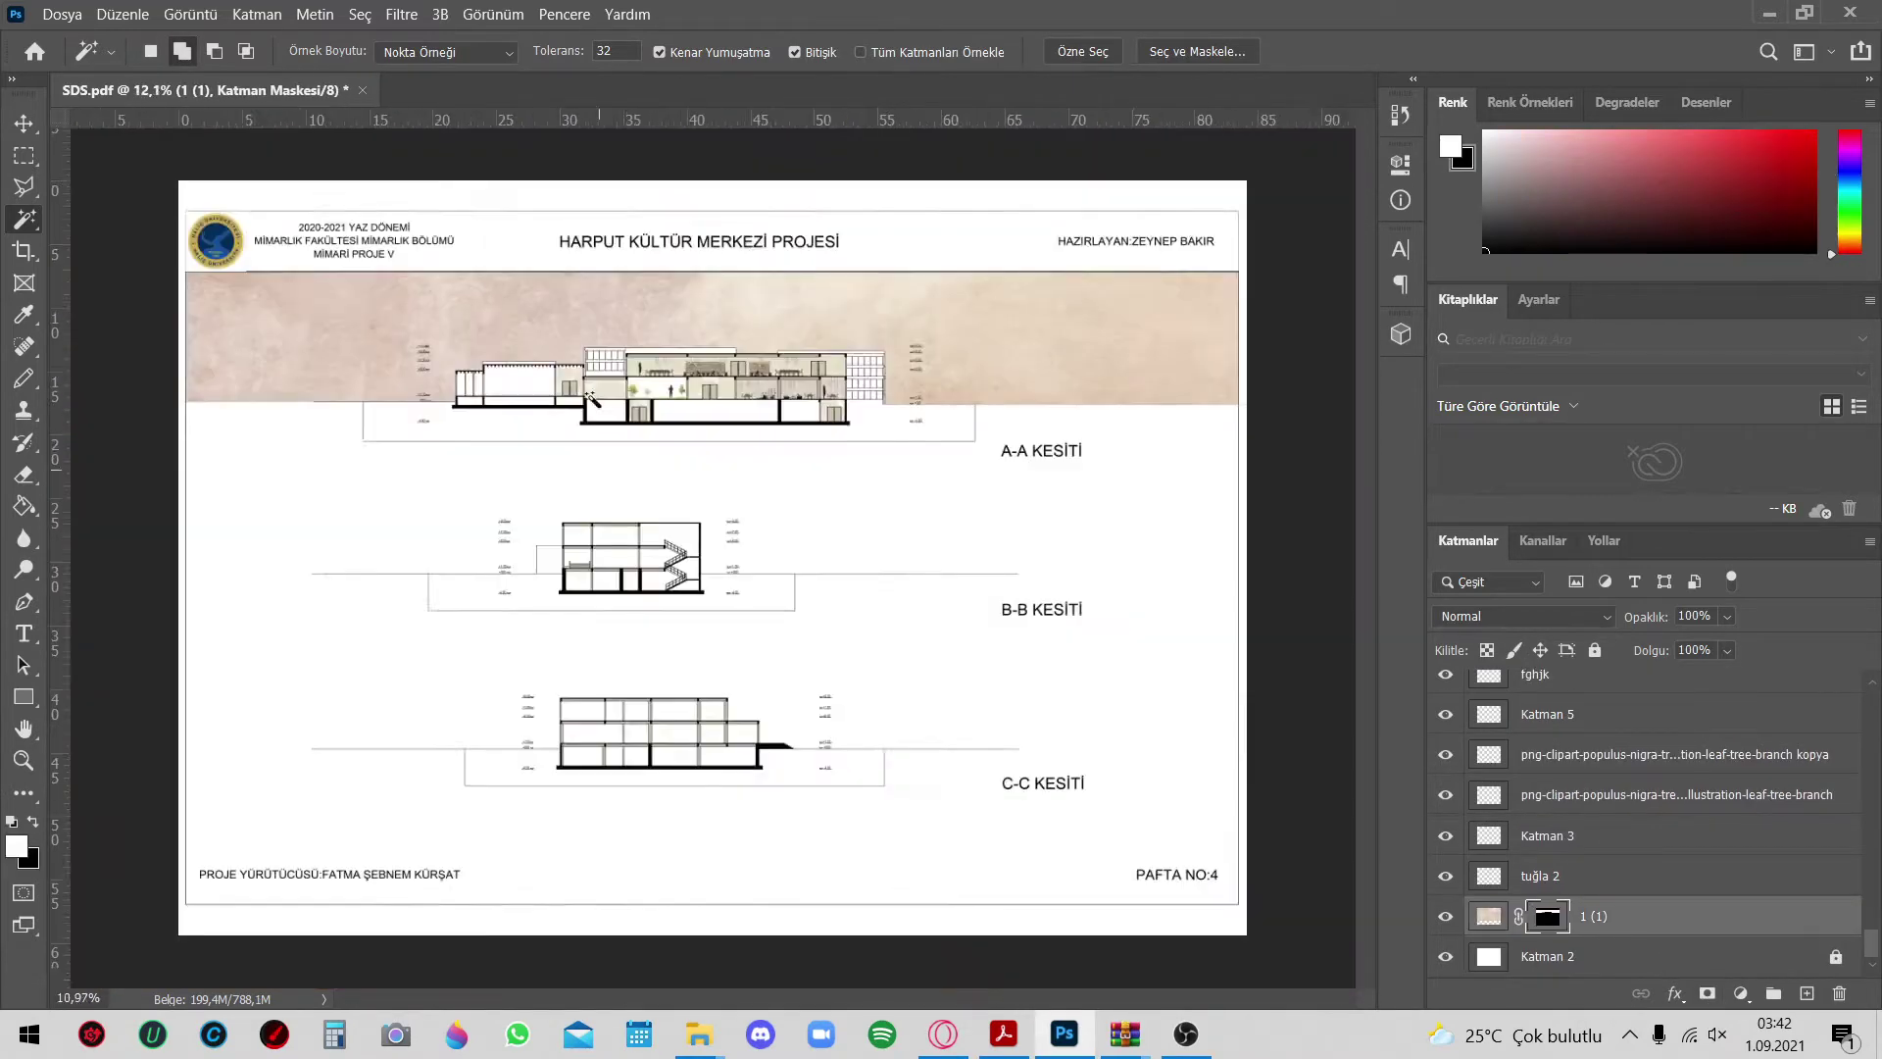
Set a grey foreground colour and move from the Eraser to the Brush tool
click(12, 849)
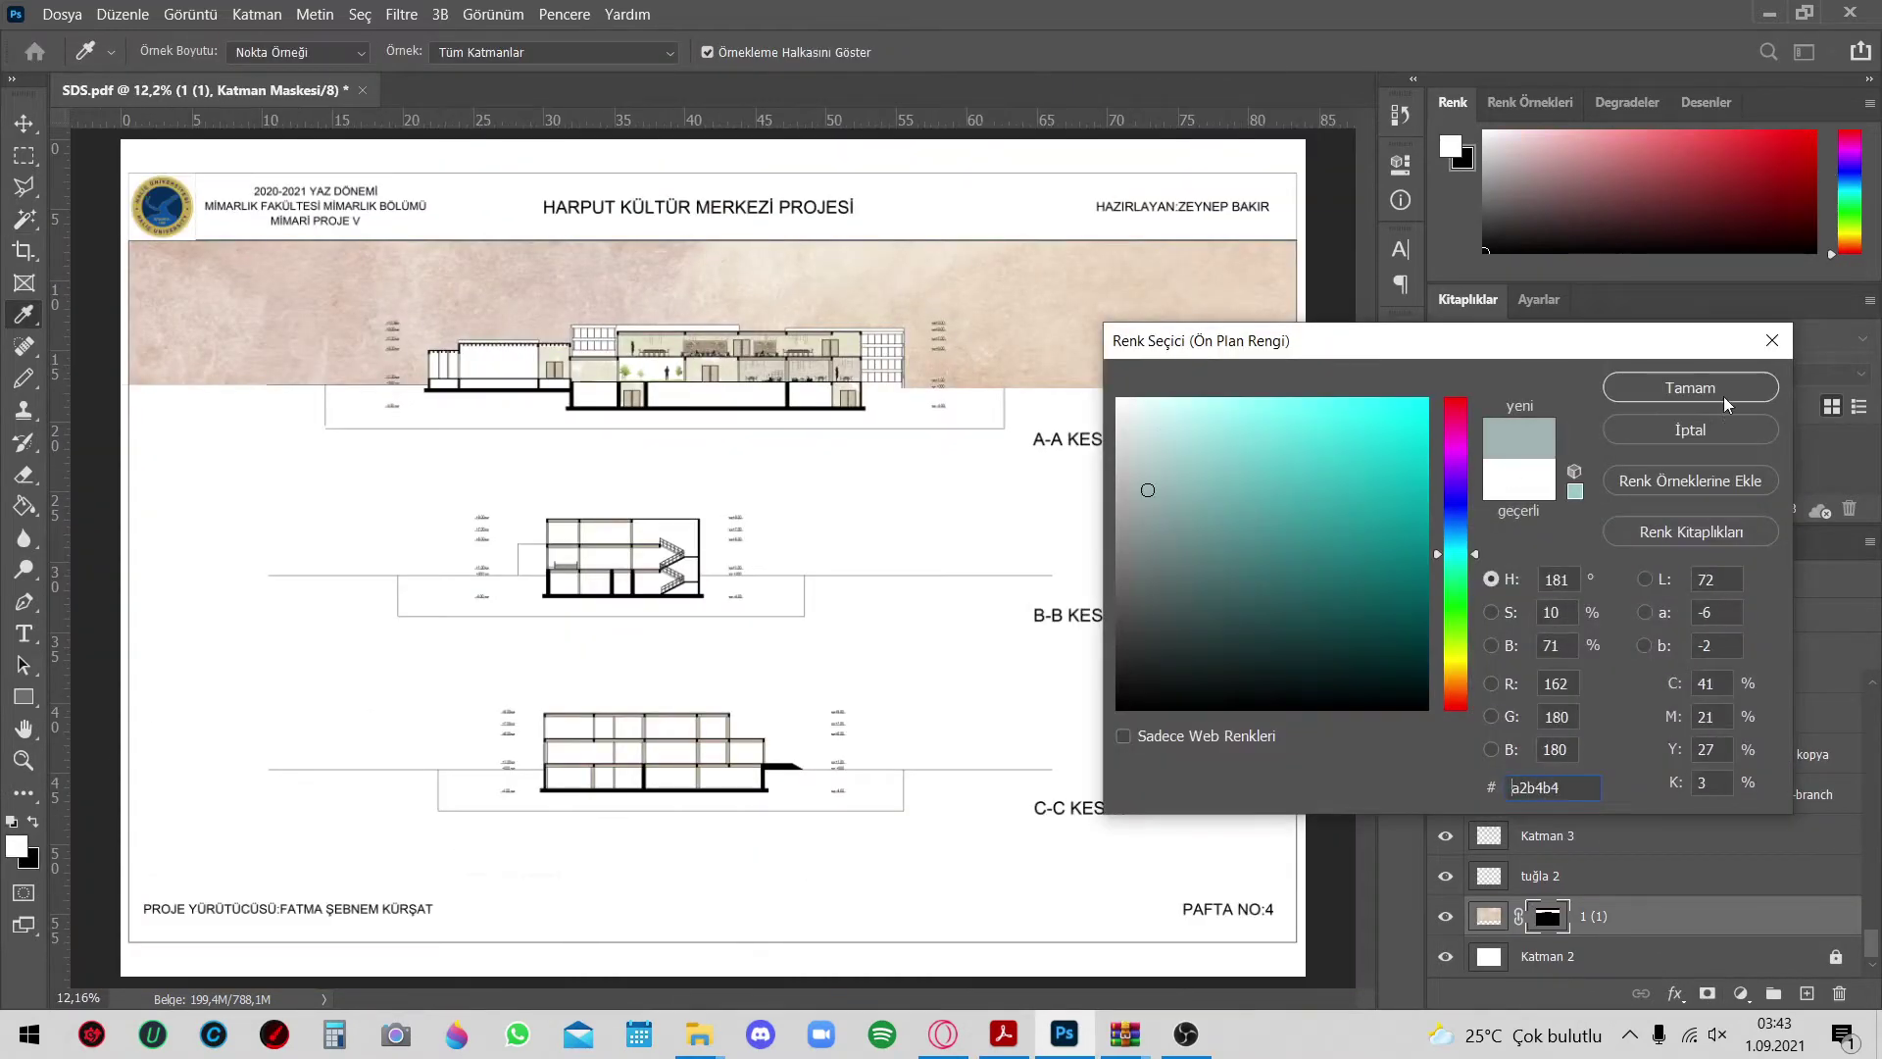
click(1690, 388)
click(24, 475)
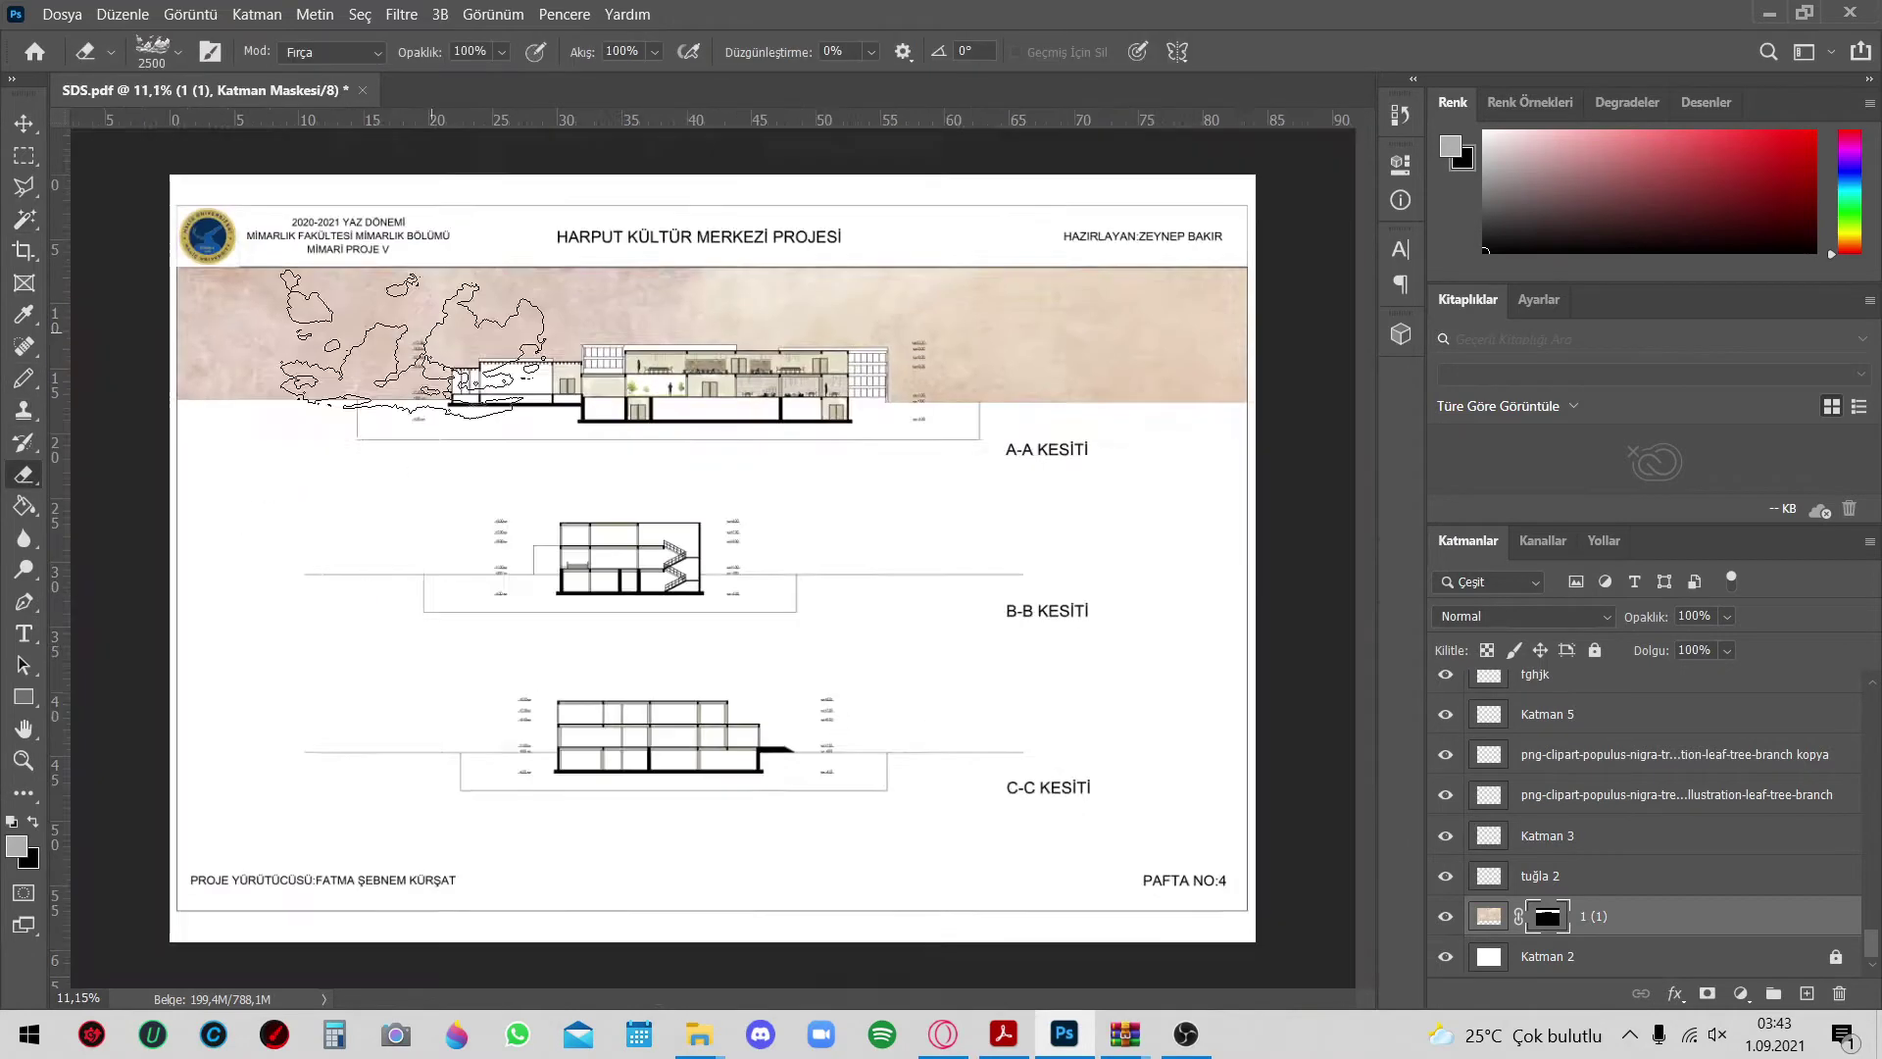
scroll(717, 551, down, 1)
click(23, 377)
Set a light lavender foreground colour and create a new empty layer
click(16, 844)
click(1634, 383)
key(ctrl+shift+alt+n)
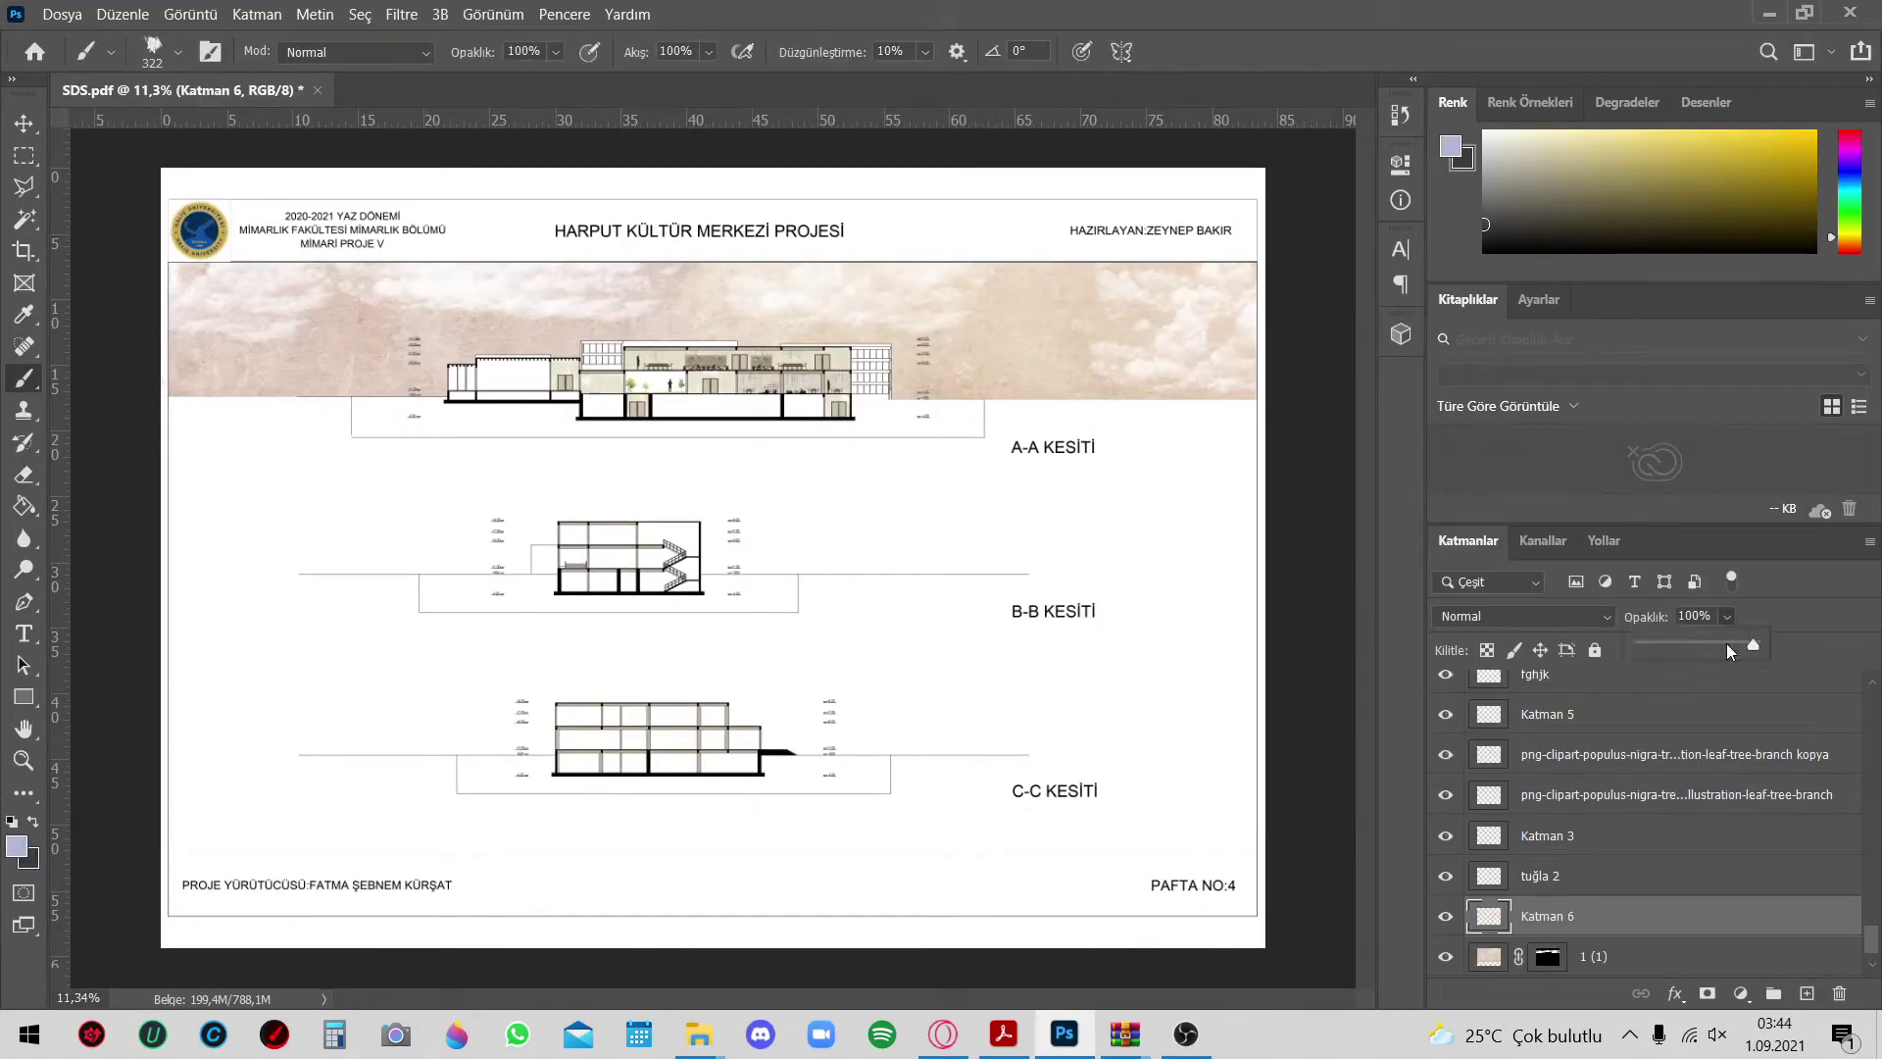
right_click(134, 184)
Try bluish paint colours, then settle on grey with the Brush tool
click(16, 845)
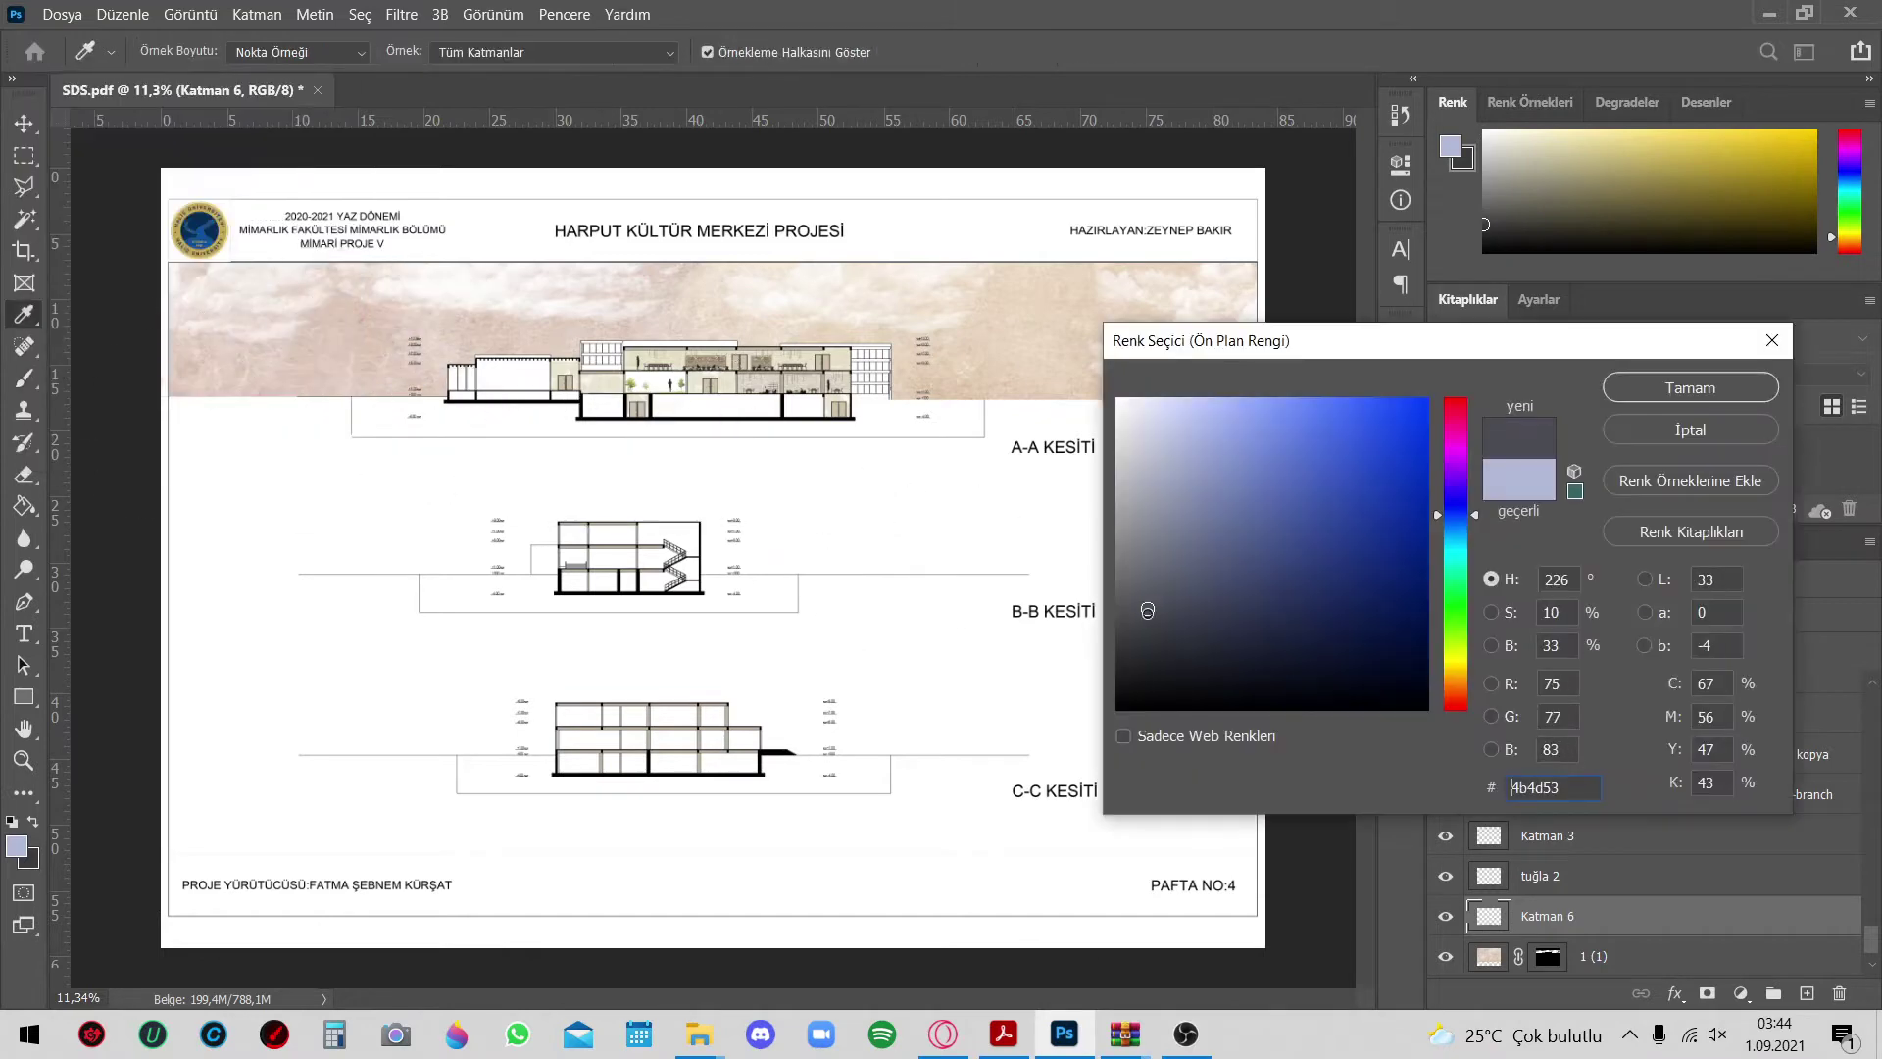
click(1453, 547)
click(1252, 482)
click(1690, 387)
click(16, 844)
click(1690, 387)
scroll(340, 240, up, 3)
key(b)
click(15, 845)
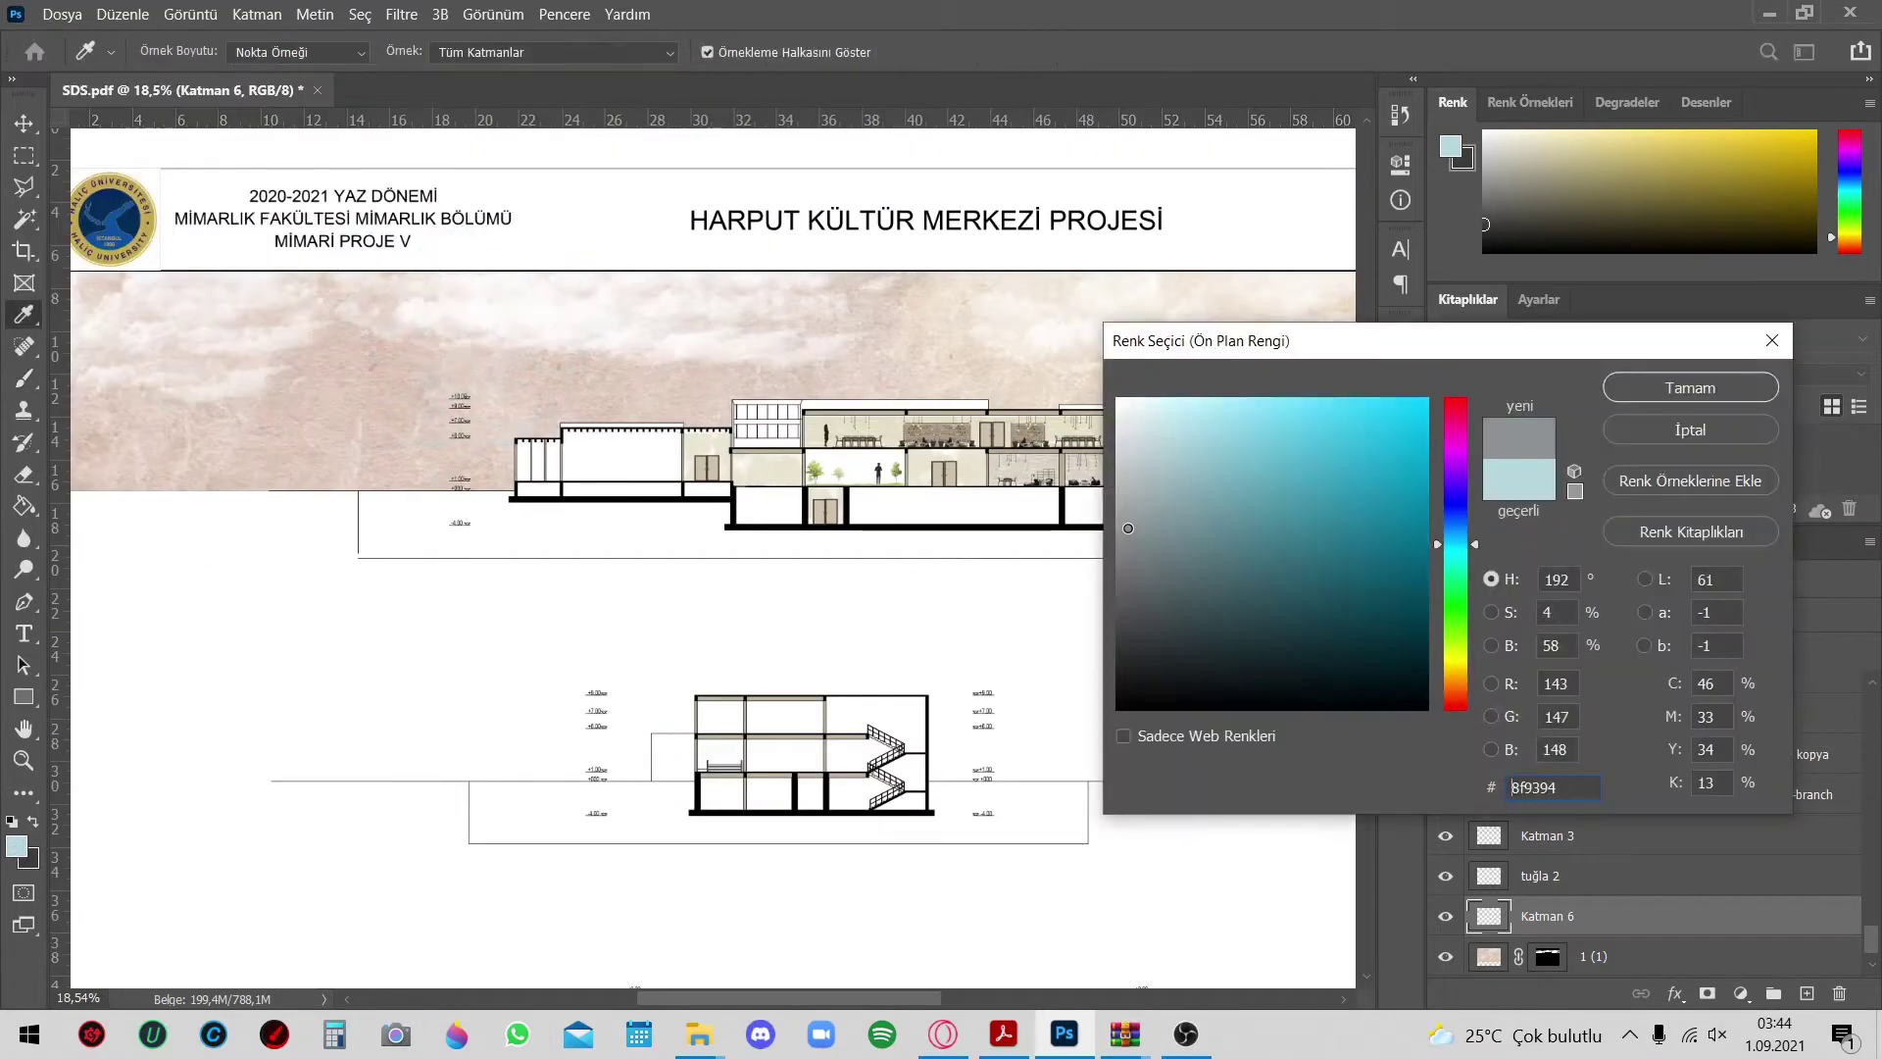
click(1689, 453)
scroll(733, 302, down, 2)
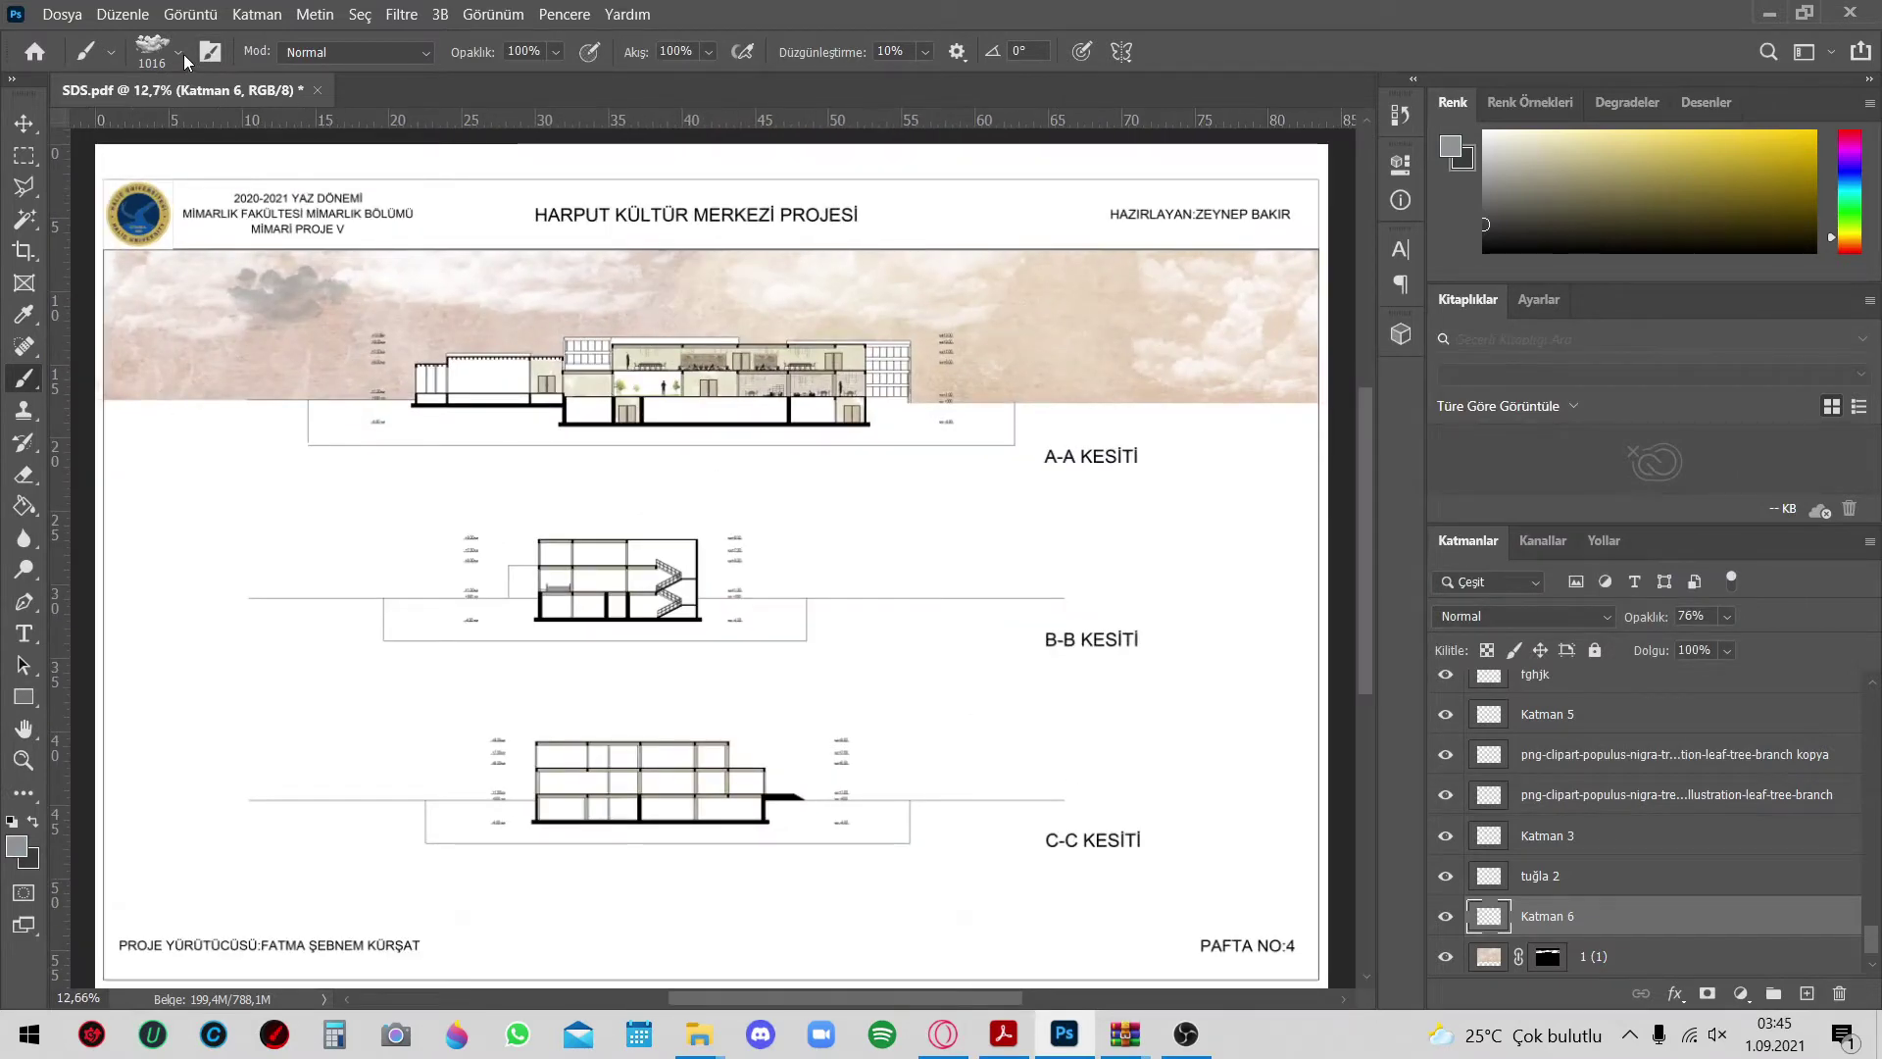
Browse the Cloud brush presets (Cloud 6, 5, 7) and settle on Cloud 8
click(184, 54)
scroll(172, 343, down, 1)
click(172, 382)
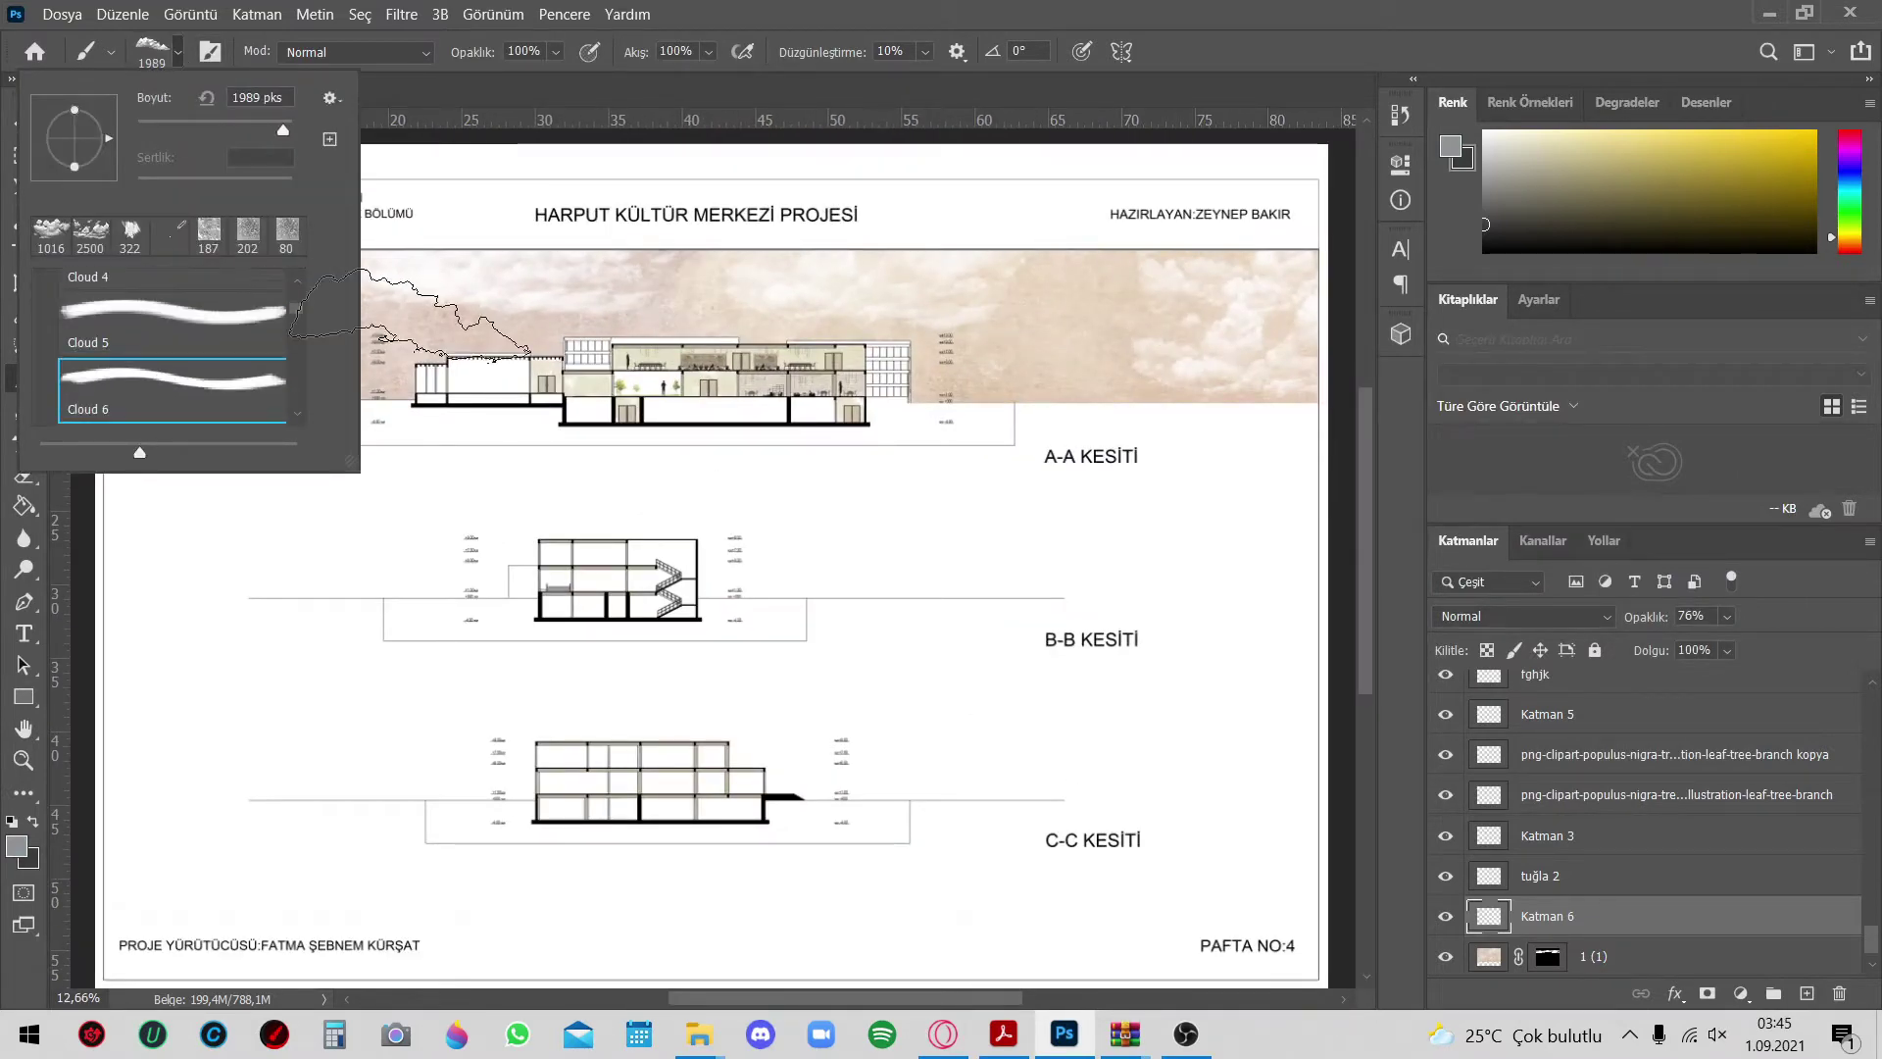
click(1109, 298)
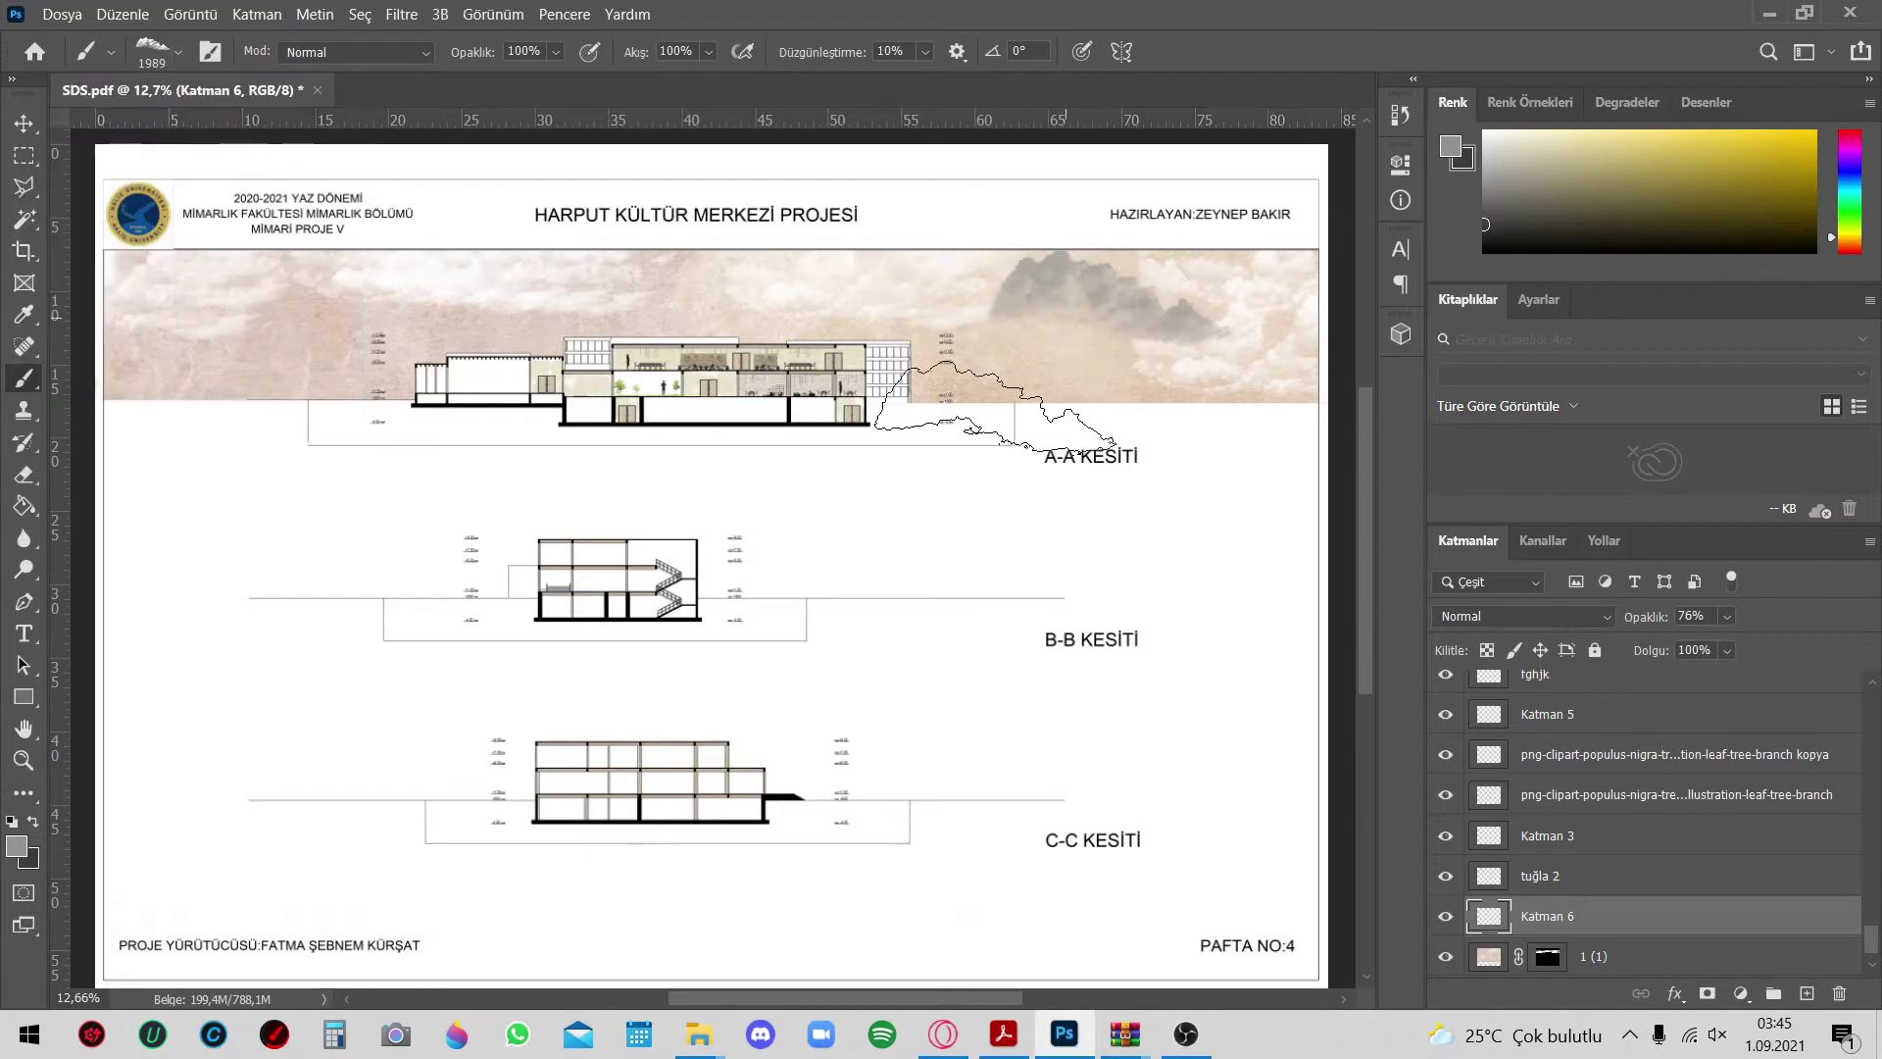
click(179, 54)
click(204, 288)
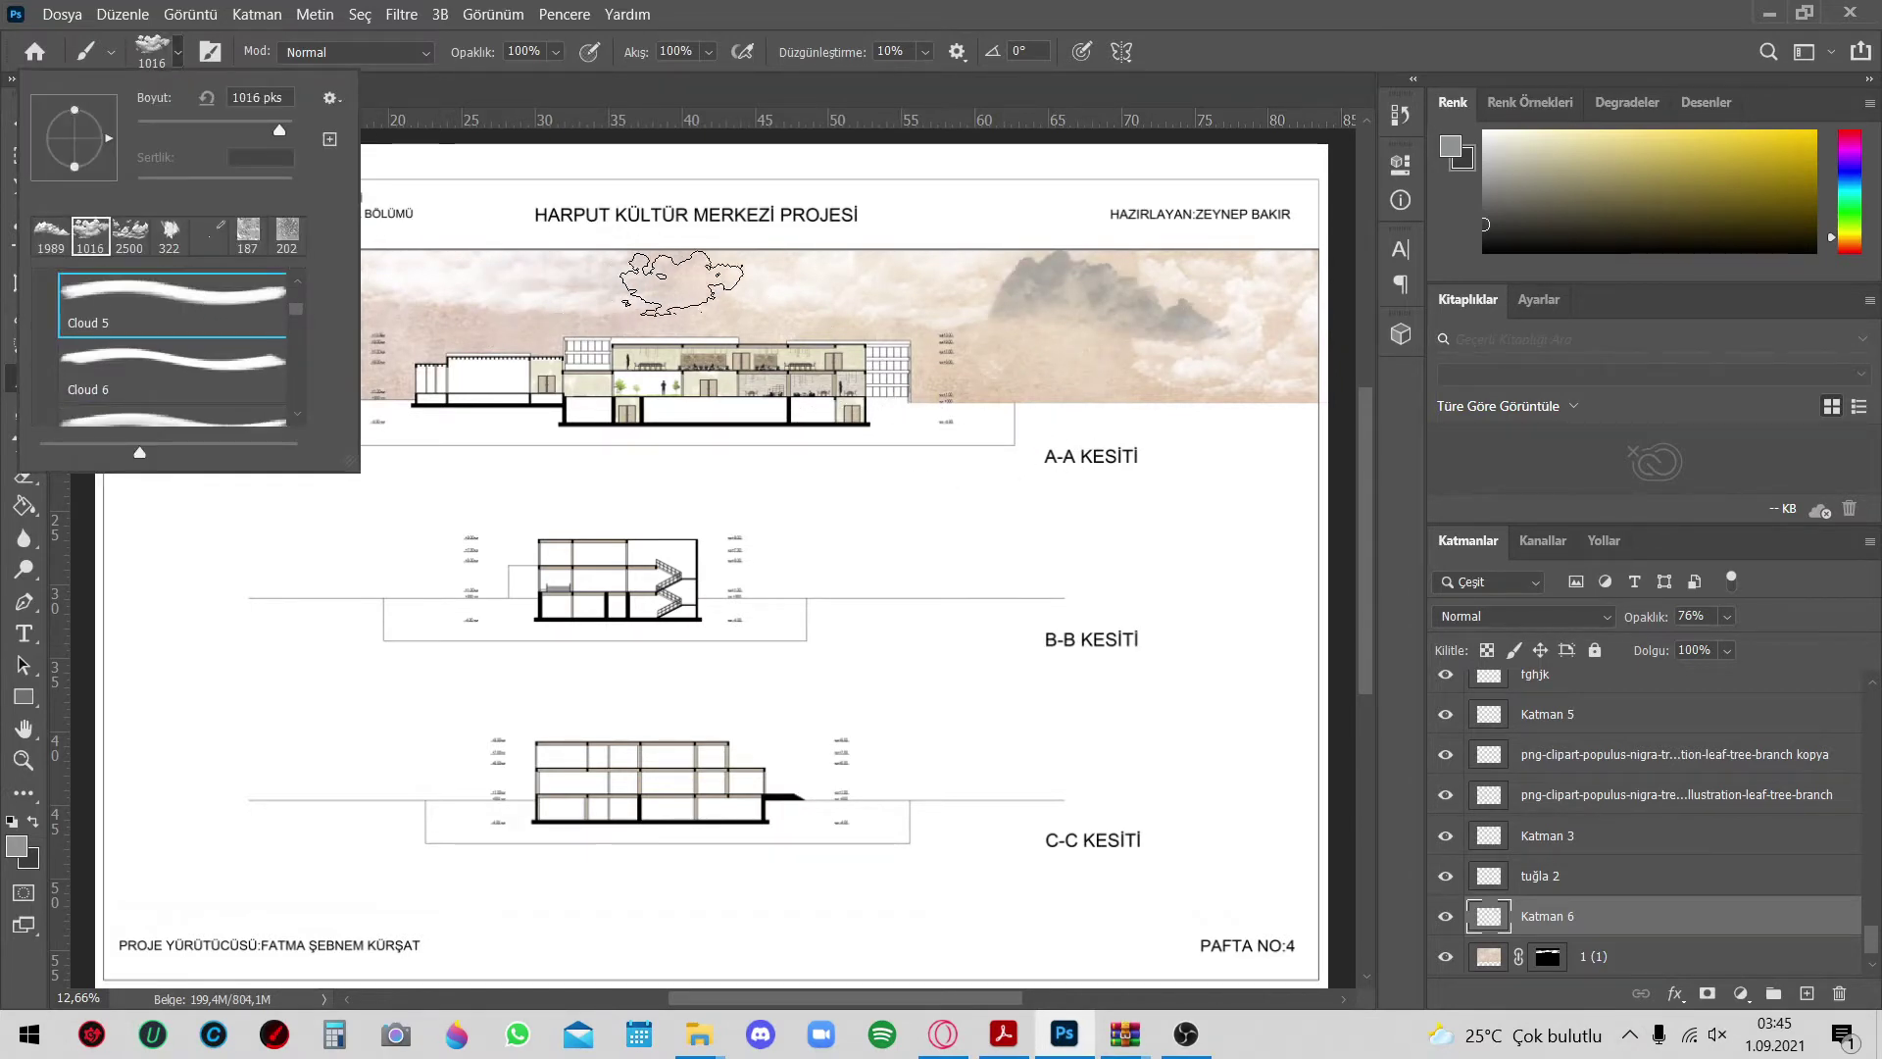
click(681, 283)
click(178, 52)
click(171, 387)
scroll(480, 314, down, 3)
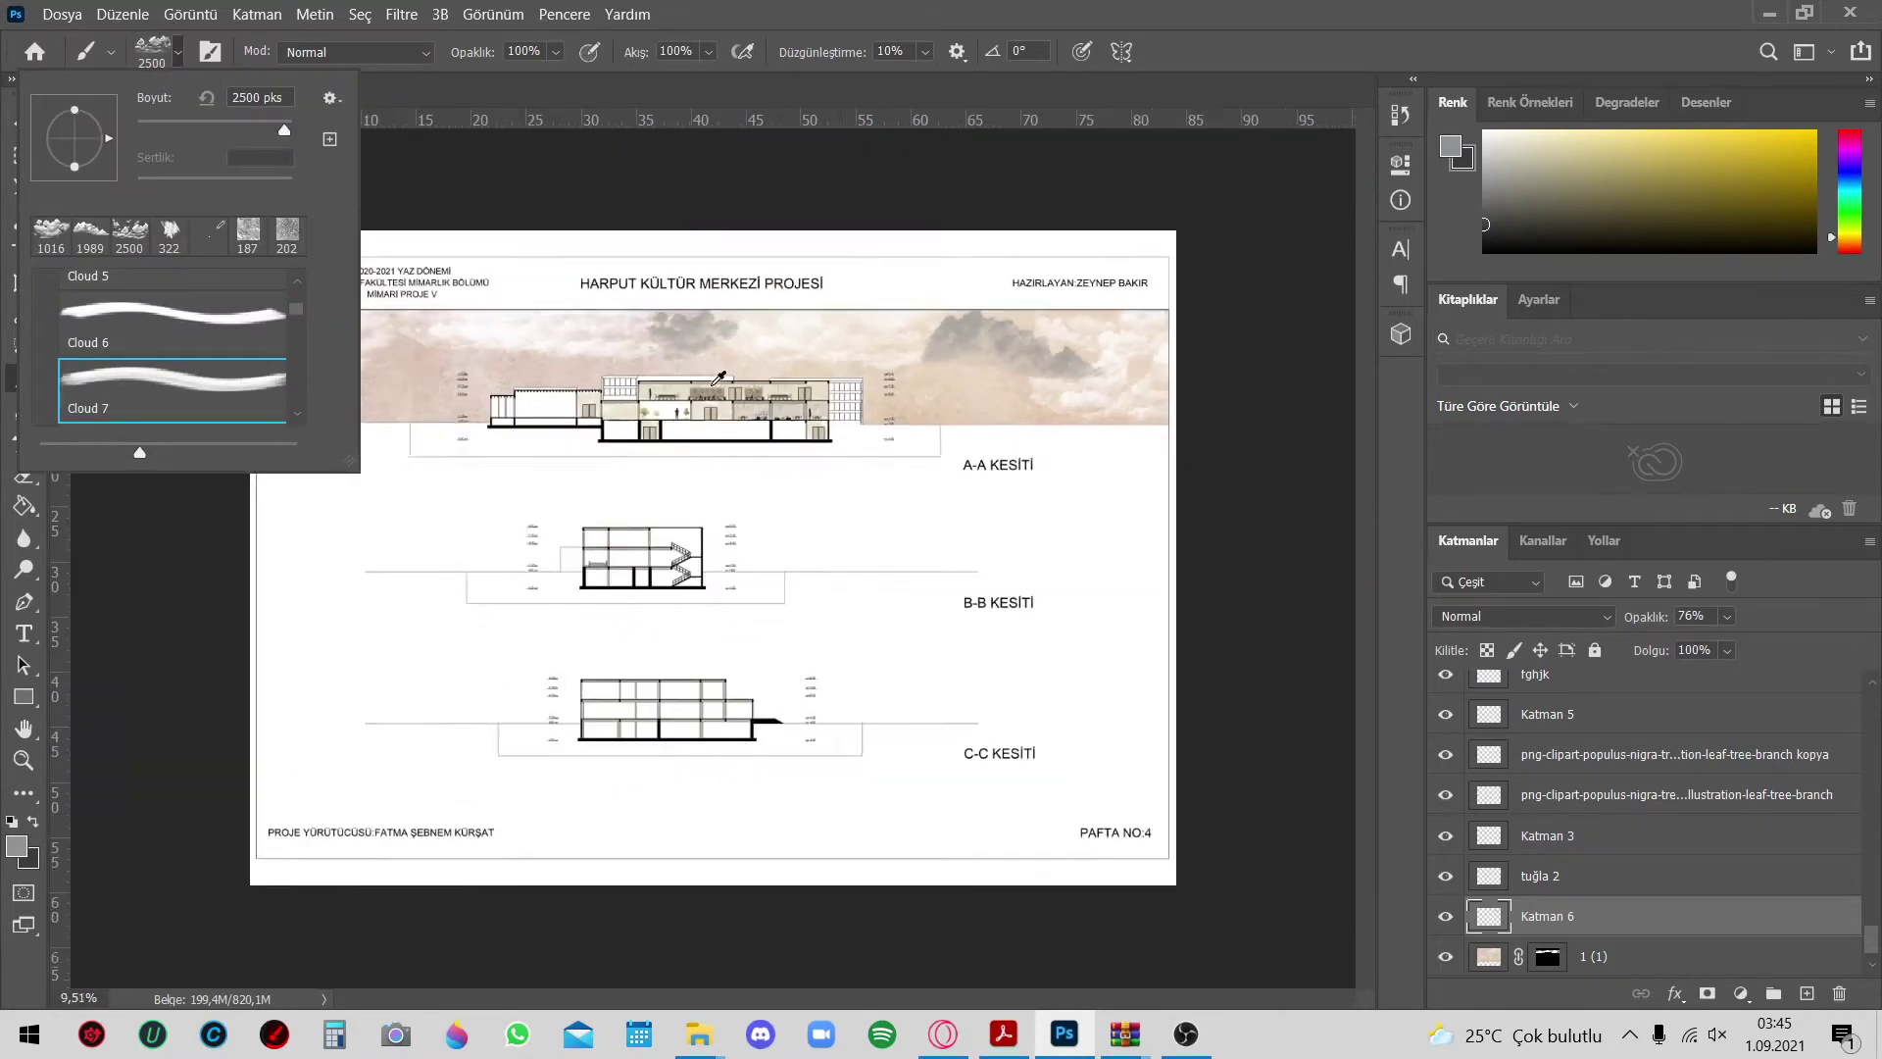
click(188, 400)
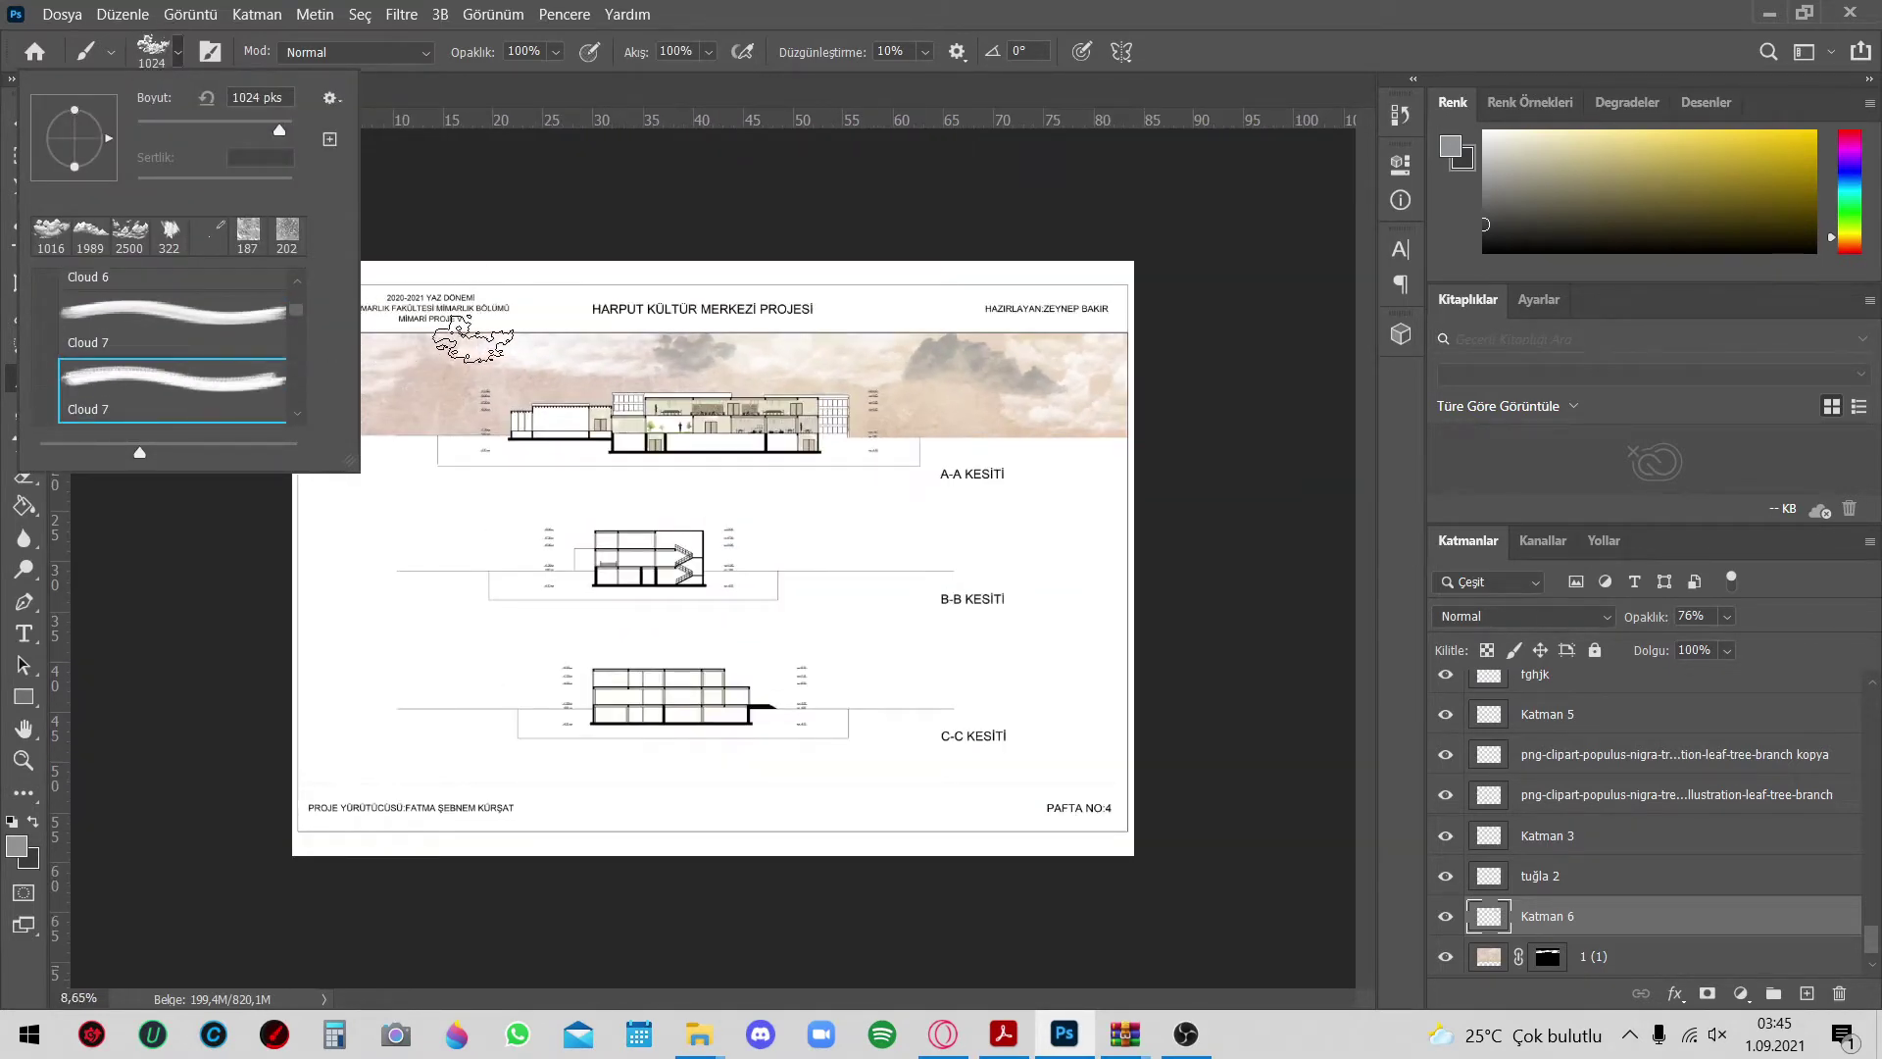
click(171, 392)
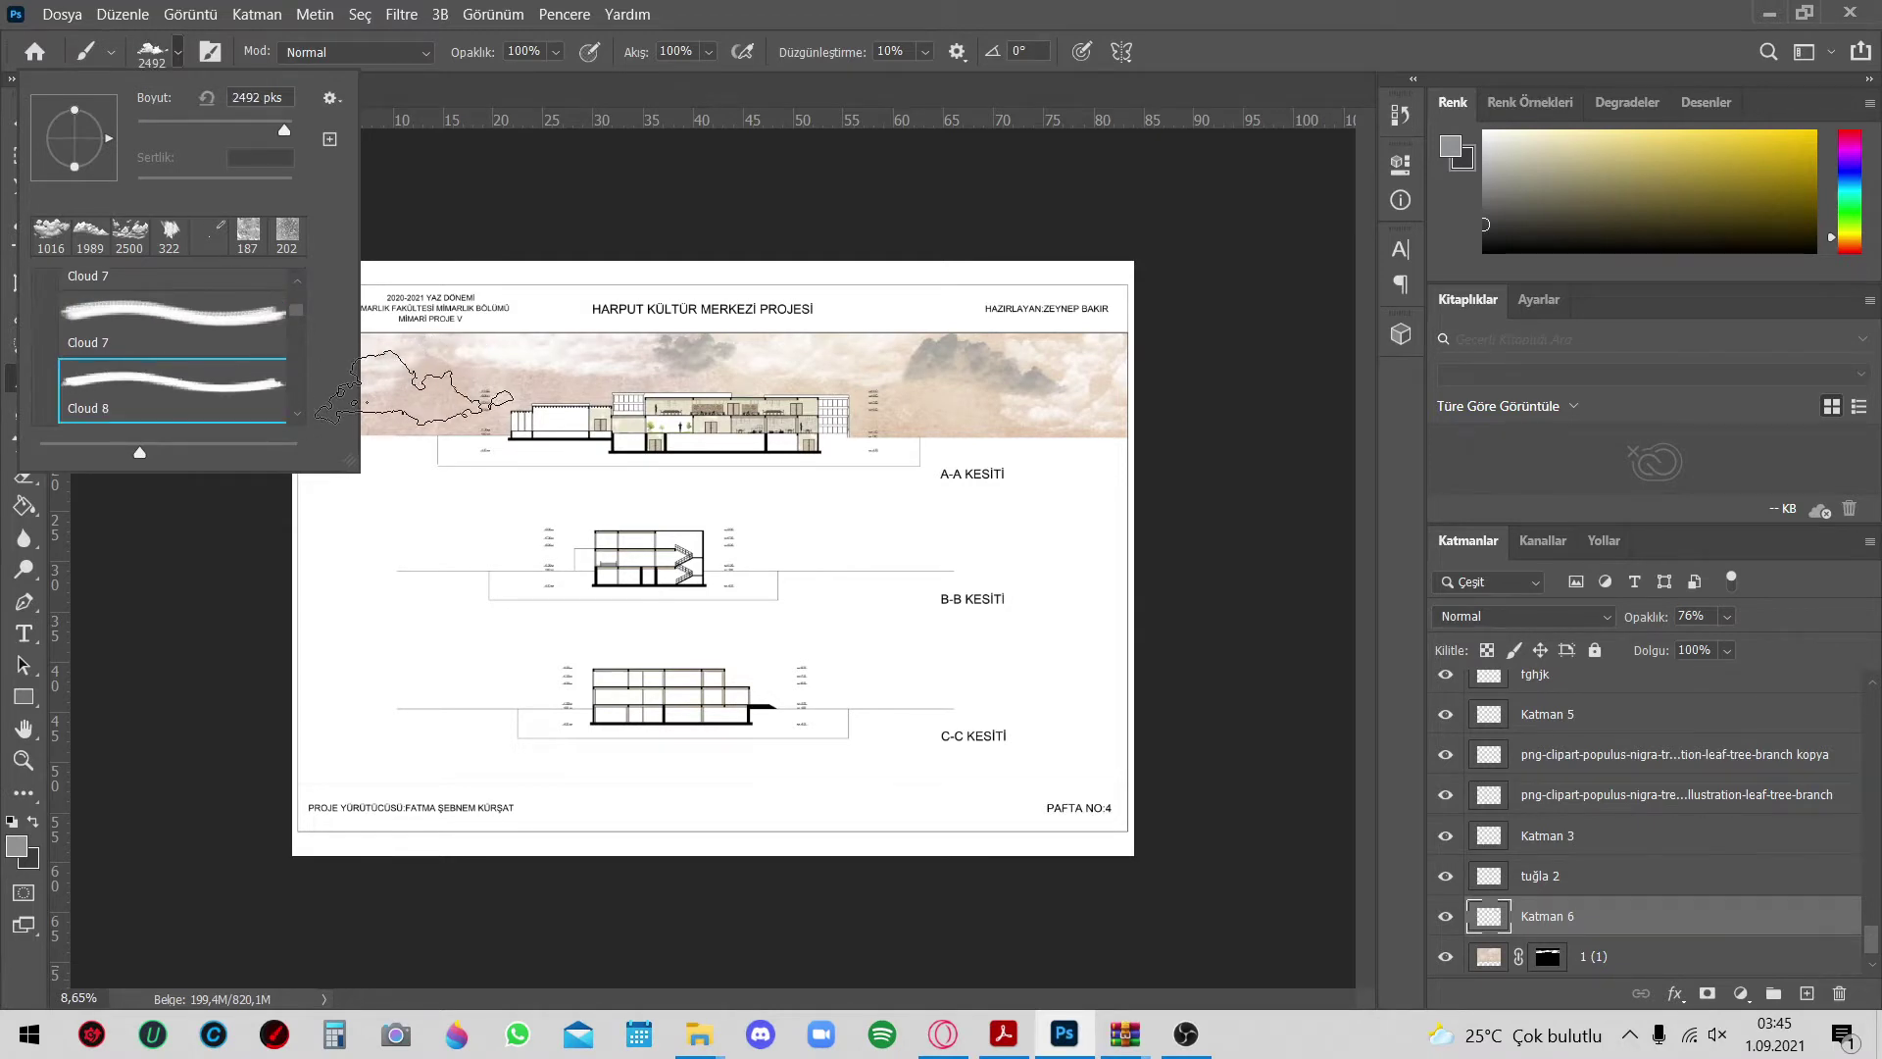
click(461, 363)
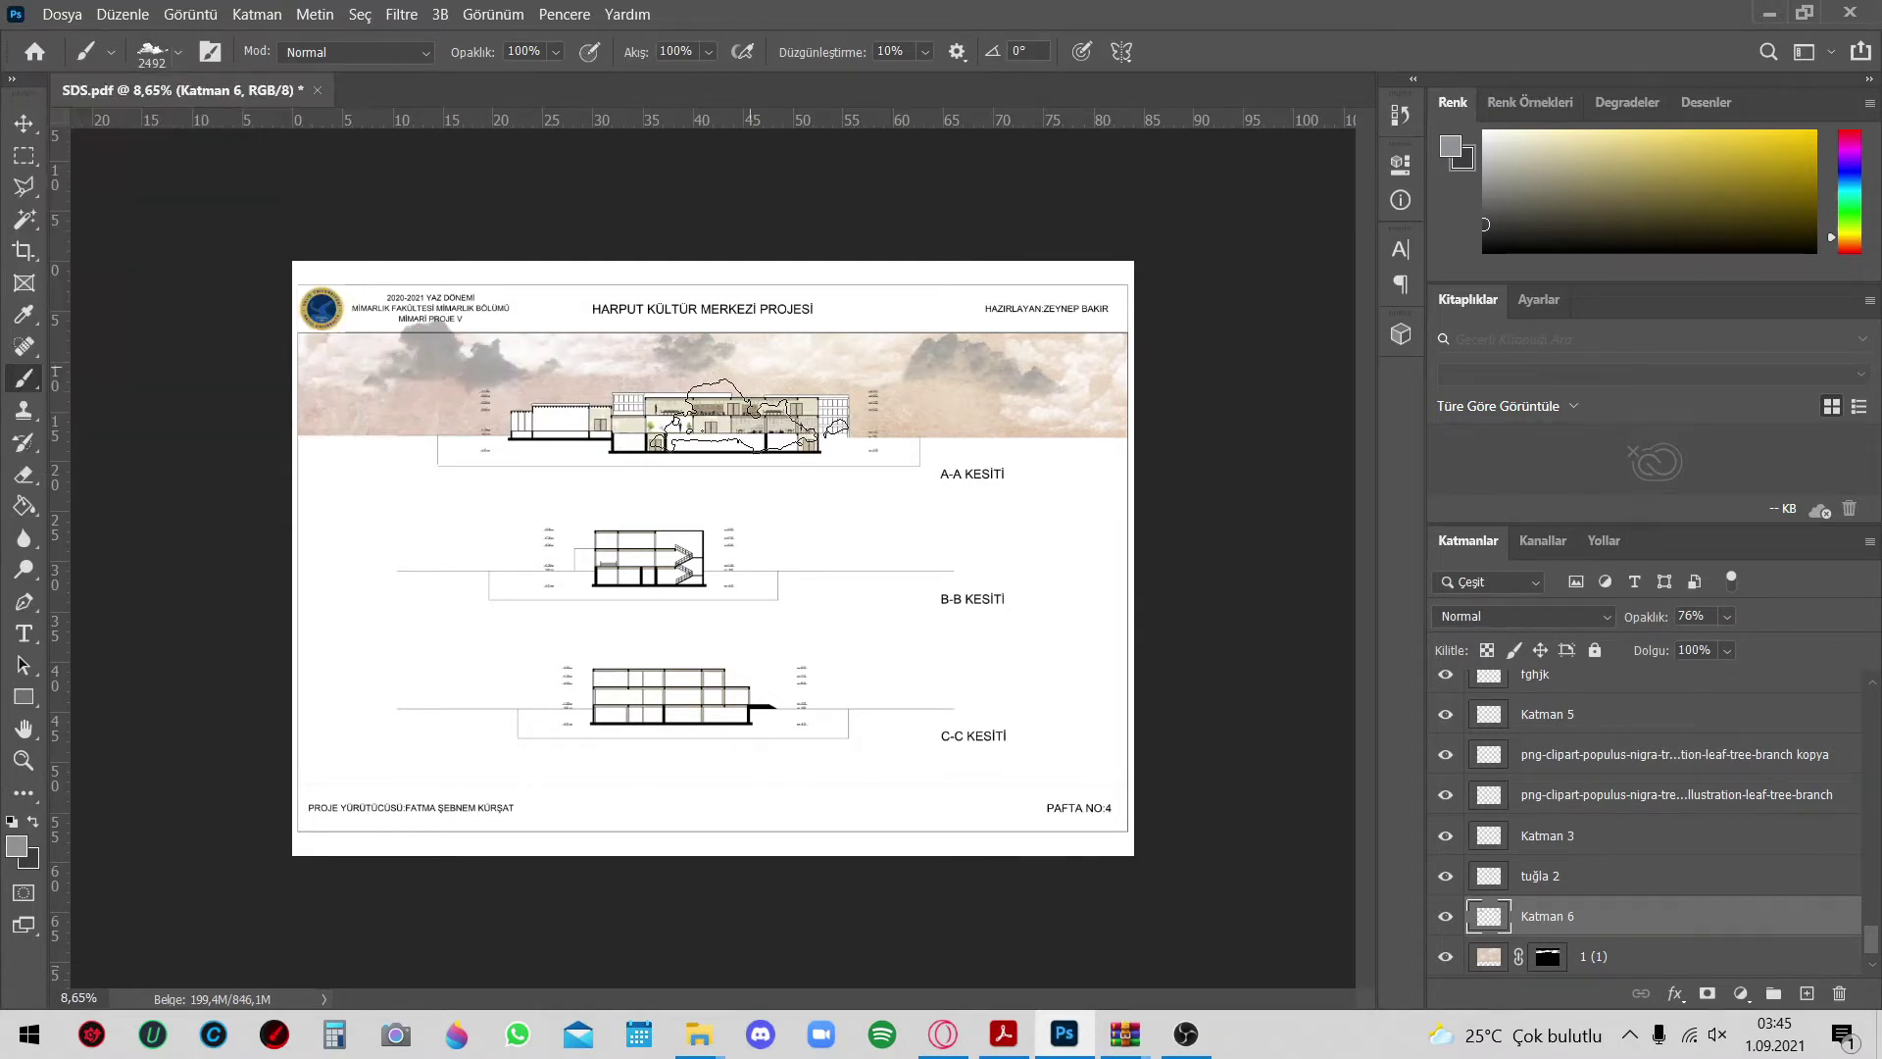
Stamp a grey cloud into the sky and add a new layer for more clouds
scroll(470, 336, up, 3)
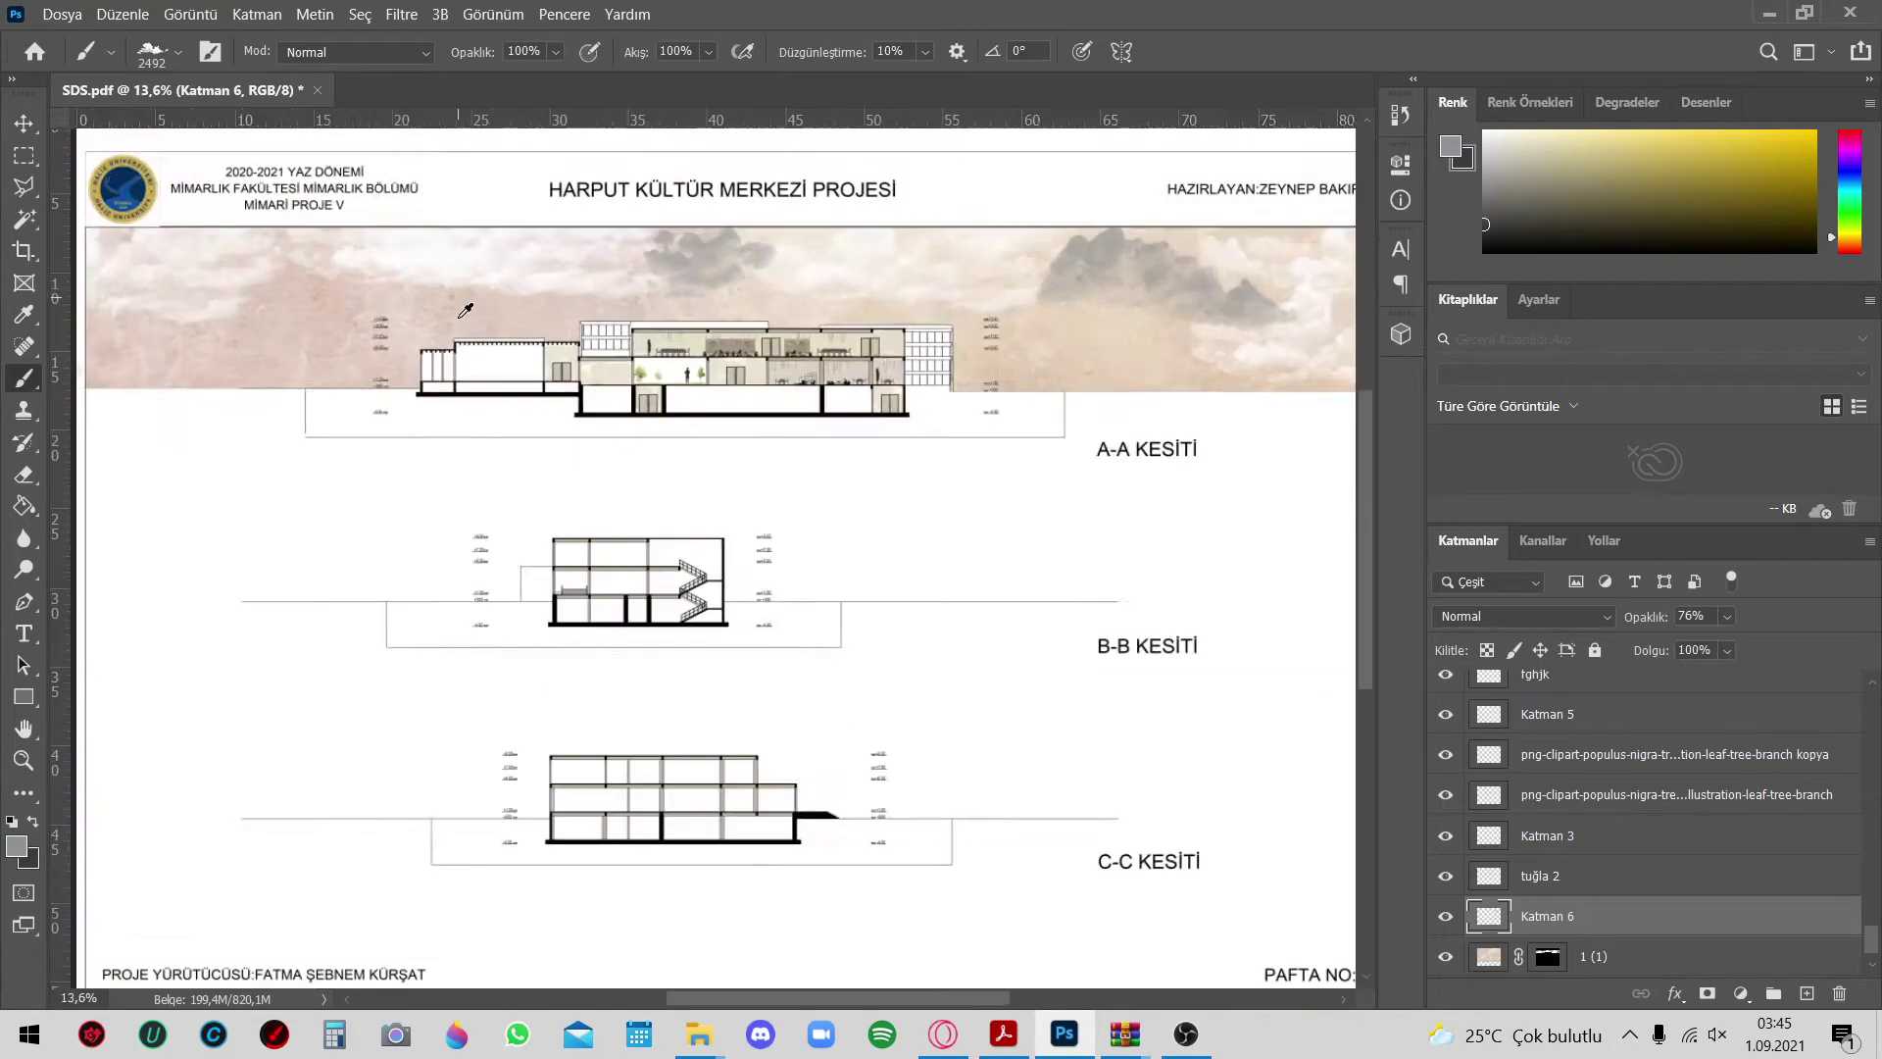
click(307, 276)
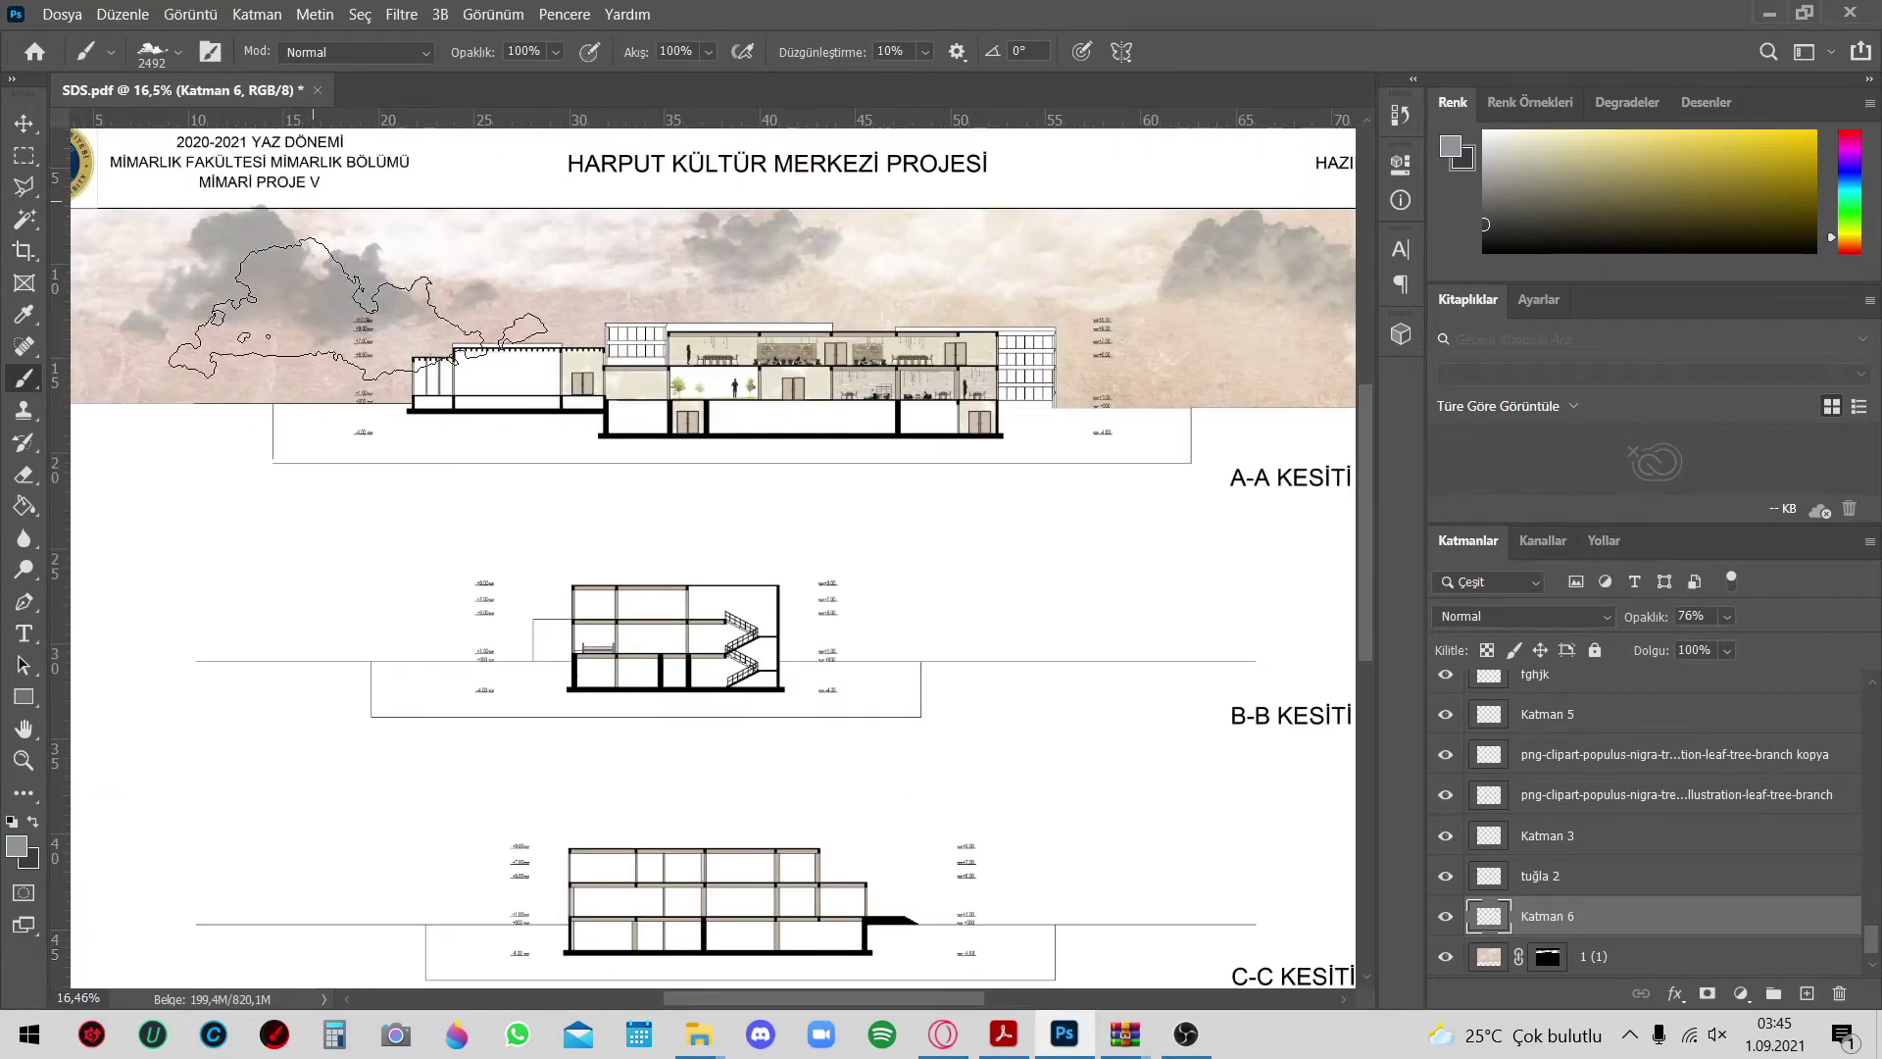
click(176, 54)
key(ctrl+shift+alt+n)
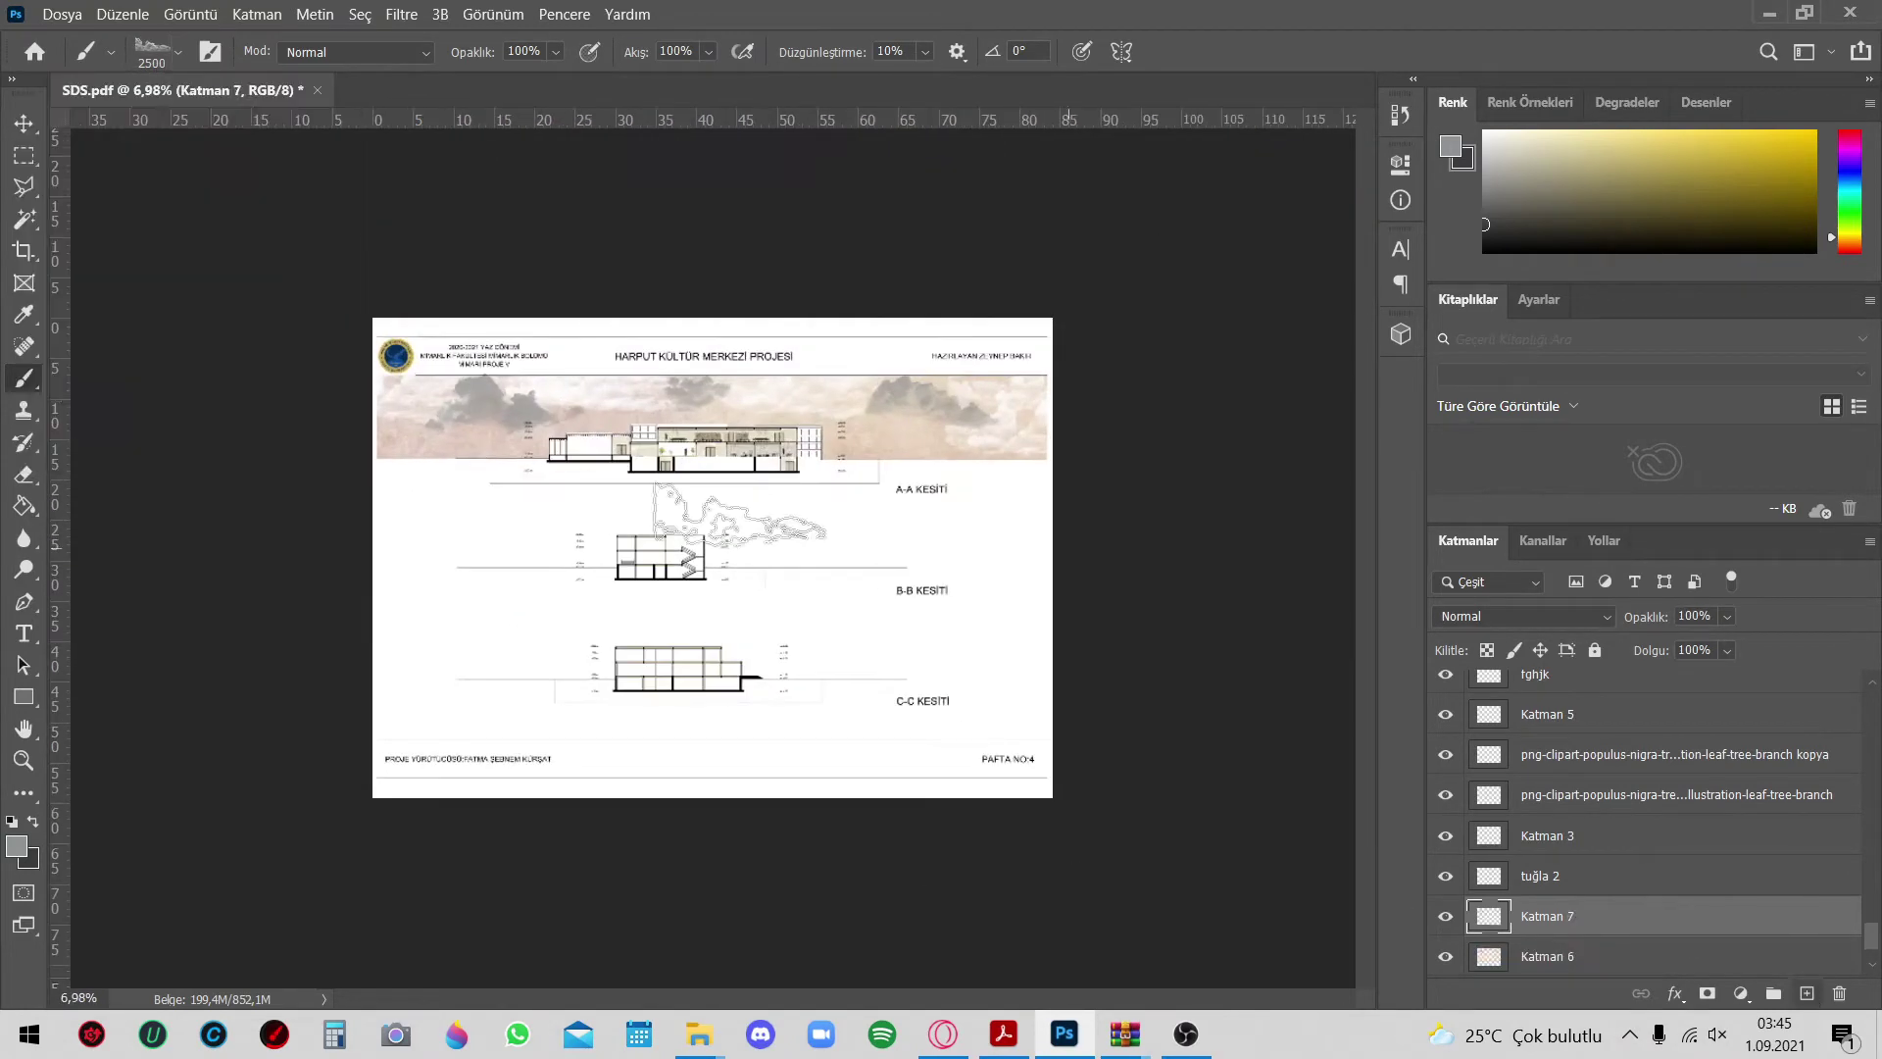
Lower the grey cloud layer's opacity and pick a lighter paint colour
key(ctrl+0)
key(v)
click(1727, 616)
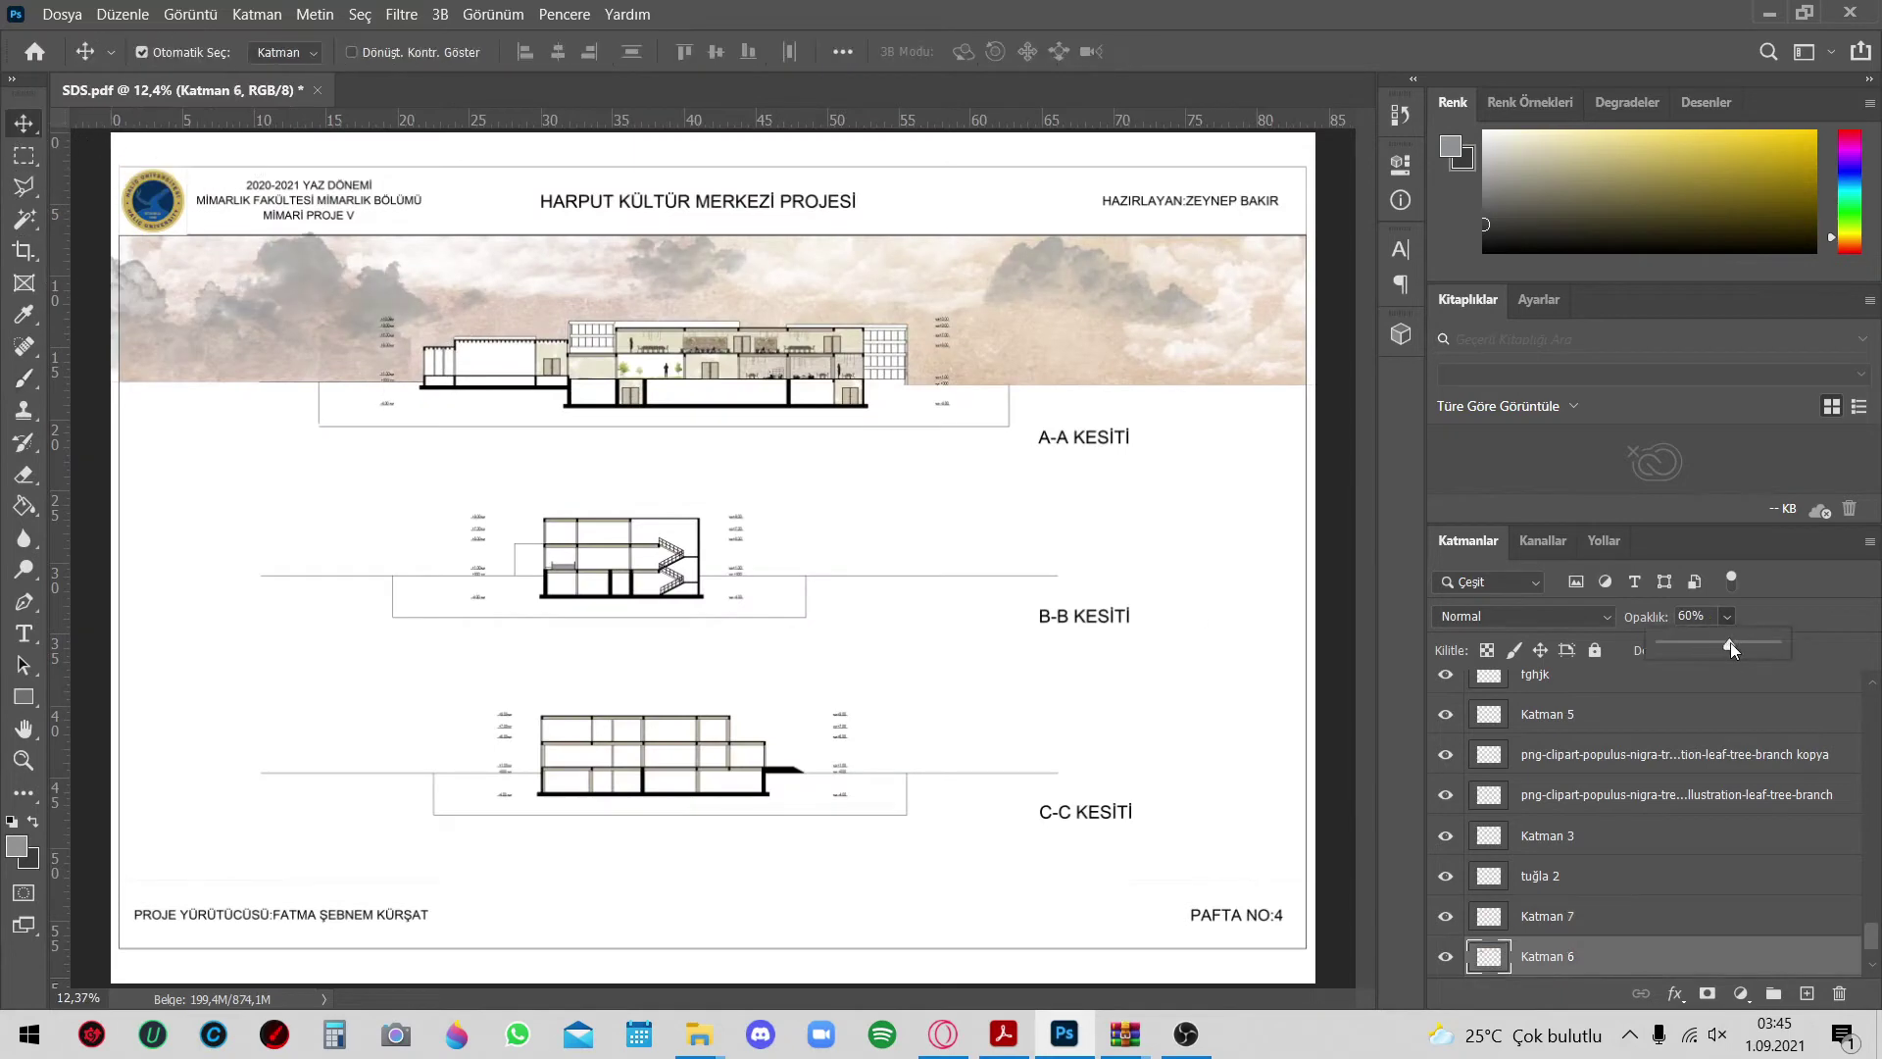
key(b)
click(1451, 147)
click(1608, 350)
click(177, 51)
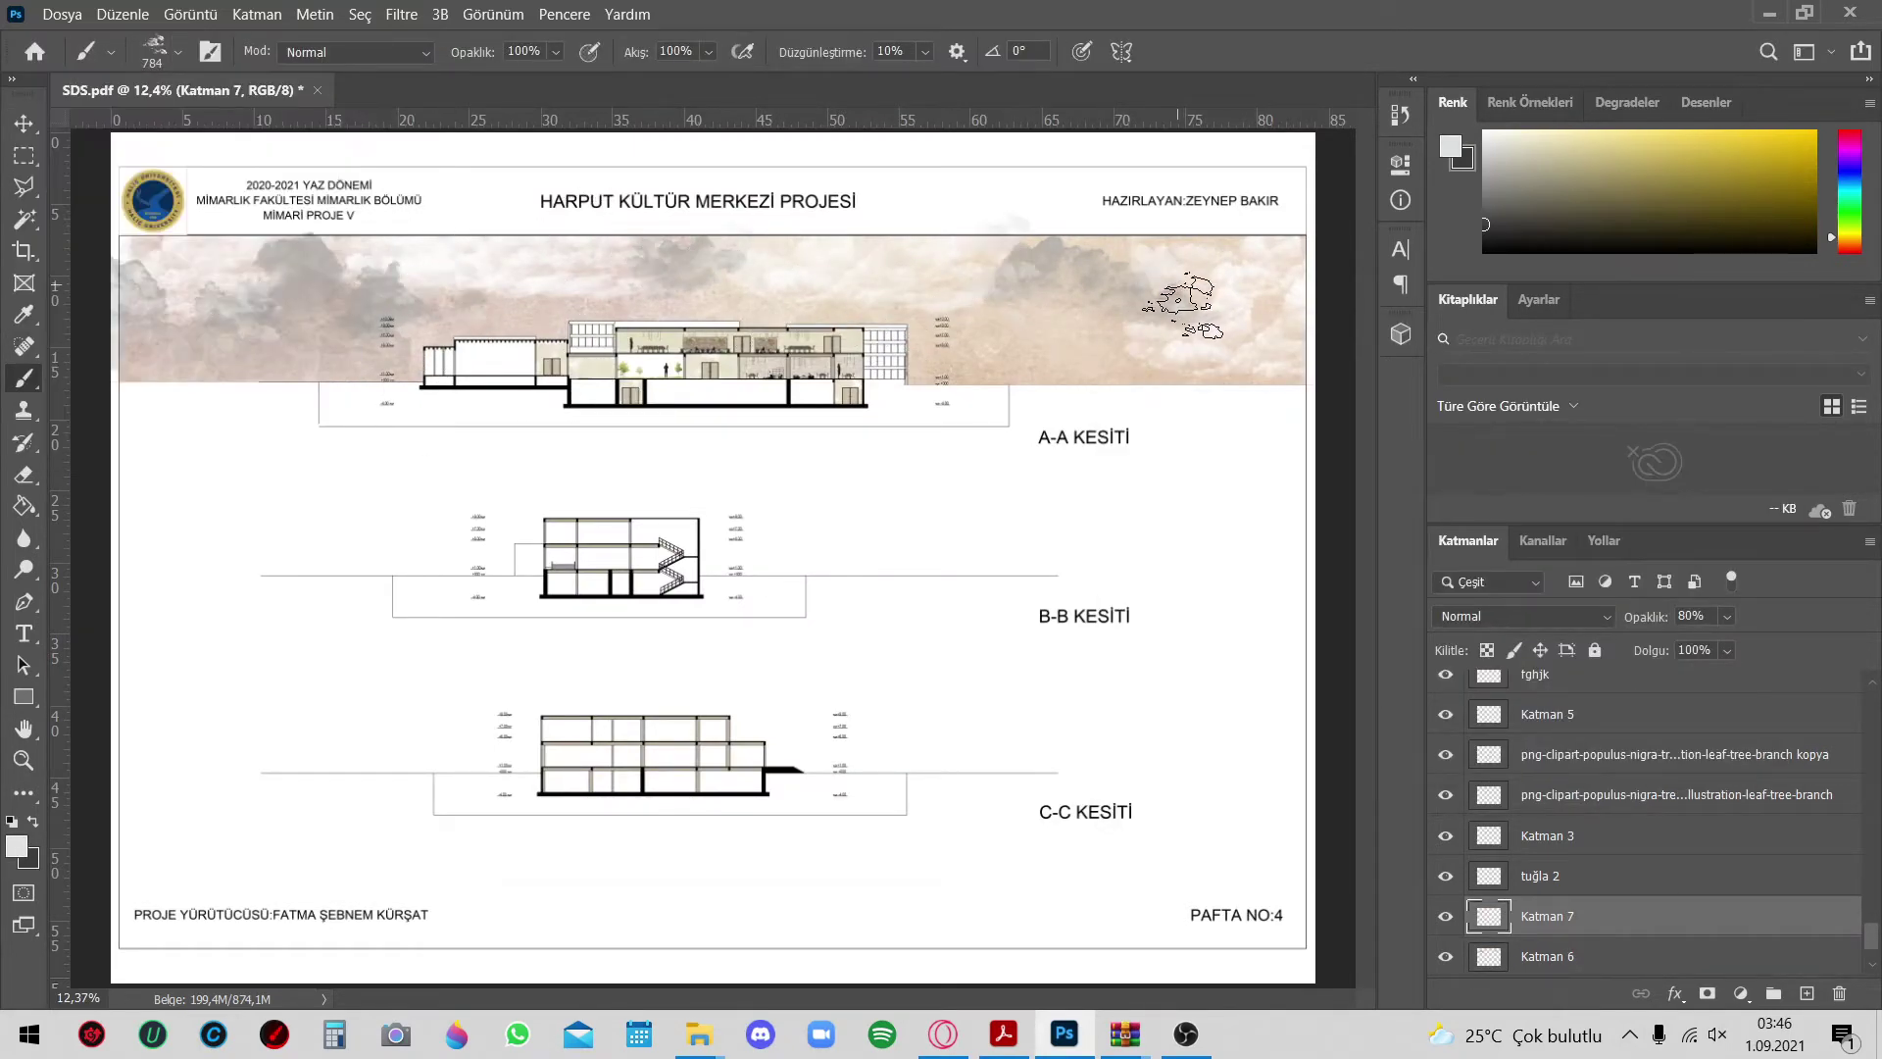
Resize the cloud brush to about 511, then choose the large 2500 cloud brush
click(176, 51)
click(176, 51)
drag(290, 123, 282, 134)
key(Return)
click(176, 51)
double_click(168, 236)
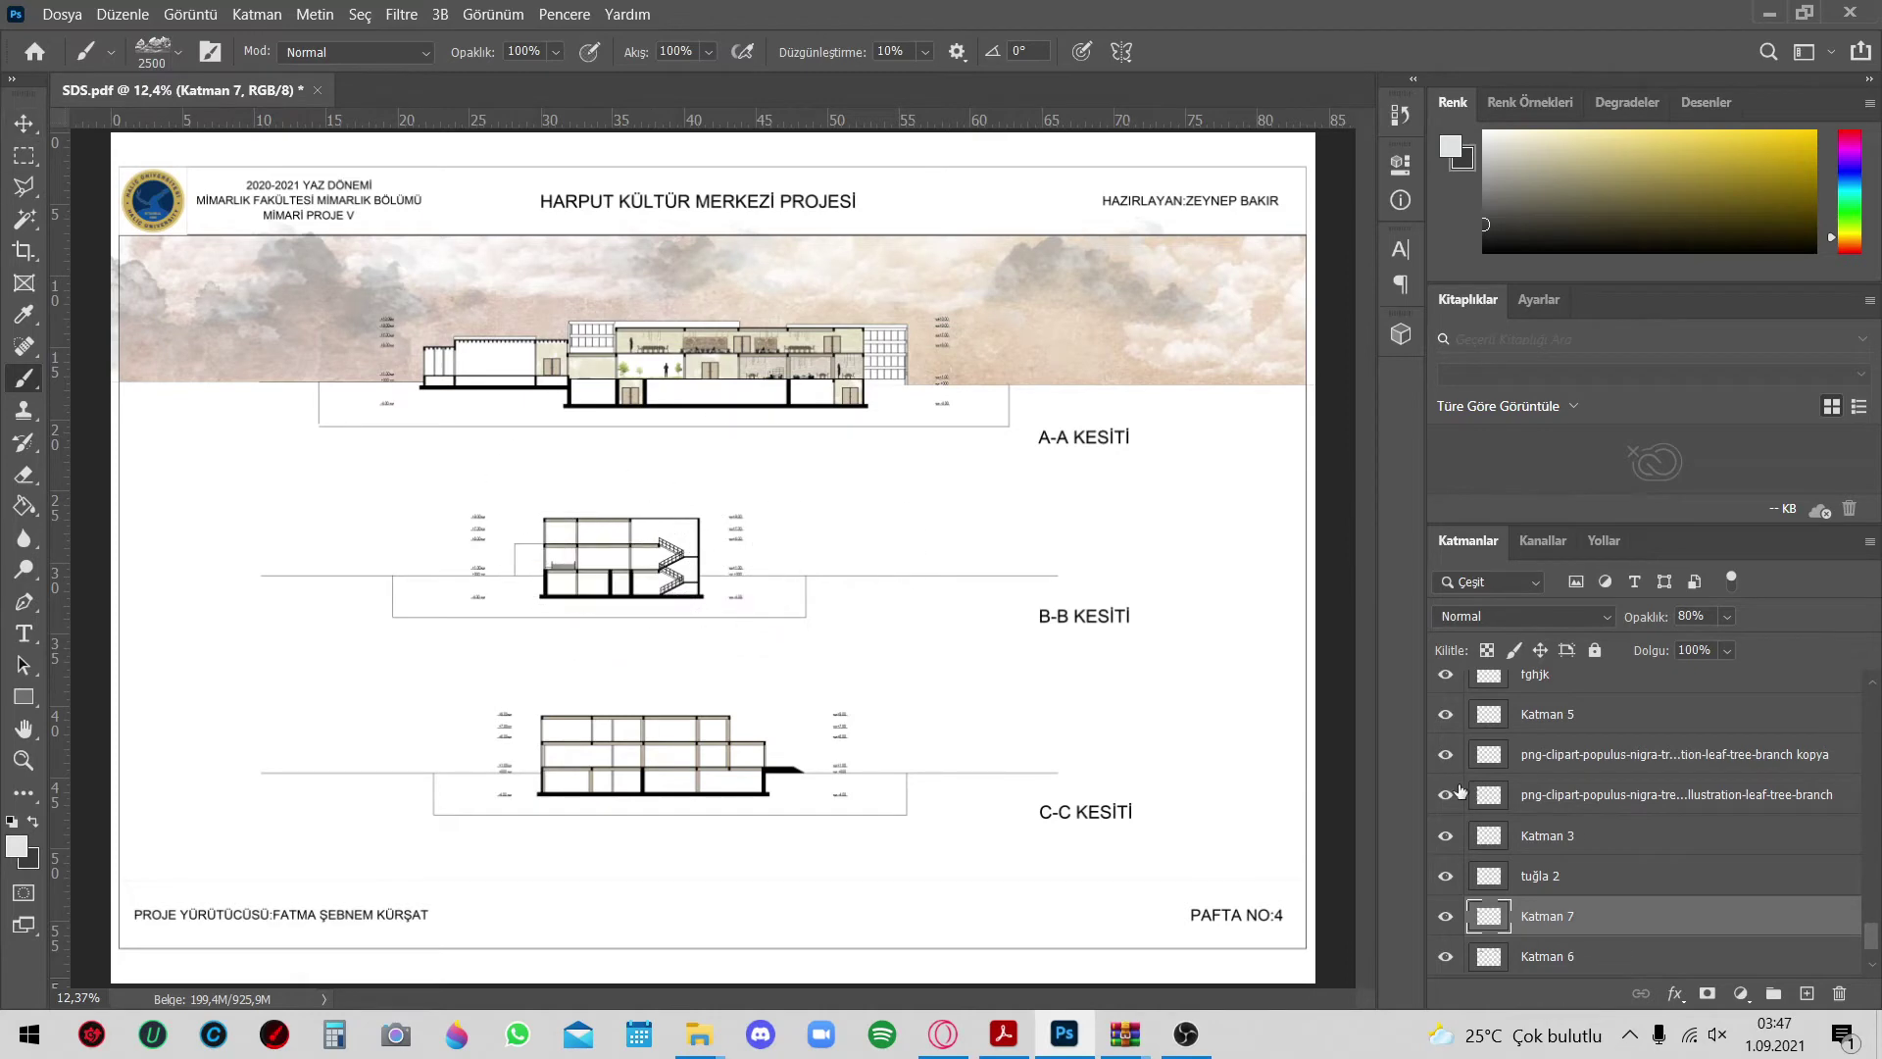
Select the sky image layer and return to the Move tool, cancelling a crop
ctrl+click(961, 329)
key(v)
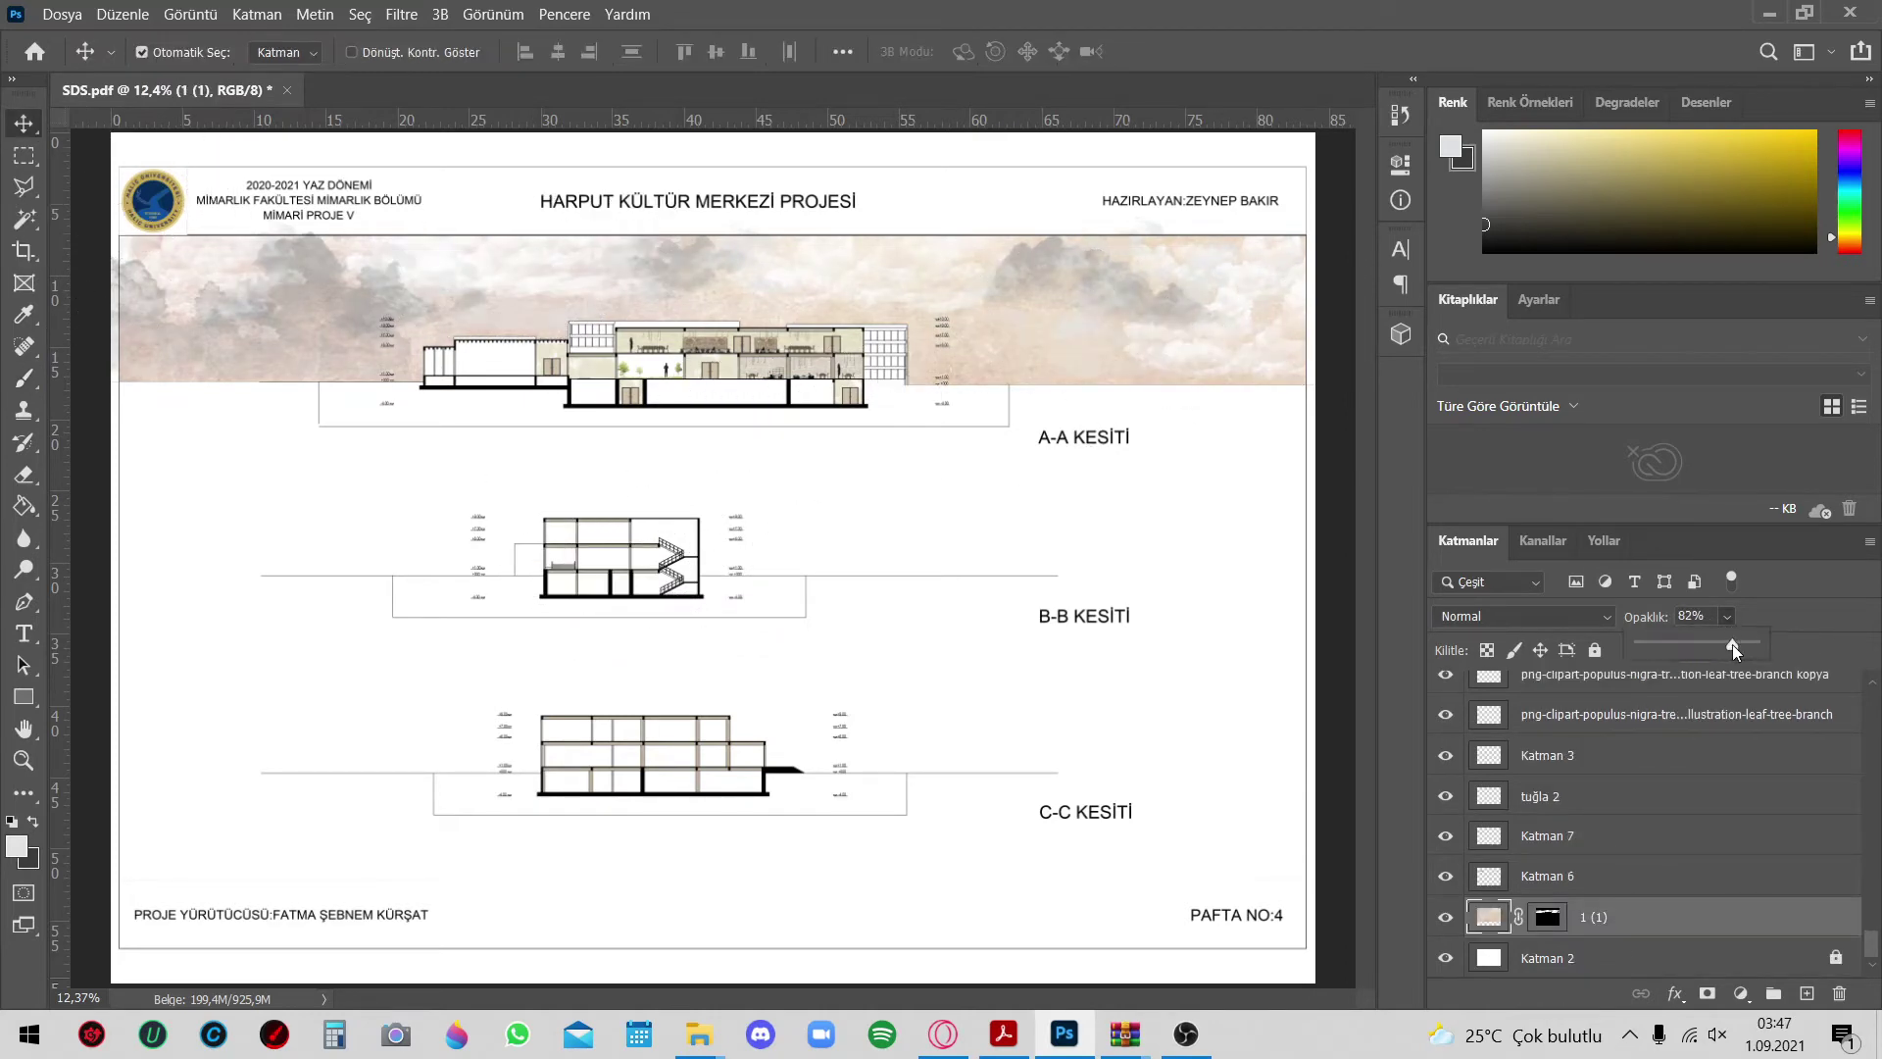
key(m)
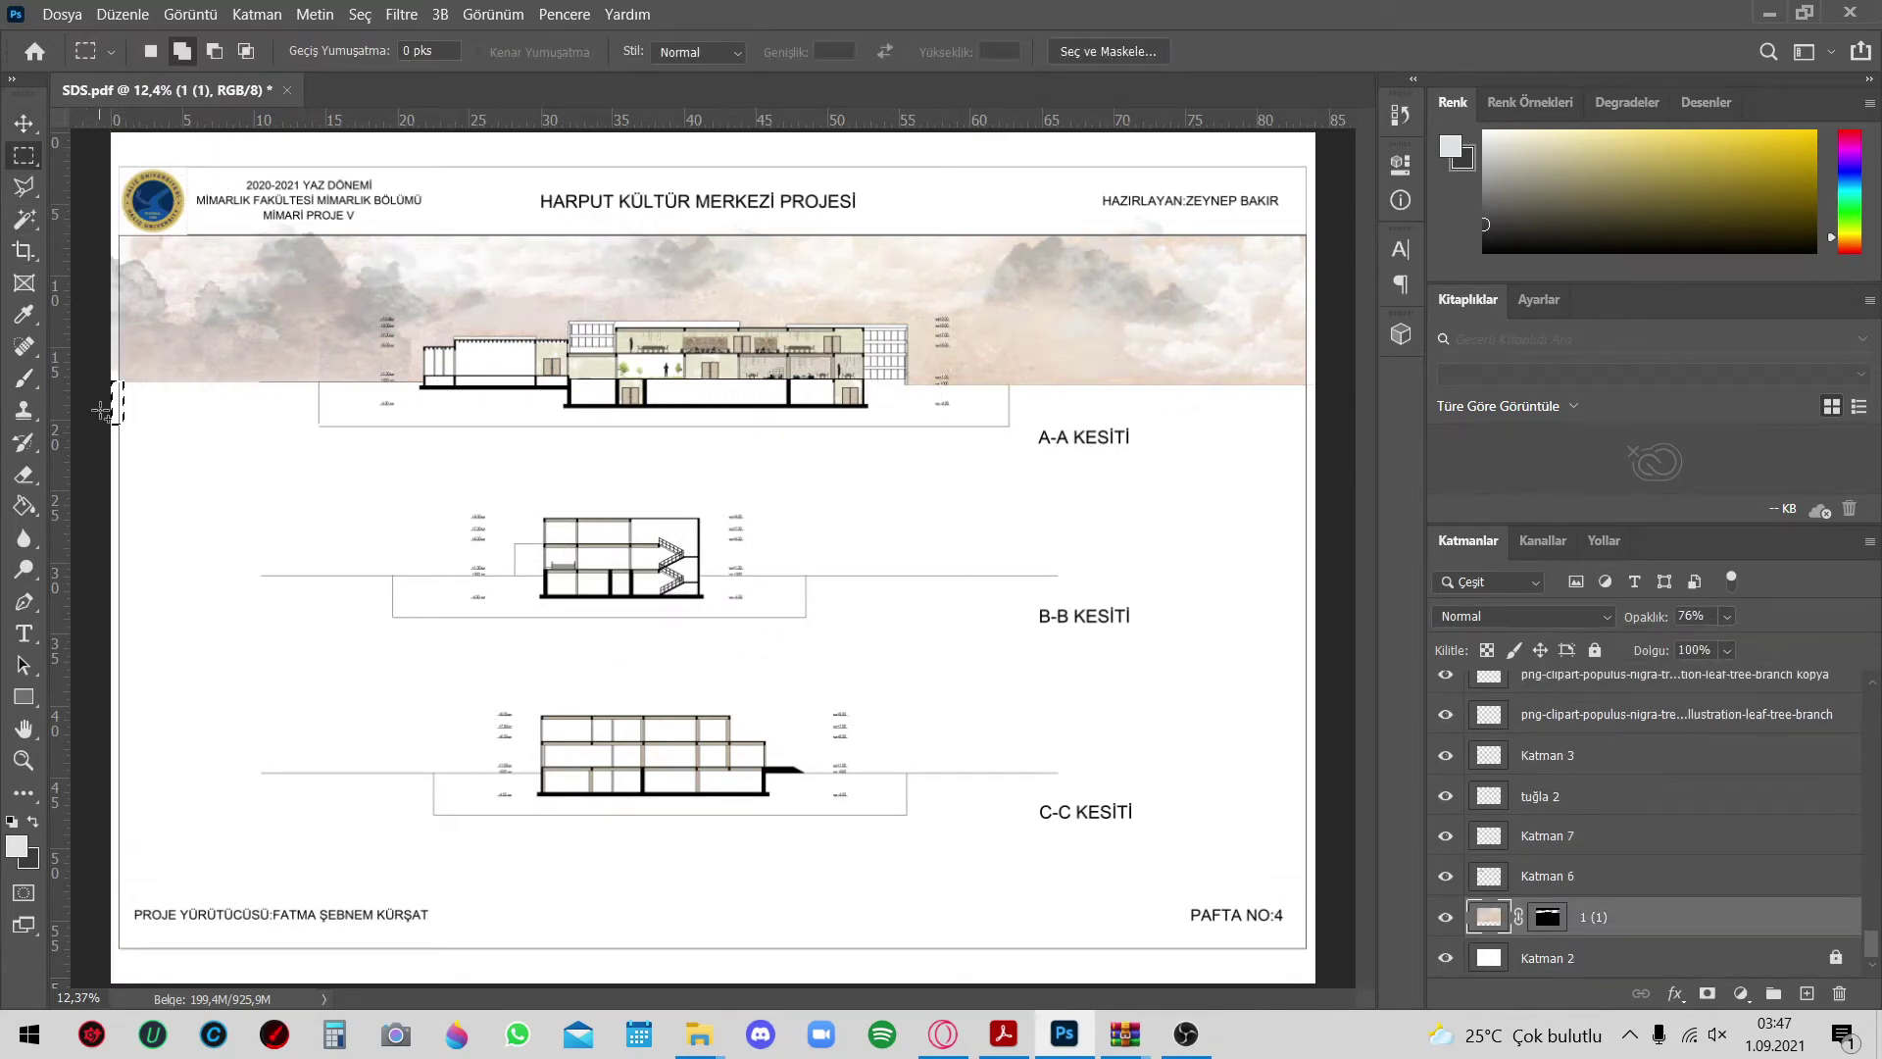
key(c)
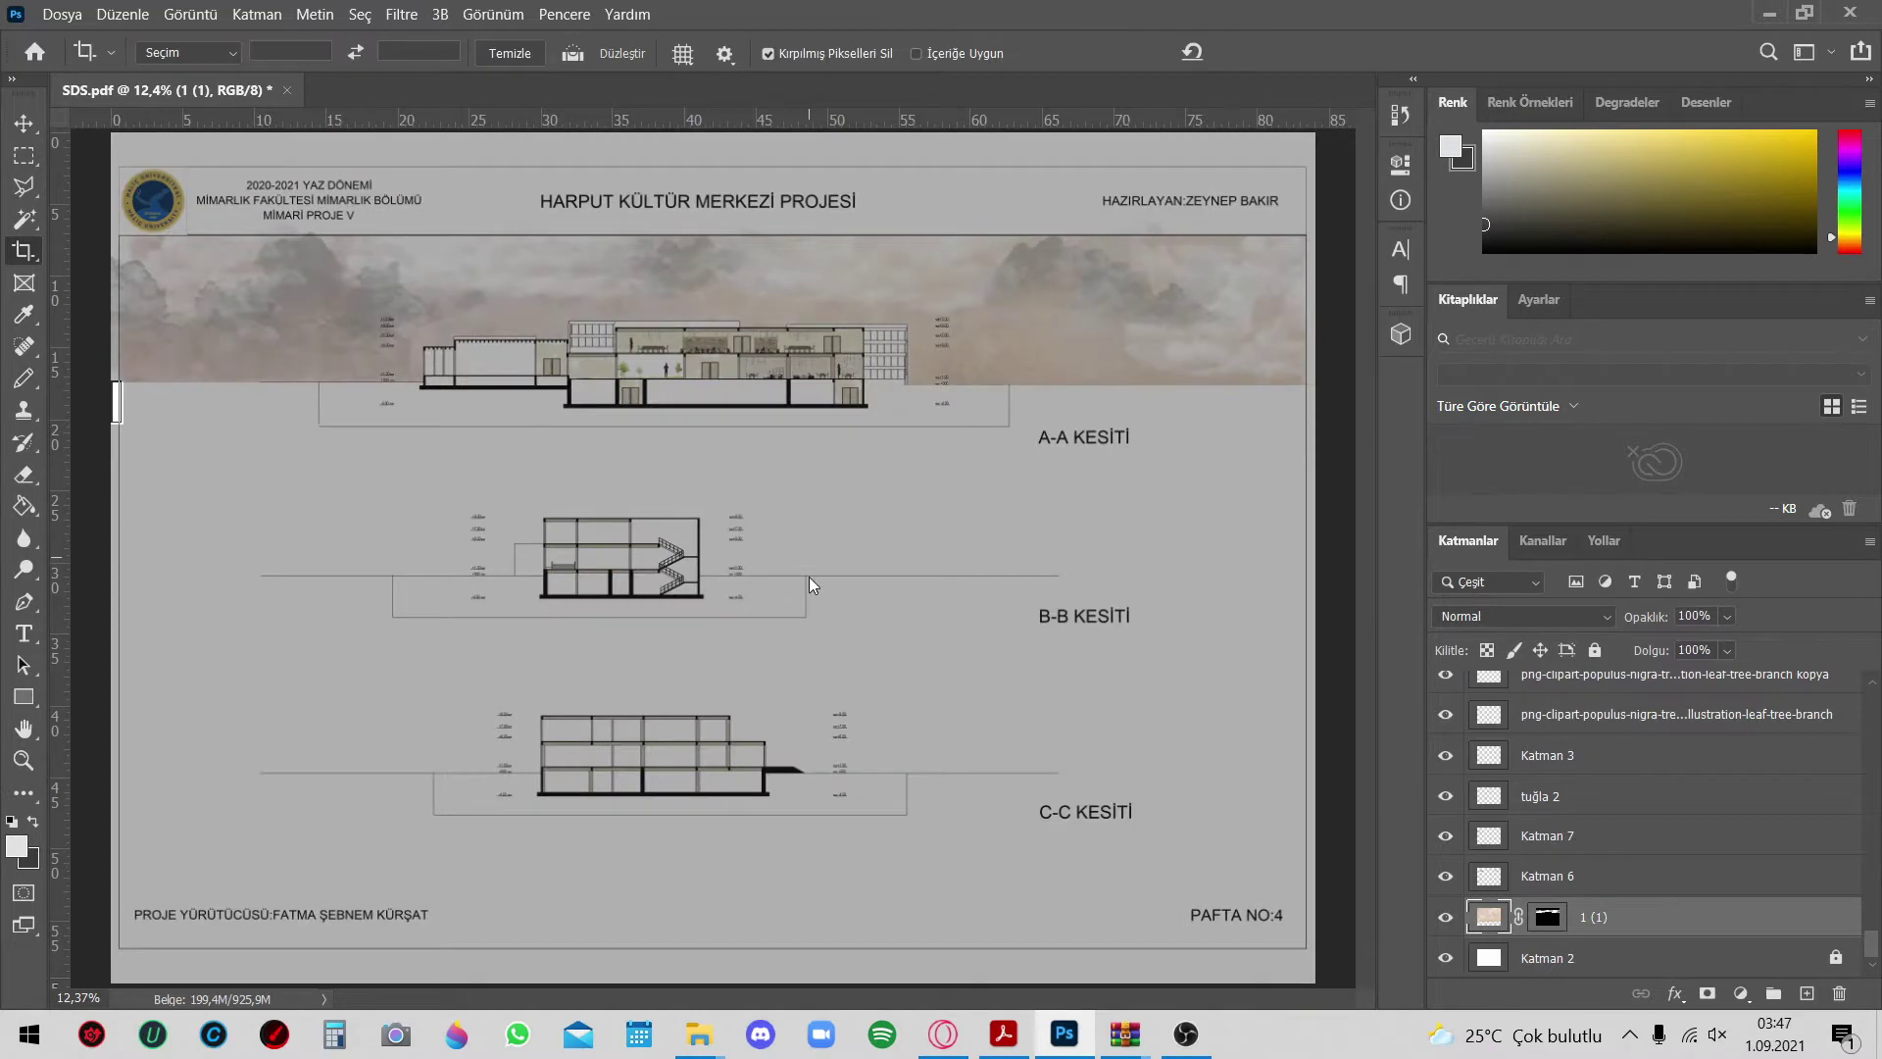
key(v)
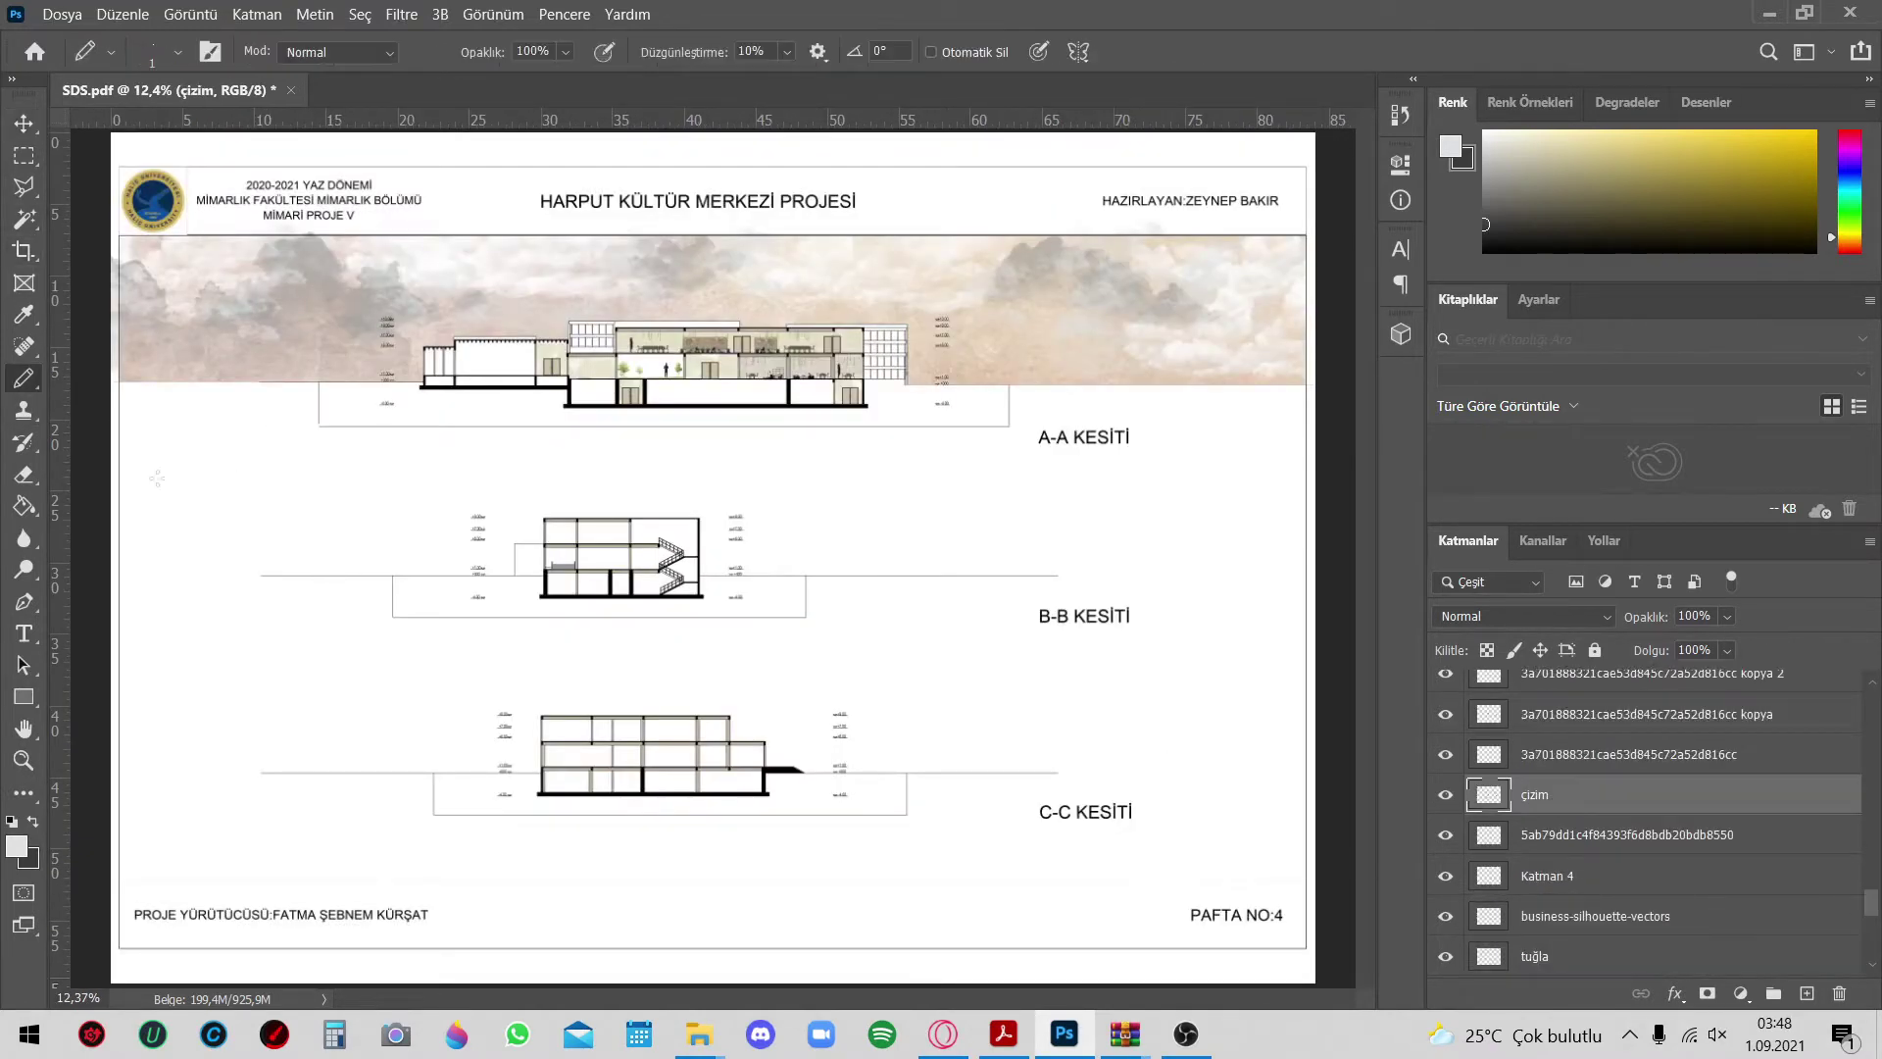
Swap the colours and add a new empty layer for the ground
key(x)
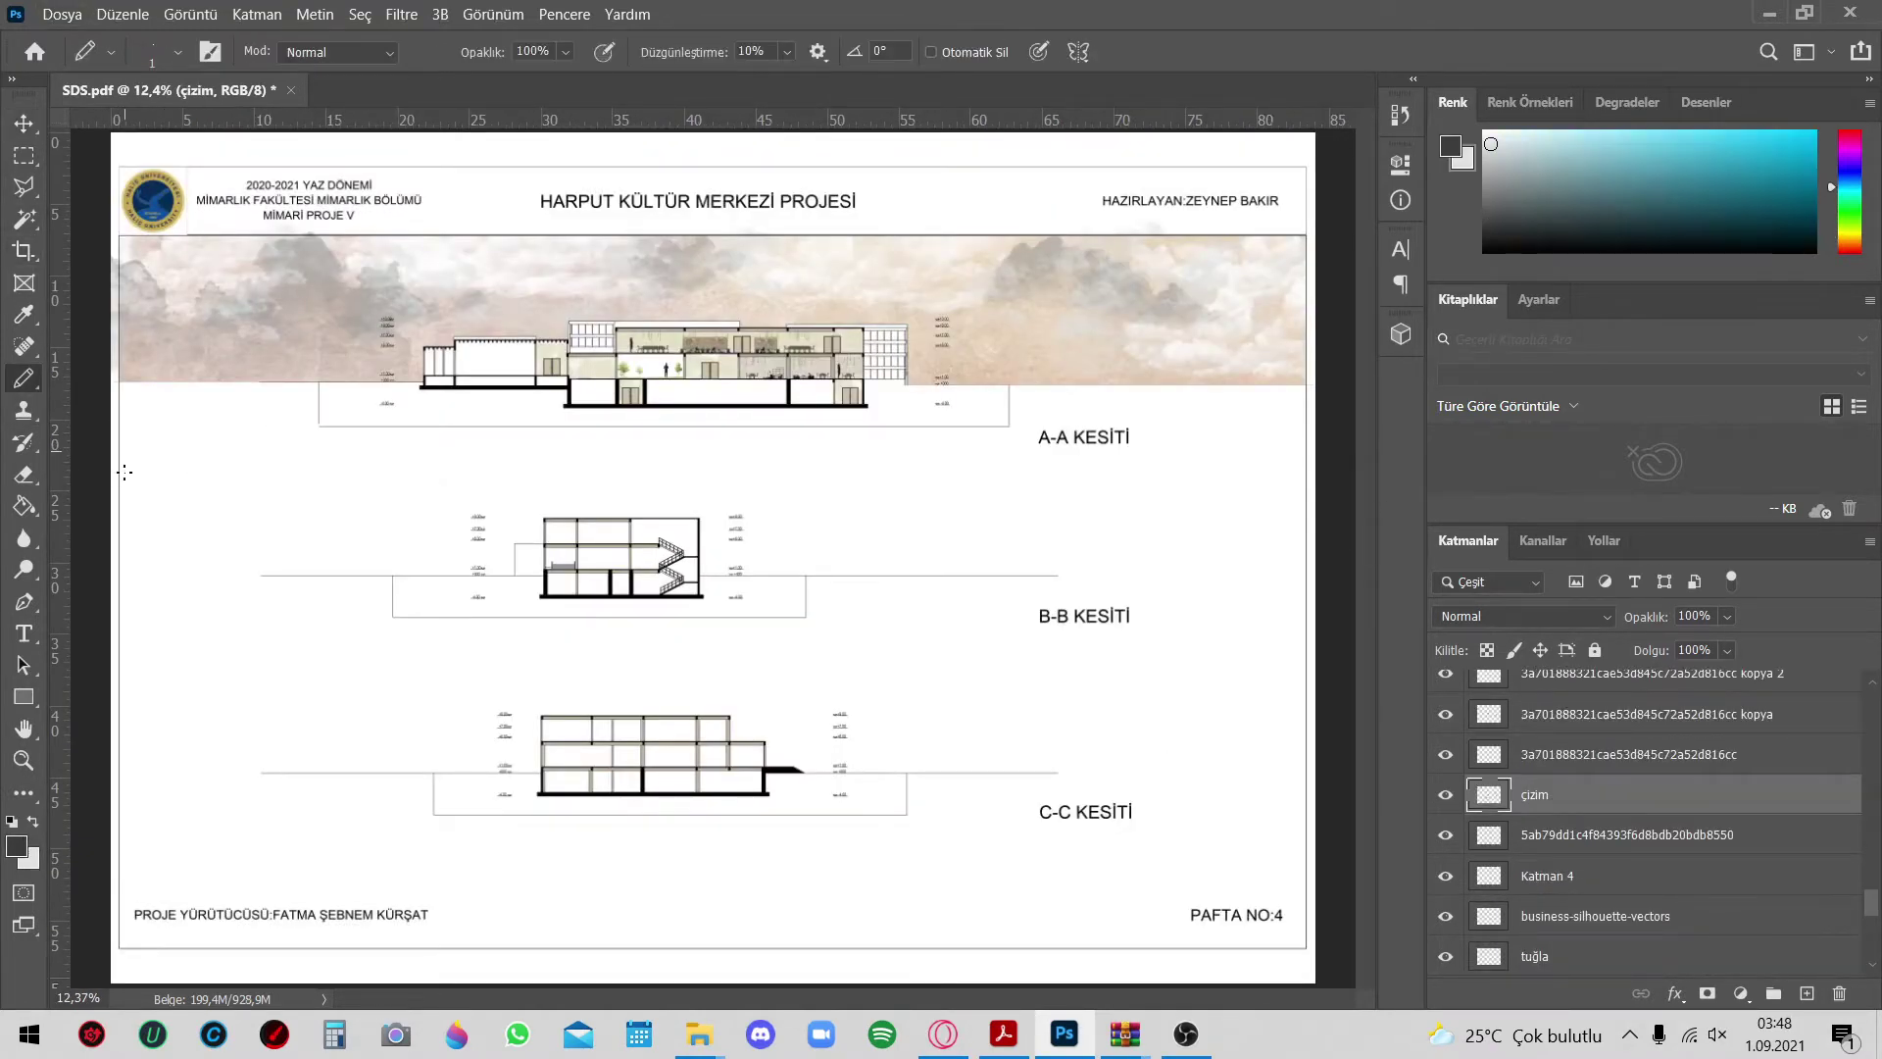
key(w)
alt+scroll(817, 447, up, 10)
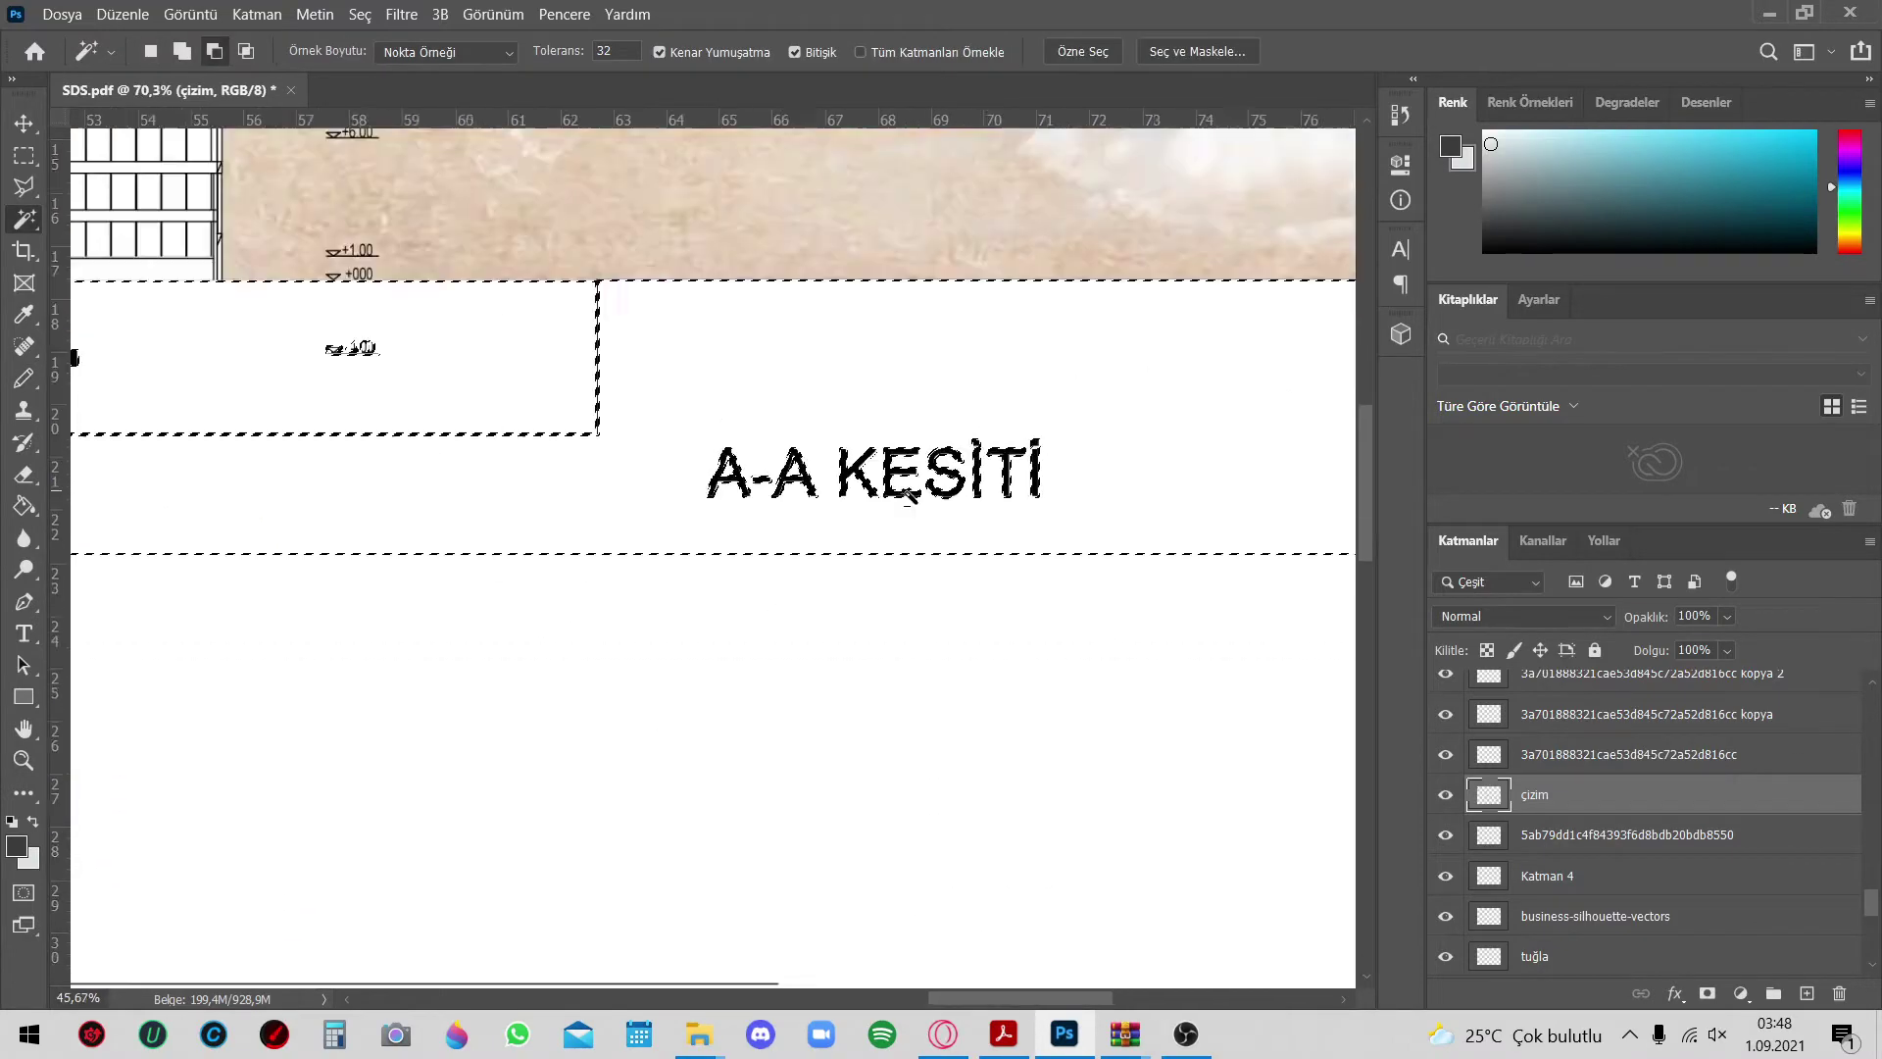
key(ctrl+0)
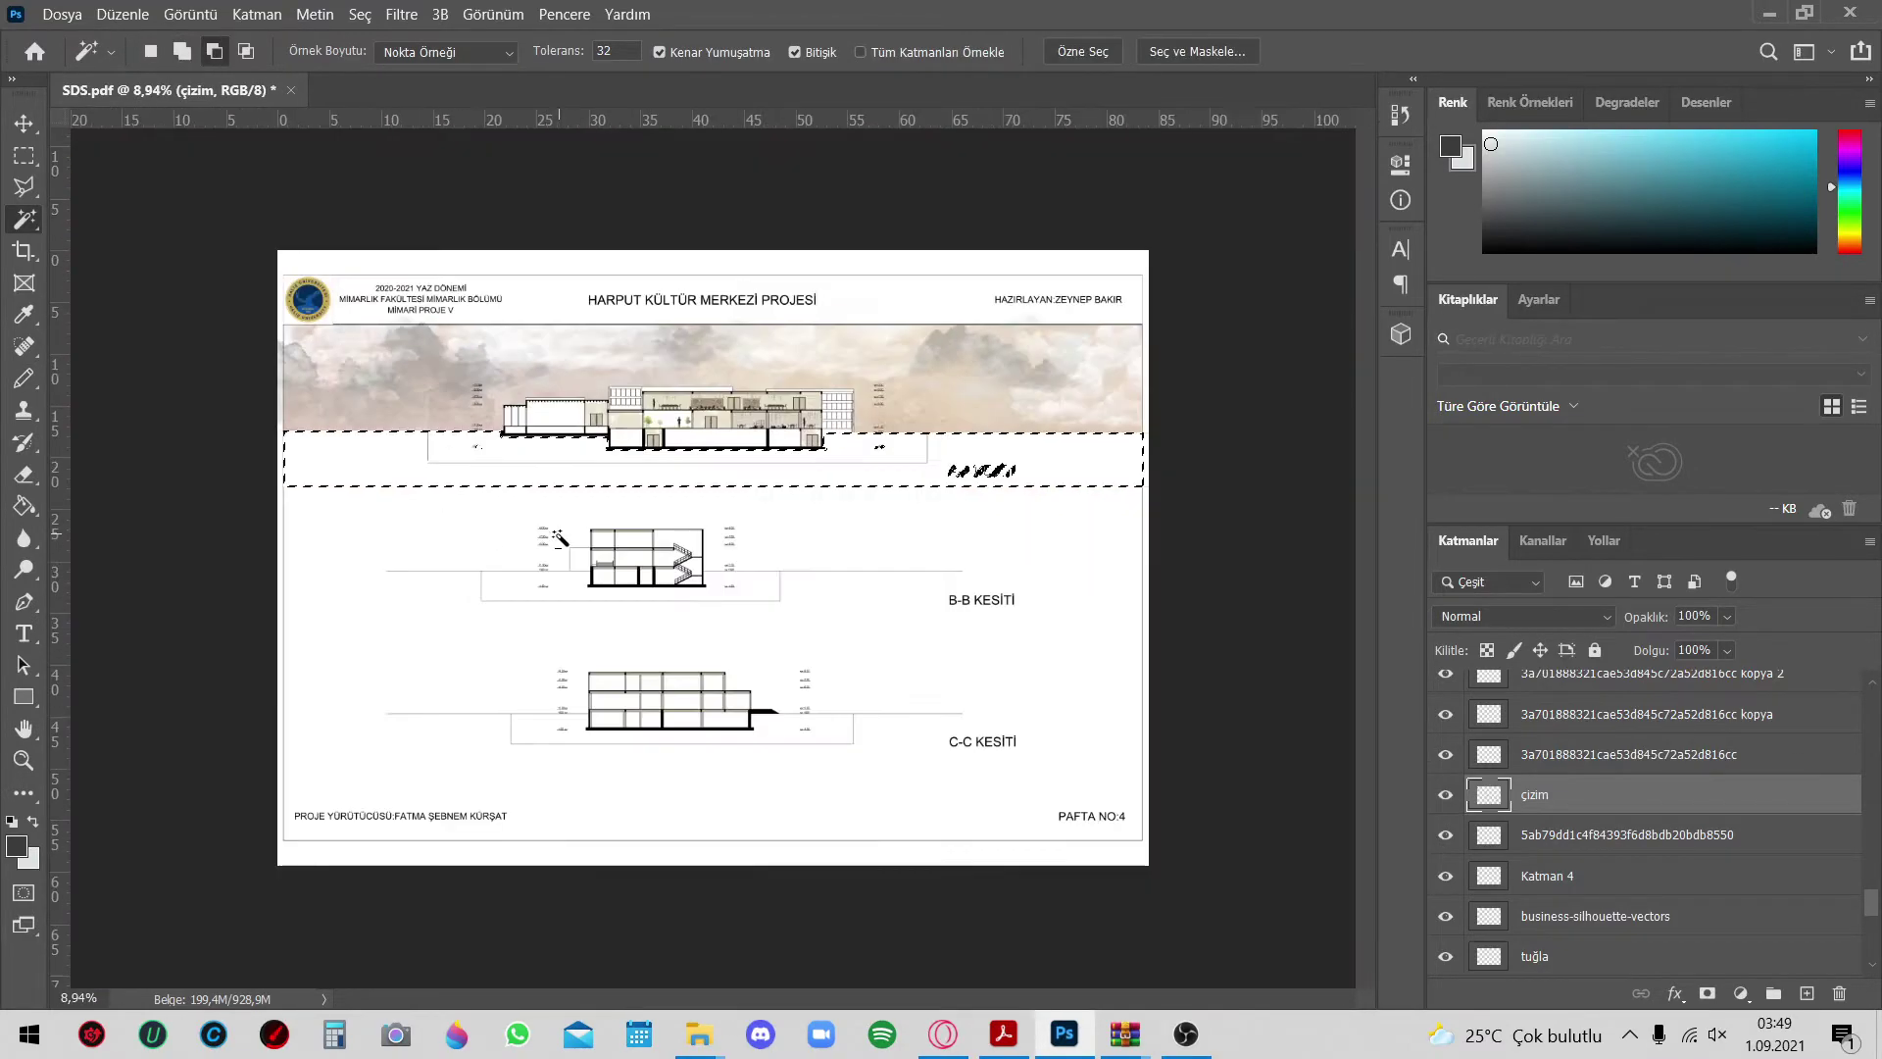
key(ctrl+shift+alt+n)
Paint rock texture into the ground selection with the Rock 46 brush
right_click(24, 378)
click(76, 380)
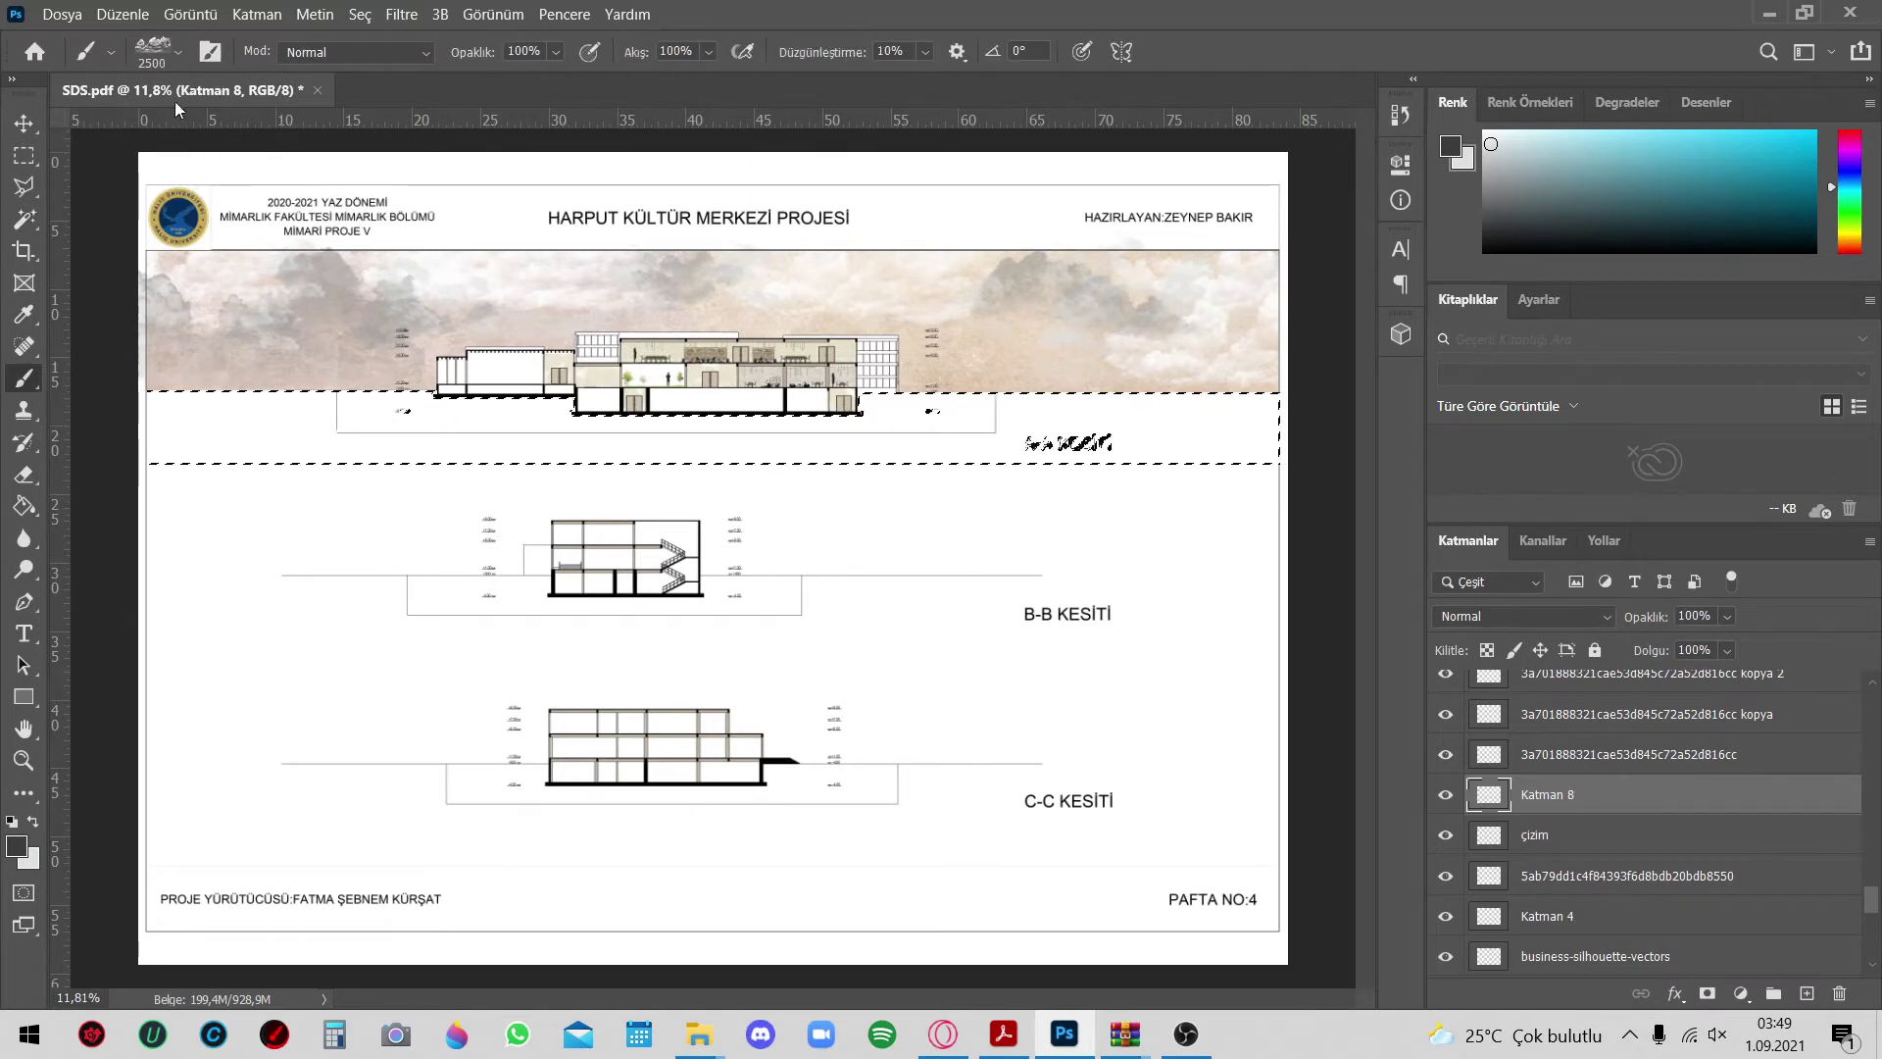
click(177, 52)
scroll(188, 364, down, 5)
scroll(189, 364, up, 1)
click(190, 339)
click(574, 500)
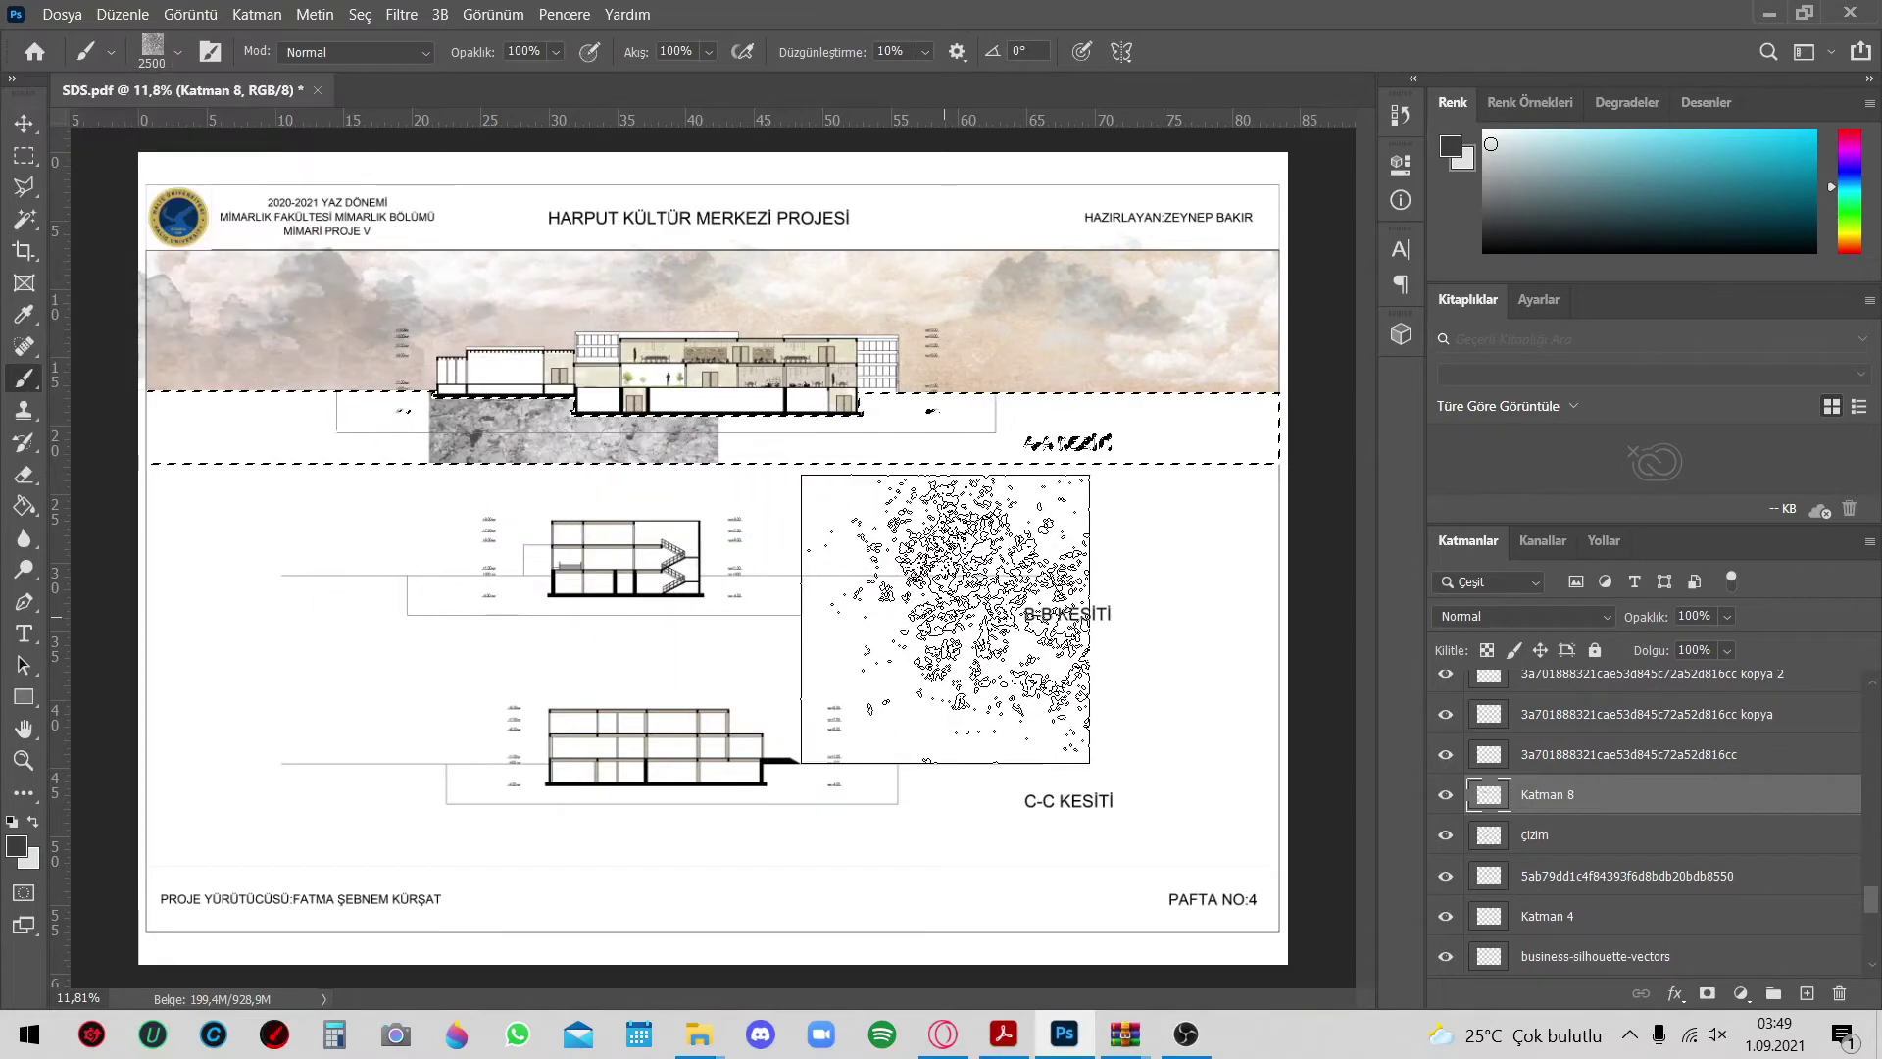
scroll(294, 483, up, 2)
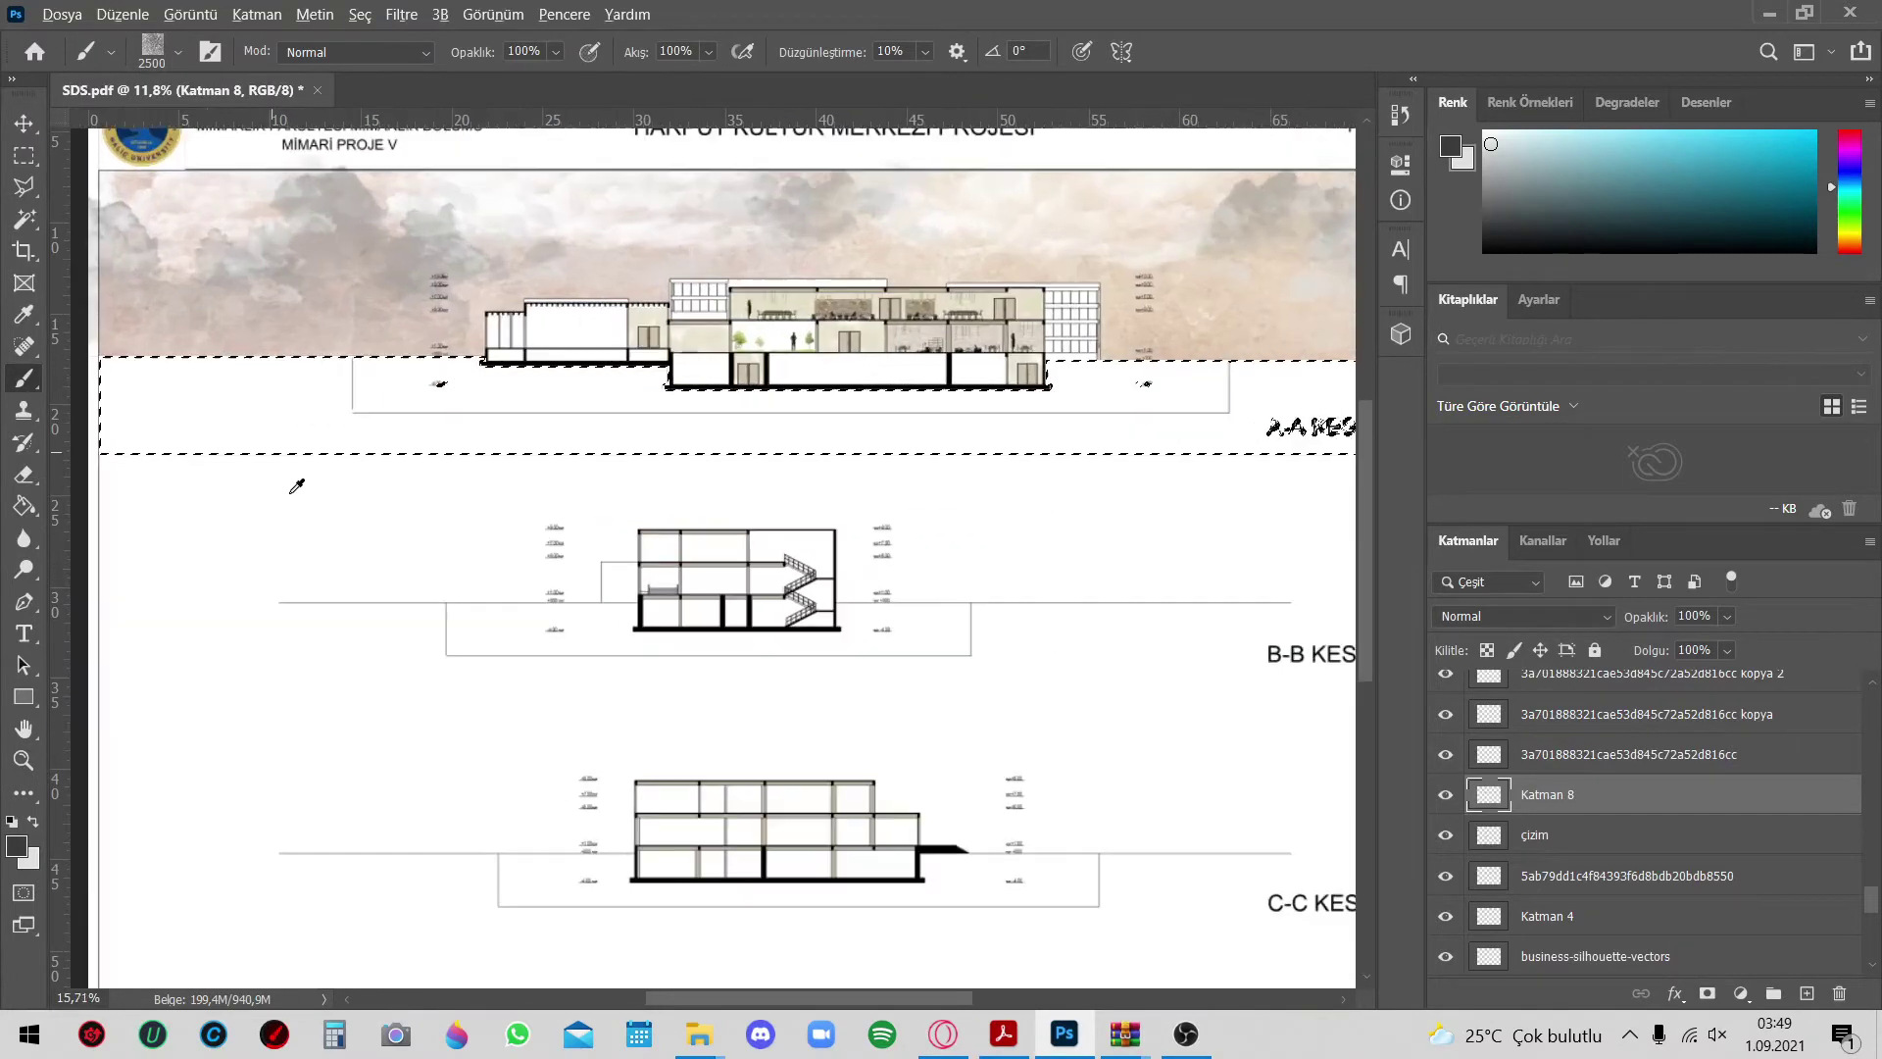
scroll(219, 470, up, 2)
Undo a rock stroke and repaint the strip's left part with a different rock brush
click(177, 49)
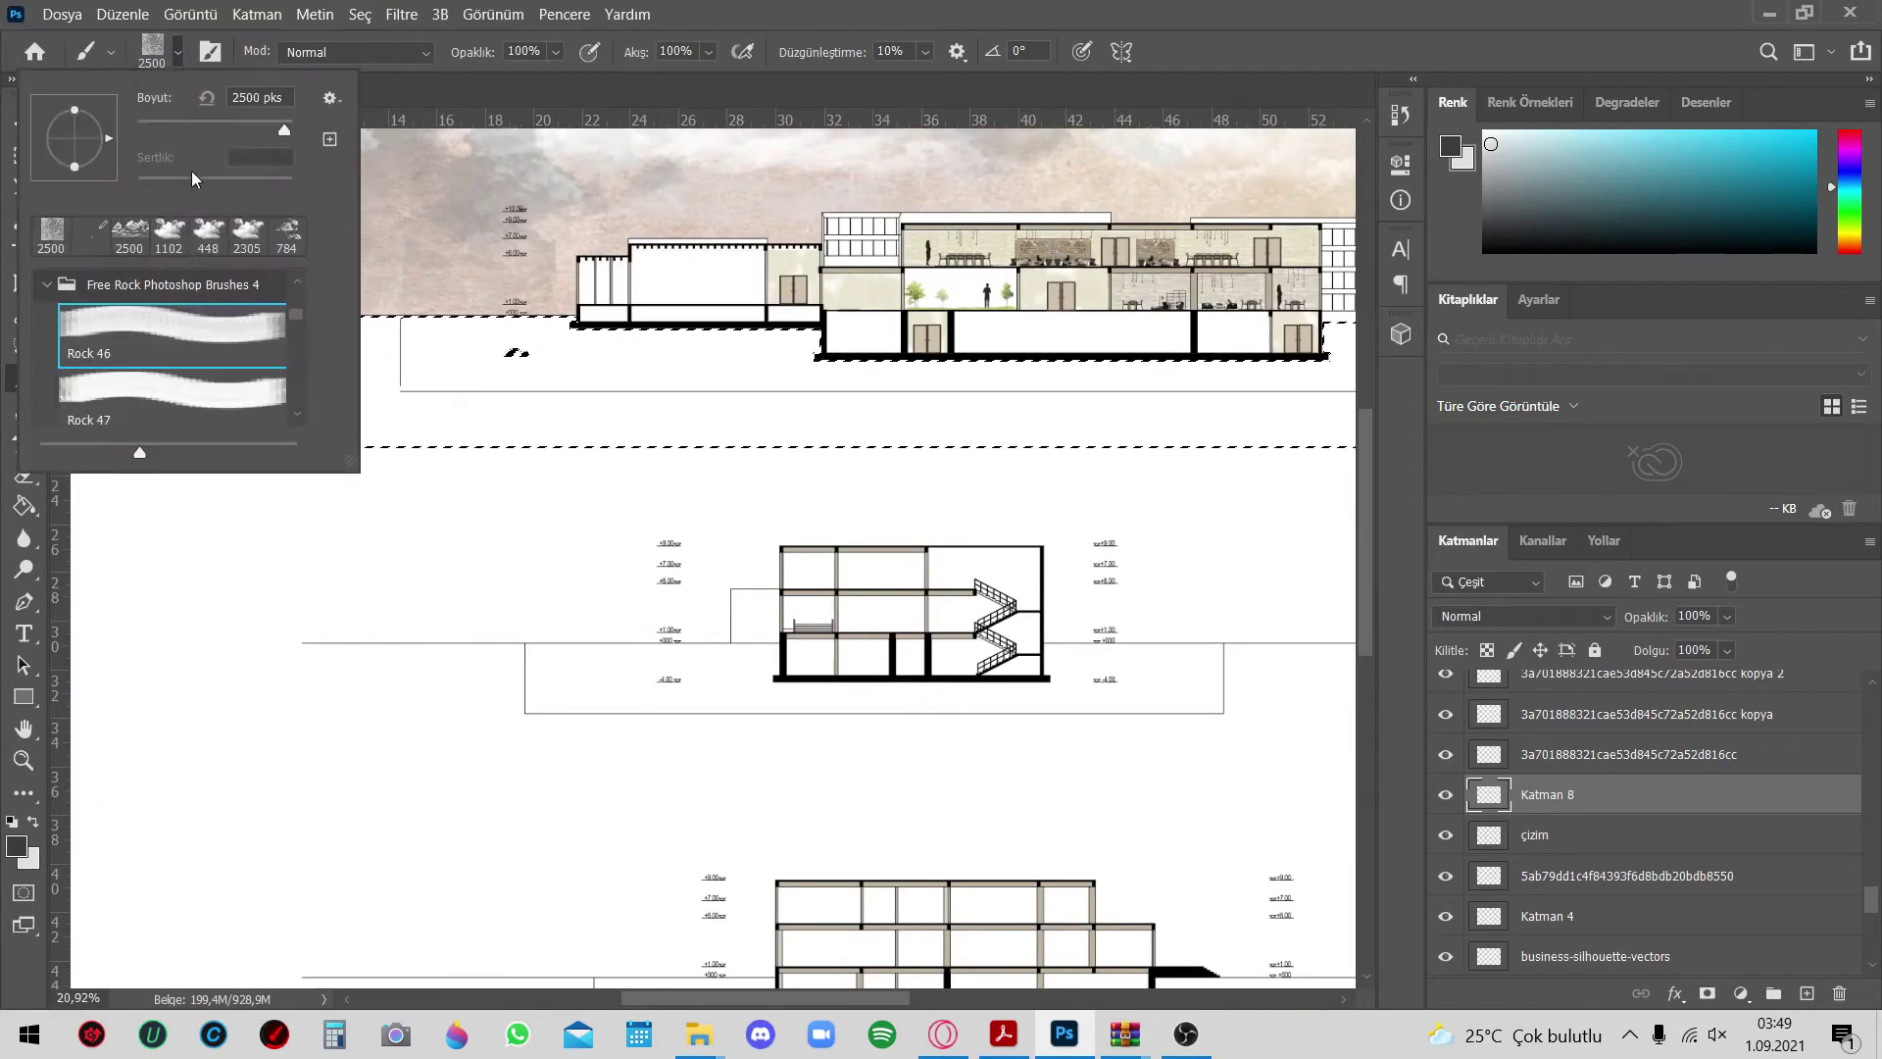
click(428, 461)
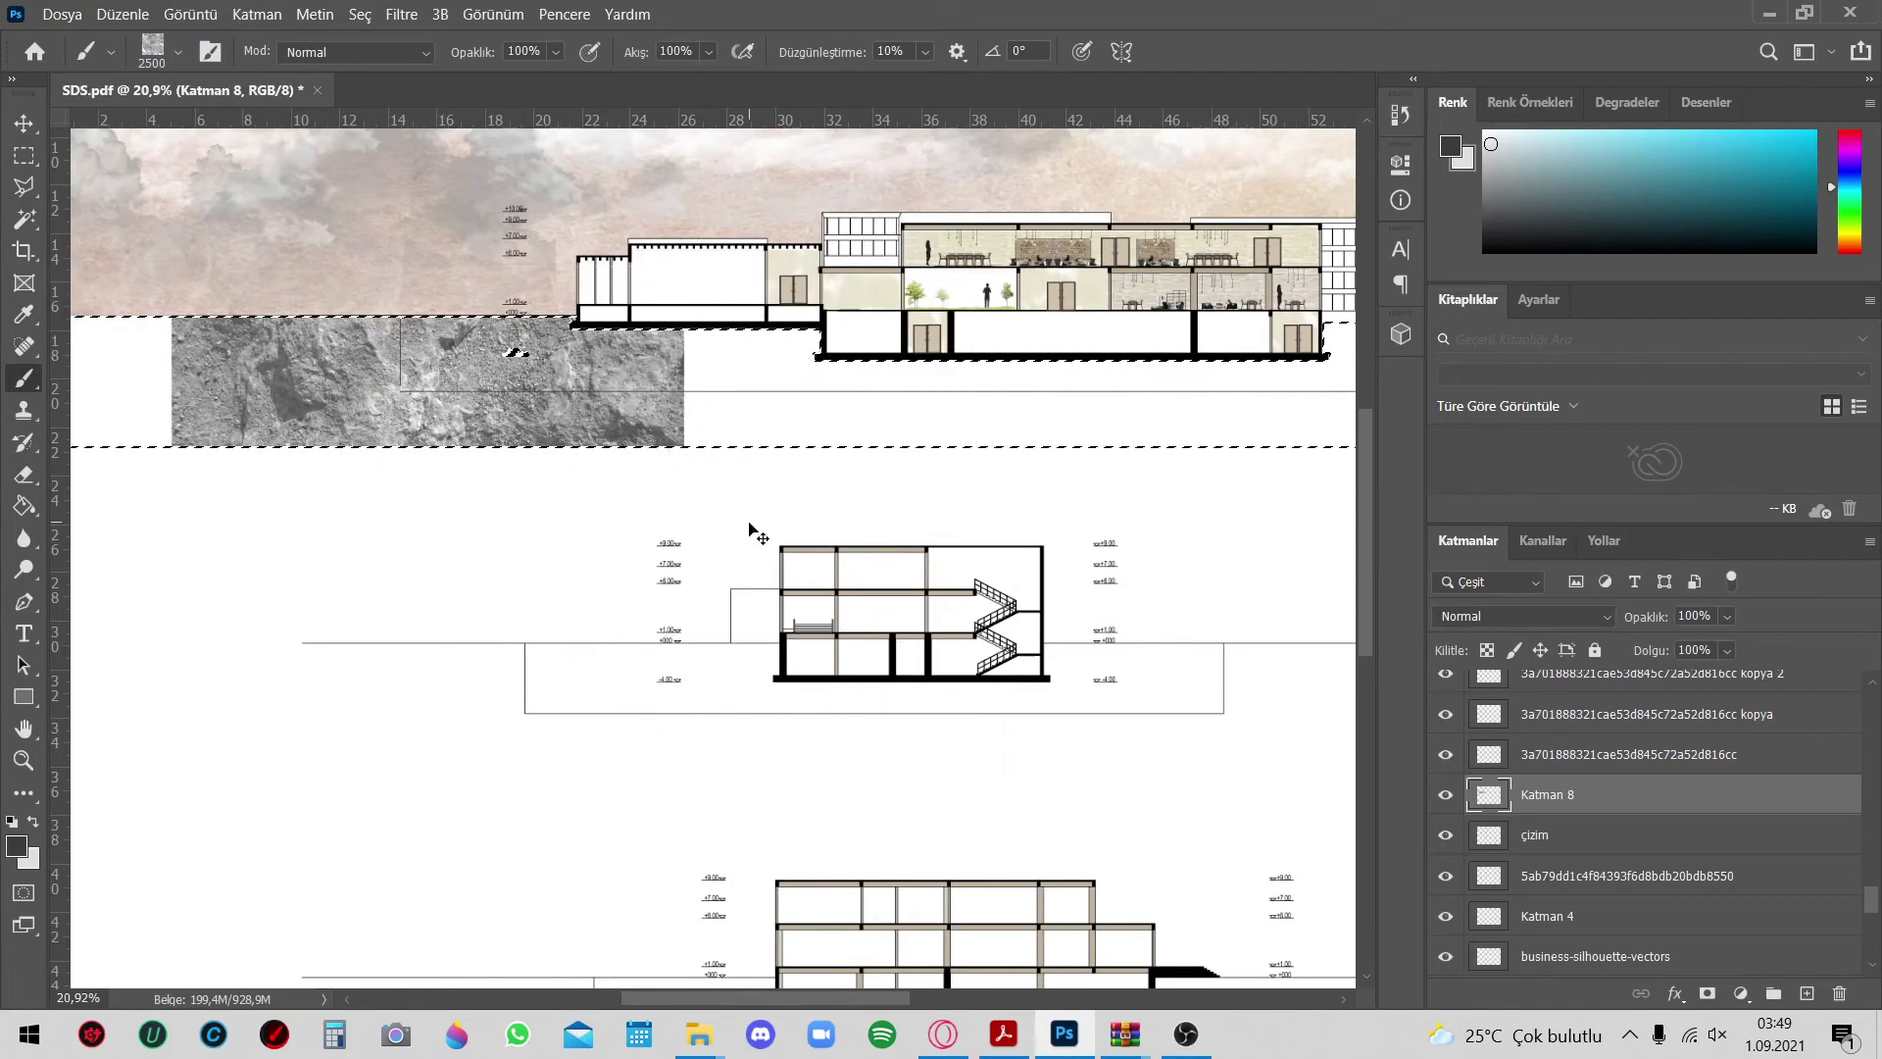
key(ctrl+z)
click(178, 51)
scroll(122, 362, down, 4)
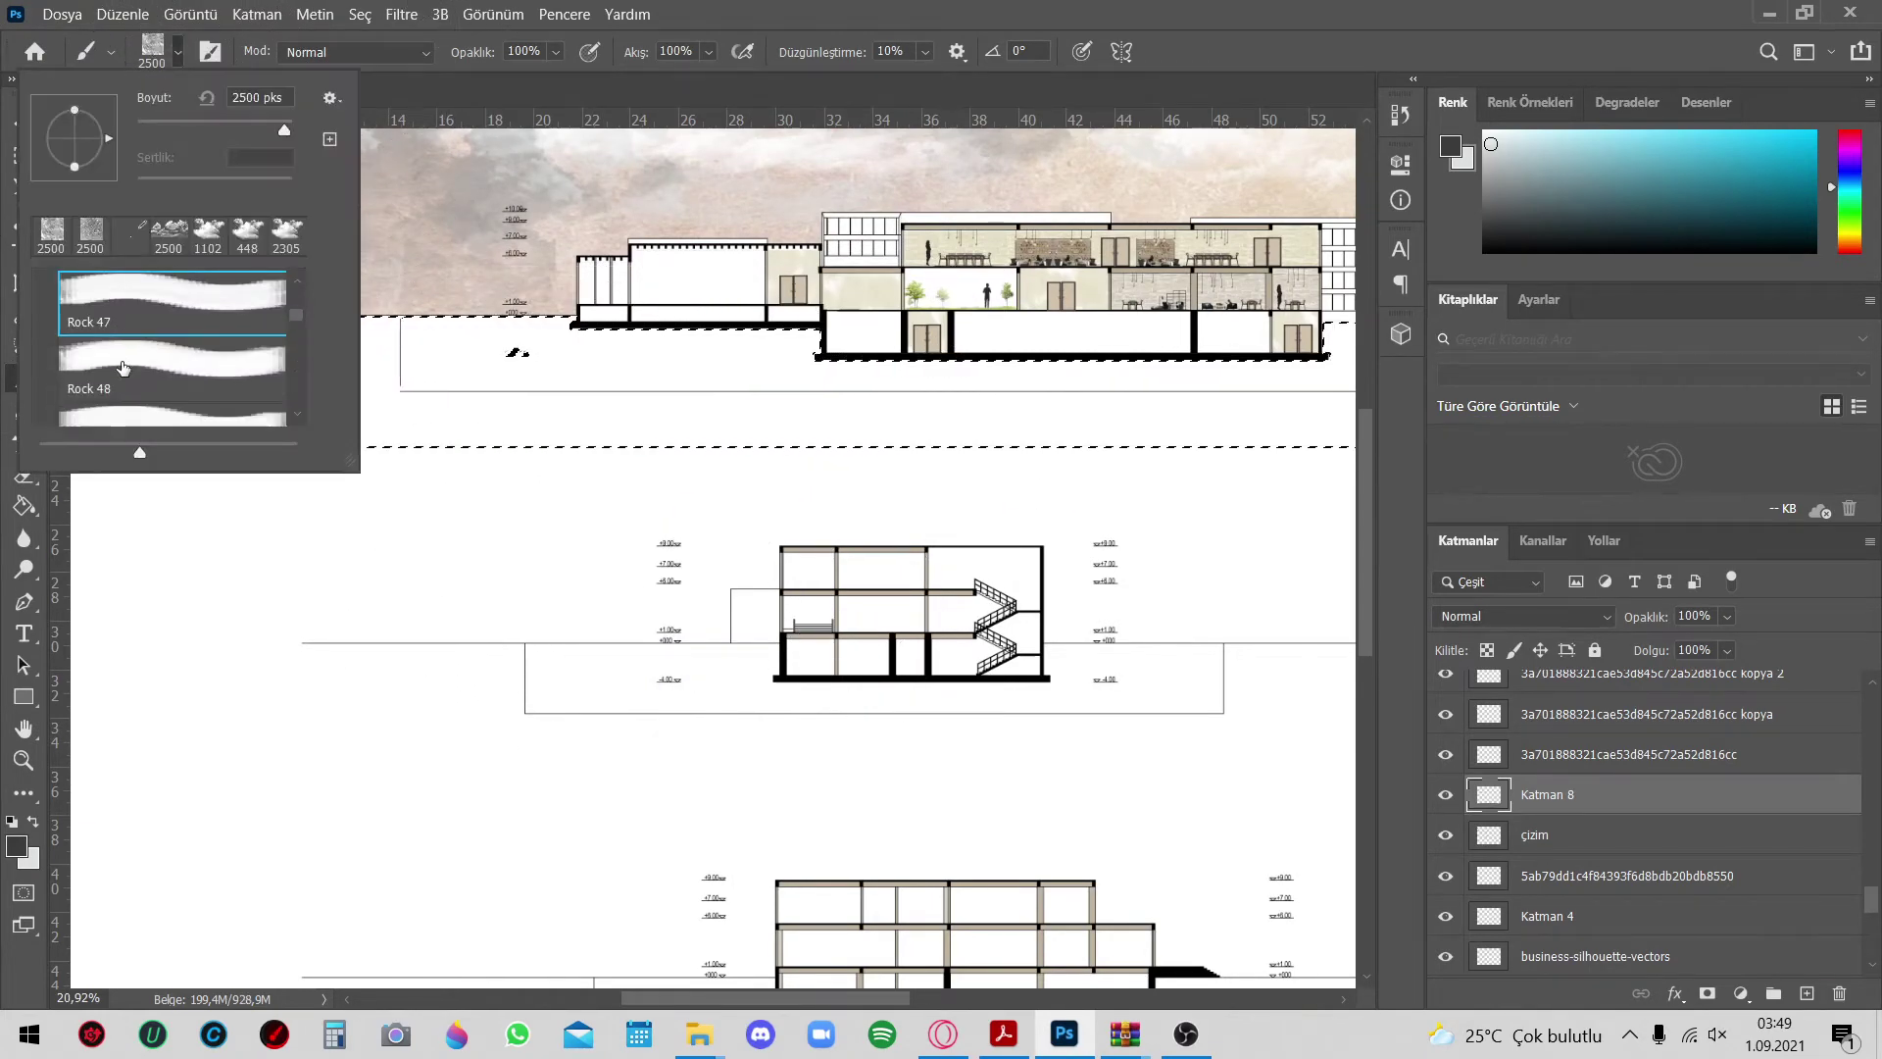
scroll(122, 370, down, 1)
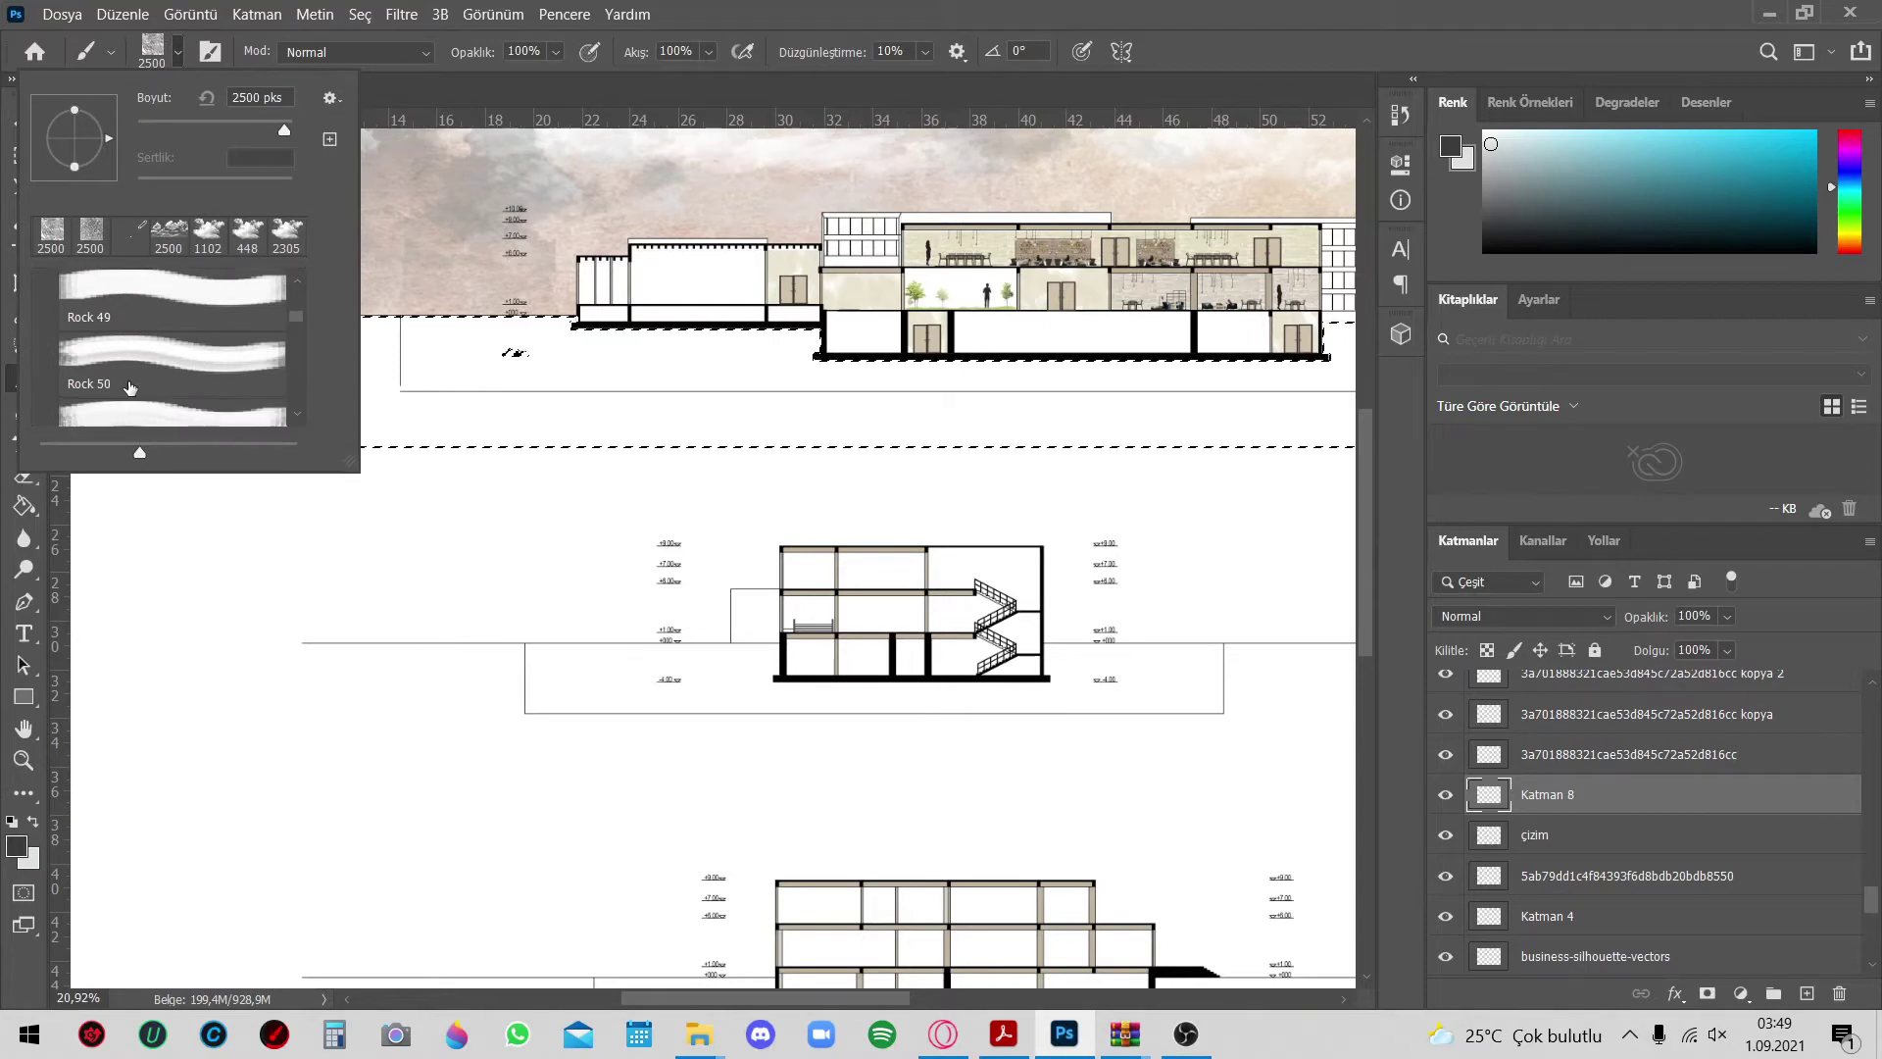
click(154, 410)
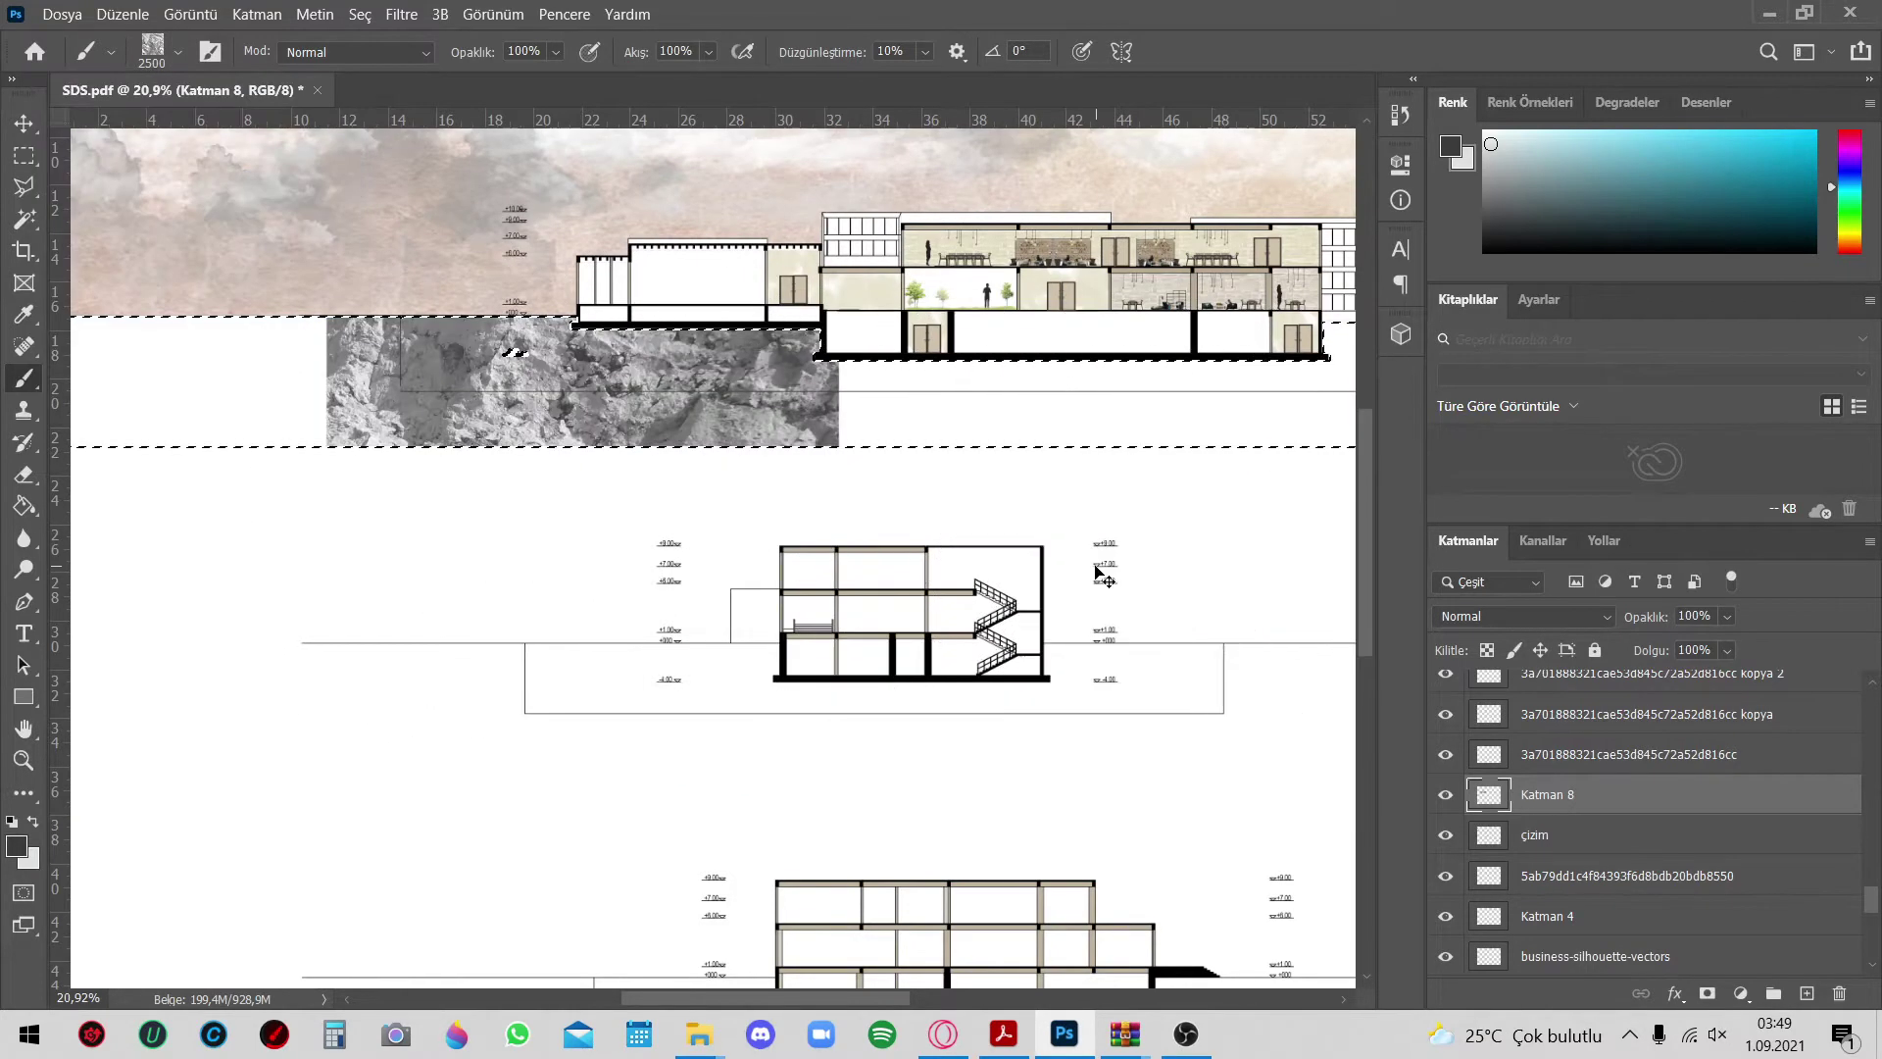
scroll(1095, 566, down, 1)
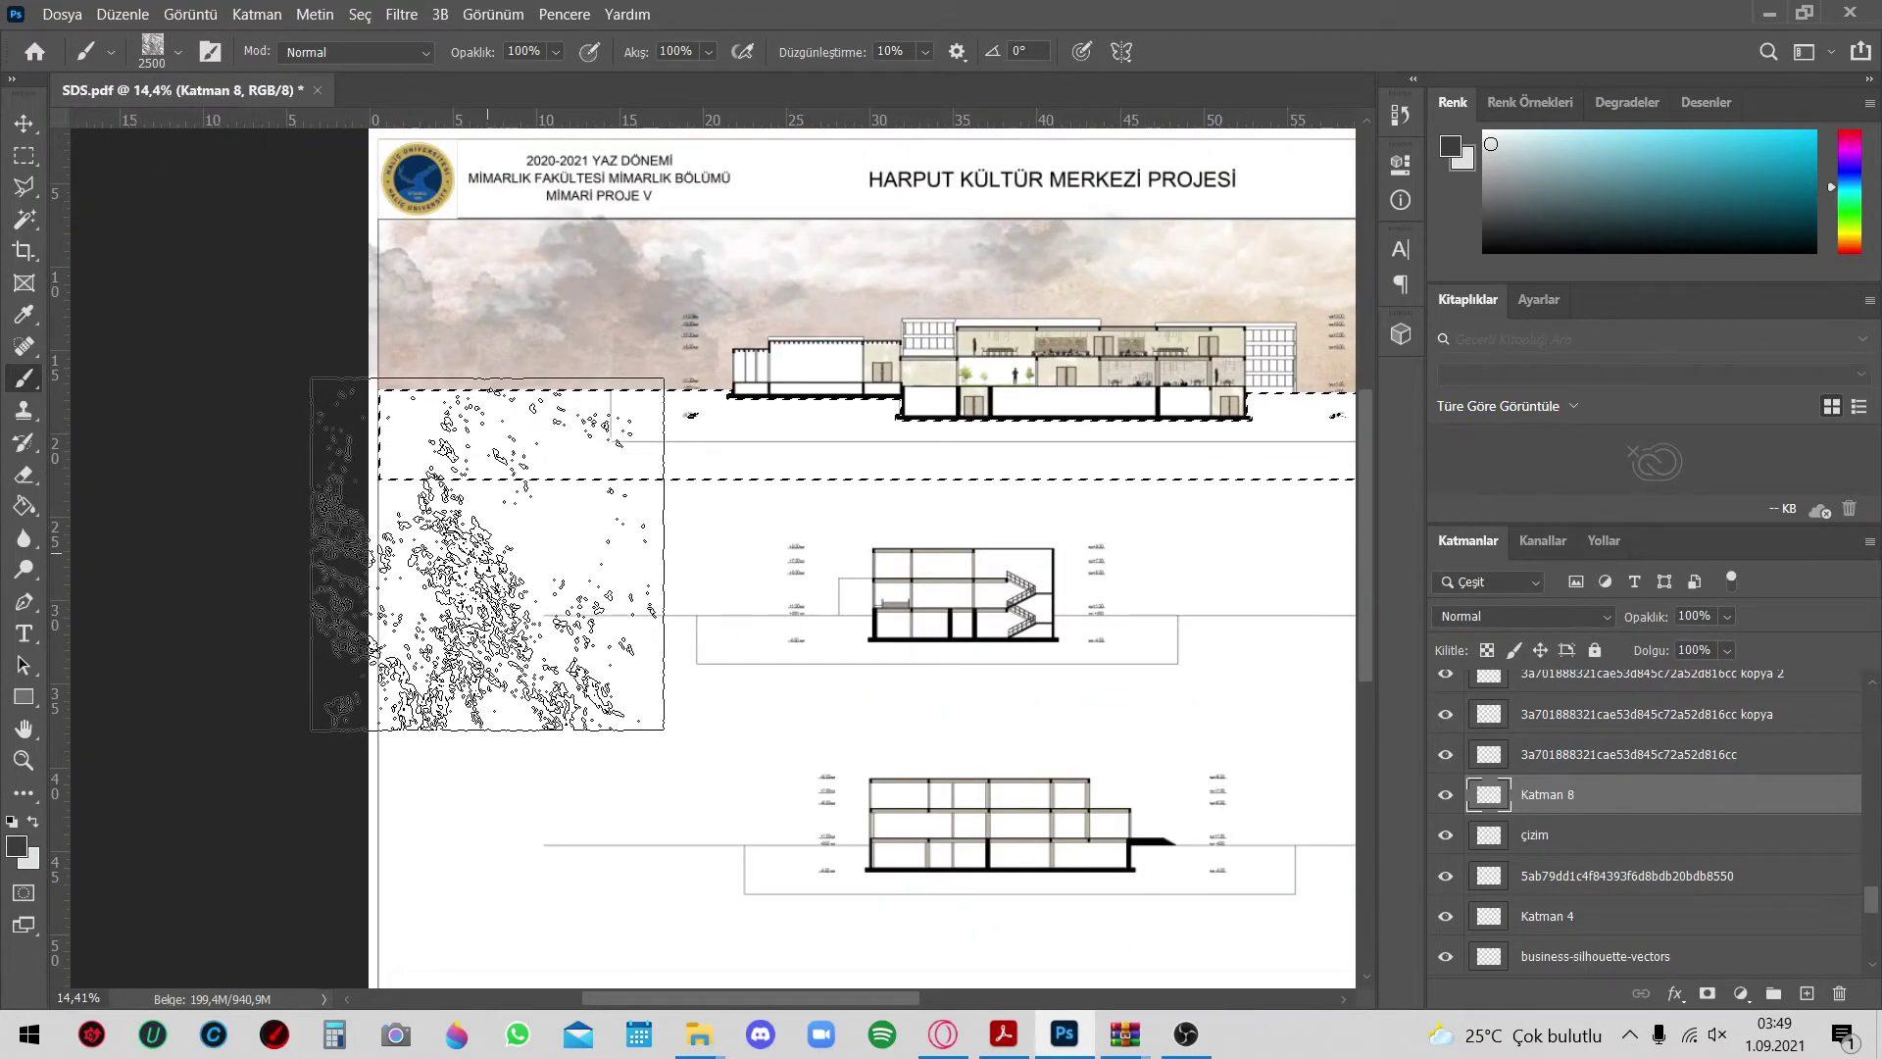
click(510, 568)
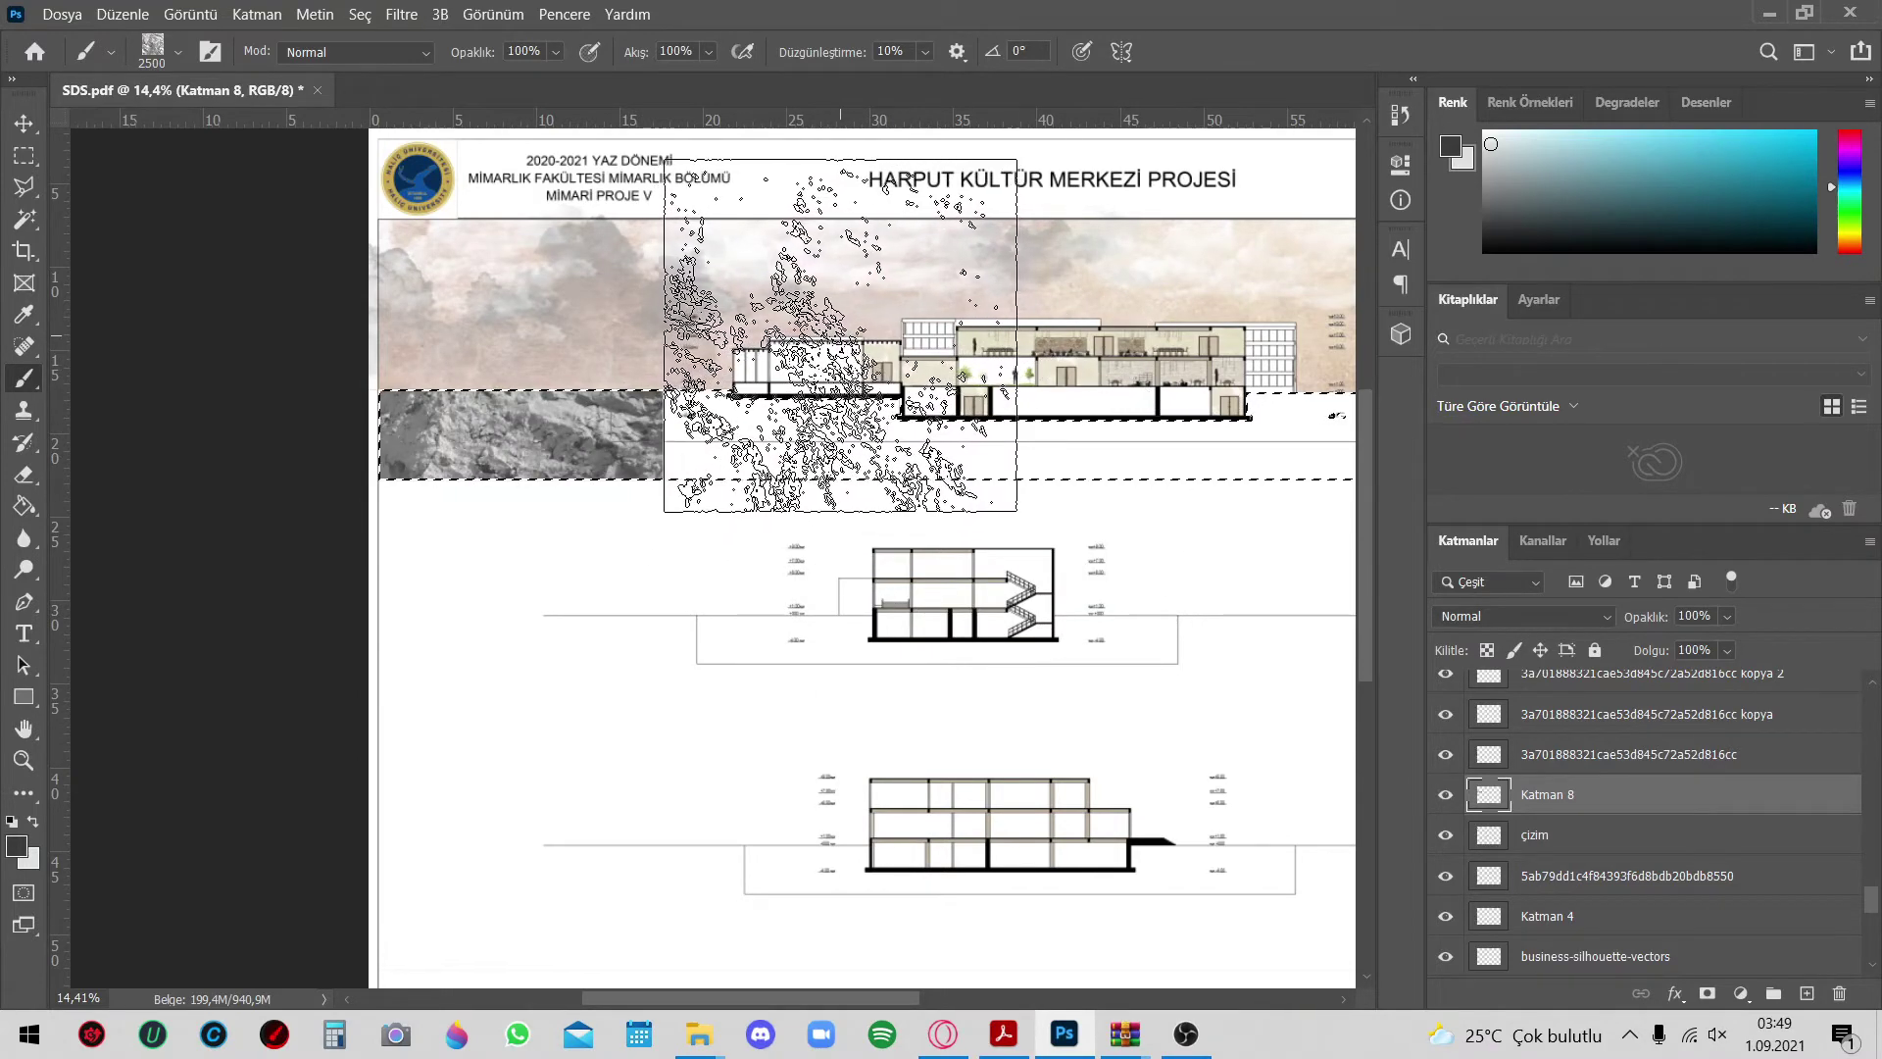
Extend the rock texture to the strip's right end, then make the çizim layer active
click(838, 335)
scroll(797, 442, down, 1)
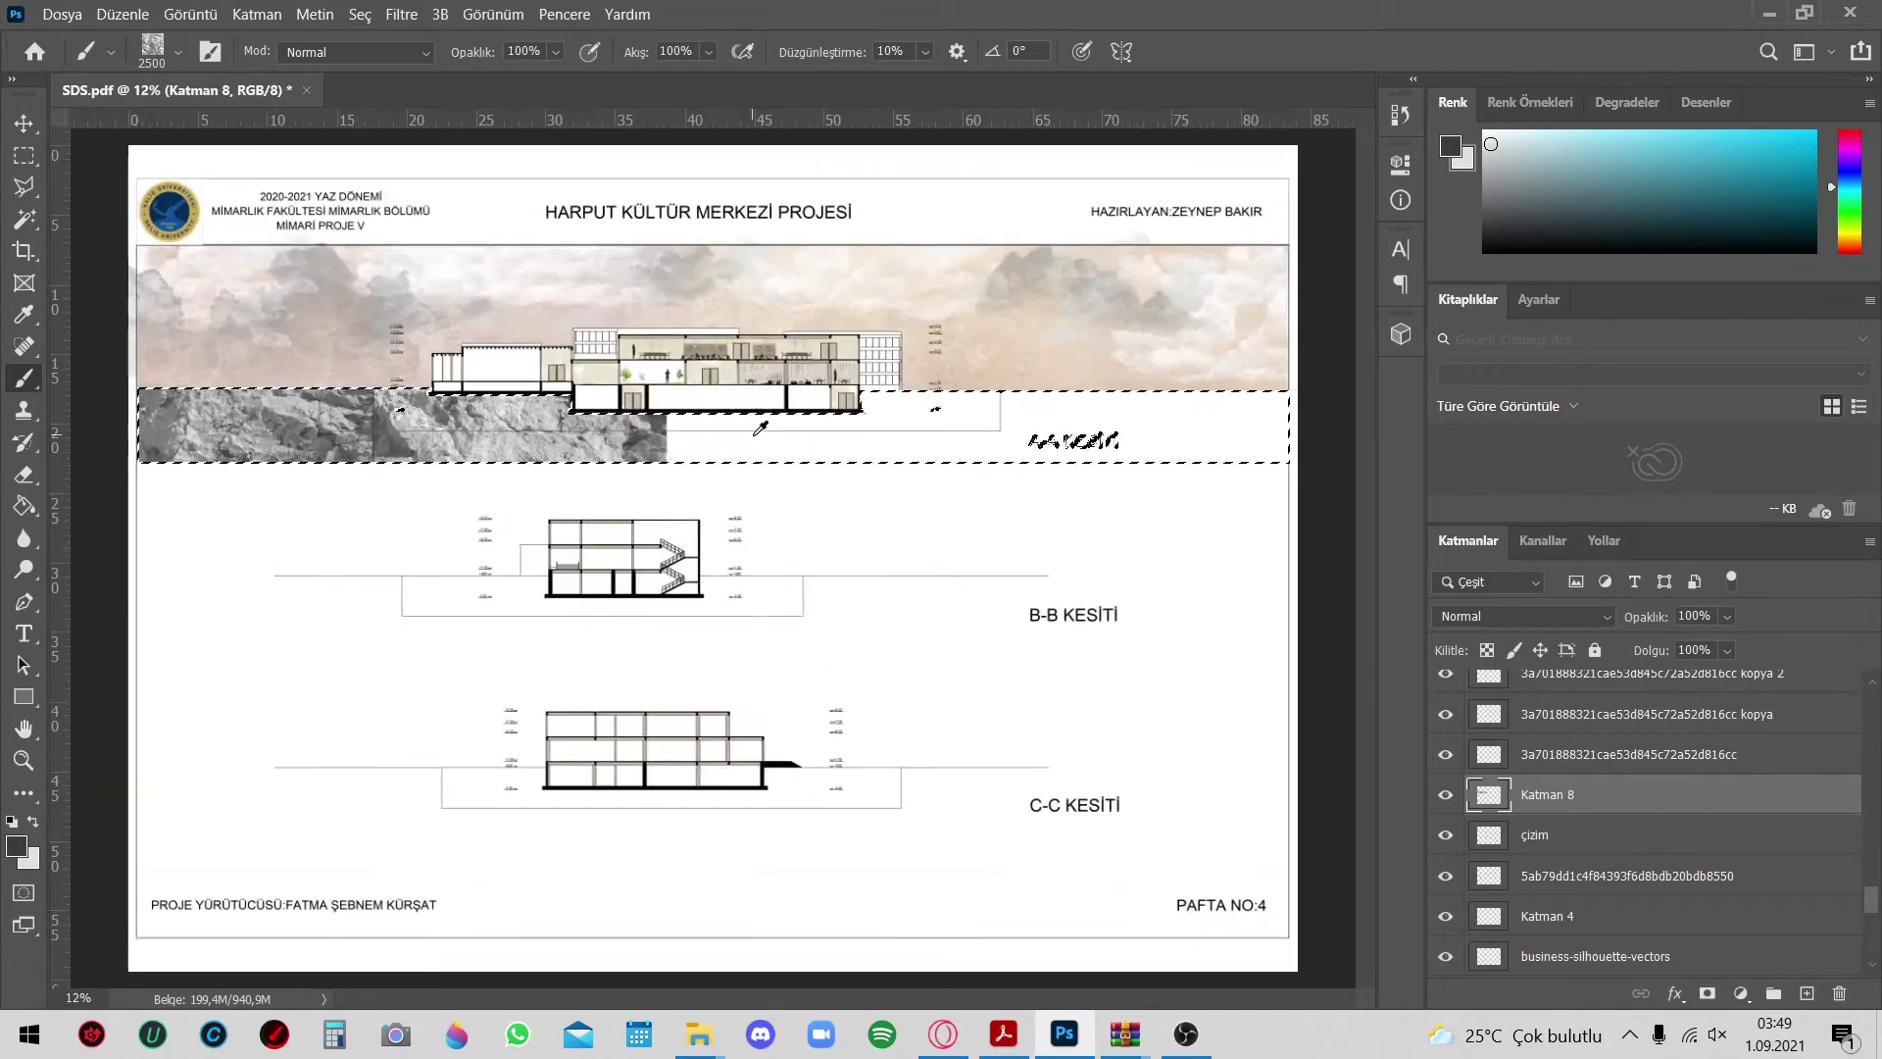
mouse_move(811, 440)
mouse_down()
mouse_move(1101, 317)
mouse_move(1127, 373)
mouse_up()
scroll(711, 558, down, 1)
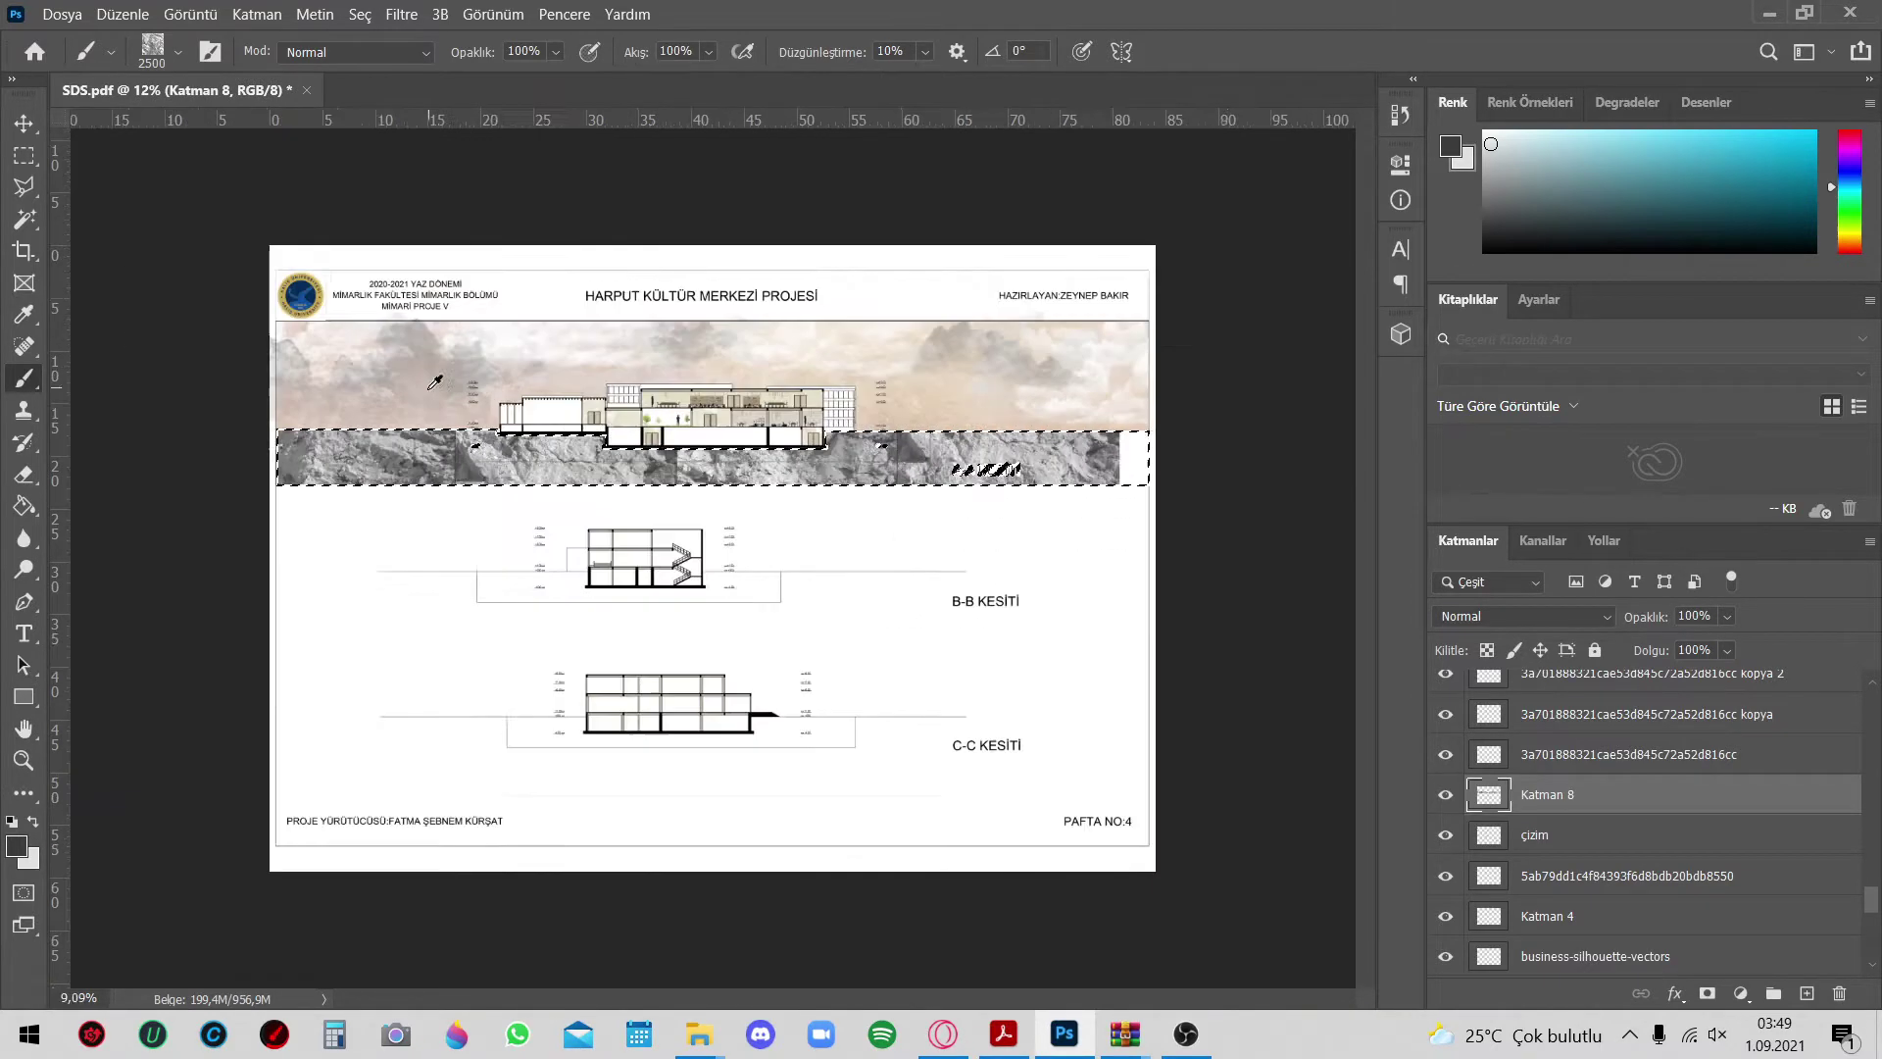
scroll(542, 480, up, 1)
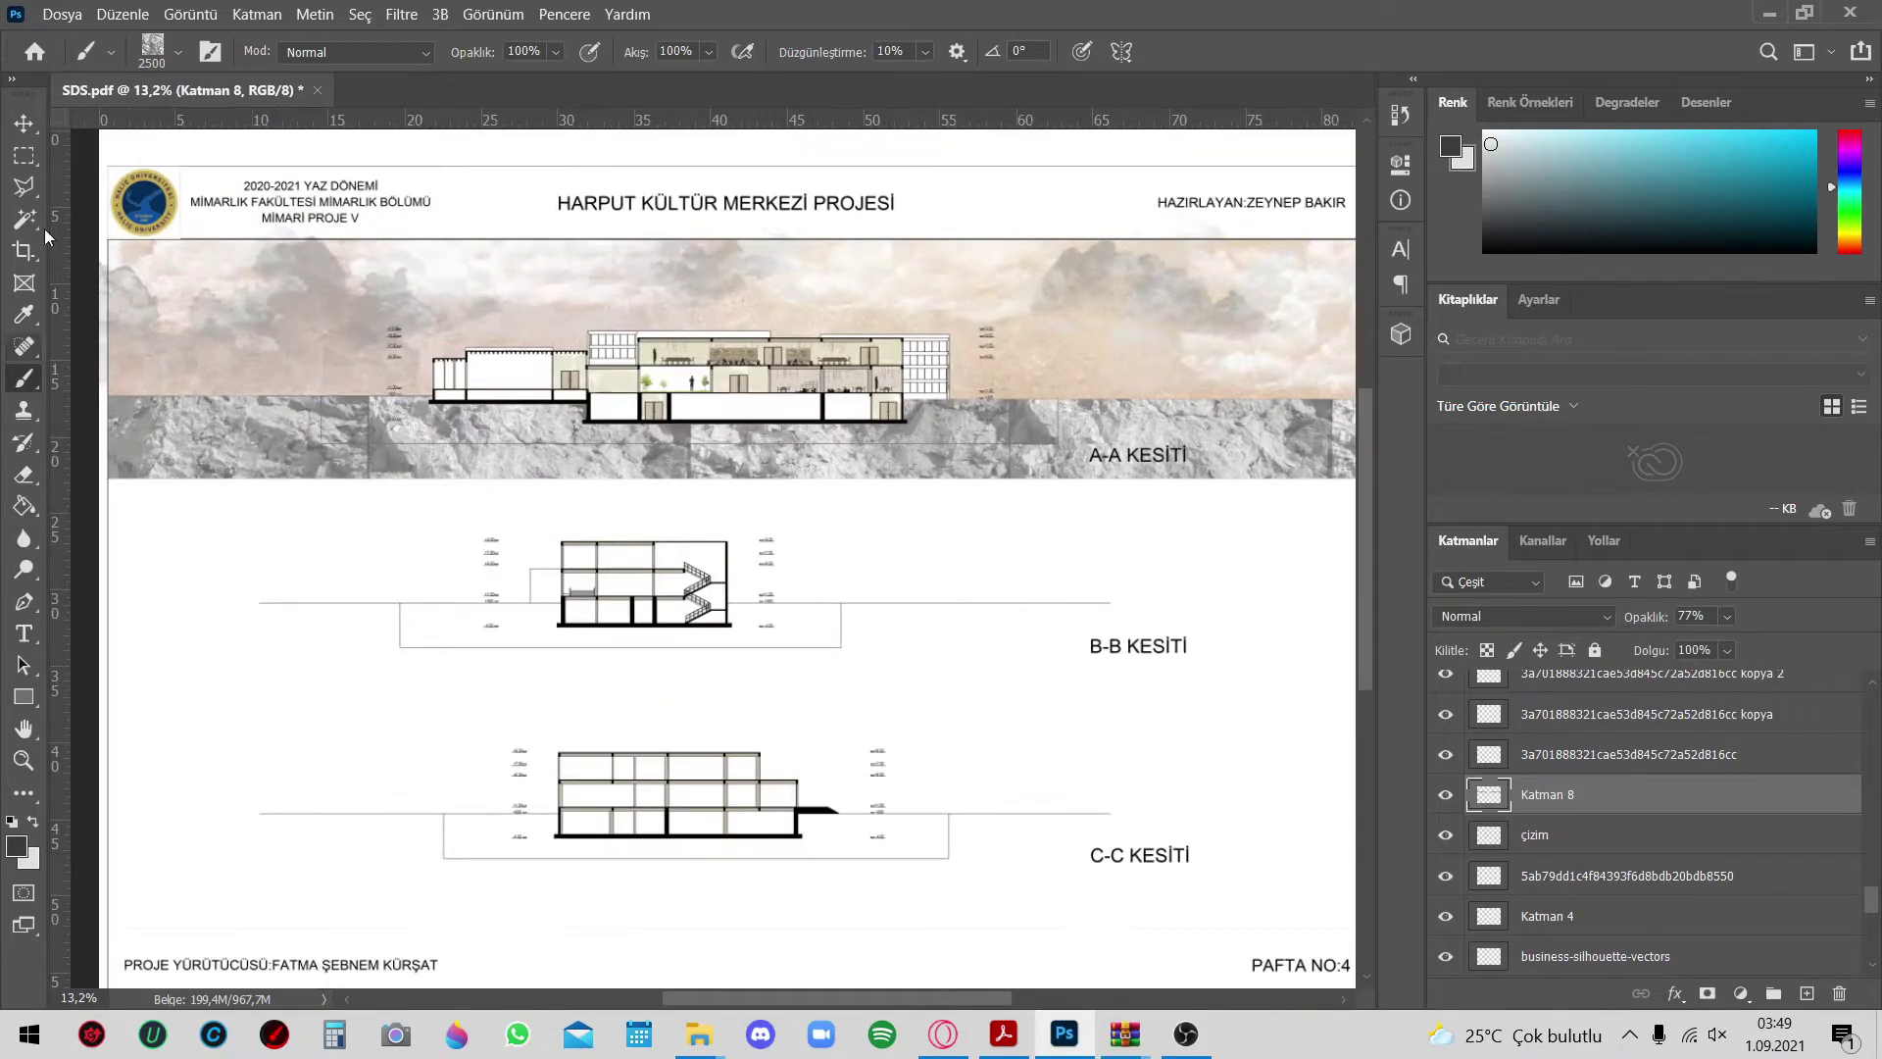
key(v)
scroll(294, 472, up, 2)
click(250, 261)
Set up the Eraser with the 2500-size cloud brush preset
key(e)
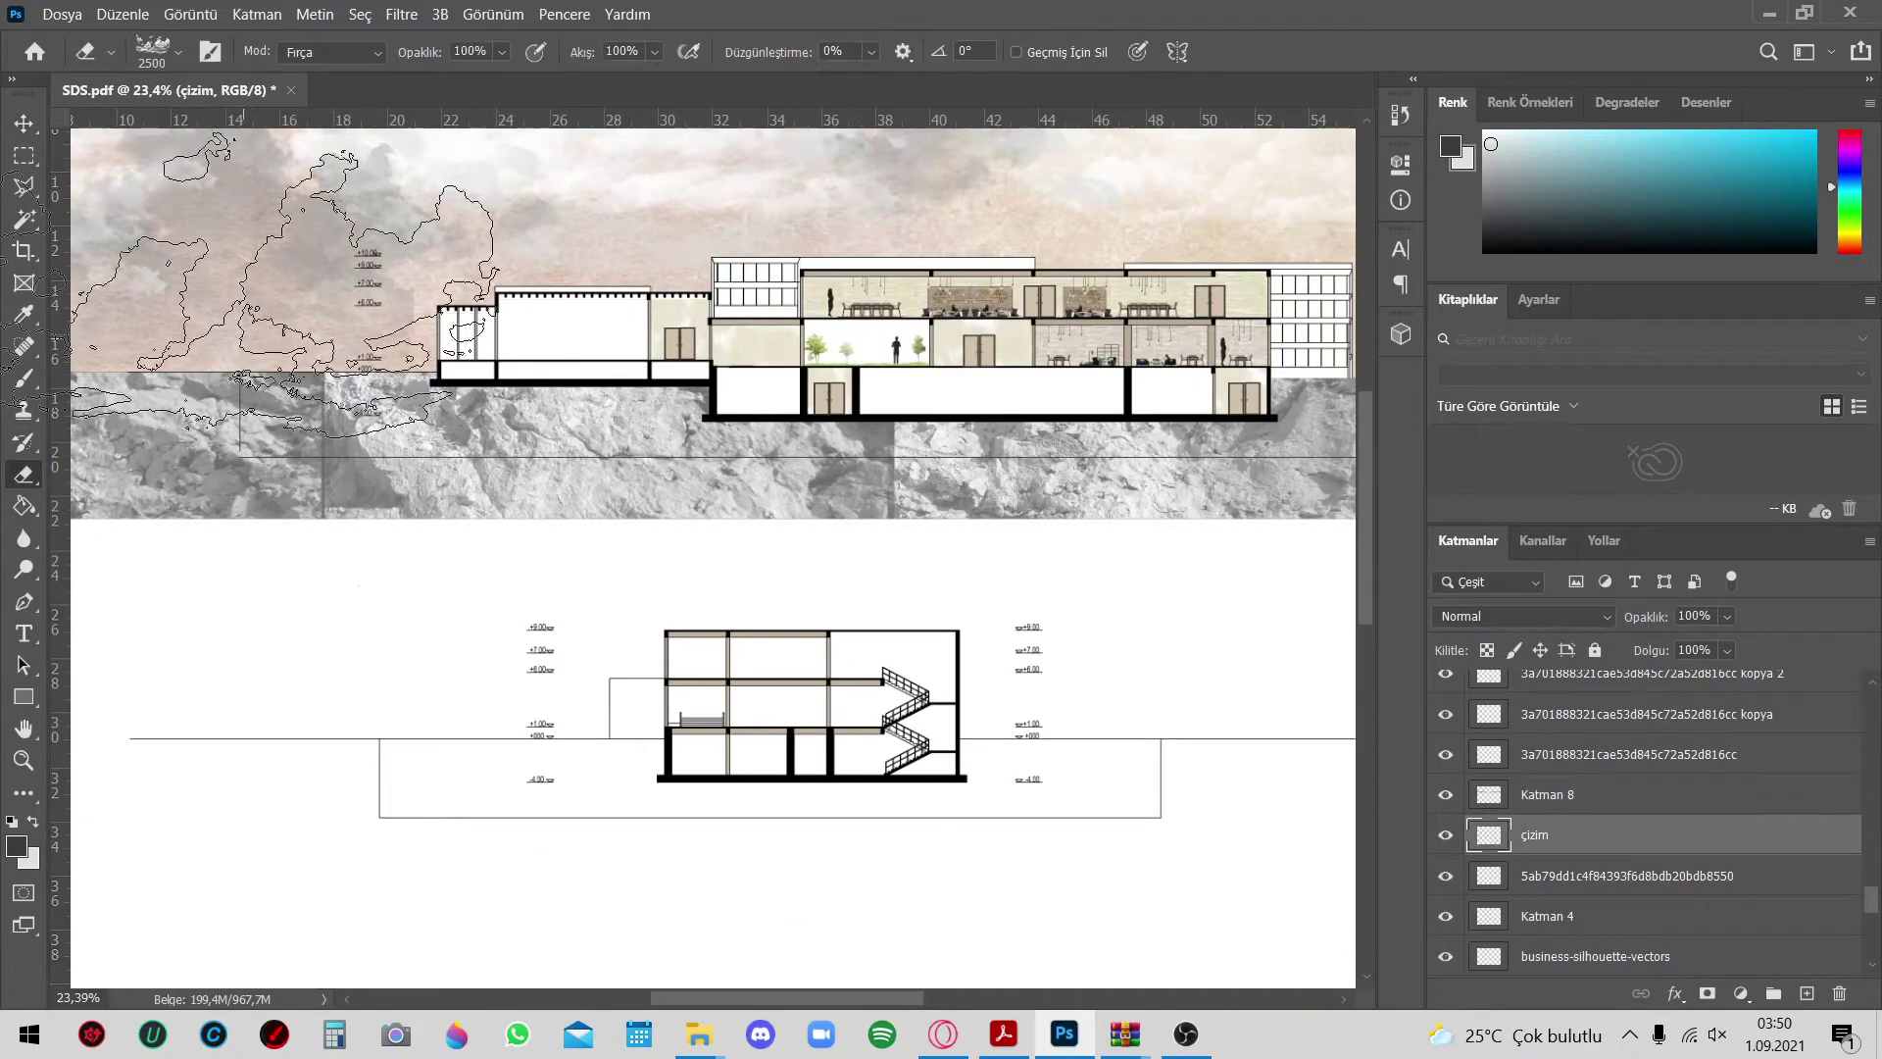
click(177, 52)
scroll(922, 495, down, 1)
key(Escape)
scroll(921, 495, down, 1)
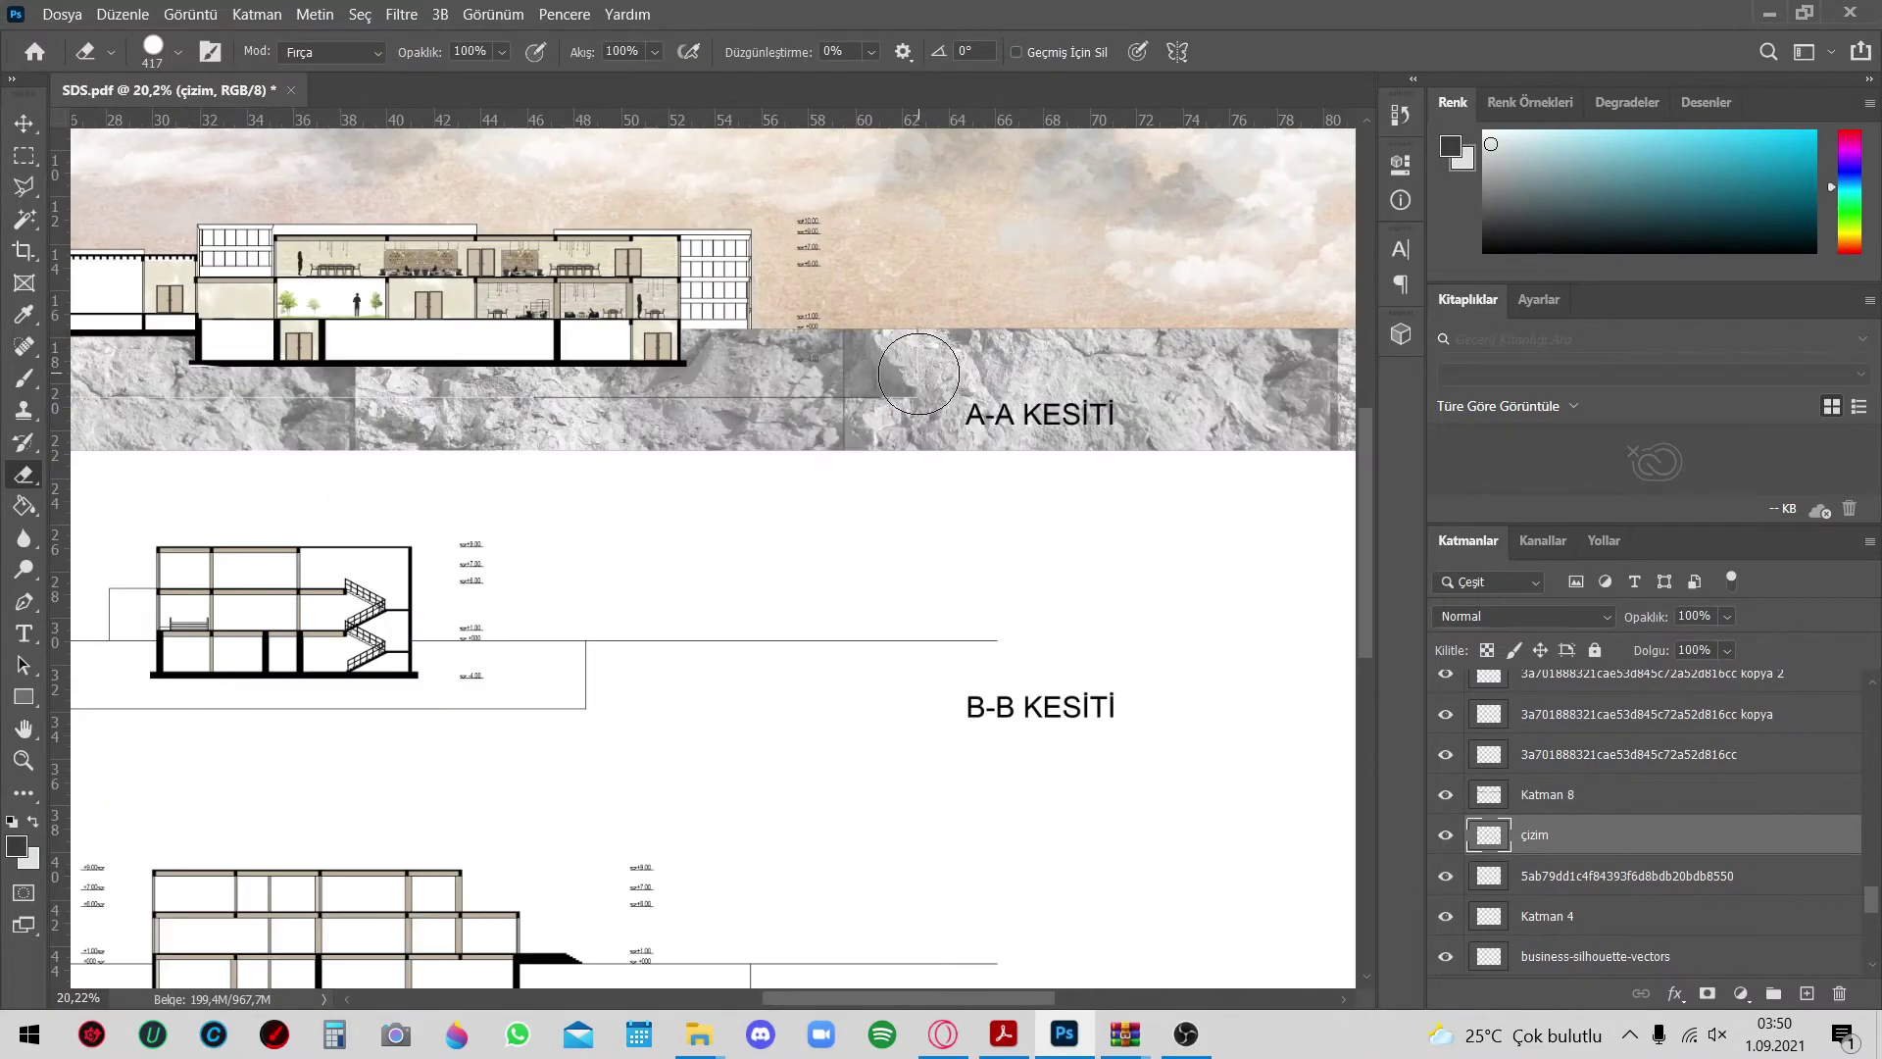
scroll(784, 441, down, 1)
scroll(588, 392, down, 1)
click(178, 52)
click(145, 247)
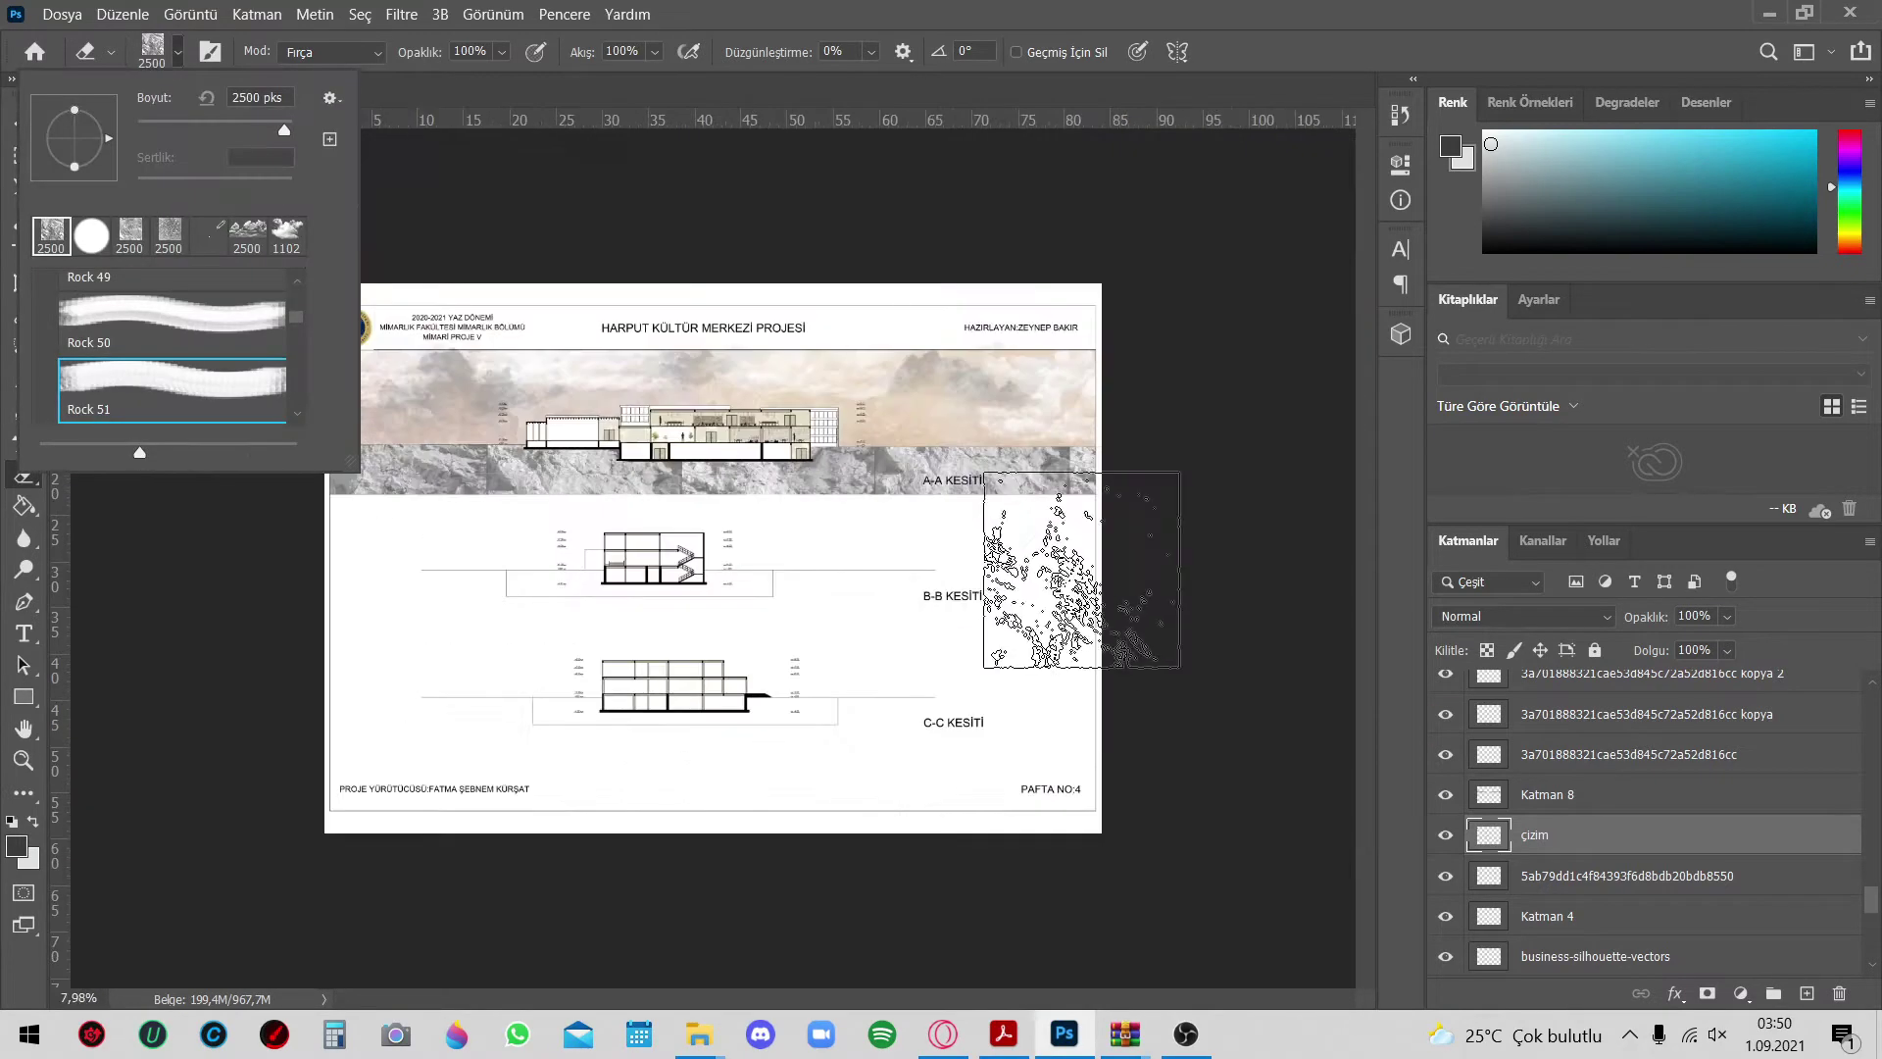
key(Return)
Fade the rock's lower edge on Katman 8 into soft mist using the 1102-size cloud brush
key(alt+bracketright)
scroll(1078, 509, up, 1)
scroll(1018, 534, down, 2)
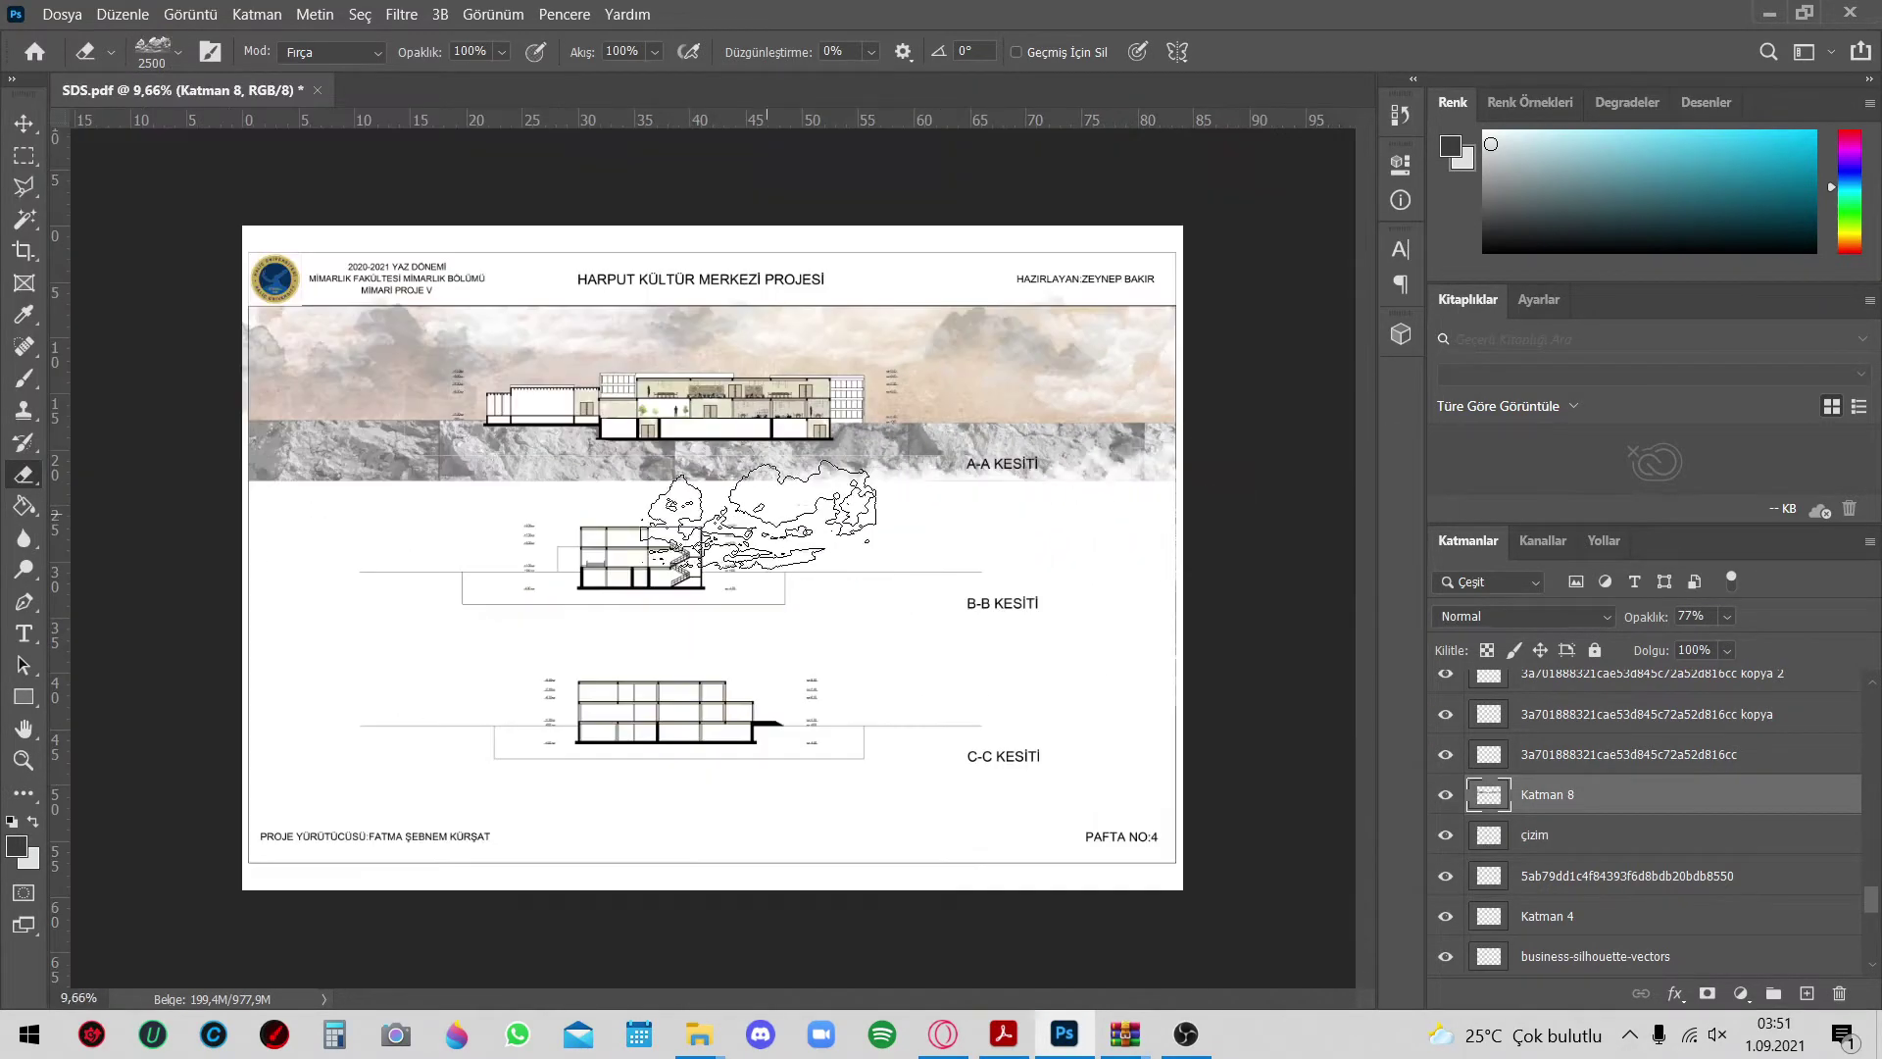
click(178, 52)
double_click(147, 343)
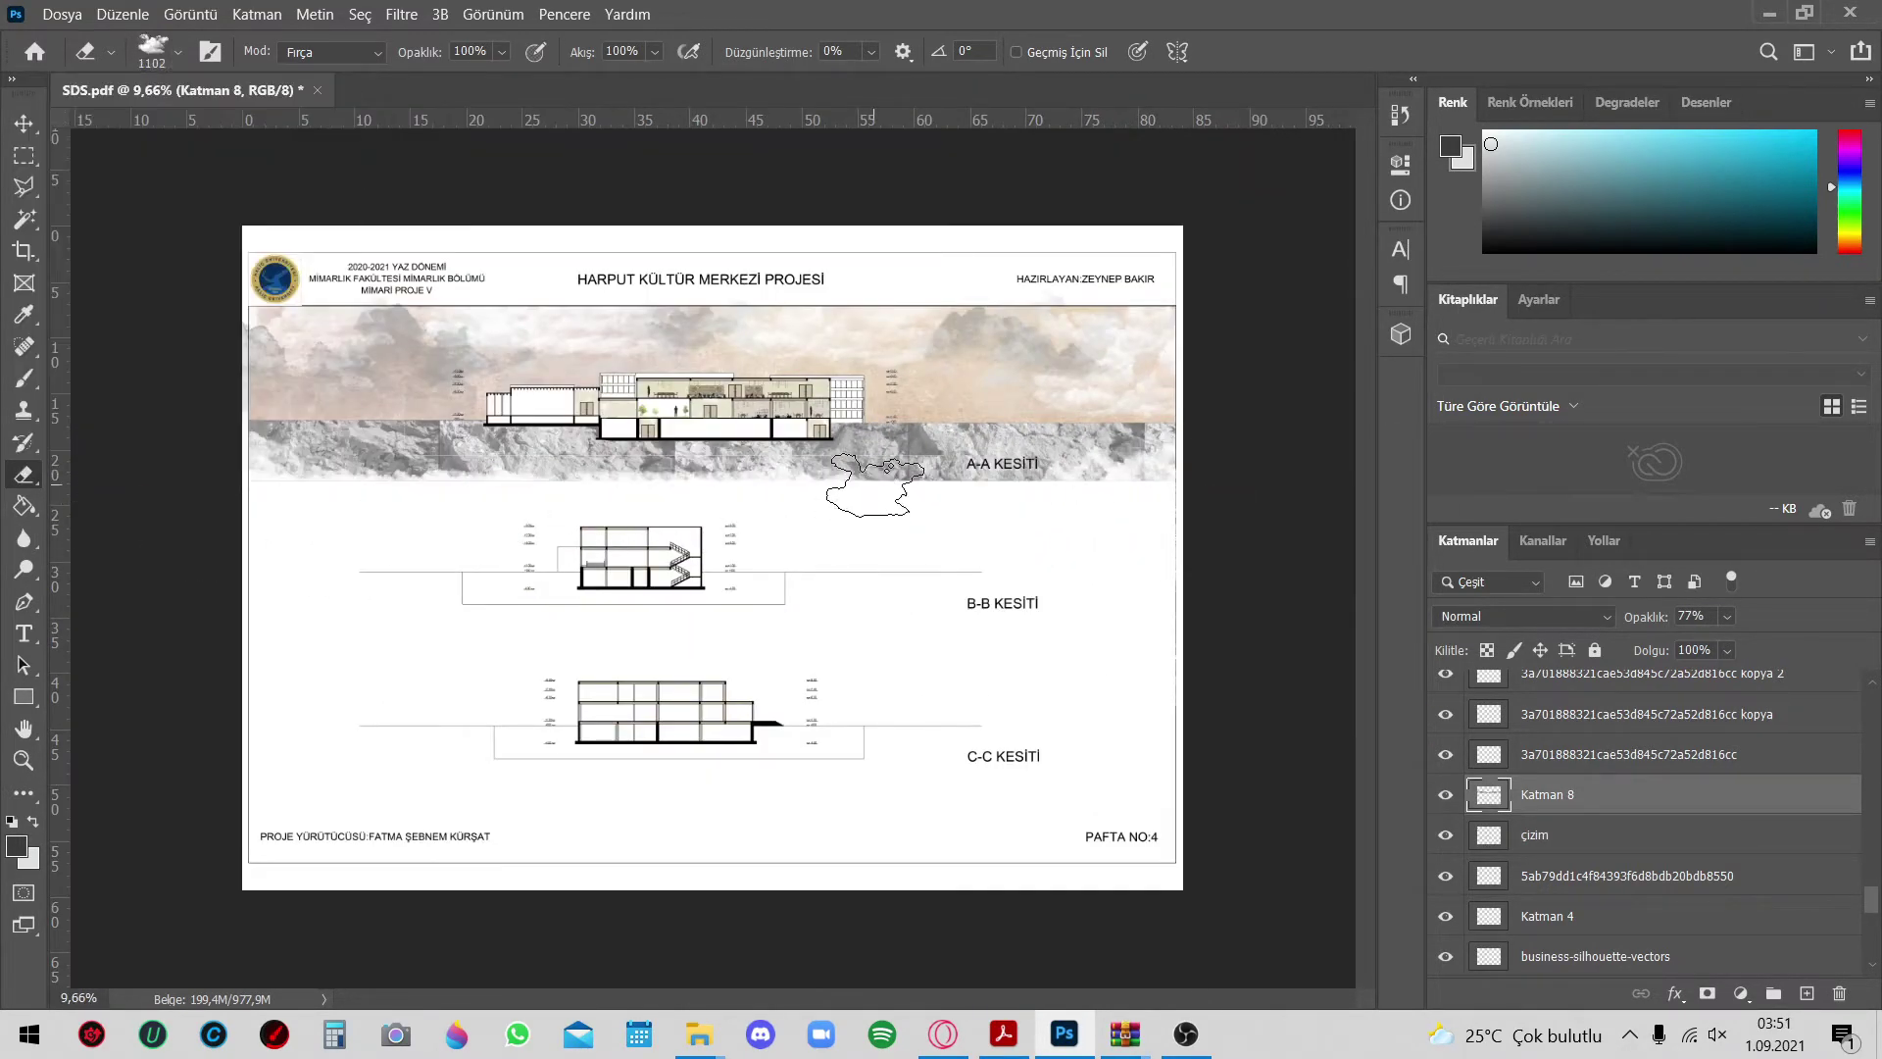
scroll(294, 392, up, 2)
scroll(98, 284, up, 4)
Sample a tan colour and create the new empty layer Katman 9
key(alt+bracketleft)
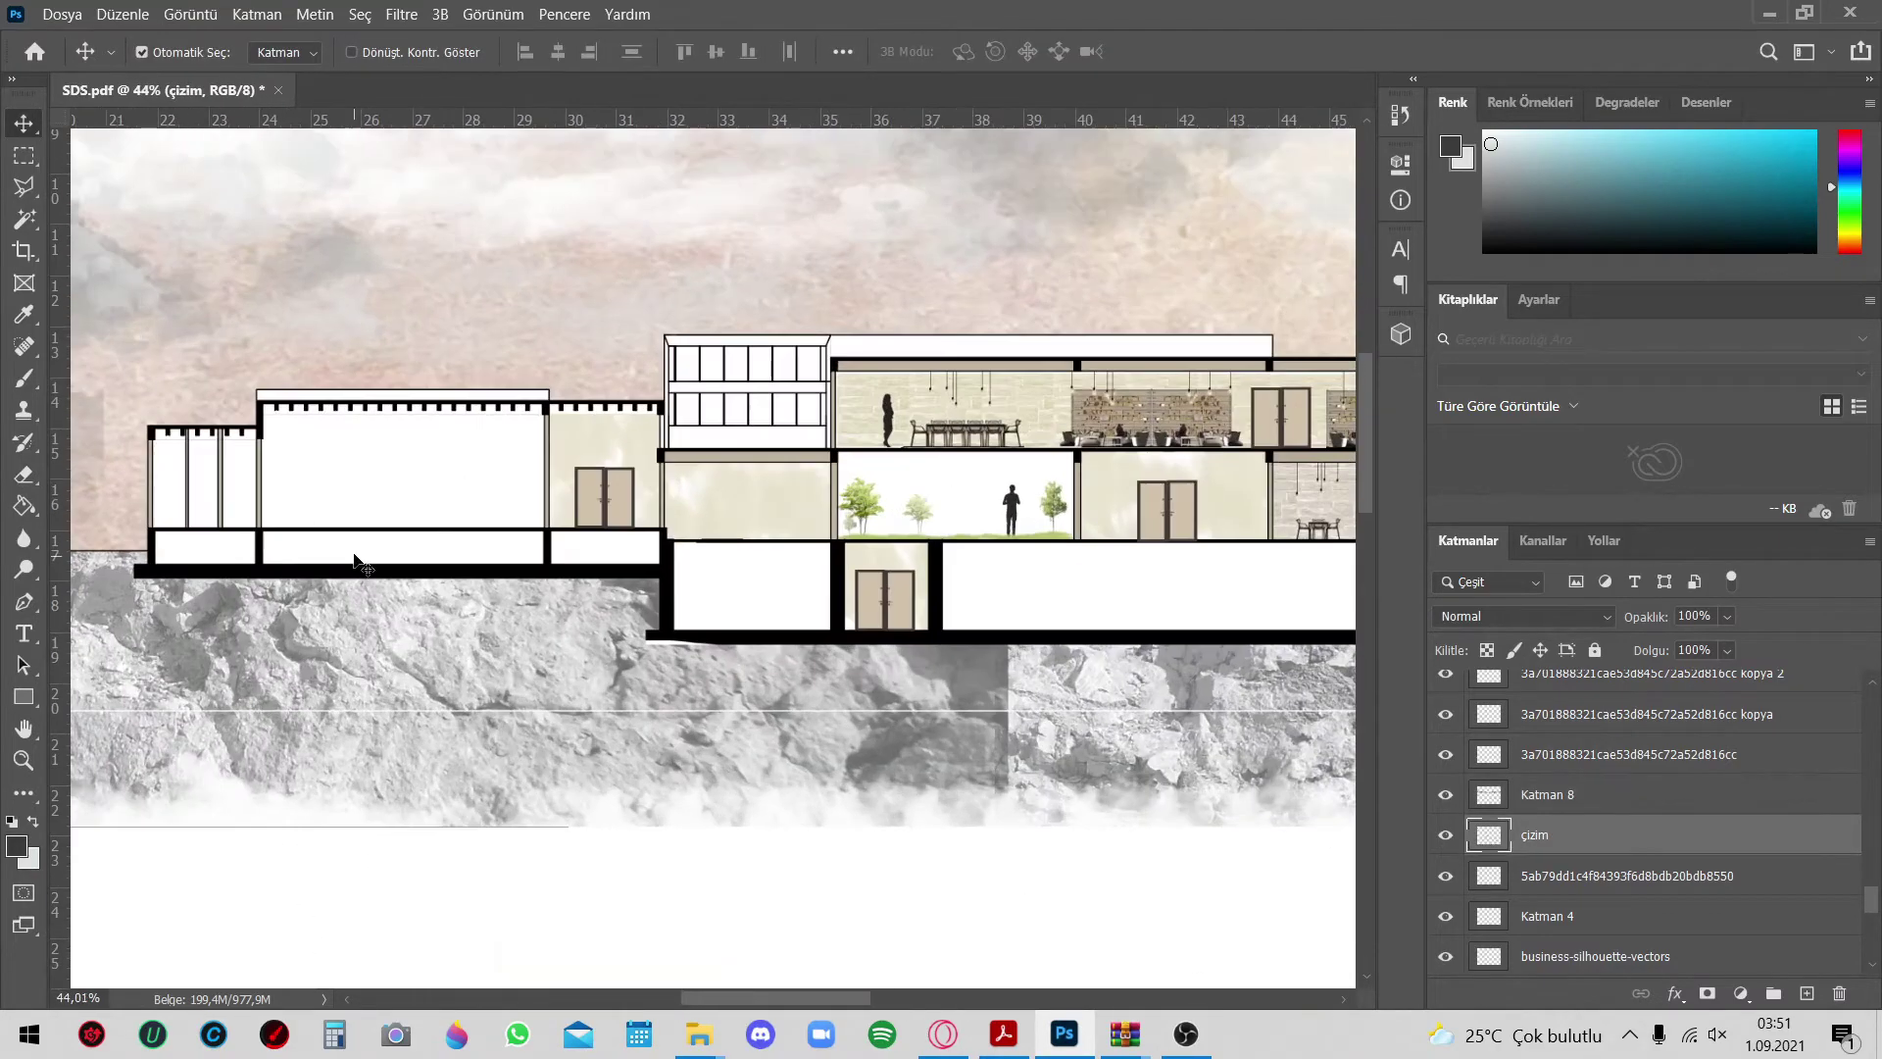
key(w)
click(16, 845)
click(468, 468)
key(Return)
key(ctrl+shift+alt+n)
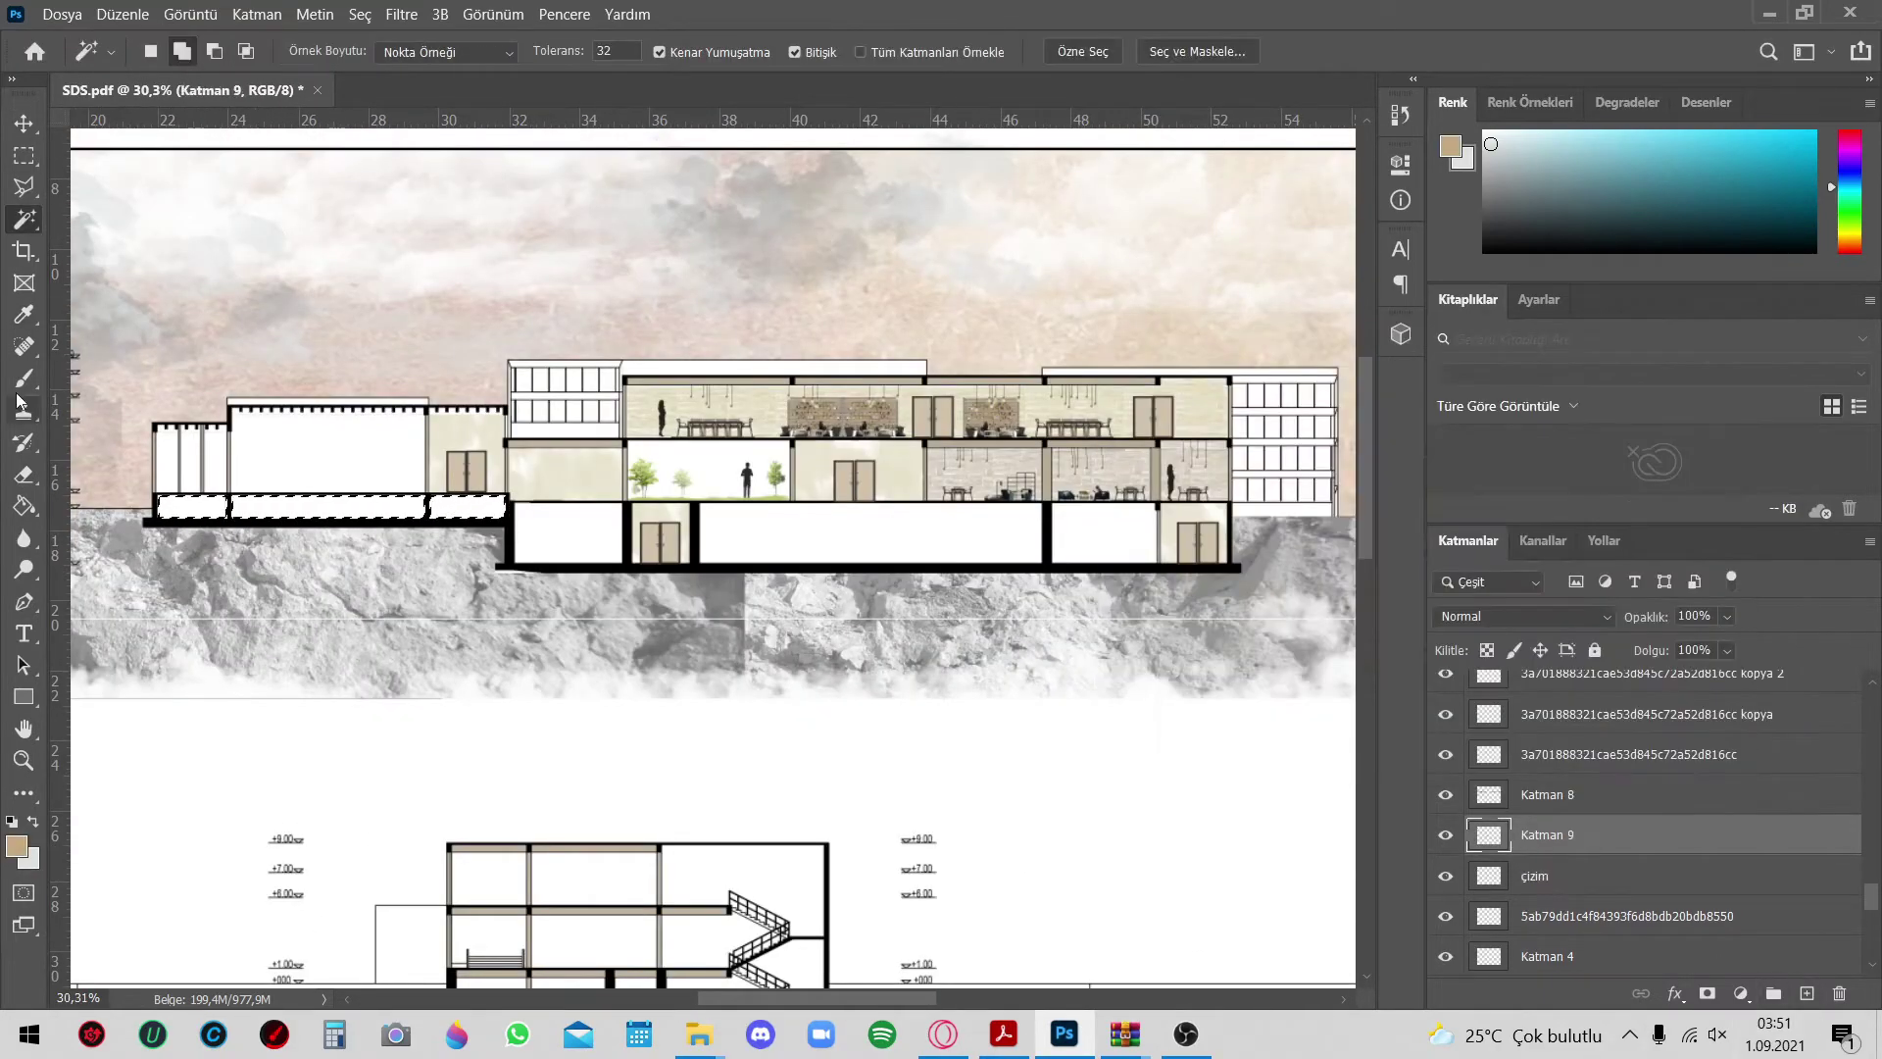
Fill the selected floor strip under the left rooms with tan using a round brush setup
key(b)
click(177, 52)
double_click(98, 304)
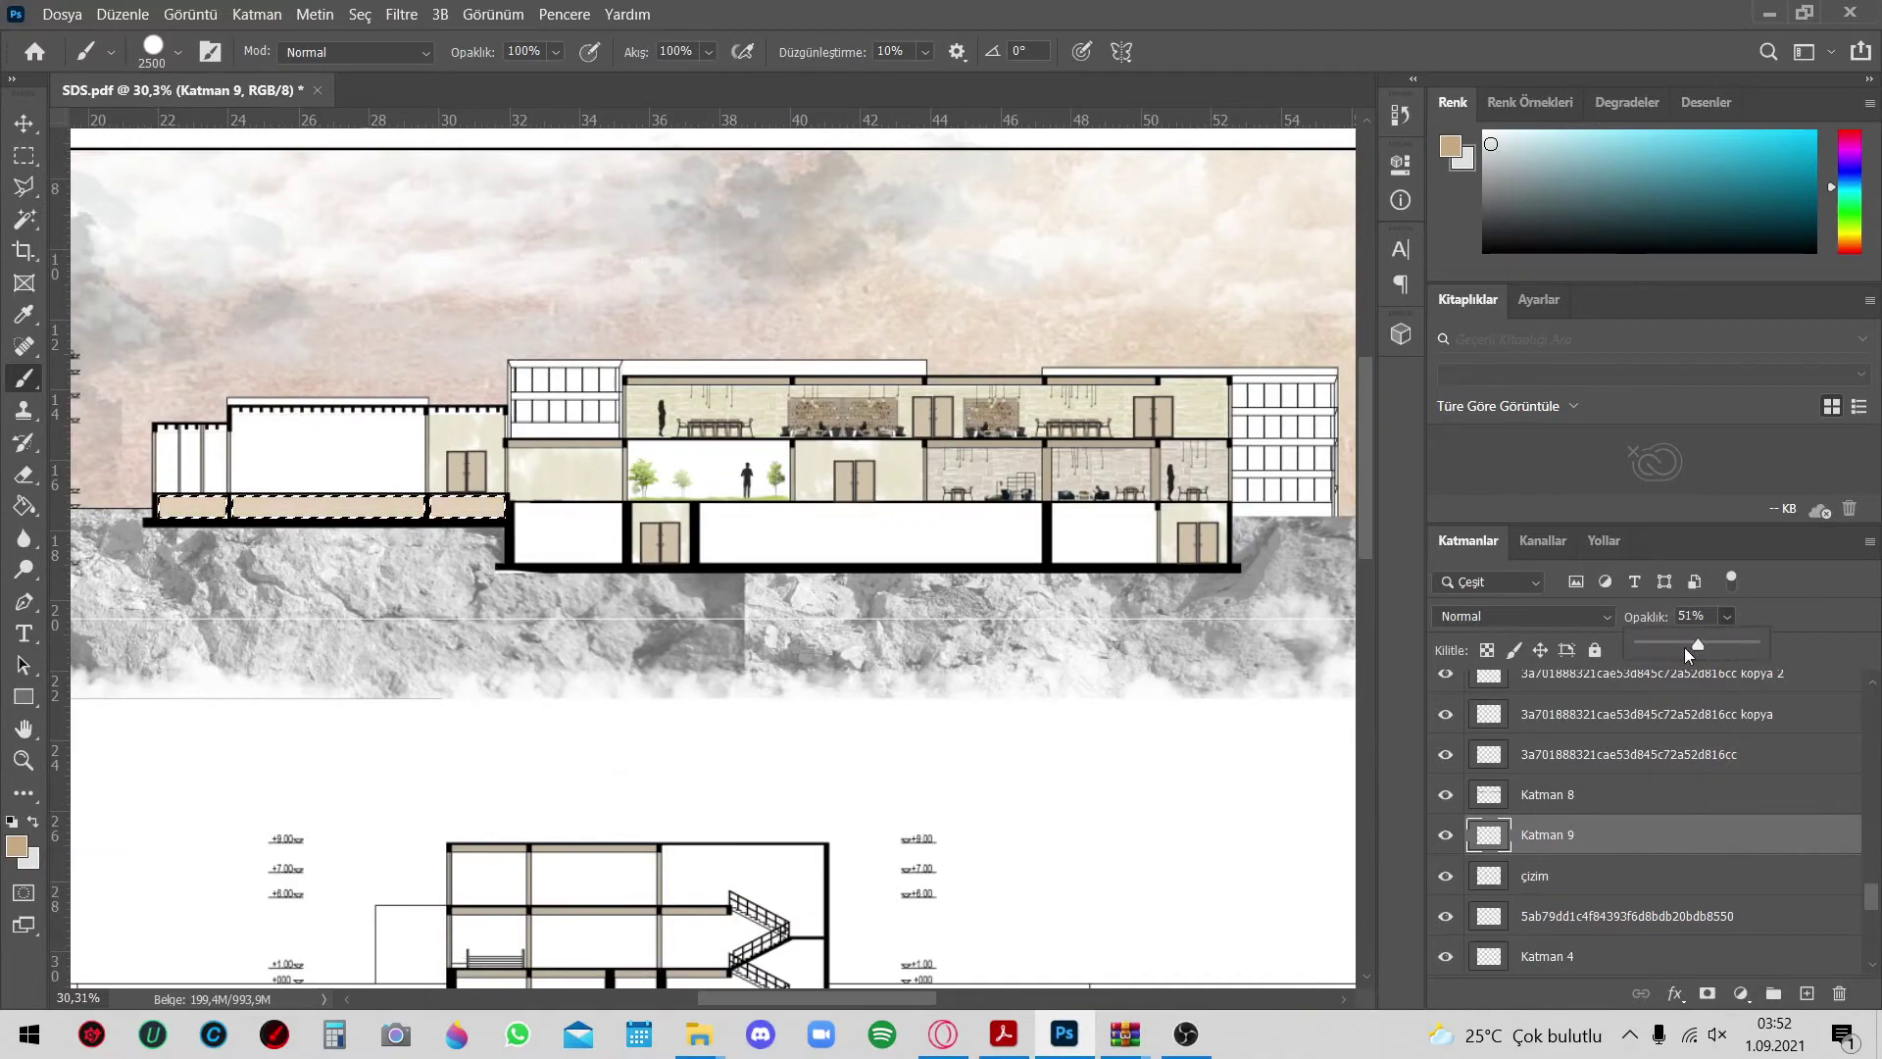
key(alt+BackSpace)
key(ctrl+d)
Magic Wand the large room interior and the narrow bay beside it on çizim
key(alt+bracketleft)
key(w)
click(324, 450)
shift+click(216, 461)
scroll(196, 461, up, 5)
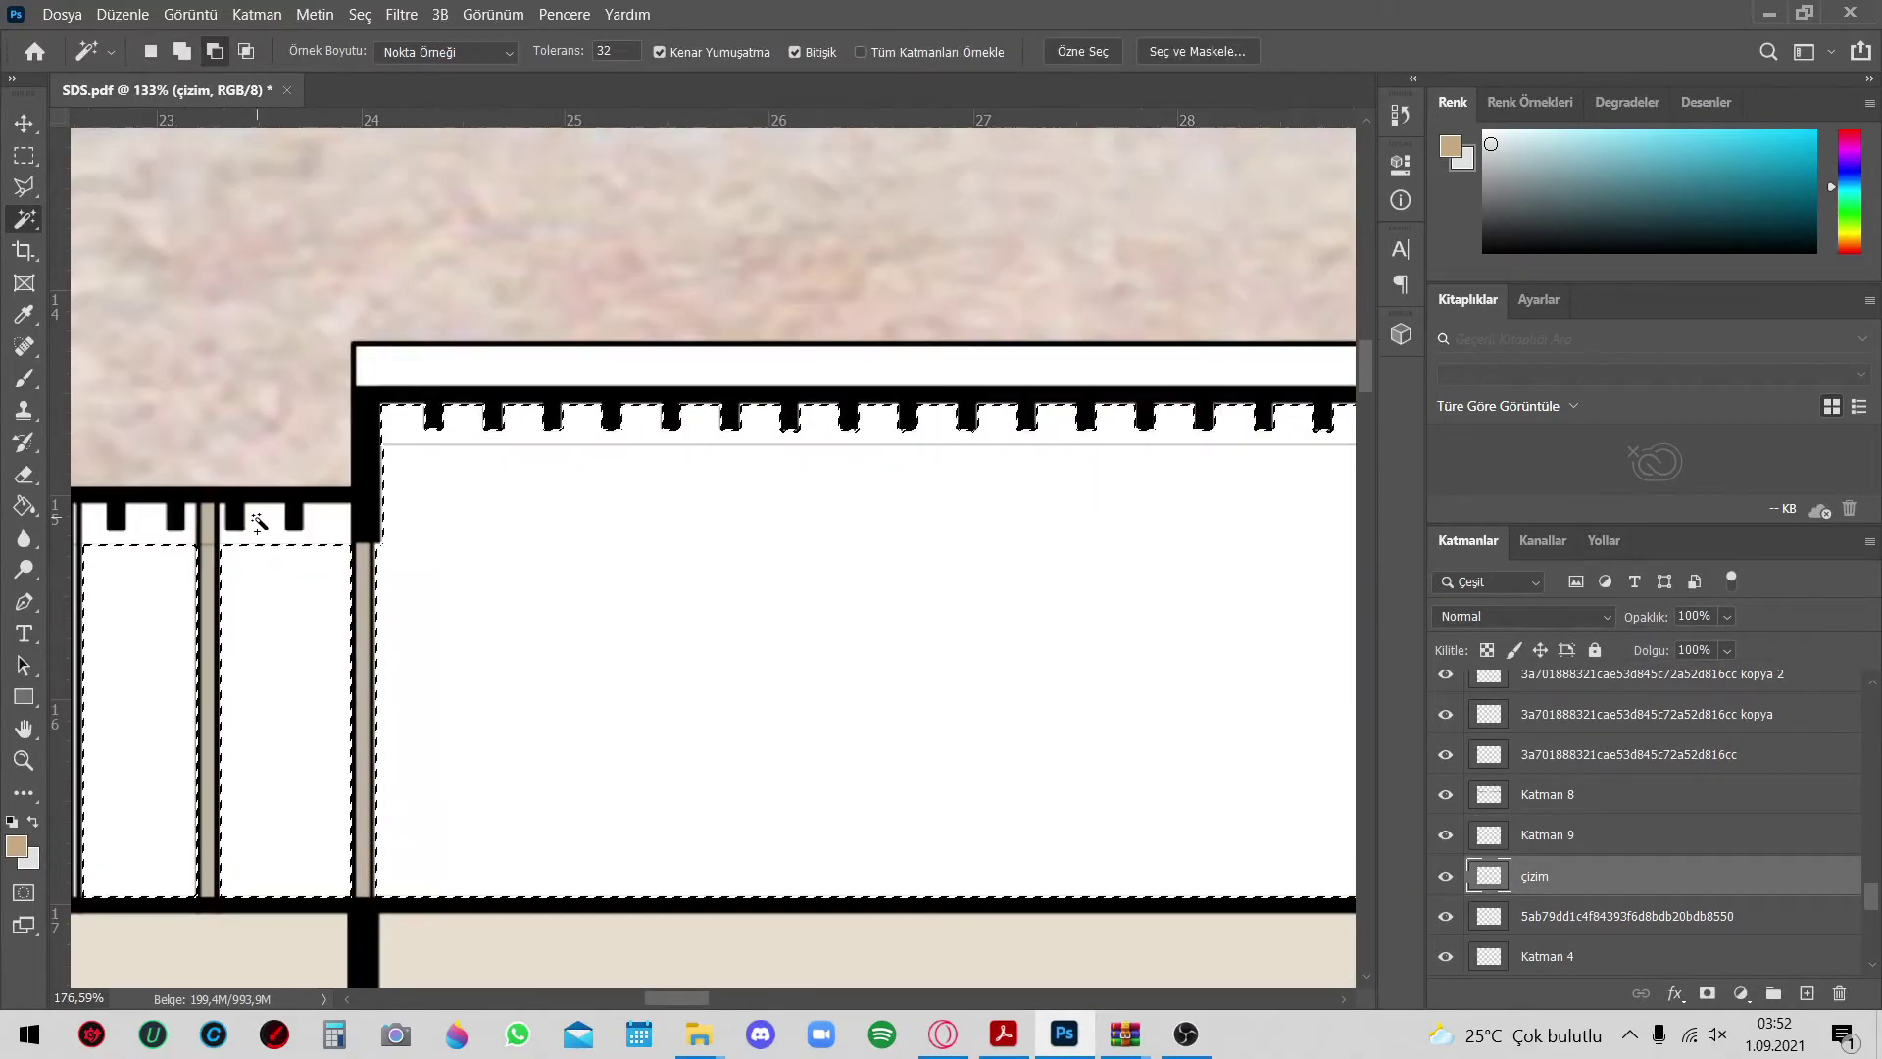
scroll(637, 411, down, 5)
scroll(692, 369, down, 2)
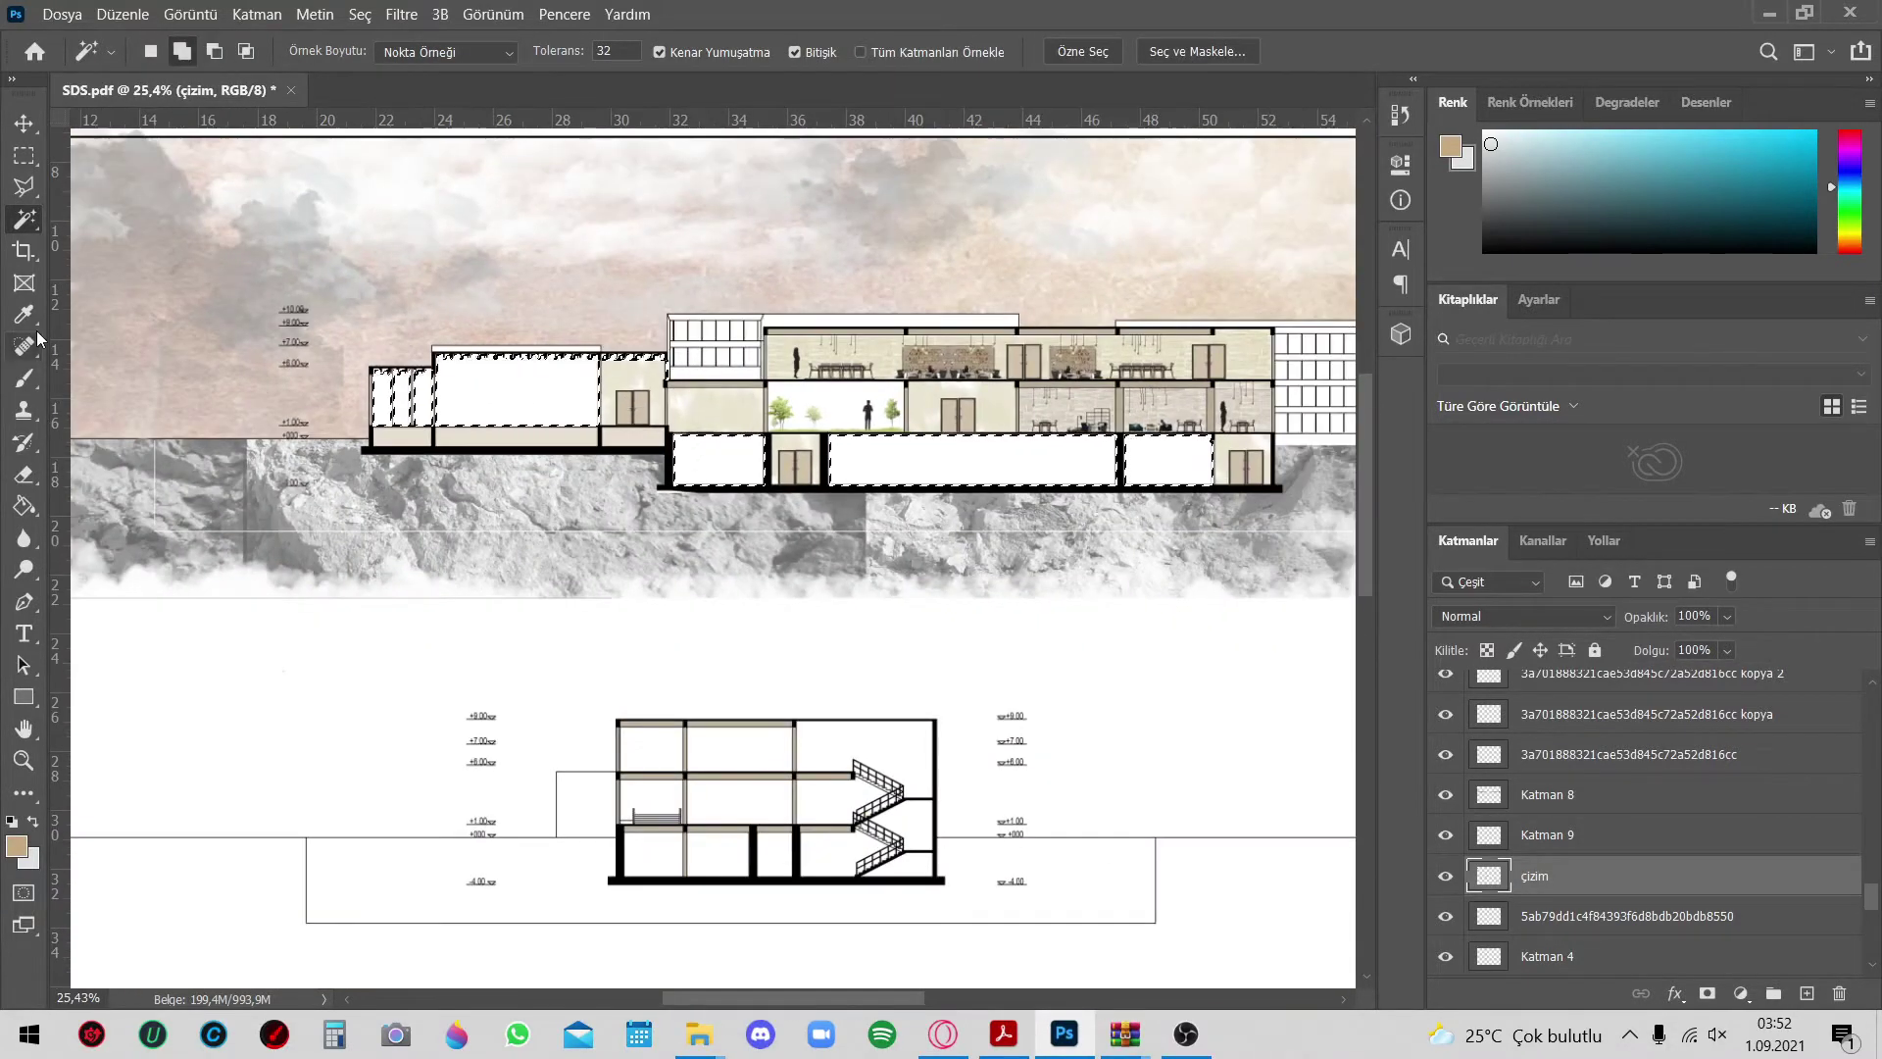
On new layer Katman 10, paint cracked beige texture into the rooms with crack brush 16
key(b)
key(ctrl+shift+alt+n)
click(178, 52)
click(177, 56)
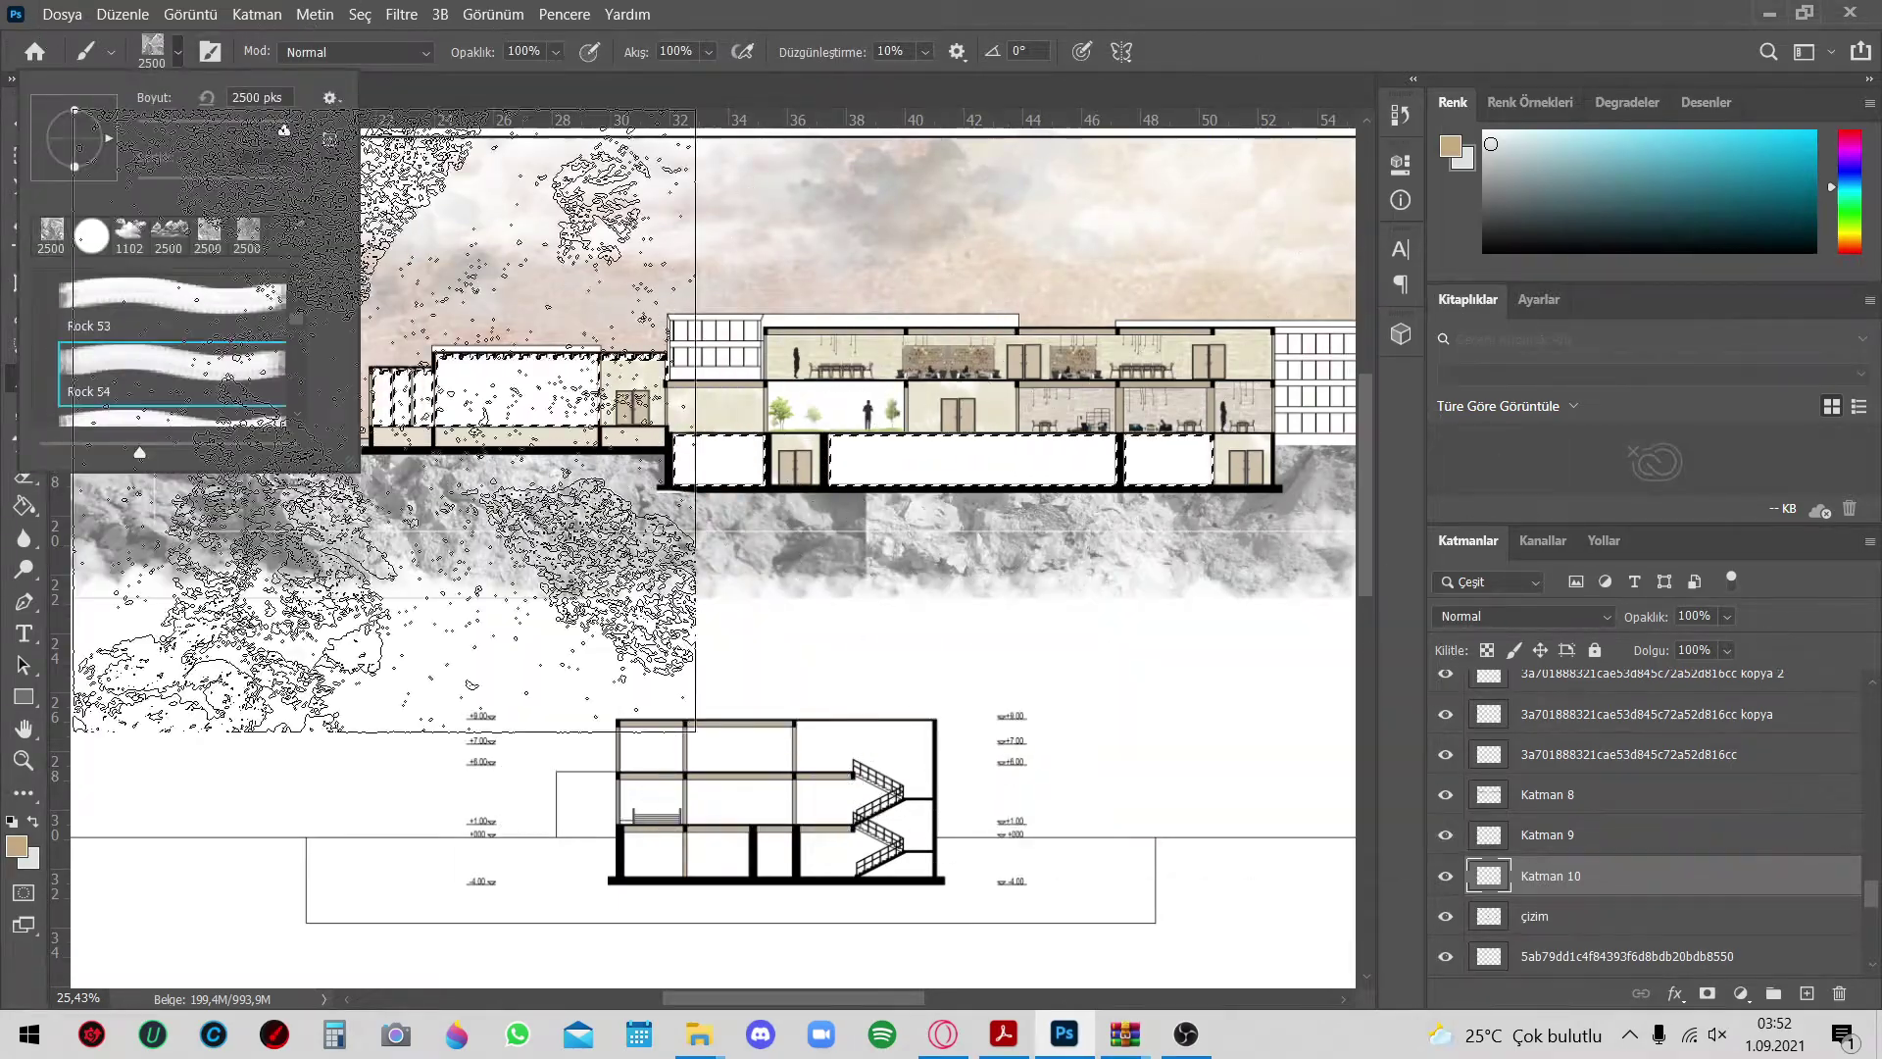
scroll(392, 490, down, 2)
scroll(294, 393, up, 4)
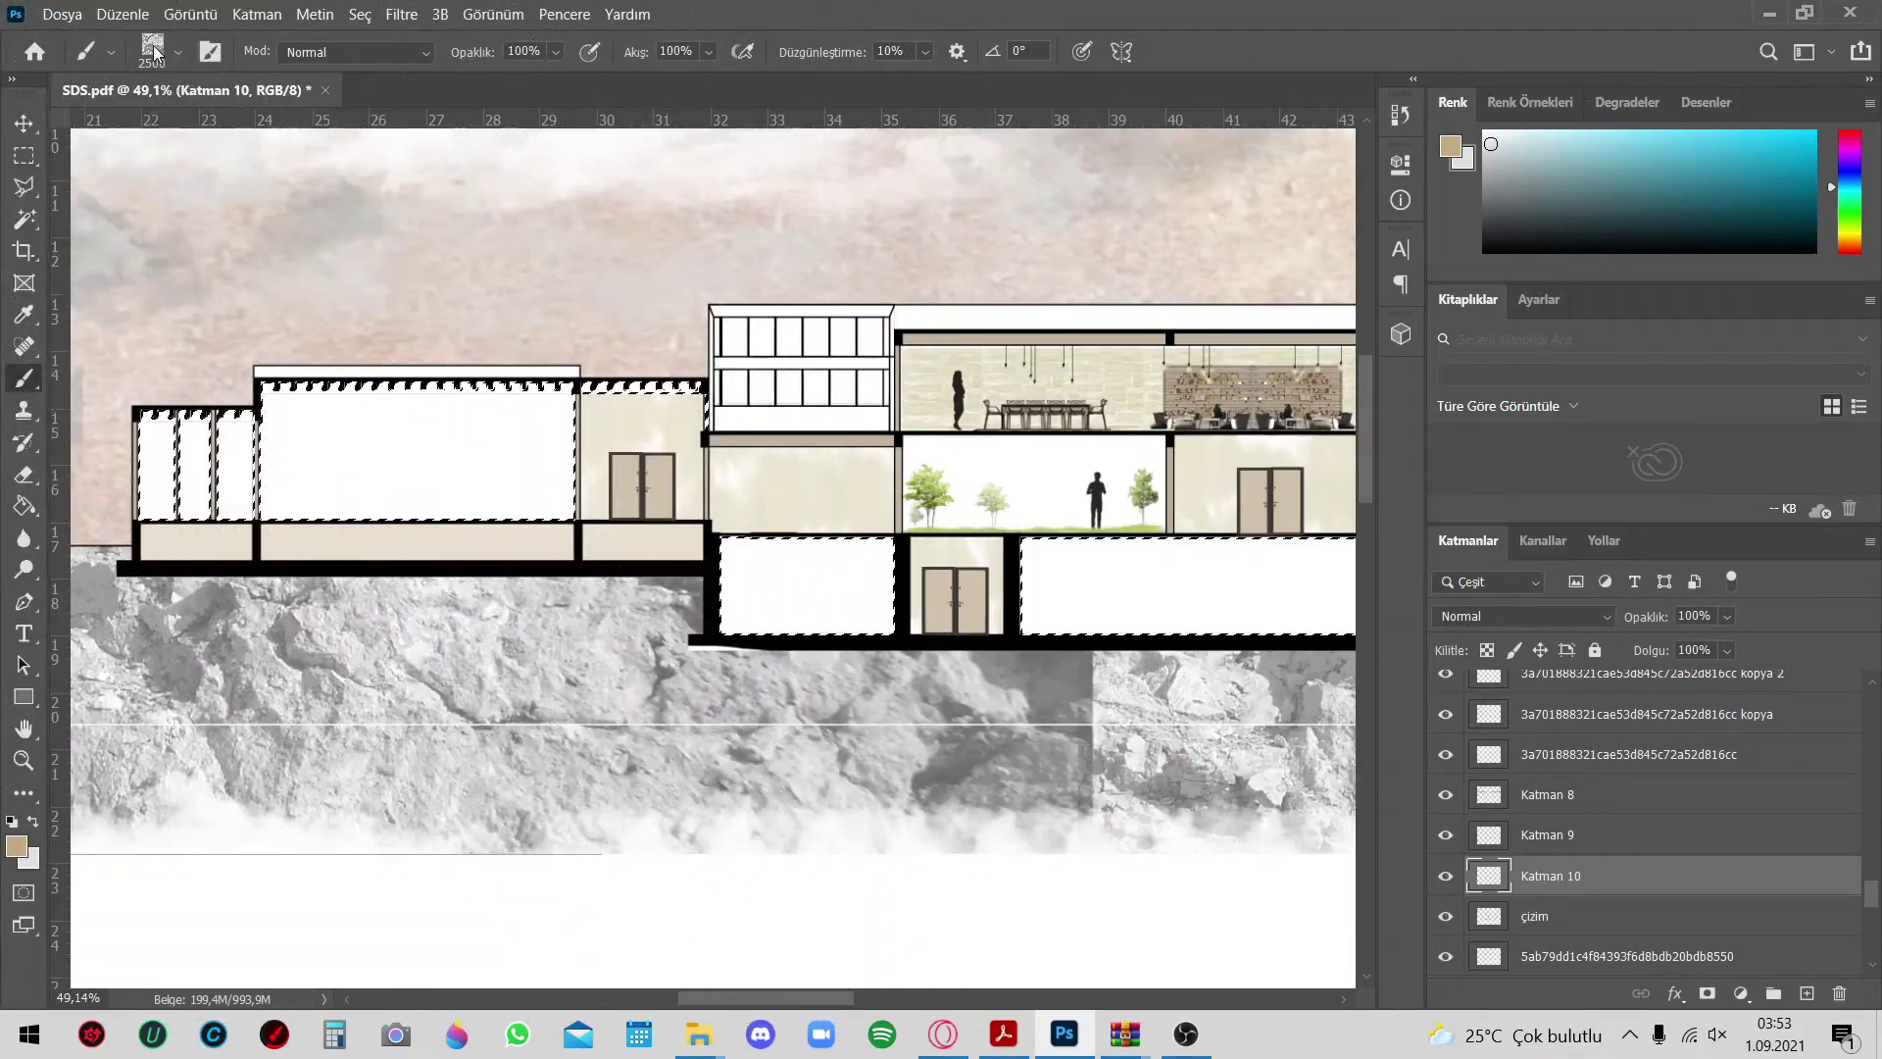
click(178, 52)
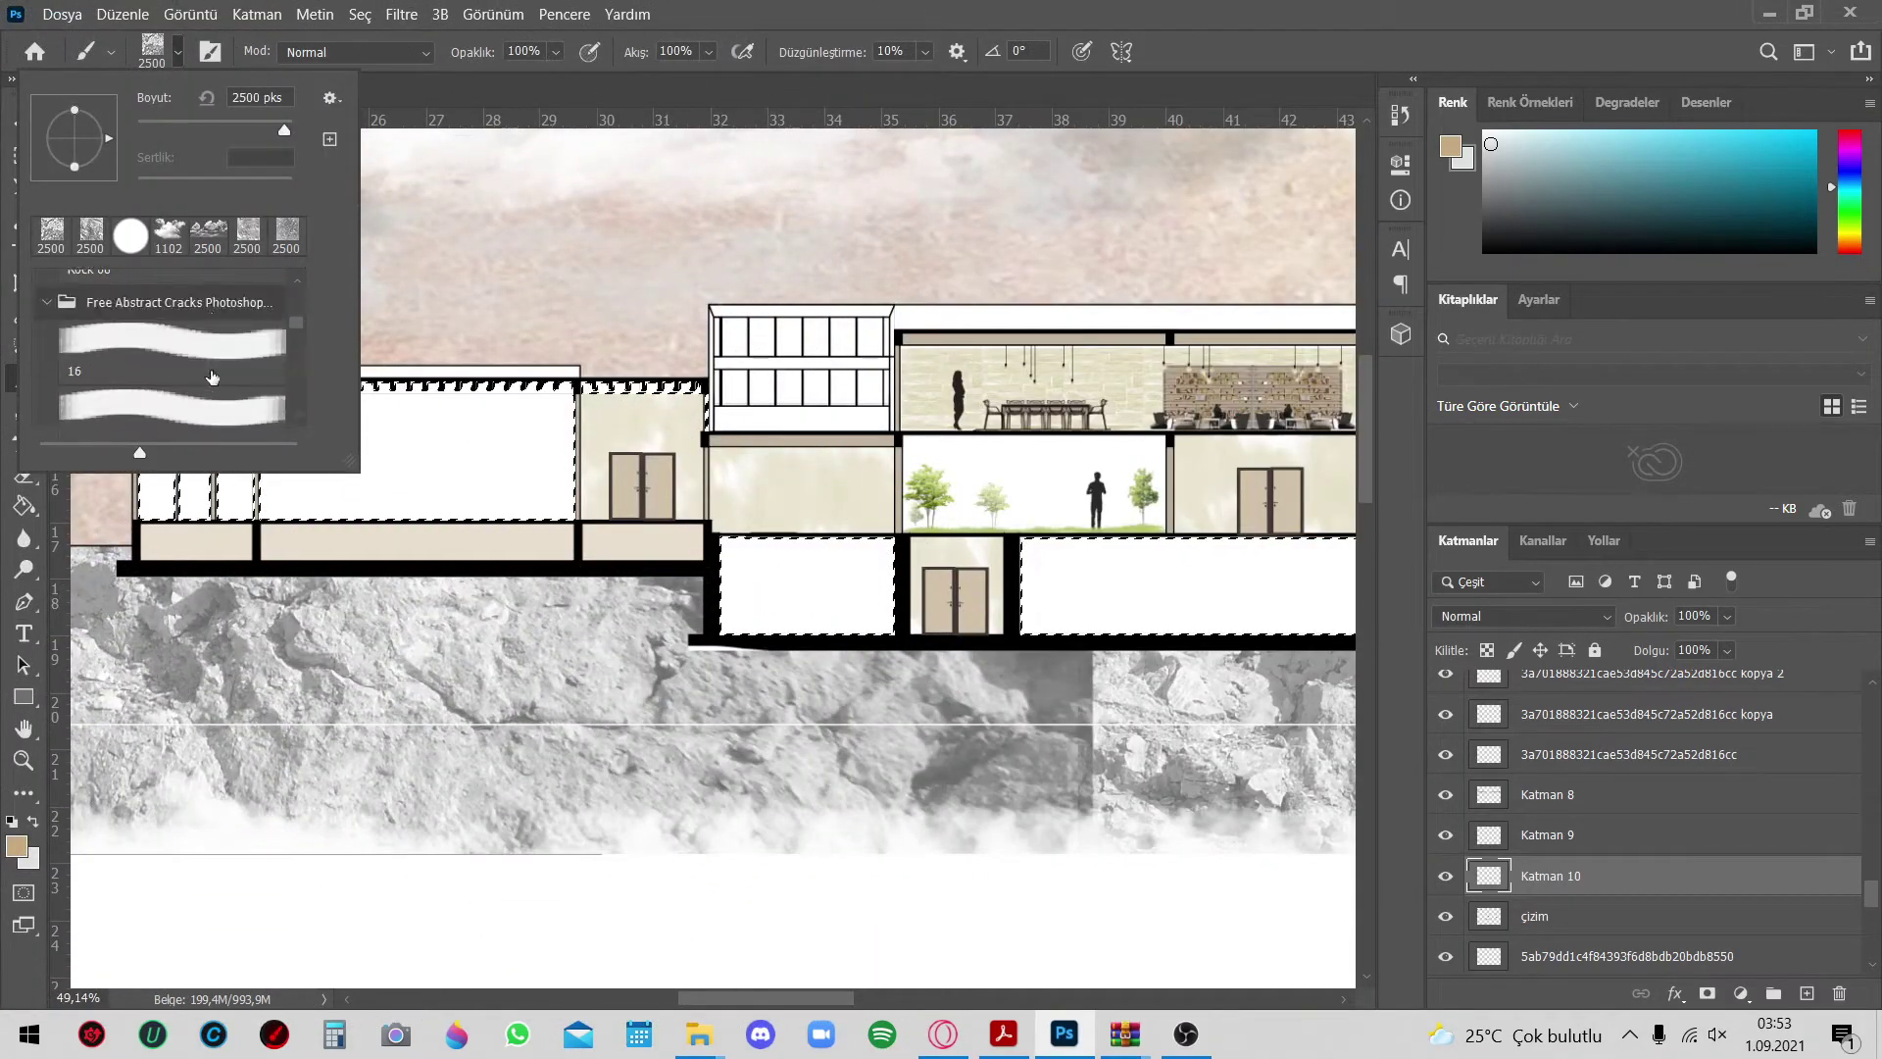
click(211, 364)
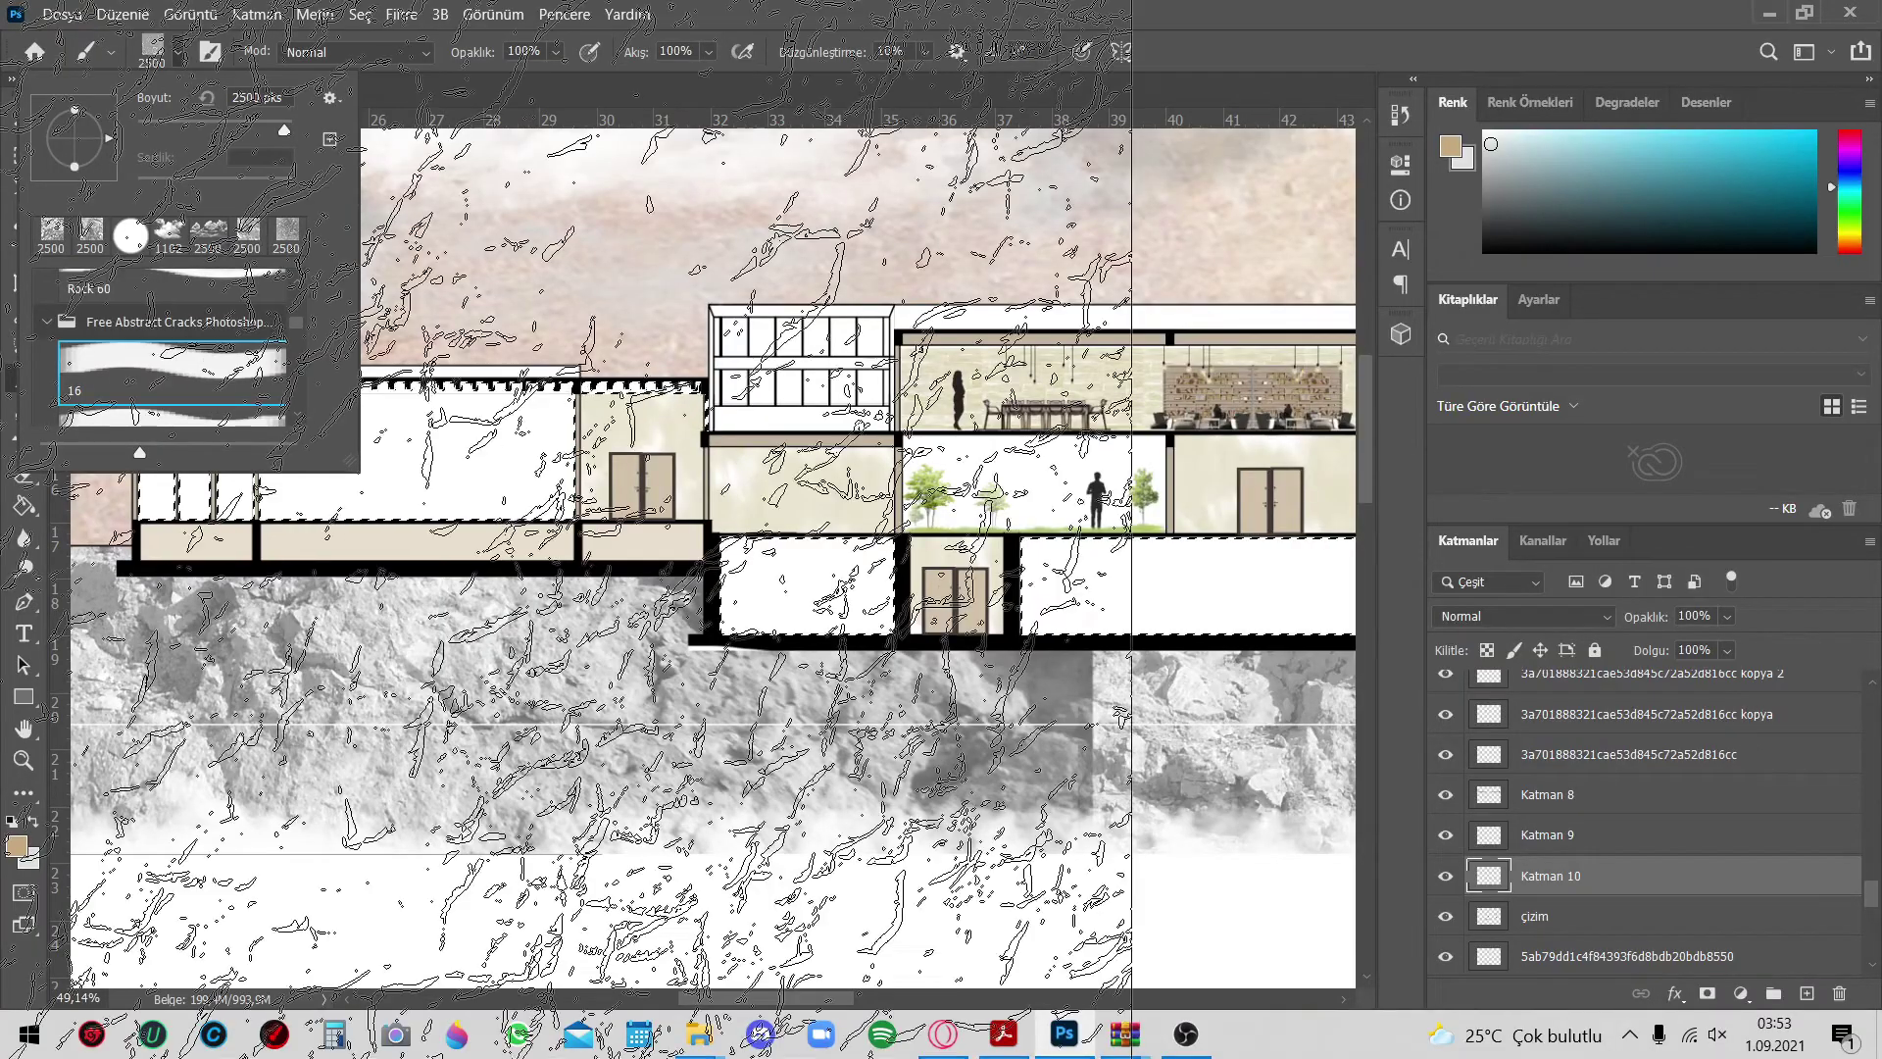
drag(530, 294, 613, 406)
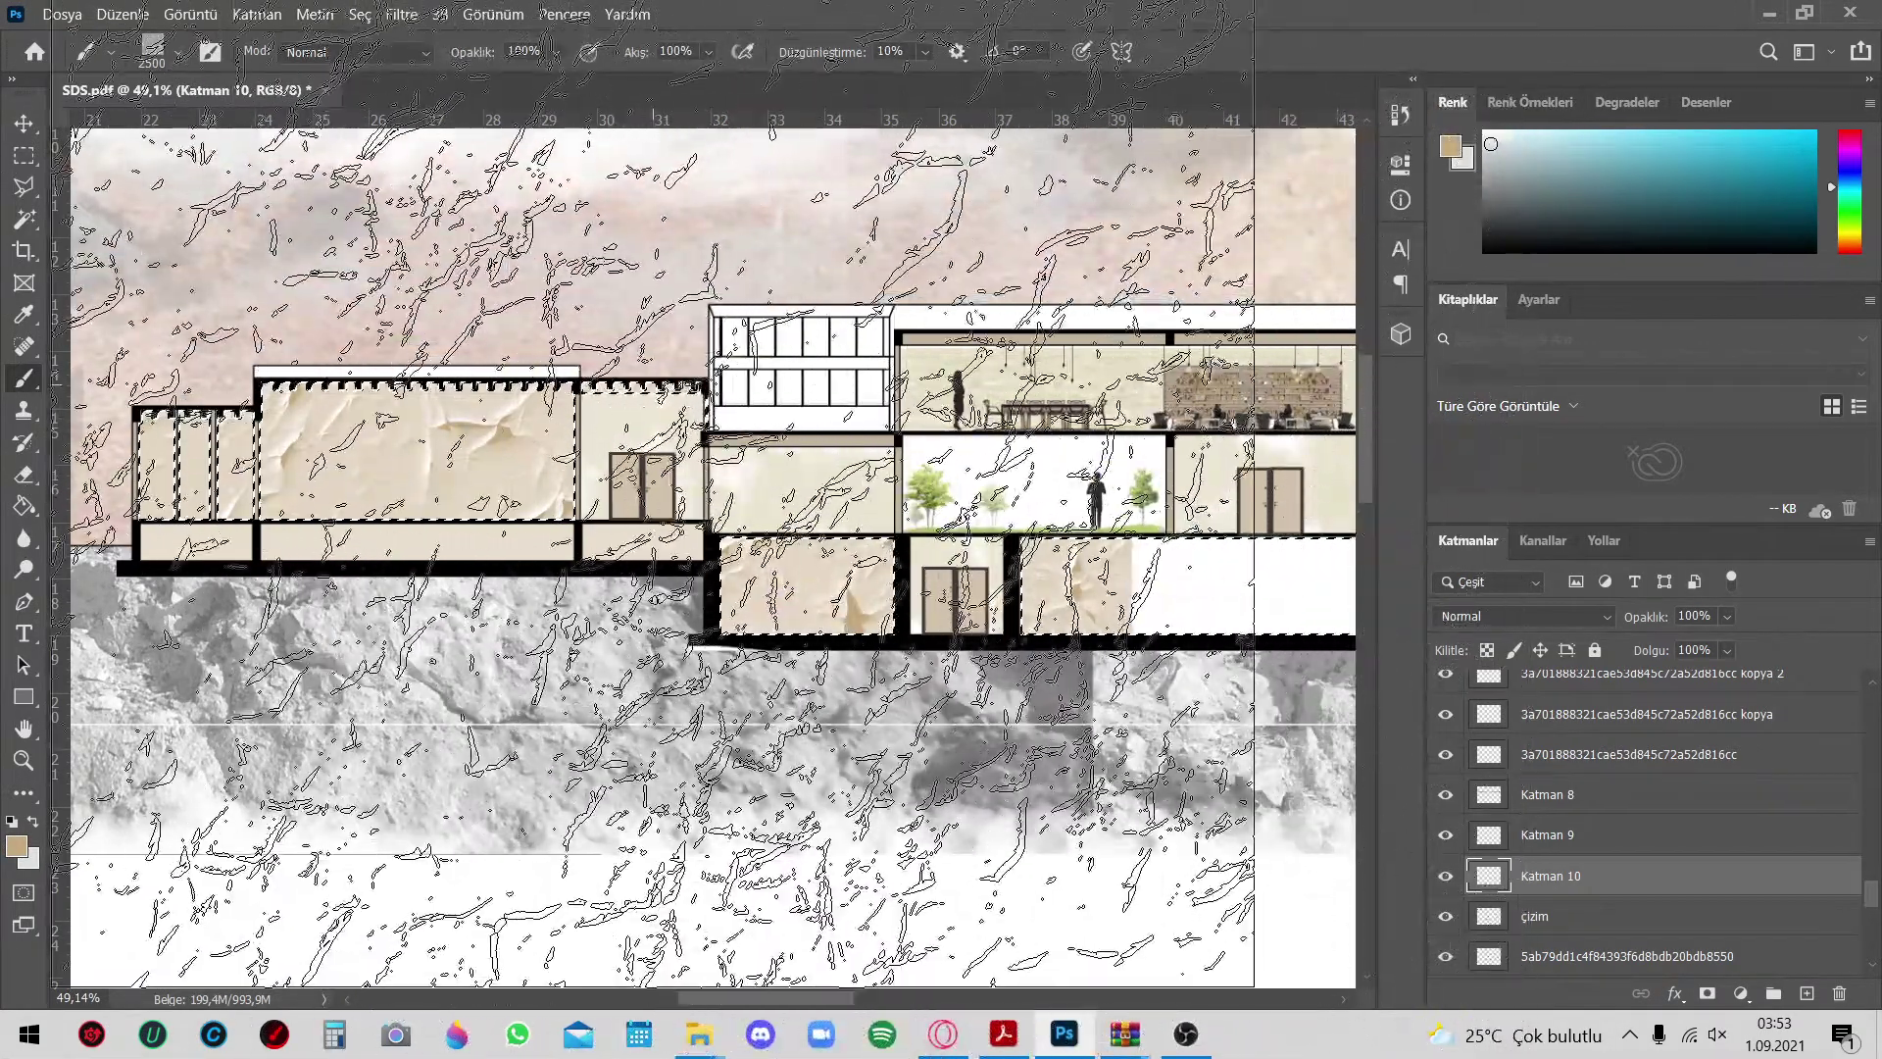
Stamp more beige texture into the rooms and lower rooms, then sample a pale beige colour
scroll(479, 338, down, 3)
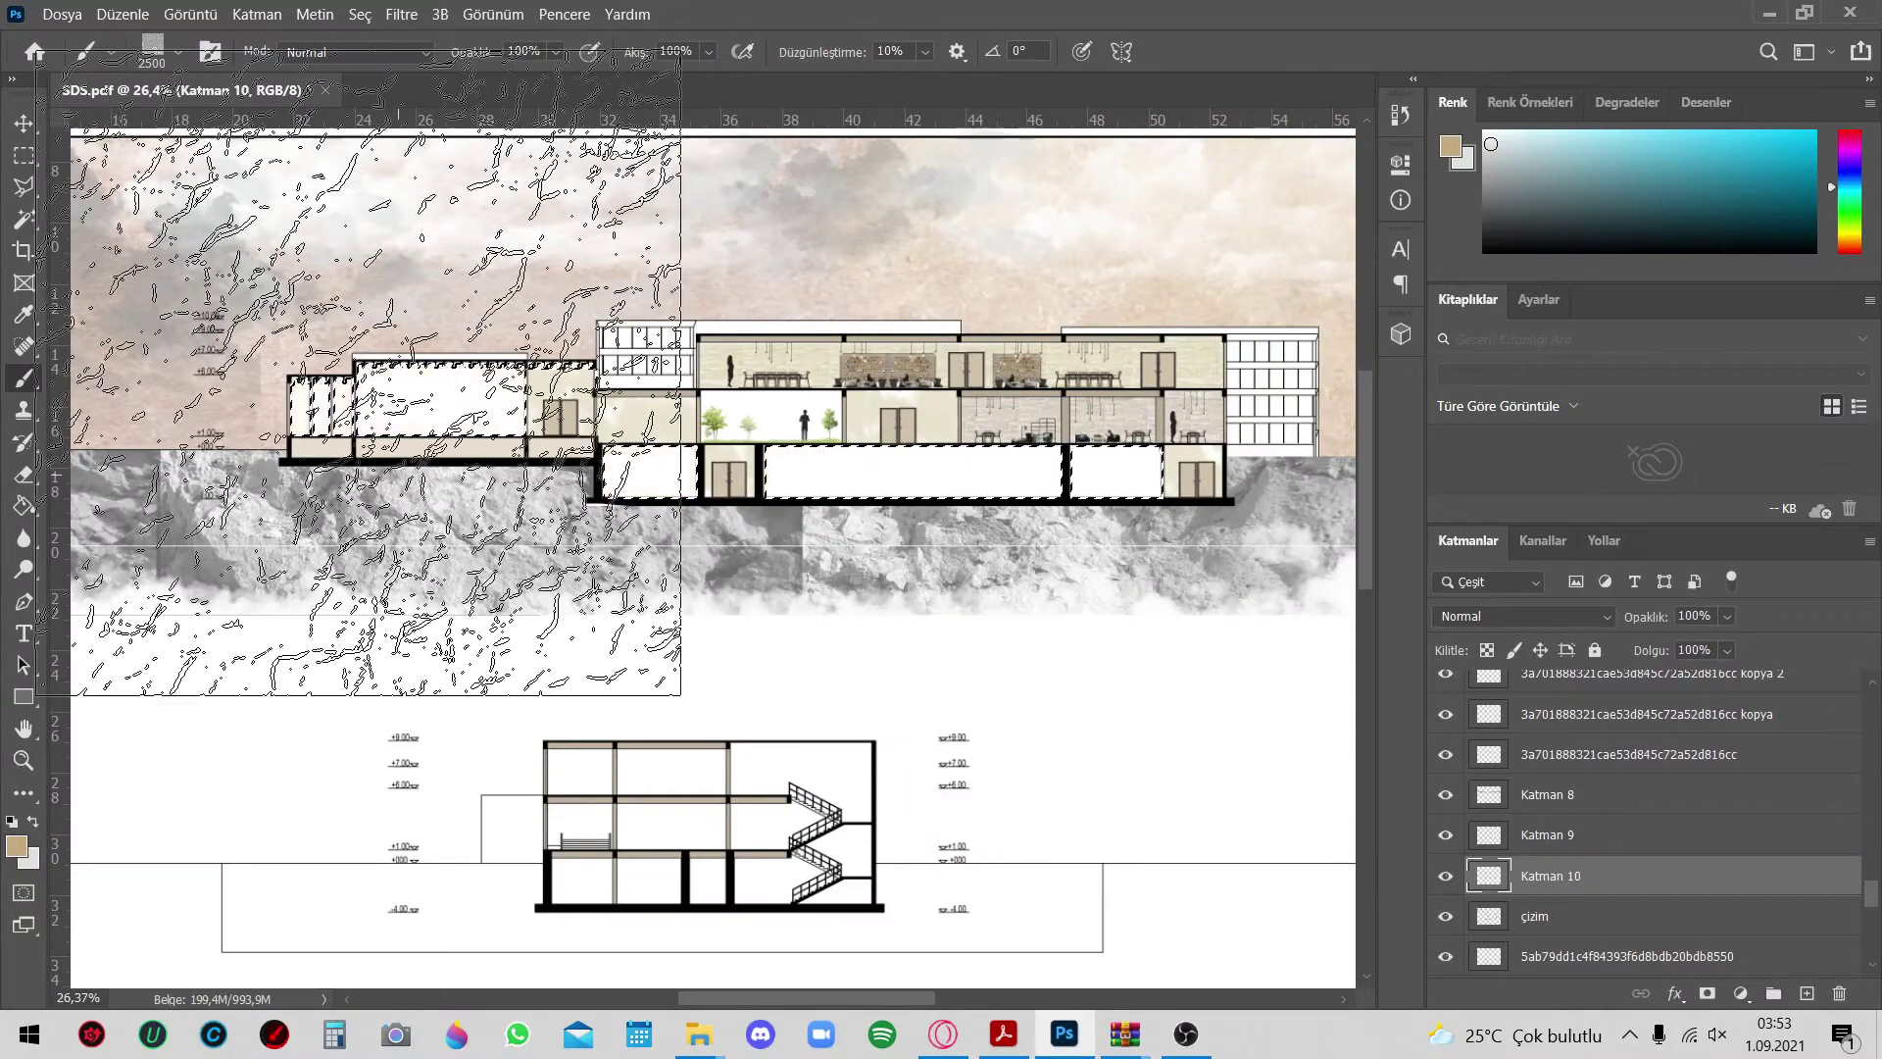
click(180, 52)
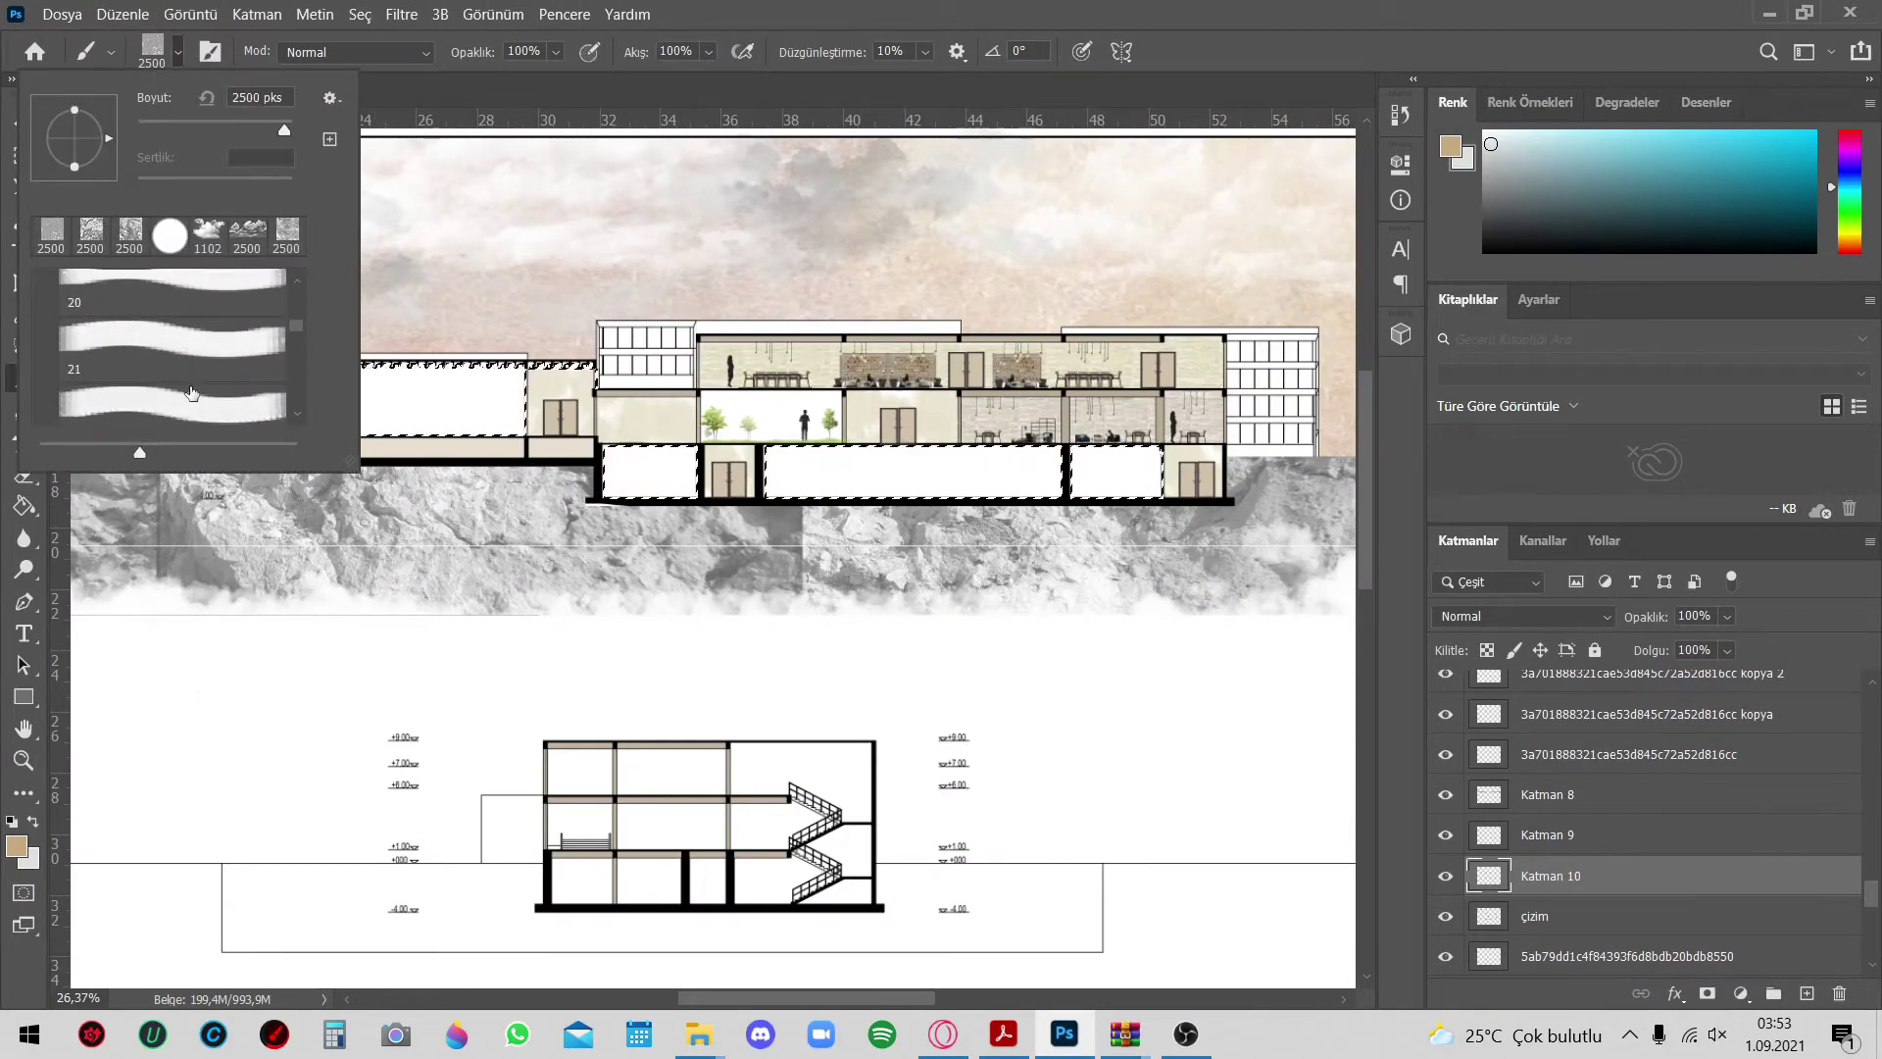
click(388, 426)
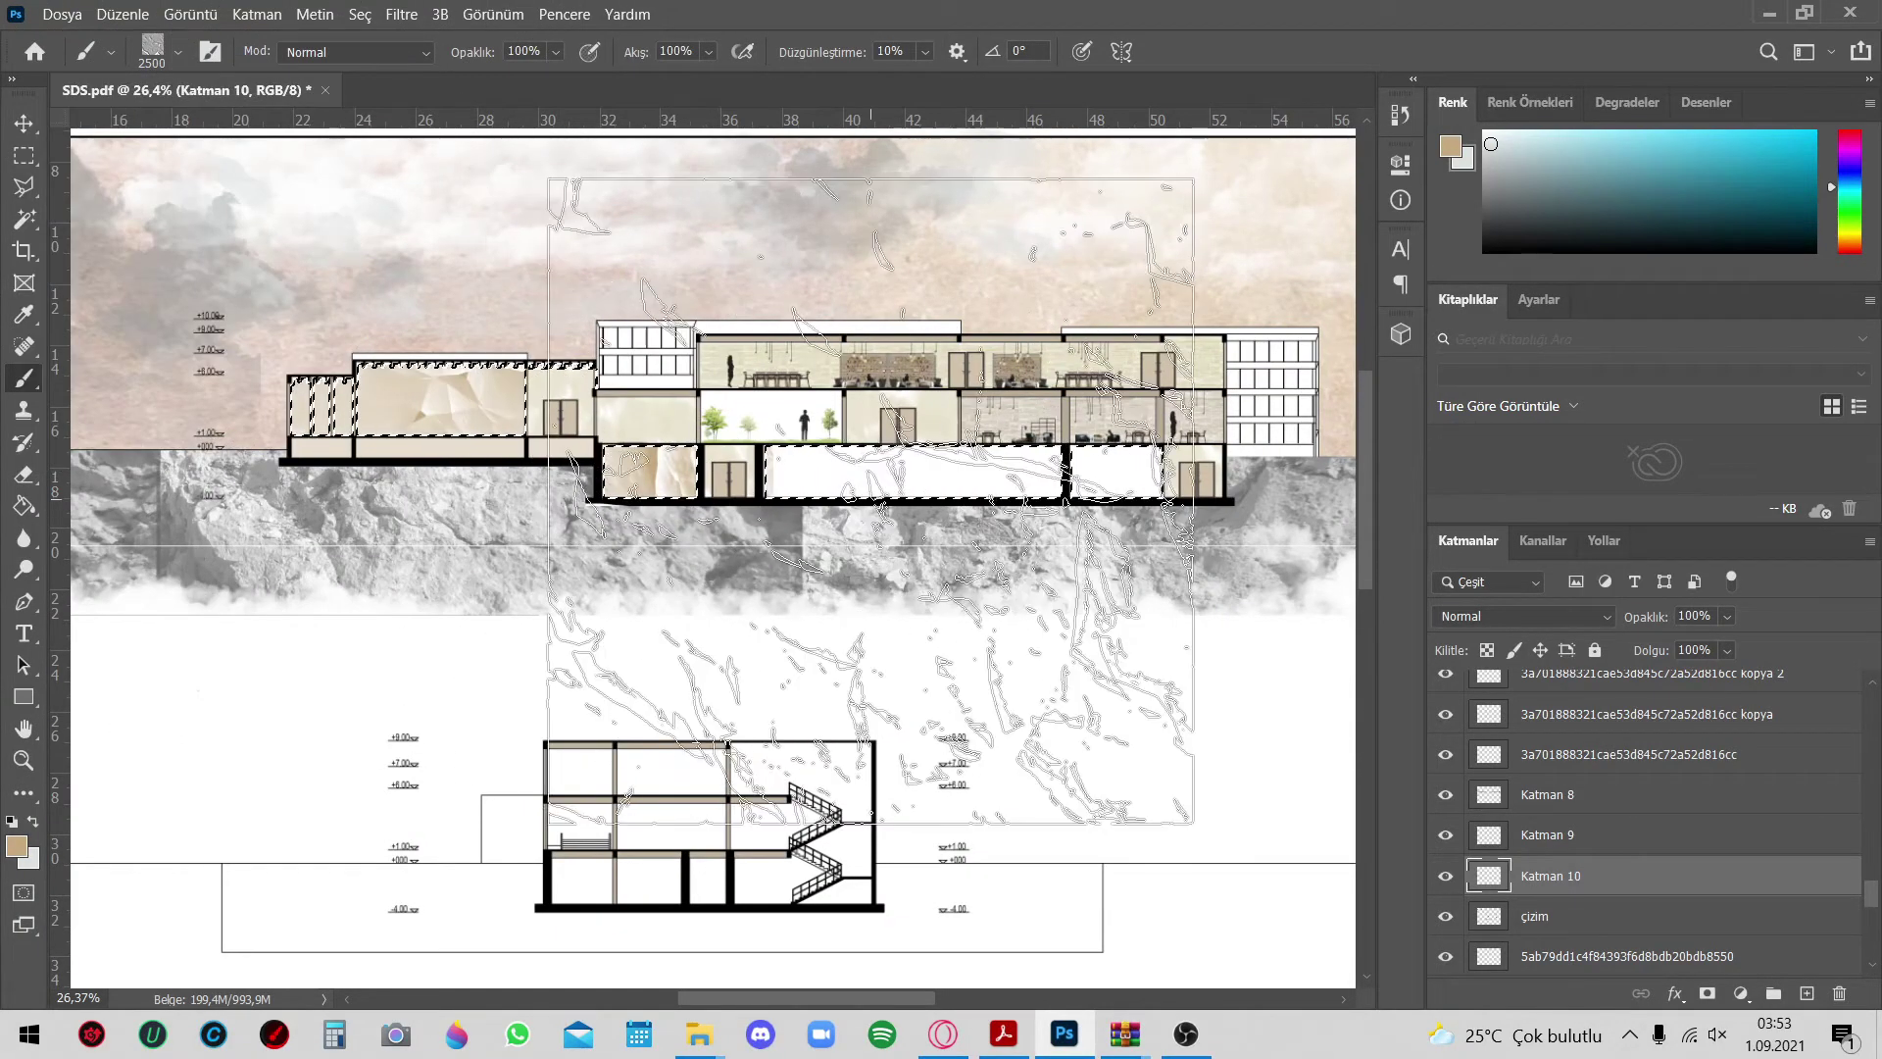
click(179, 54)
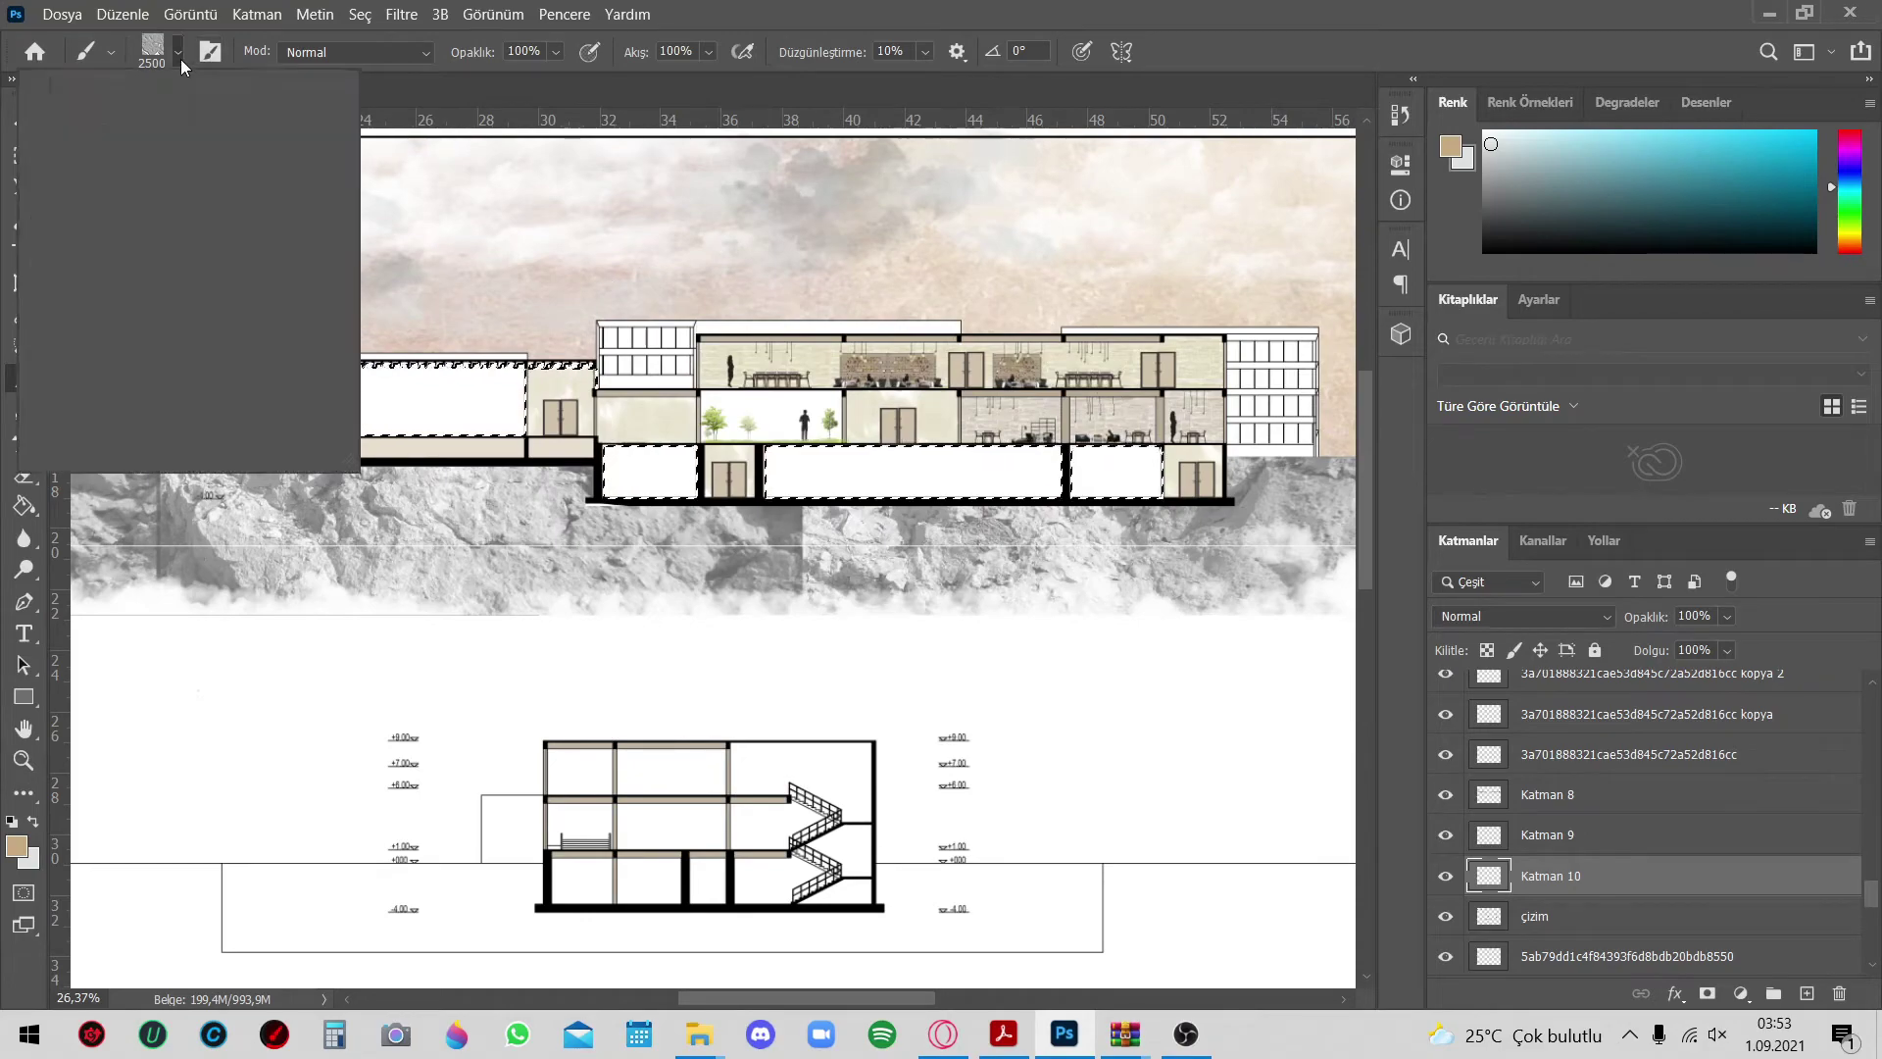
click(198, 362)
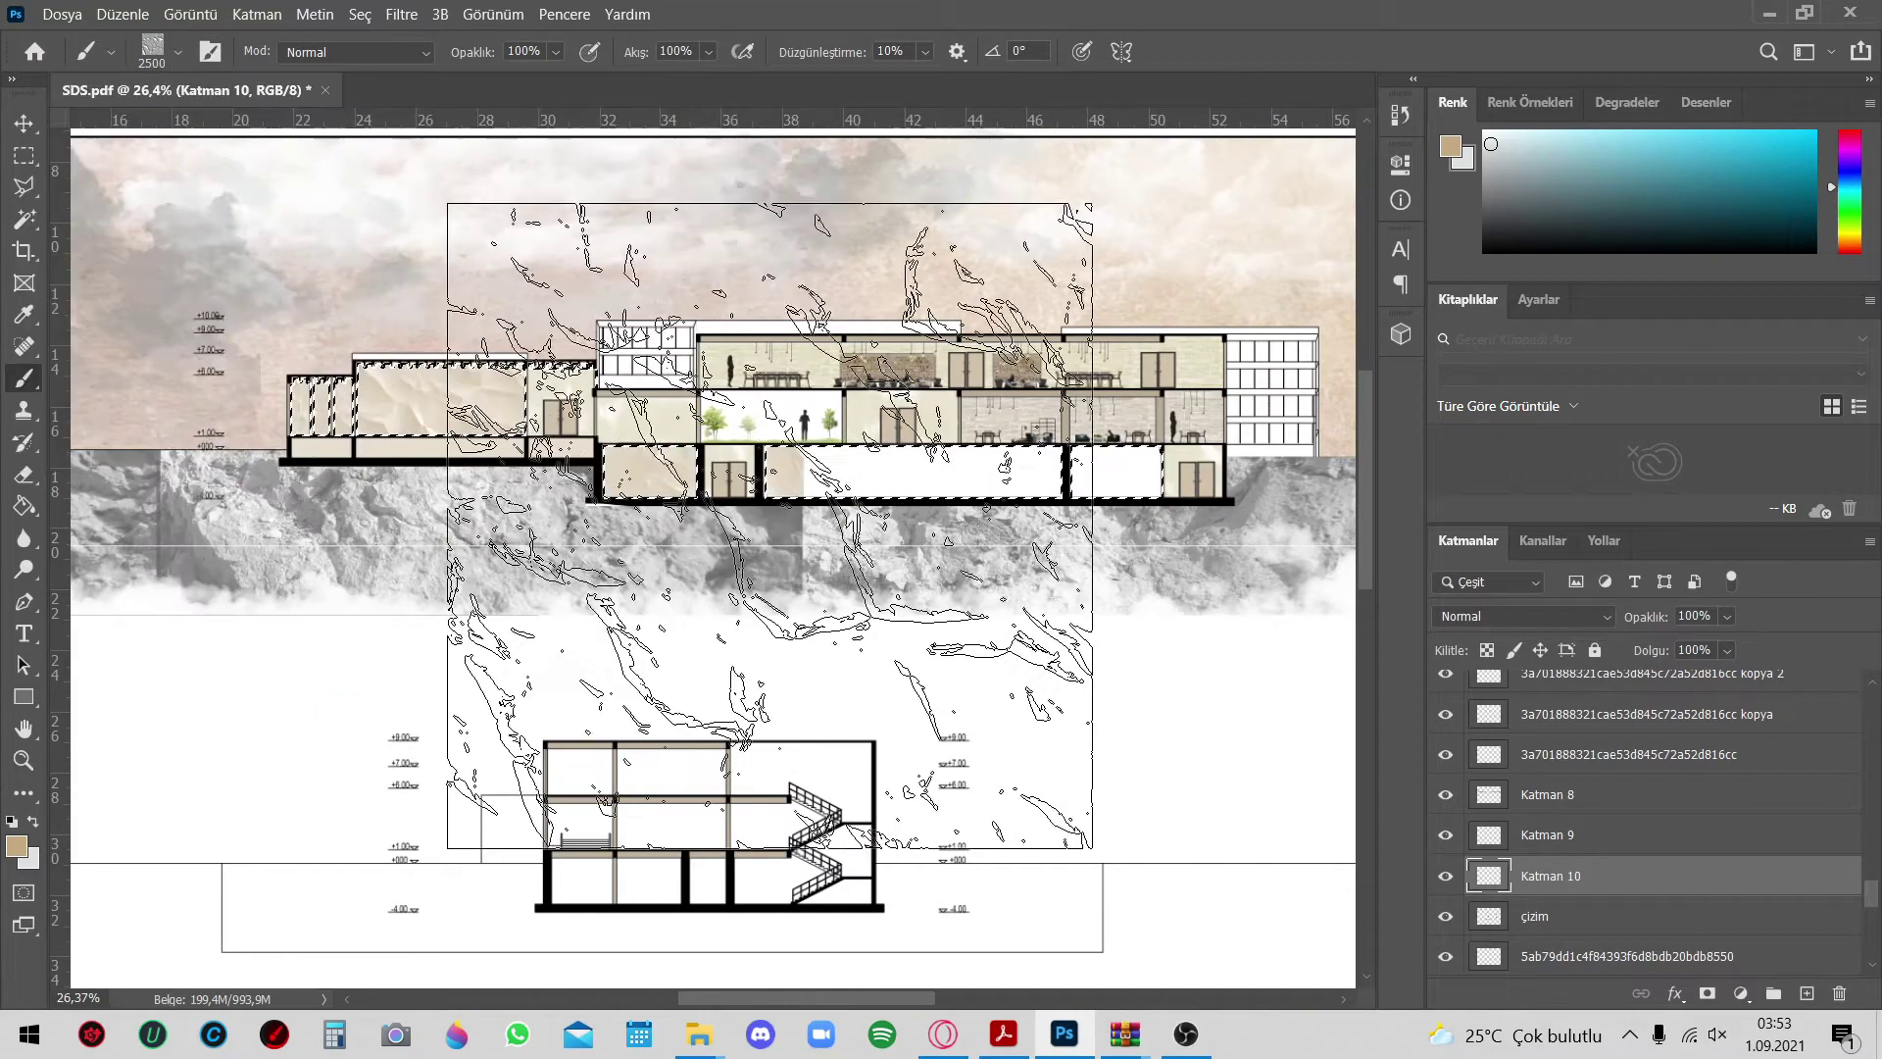
click(493, 400)
scroll(205, 394, down, 1)
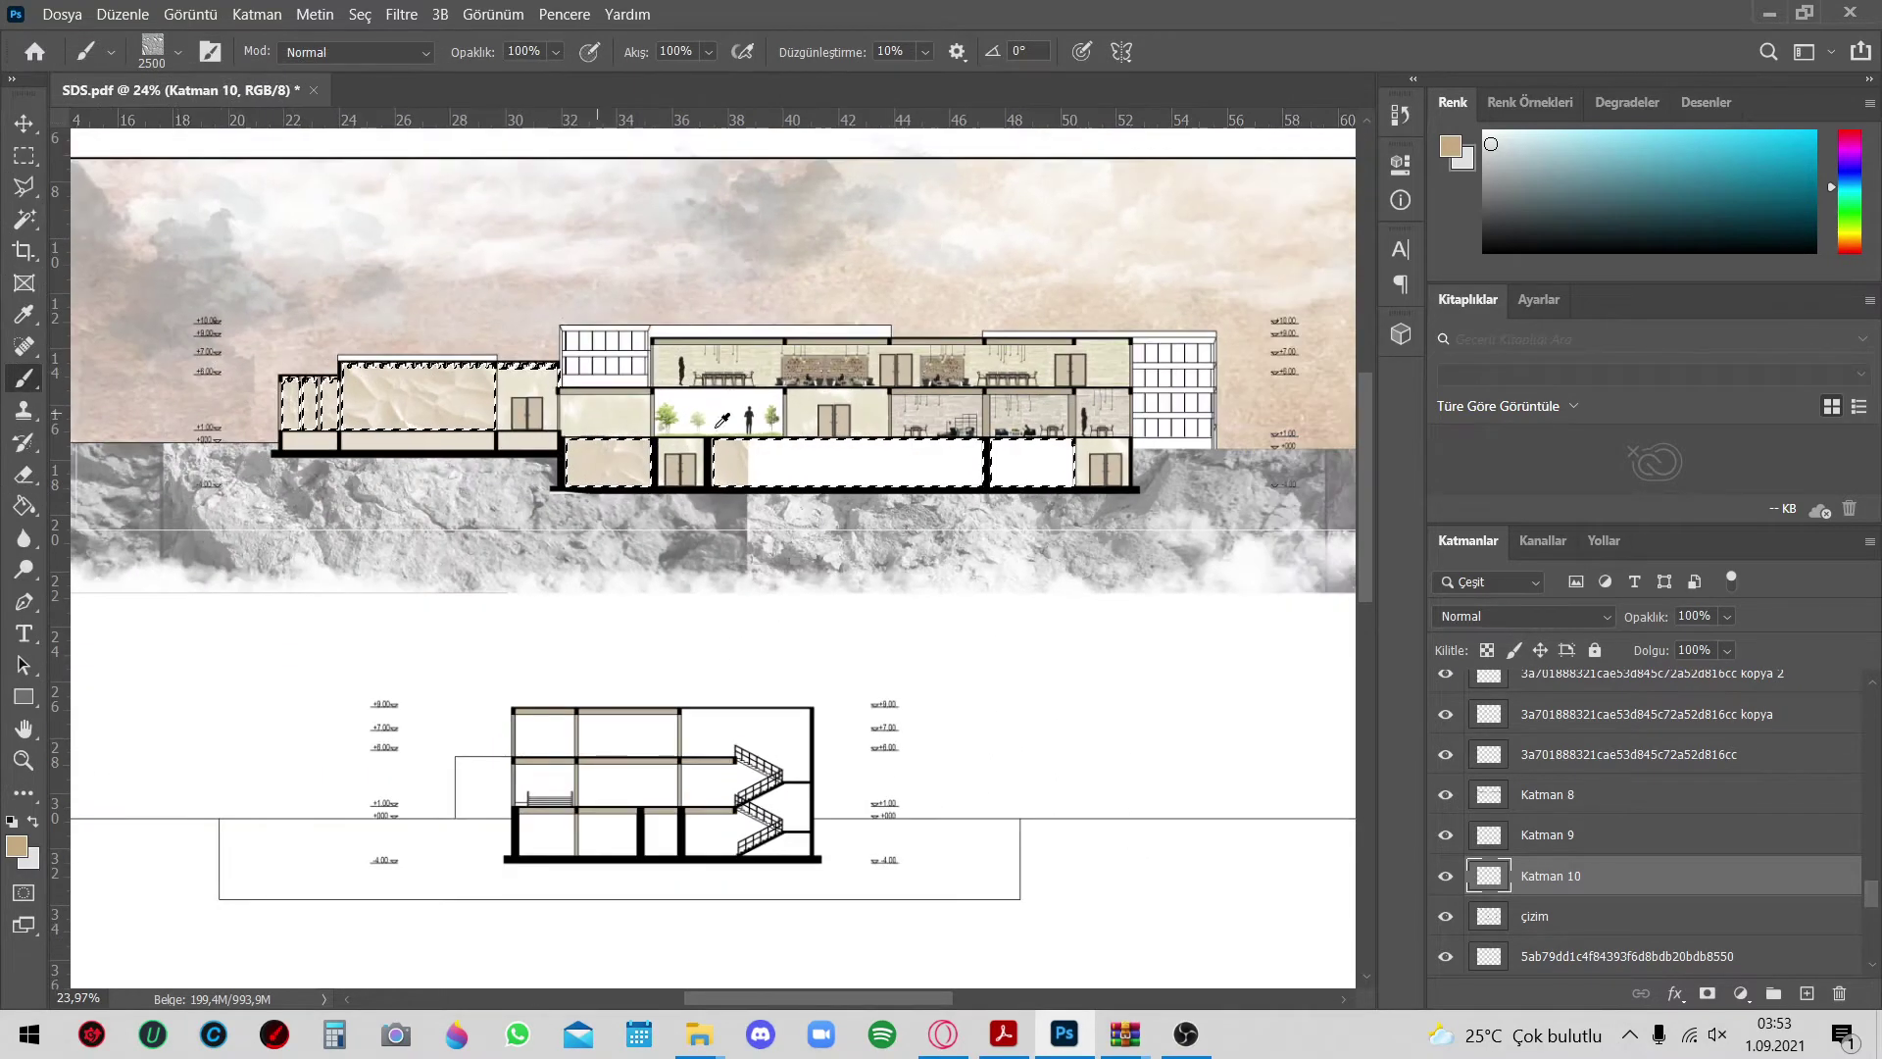
click(1033, 453)
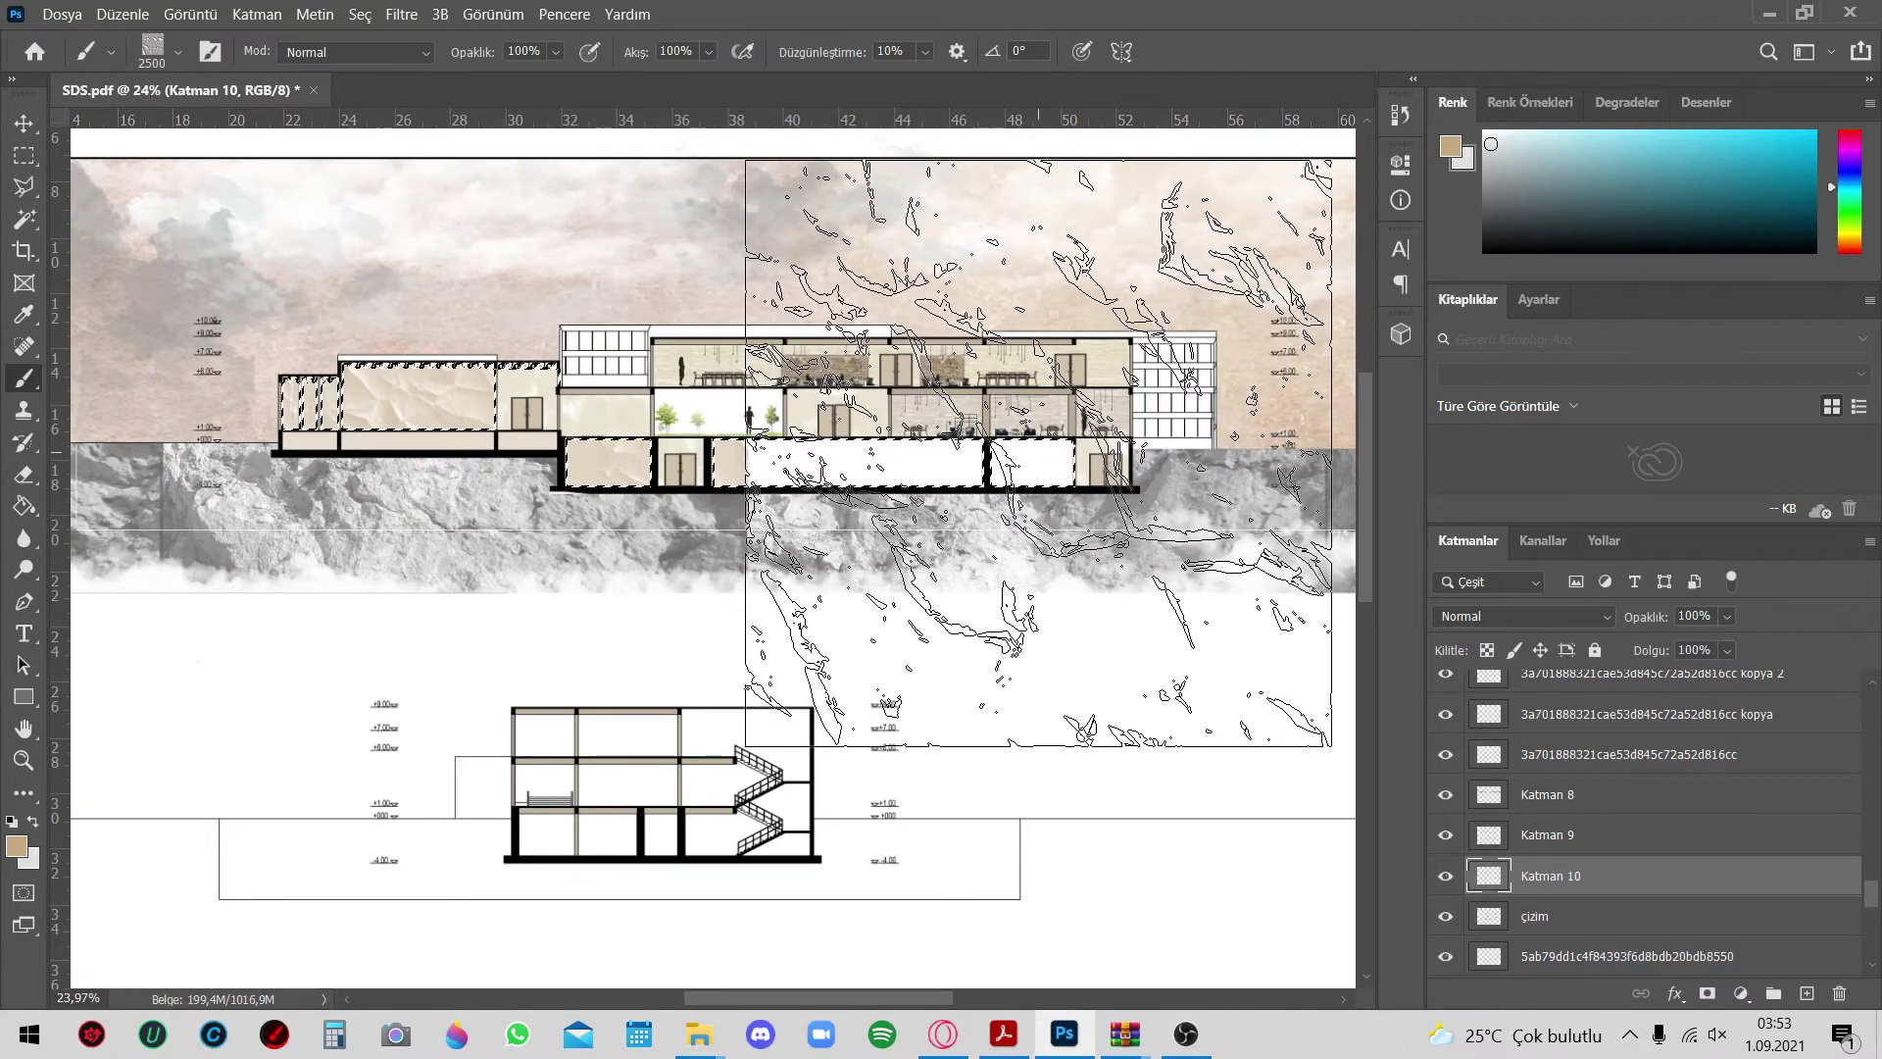
scroll(333, 334, down, 4)
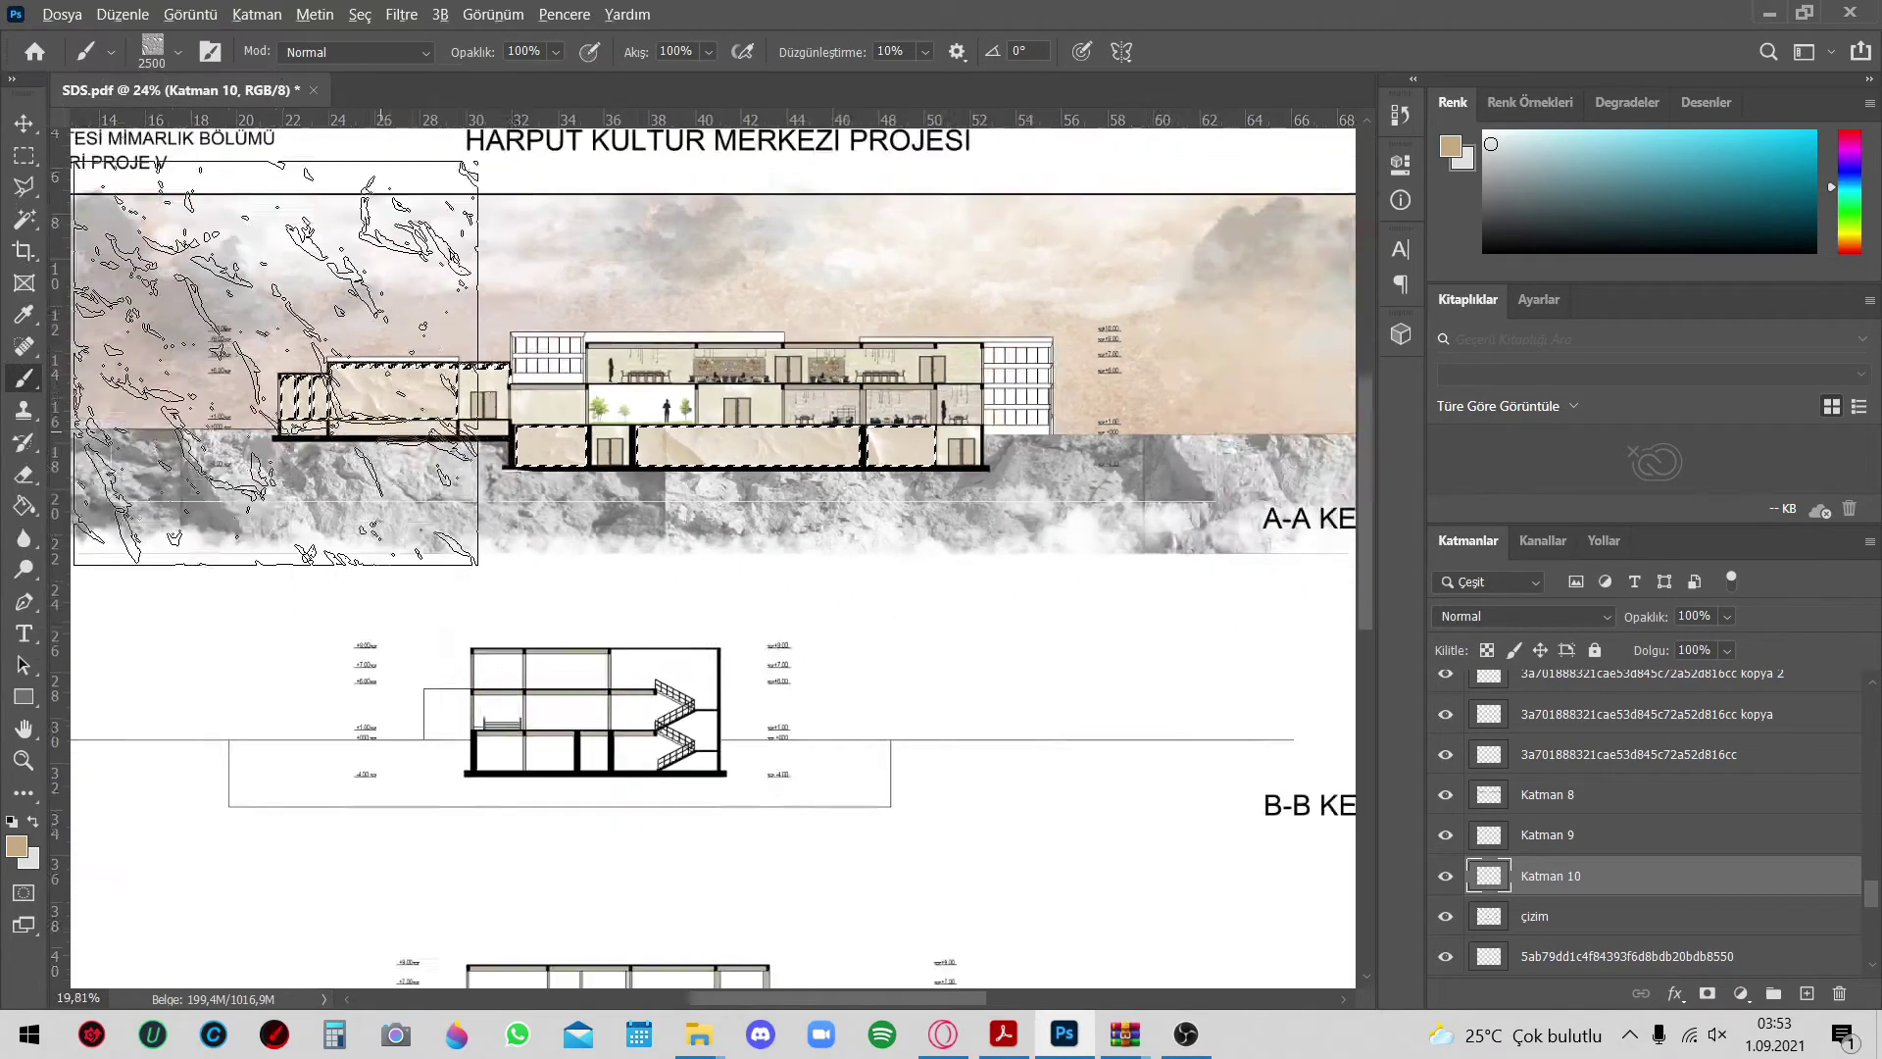
click(25, 314)
click(401, 333)
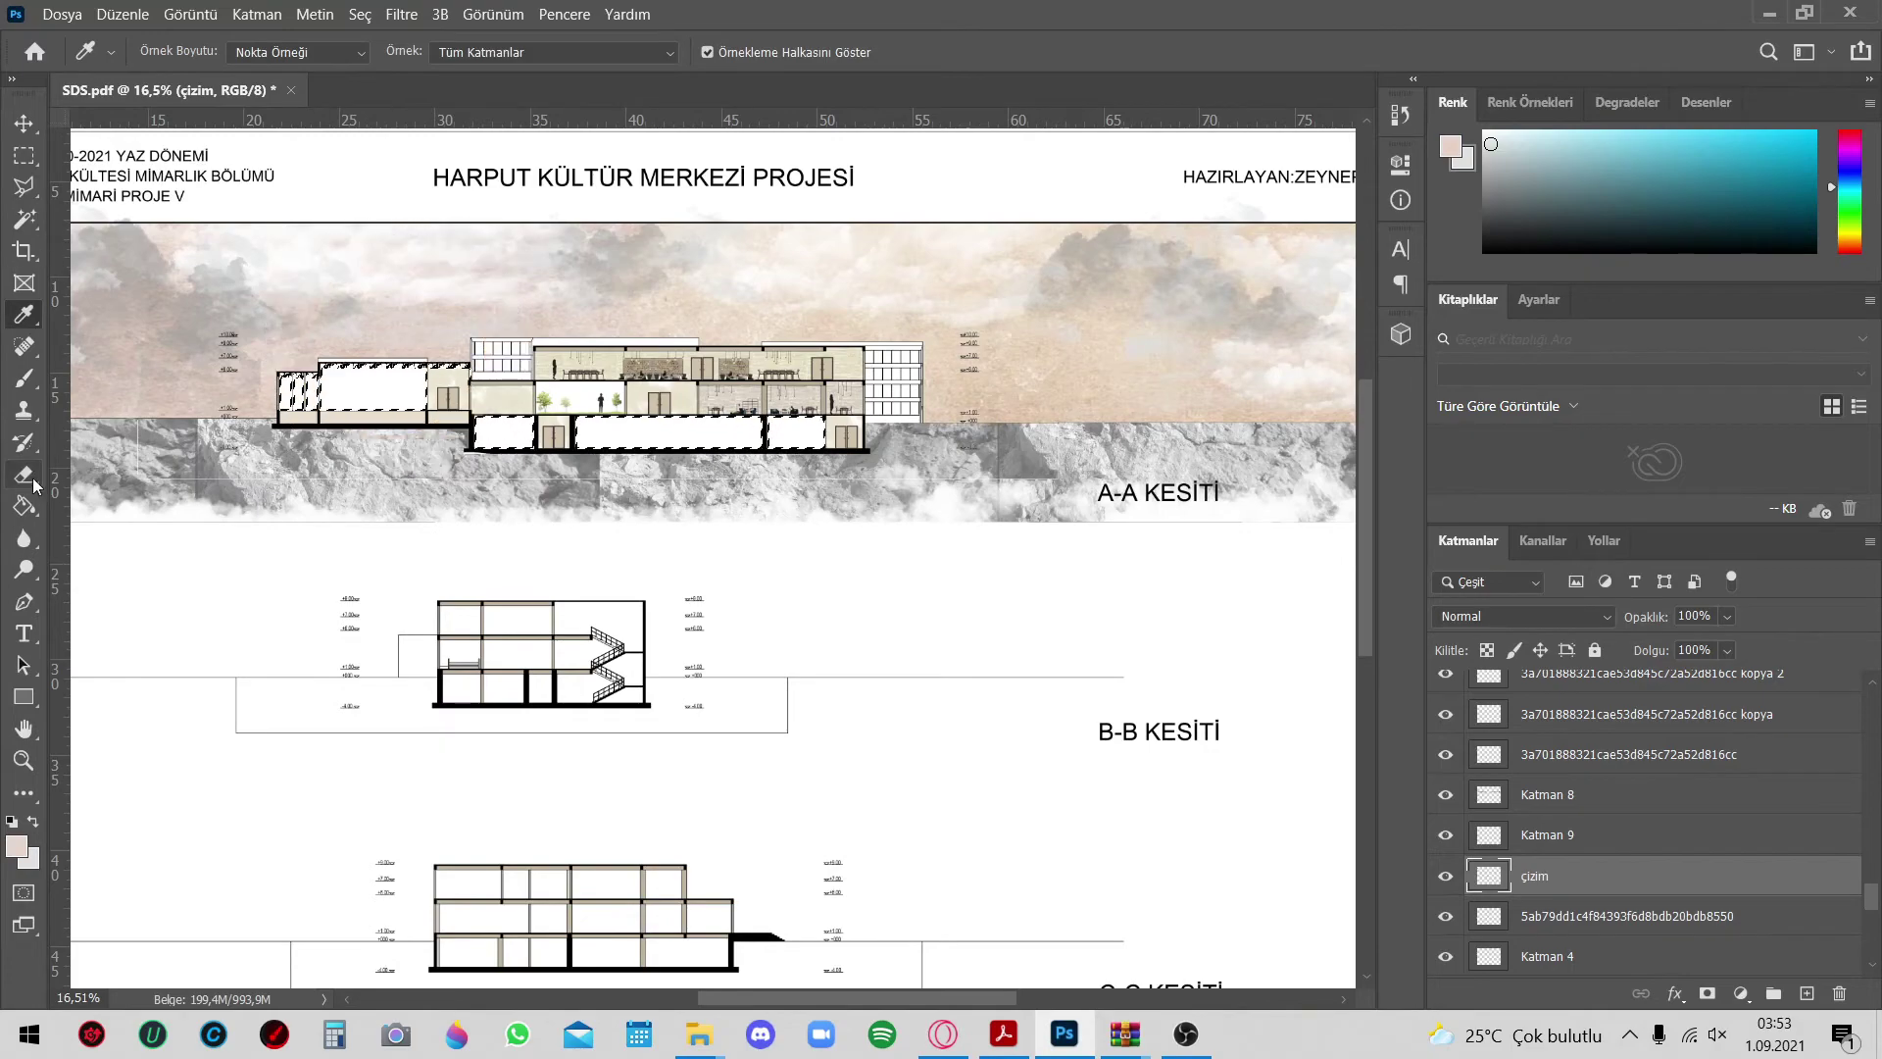
On Katman 9, set a grey colour and texture brush, and lower the layer opacity to 64%
click(1547, 834)
scroll(378, 382, up, 4)
click(16, 845)
key(Return)
key(b)
click(177, 51)
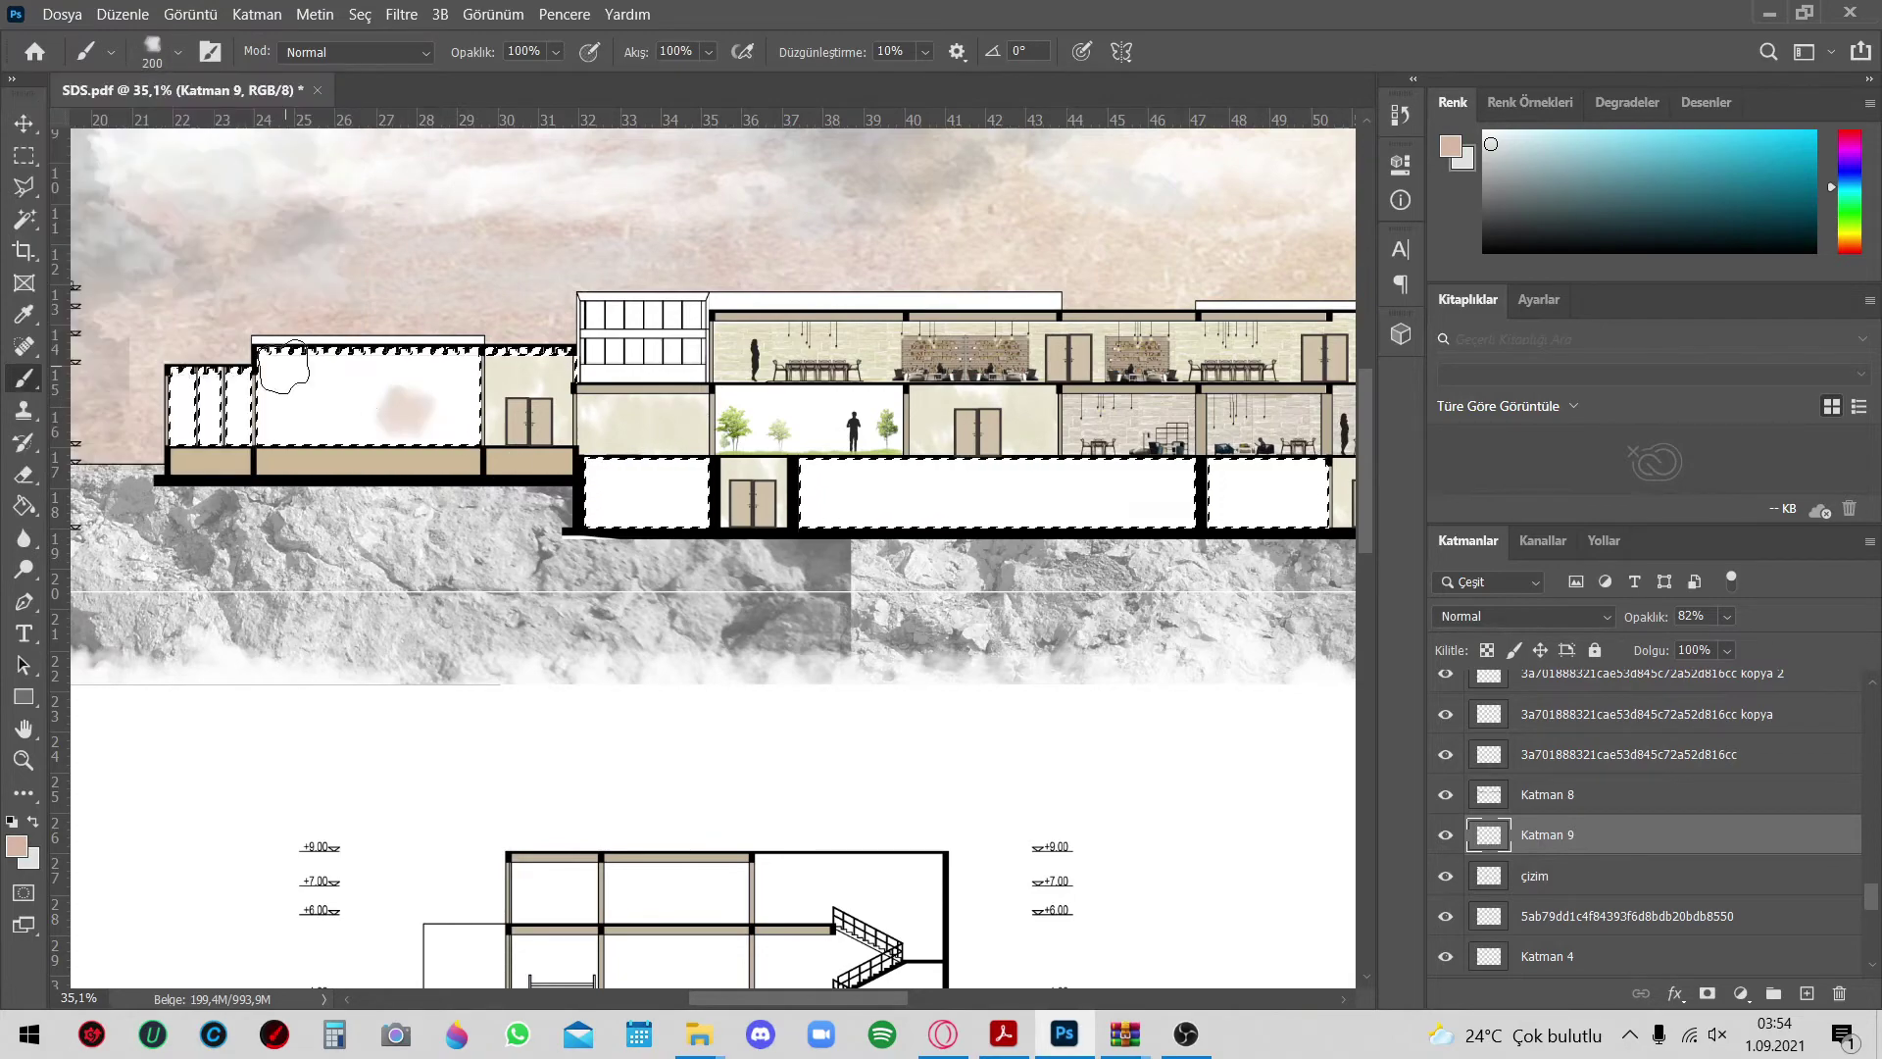
scroll(241, 486, up, 3)
drag(1754, 644, 1729, 644)
scroll(240, 485, down, 5)
scroll(176, 500, up, 2)
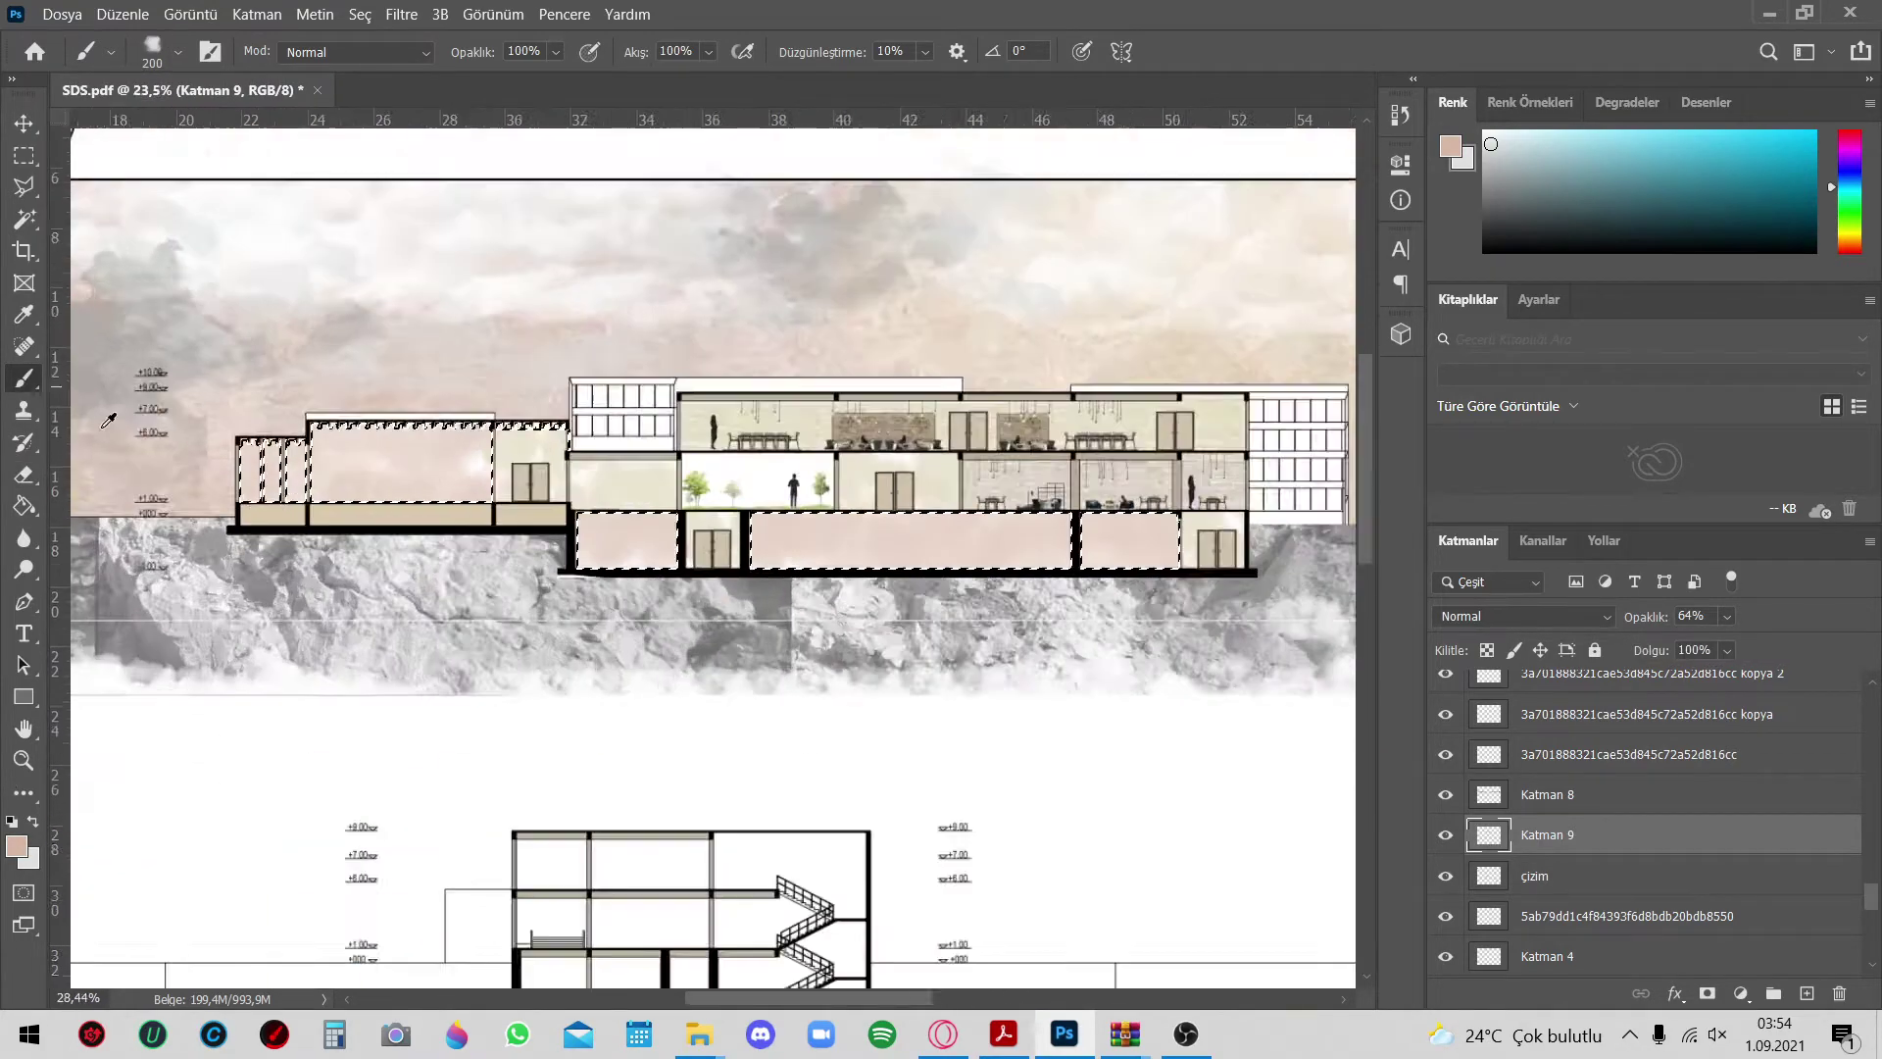
scroll(176, 499, up, 2)
Paint a grey wash into the selected lower rooms and deselect
key(b)
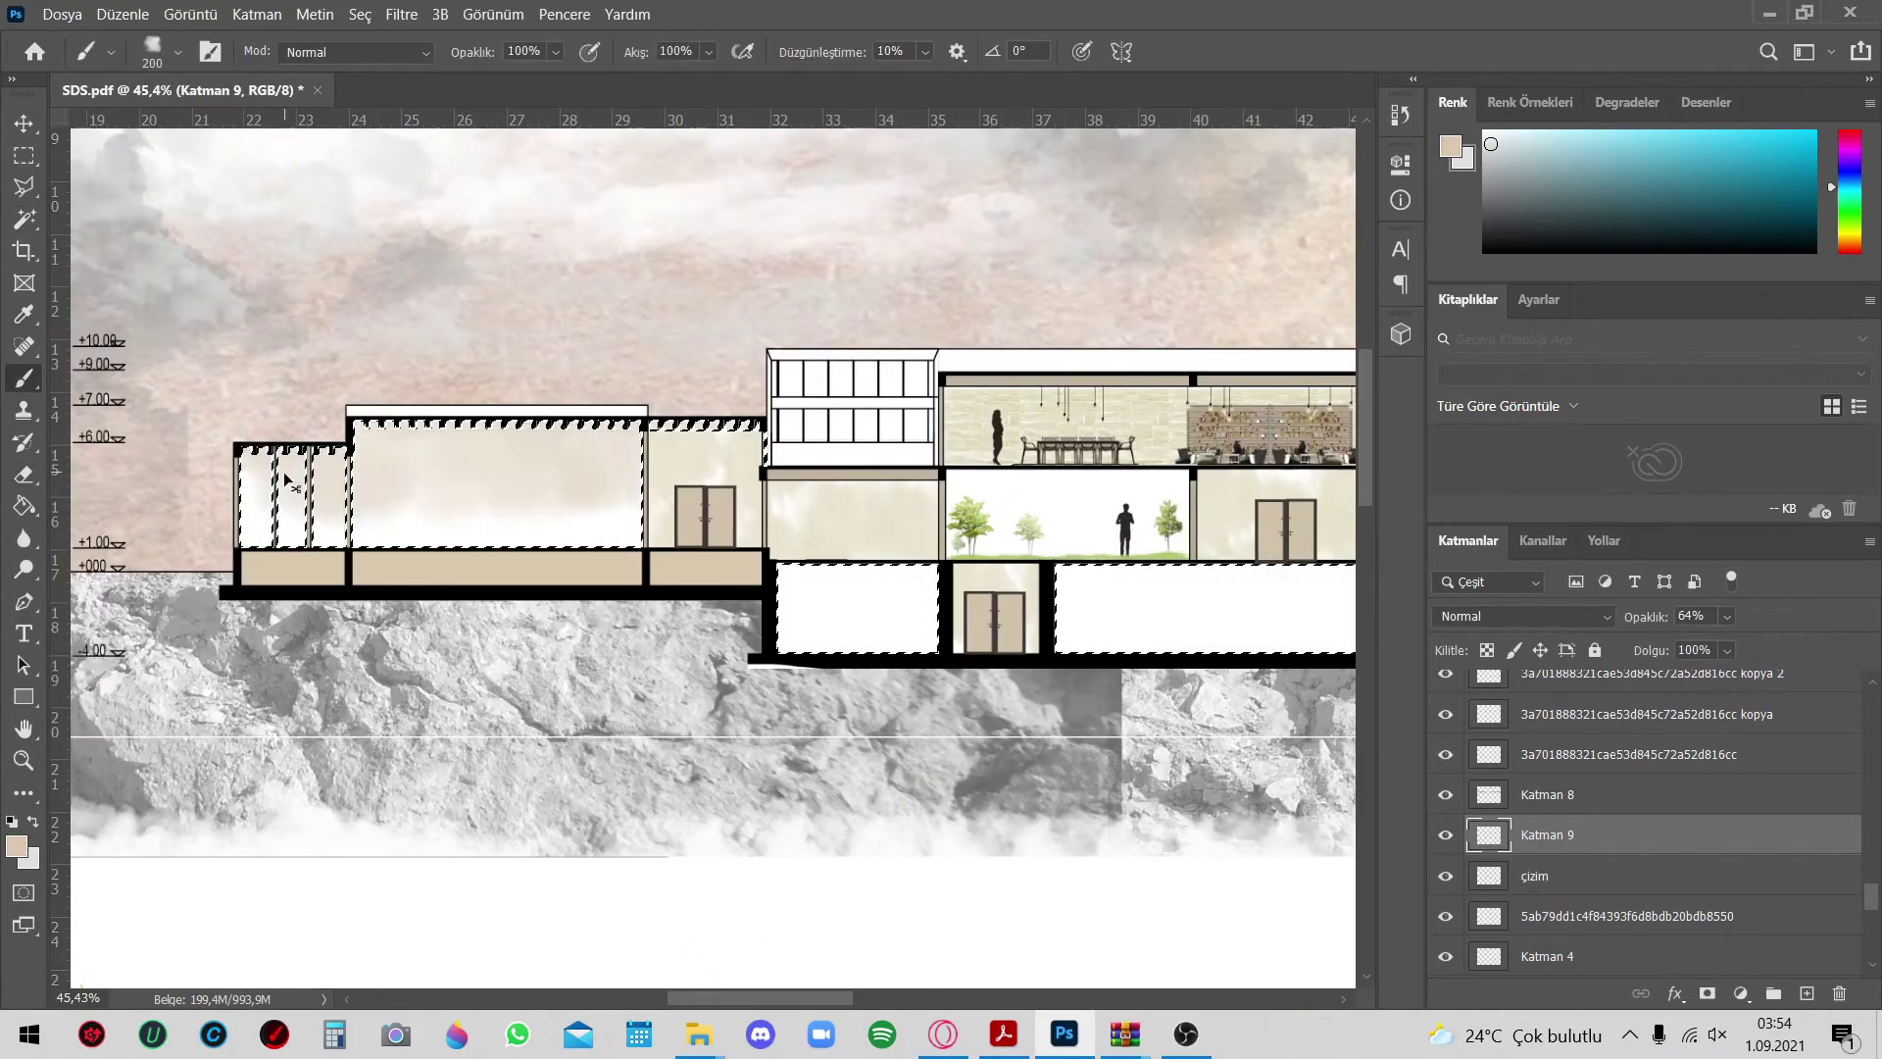
click(16, 844)
click(1744, 320)
drag(490, 471, 206, 539)
key(ctrl+d)
Reduce Katman 9's opacity below half, then add a new layer above çizim
scroll(205, 539, down, 3)
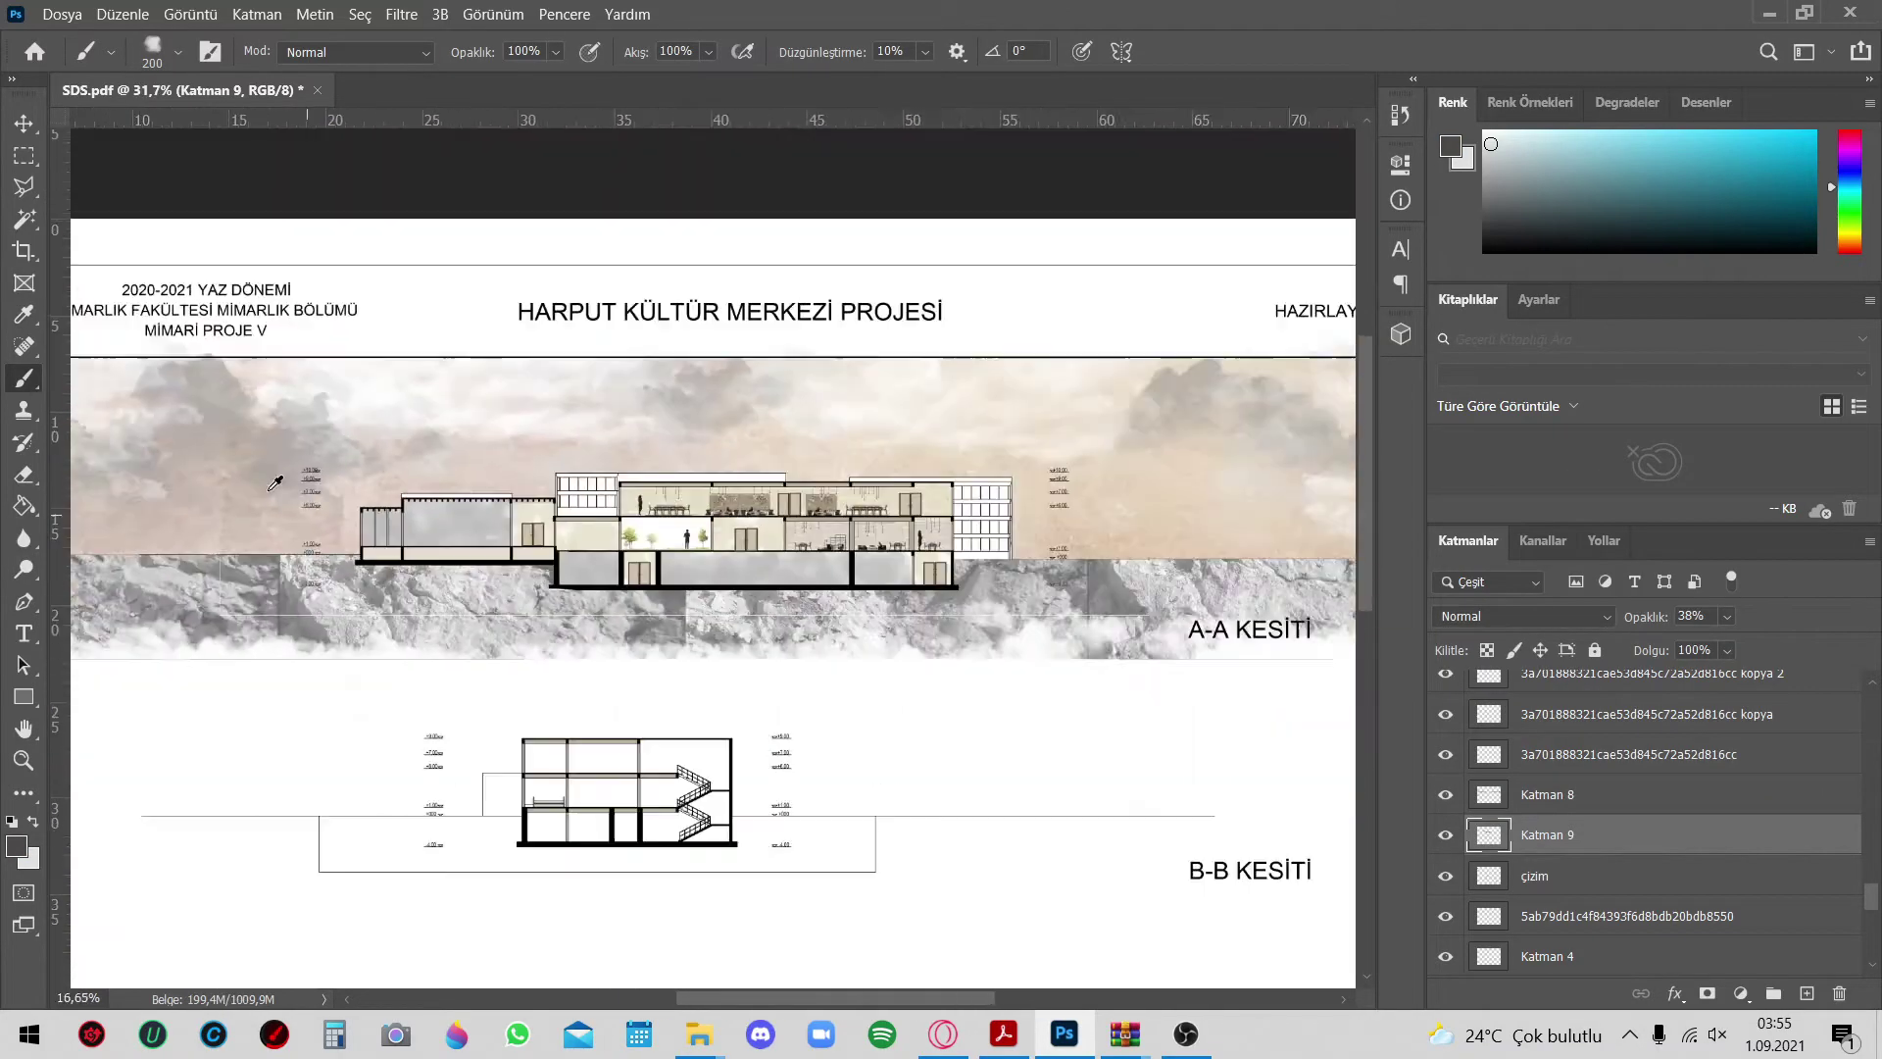
click(1727, 615)
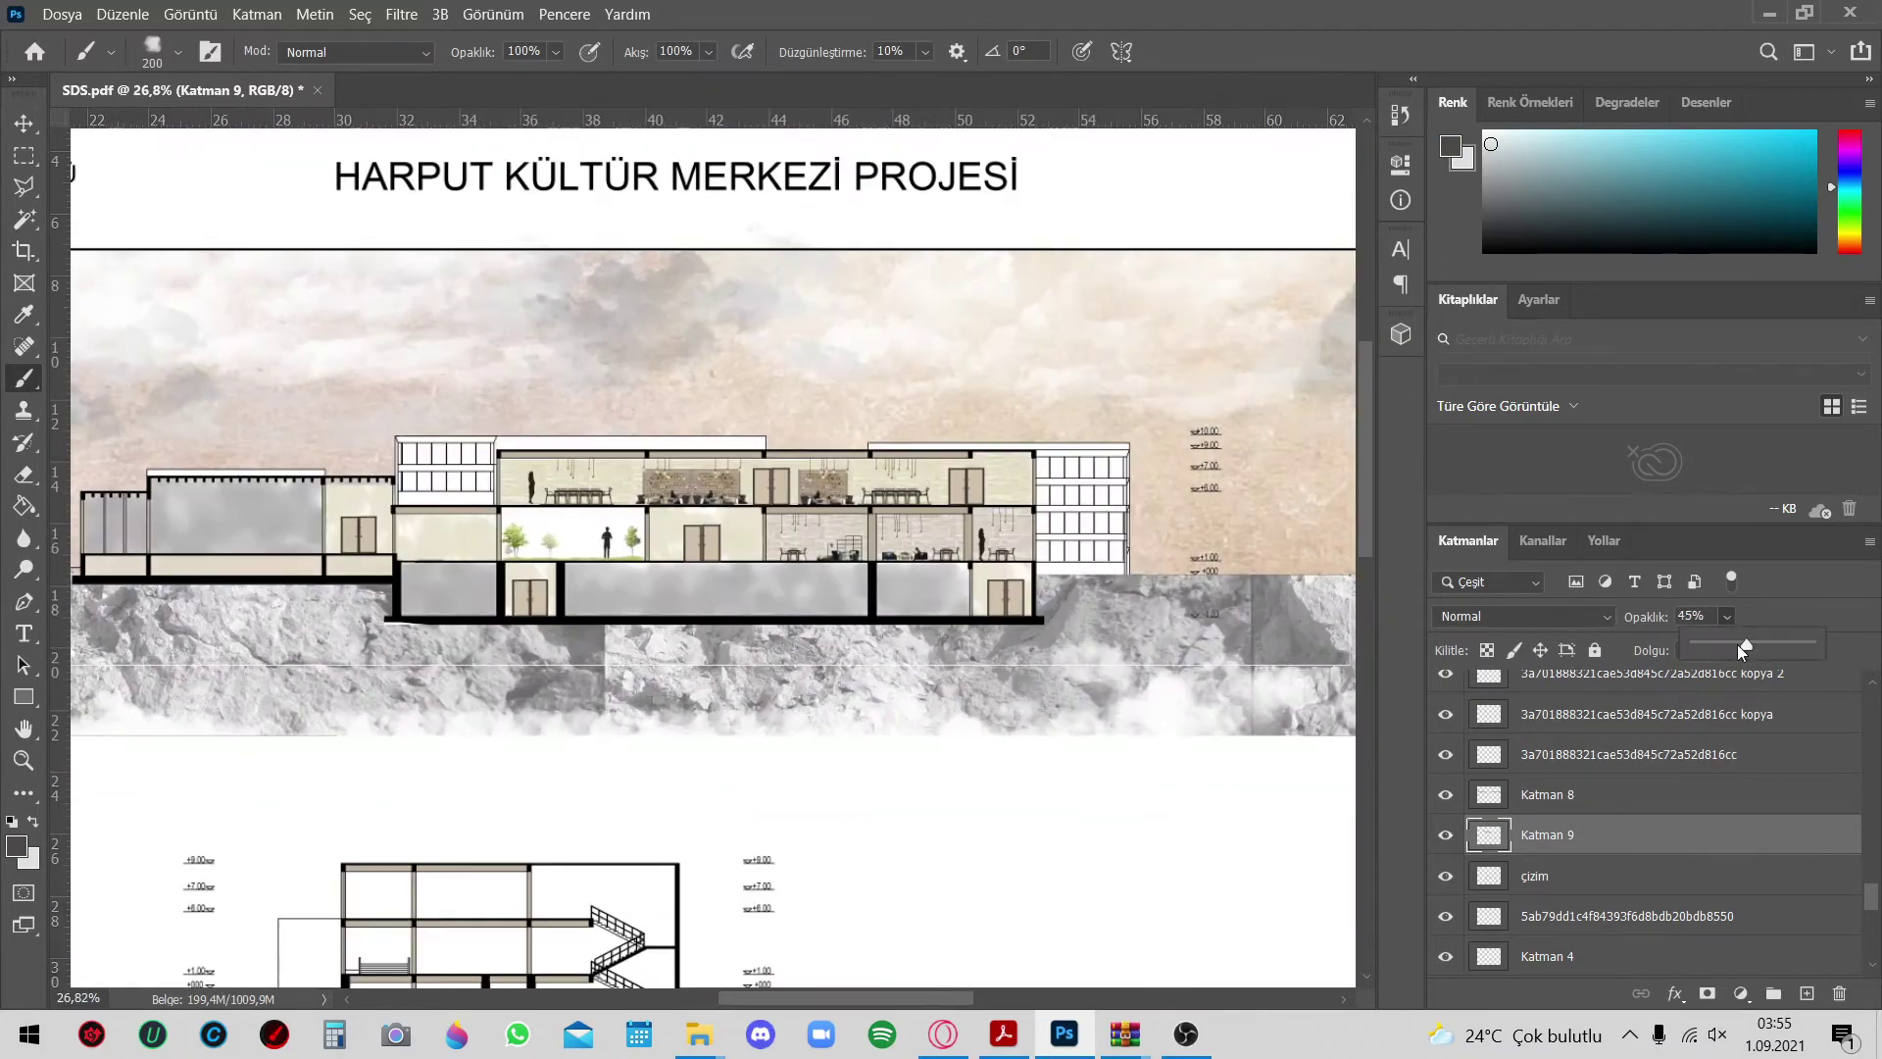
click(1546, 794)
key(w)
scroll(660, 525, up, 5)
click(1559, 875)
click(1807, 993)
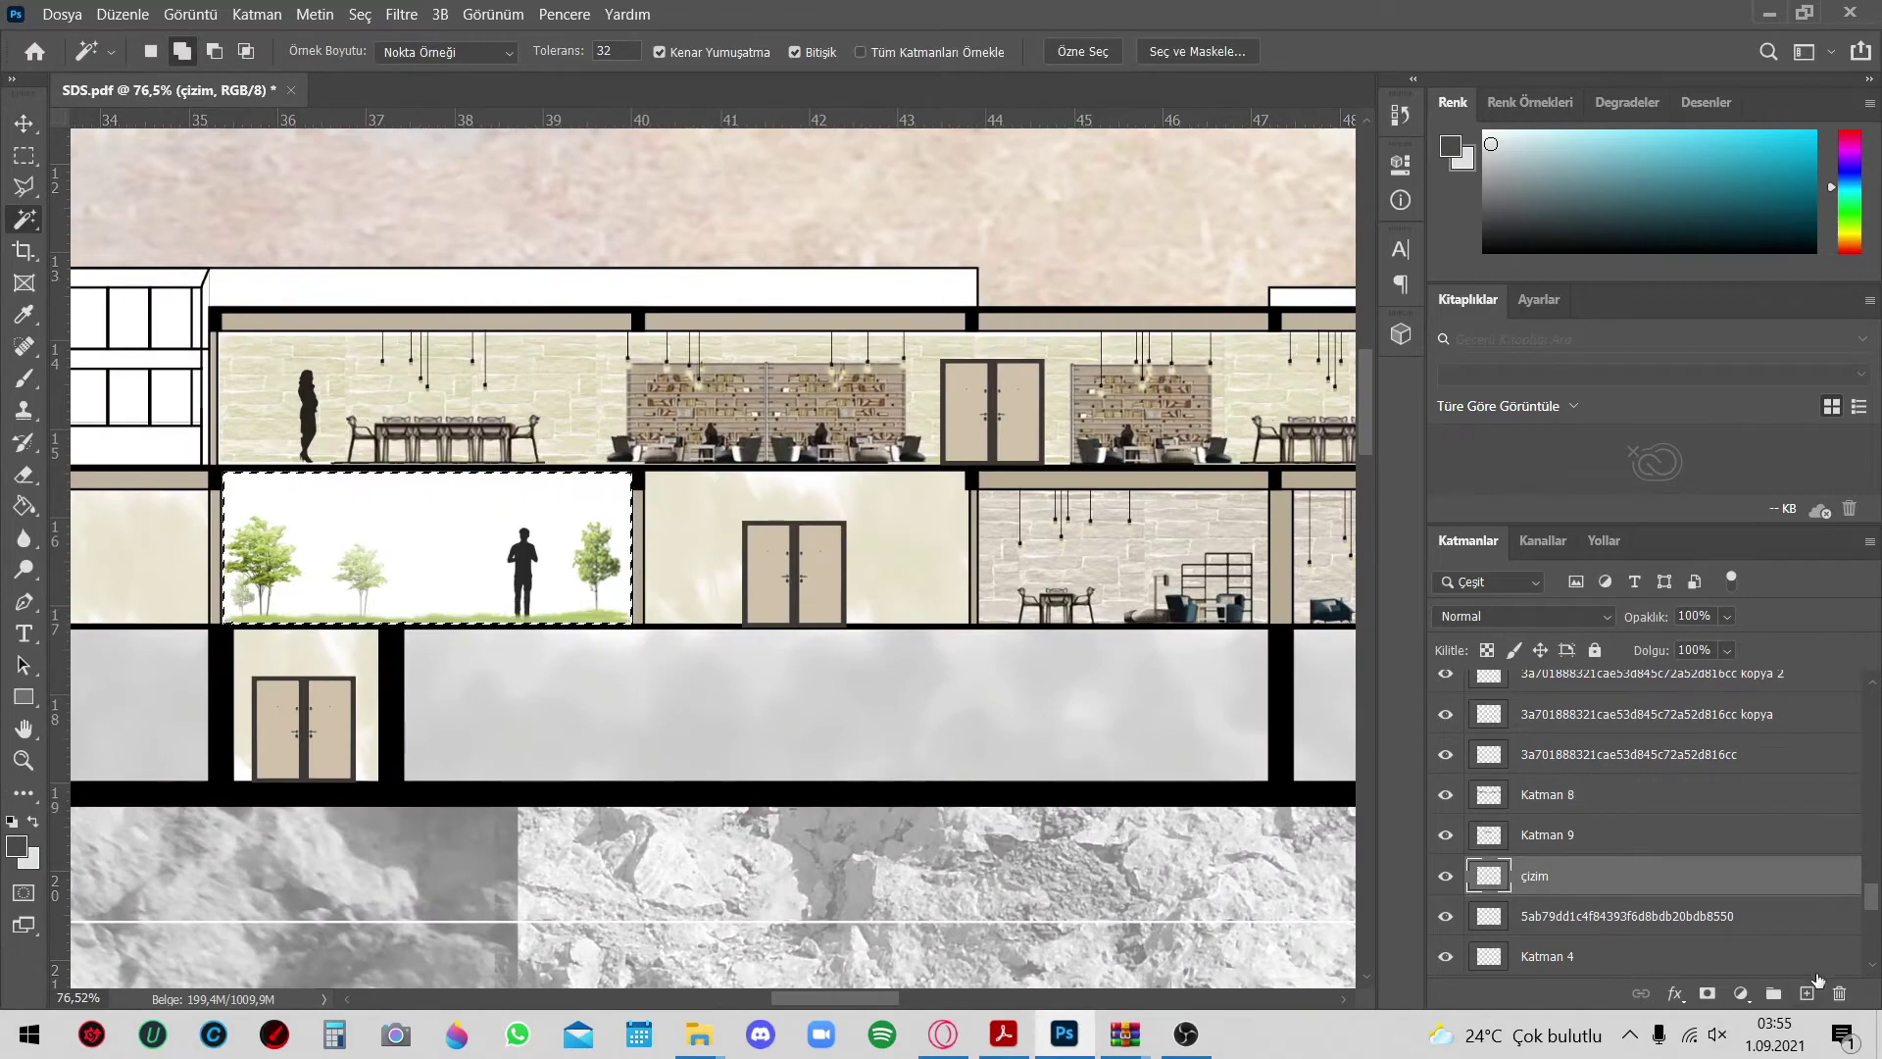
Choose a grey-blue colour and the large 2500 px Stone texture brush
click(17, 844)
click(1680, 386)
click(24, 506)
click(152, 56)
double_click(202, 390)
click(178, 52)
click(208, 232)
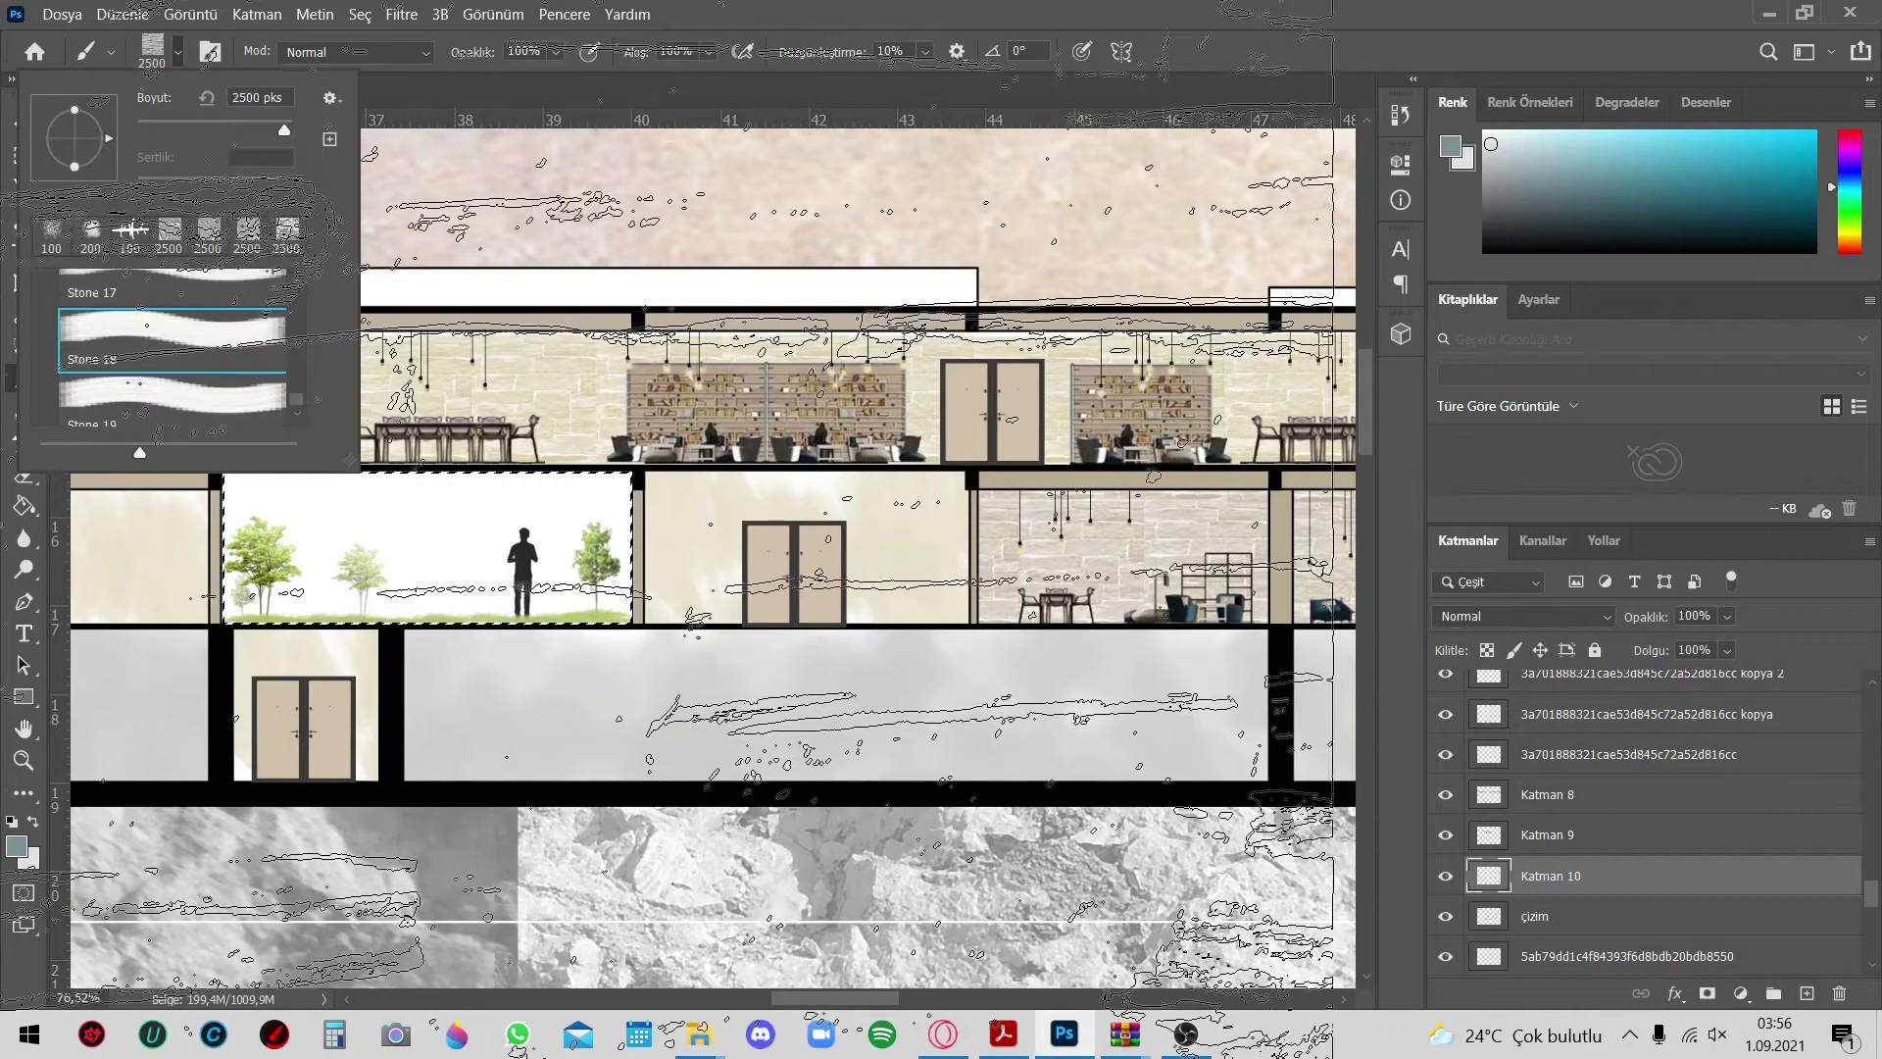
scroll(475, 575, down, 5)
scroll(474, 575, up, 3)
Fade Katman 10 to 61% opacity and move it below Katman 6
drag(1649, 615, 1617, 615)
scroll(475, 575, down, 2)
scroll(1563, 797, down, 1)
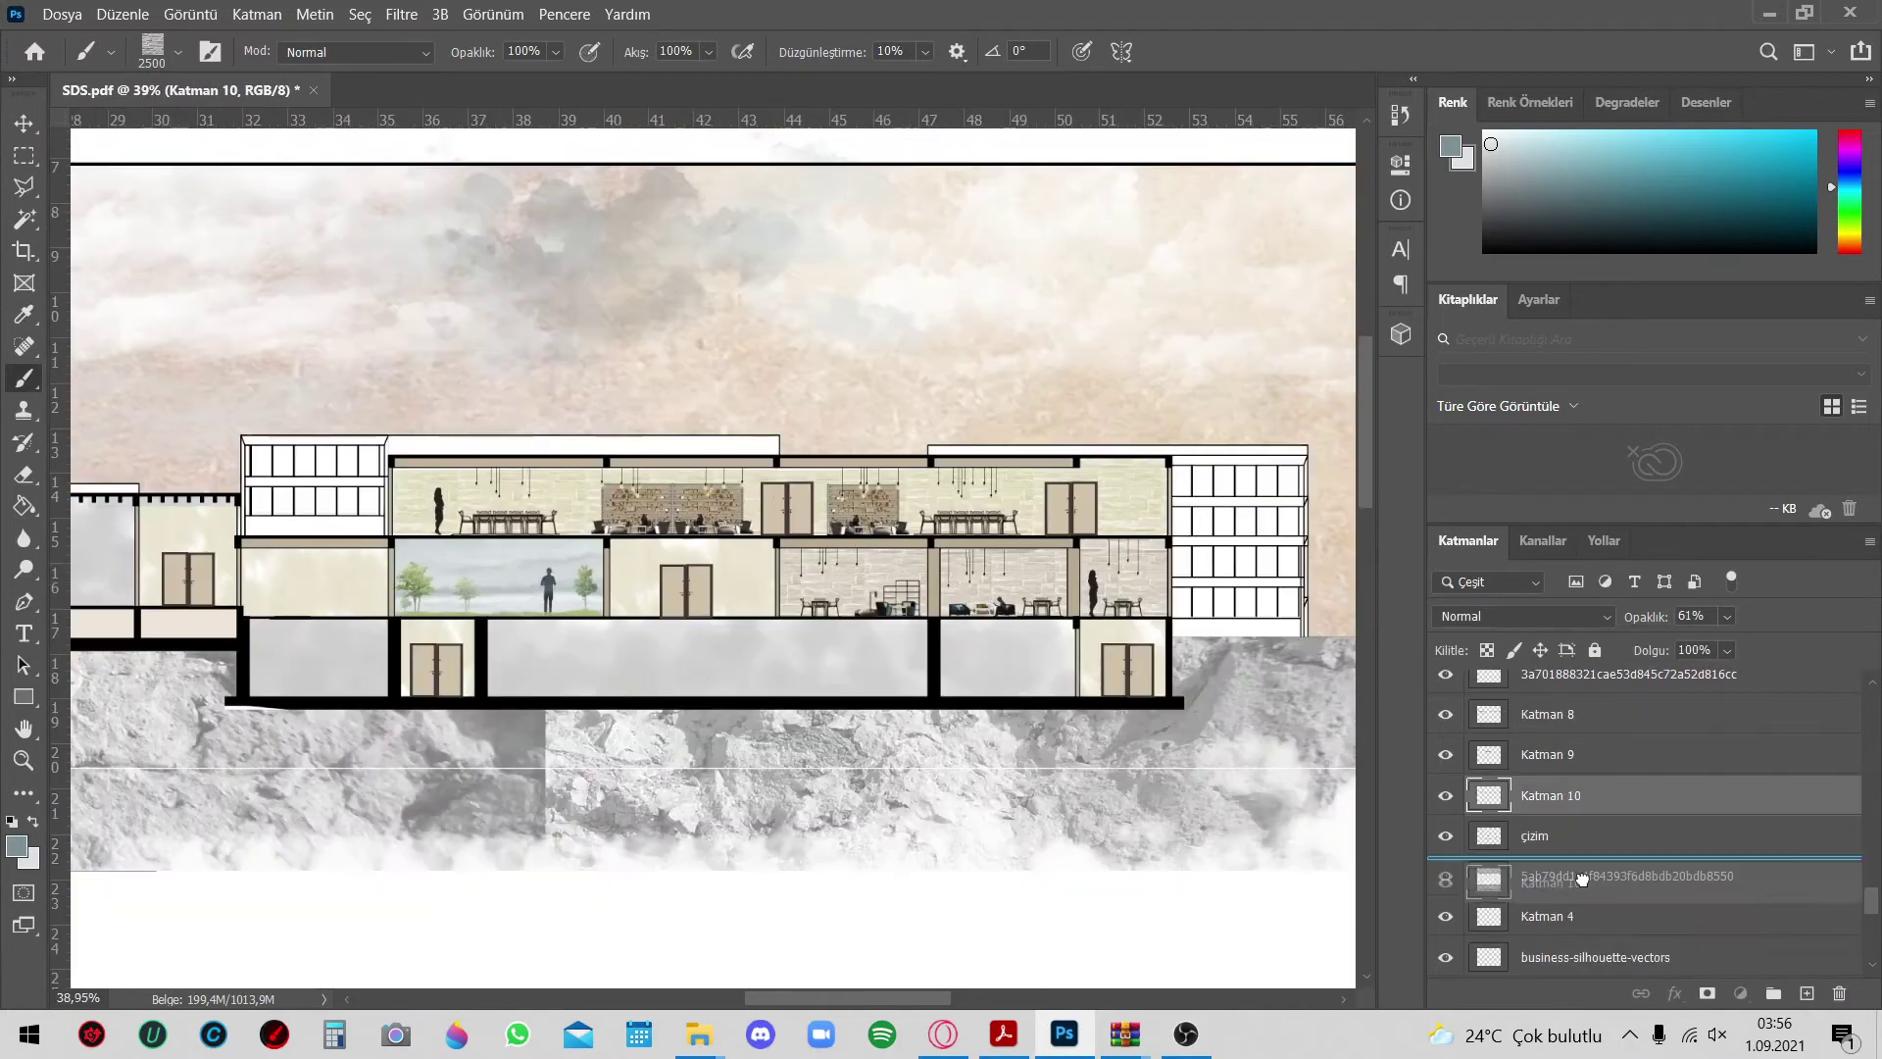
drag(1585, 900, 1585, 900)
scroll(610, 483, down, 3)
Save the sheet as SDS.psd and reselect the çizim layer
key(ctrl+shift+s)
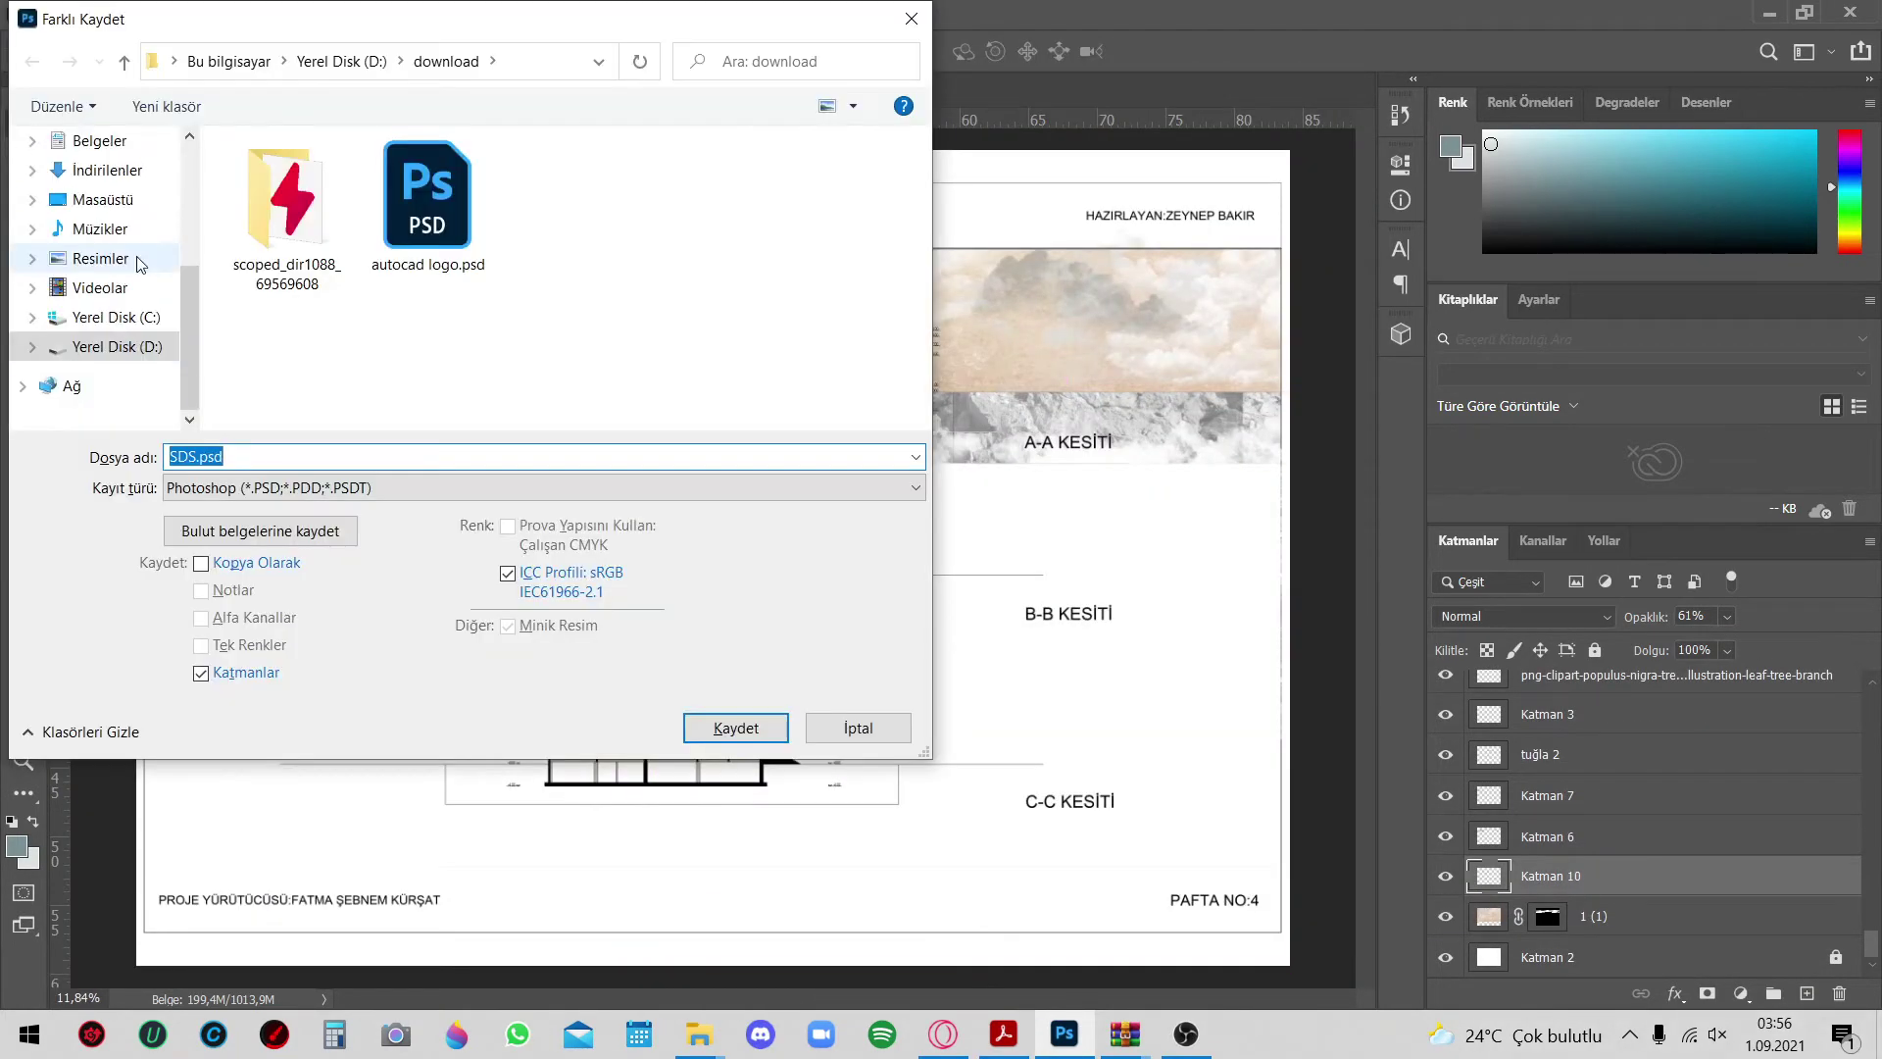
click(723, 740)
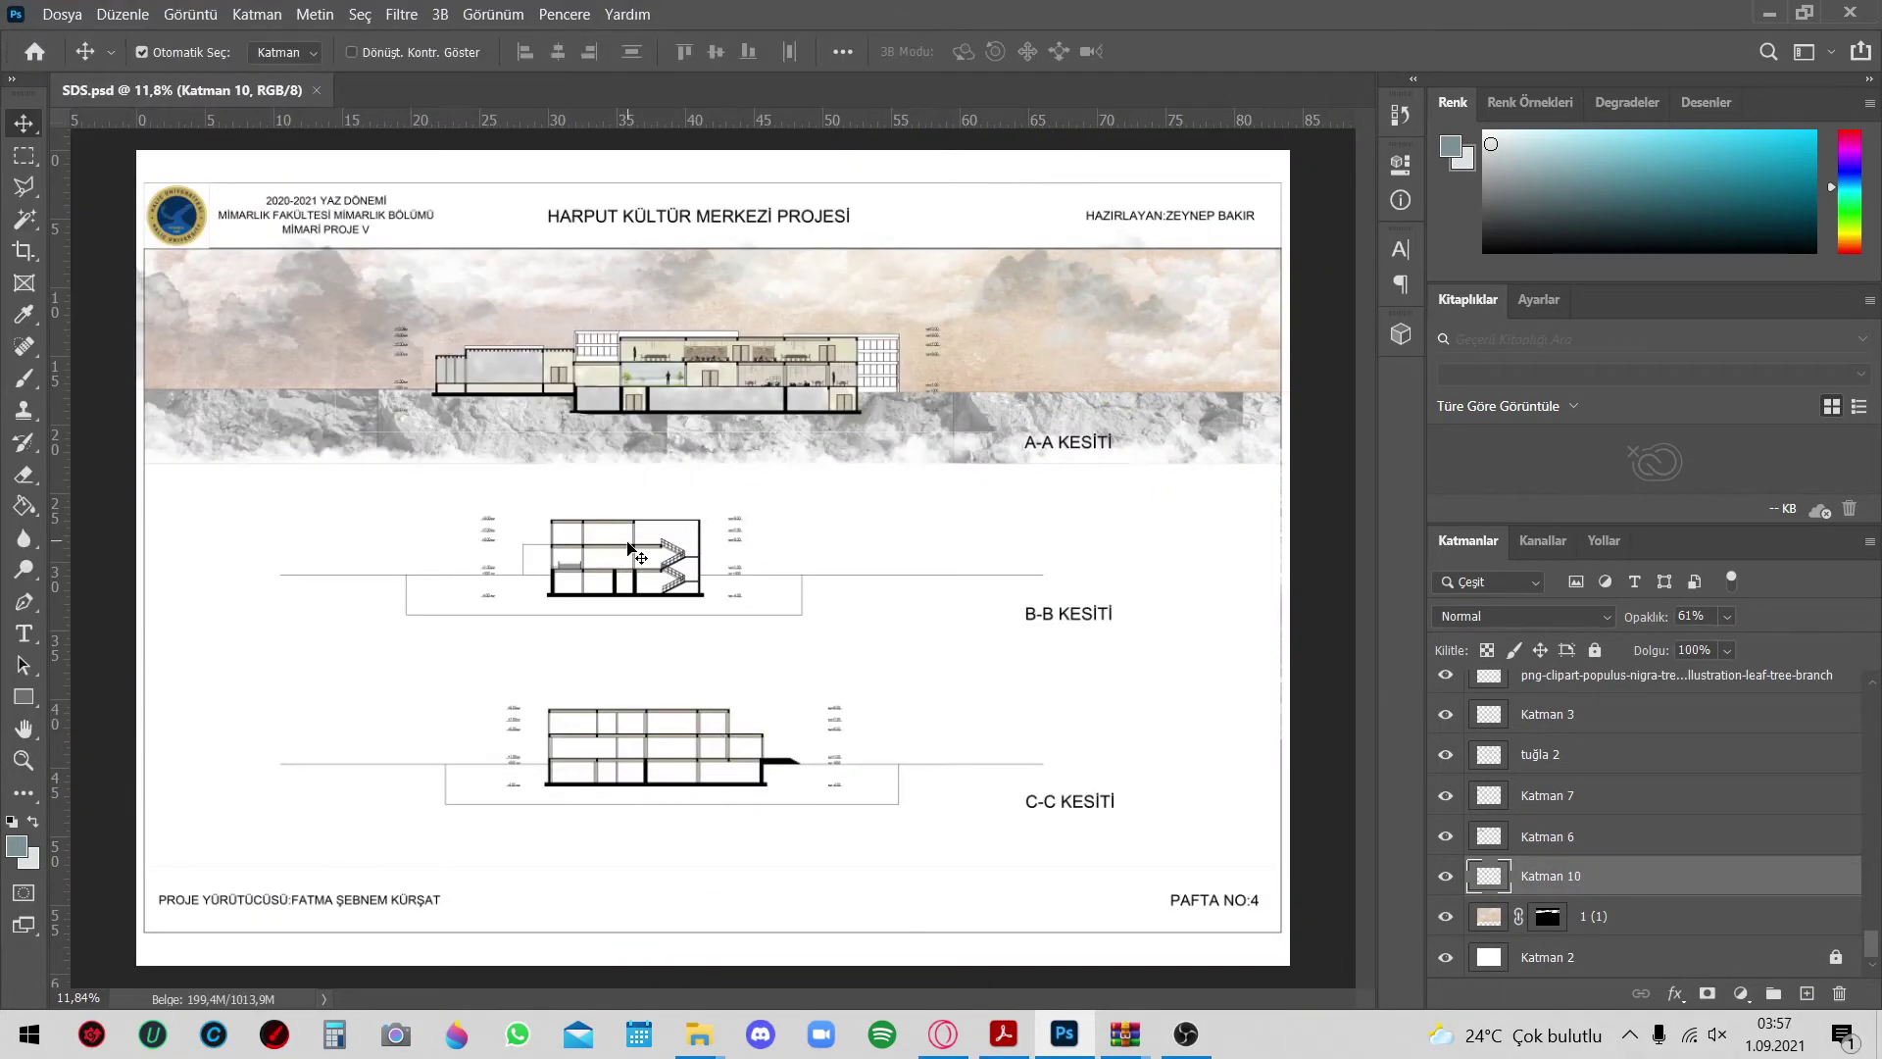
scroll(649, 264, up, 8)
click(412, 500)
Magic Wand the window panes of both glazed blocks on the çizim layer
key(w)
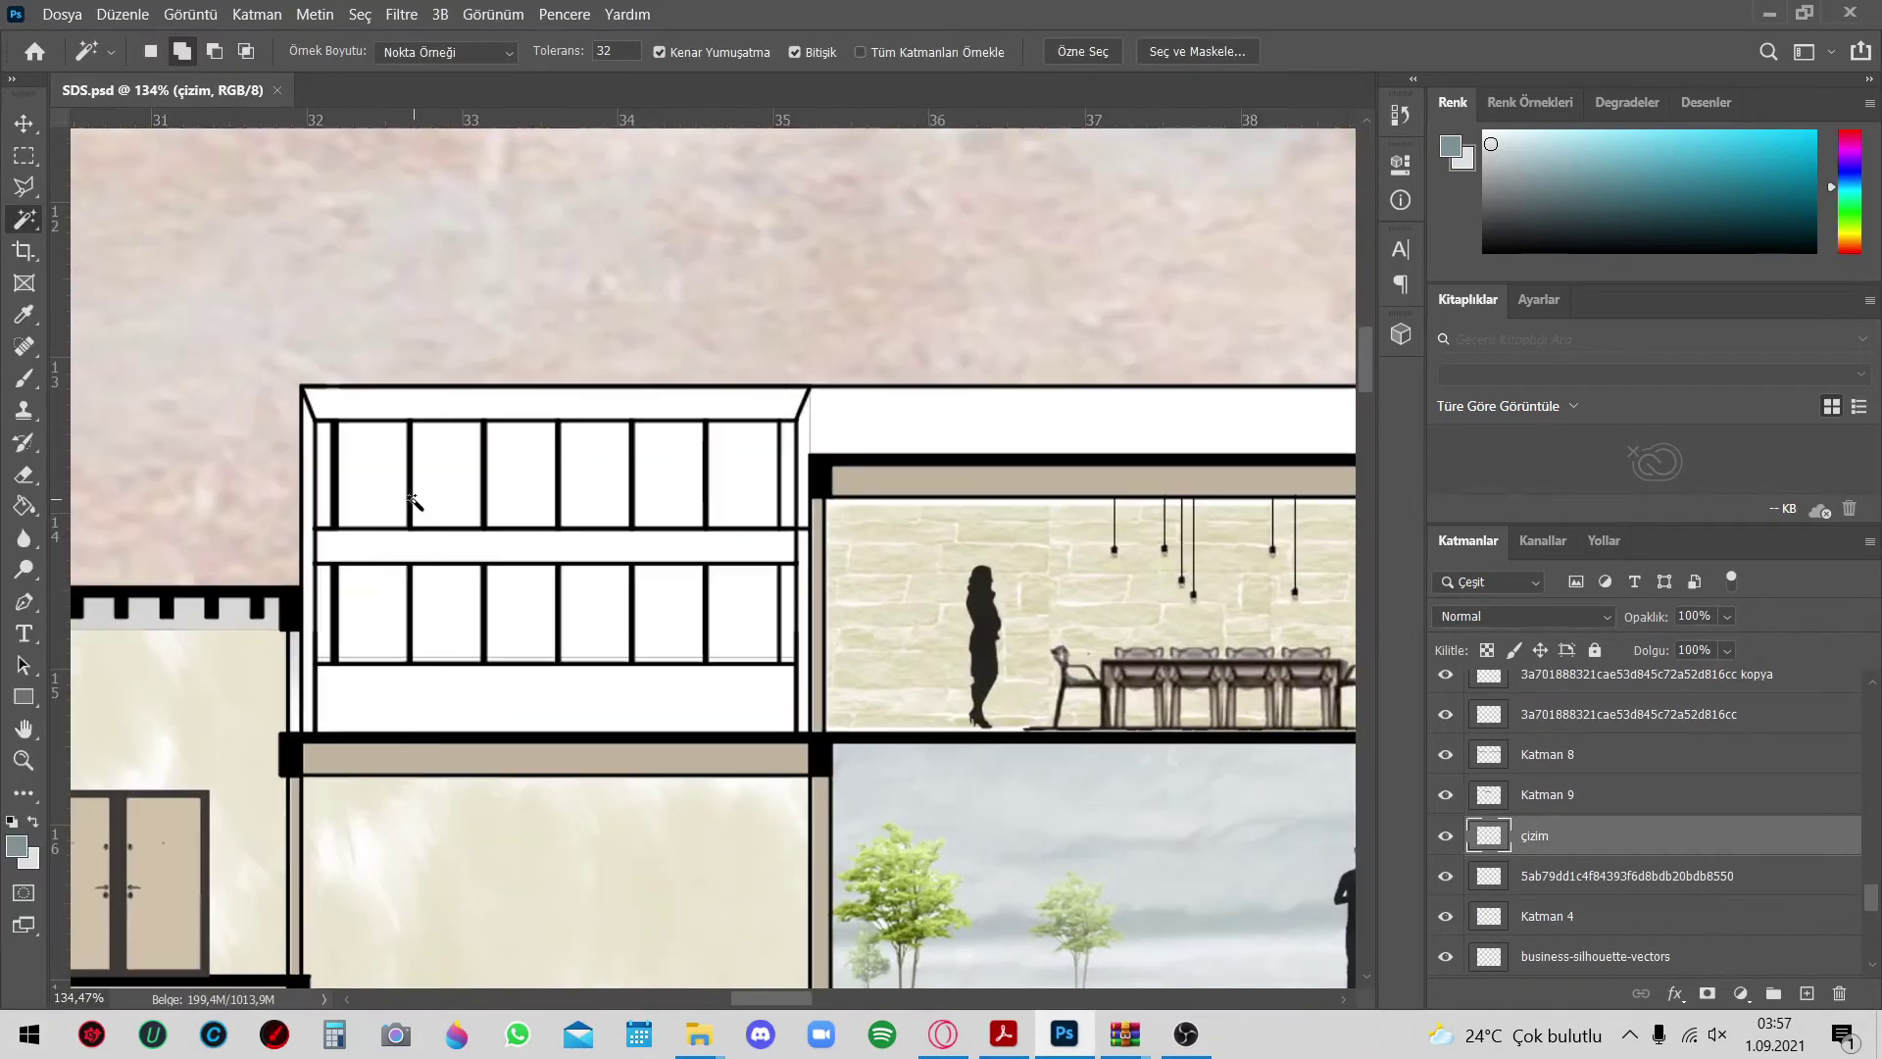
scroll(936, 708, down, 3)
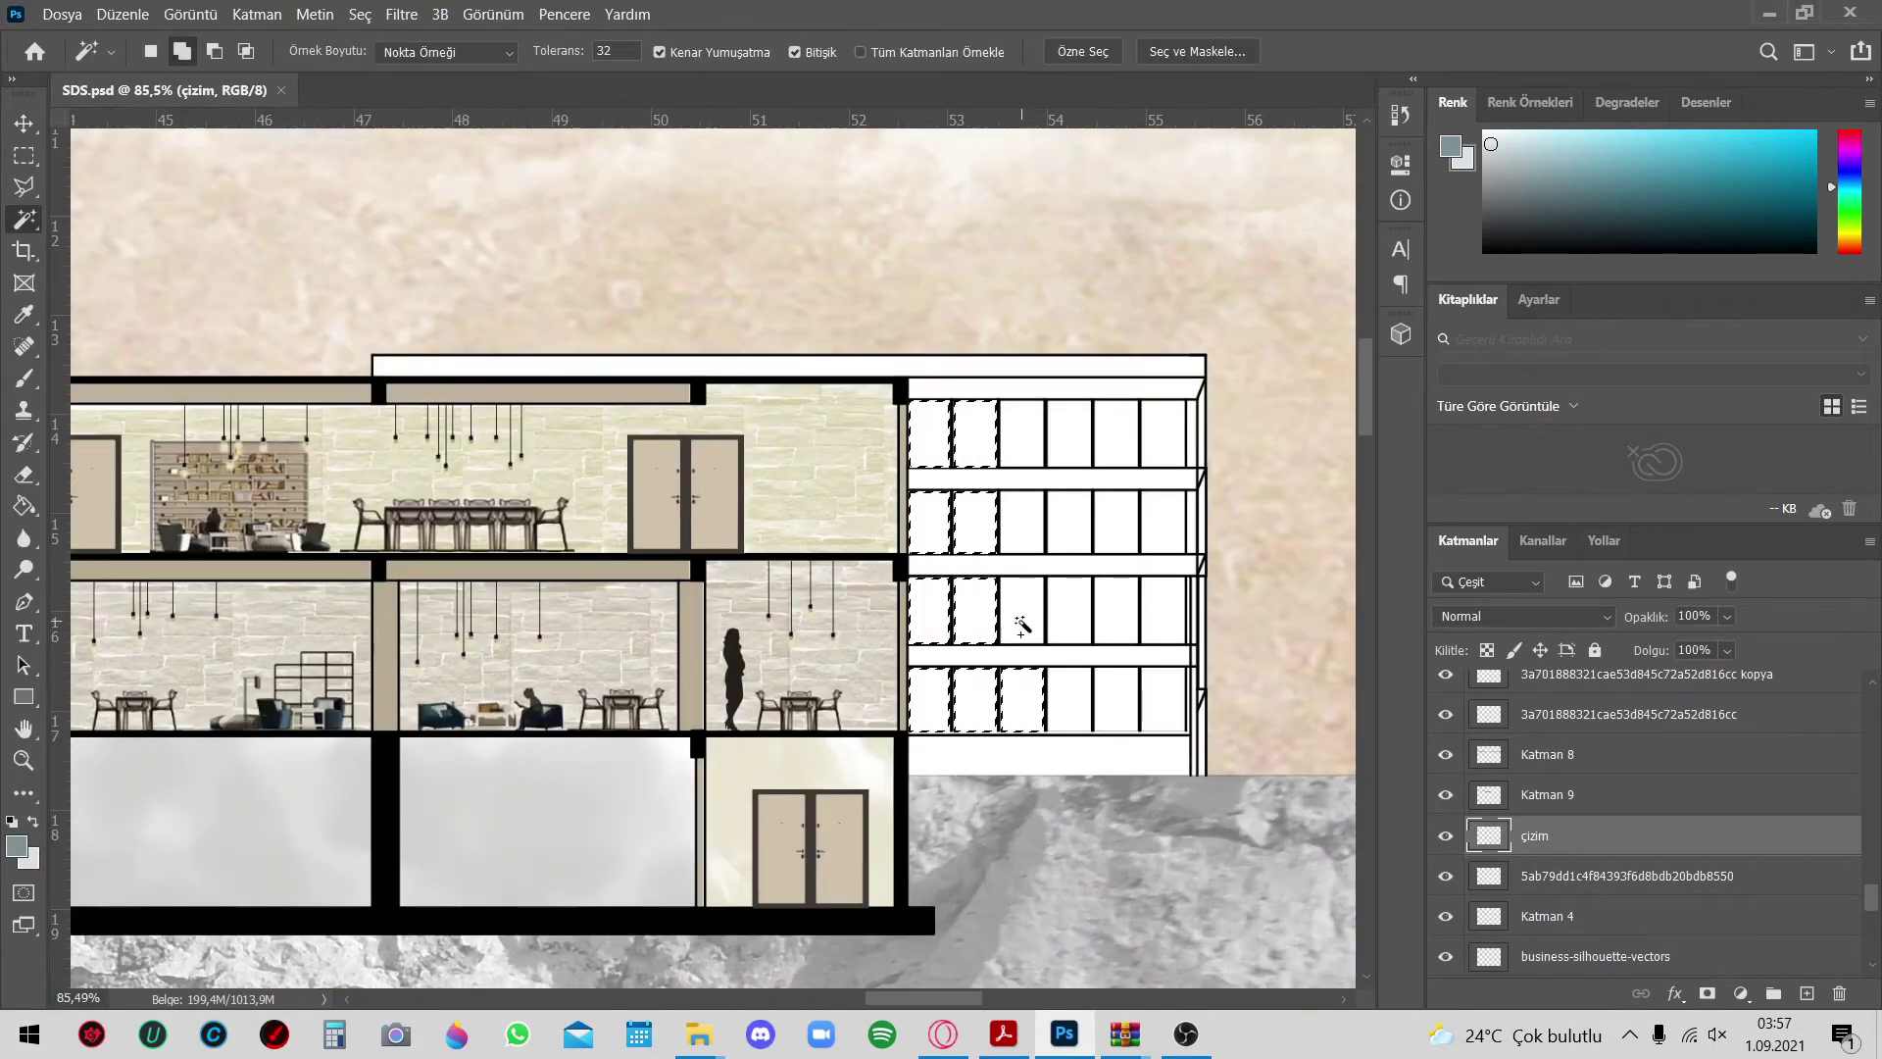
scroll(1156, 577, down, 5)
scroll(1139, 445, up, 3)
key(b)
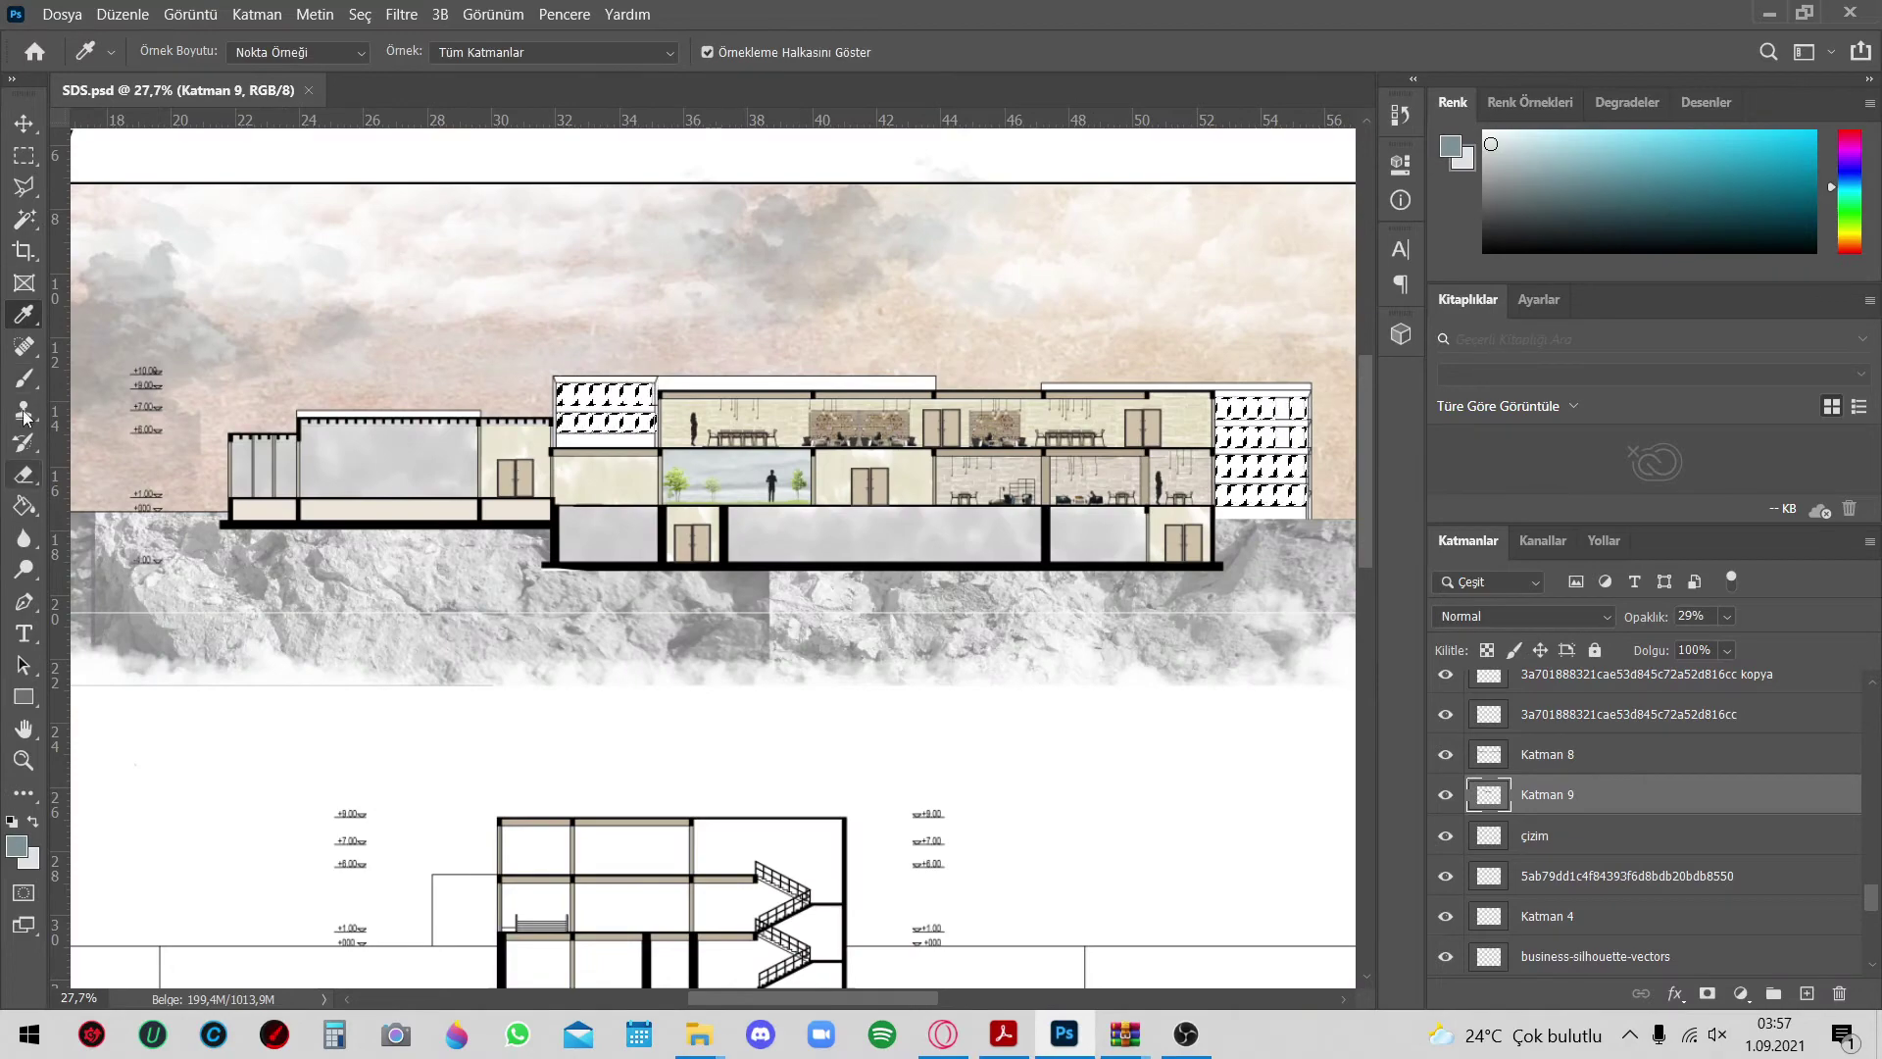
scroll(621, 402, up, 5)
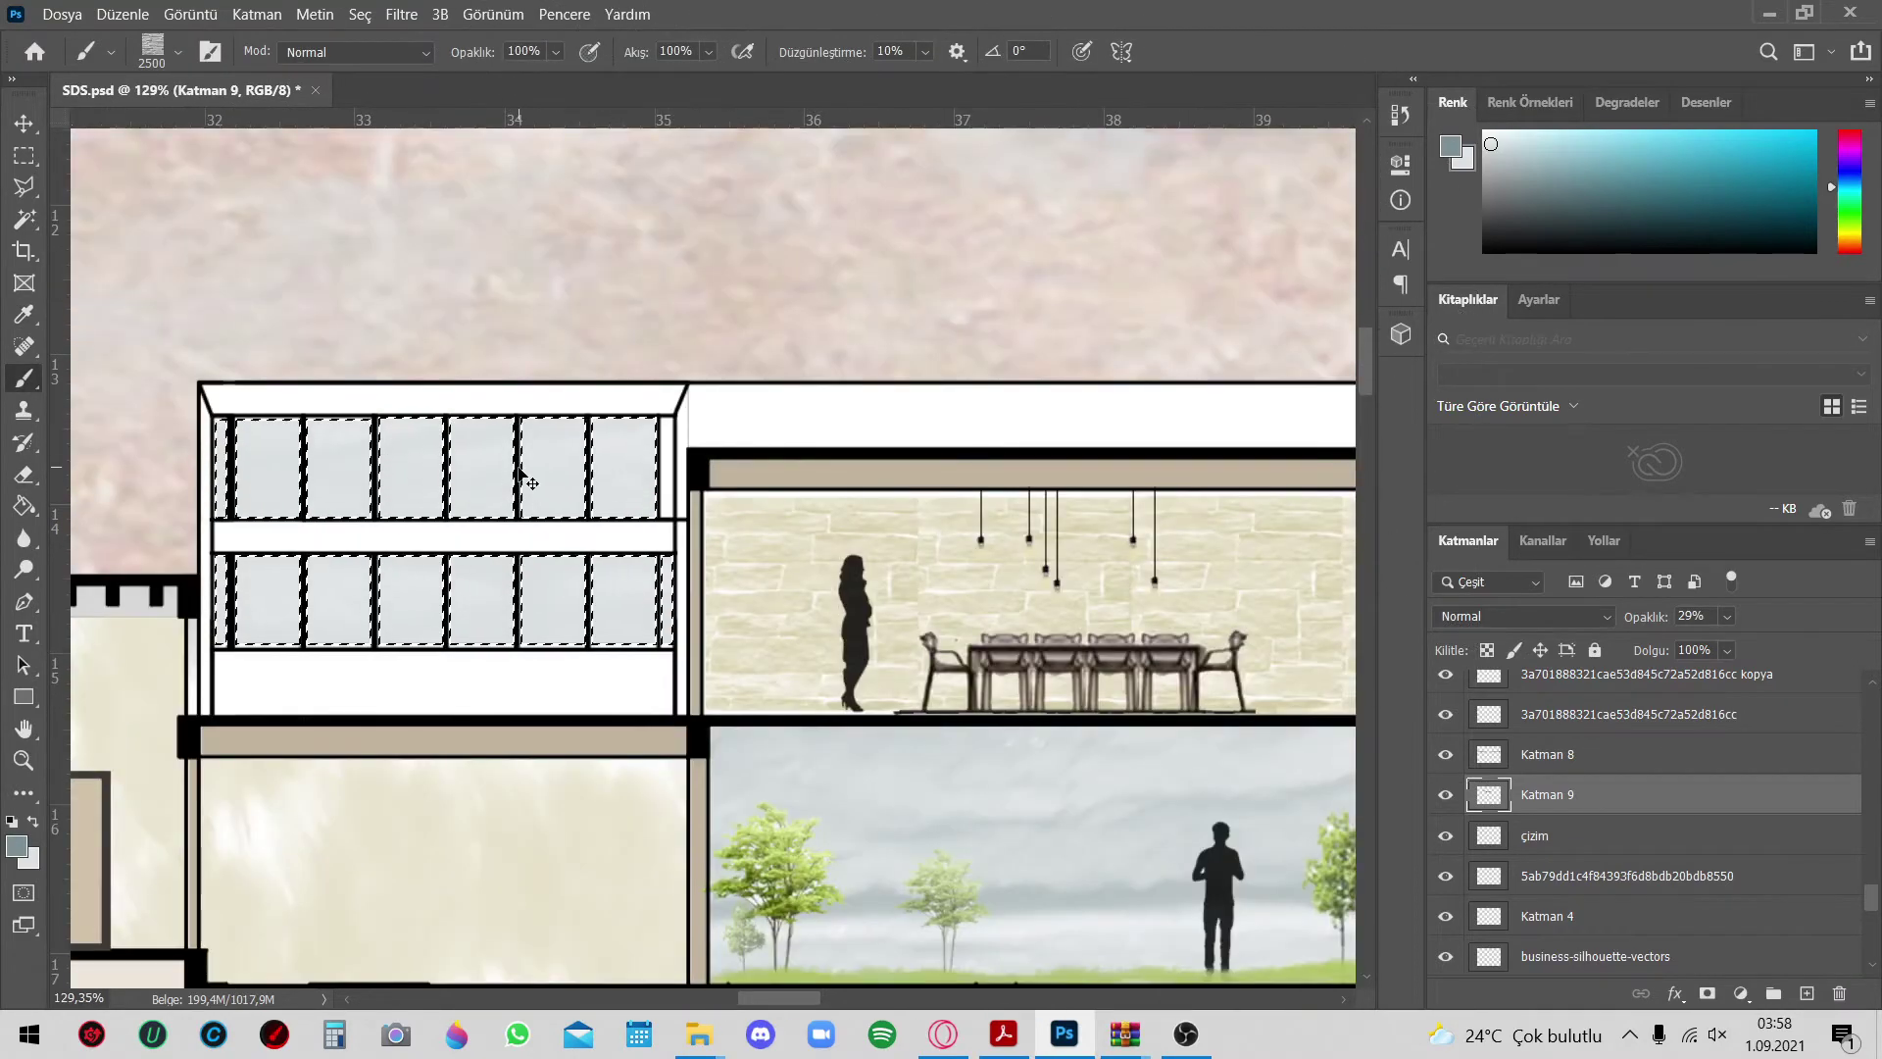
Switch to the Brush with a splatter brush preset at 800 px size
click(178, 51)
double_click(166, 323)
click(178, 51)
double_click(166, 407)
scroll(637, 578, down, 5)
scroll(638, 579, up, 4)
click(178, 51)
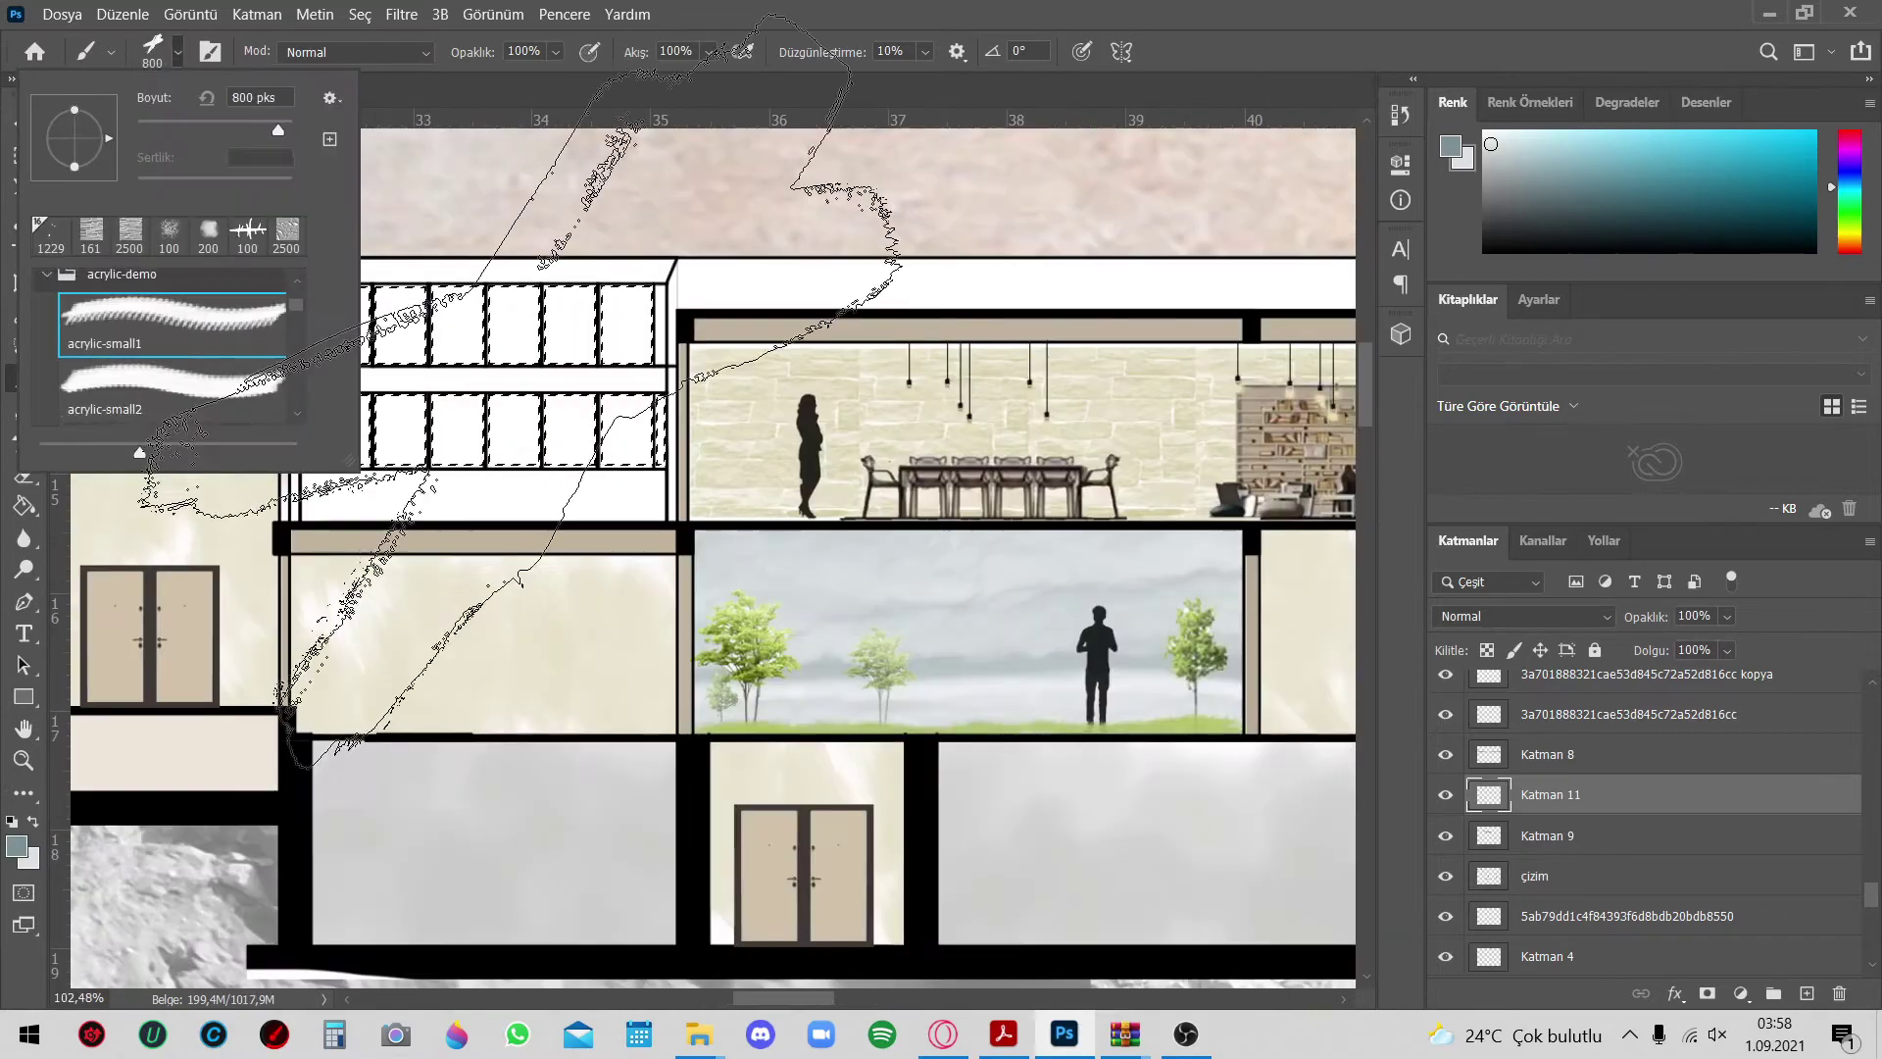
Paint cloud reflections into the left block's panes with a cloud brush
click(178, 51)
double_click(166, 372)
drag(324, 323, 478, 327)
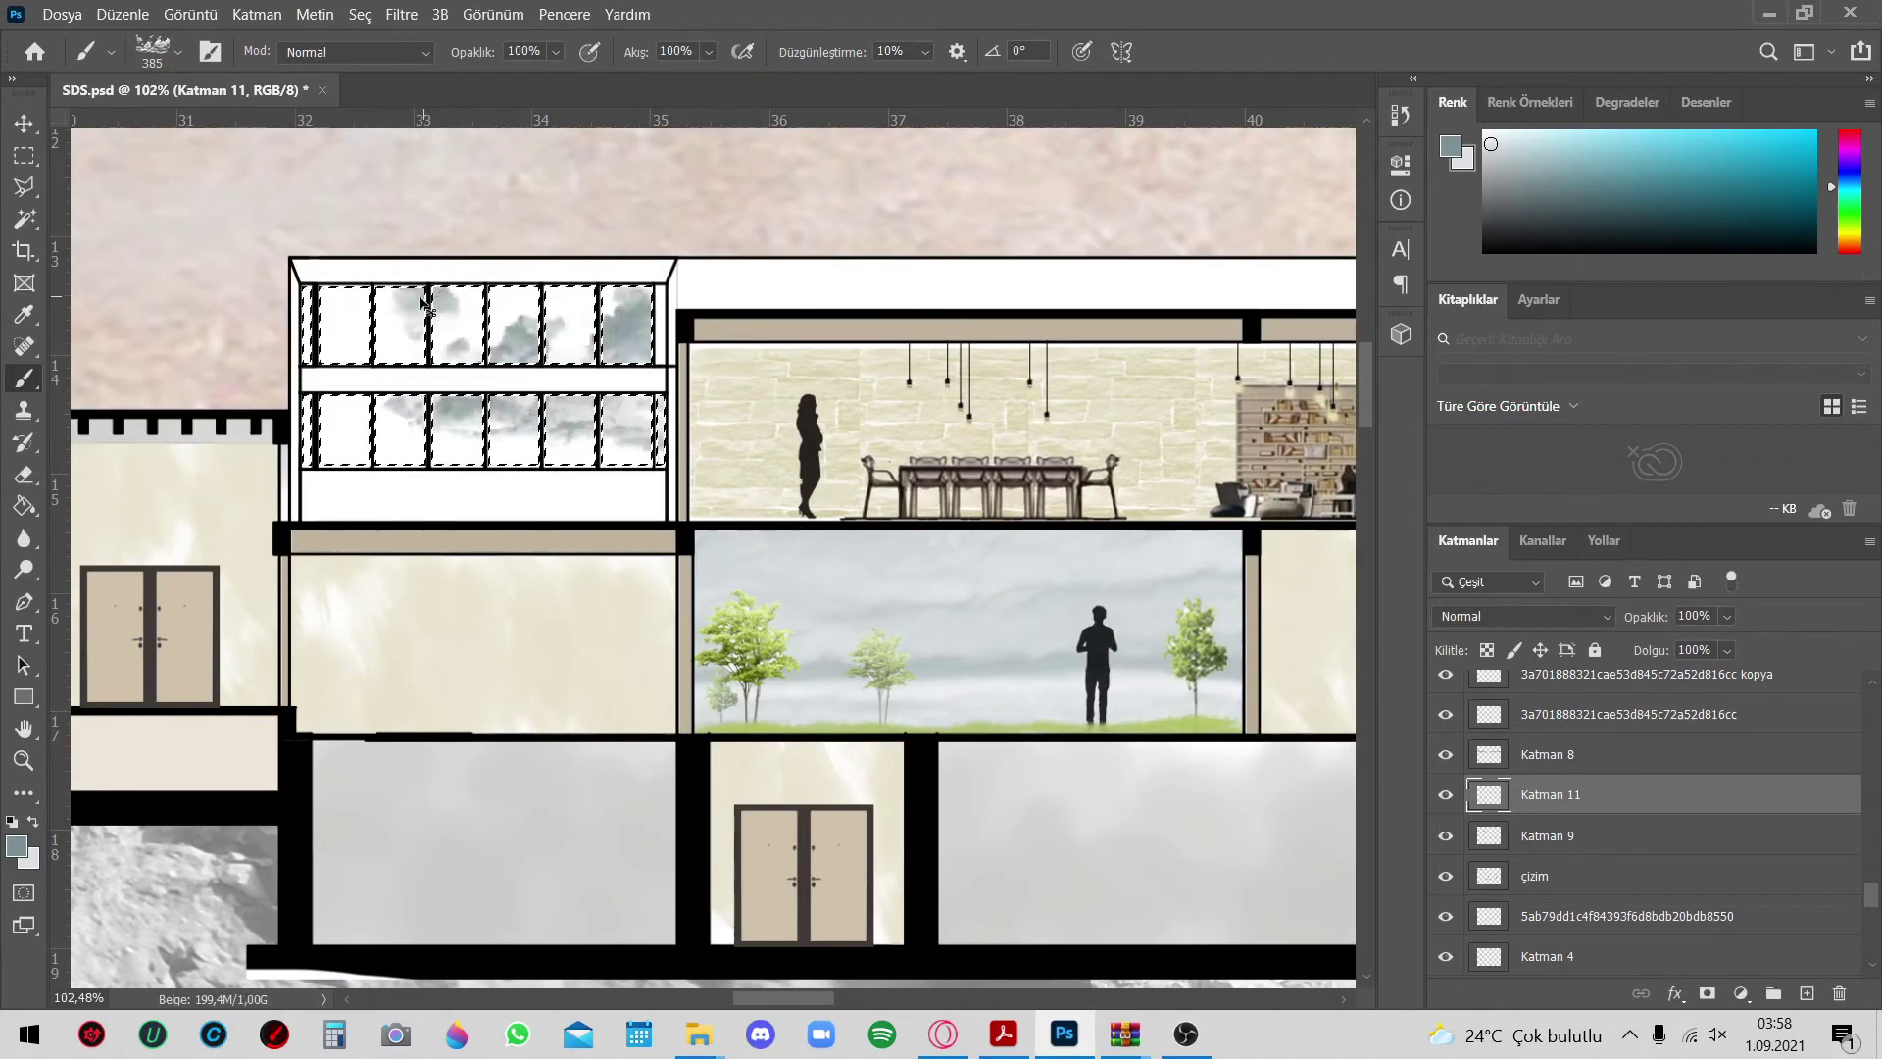
scroll(477, 326, down, 5)
scroll(686, 373, up, 3)
scroll(722, 369, up, 3)
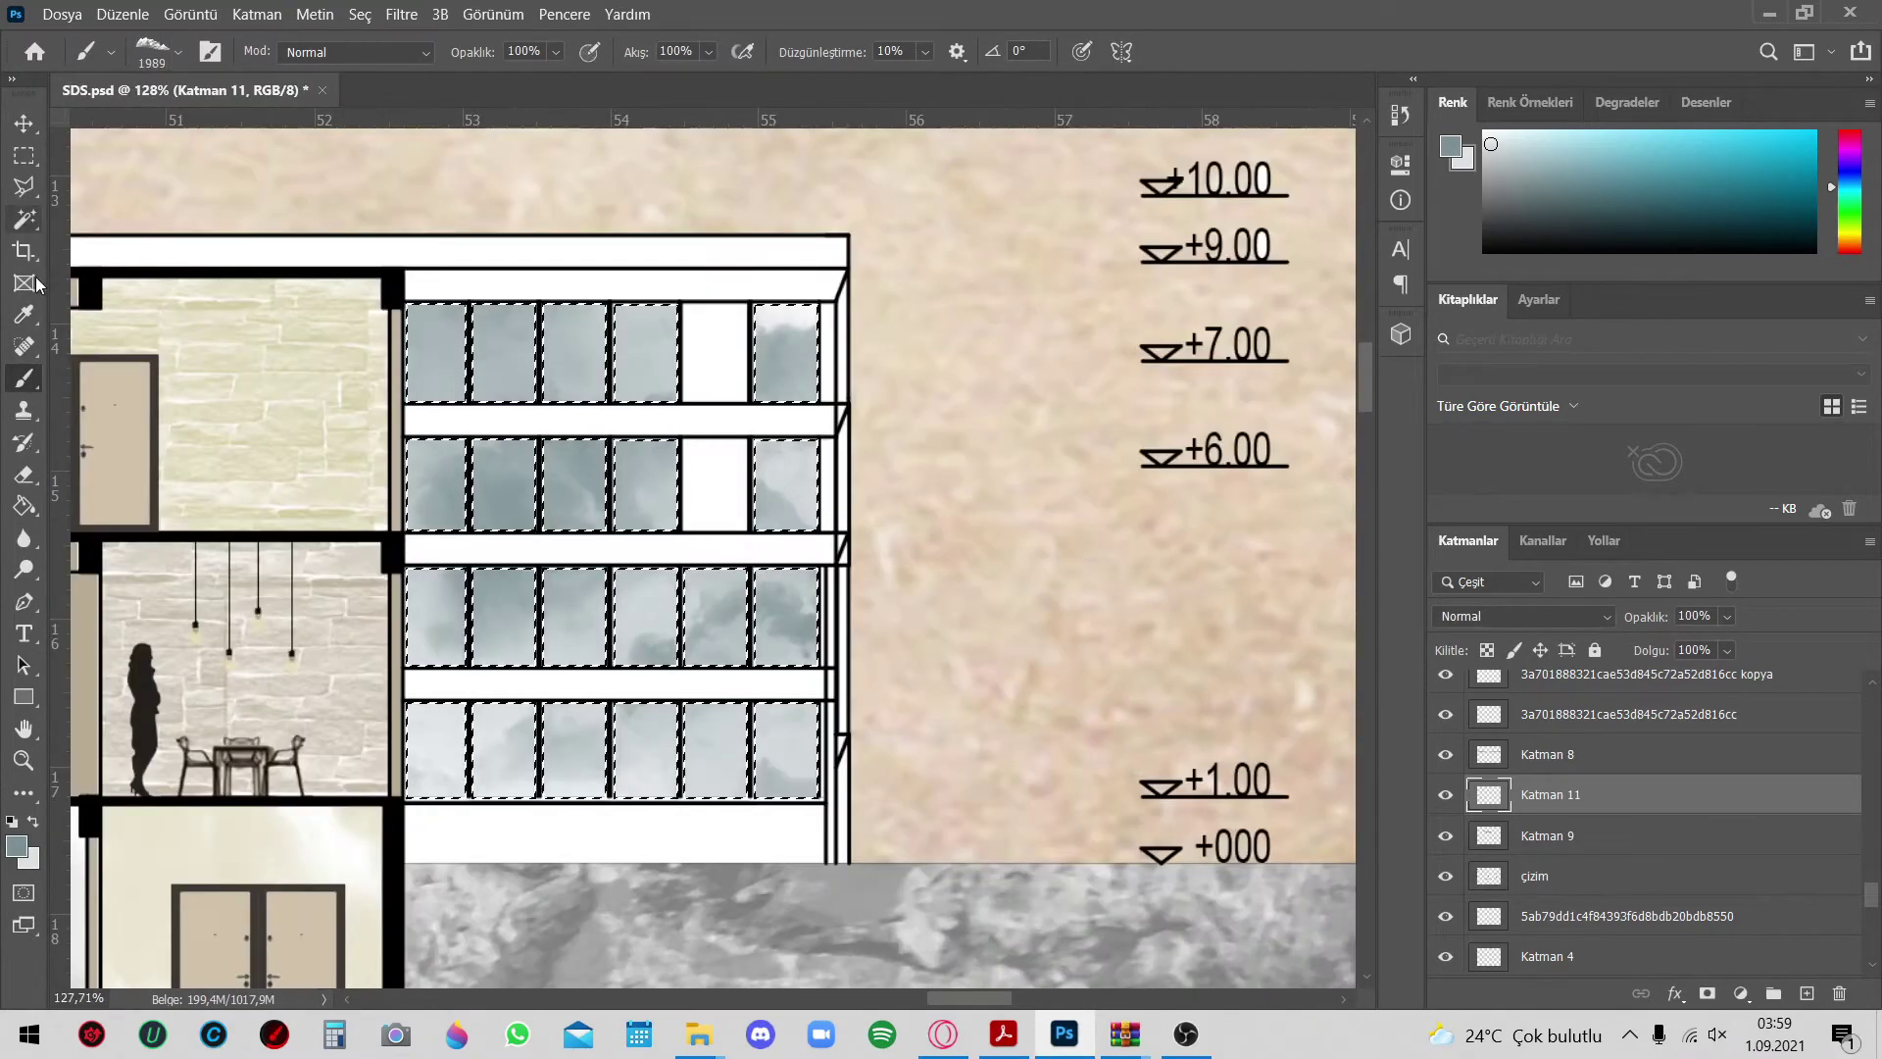
Add the blank panes to the selection from çizim and enlarge the cloud brush on Katman 11
key(w)
key(alt+bracketleft)
key(alt+bracketleft)
click(722, 368)
key(b)
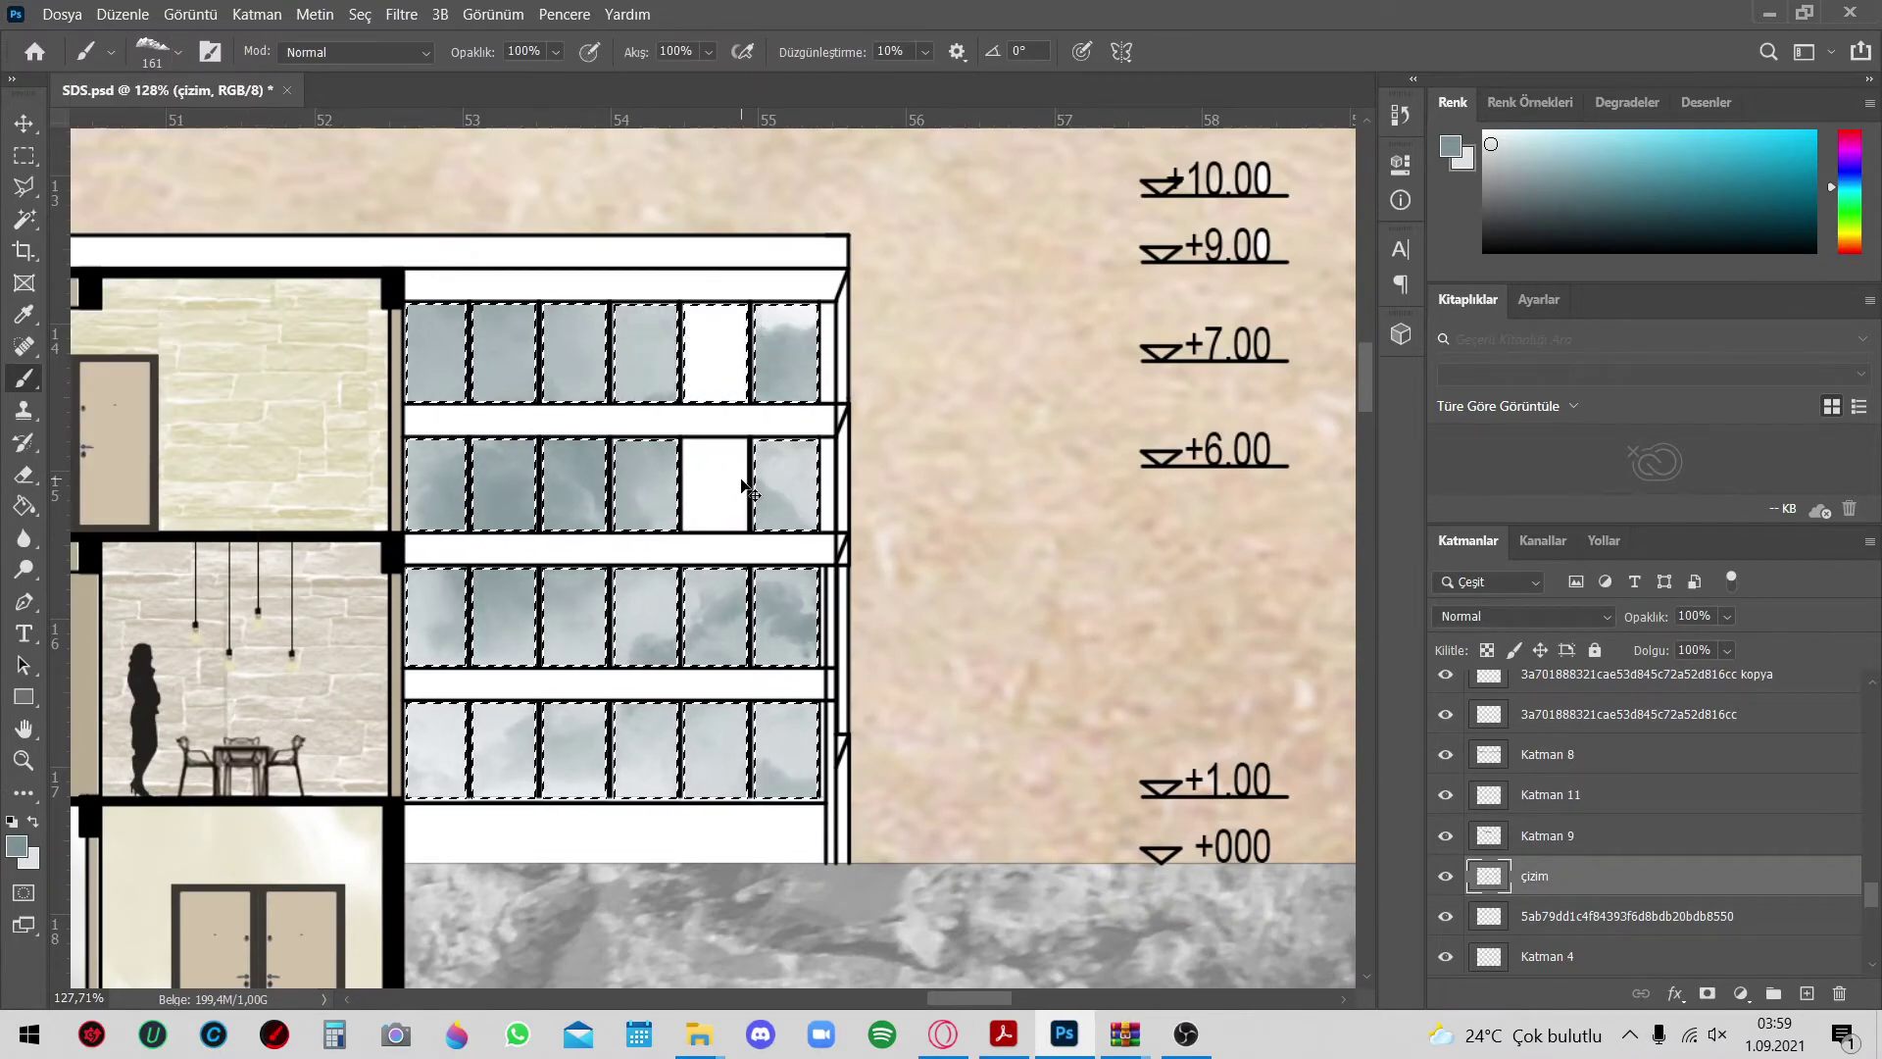
key(alt+bracketright)
key(alt+bracketright)
key(b)
click(177, 51)
key(bracketright)
key(bracketright)
key(bracketright)
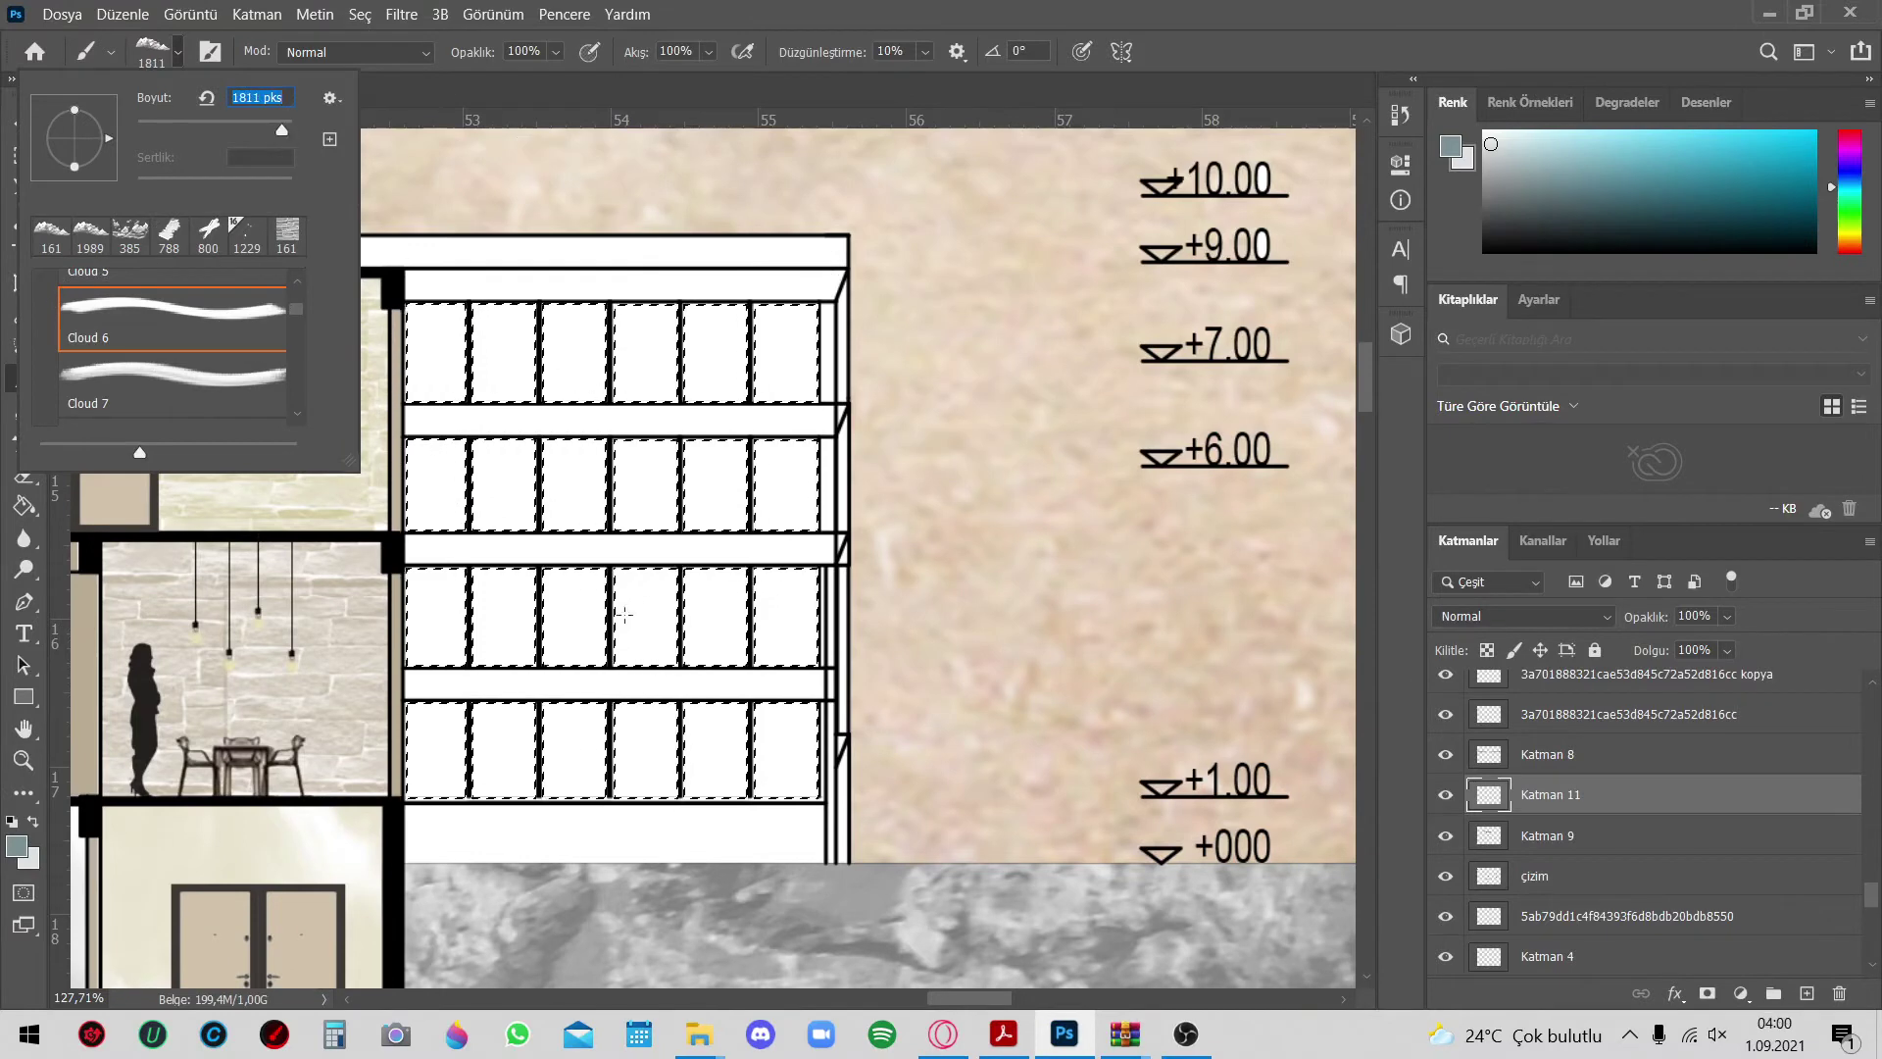
key(bracketright)
key(bracketright)
key(bracketright)
key(bracketright)
key(bracketright)
key(bracketright)
key(bracketright)
key(bracketright)
key(bracketright)
key(bracketright)
key(bracketright)
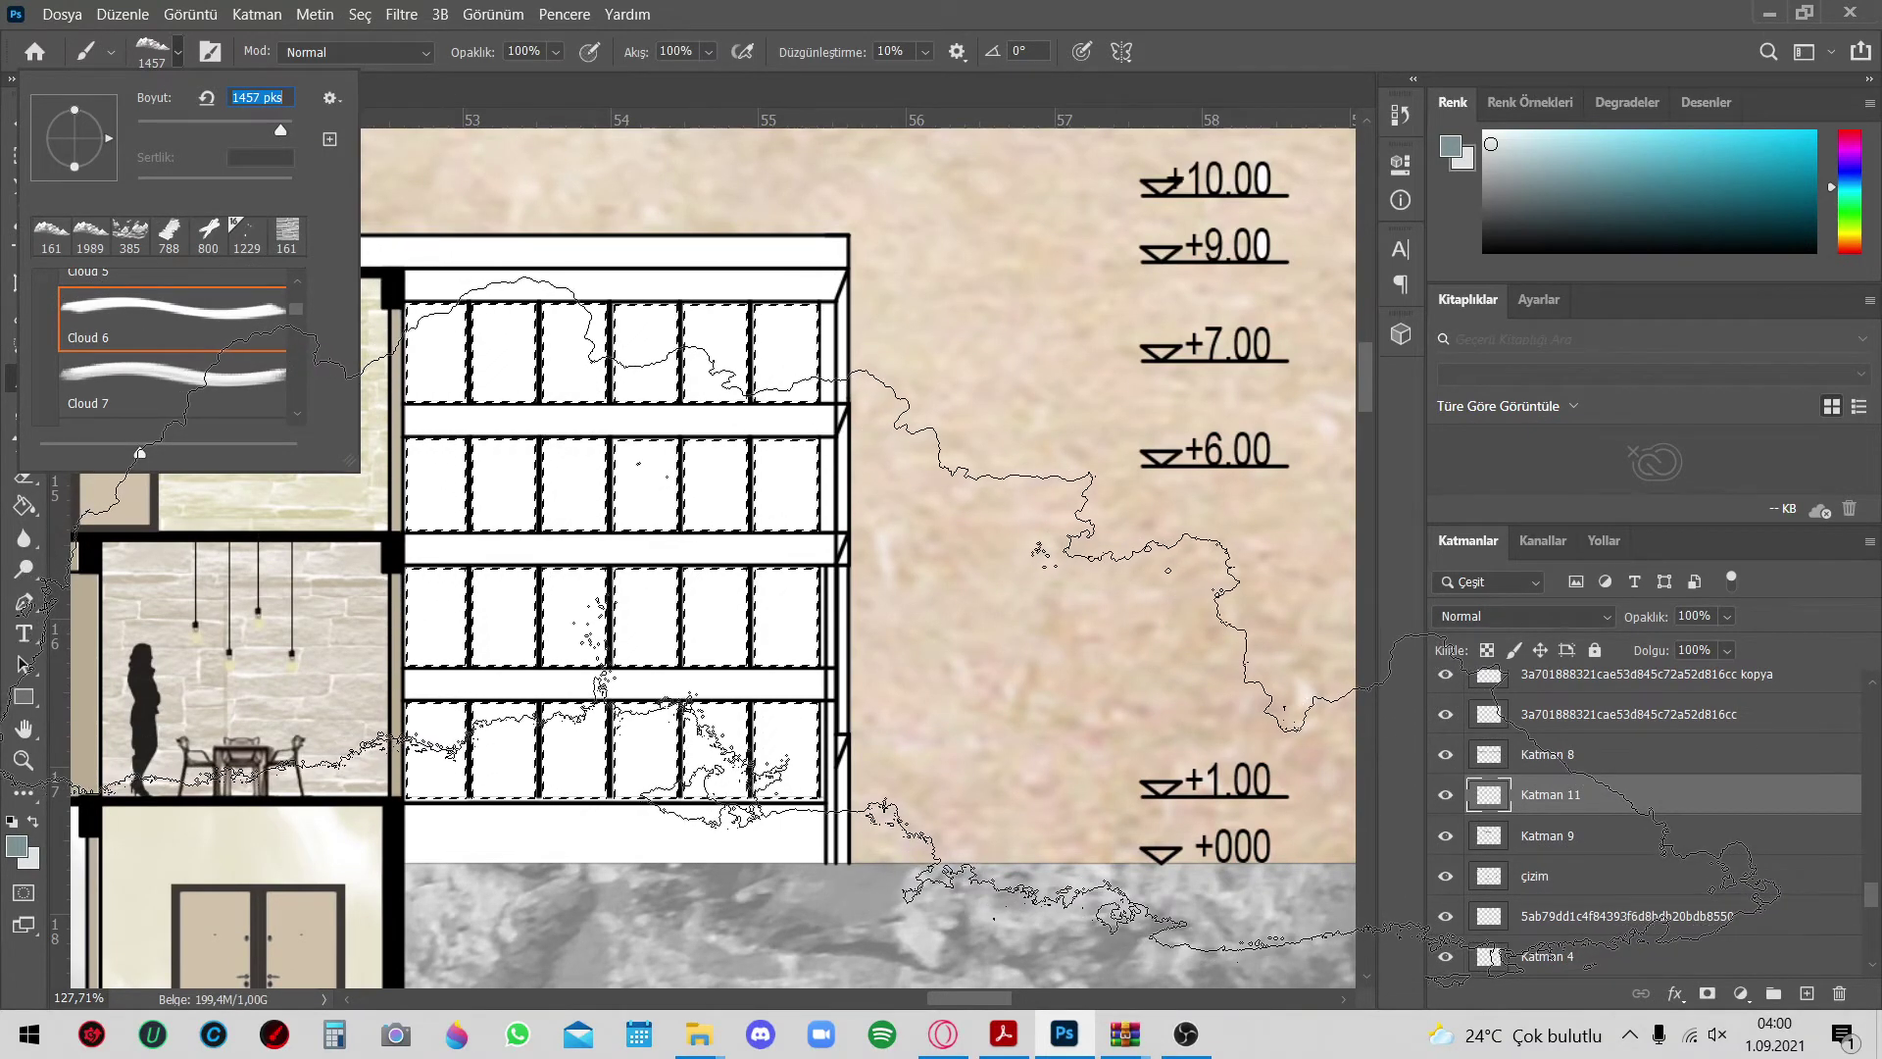
key(Return)
Paint blue-grey cloud reflections into the right block's window panes
drag(911, 588, 941, 593)
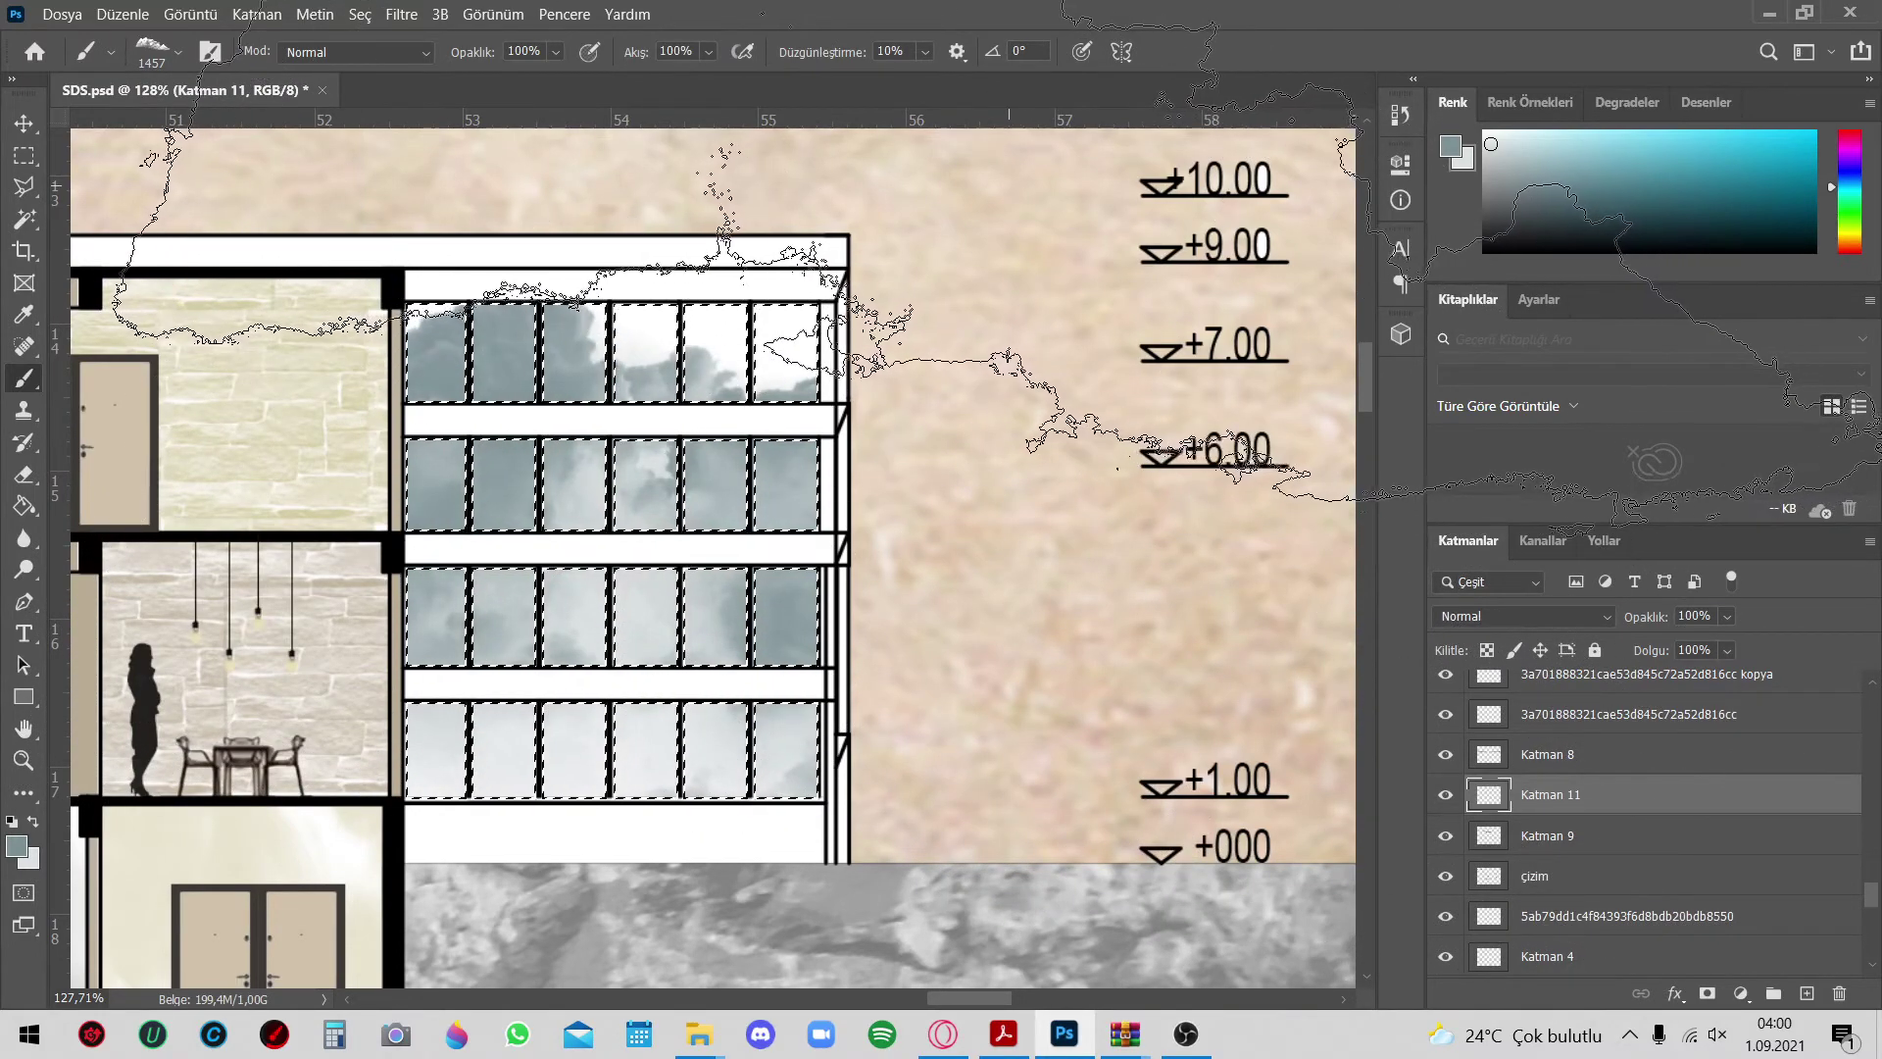
alt+scroll(969, 412, down, 3)
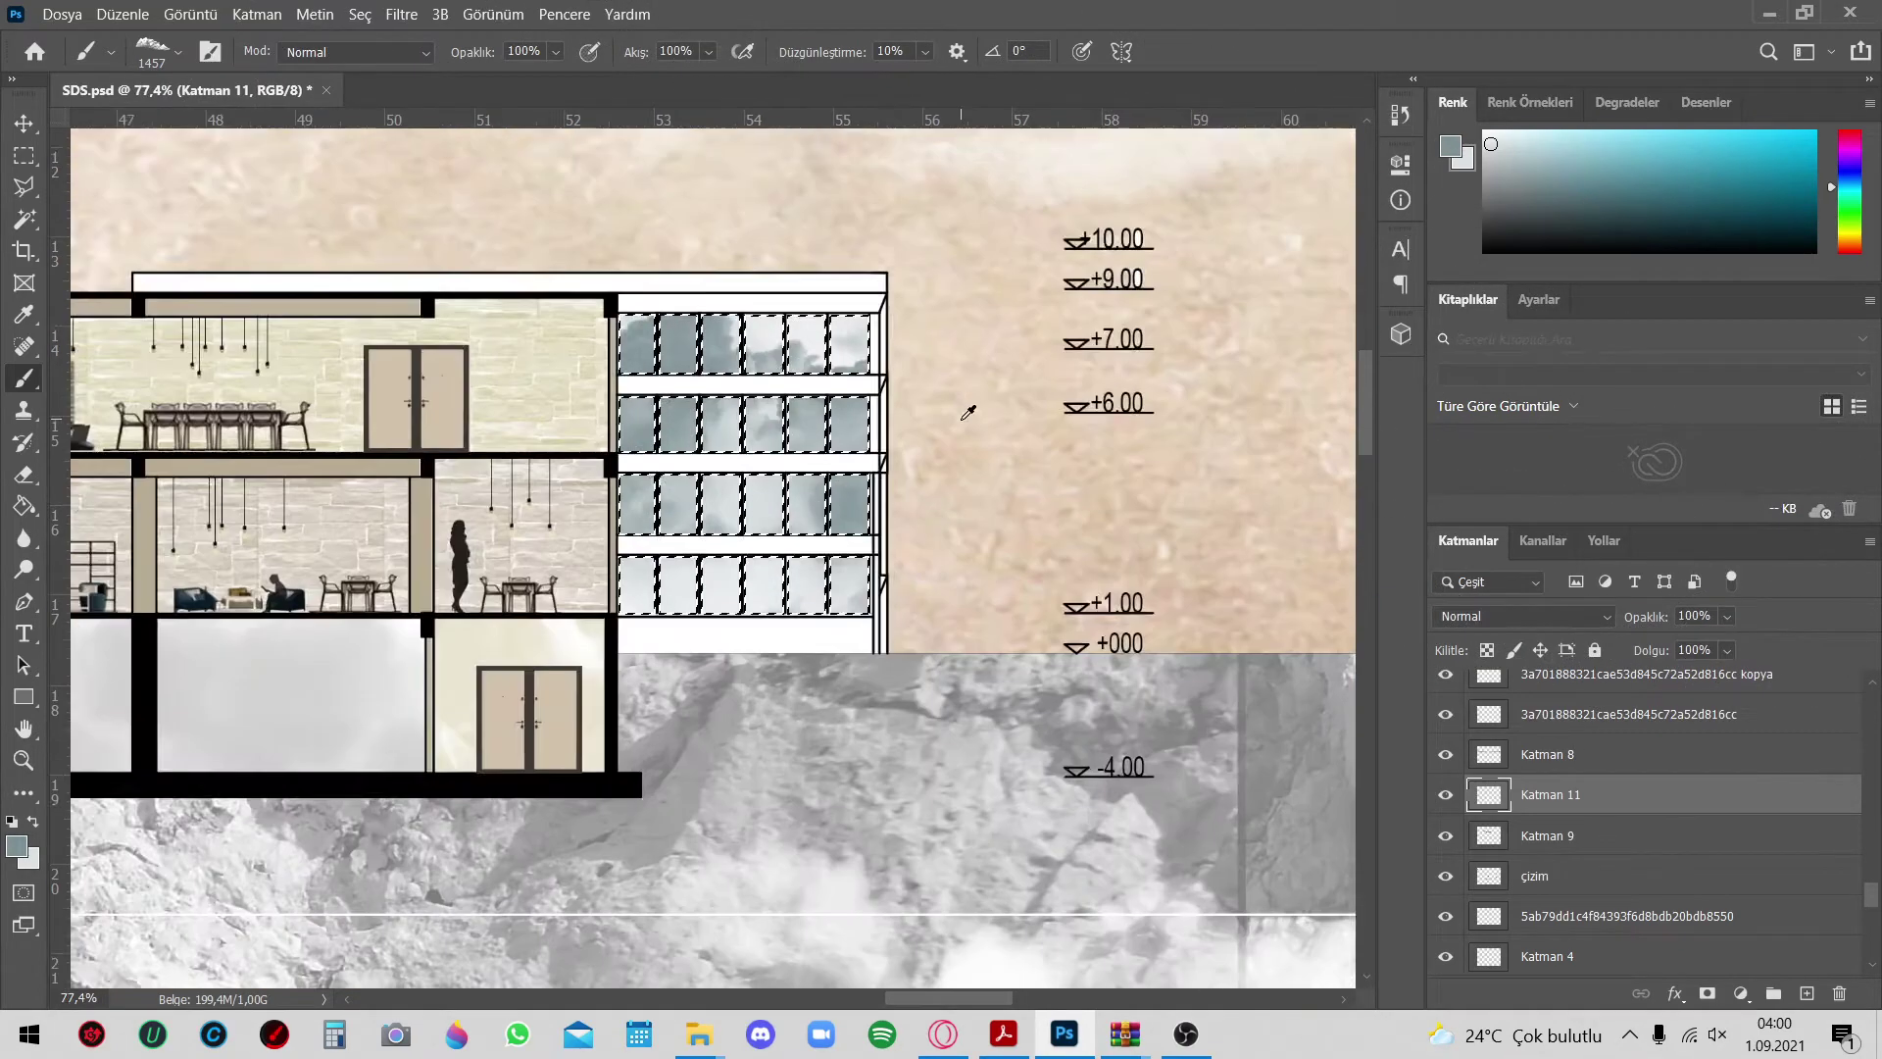
alt+scroll(968, 411, down, 2)
alt+scroll(924, 324, up, 4)
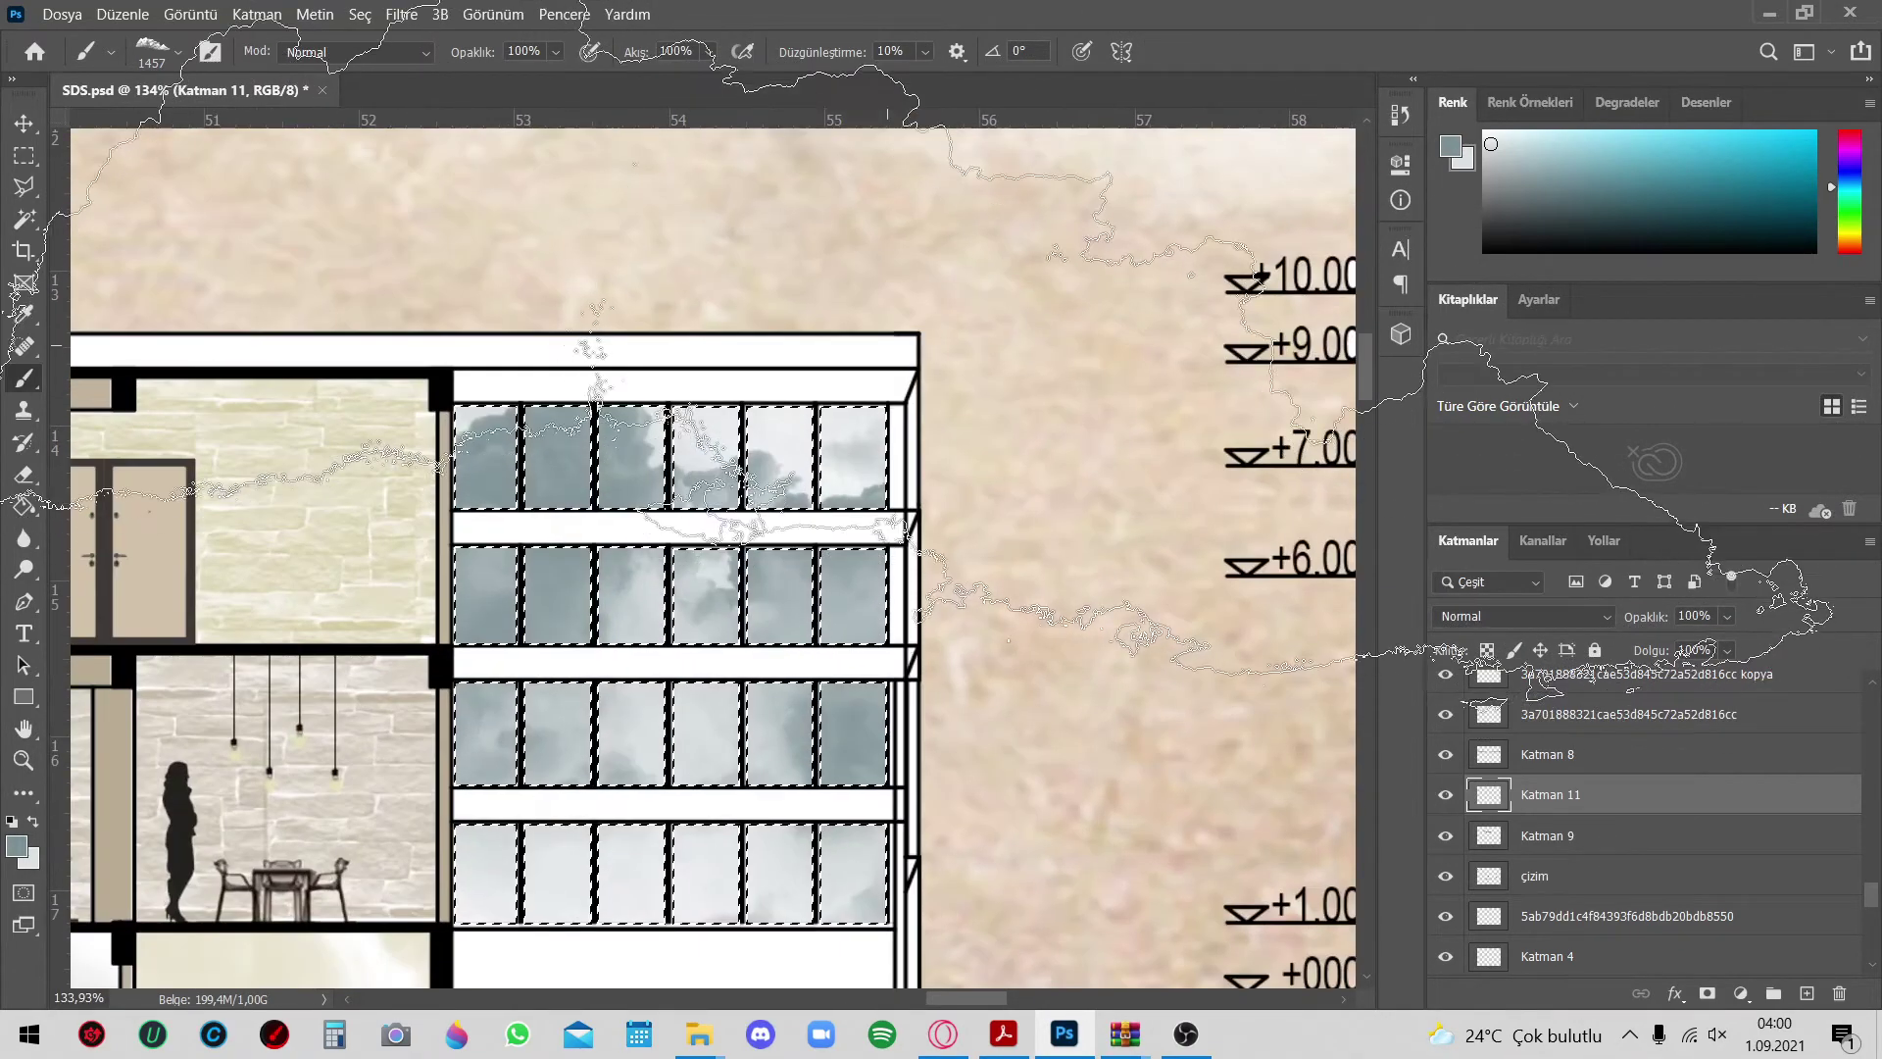
alt+scroll(858, 422, down, 4)
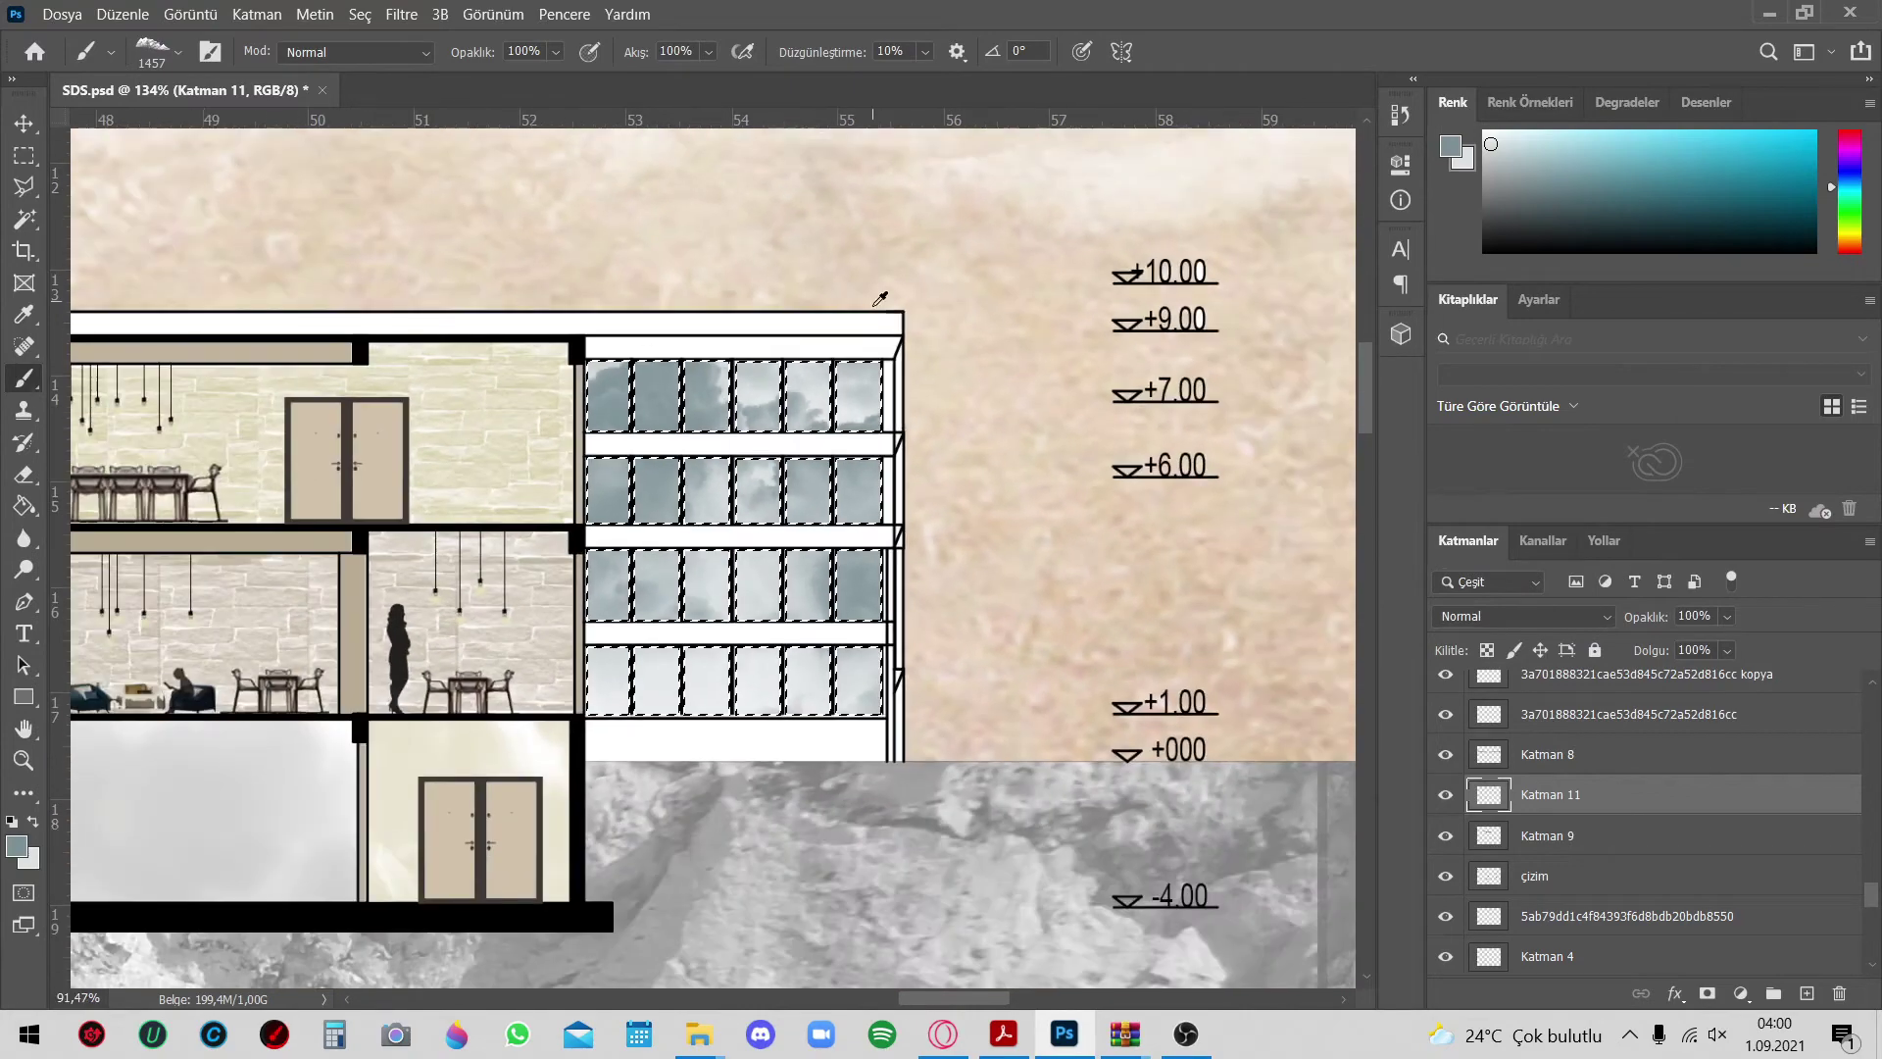
alt+scroll(858, 422, down, 3)
alt+scroll(854, 422, down, 3)
alt+scroll(856, 423, up, 3)
alt+scroll(842, 401, up, 7)
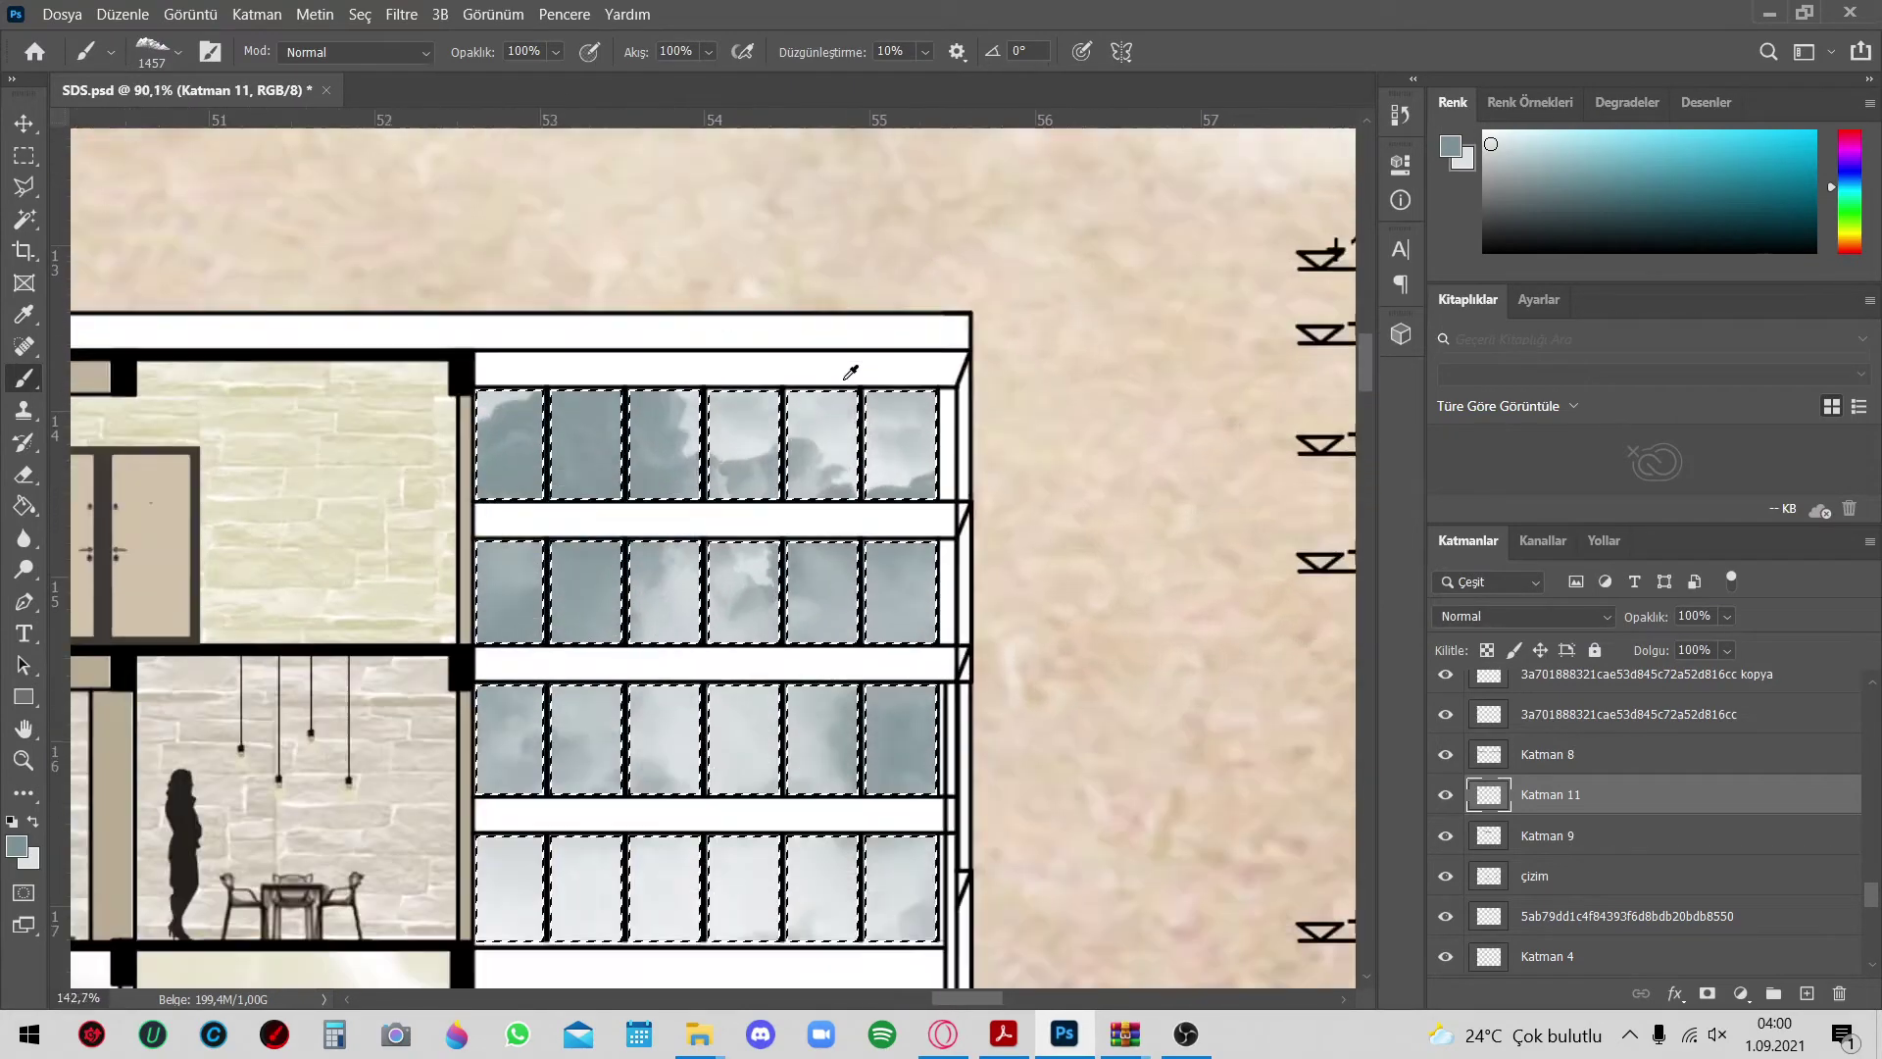
alt+scroll(825, 377, up, 3)
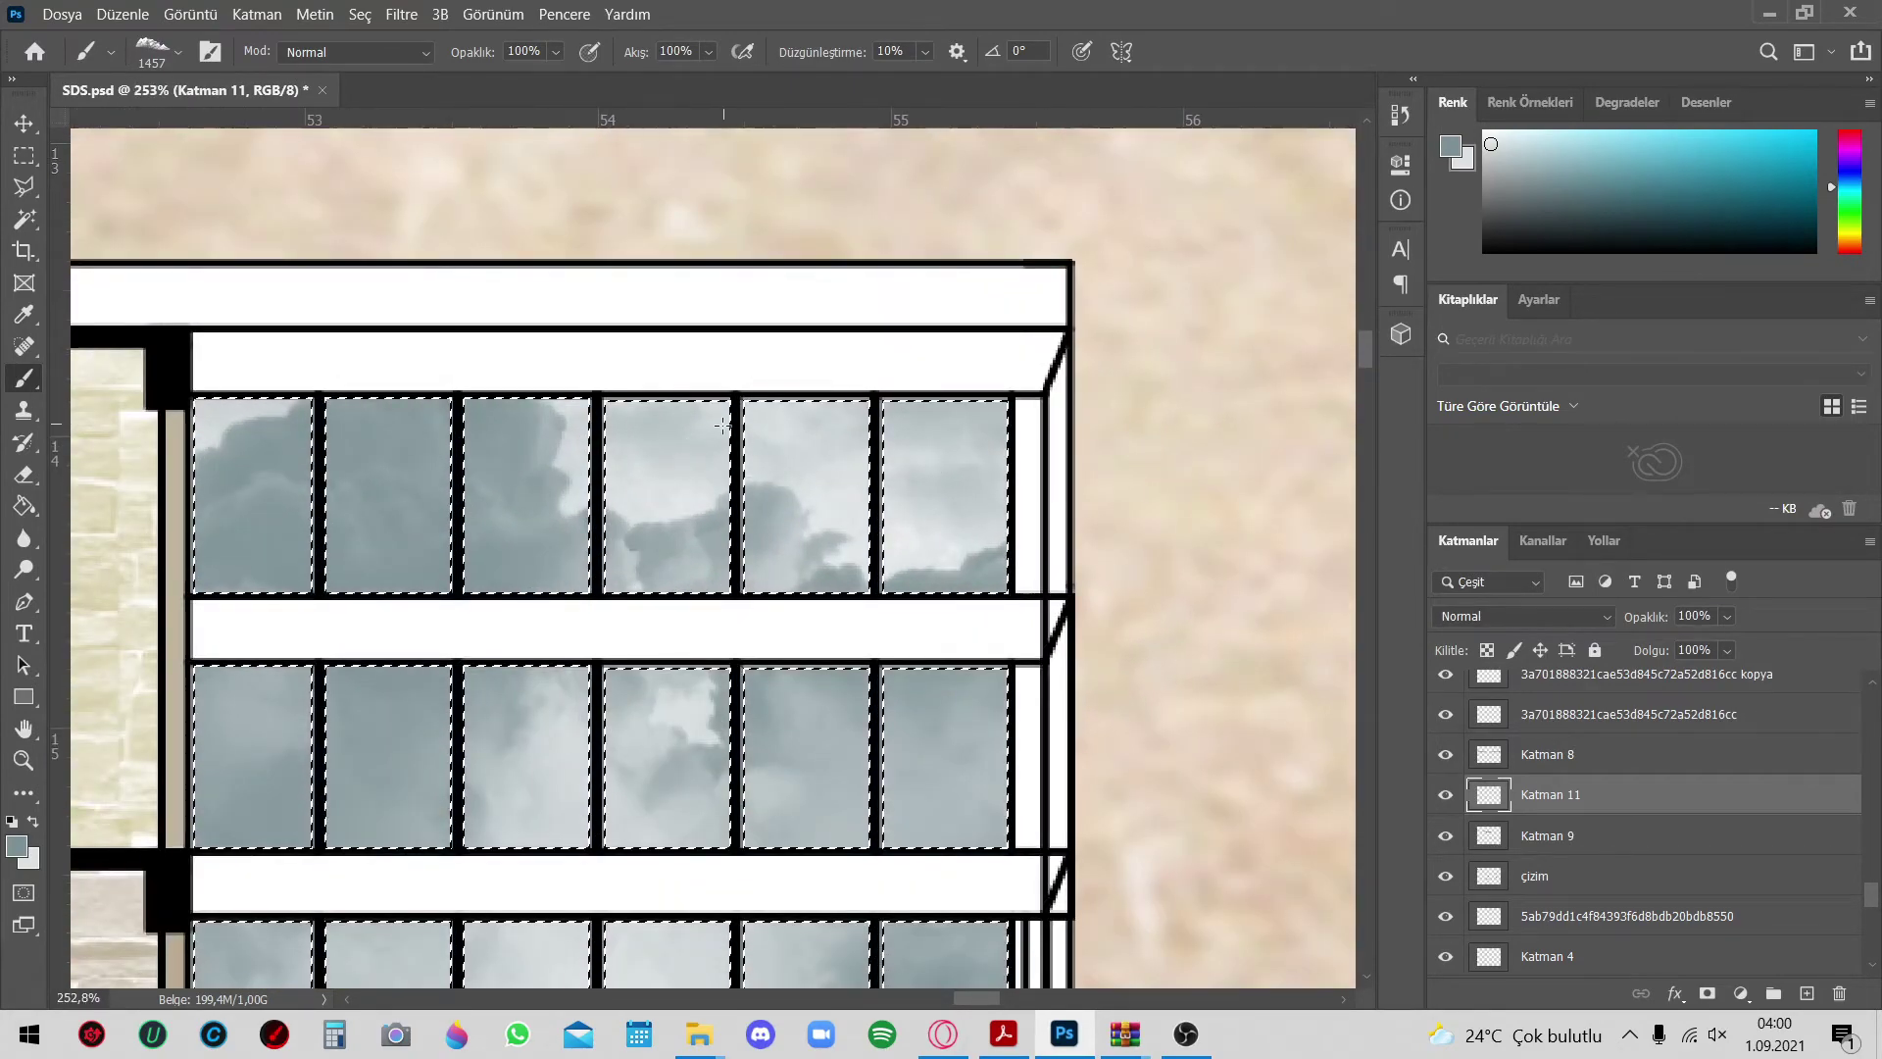
Darken the cloud reflections across the top panes
drag(722, 424, 824, 416)
alt+scroll(831, 423, down, 2)
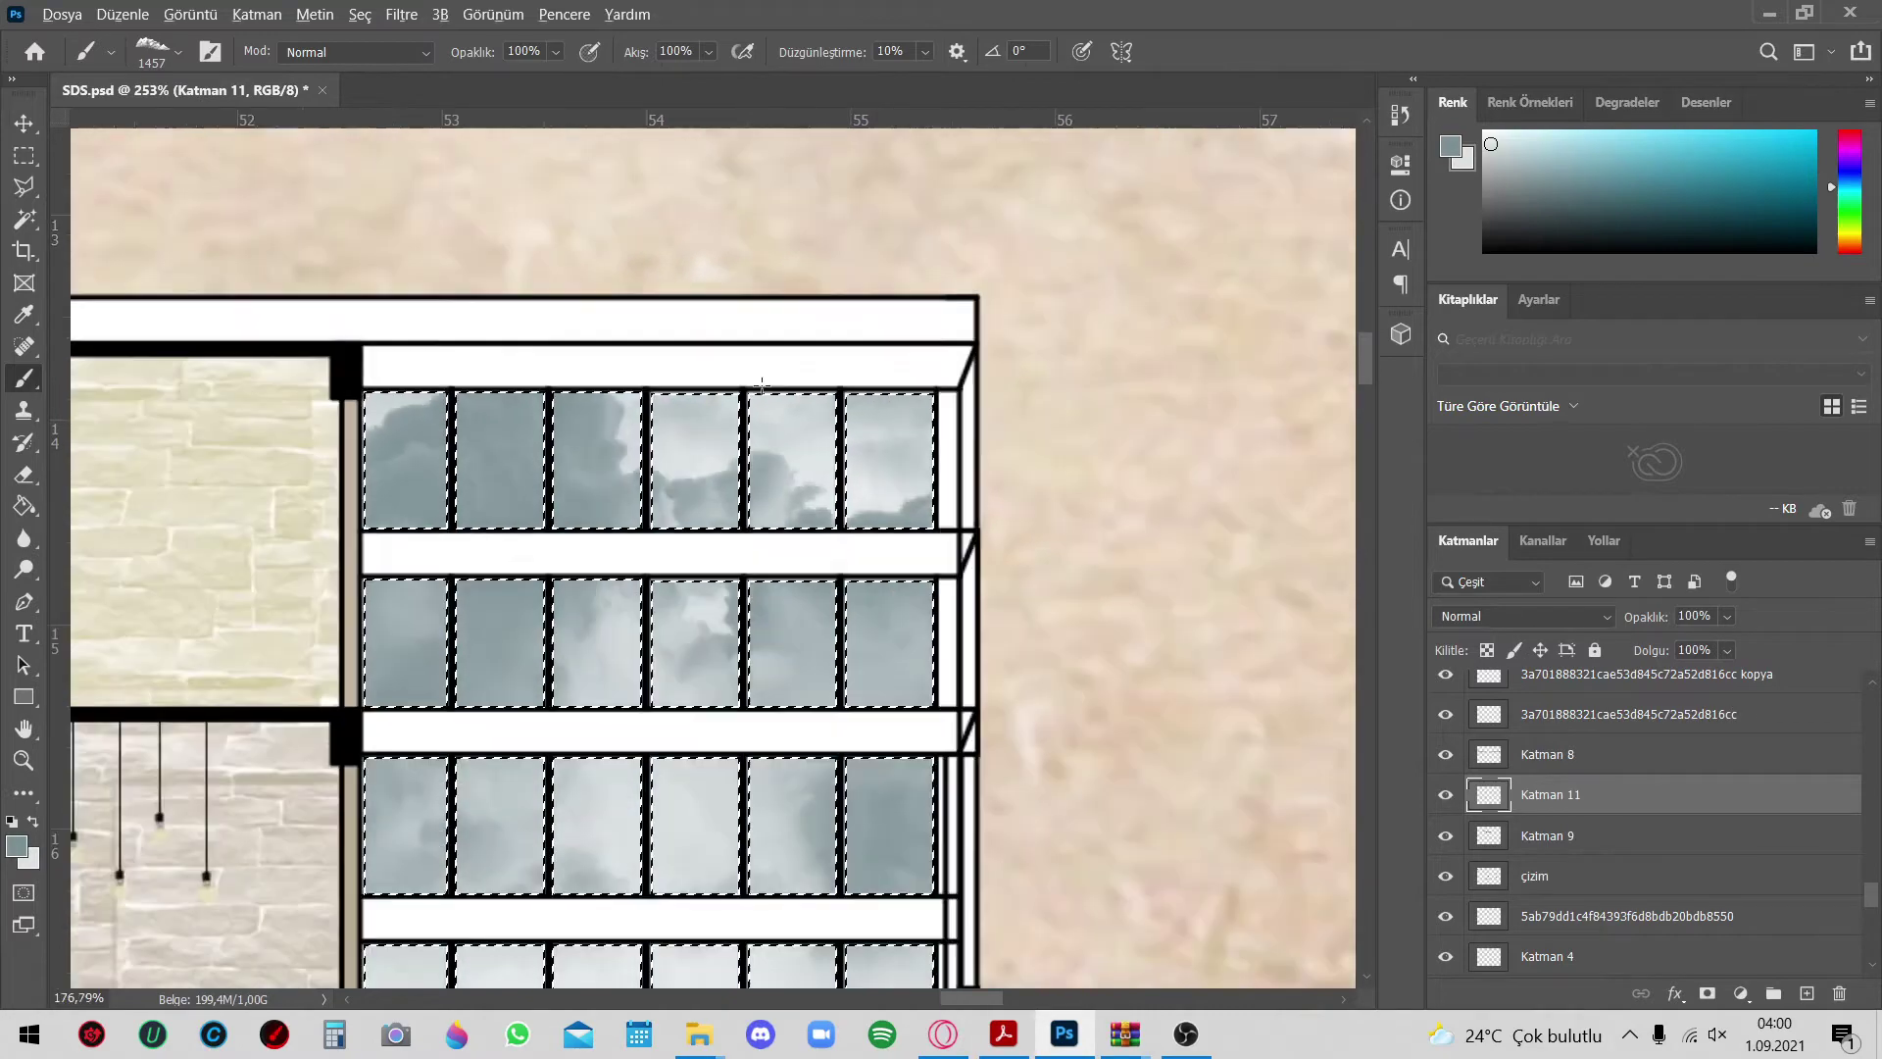
alt+scroll(831, 423, down, 4)
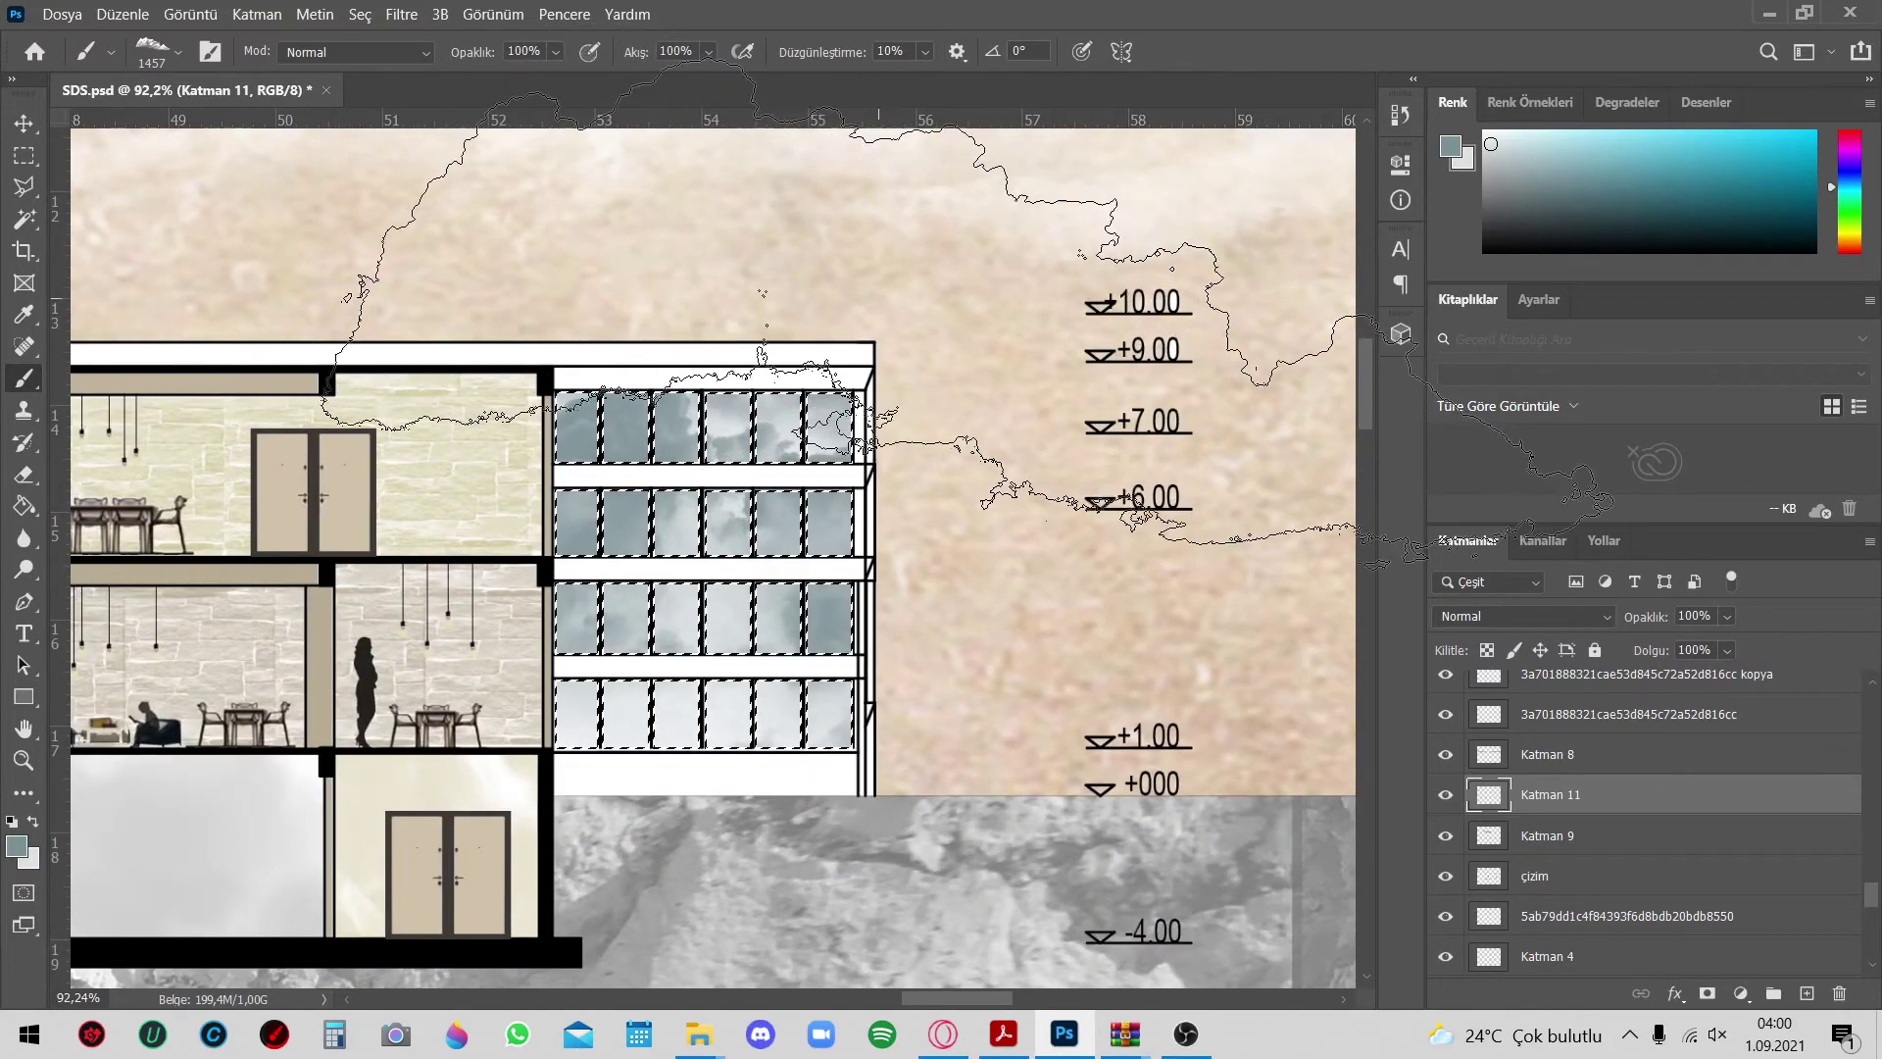
alt+scroll(982, 388, down, 1)
alt+scroll(982, 387, down, 3)
alt+scroll(982, 387, down, 2)
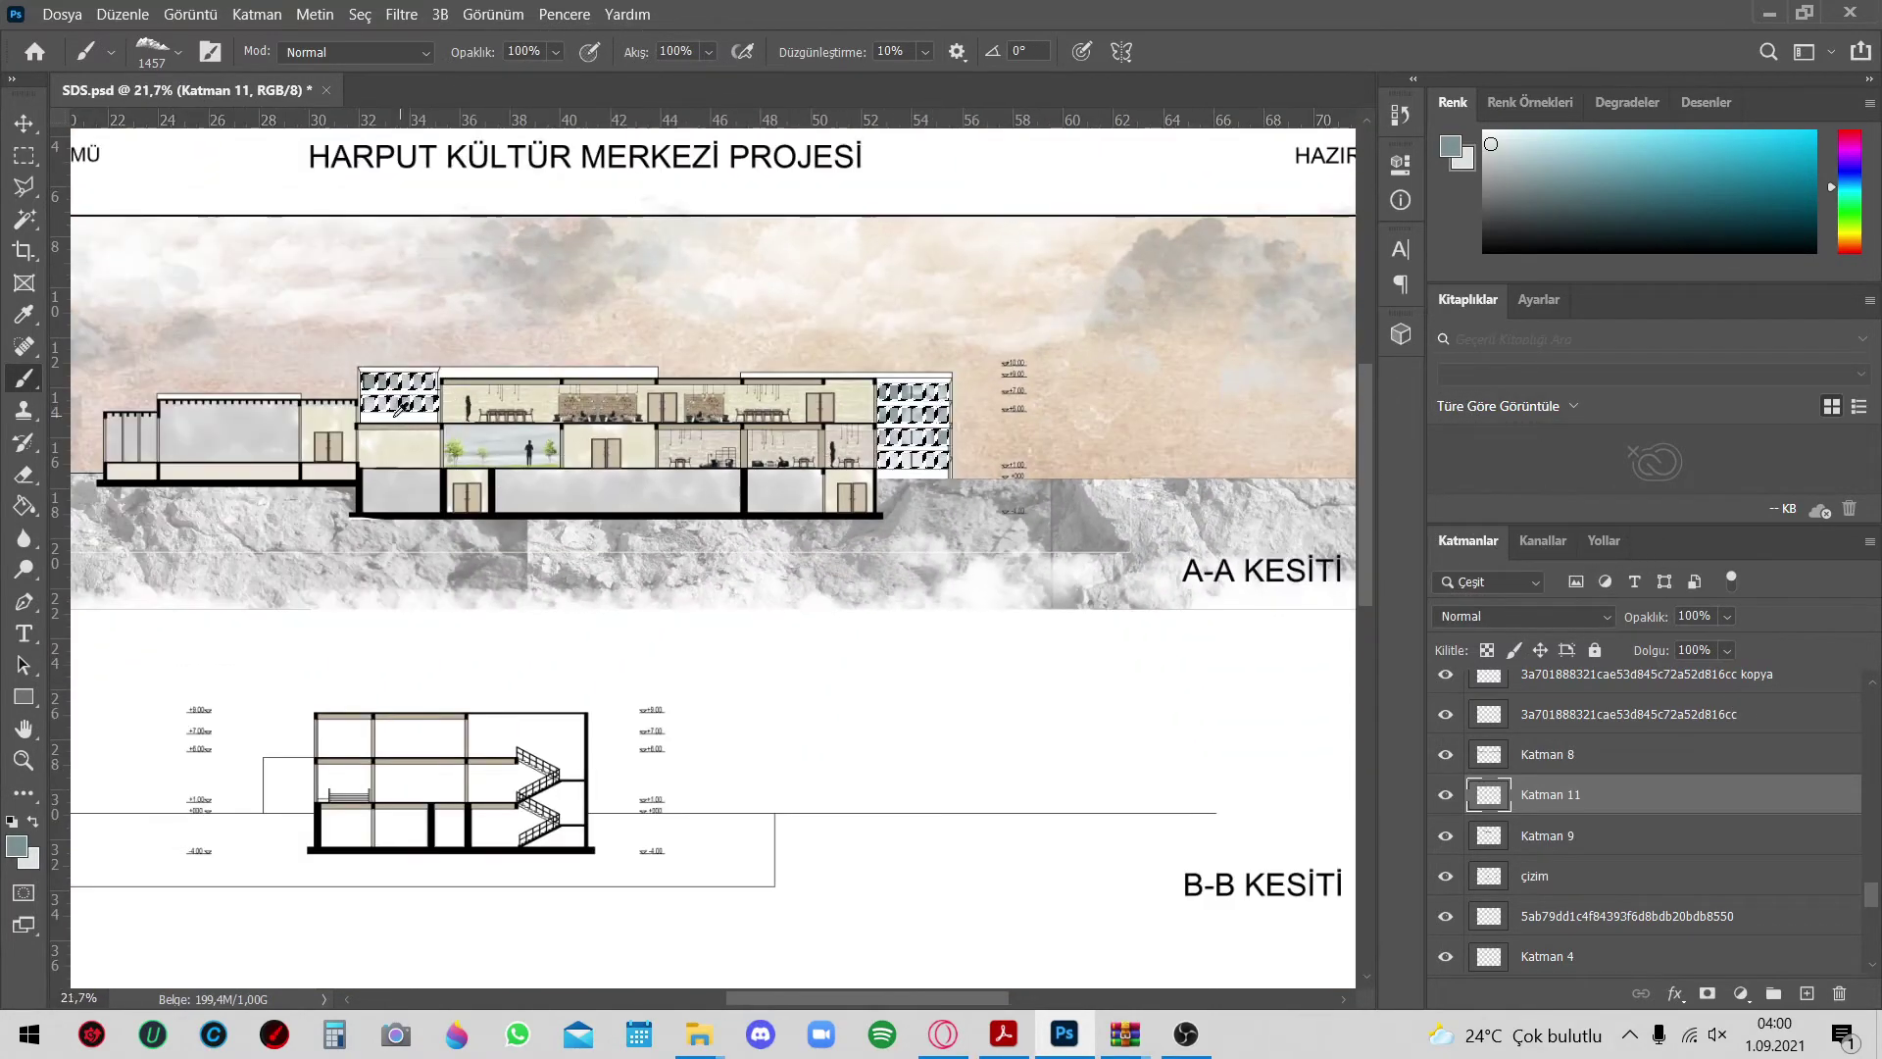
alt+scroll(400, 405, up, 4)
alt+scroll(400, 405, up, 2)
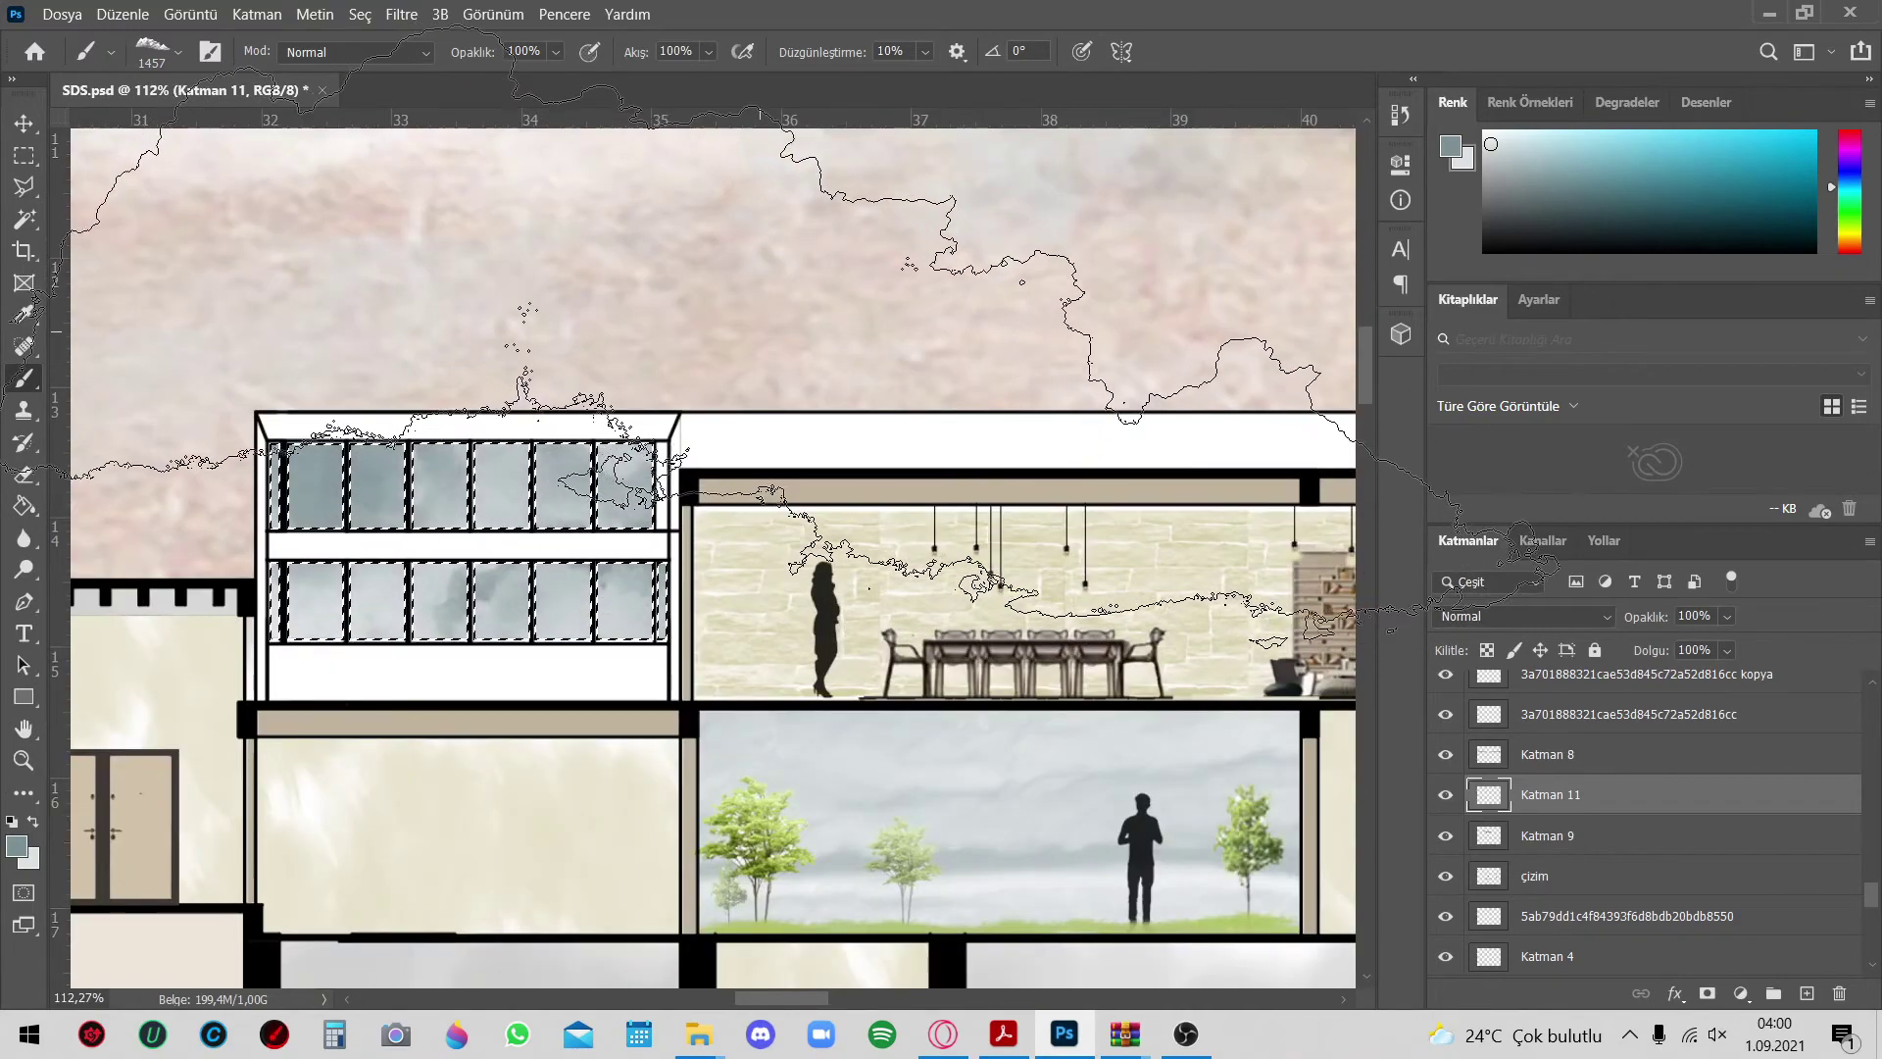
alt+scroll(674, 214, down, 1)
alt+scroll(676, 430, down, 3)
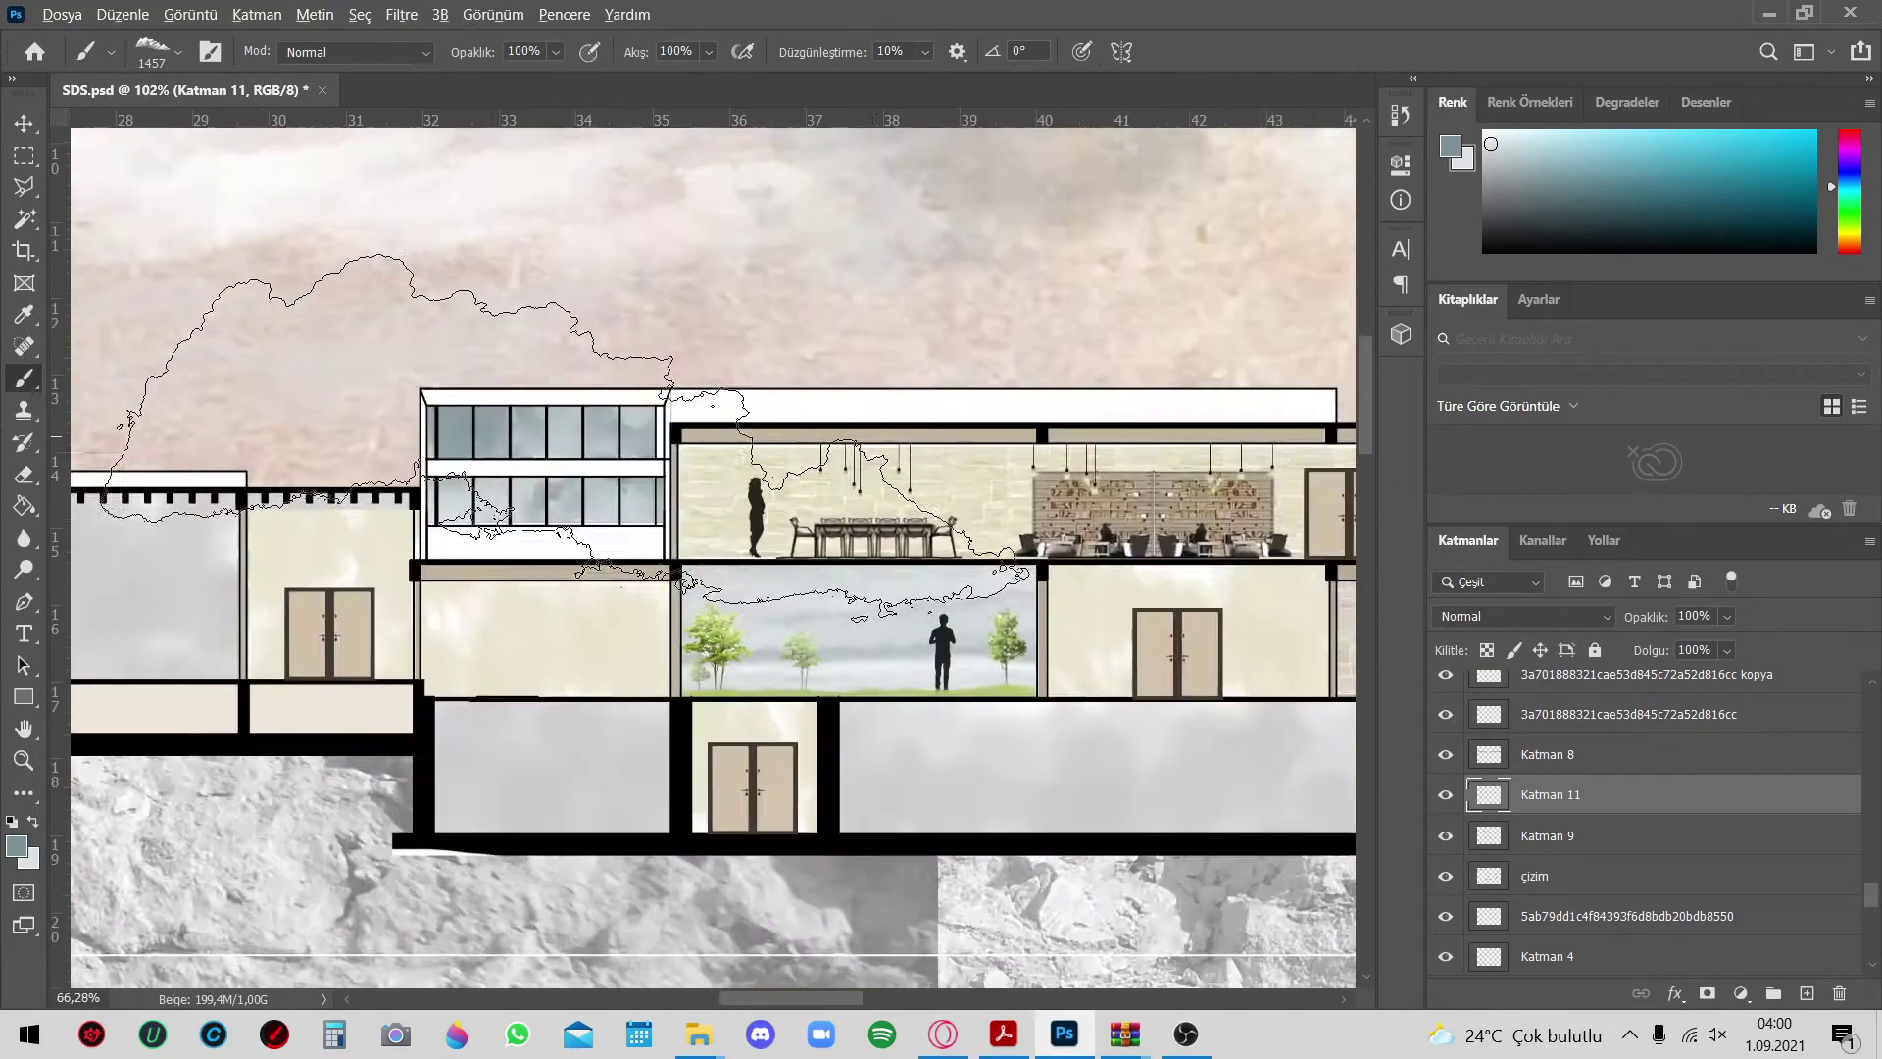
alt+scroll(676, 430, down, 3)
alt+scroll(974, 548, up, 1)
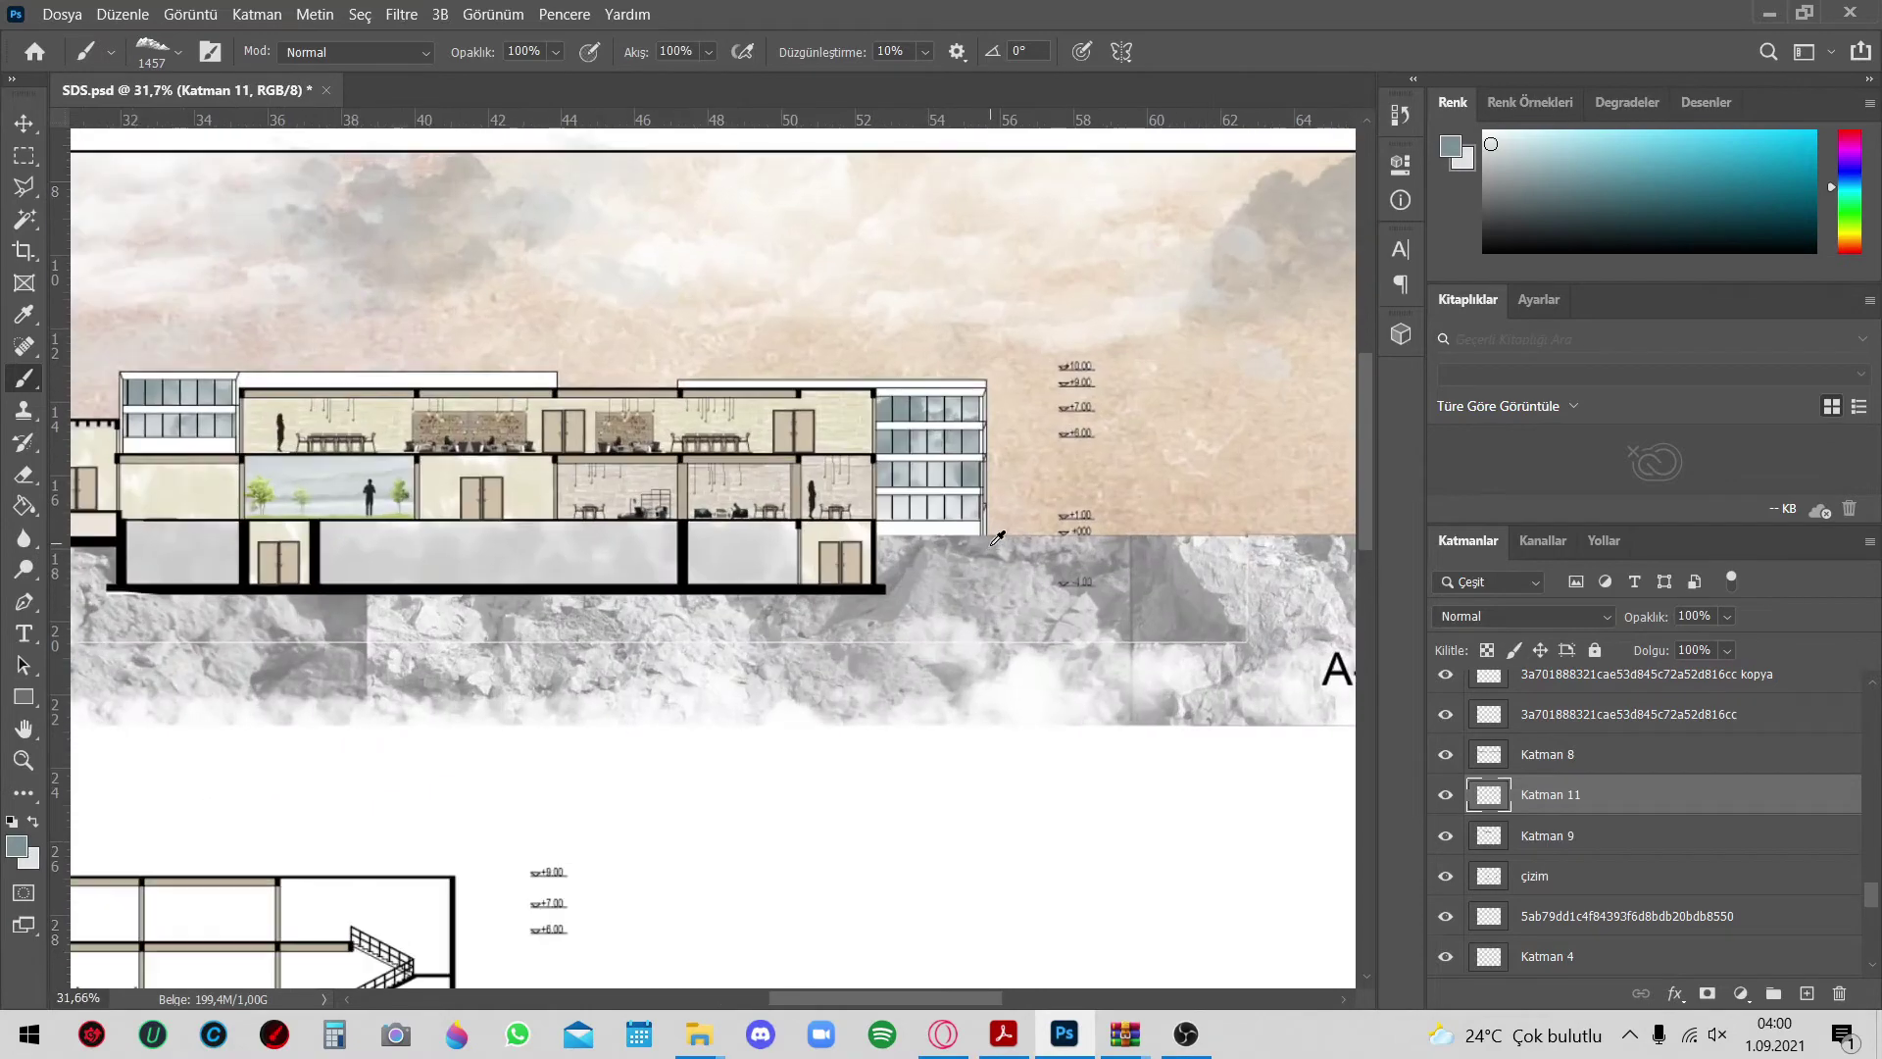
alt+scroll(975, 548, up, 2)
alt+scroll(974, 548, up, 2)
click(906, 635)
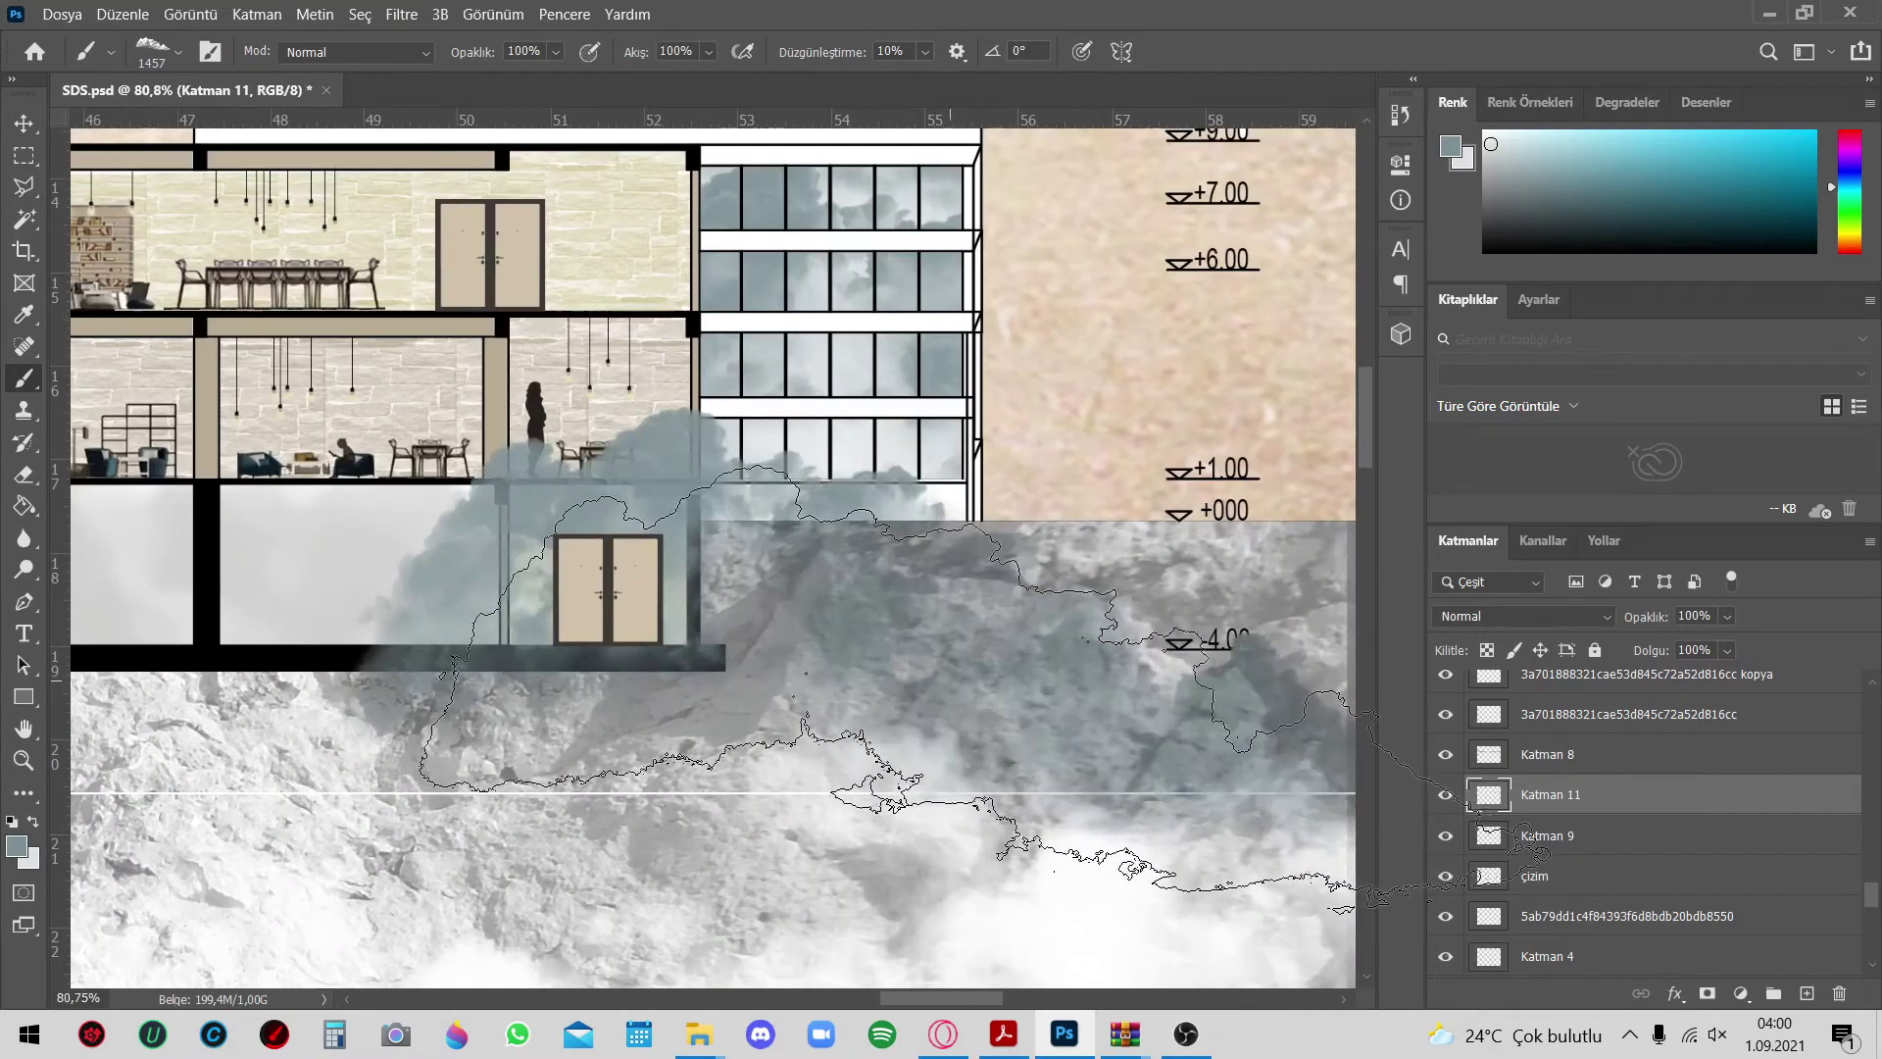
key(ctrl+z)
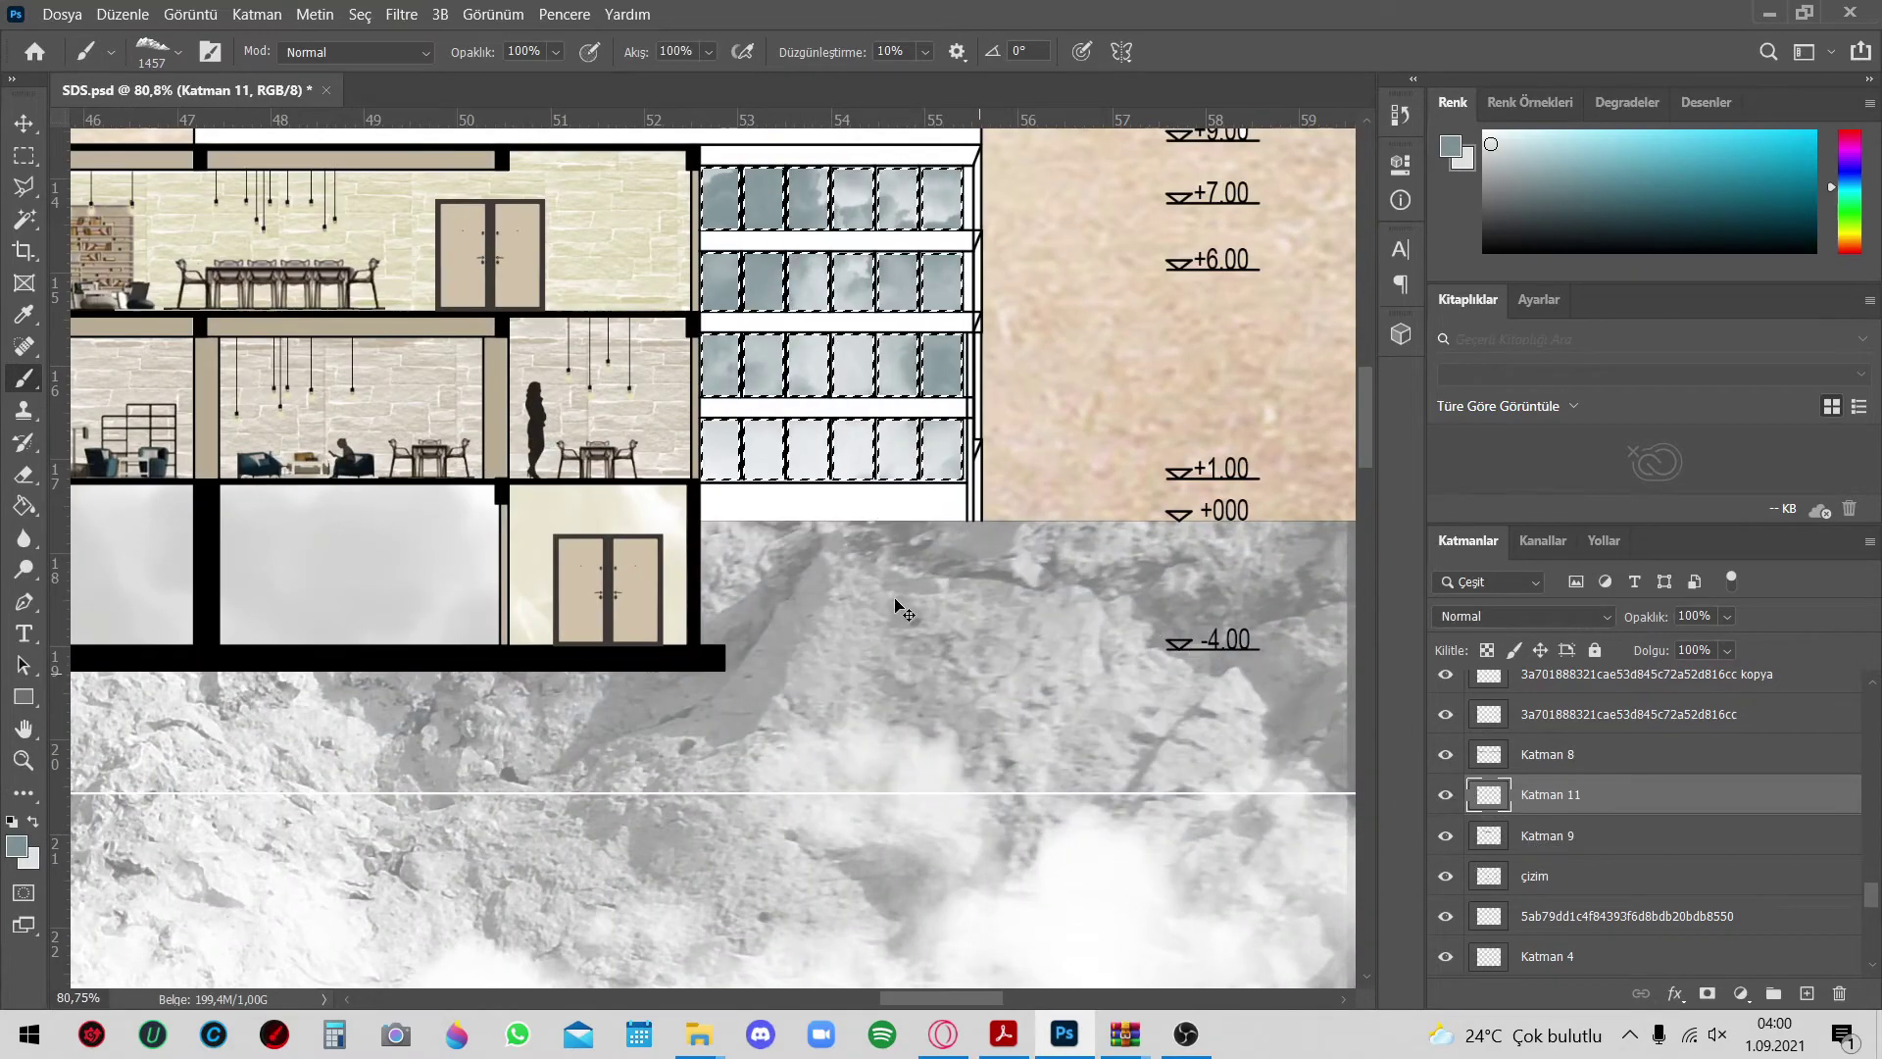
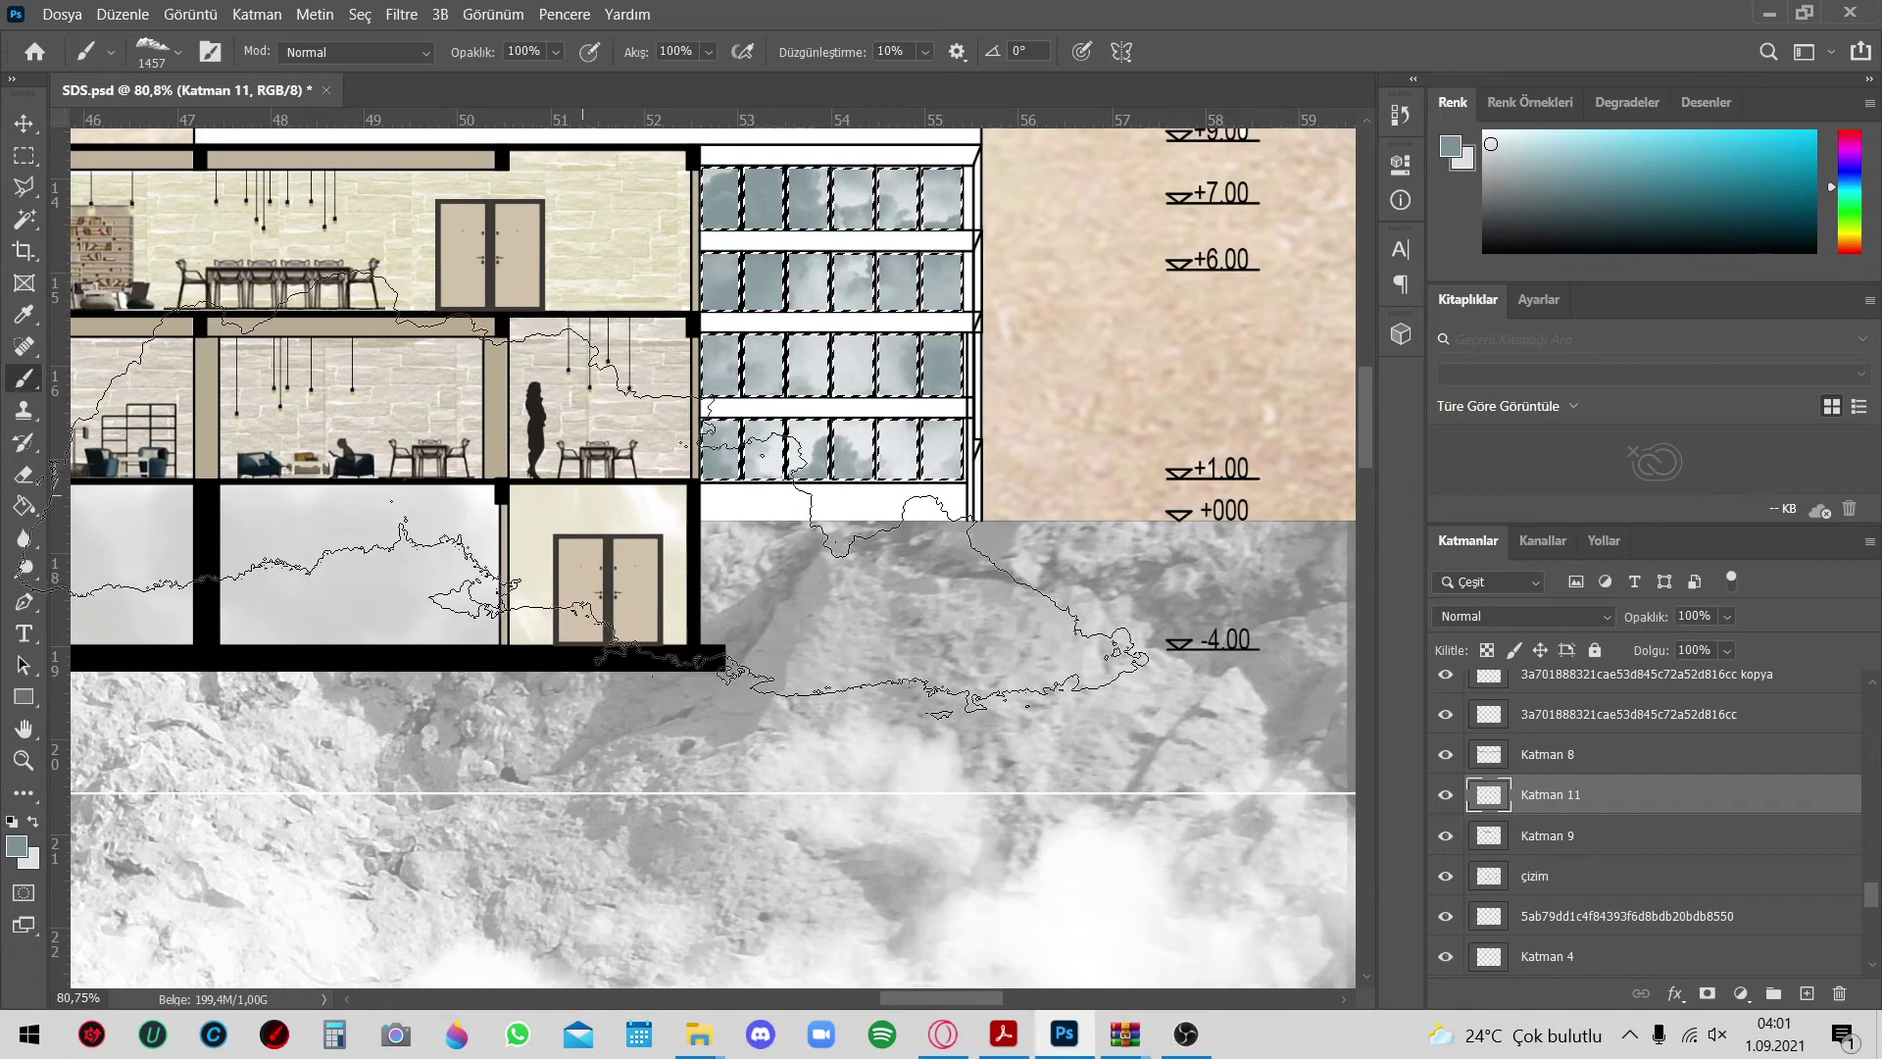
Move a pendant lamp into place above the dining table
scroll(581, 484, down, 3)
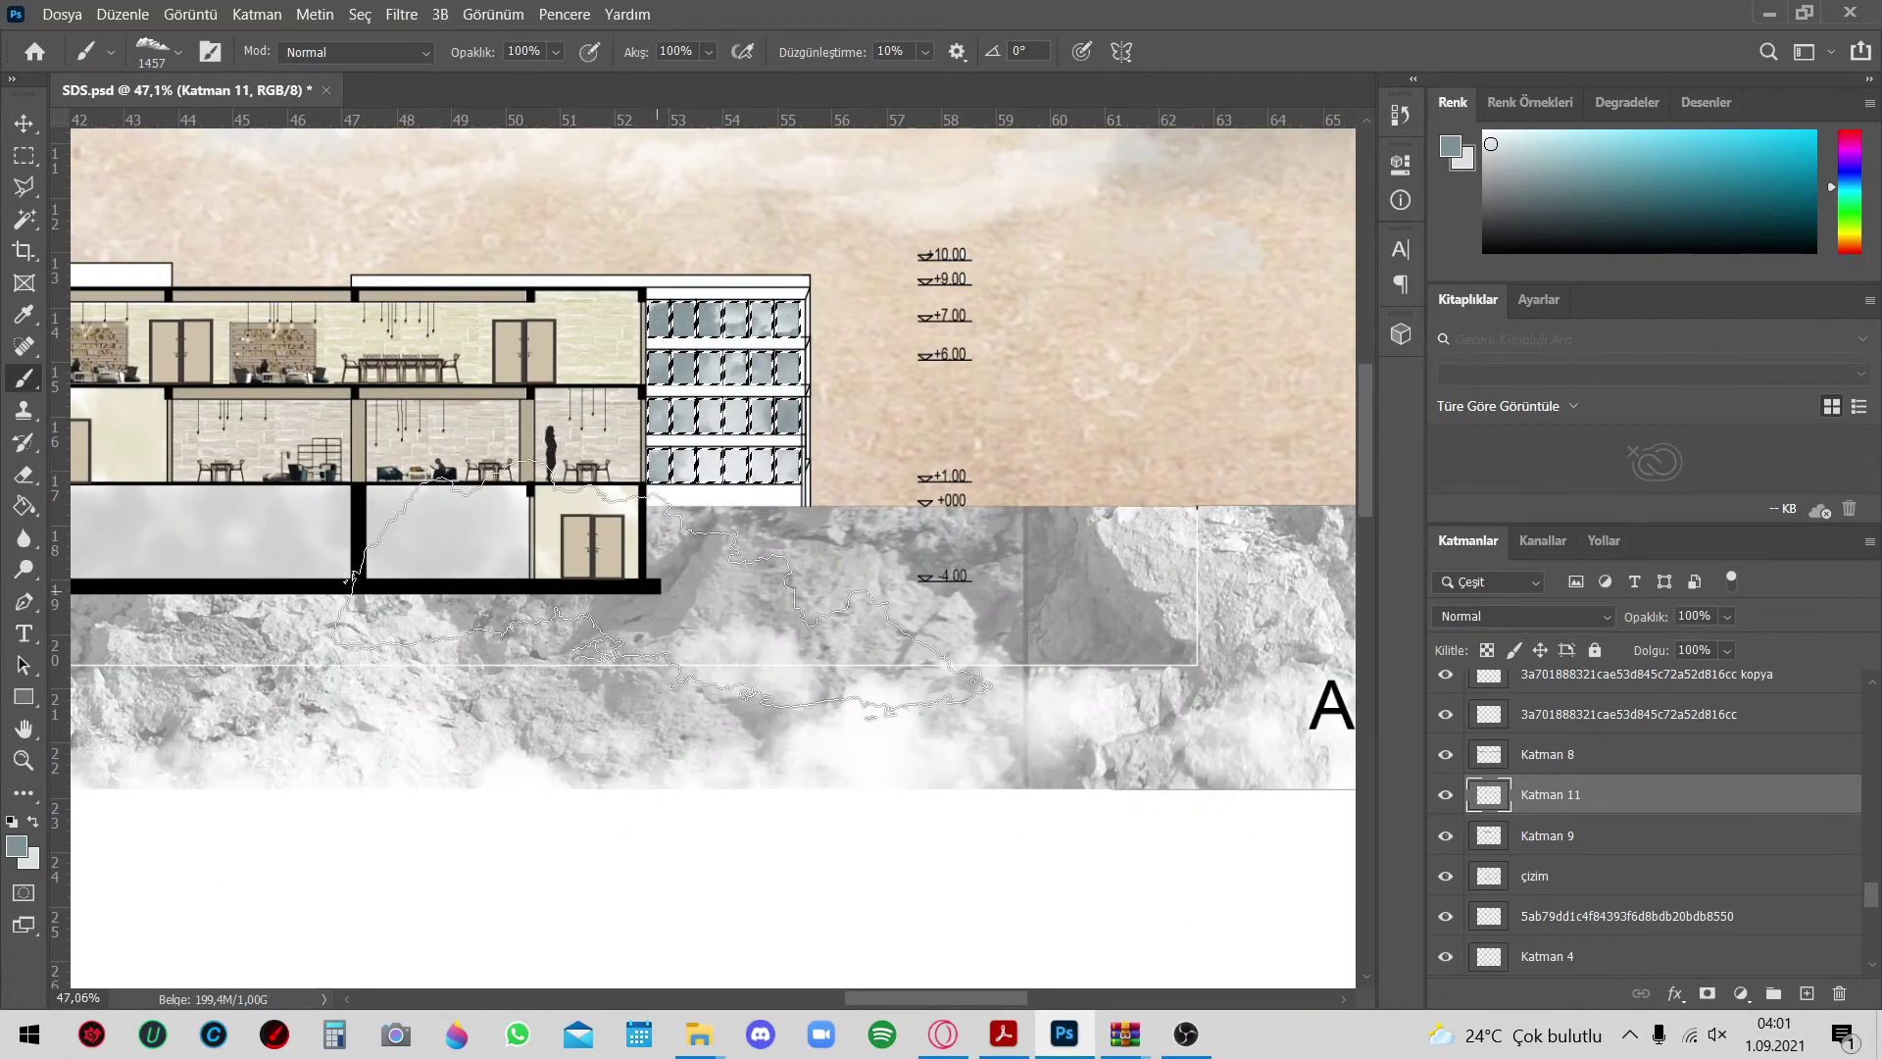
scroll(745, 580, down, 3)
scroll(686, 509, down, 2)
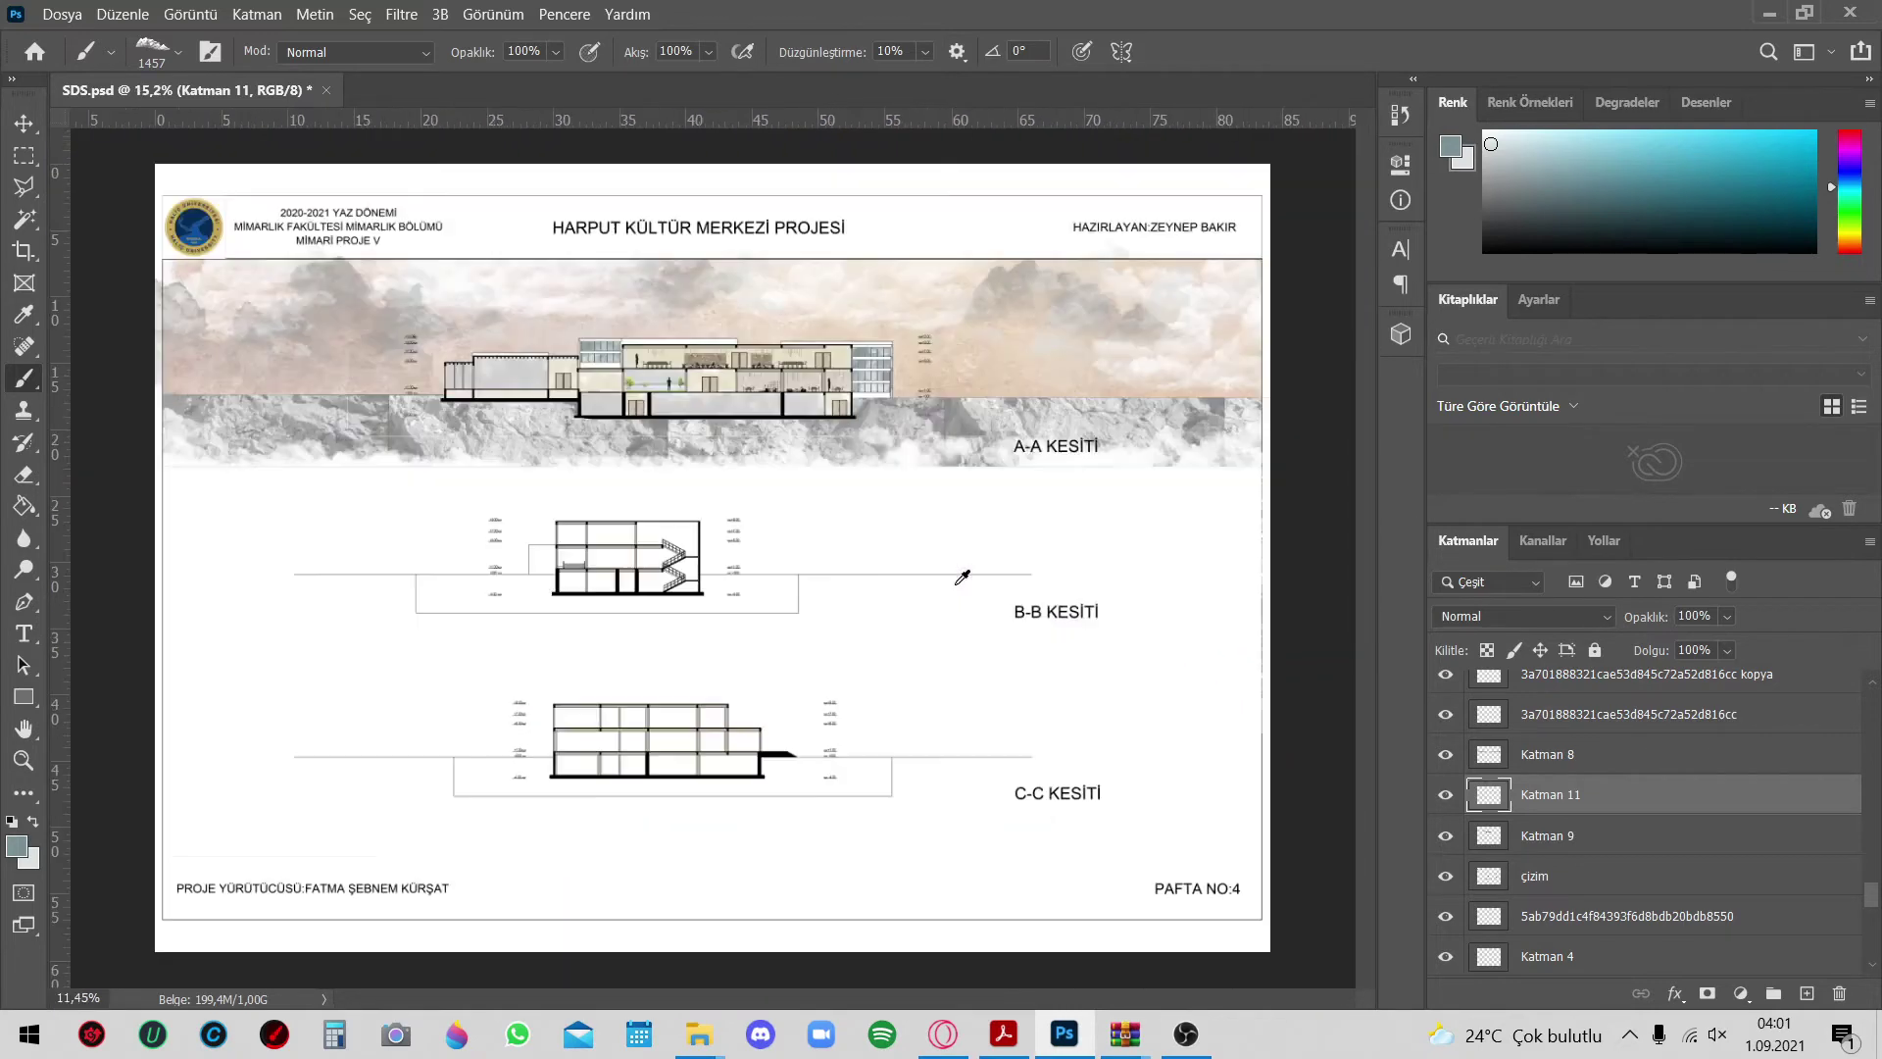
scroll(609, 436, up, 2)
scroll(609, 442, up, 2)
scroll(618, 431, up, 1)
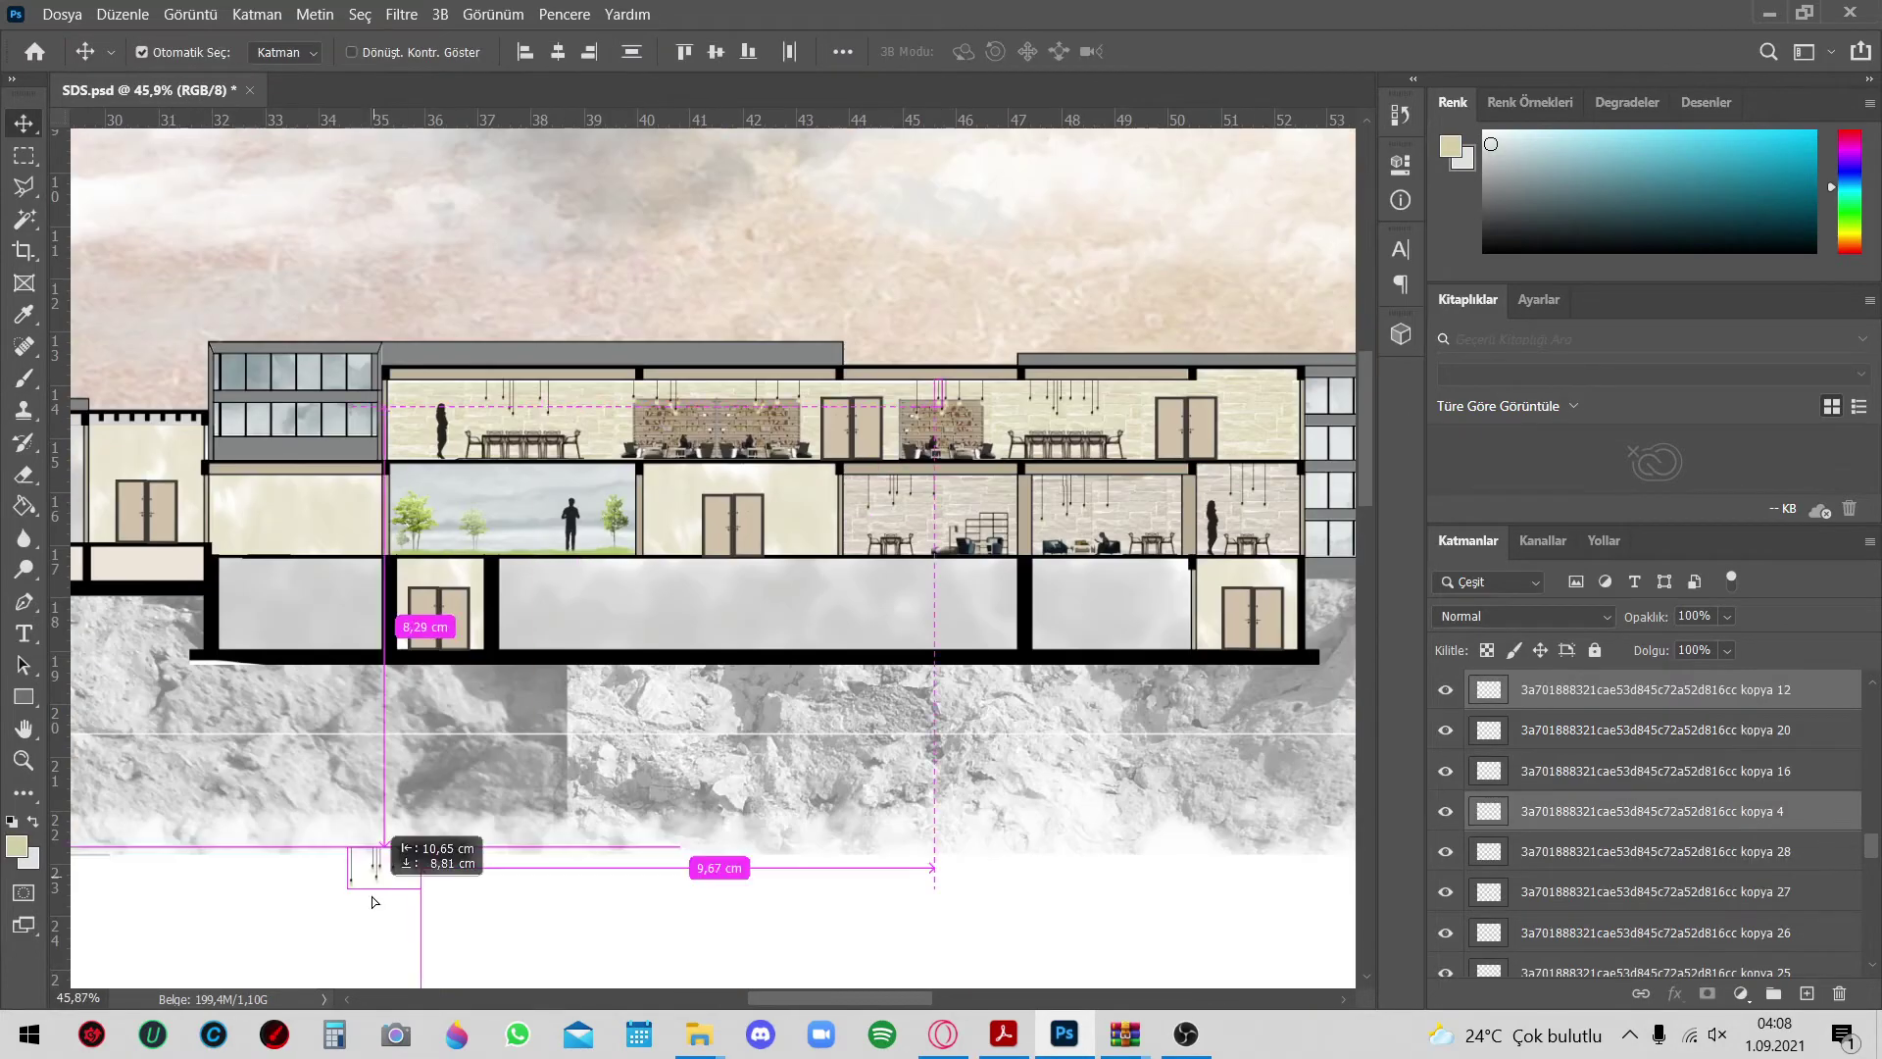
scroll(223, 557, down, 5)
scroll(490, 569, up, 2)
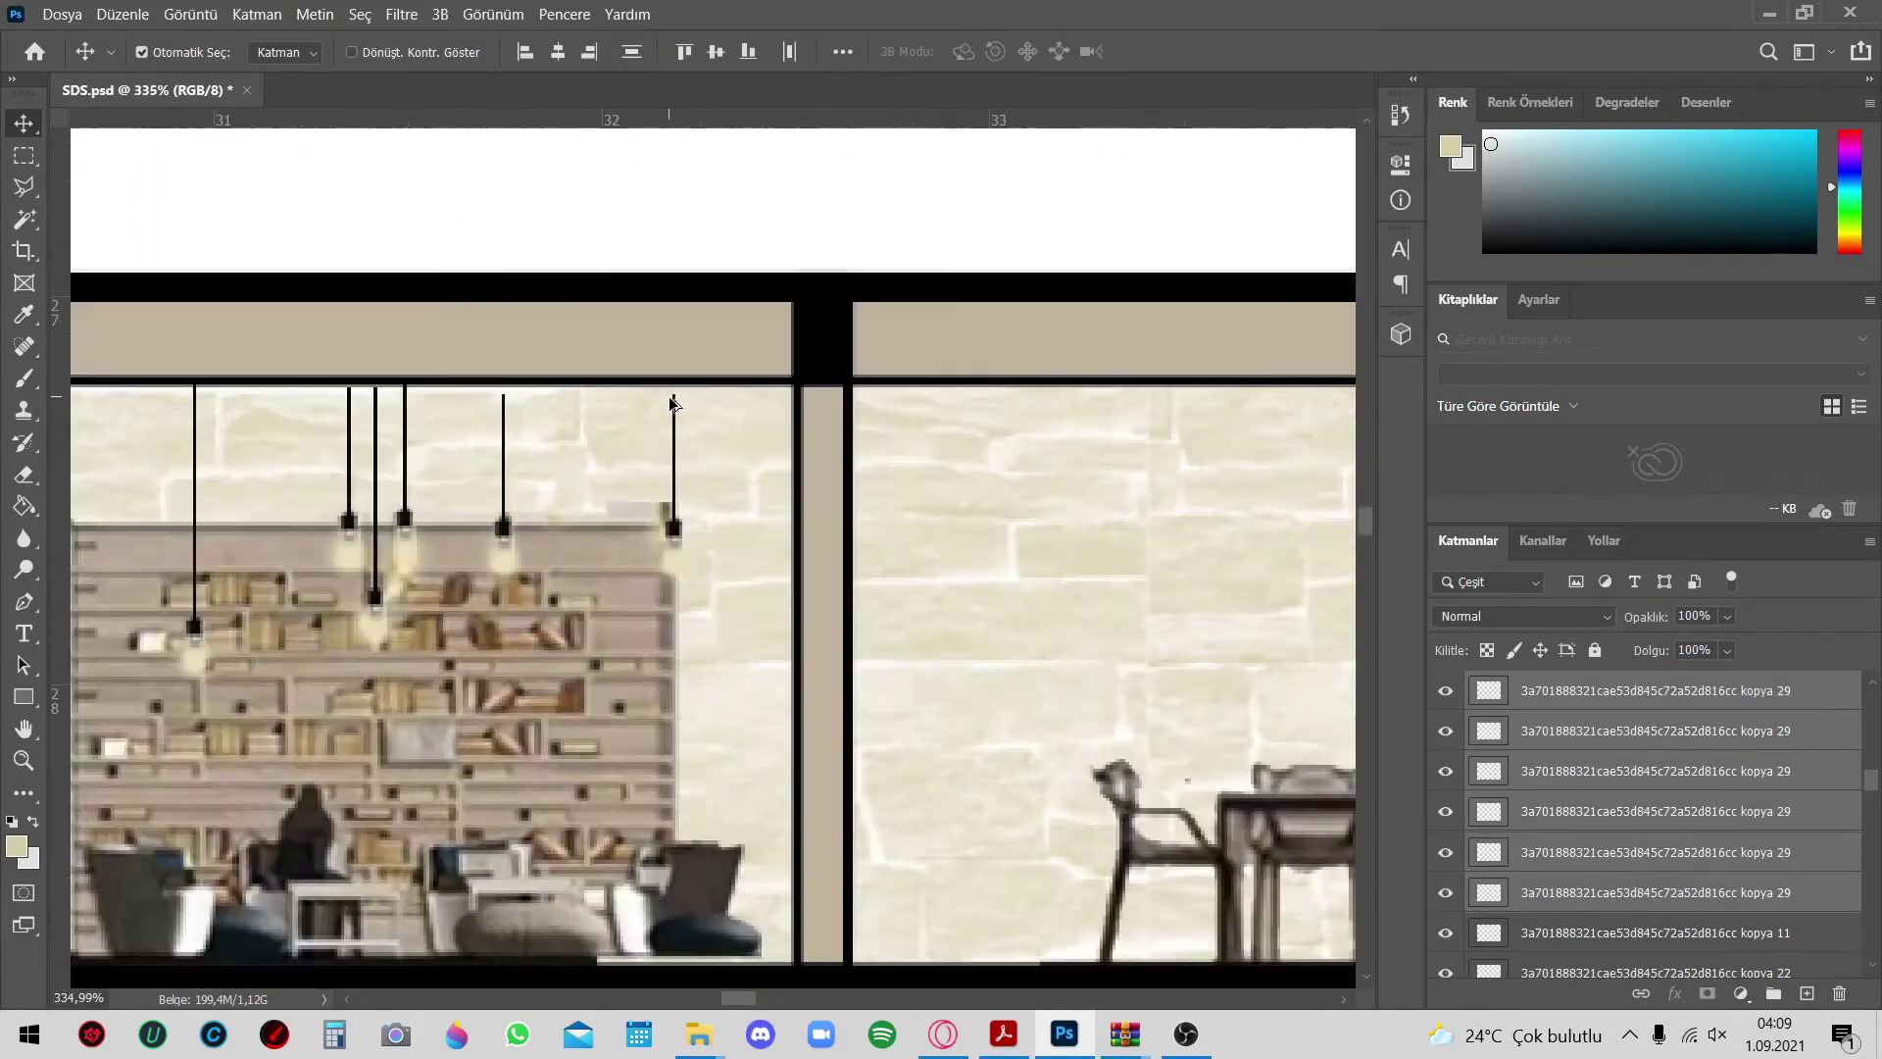
scroll(585, 561, up, 4)
scroll(585, 561, down, 7)
scroll(585, 561, up, 10)
mouse_move(384, 597)
mouse_down()
mouse_move(717, 600)
mouse_move(637, 611)
mouse_move(555, 577)
mouse_up()
Duplicate a lamp and line the copy up beside the existing ones
scroll(822, 527, down, 4)
scroll(821, 527, up, 7)
click(178, 51)
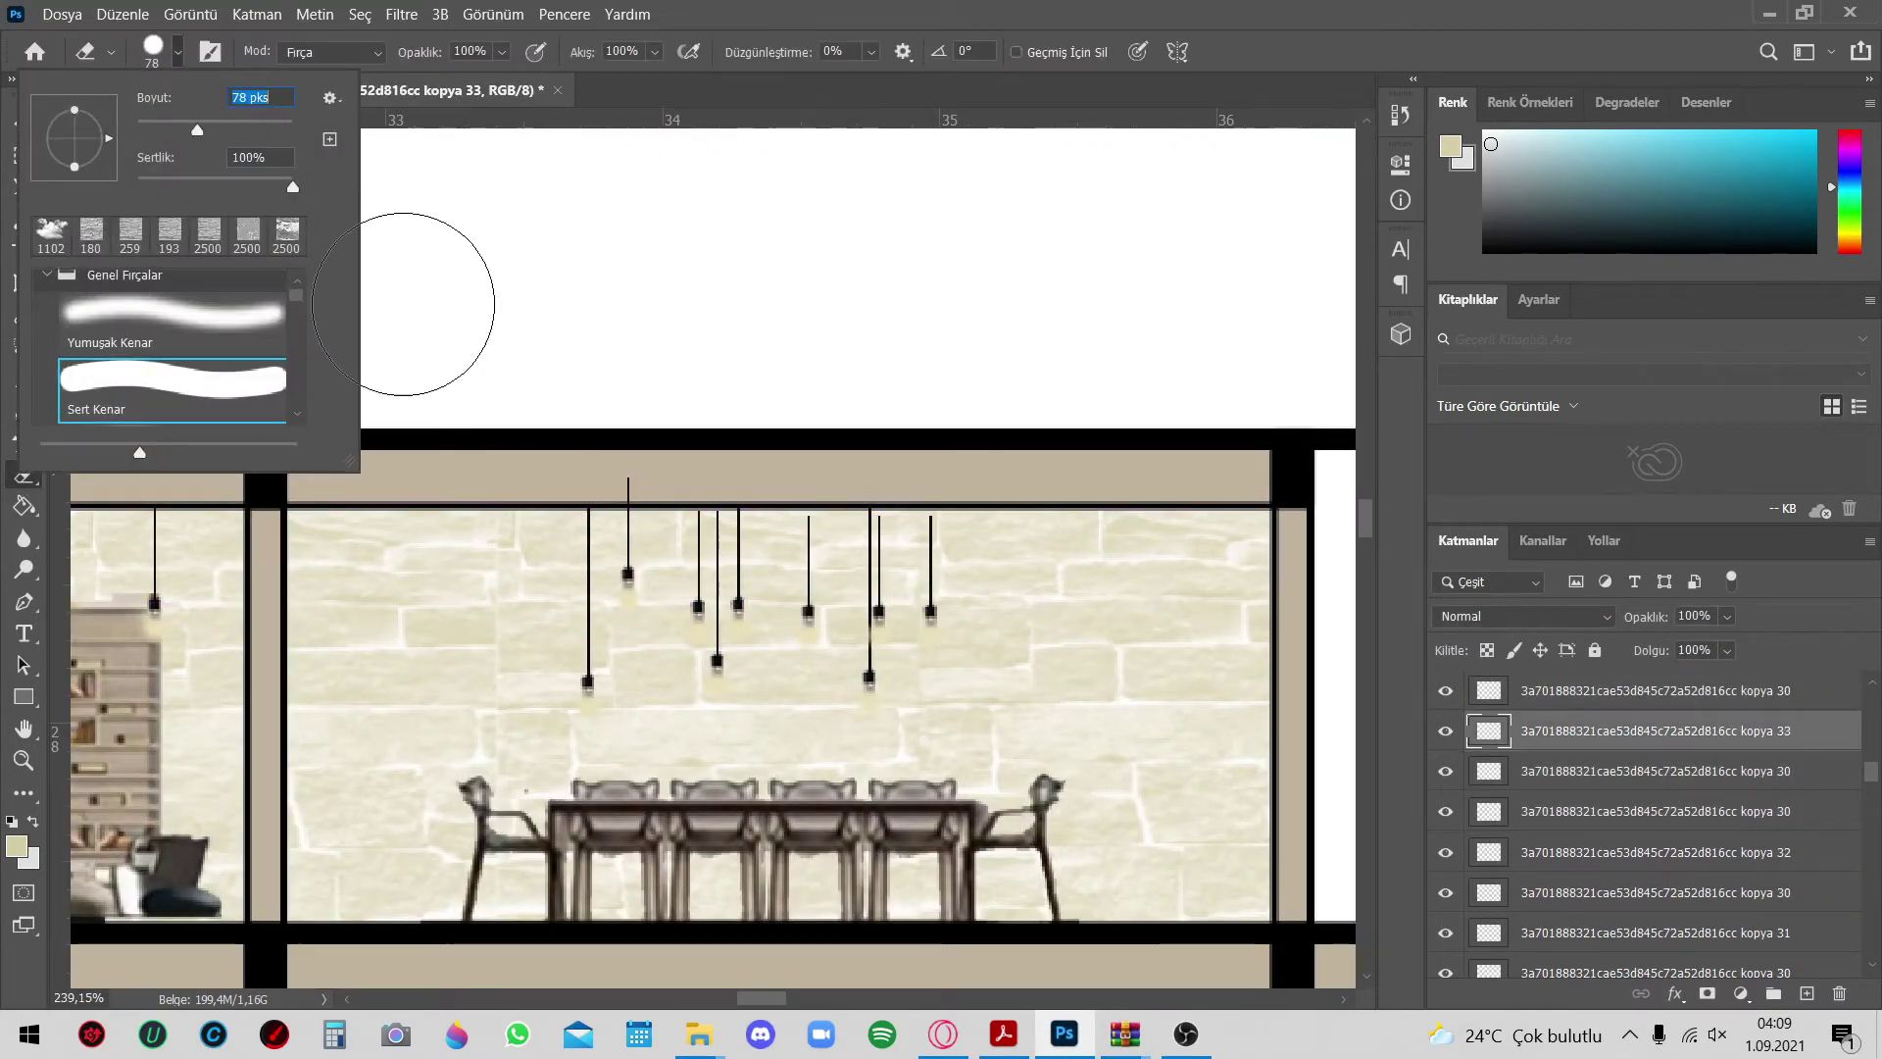
click(23, 119)
drag(573, 588, 588, 588)
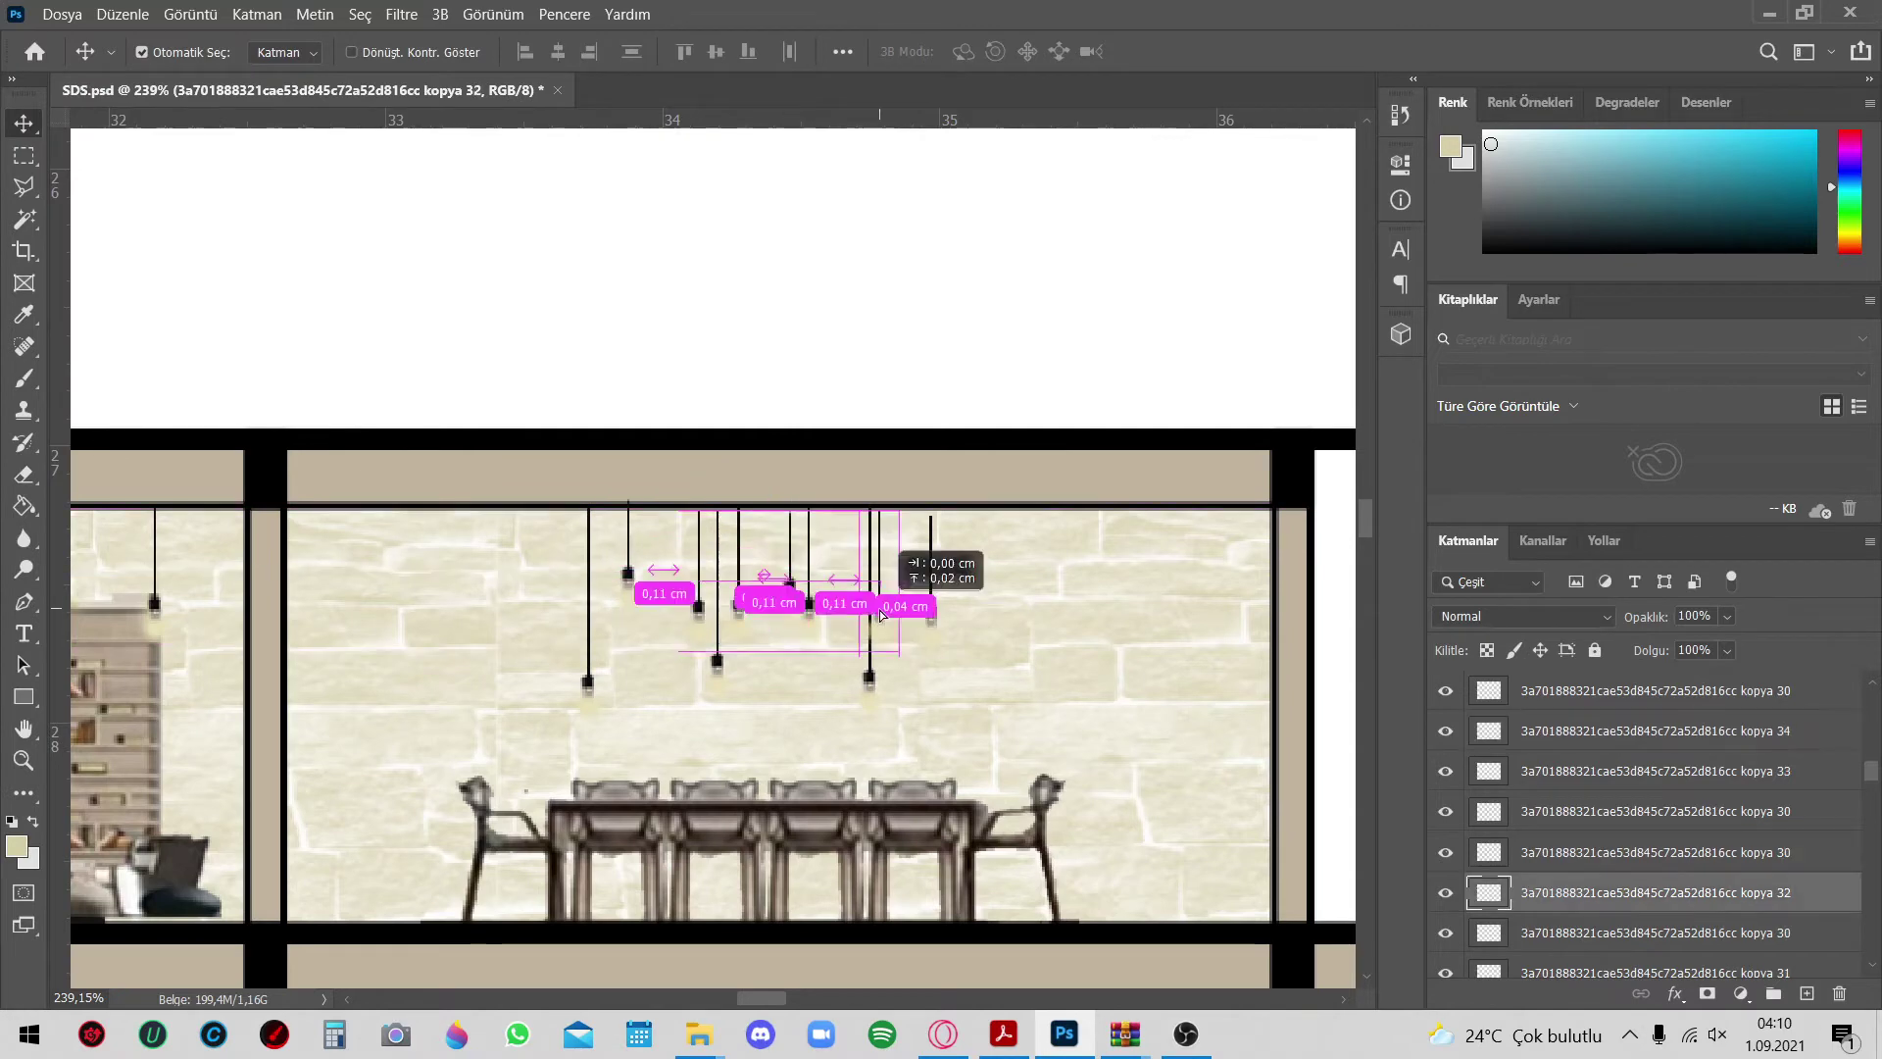
scroll(686, 588, down, 10)
click(23, 377)
click(177, 51)
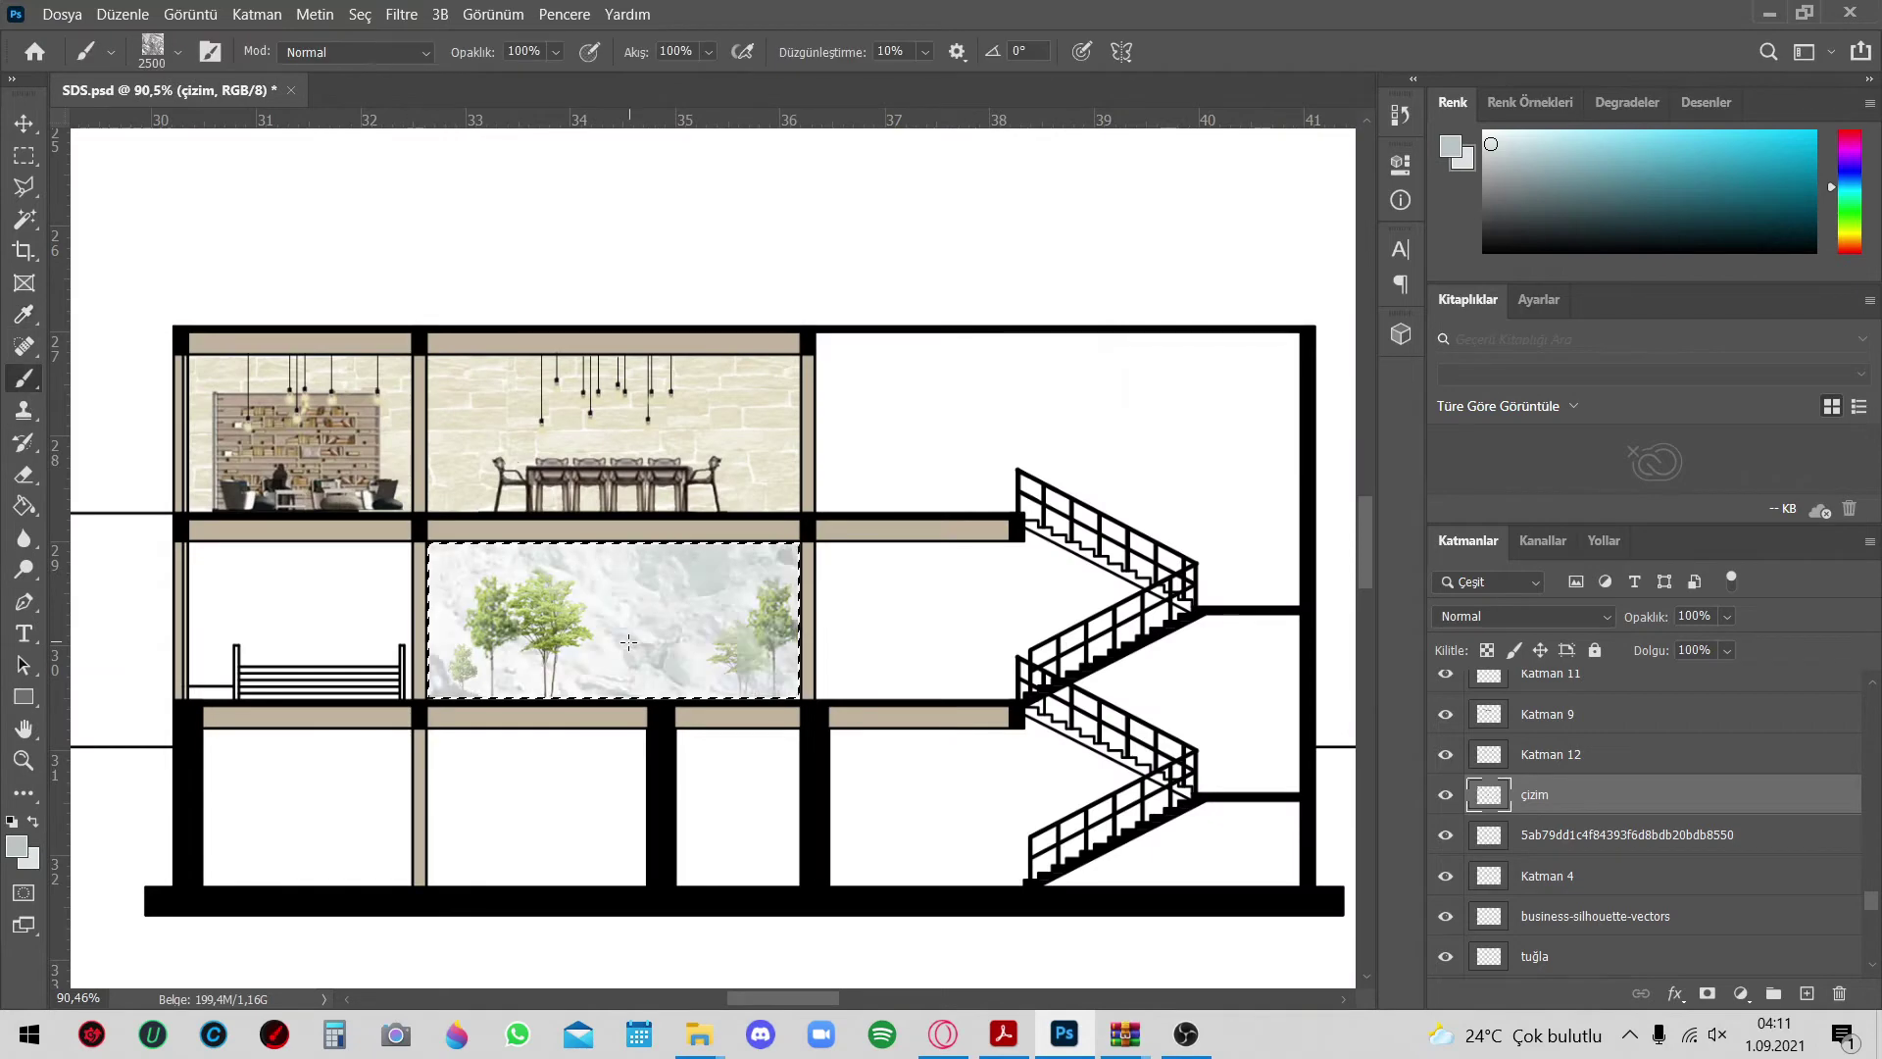
Choose a rock texture brush for painting the sky behind the trees
click(179, 55)
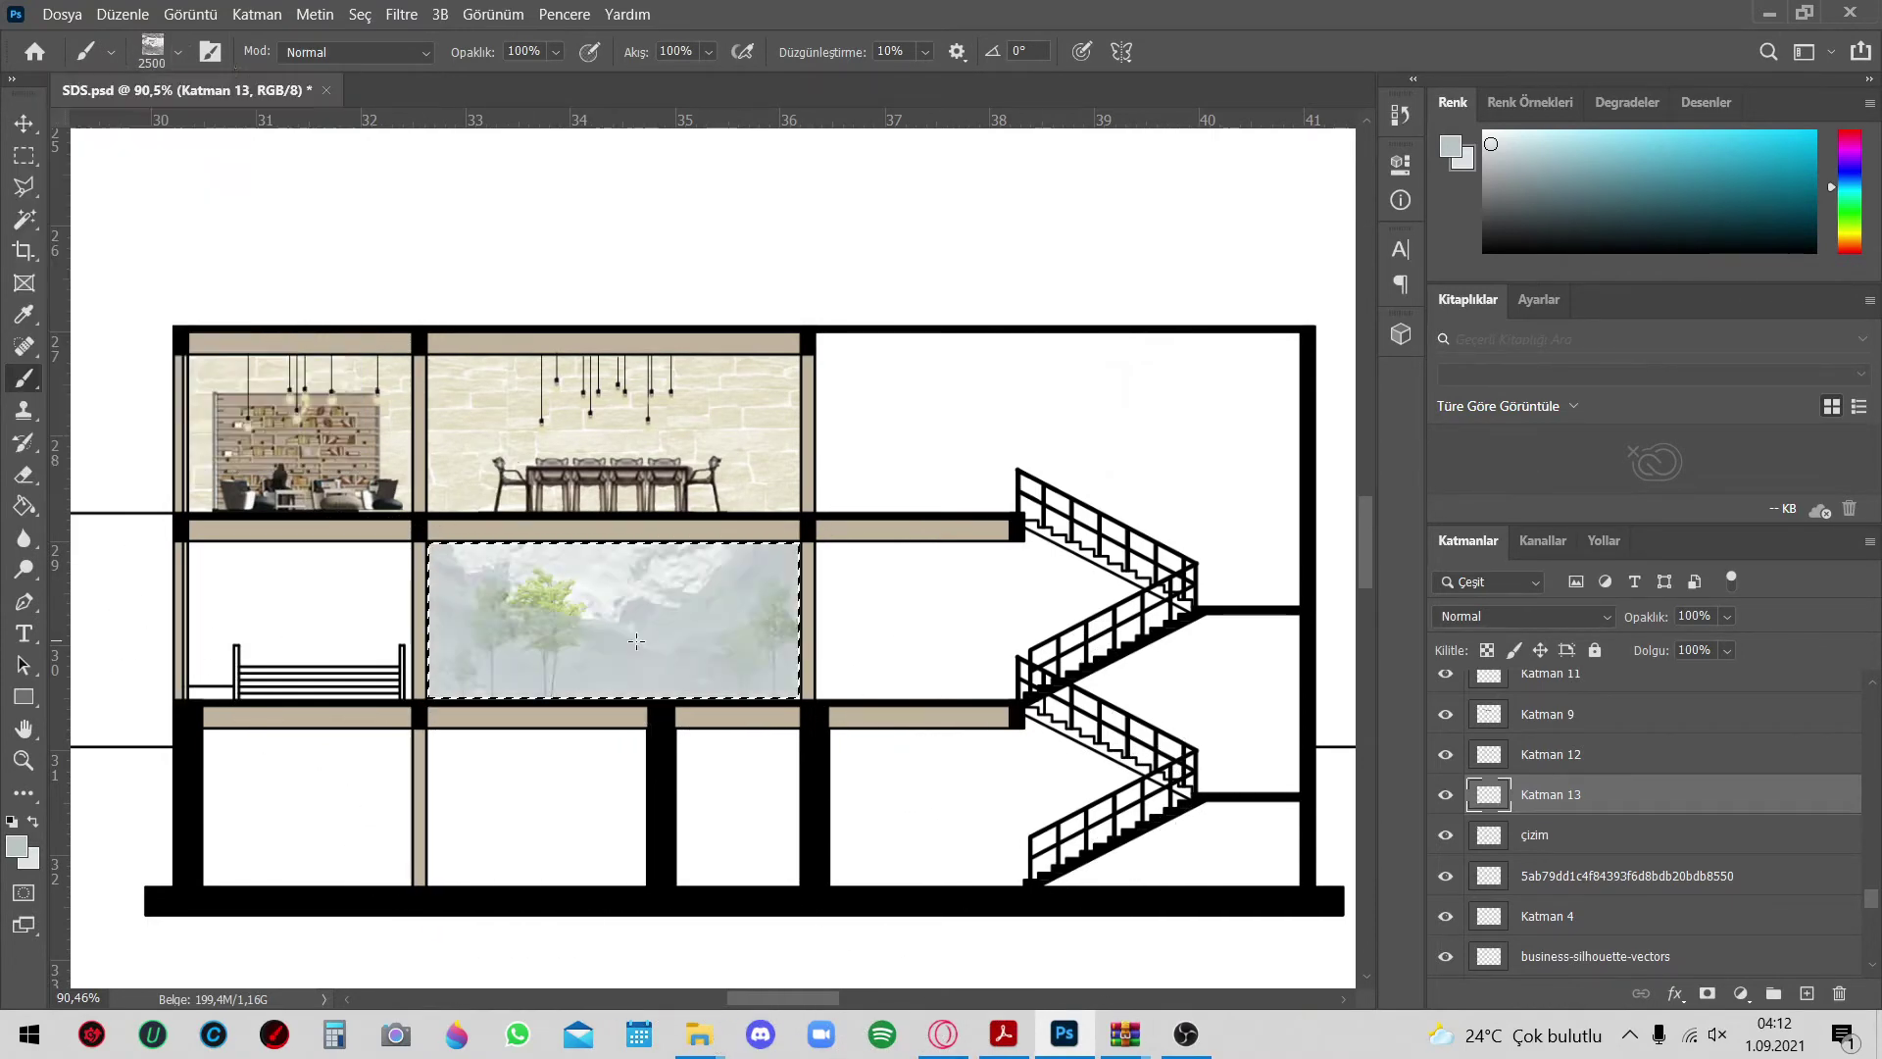
click(189, 394)
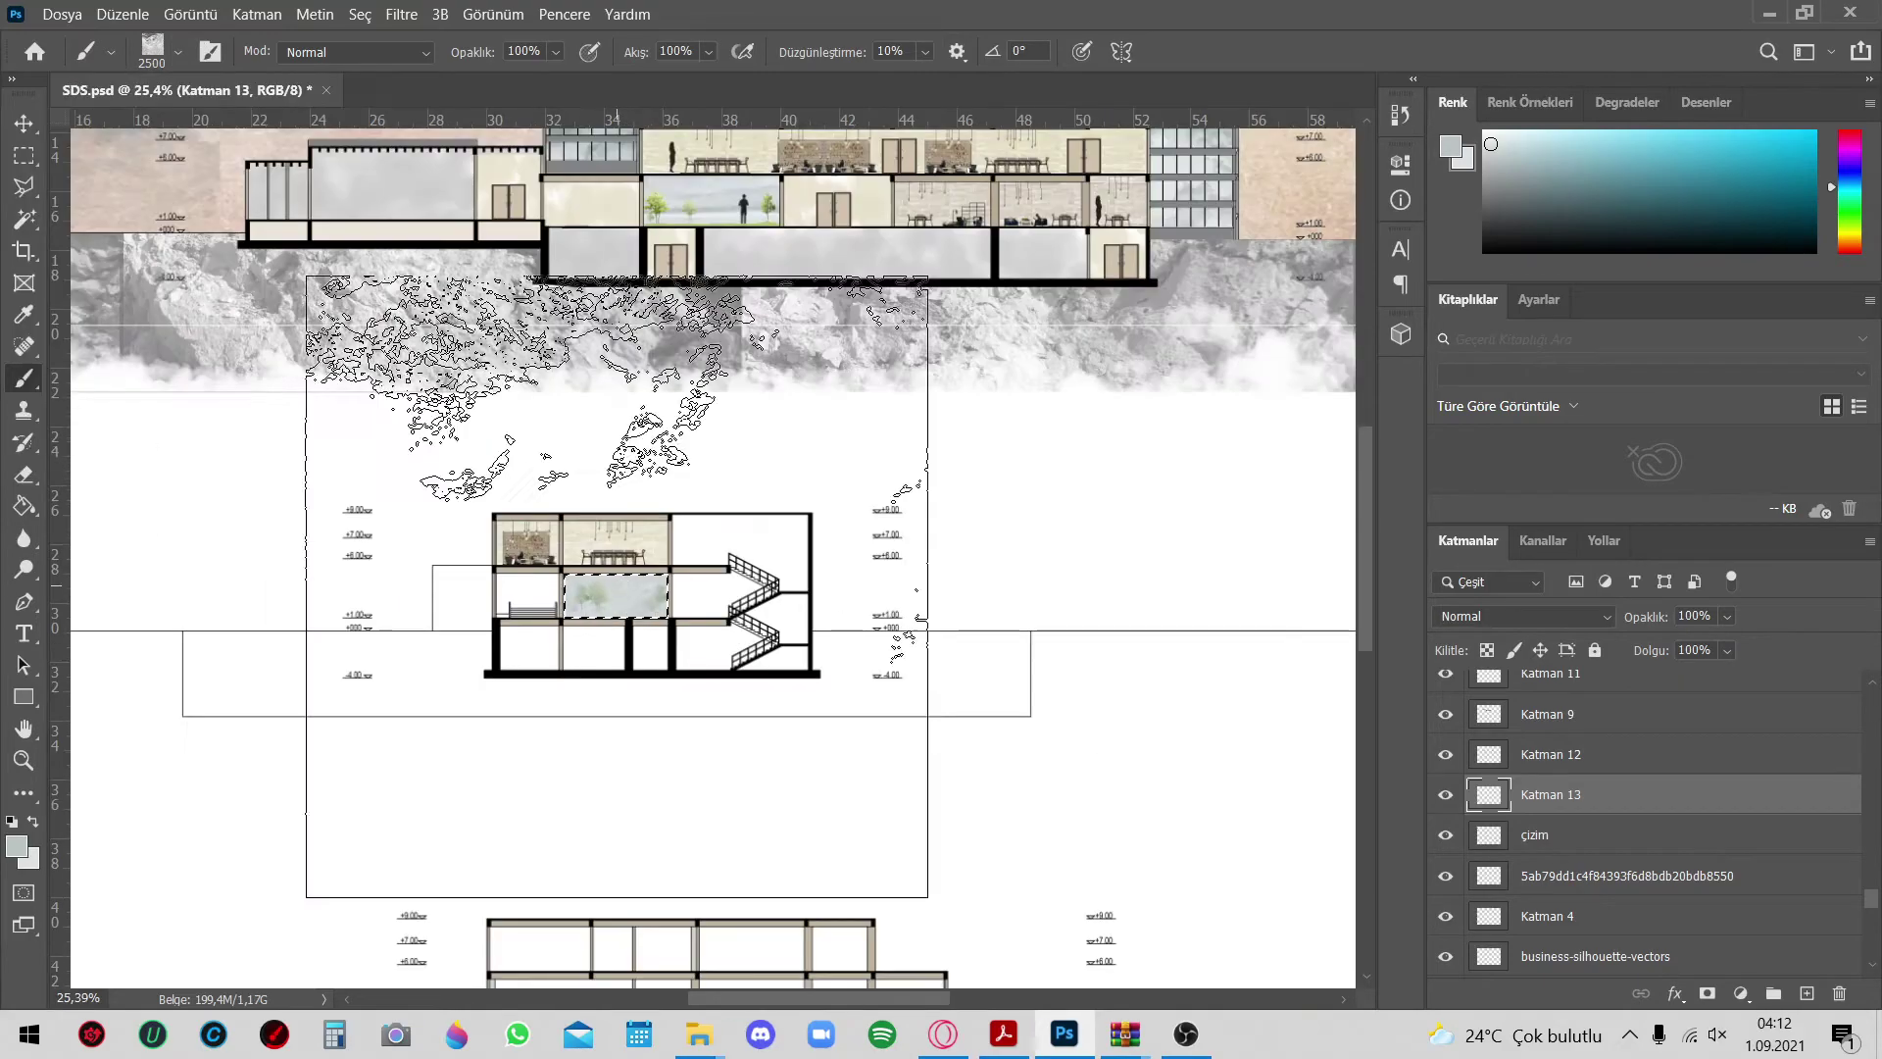
click(26, 314)
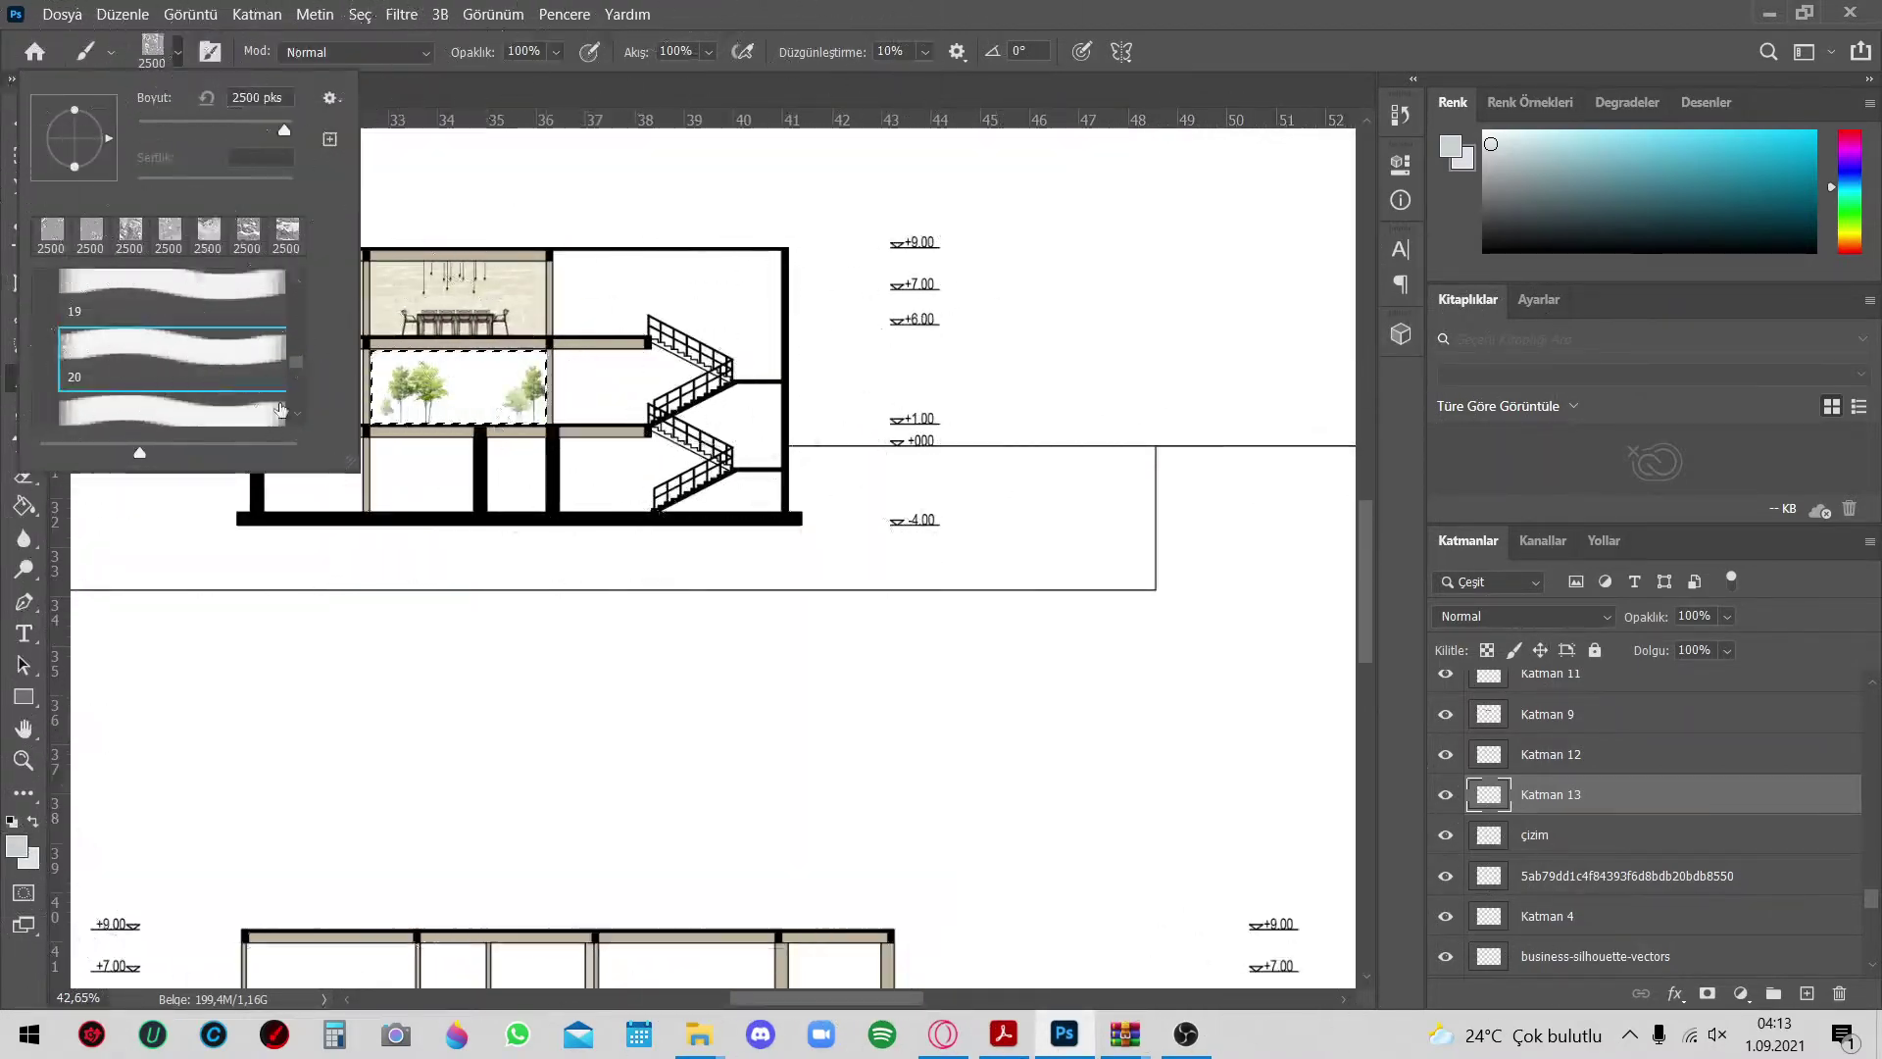
scroll(686, 549, down, 2)
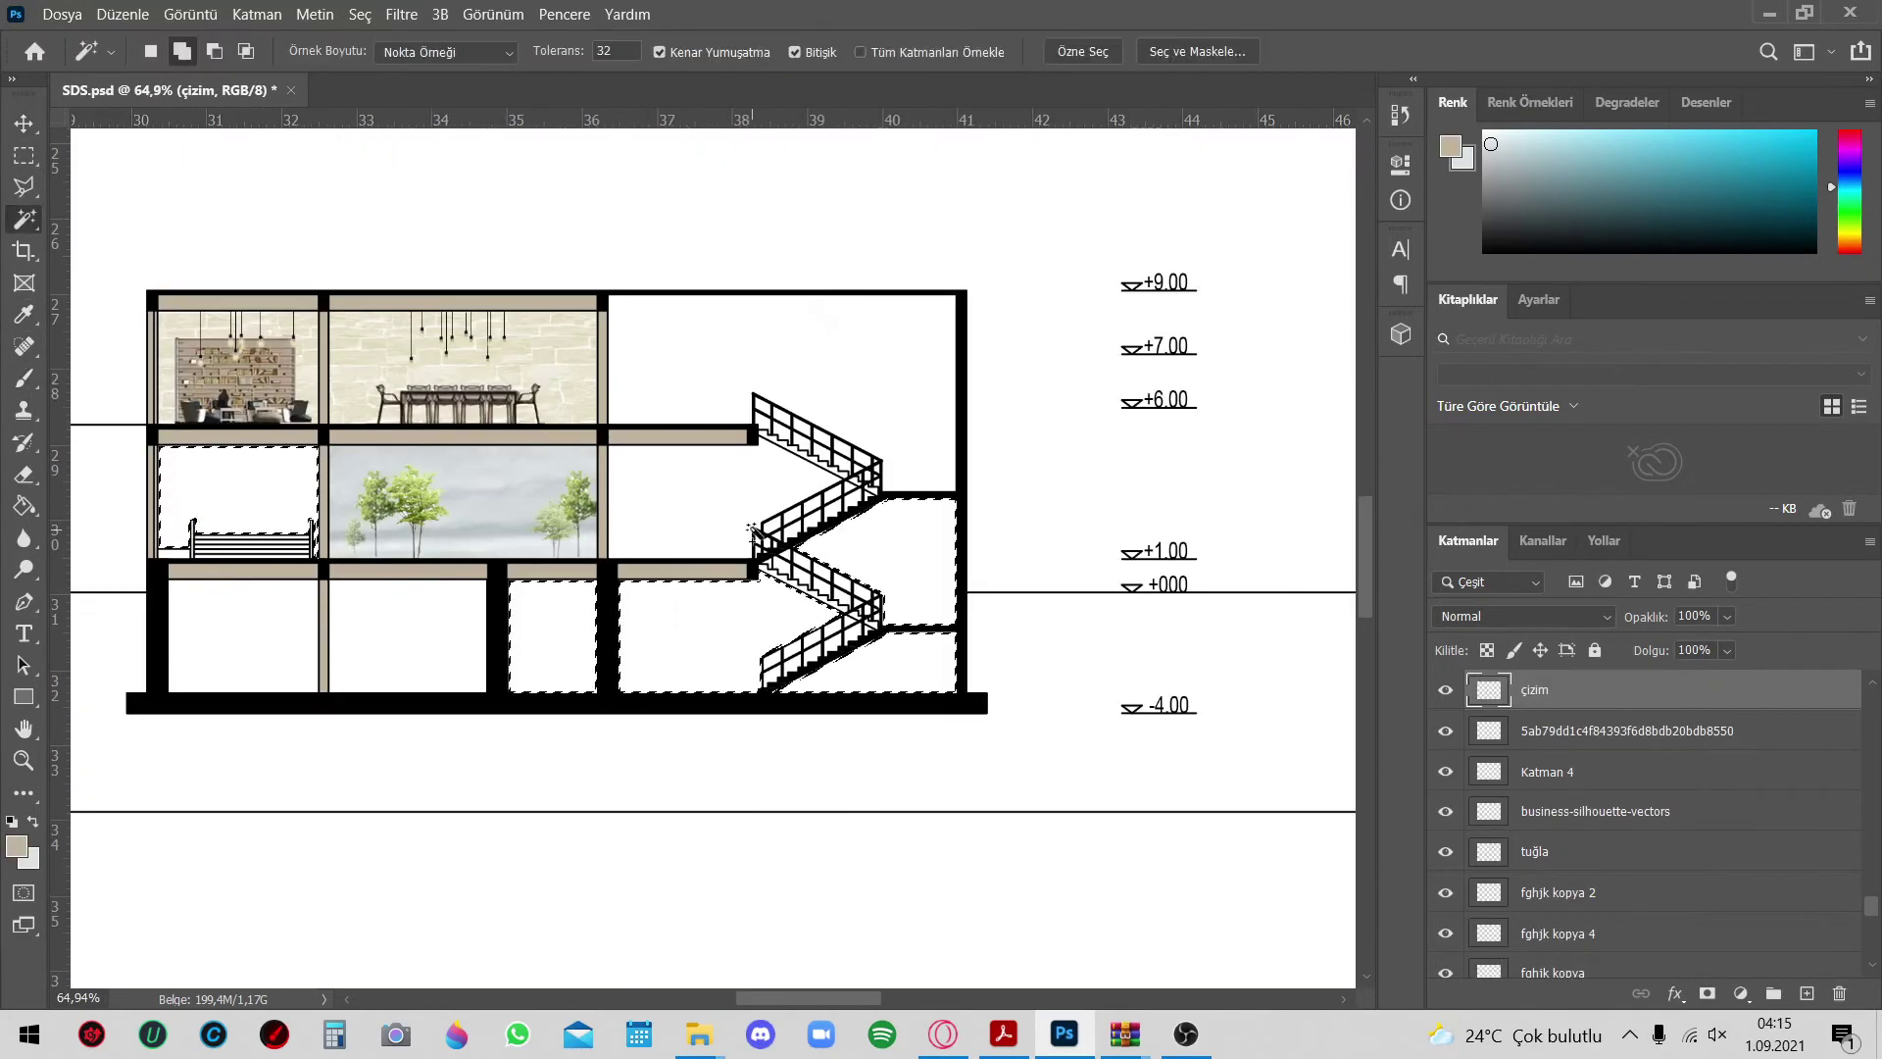
scroll(752, 530, up, 5)
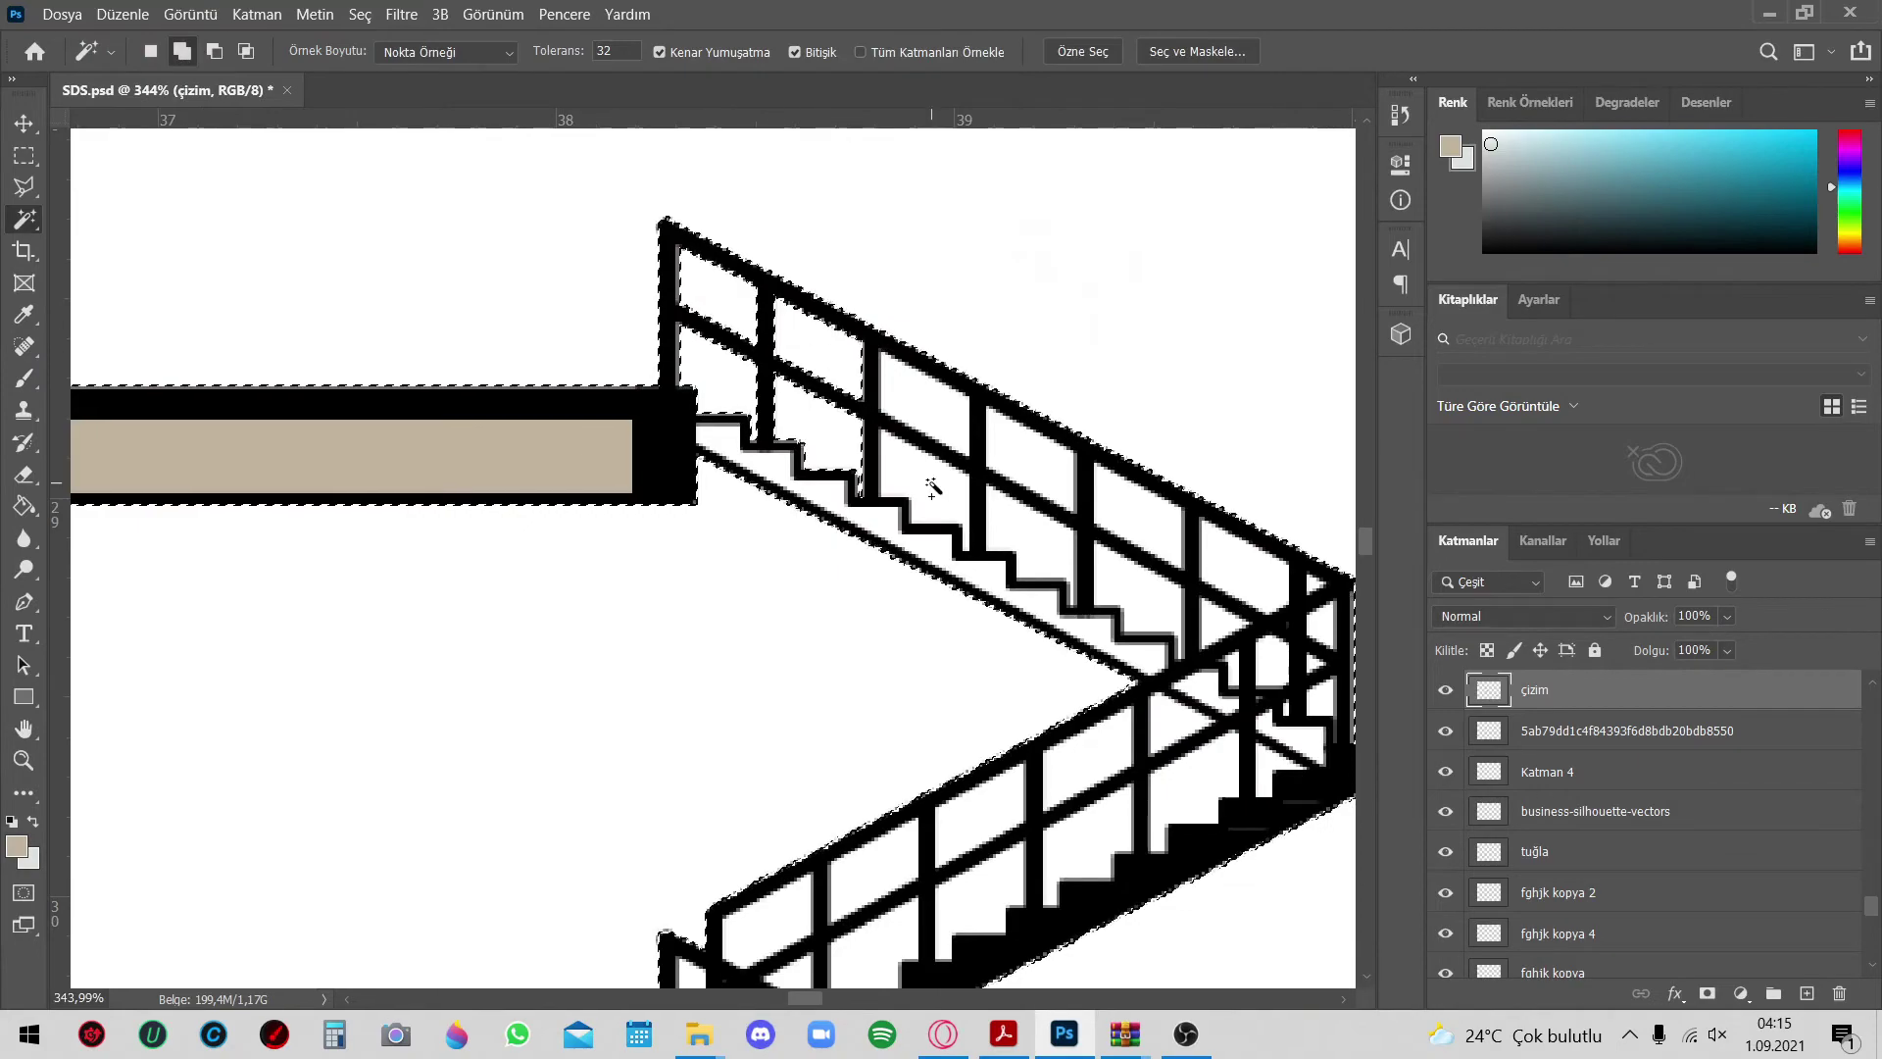
Switch to the Rectangular Marquee for selecting the stair and room areas
scroll(752, 530, up, 2)
scroll(753, 531, up, 3)
scroll(753, 530, up, 2)
scroll(1059, 718, down, 5)
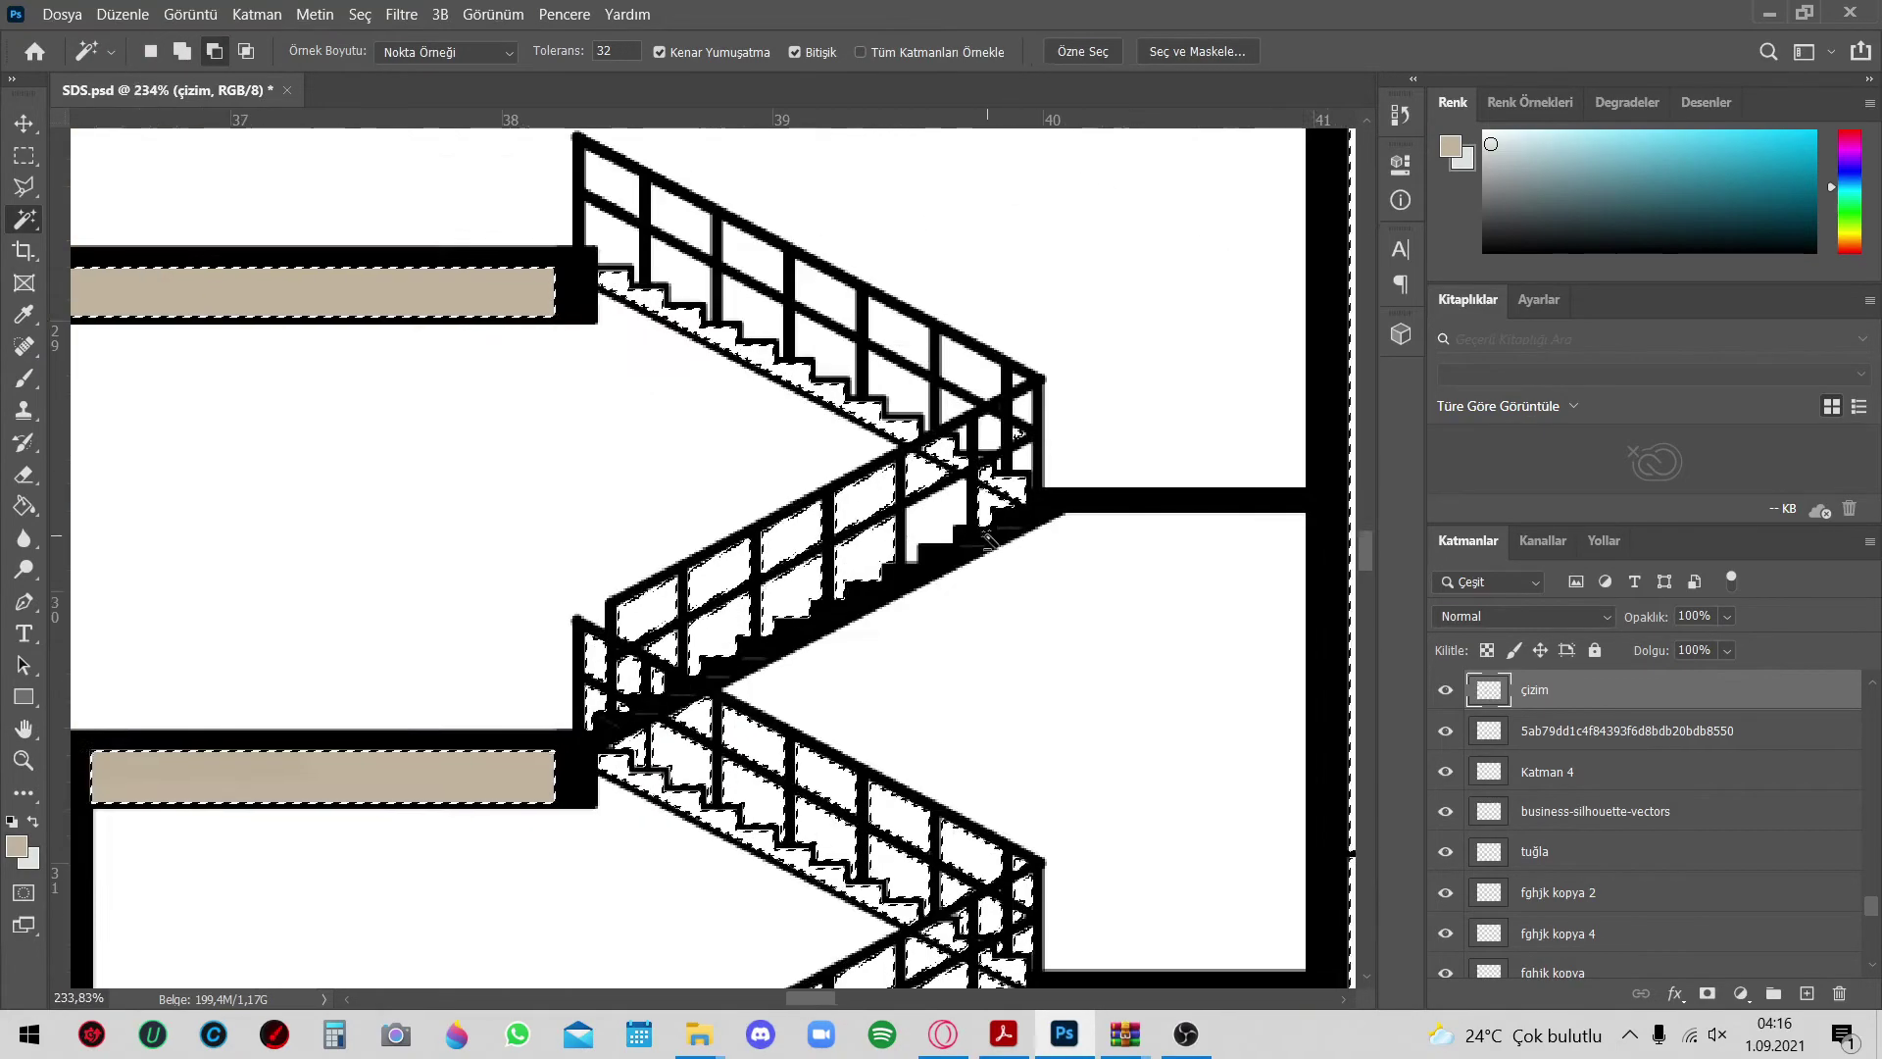
scroll(990, 397, down, 3)
click(35, 156)
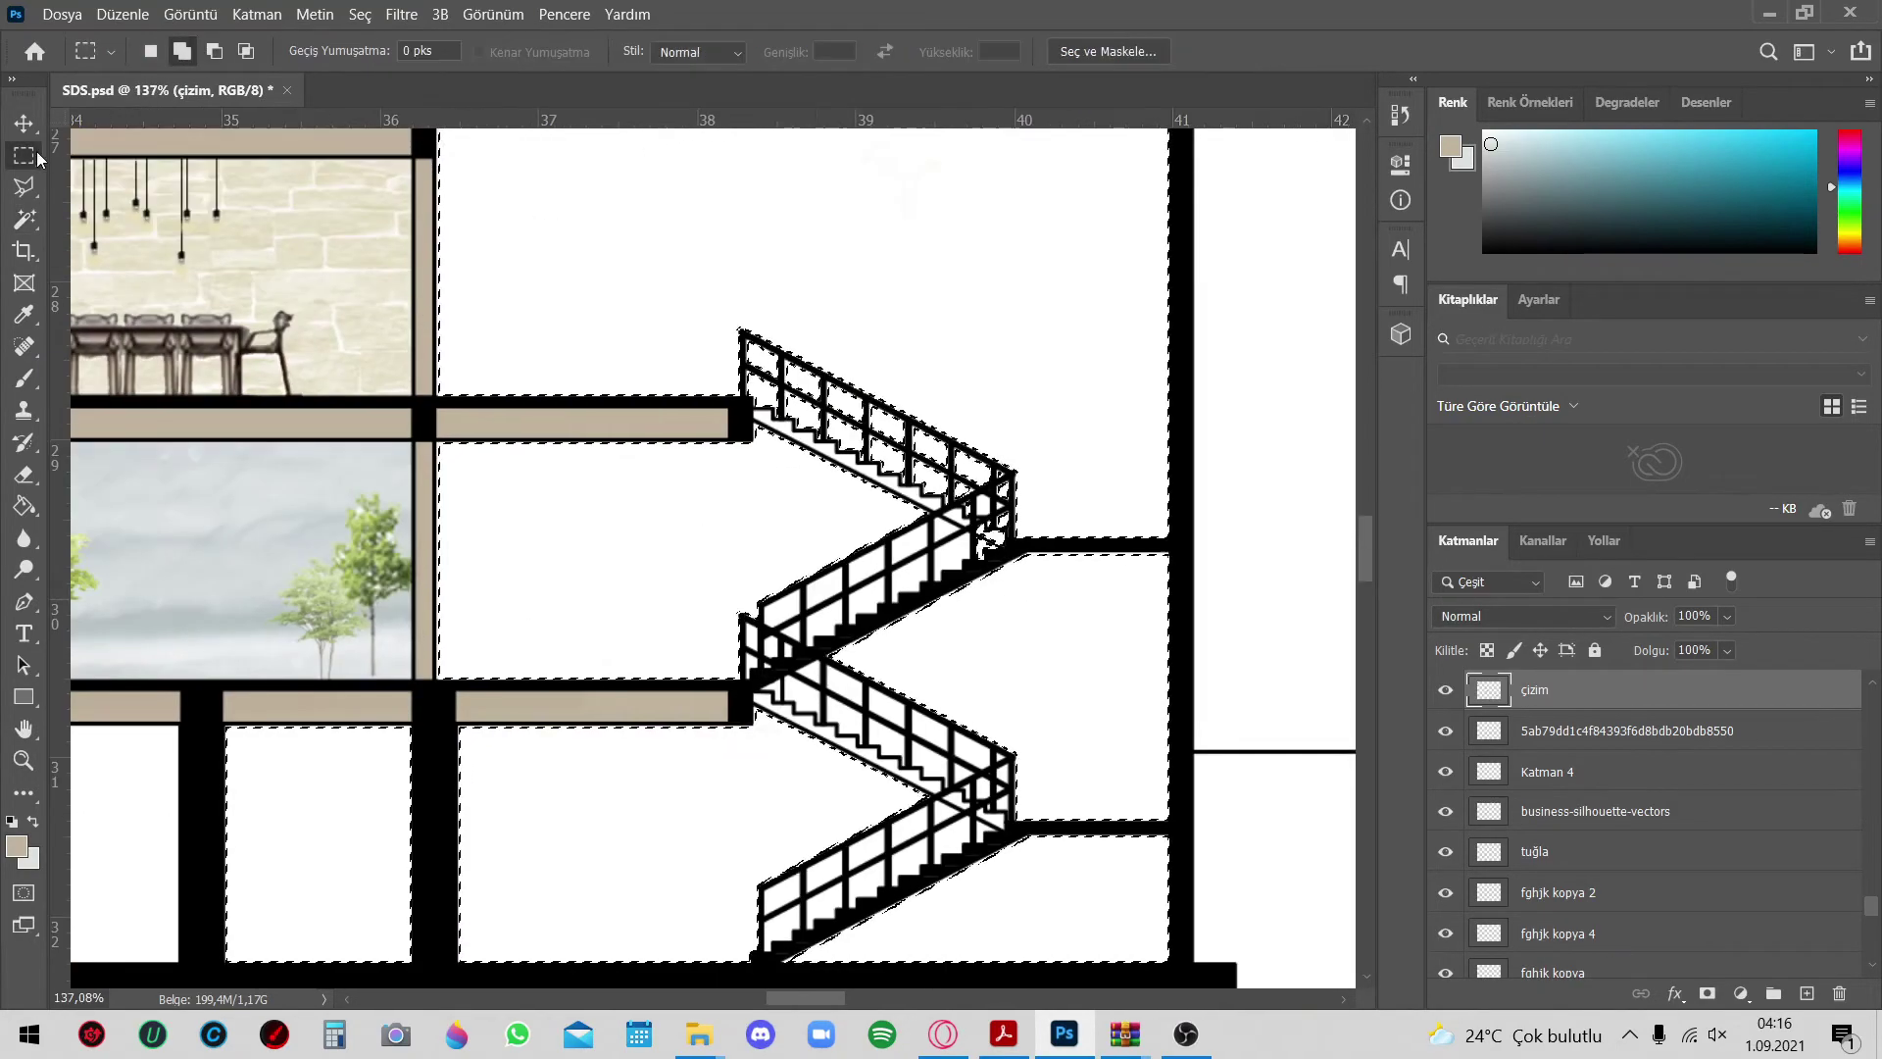
scroll(812, 562, down, 3)
On a new layer, paint beige texture over the stair and rooms with a large brush
click(1807, 993)
key(b)
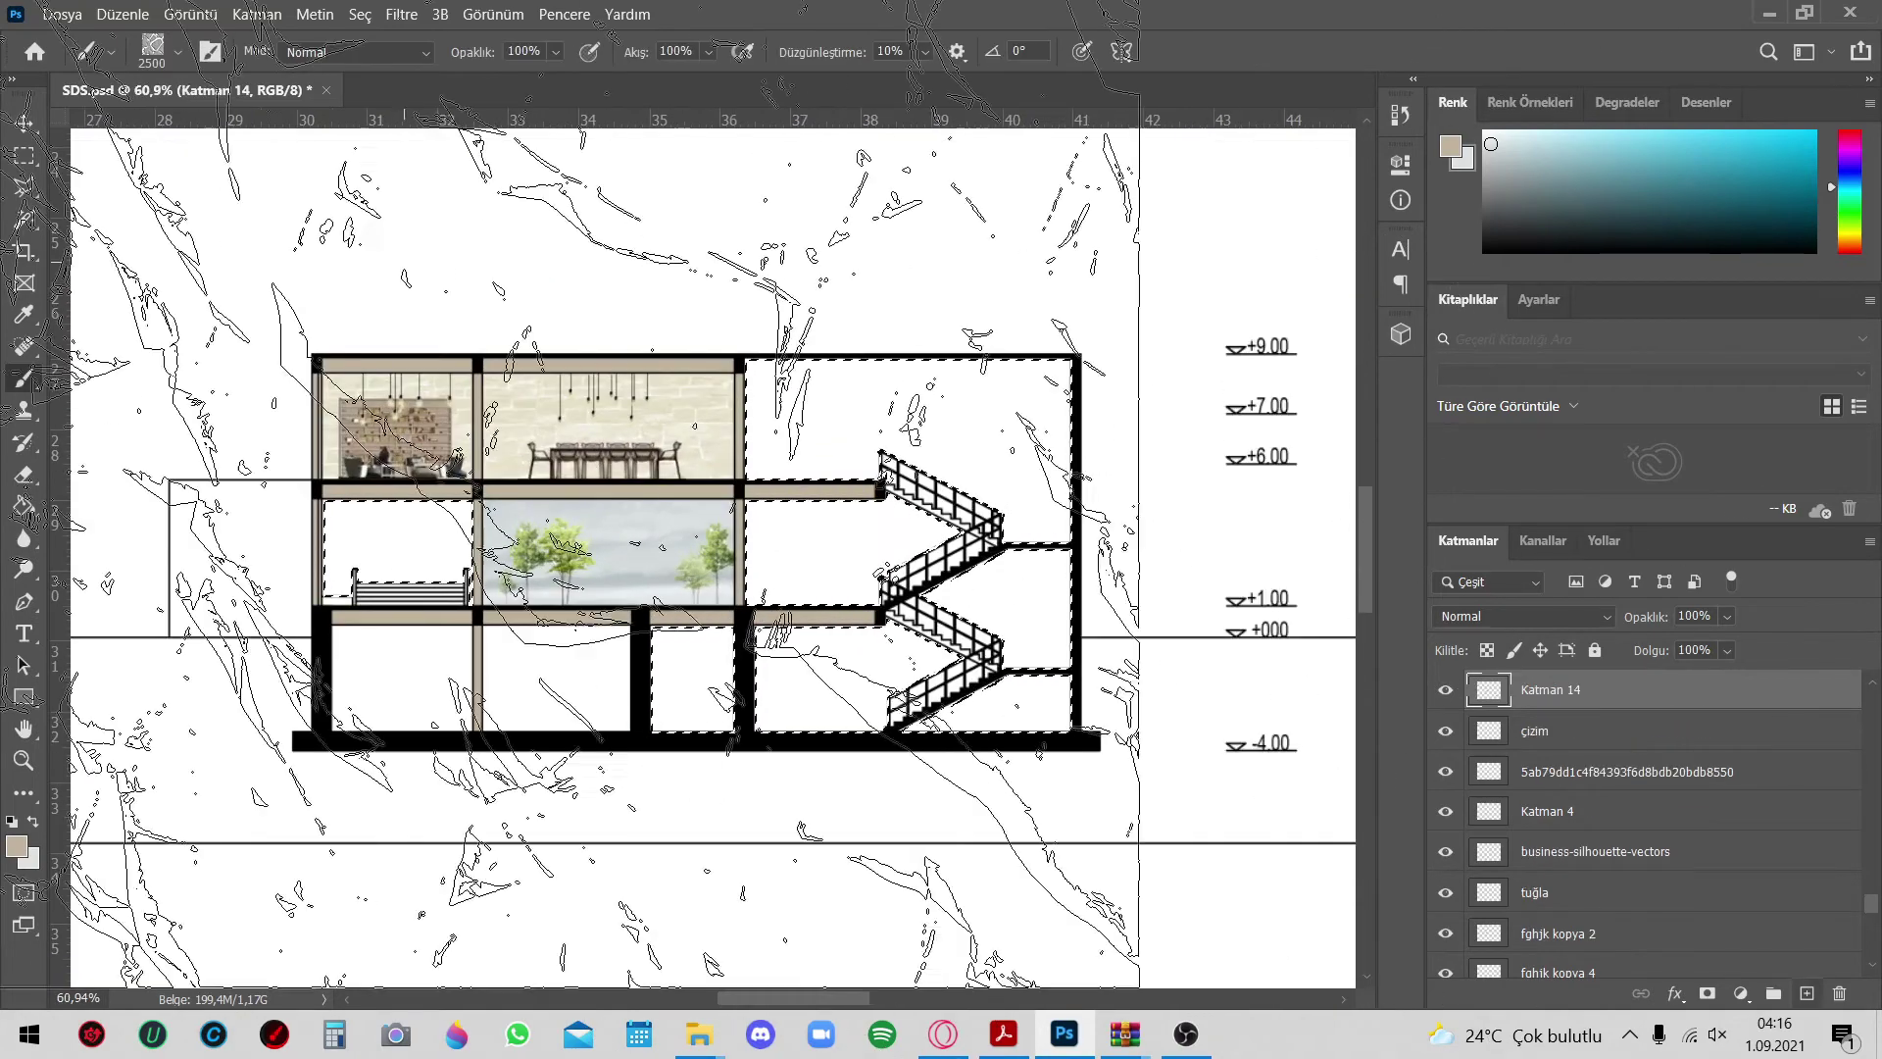
click(162, 51)
scroll(224, 319, down, 3)
scroll(225, 320, down, 3)
click(157, 294)
mouse_move(284, 651)
mouse_down()
mouse_move(981, 809)
mouse_move(1225, 230)
mouse_up()
scroll(1009, 740, down, 3)
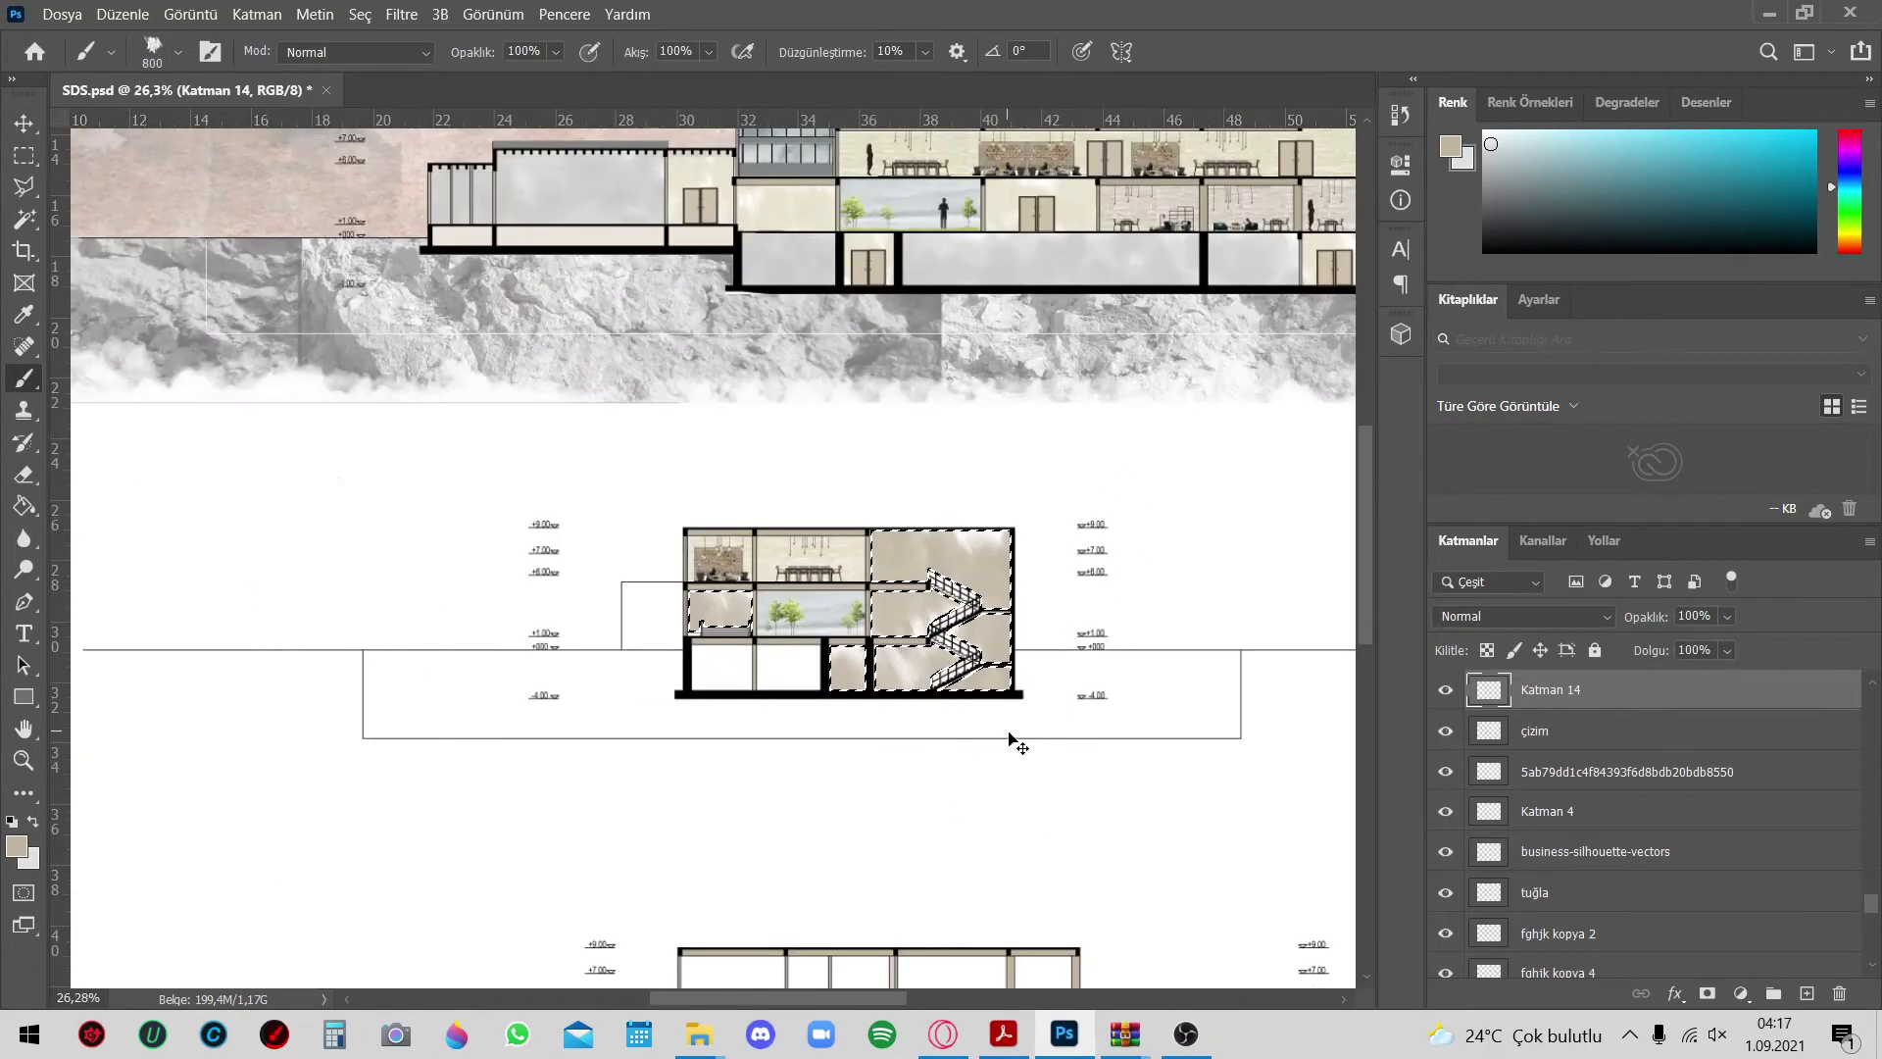
scroll(1029, 725, up, 8)
Deselect, switch to the Magic Wand and make the çizim drawing layer active
key(w)
key(ctrl+d)
key(alt+bracketleft)
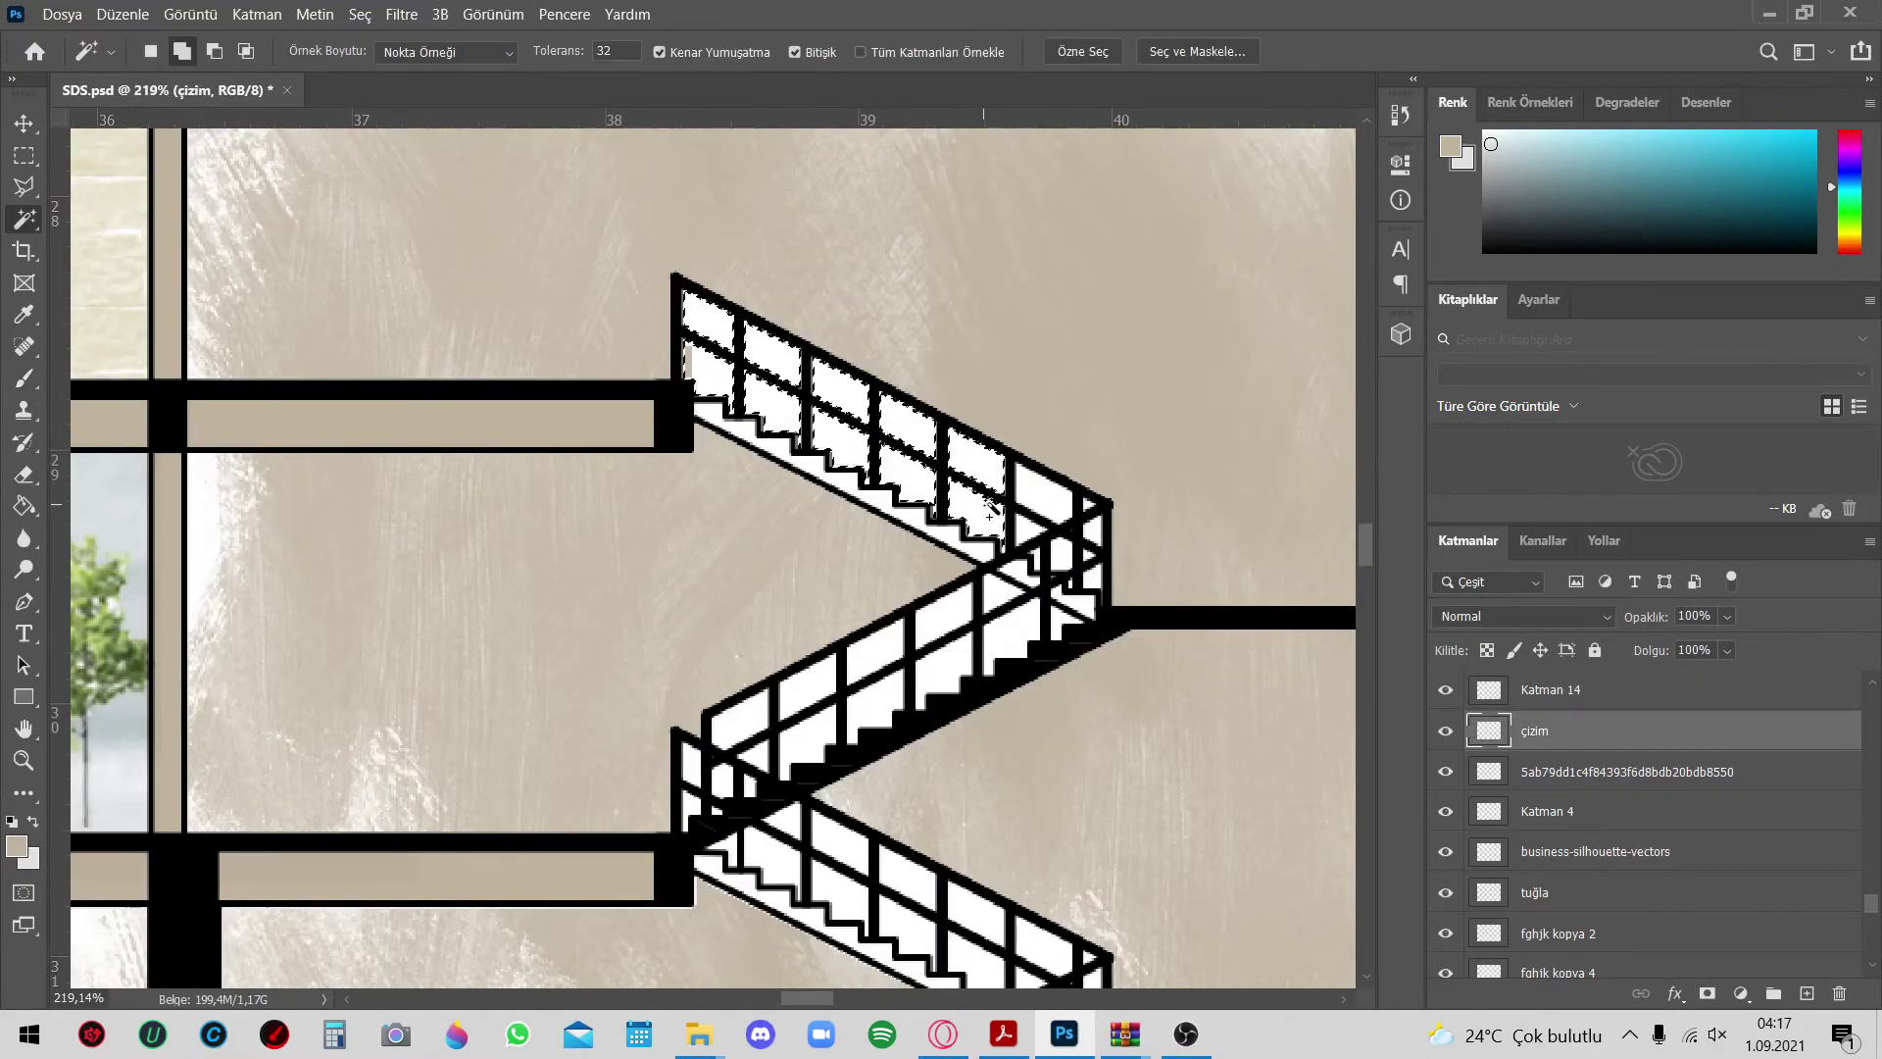
scroll(1078, 411, up, 4)
scroll(564, 781, down, 4)
scroll(535, 567, up, 2)
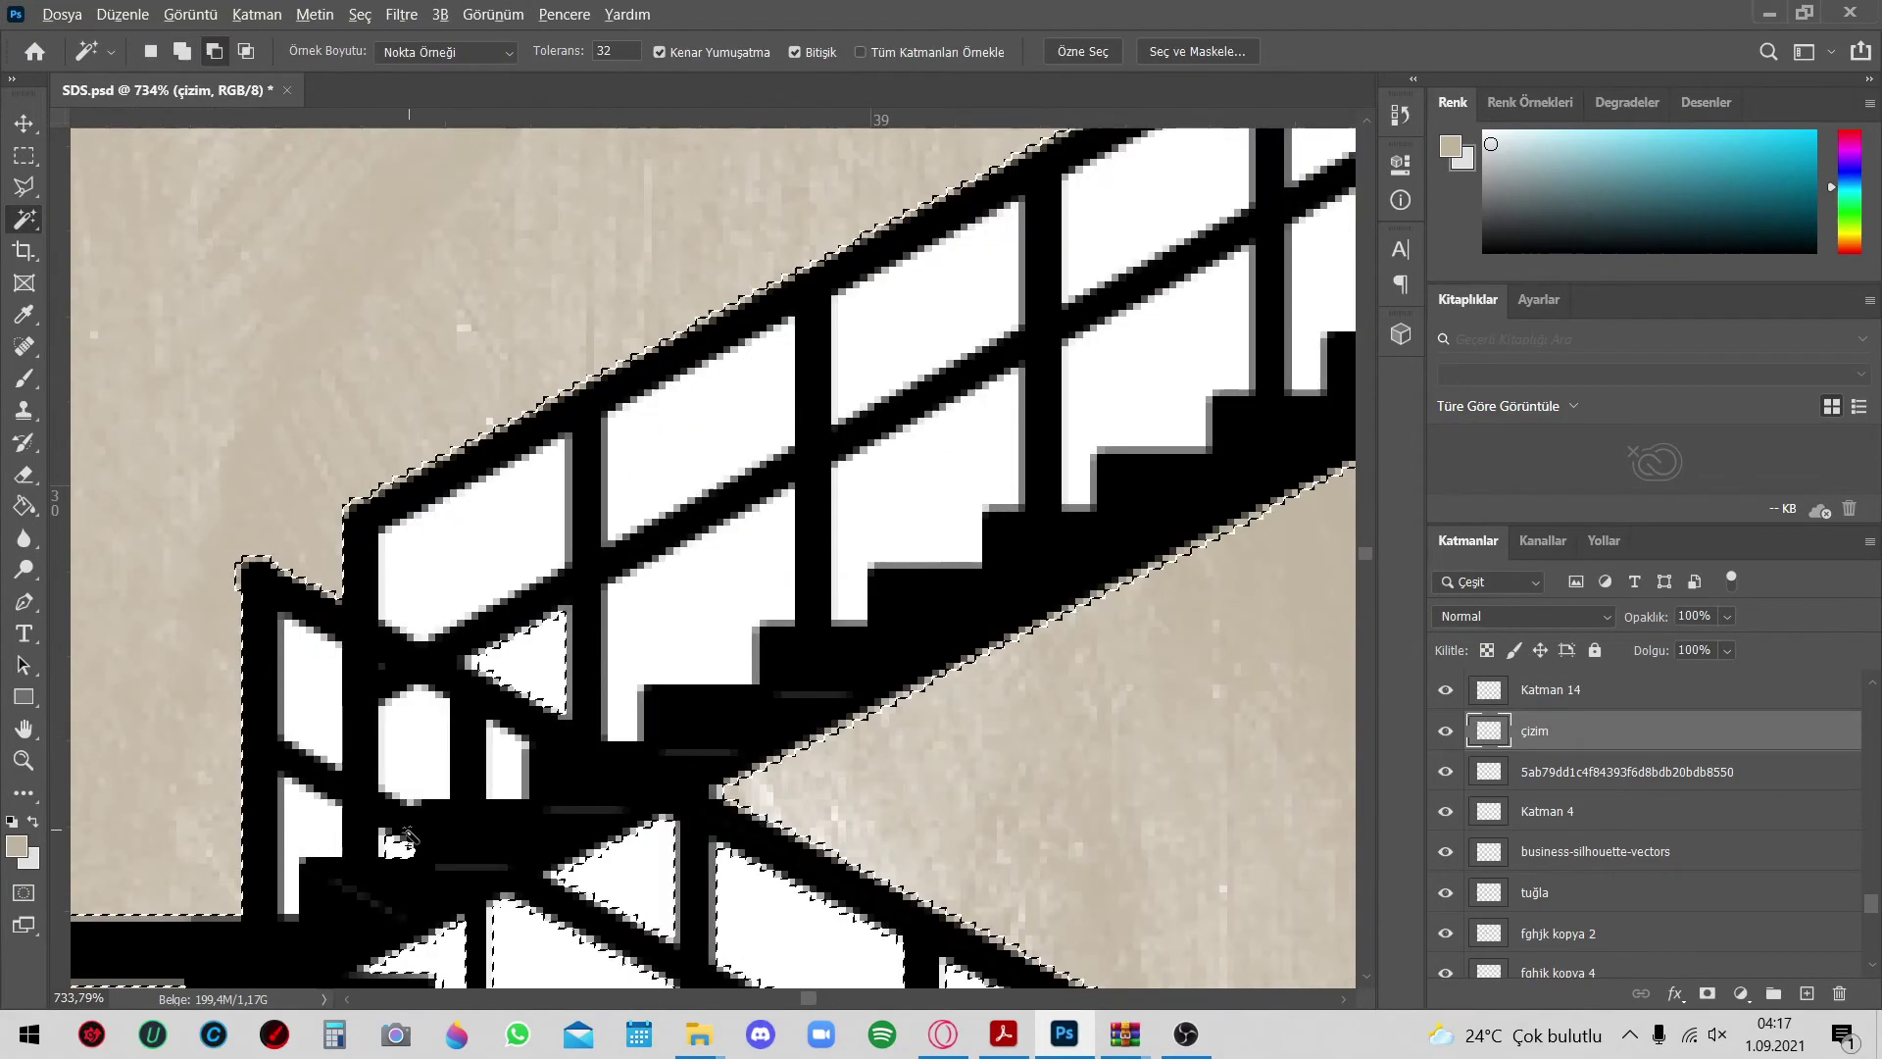
scroll(909, 683, down, 3)
scroll(1042, 651, down, 3)
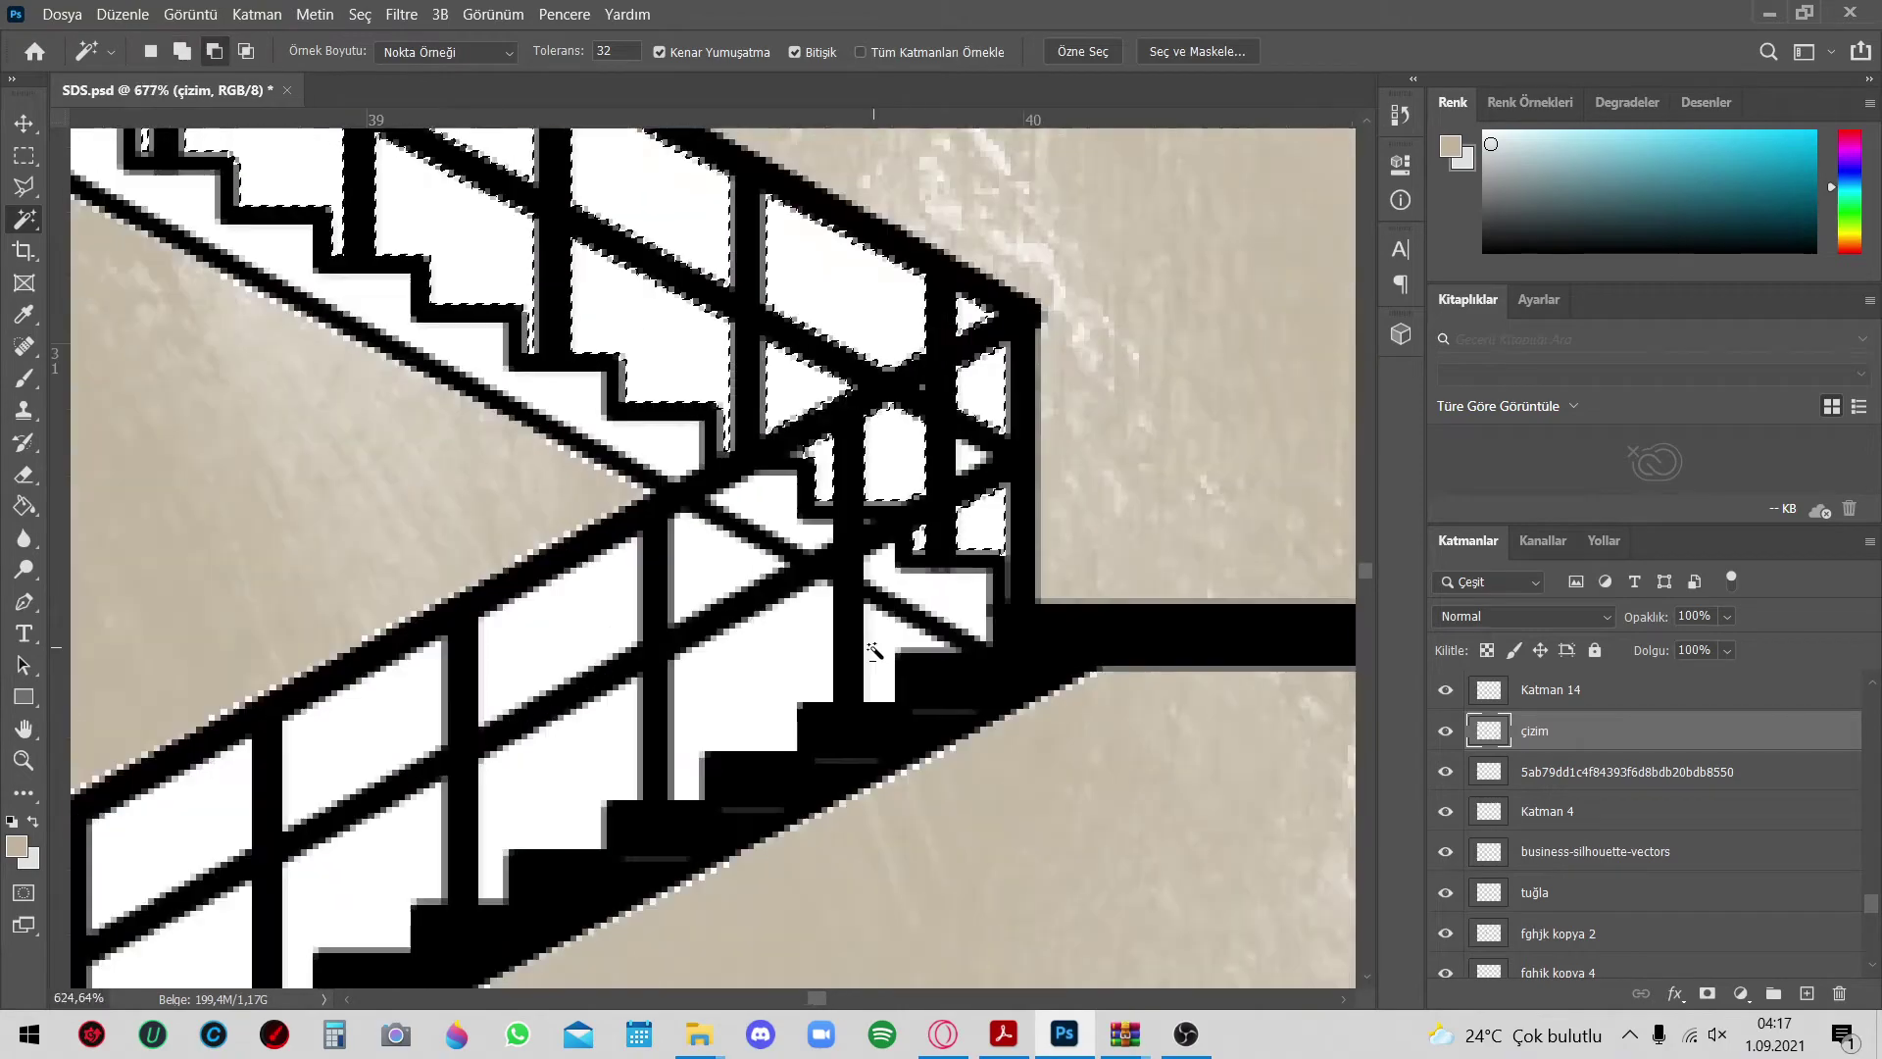
scroll(686, 735, down, 3)
scroll(408, 810, down, 3)
scroll(667, 677, up, 3)
scroll(667, 677, up, 3)
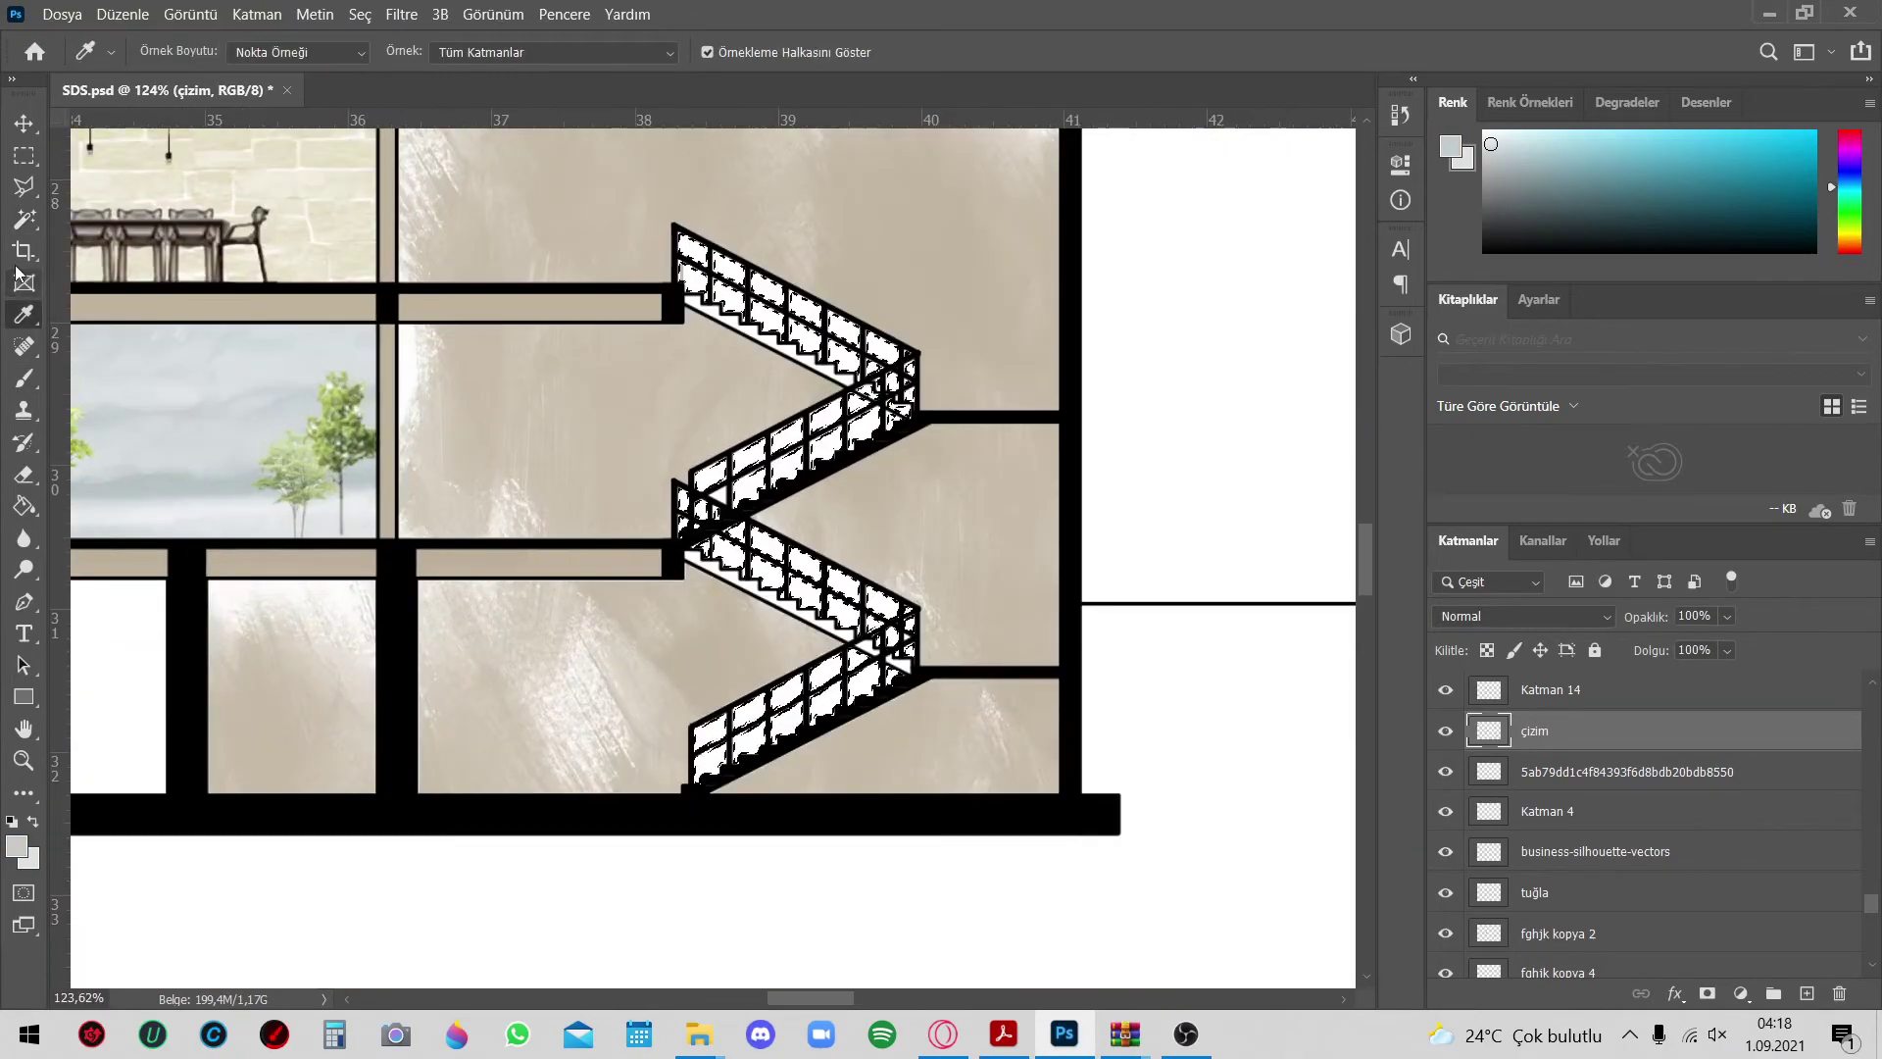
Switch between the brush and eyedropper to pick a railing fill colour
key(b)
scroll(1009, 510, up, 2)
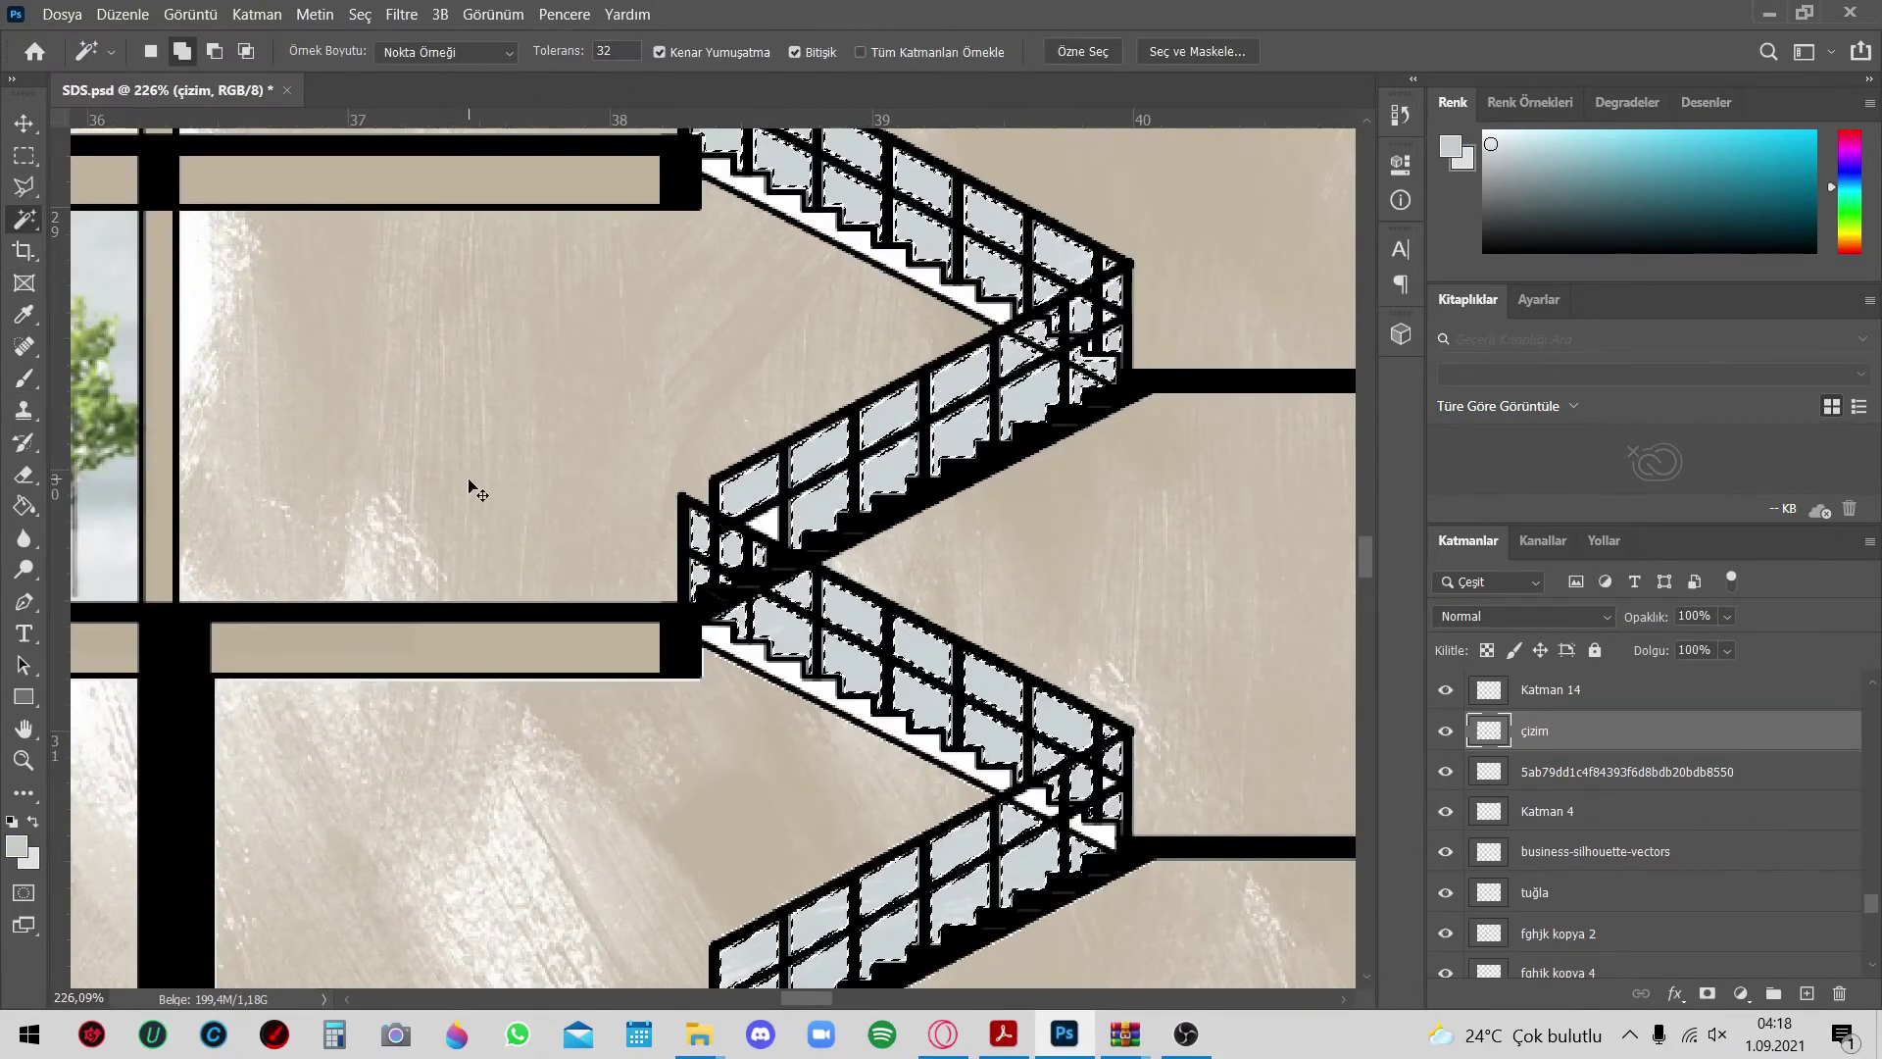
scroll(491, 491, down, 5)
key(i)
scroll(517, 512, down, 3)
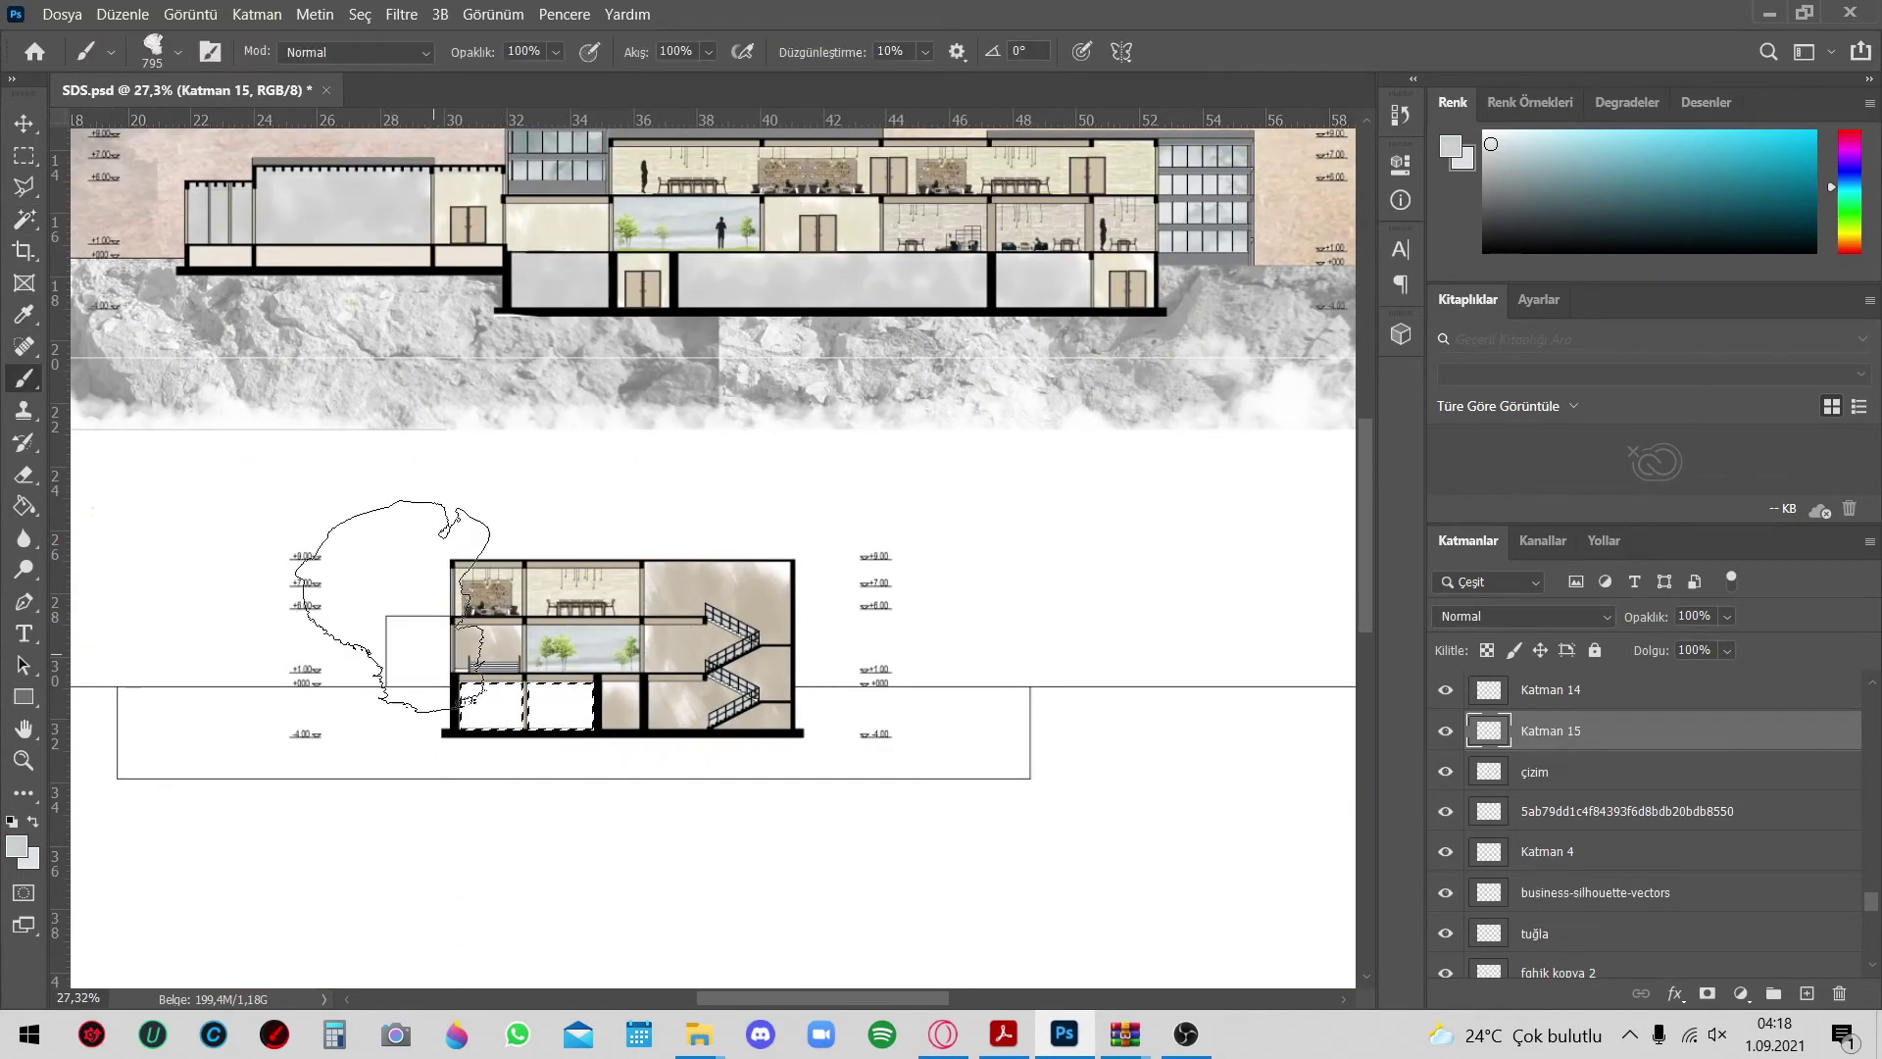
Sample a colour from the upper section and lower the layer's opacity
key(i)
click(382, 211)
key(b)
scroll(757, 420, down, 2)
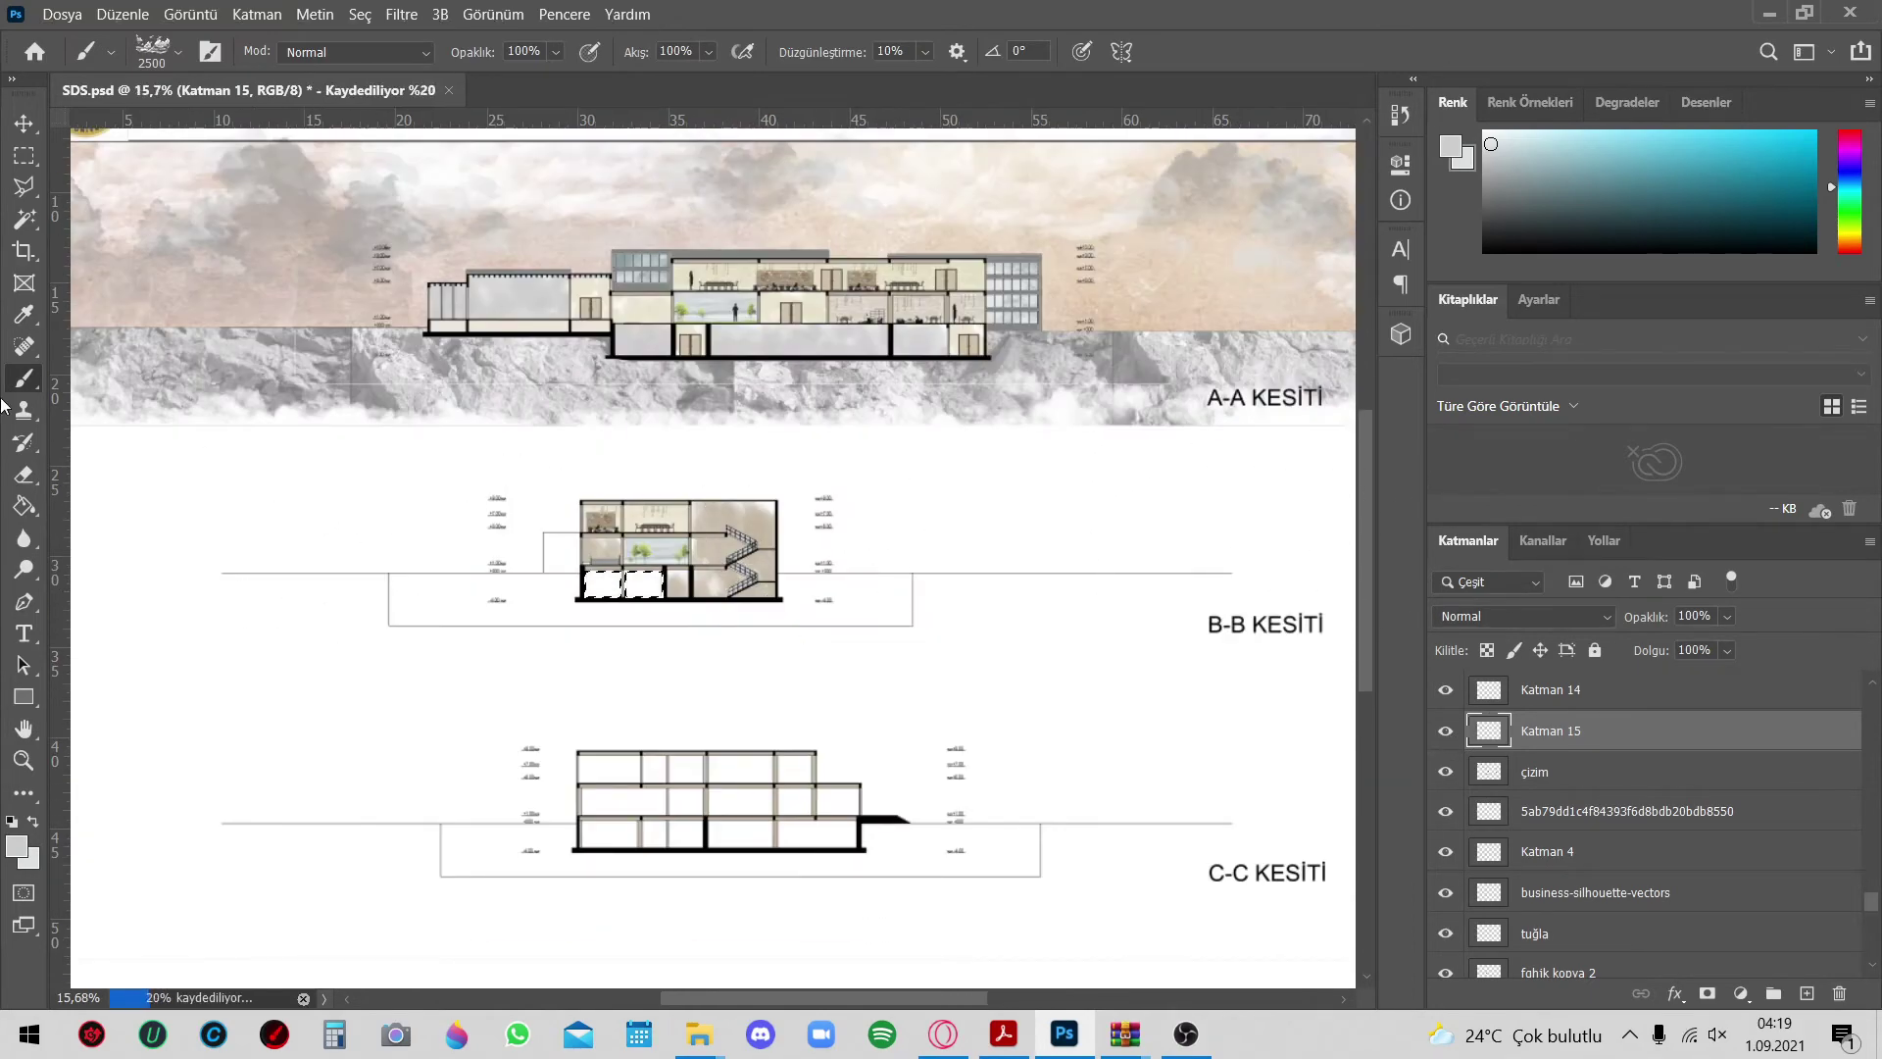
scroll(441, 261, up, 3)
scroll(441, 260, down, 2)
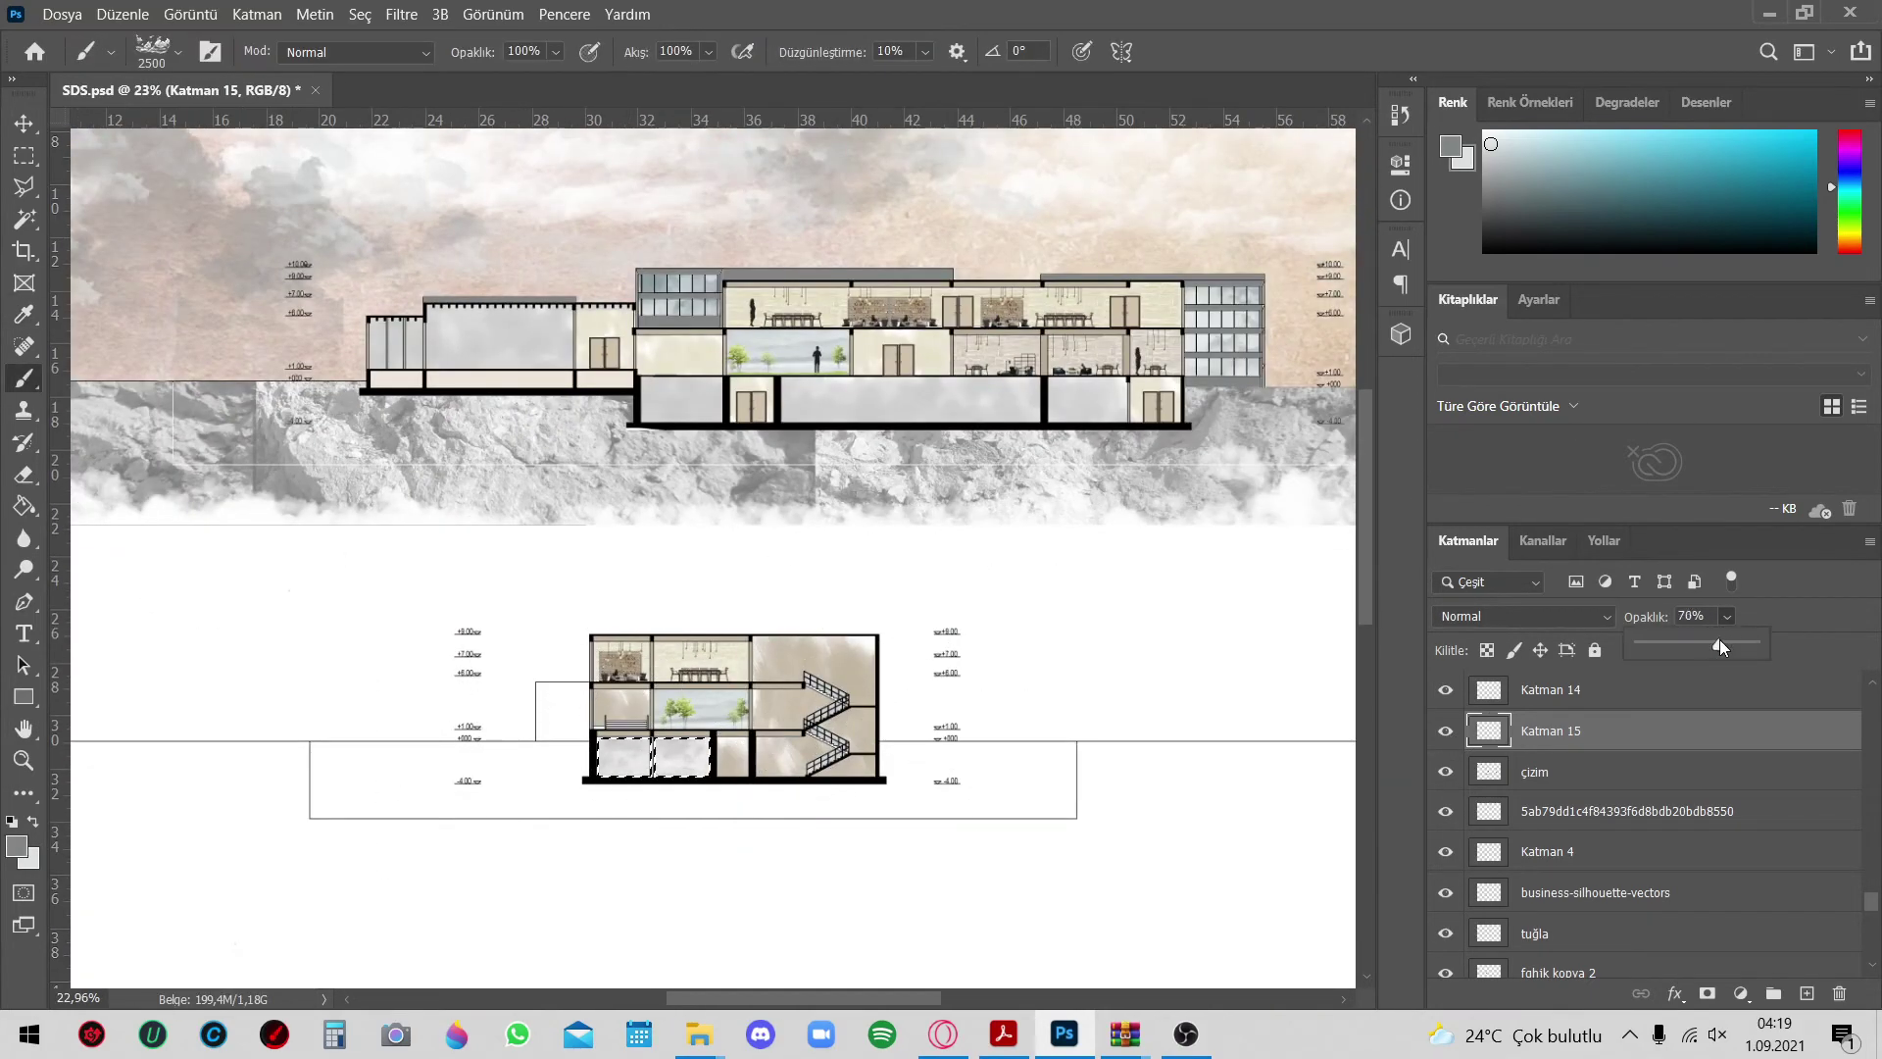
drag(1719, 639, 1703, 639)
scroll(628, 360, down, 1)
scroll(1050, 585, down, 2)
Choose a smaller cloud brush, then Magic Wand-select on the çizim drawing layer
click(178, 51)
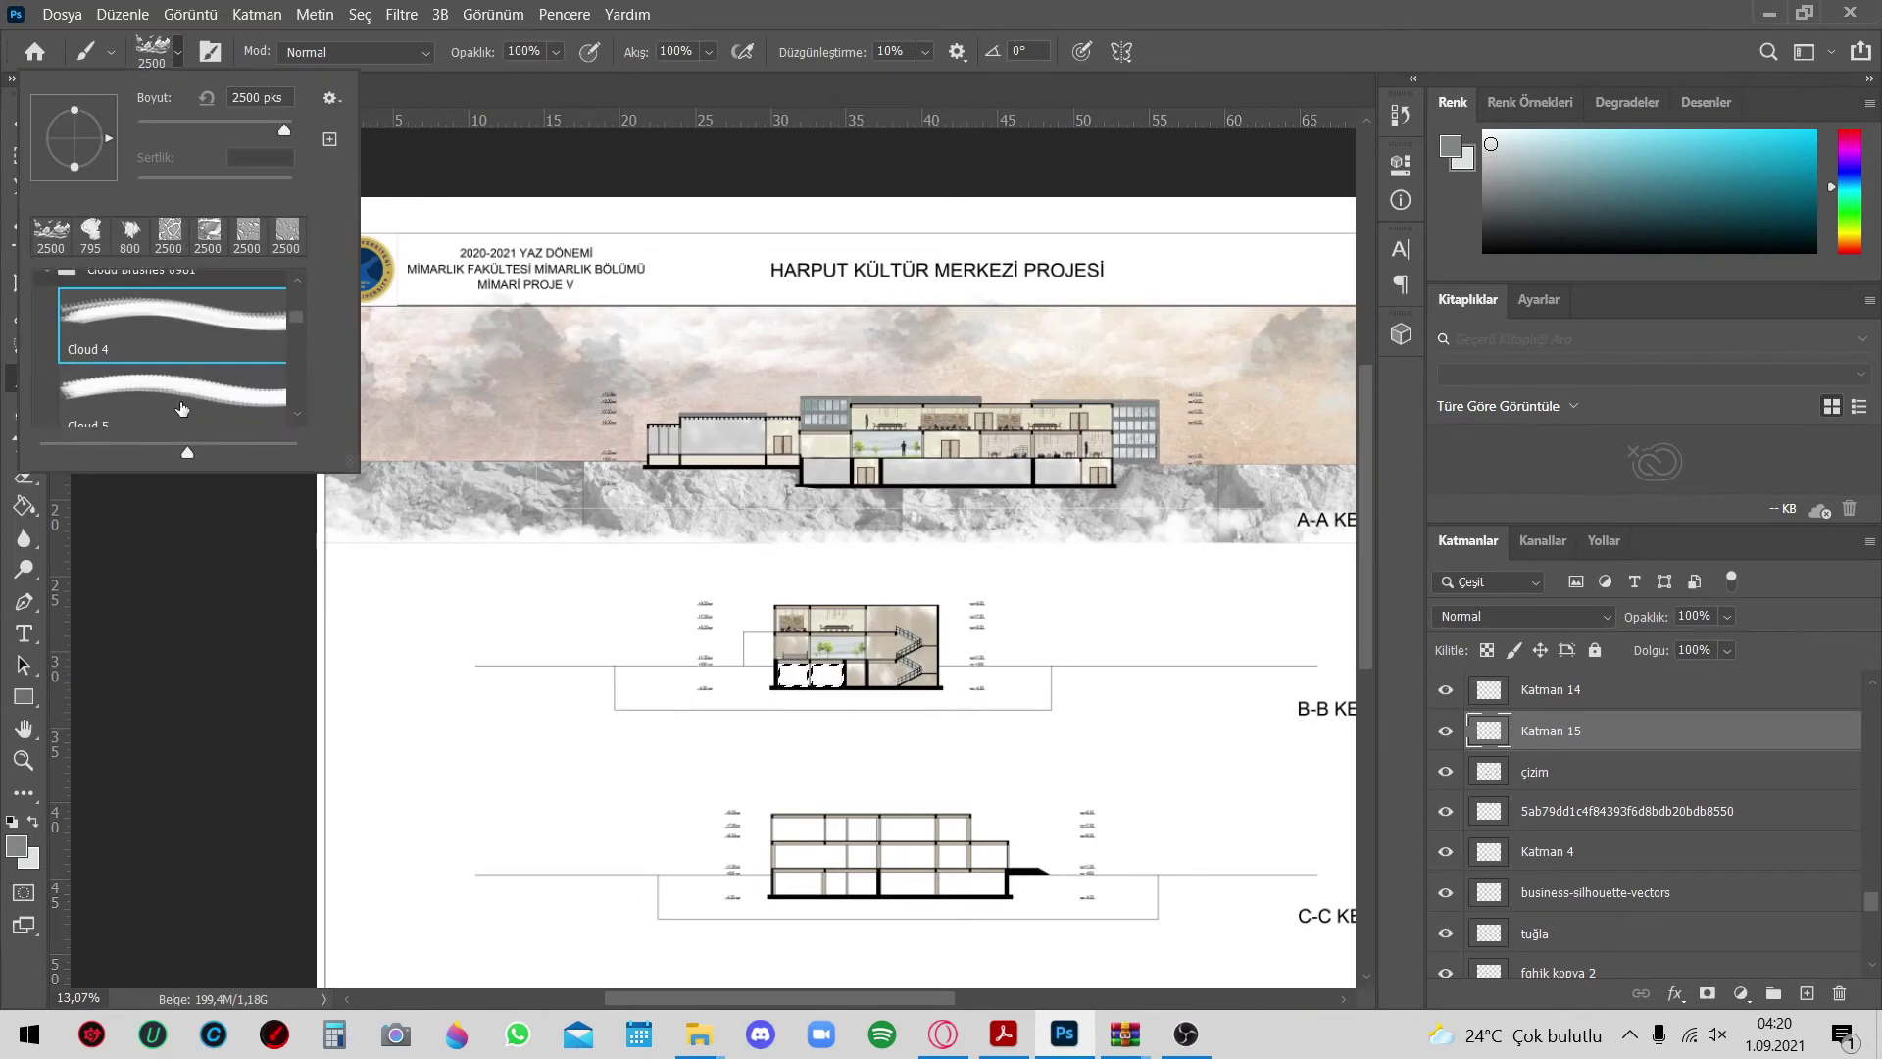
click(107, 255)
scroll(860, 670, up, 2)
scroll(602, 711, down, 1)
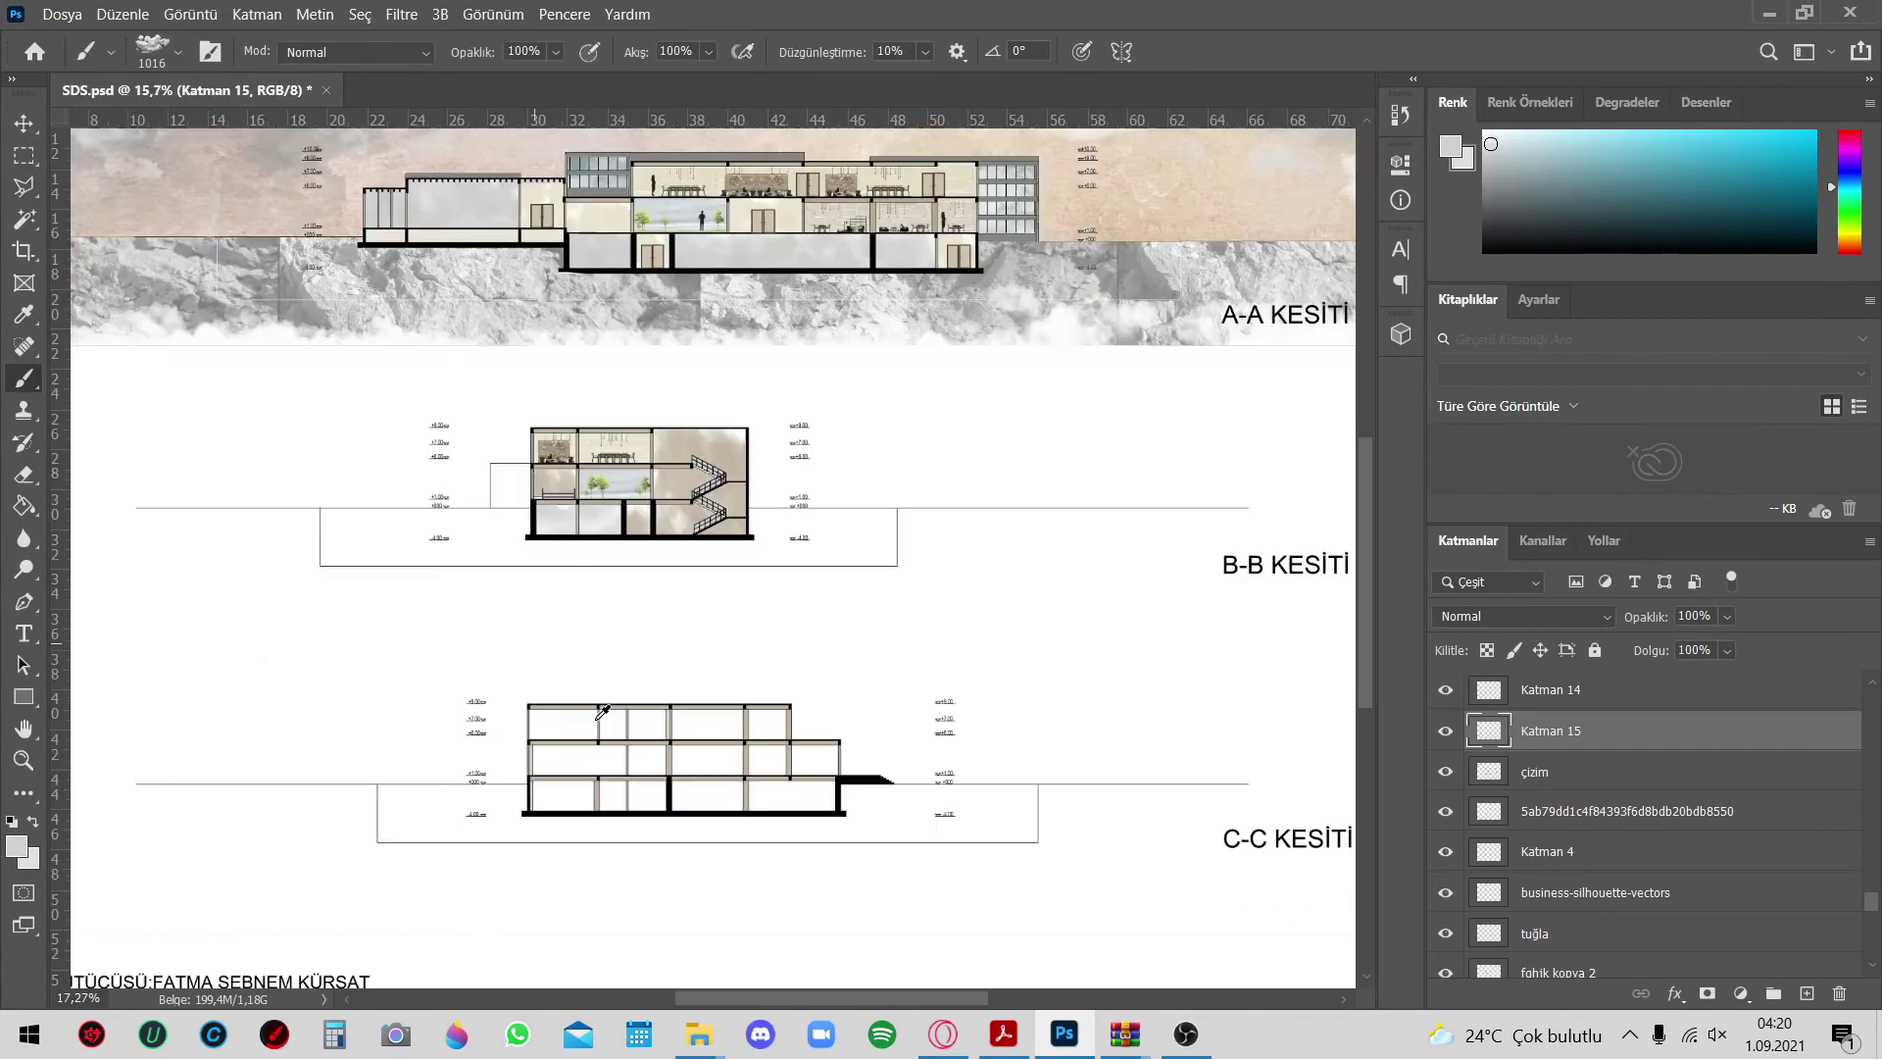
key(w)
ctrl+click(609, 502)
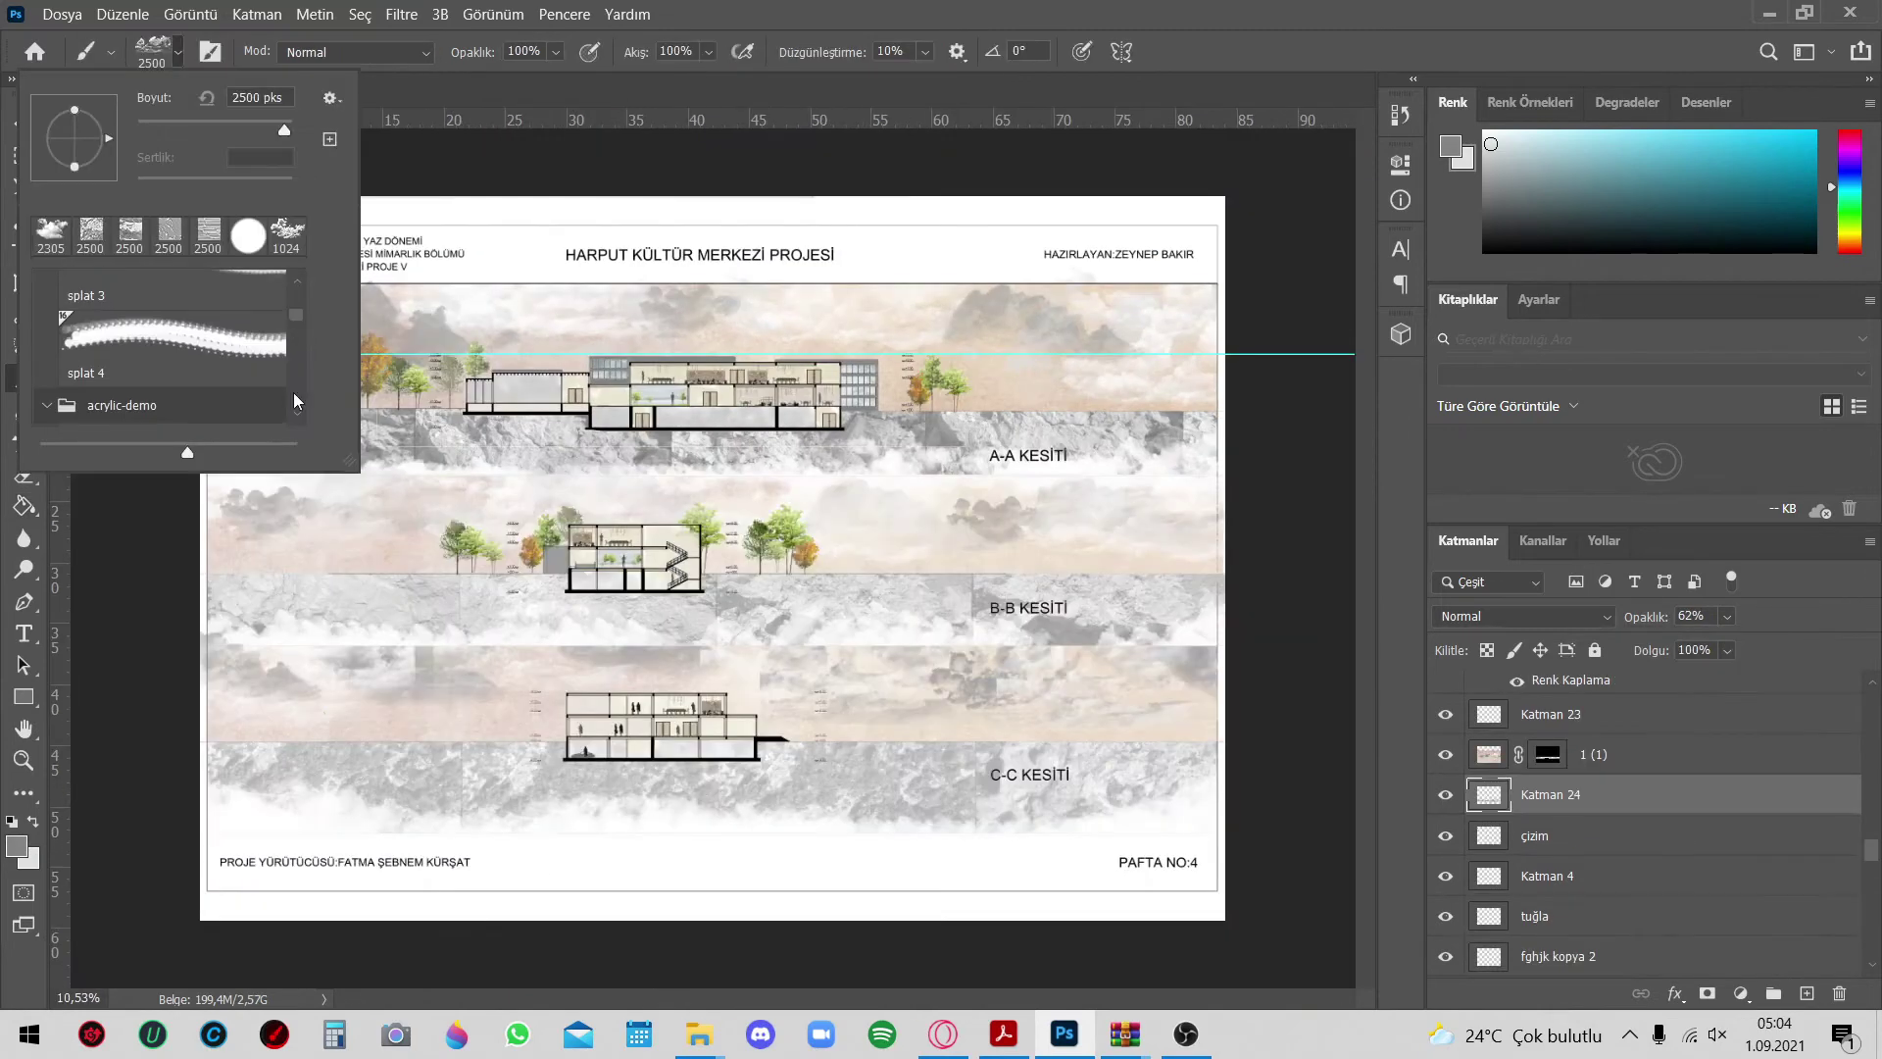
Set the eraser size to 306 and look through the Blur and retouching tools
click(178, 53)
text(306)
key(Return)
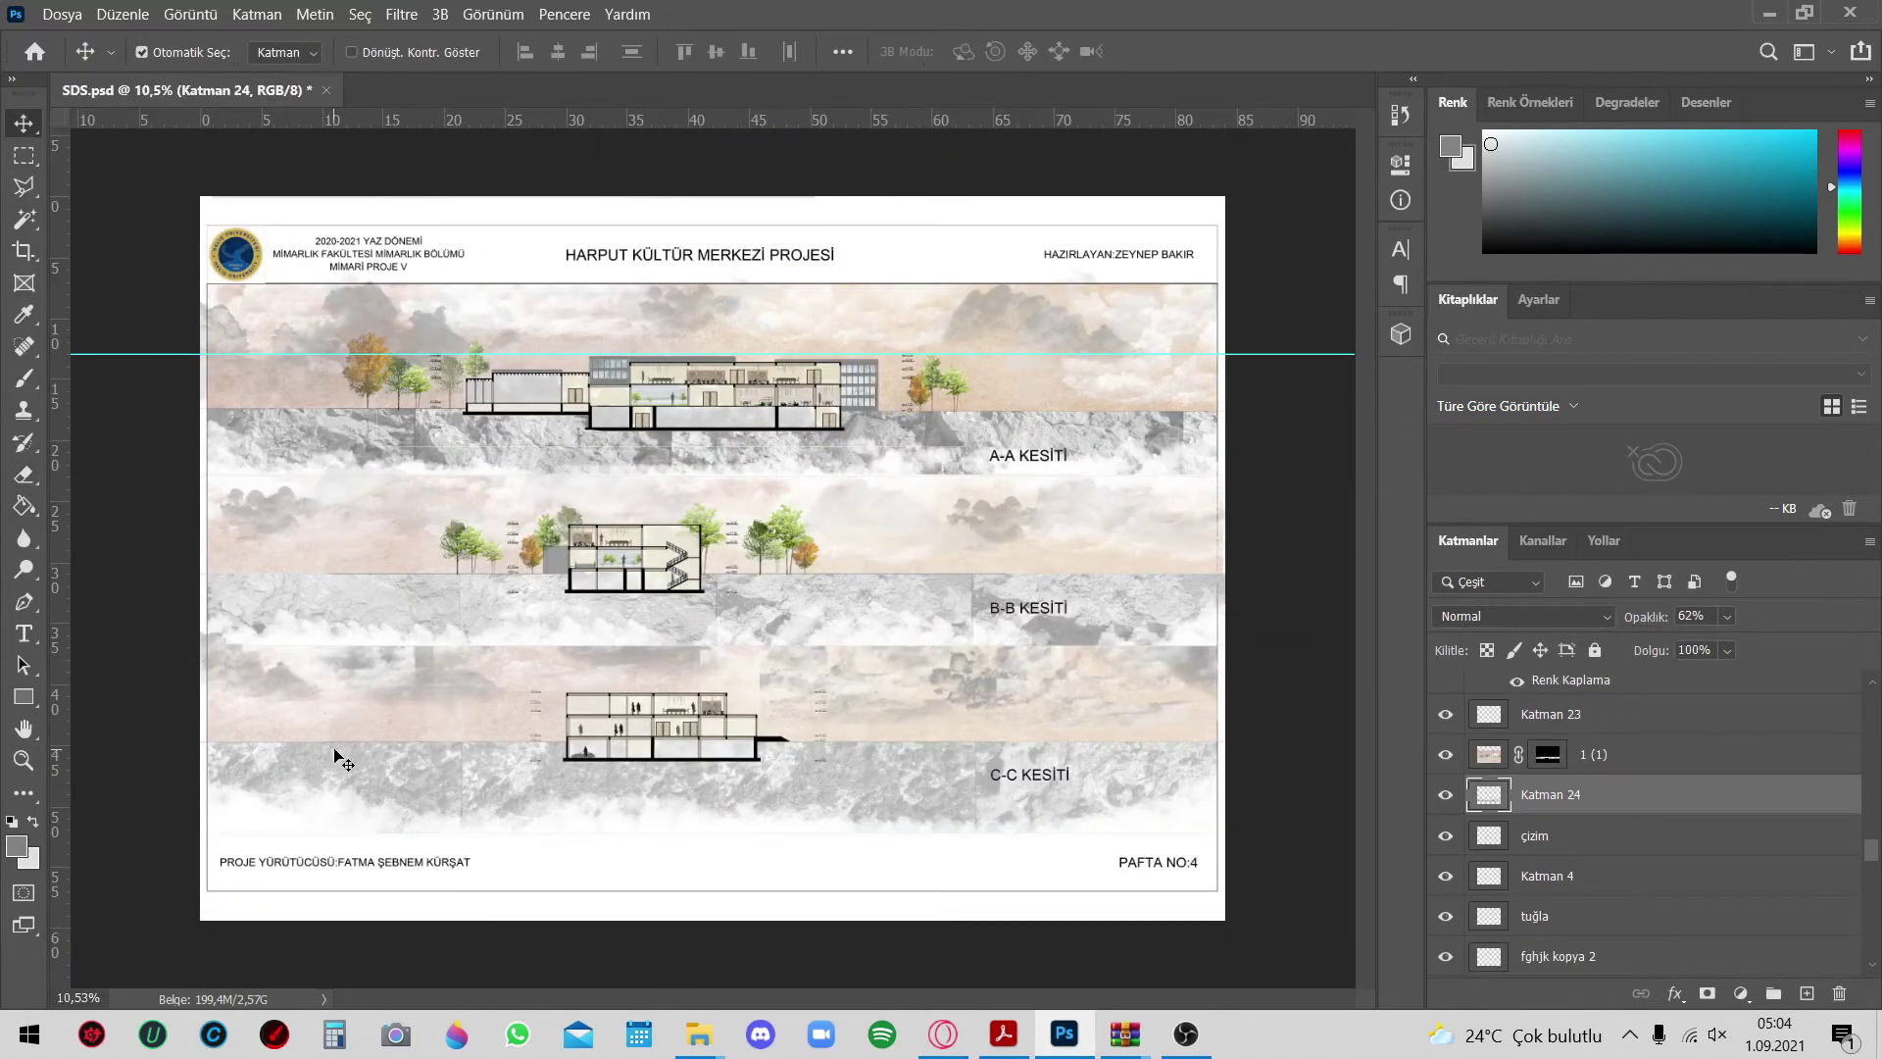
click(24, 474)
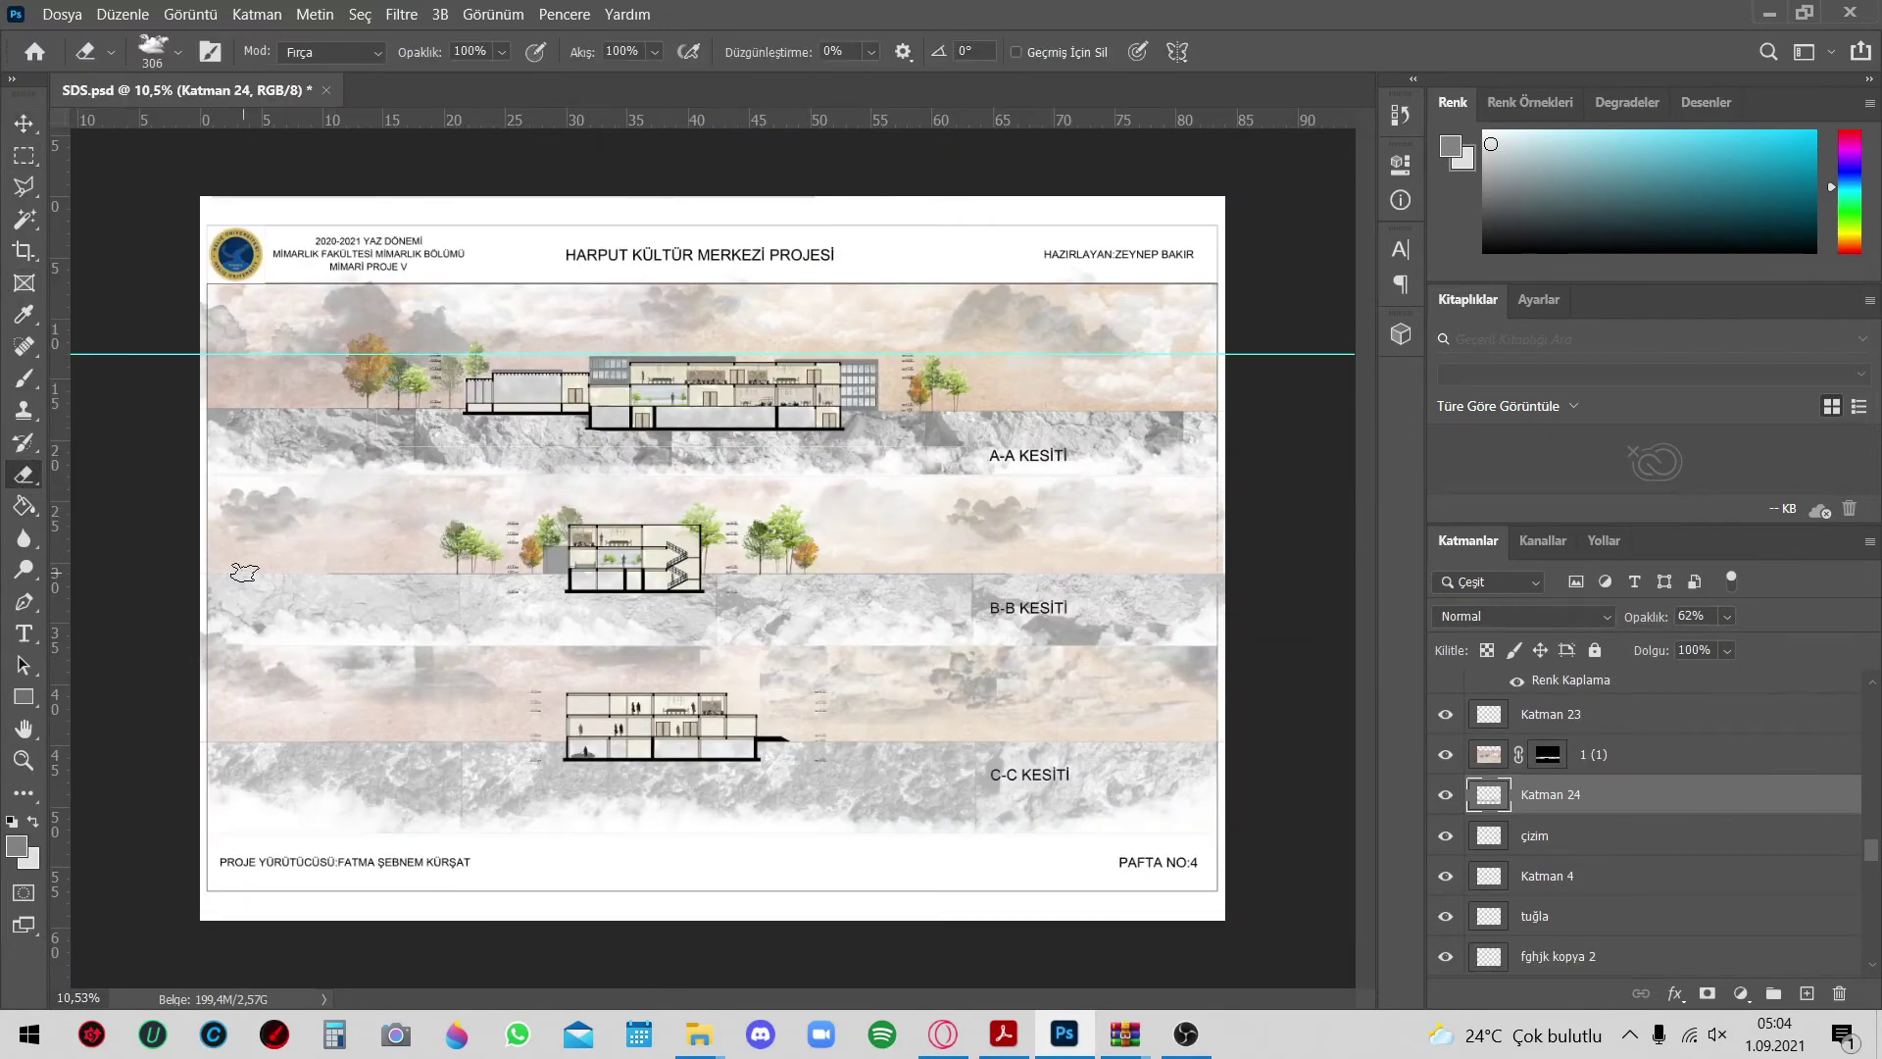
click(24, 538)
scroll(294, 749, up, 5)
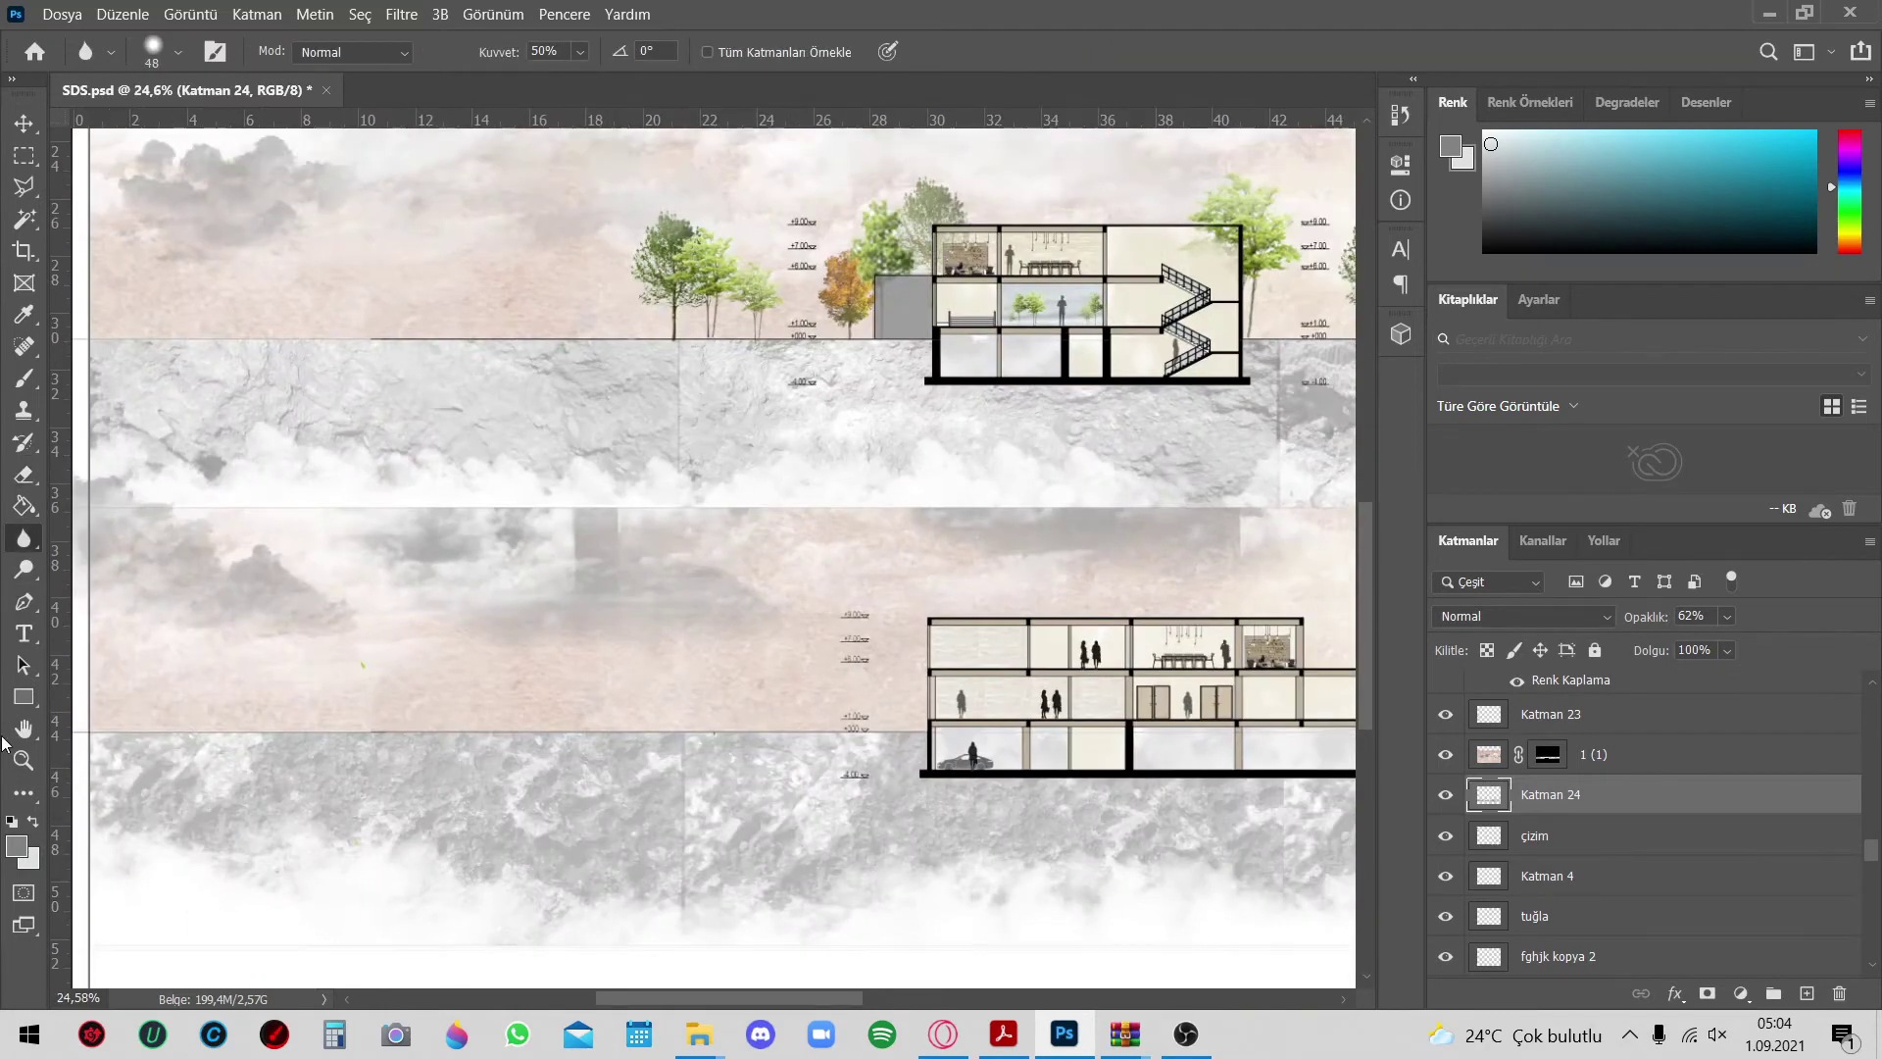
right_click(24, 538)
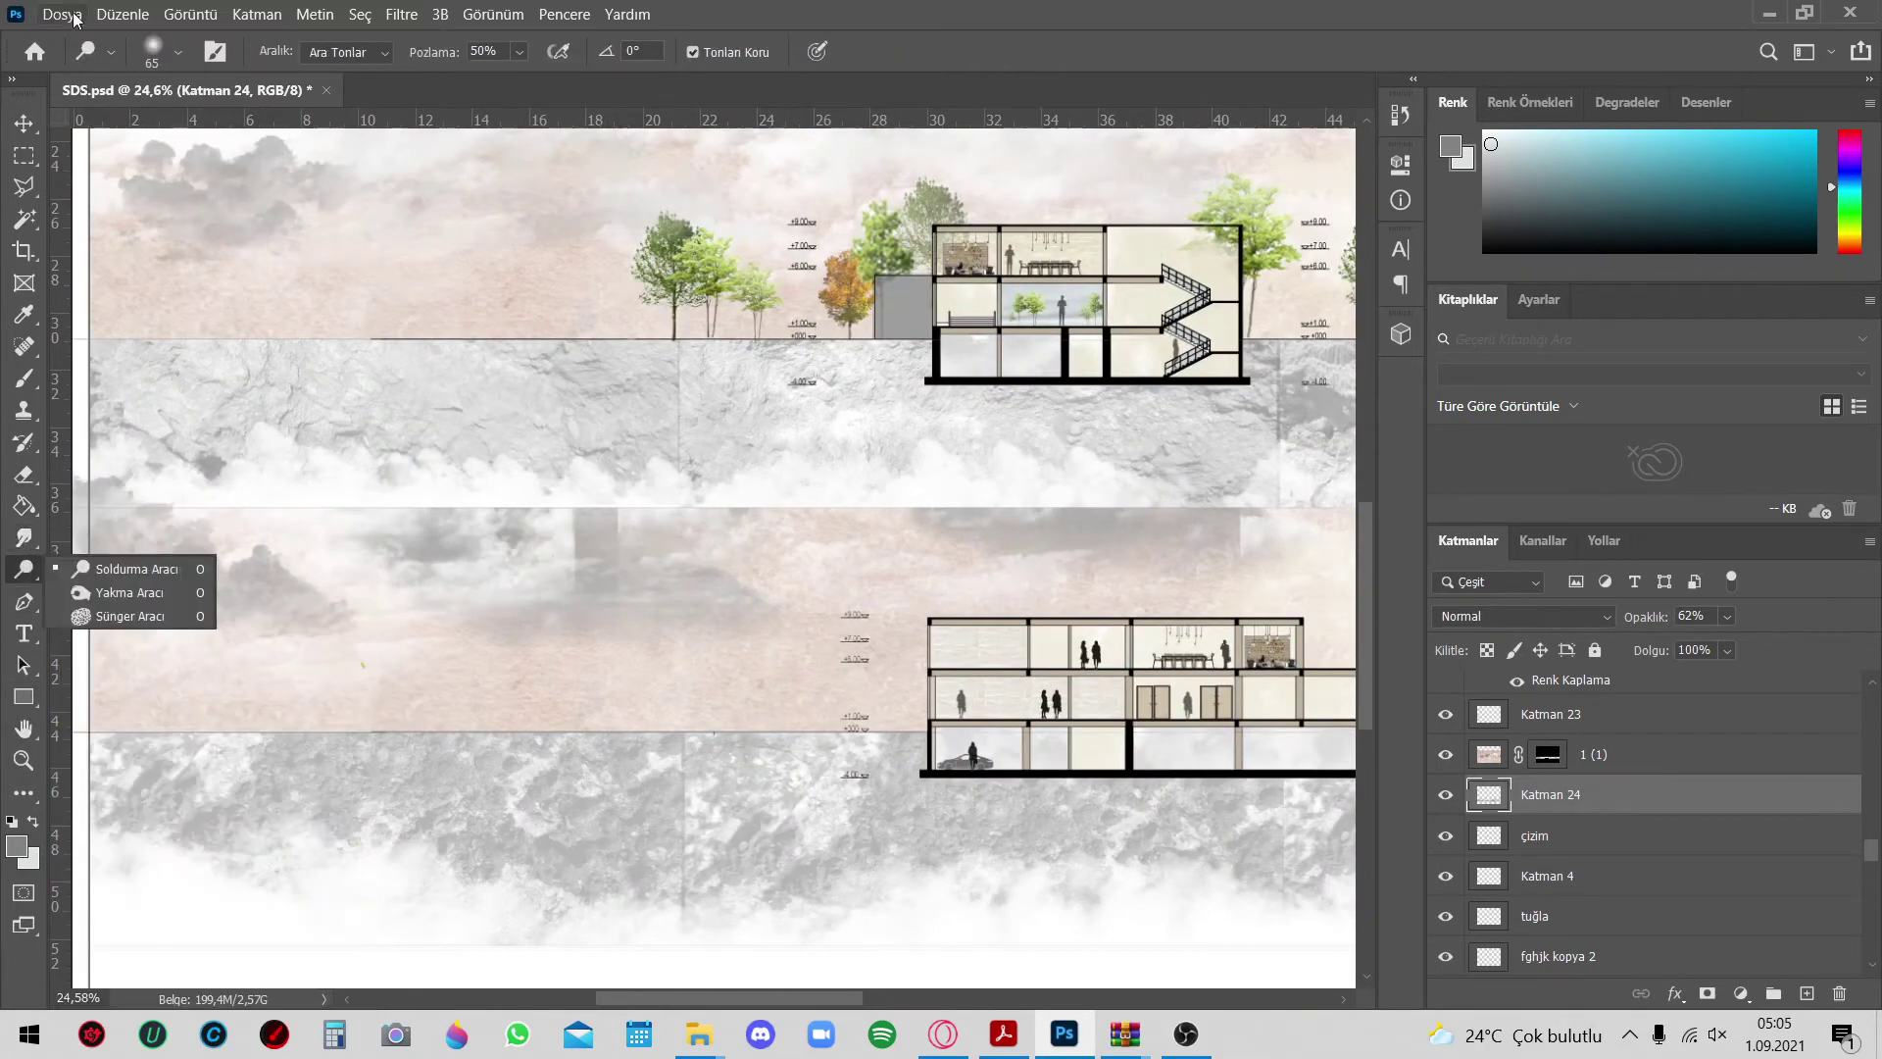
Create a new layer and switch to the Mixer Brush with a blending preset
click(75, 18)
key(Escape)
key(ctrl+shift+alt+n)
key(b)
click(16, 845)
key(Escape)
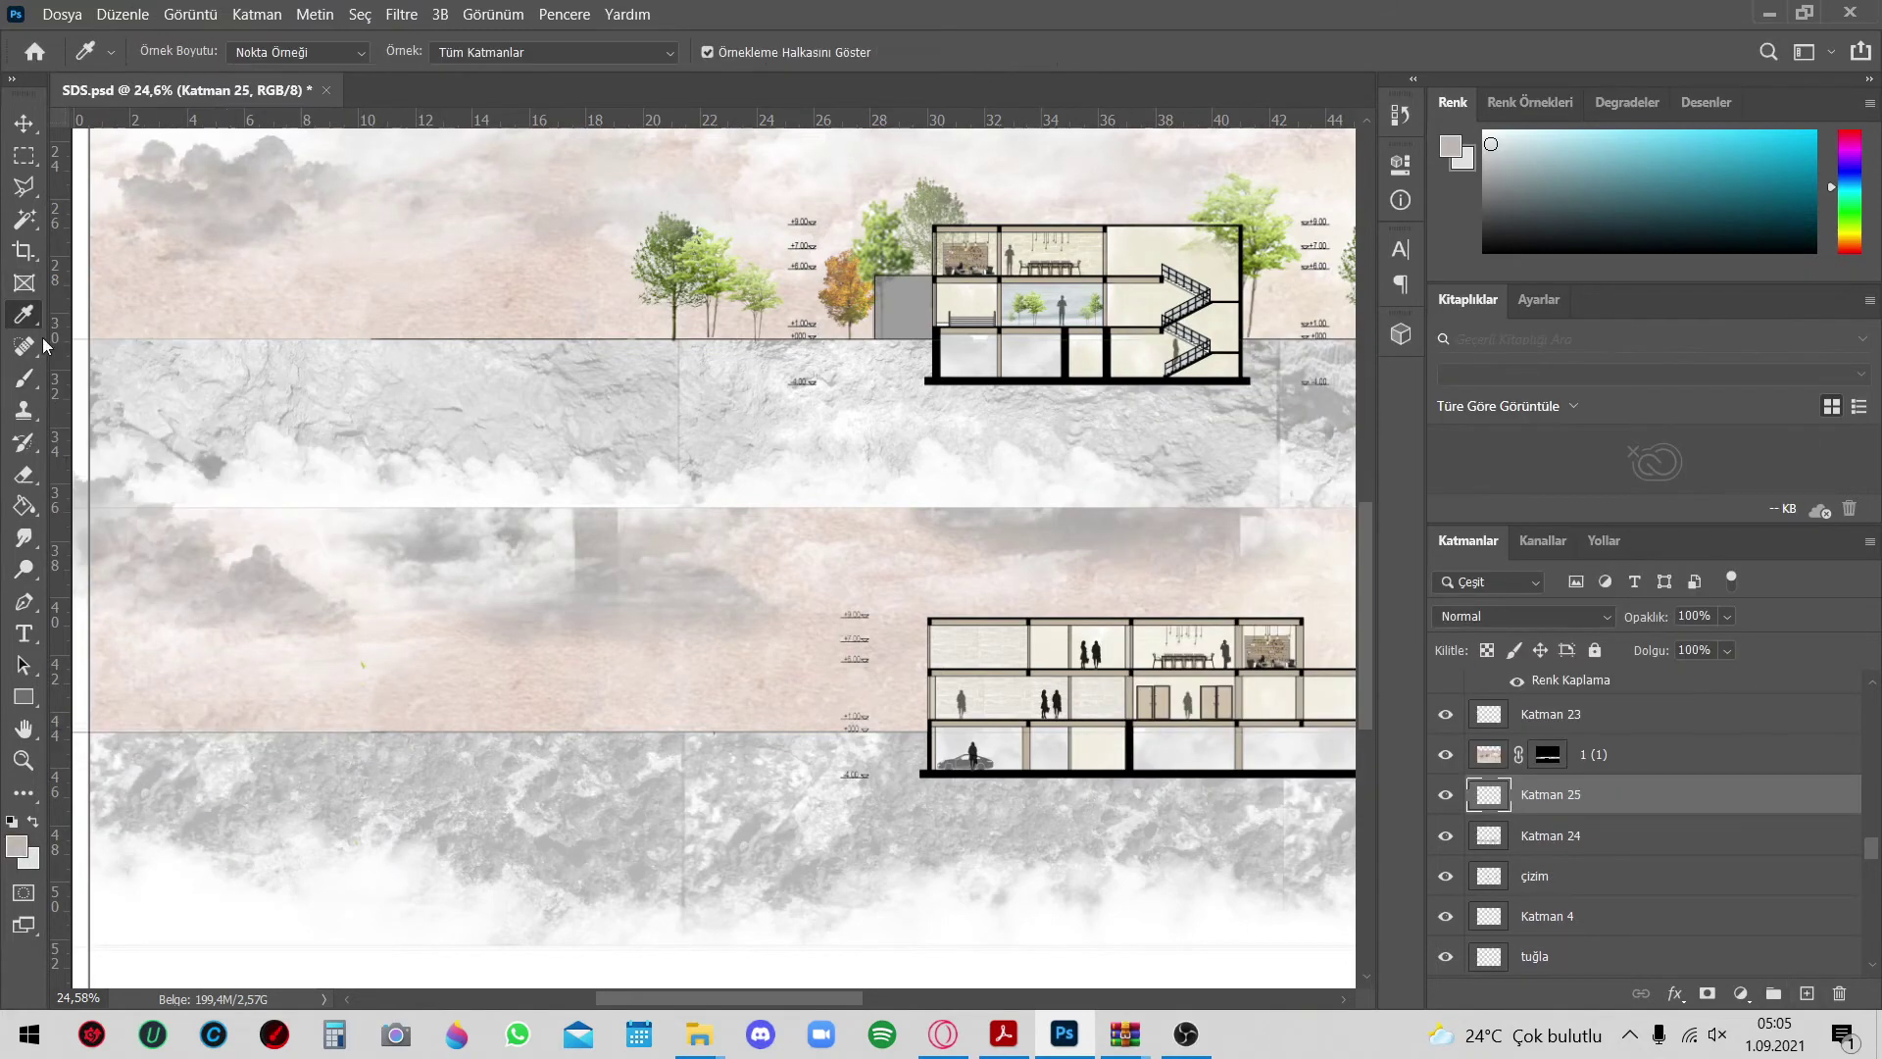
right_click(30, 386)
click(147, 446)
click(157, 51)
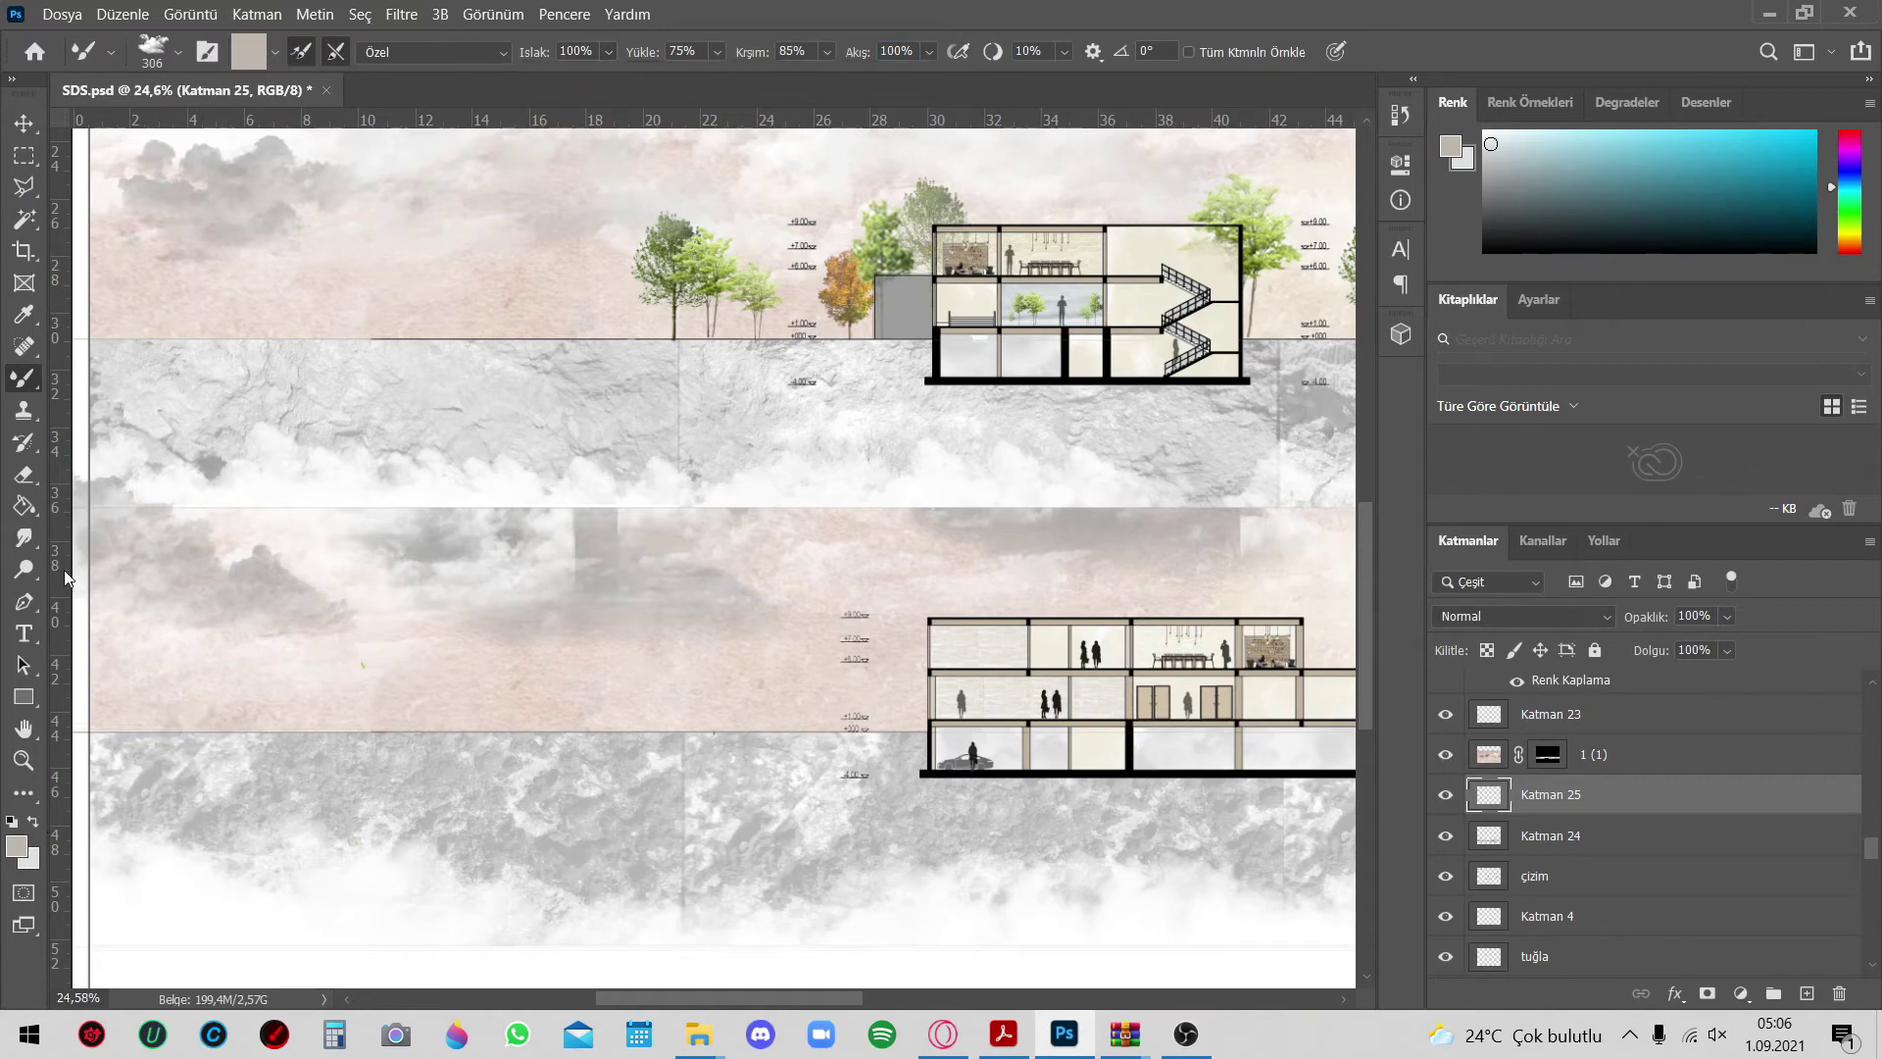
Sample a pale colour from the sketch, pick a larger brush and raise layer opacity
key(i)
click(30, 389)
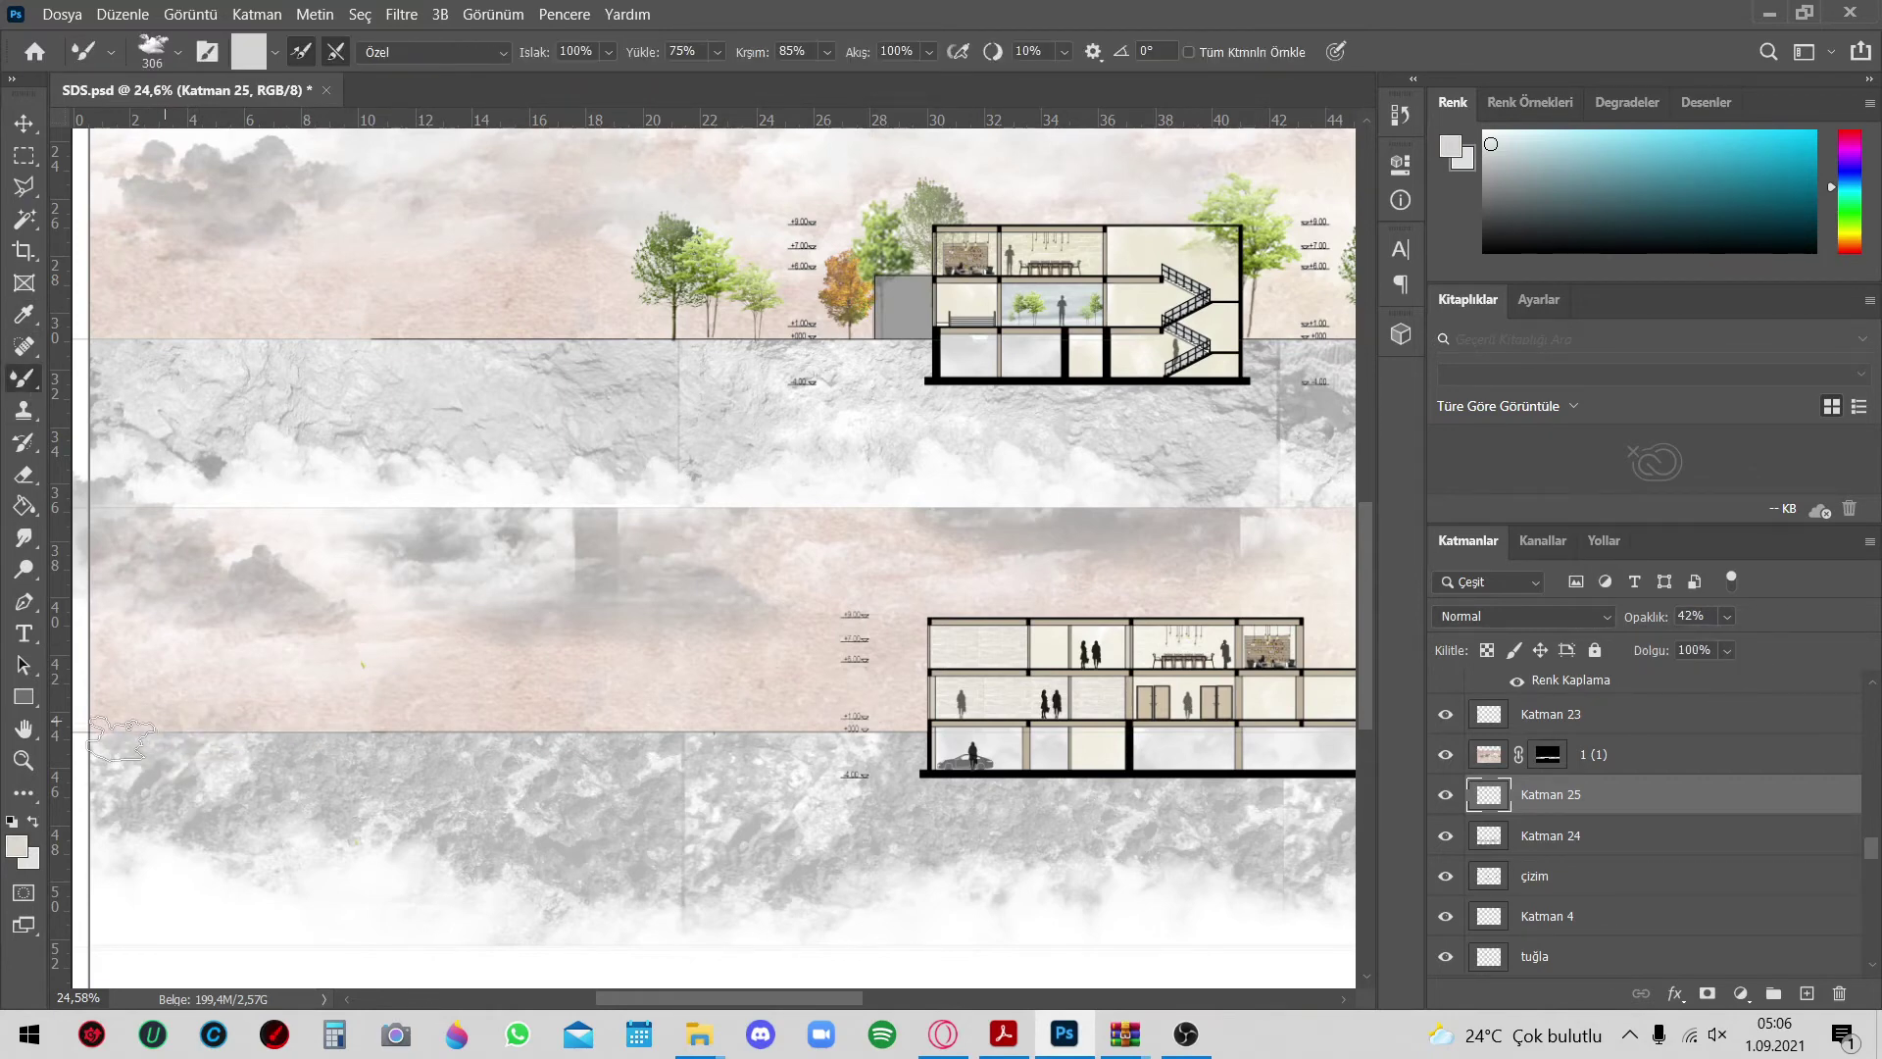
key(ctrl+0)
click(1727, 615)
drag(1739, 643, 1761, 647)
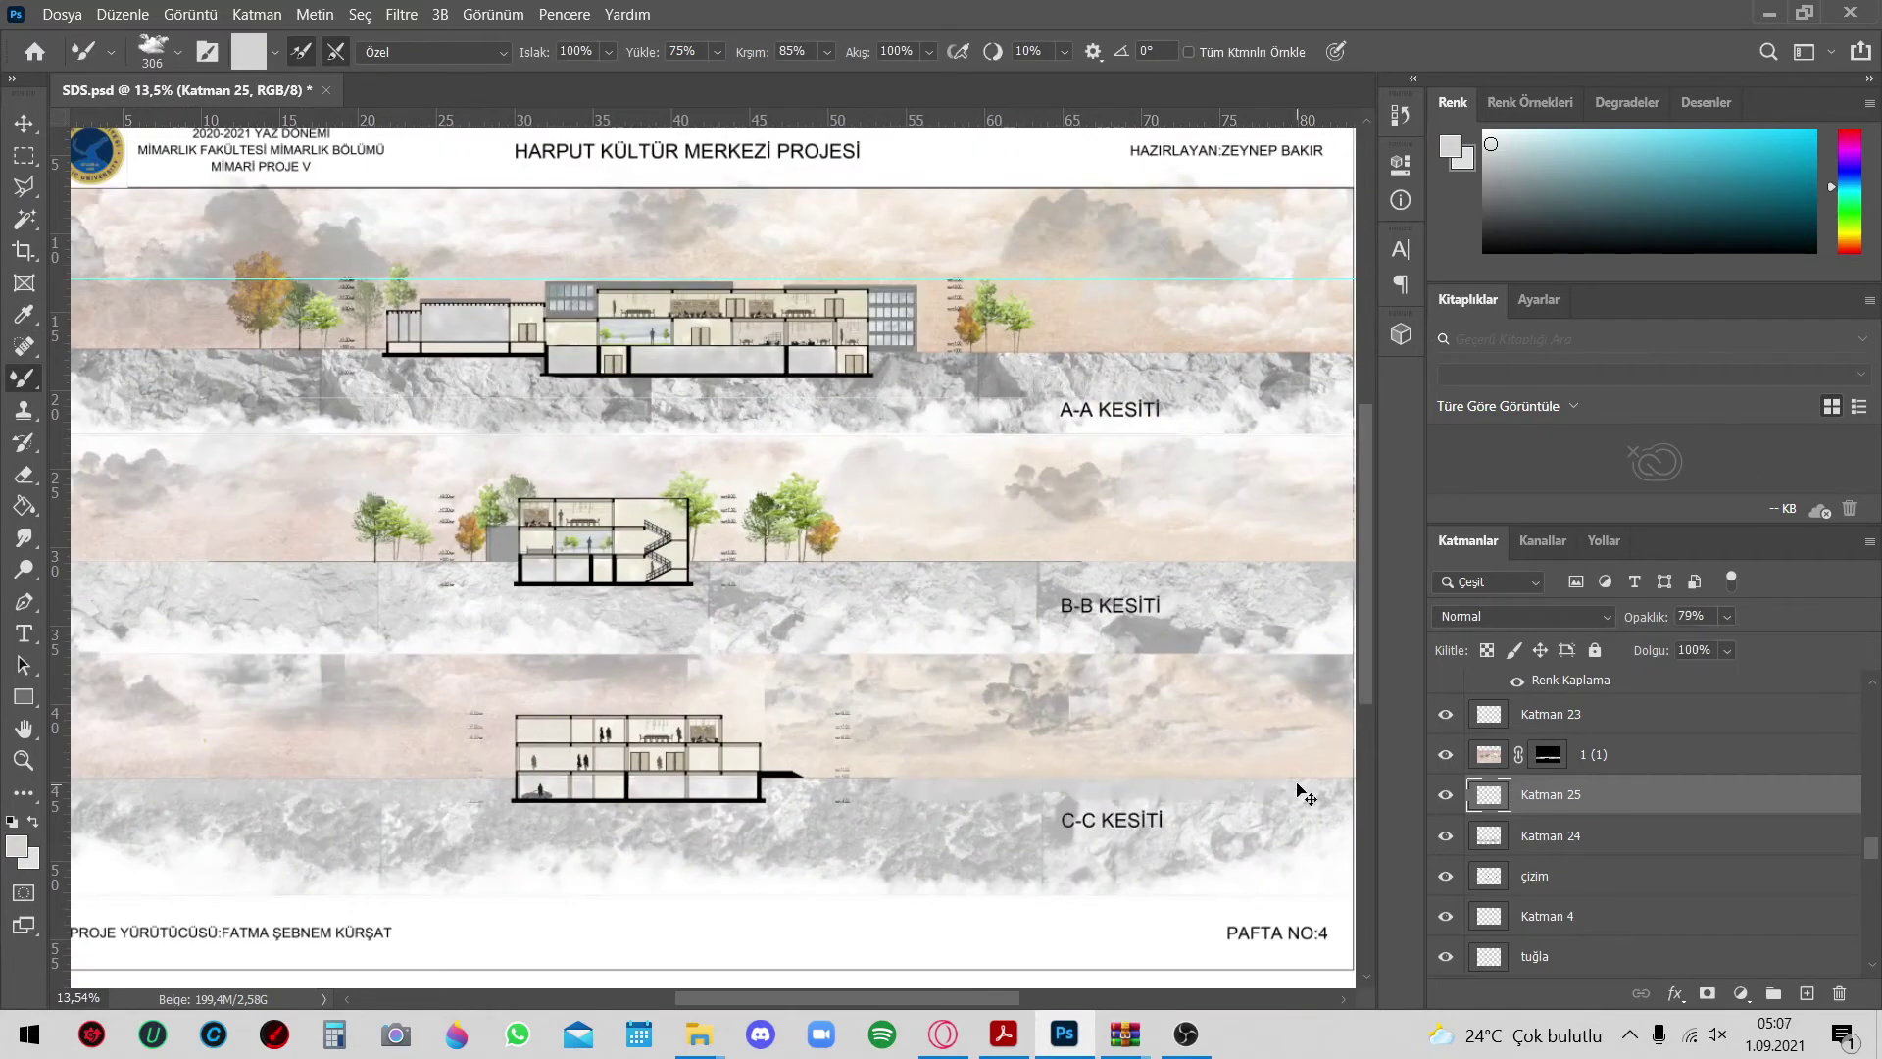
click(179, 52)
click(59, 323)
scroll(275, 693, up, 2)
click(1727, 616)
drag(1740, 645, 1801, 650)
click(1726, 615)
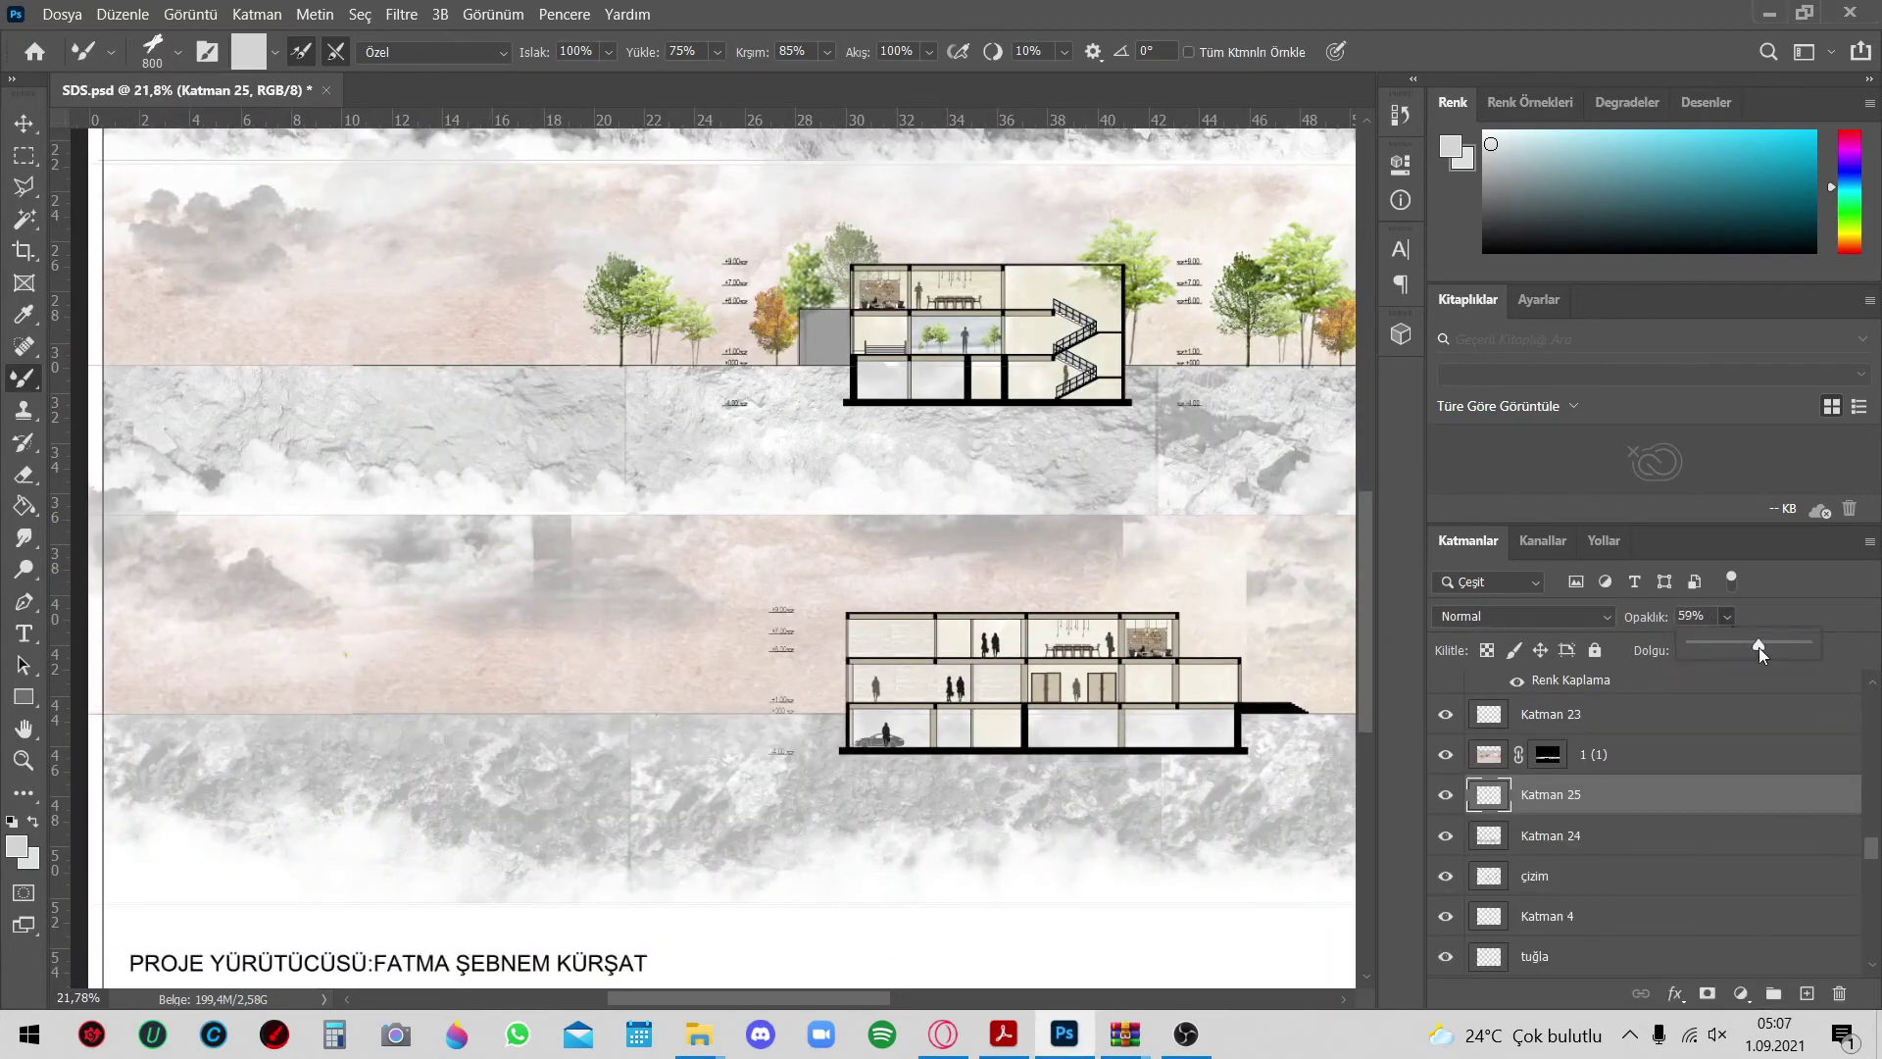
Try several brush presets, then move the nature cloud layer up the layer stack
click(179, 52)
double_click(59, 324)
click(180, 52)
click(179, 52)
scroll(192, 747, down, 1)
double_click(59, 324)
click(180, 52)
double_click(58, 362)
scroll(257, 651, down, 3)
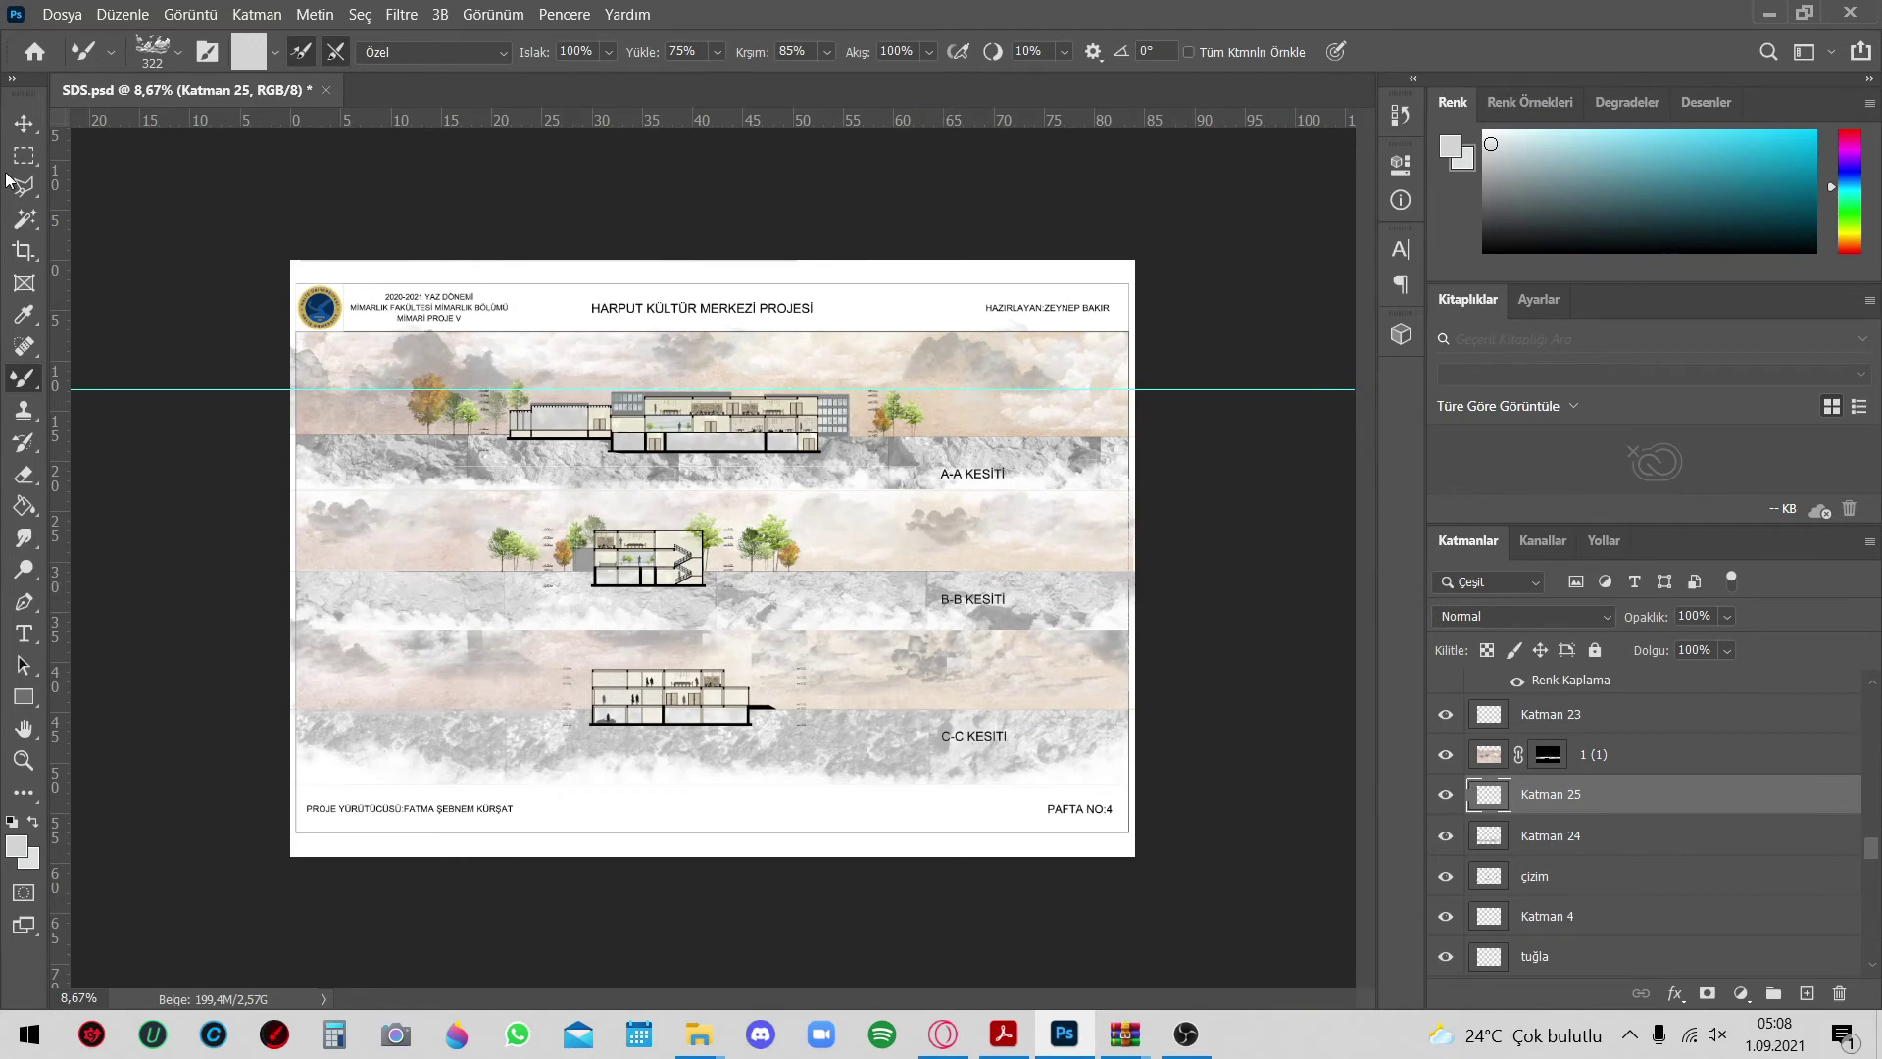
key(v)
mouse_move(1549, 907)
mouse_down()
mouse_move(1595, 537)
mouse_move(1576, 489)
mouse_up()
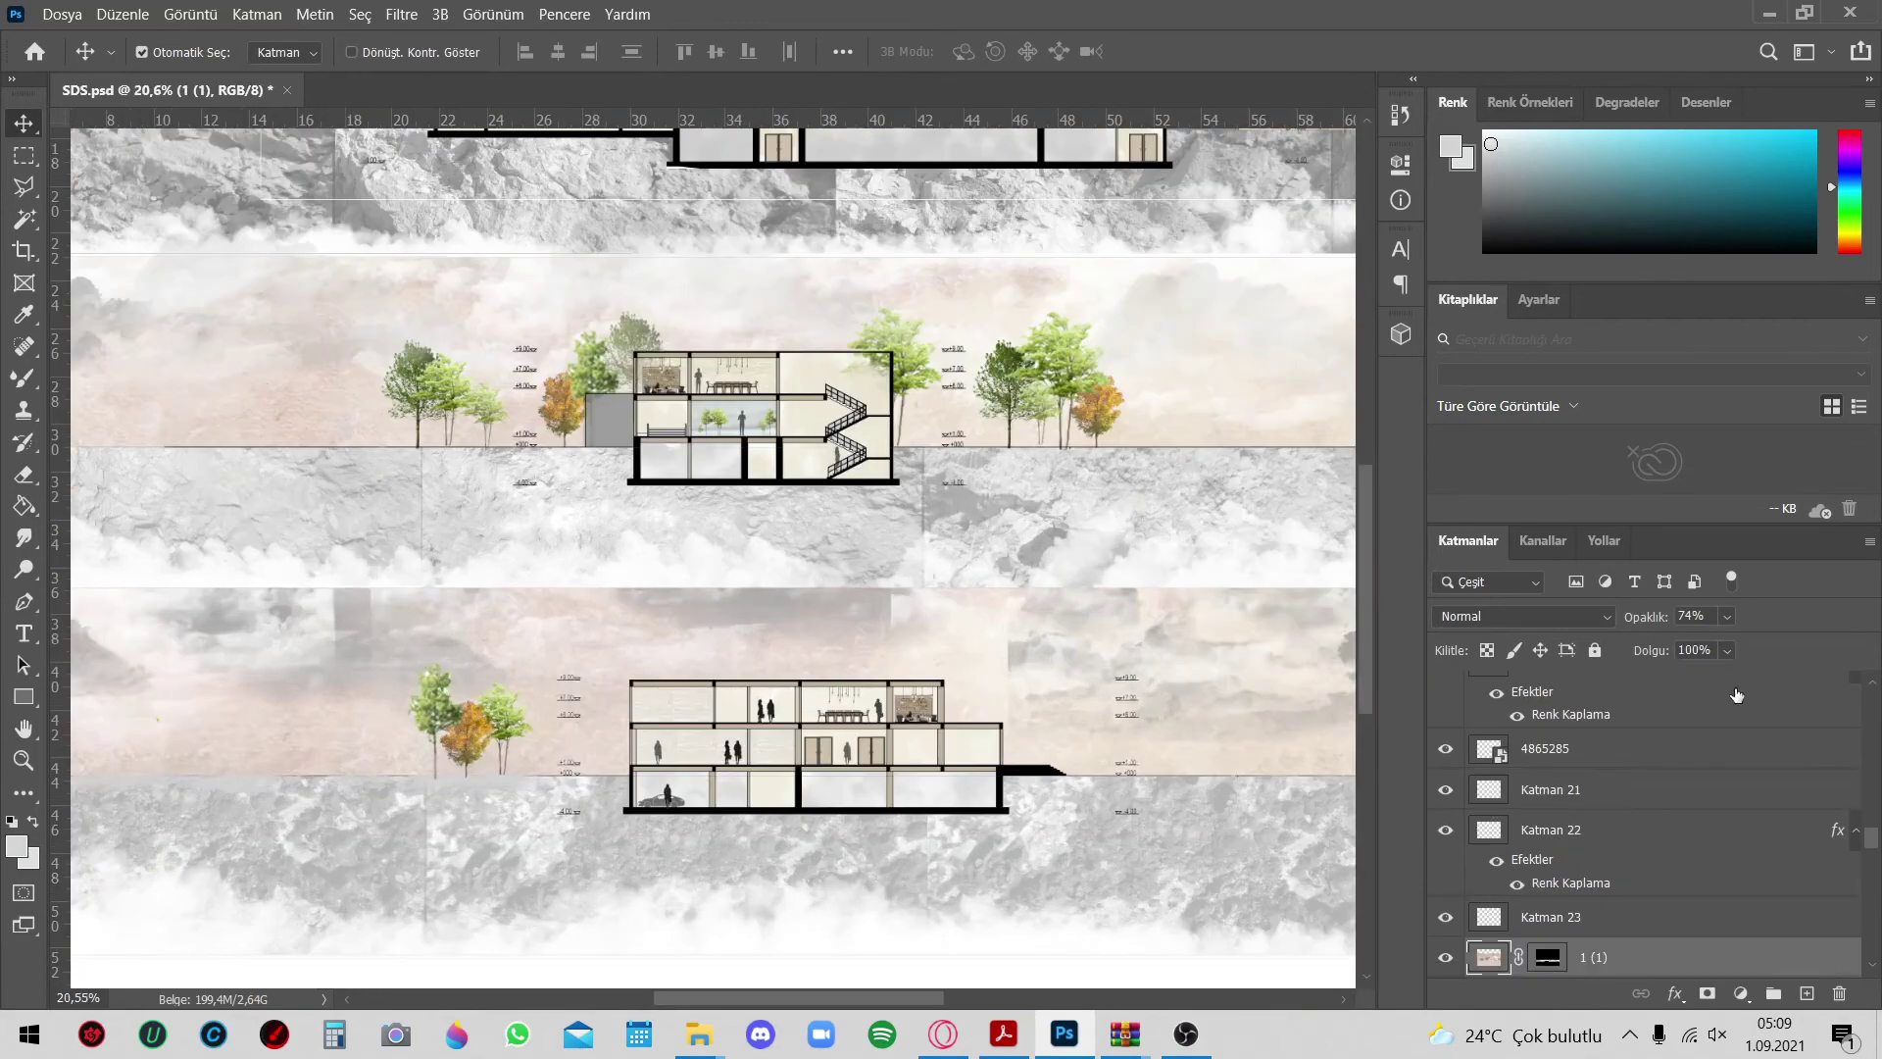
Place tree copies to the right of the C-C building and reorder the tree layers
click(508, 729)
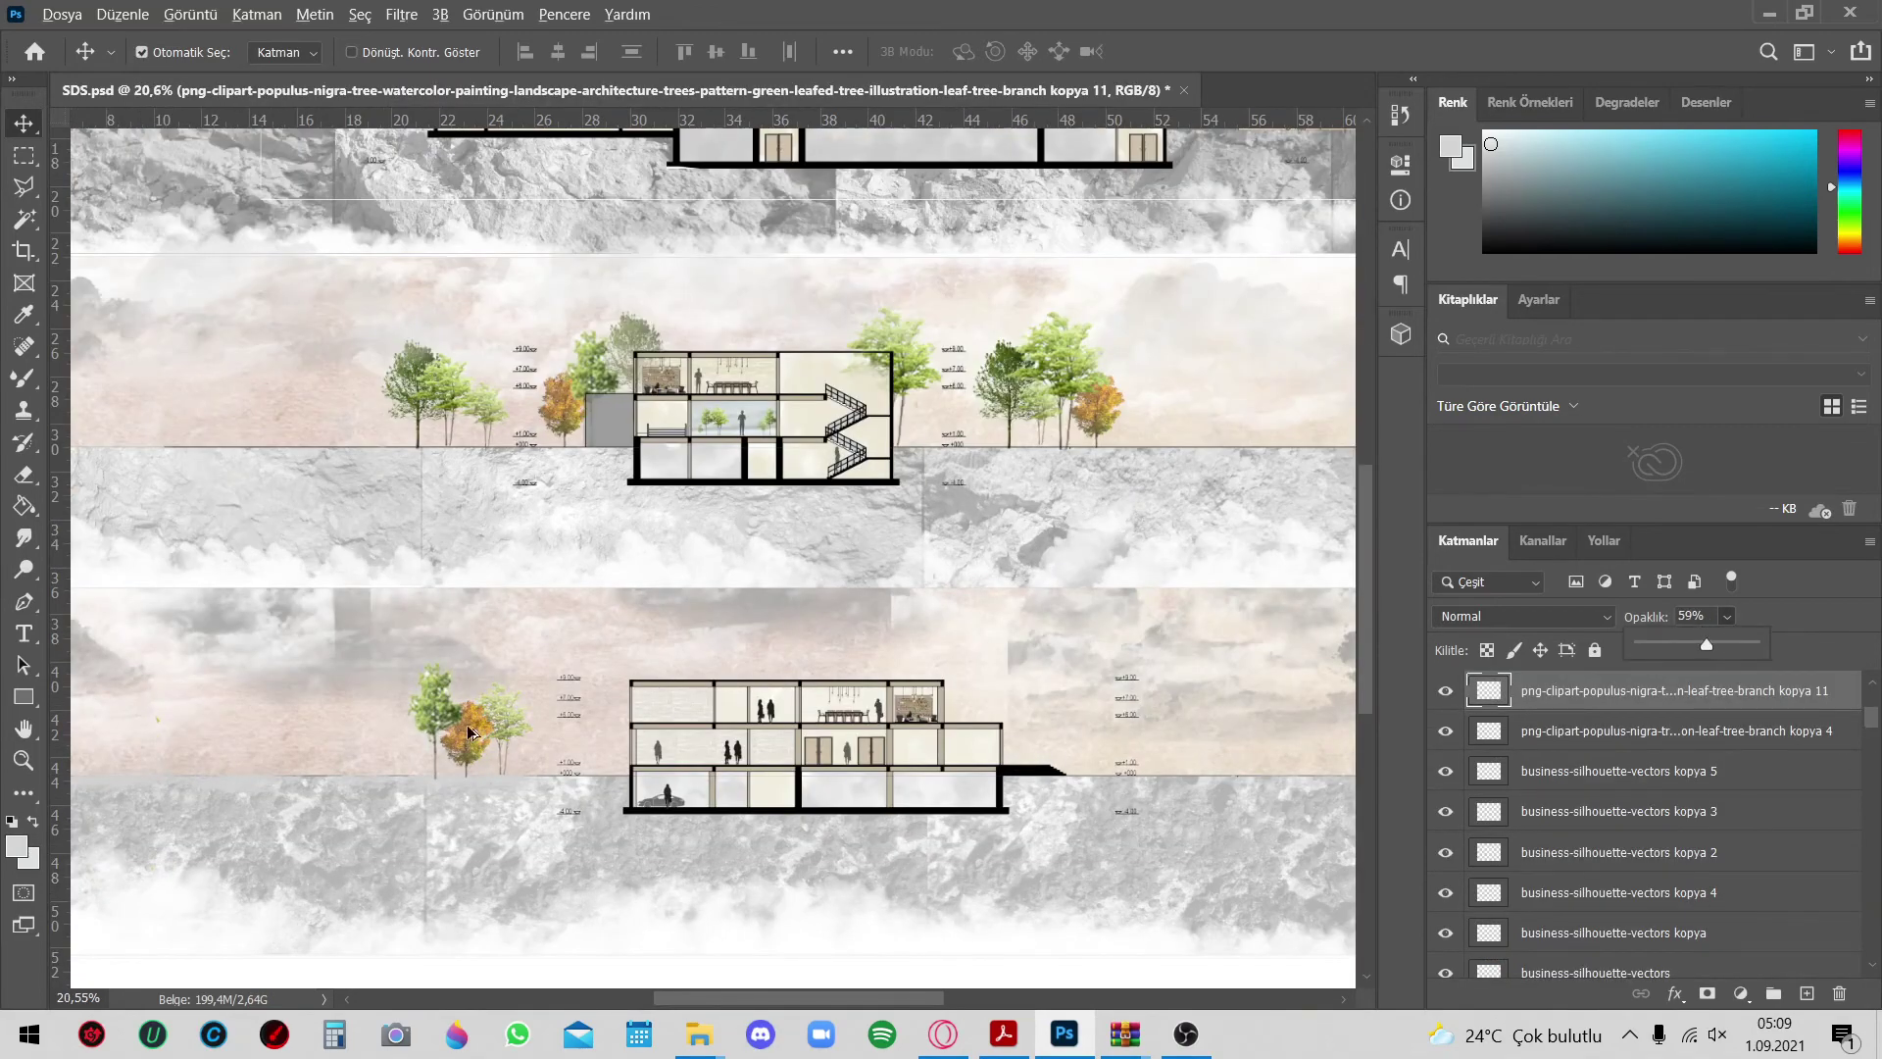
drag(470, 731, 1010, 706)
drag(1627, 690, 1625, 742)
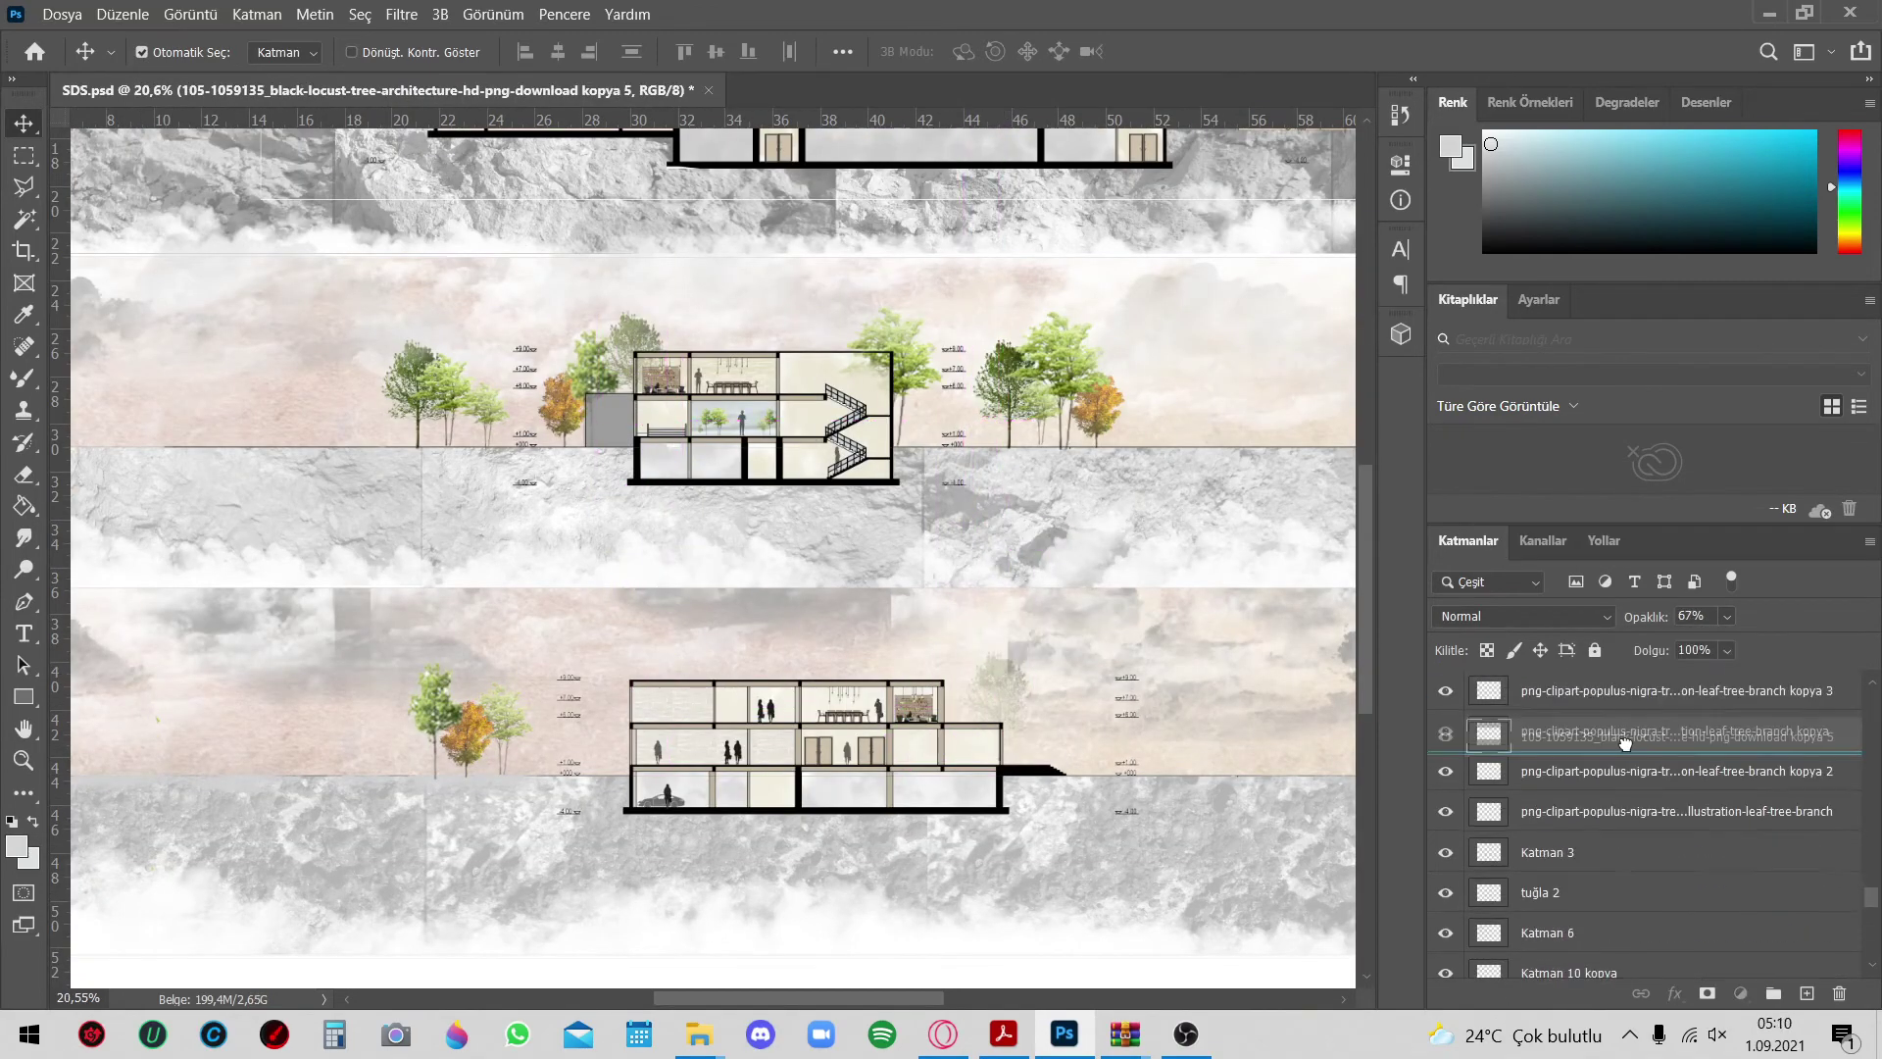
scroll(1084, 531, up, 1)
click(1084, 531)
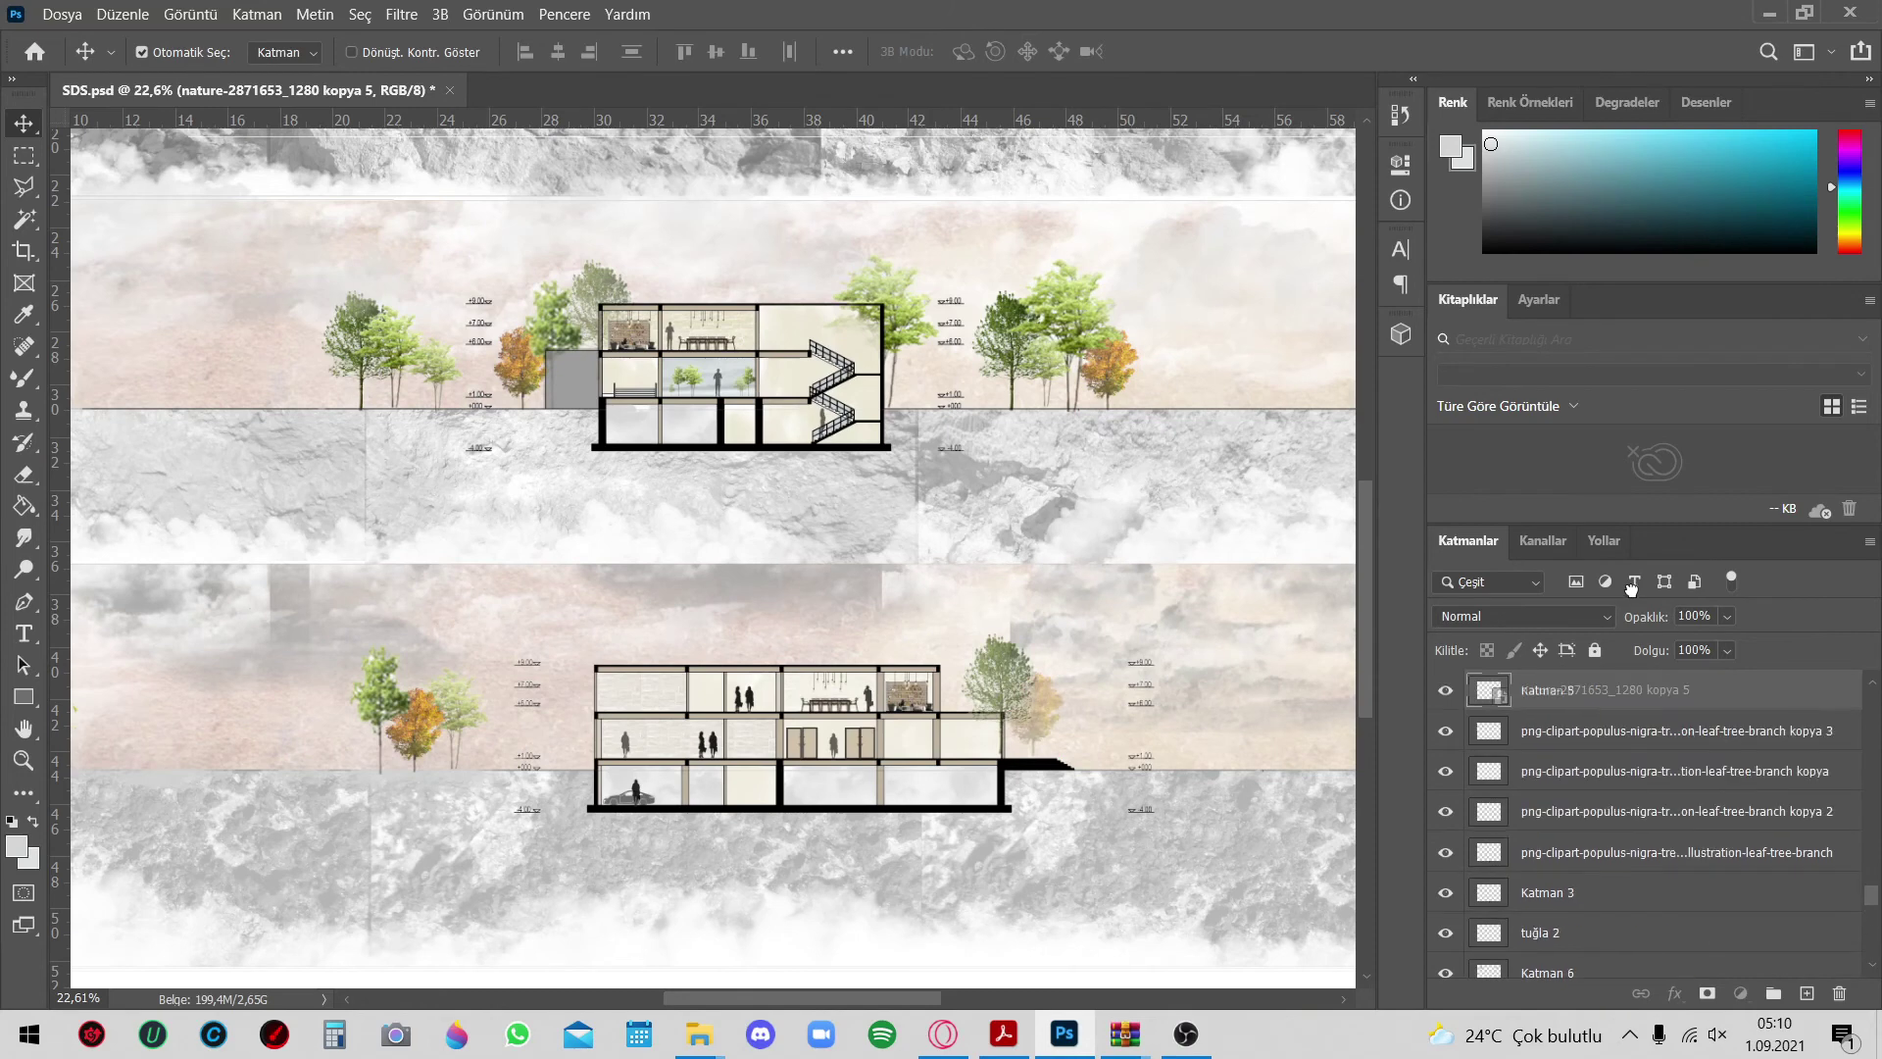
drag(1631, 586, 1728, 647)
drag(384, 680, 1186, 677)
drag(1588, 730, 1539, 686)
Reposition the black locust trees on fghjk kopya 9 and 10 beside the sections
click(1726, 615)
drag(822, 677, 883, 672)
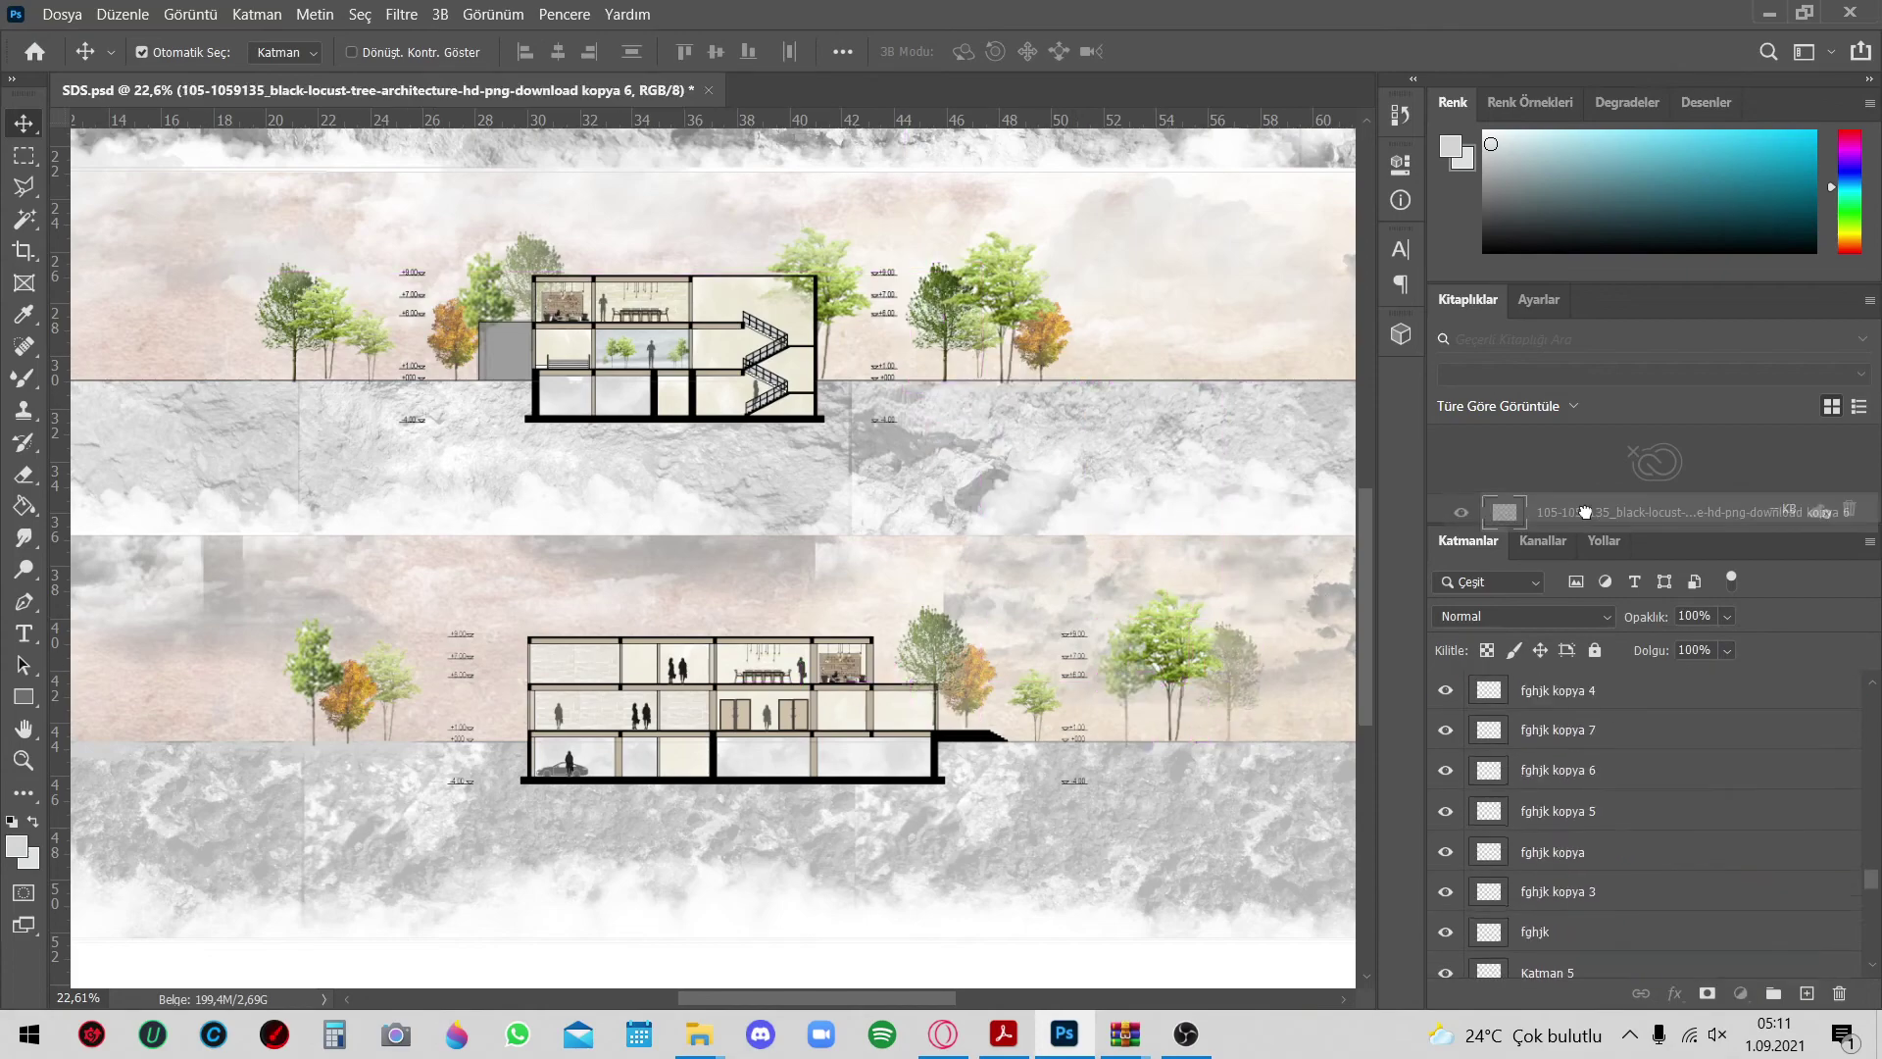
scroll(546, 753, up, 3)
mouse_move(530, 706)
mouse_down()
mouse_move(546, 753)
mouse_move(519, 730)
mouse_up()
click(483, 777)
scroll(508, 748, up, 3)
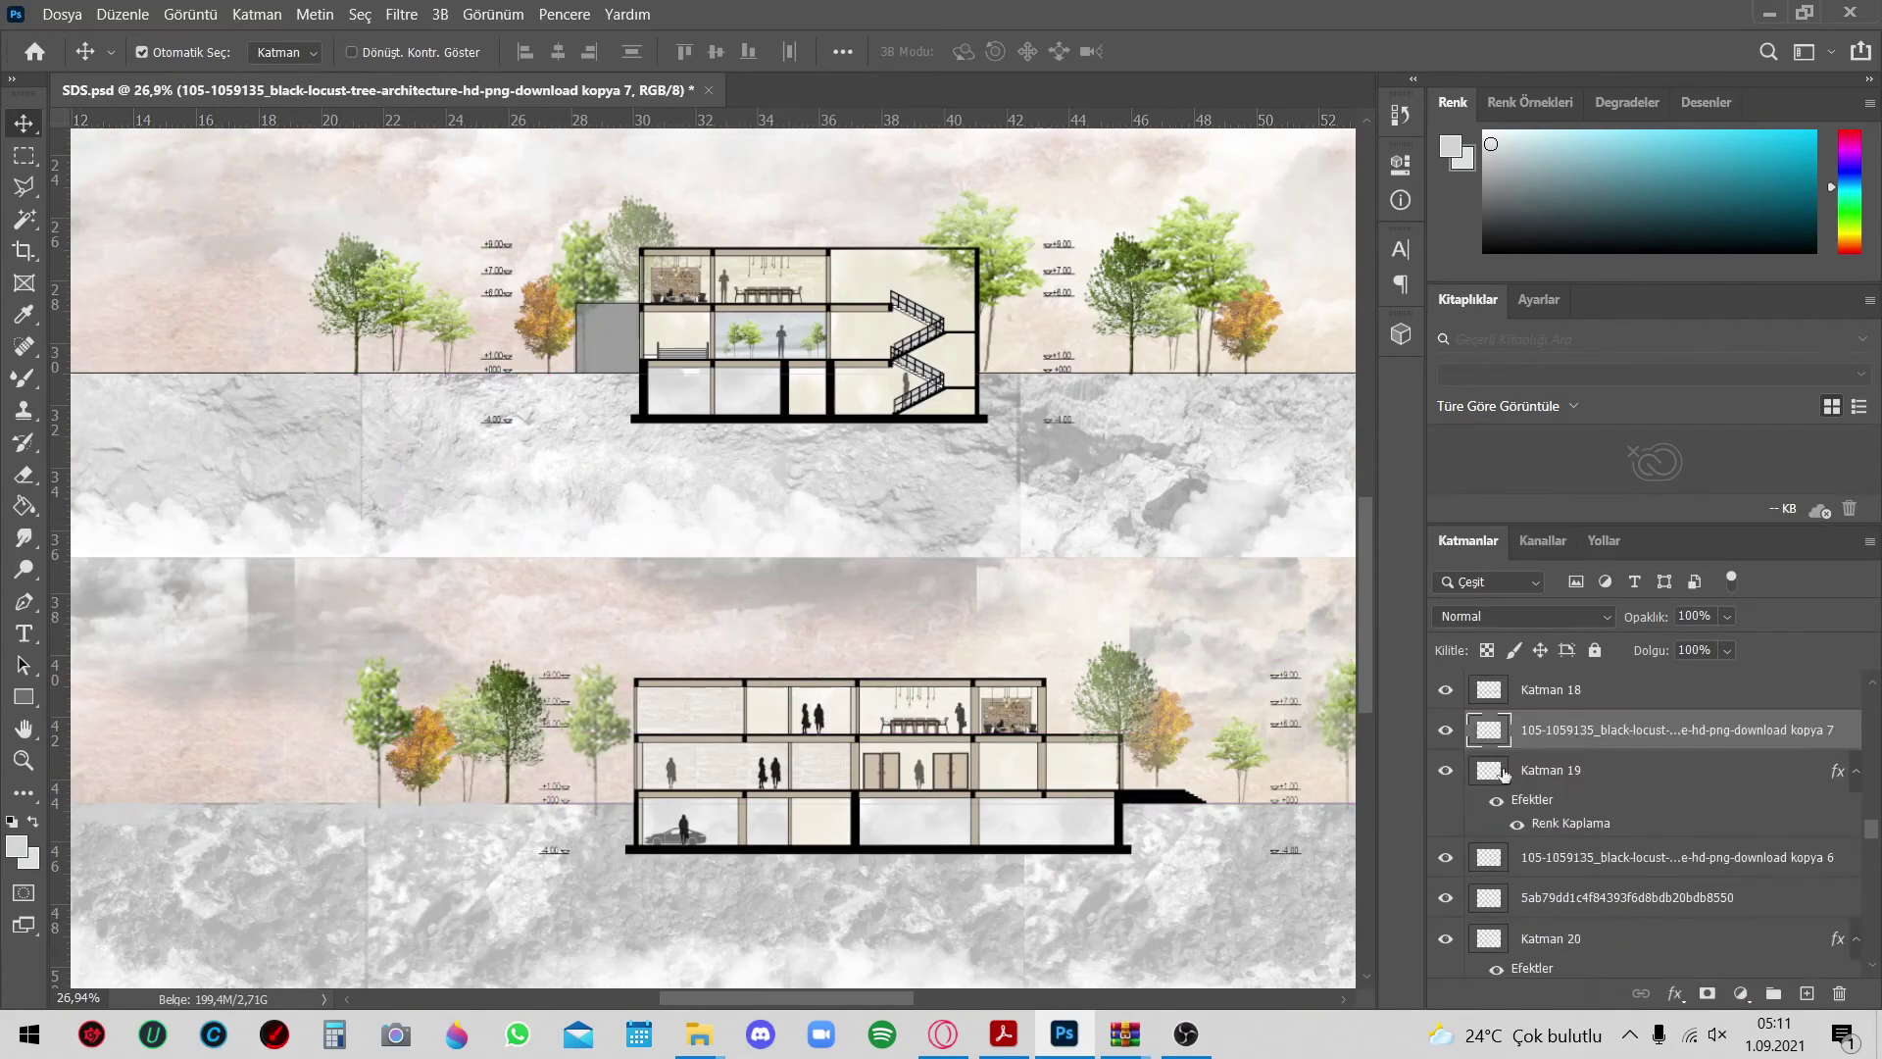
scroll(468, 457, up, 5)
drag(468, 457, 801, 543)
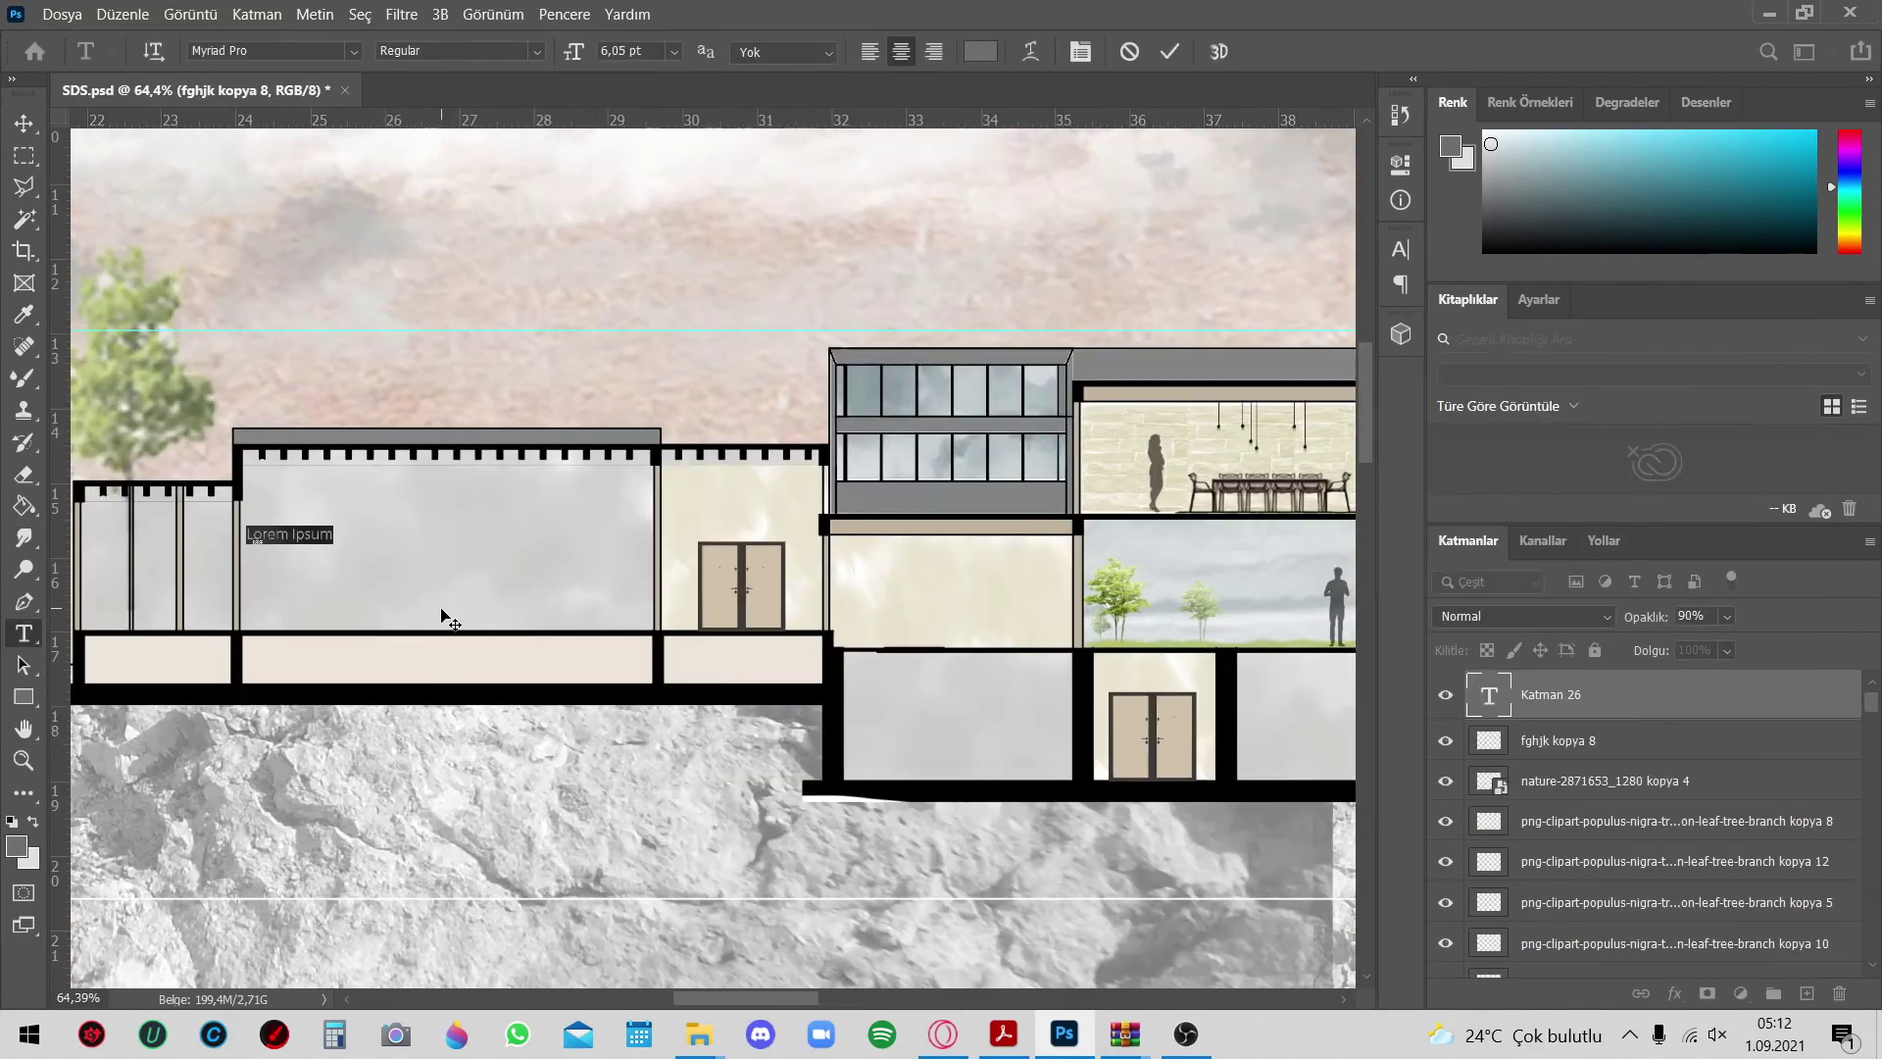
Format the A-A label as Myriad Pro Bold 8 pt, left aligned
click(1400, 163)
click(673, 52)
click(627, 98)
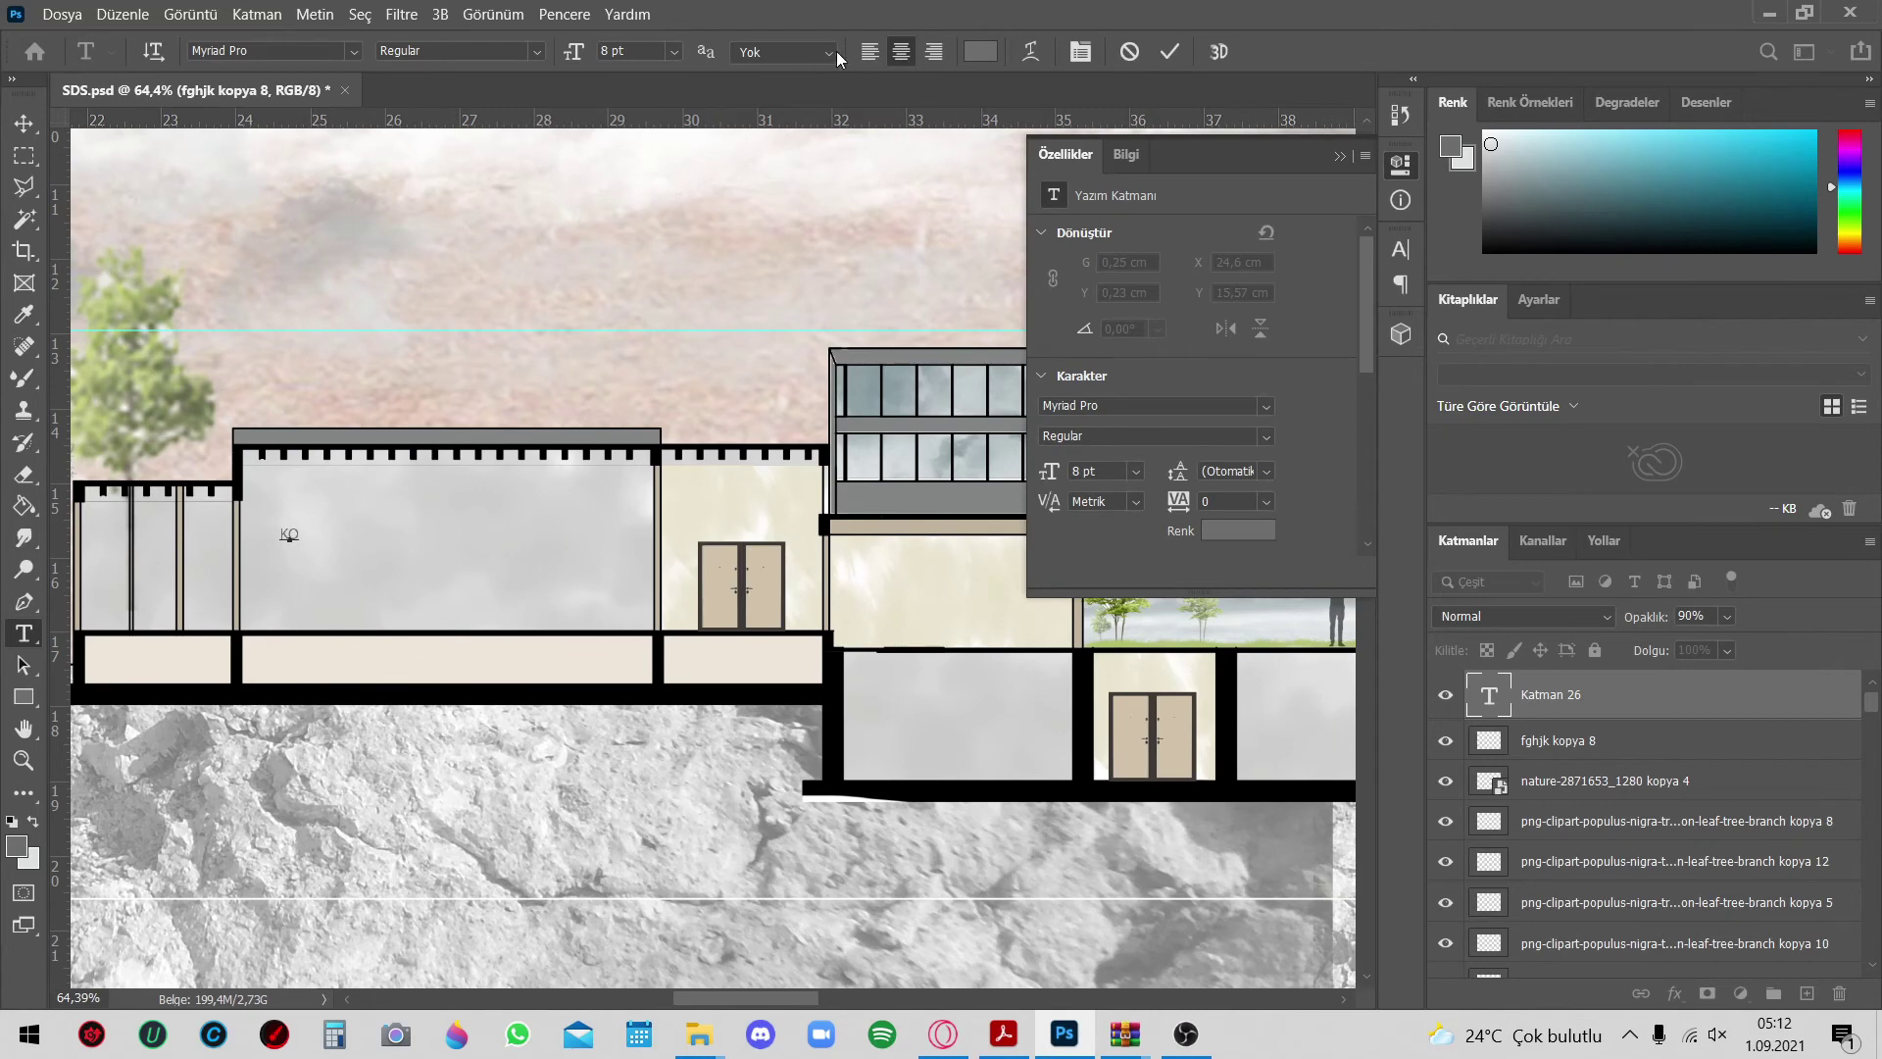
click(870, 52)
click(536, 51)
click(422, 118)
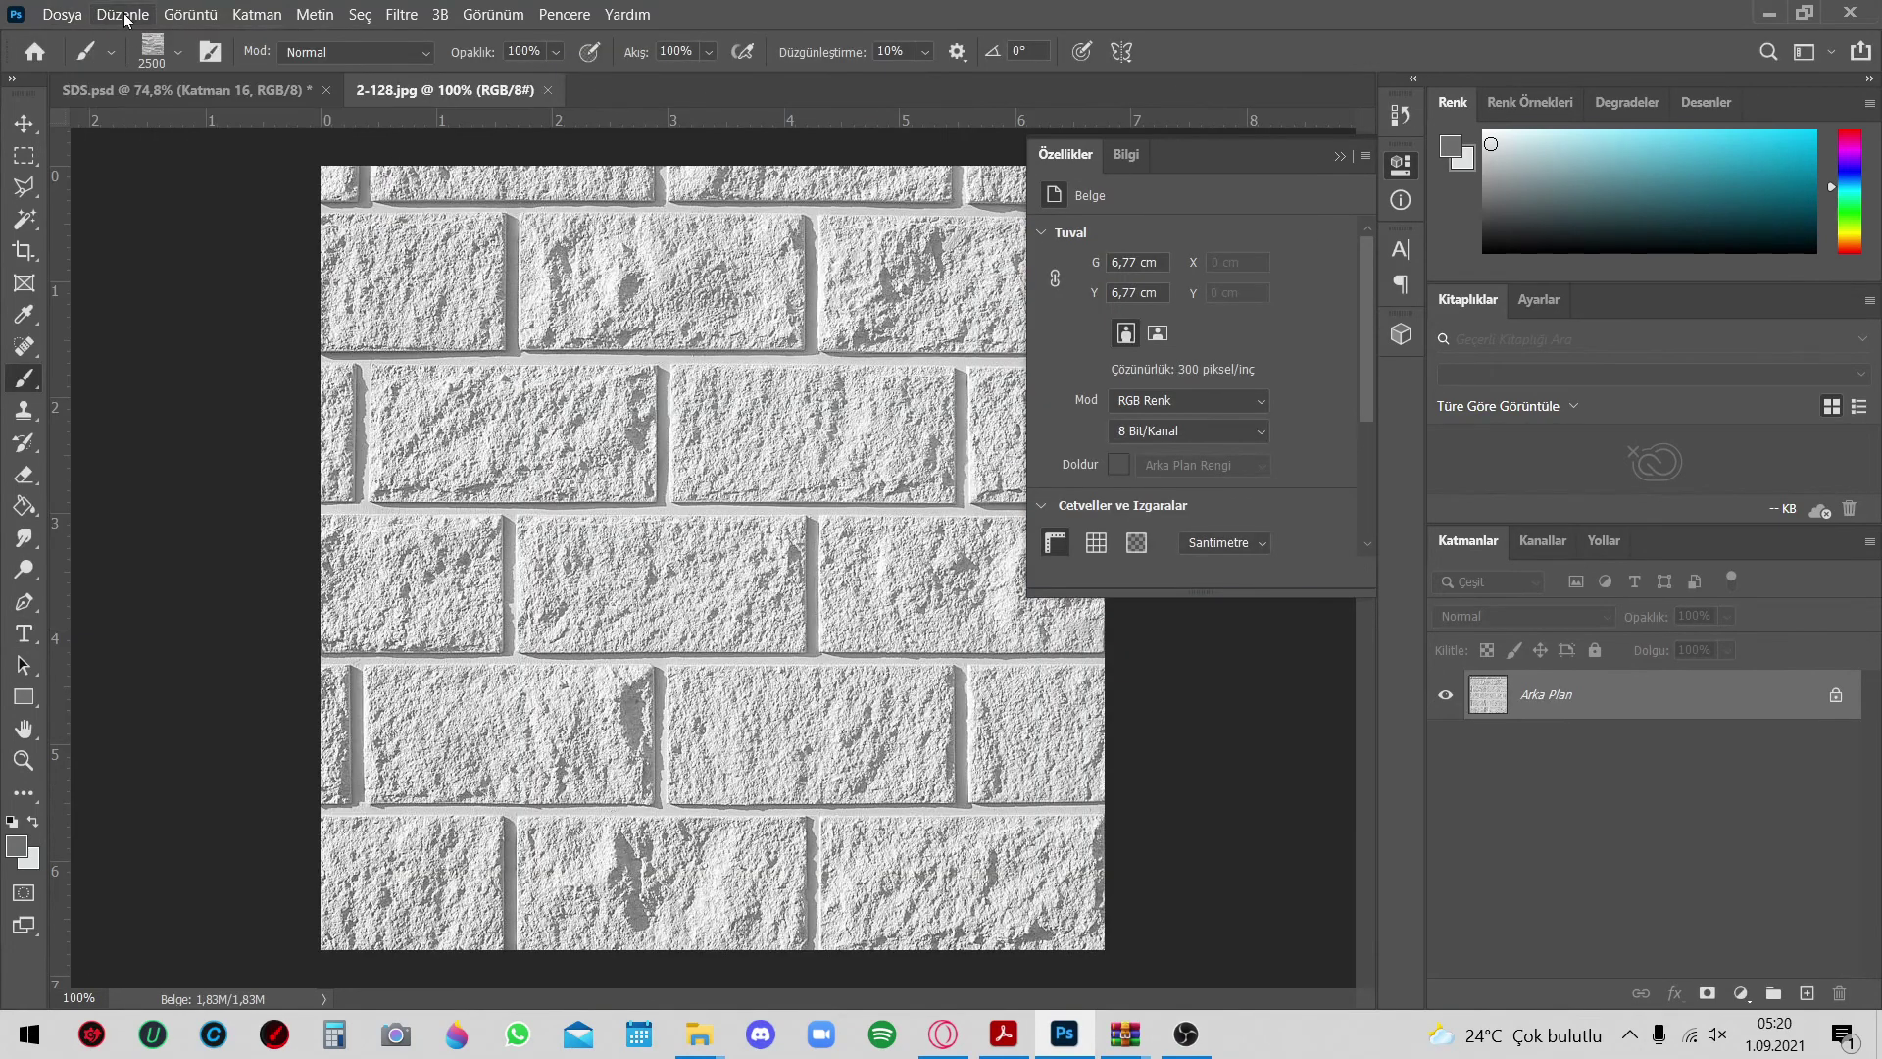
Define the stone-brick photo 2-128.jpg as a new pattern
click(126, 16)
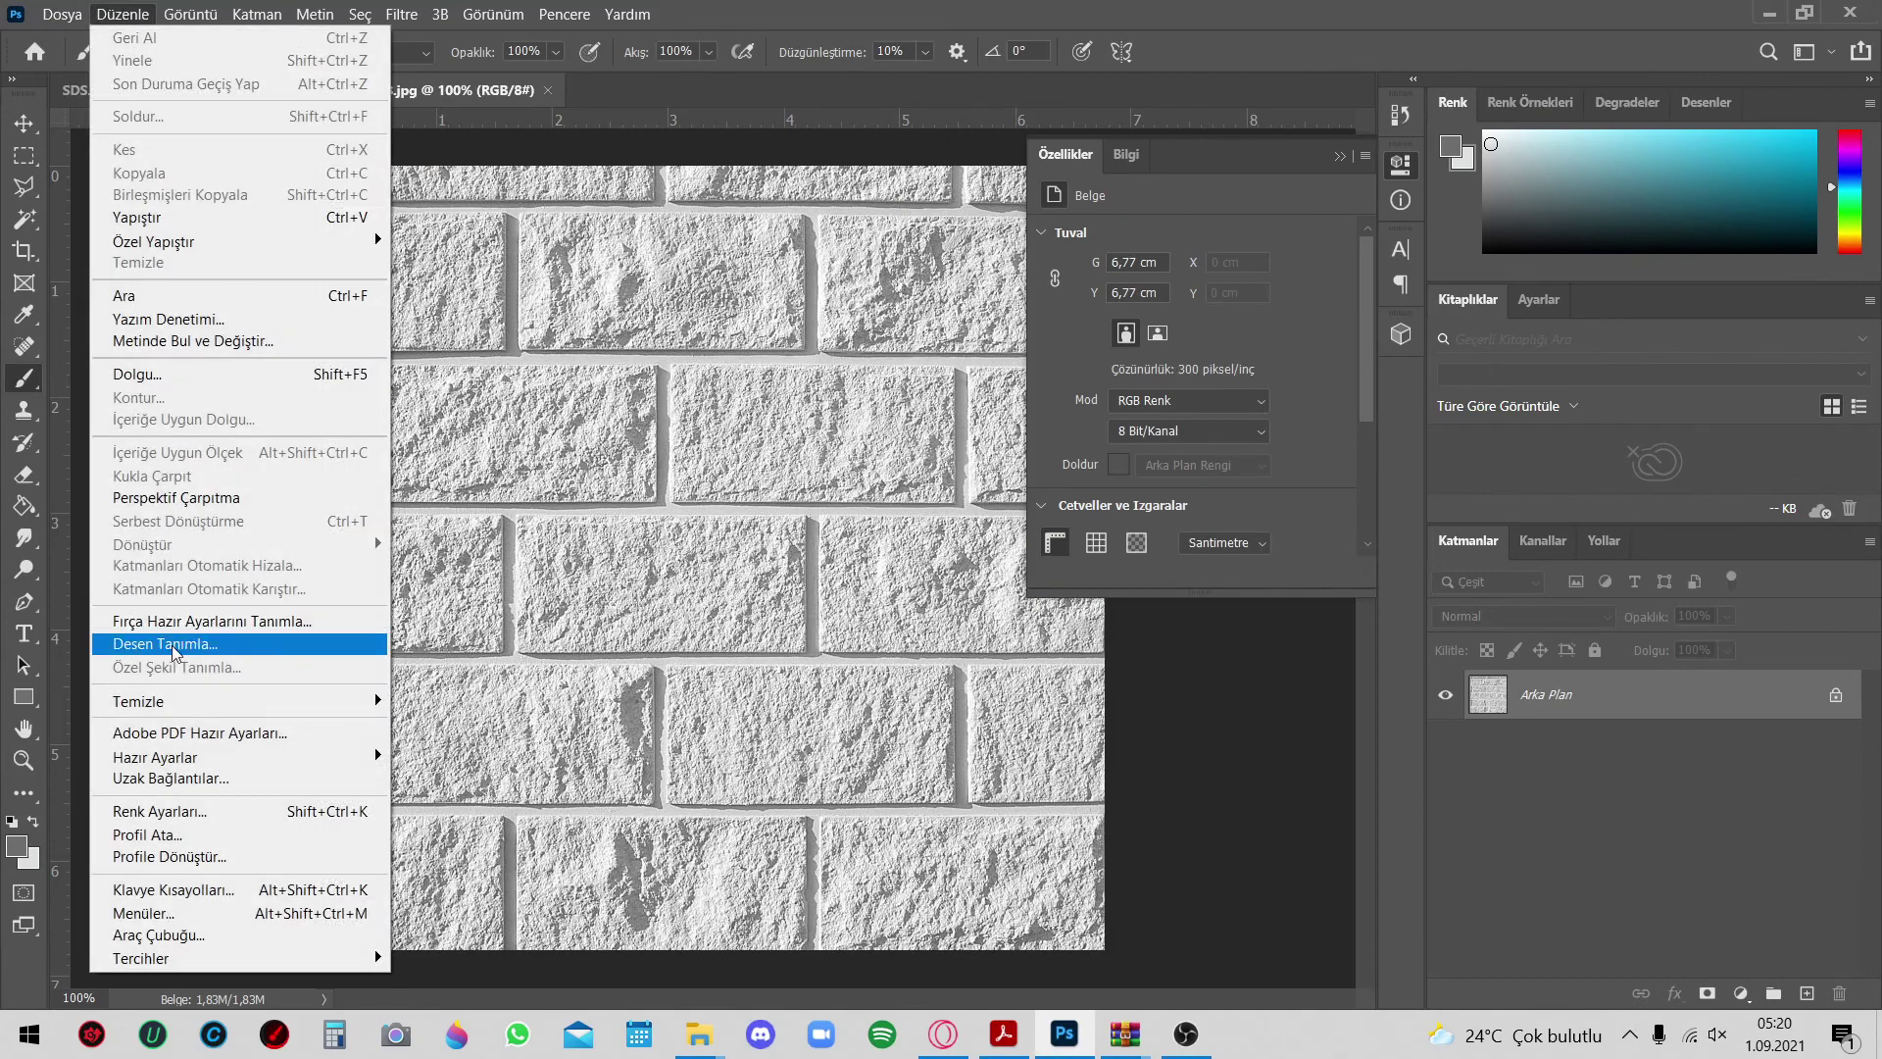
click(174, 645)
click(1175, 320)
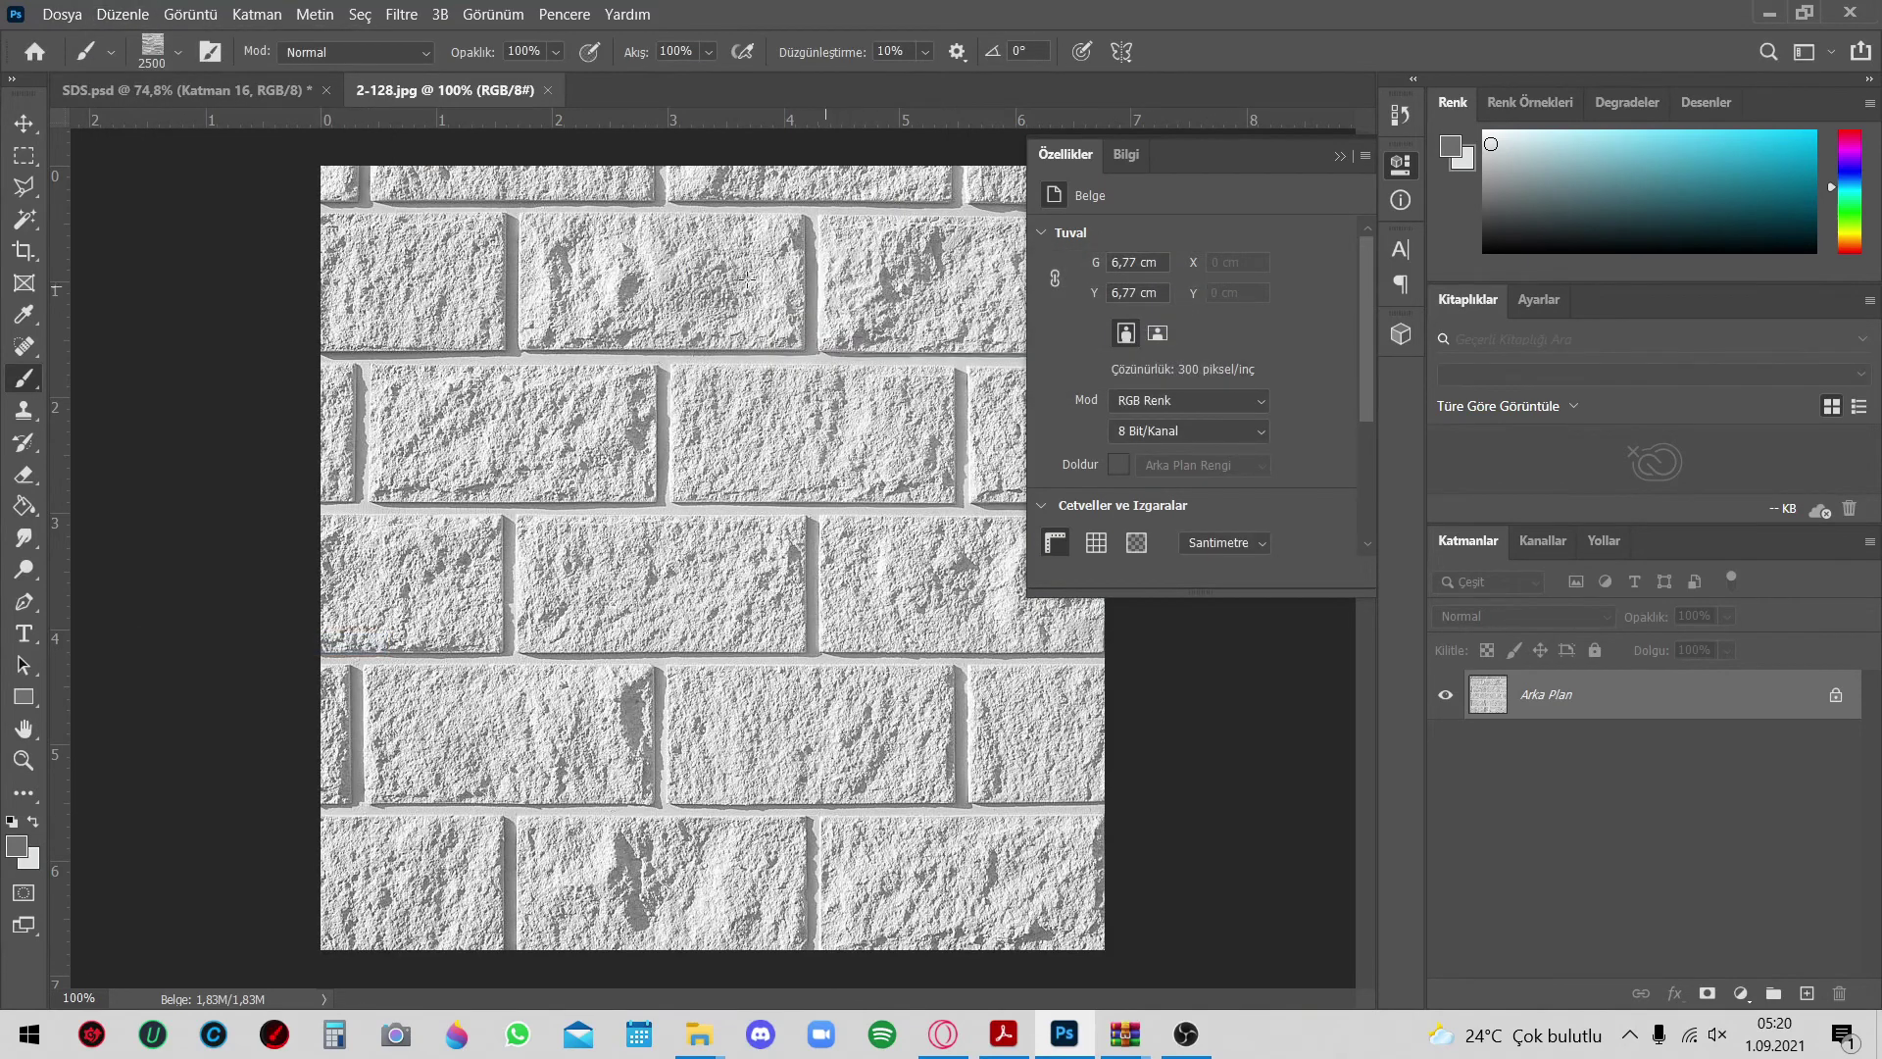
click(111, 90)
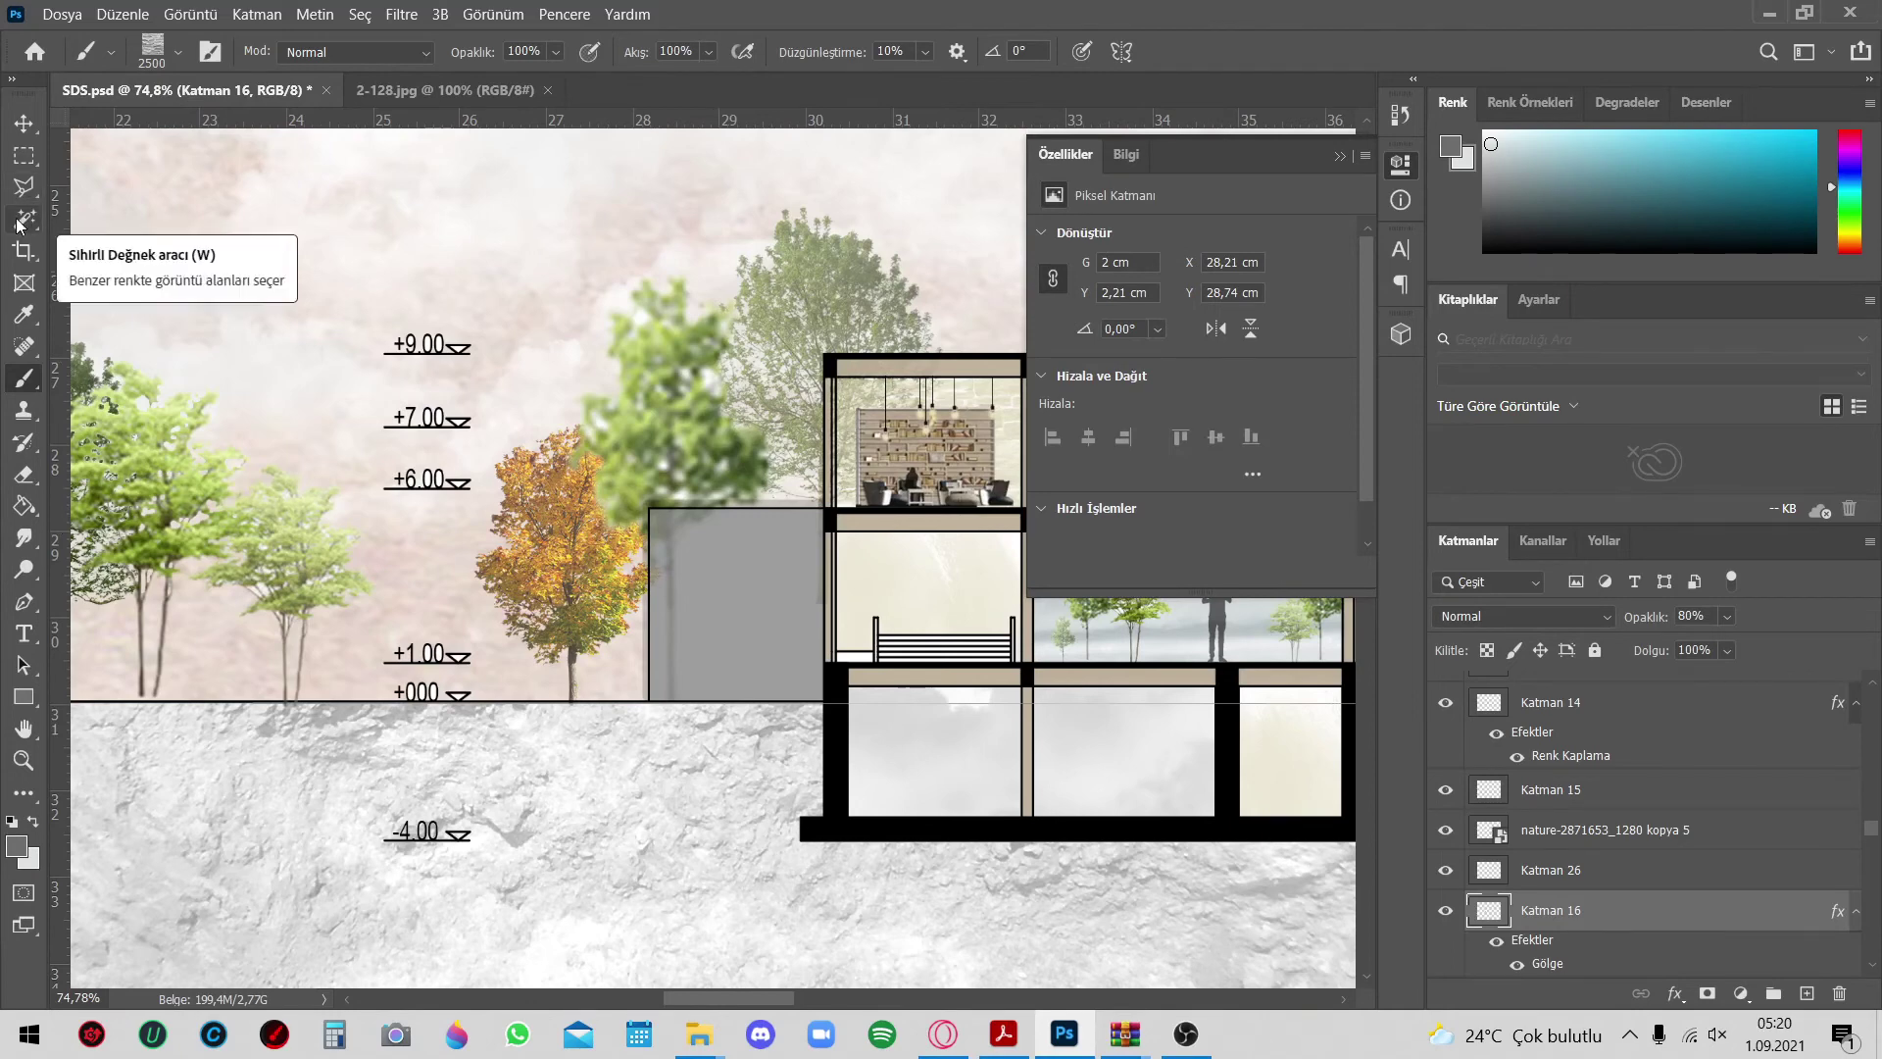
Give Katman 16 a Pattern Overlay with the stone-brick pattern at 15% scale
key(v)
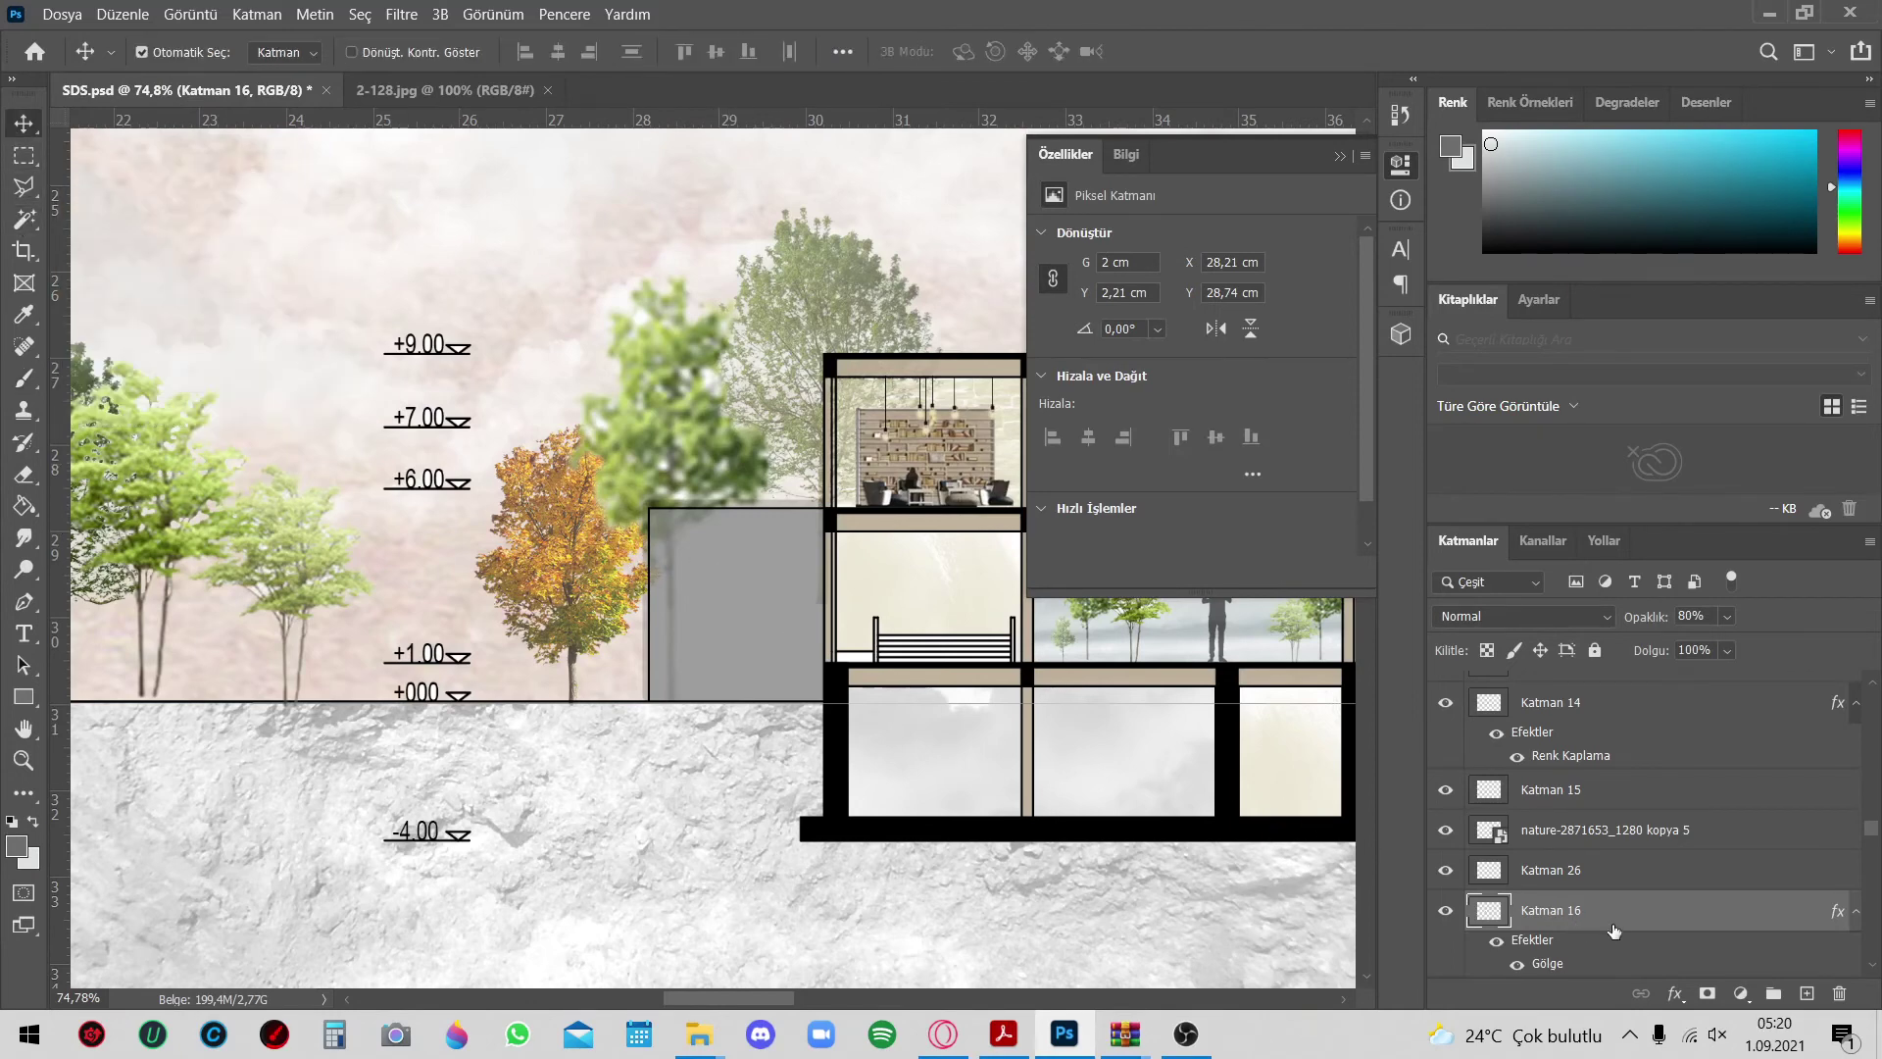
double_click(1620, 919)
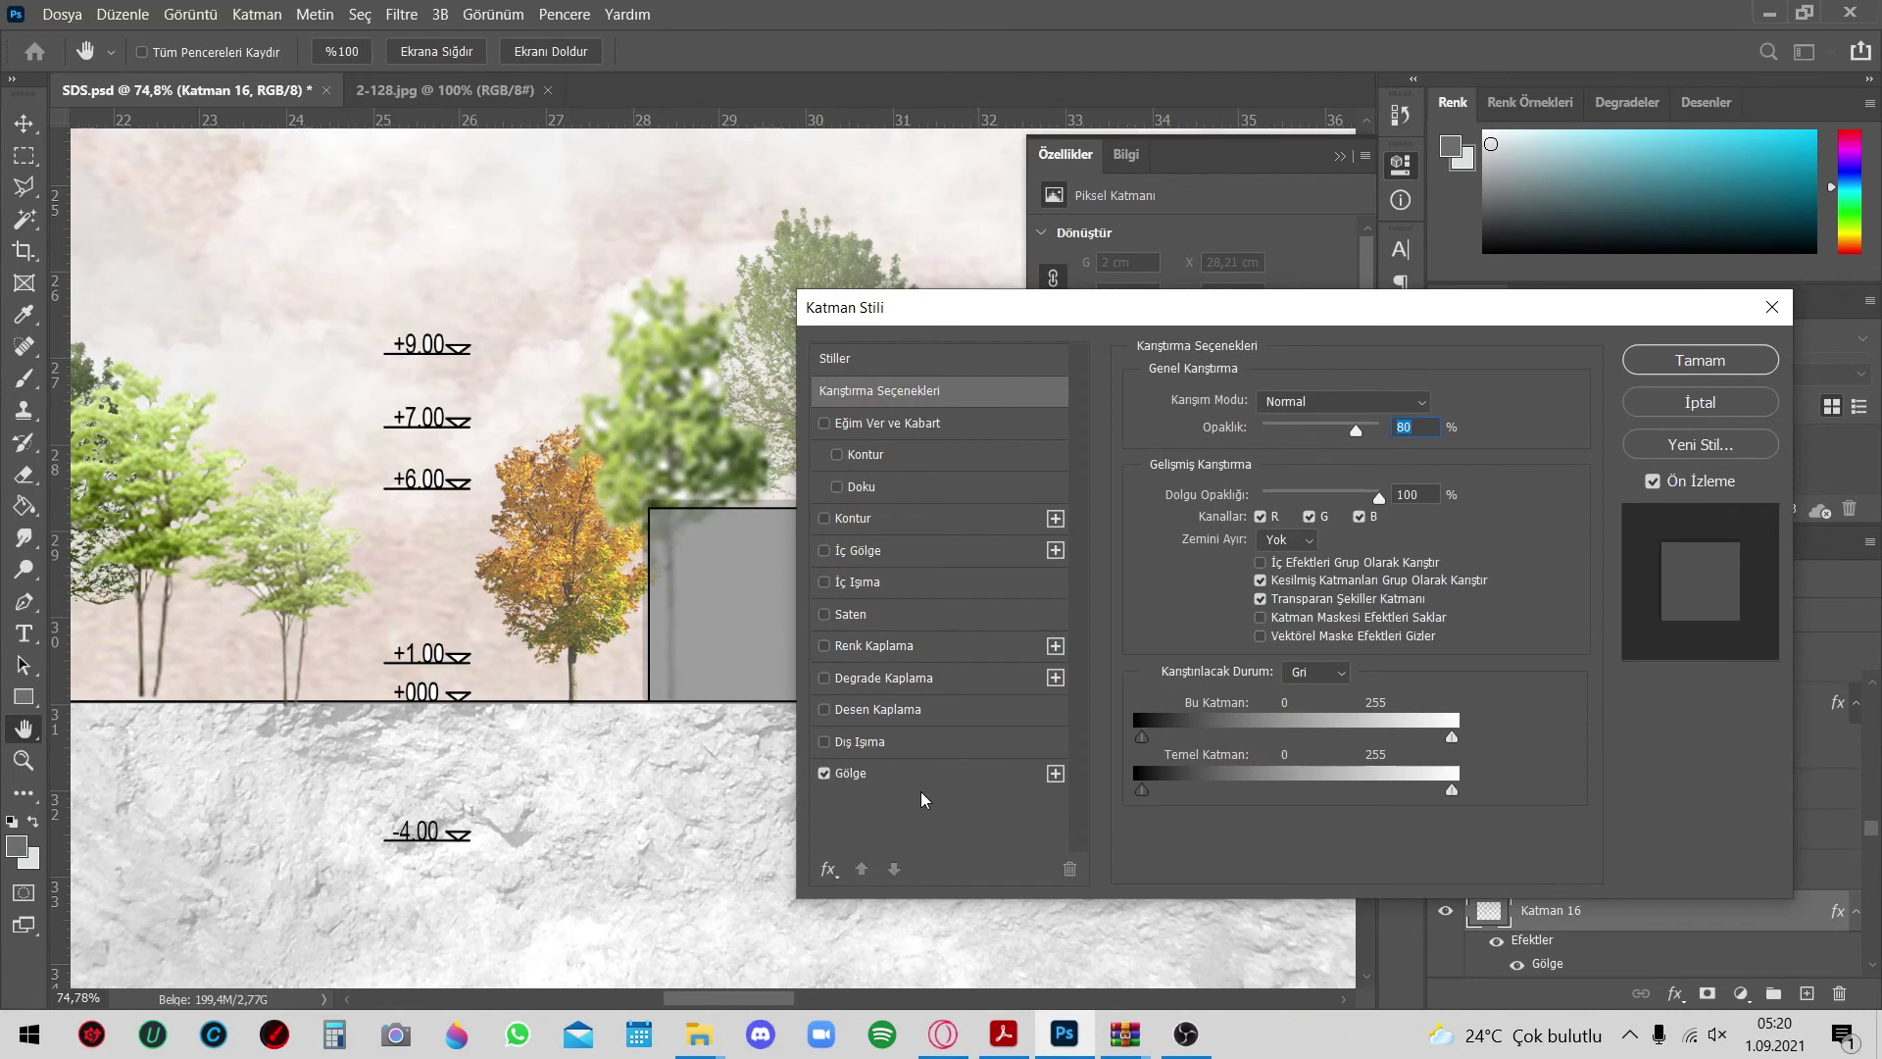
click(885, 712)
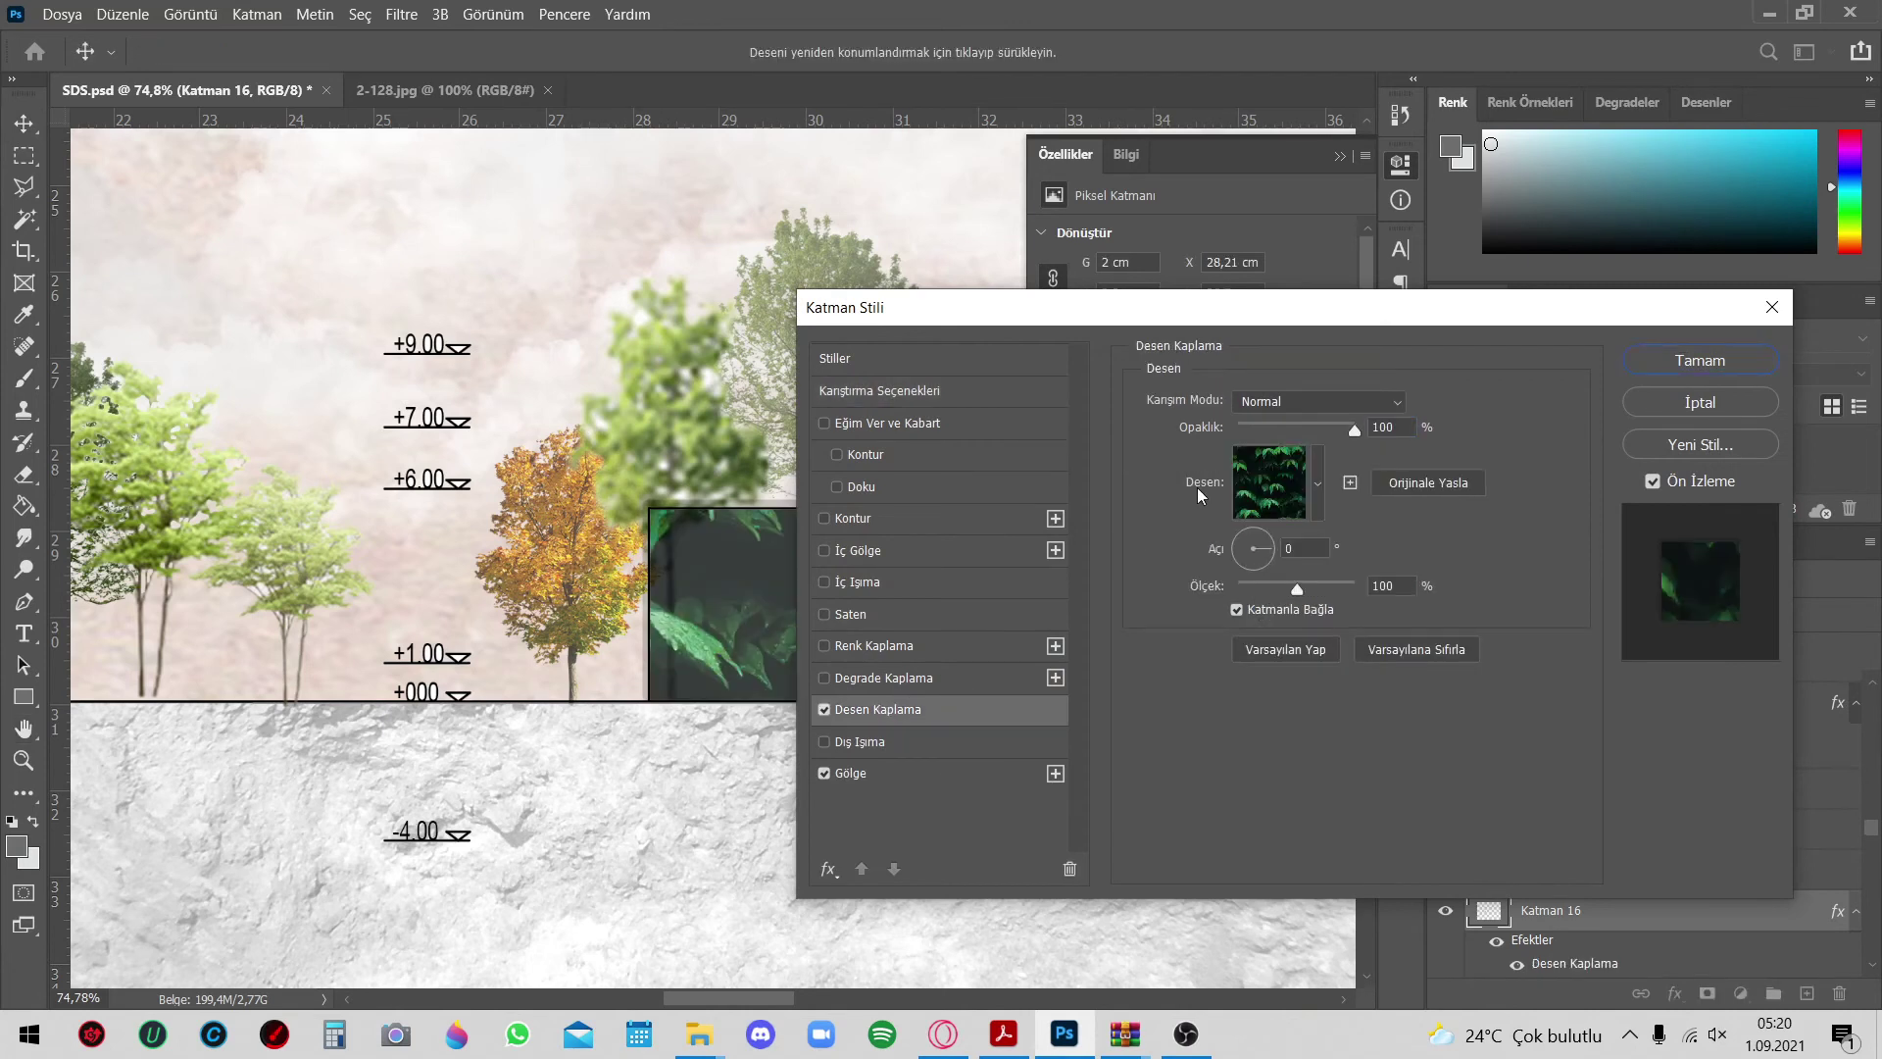
click(1321, 480)
click(1150, 665)
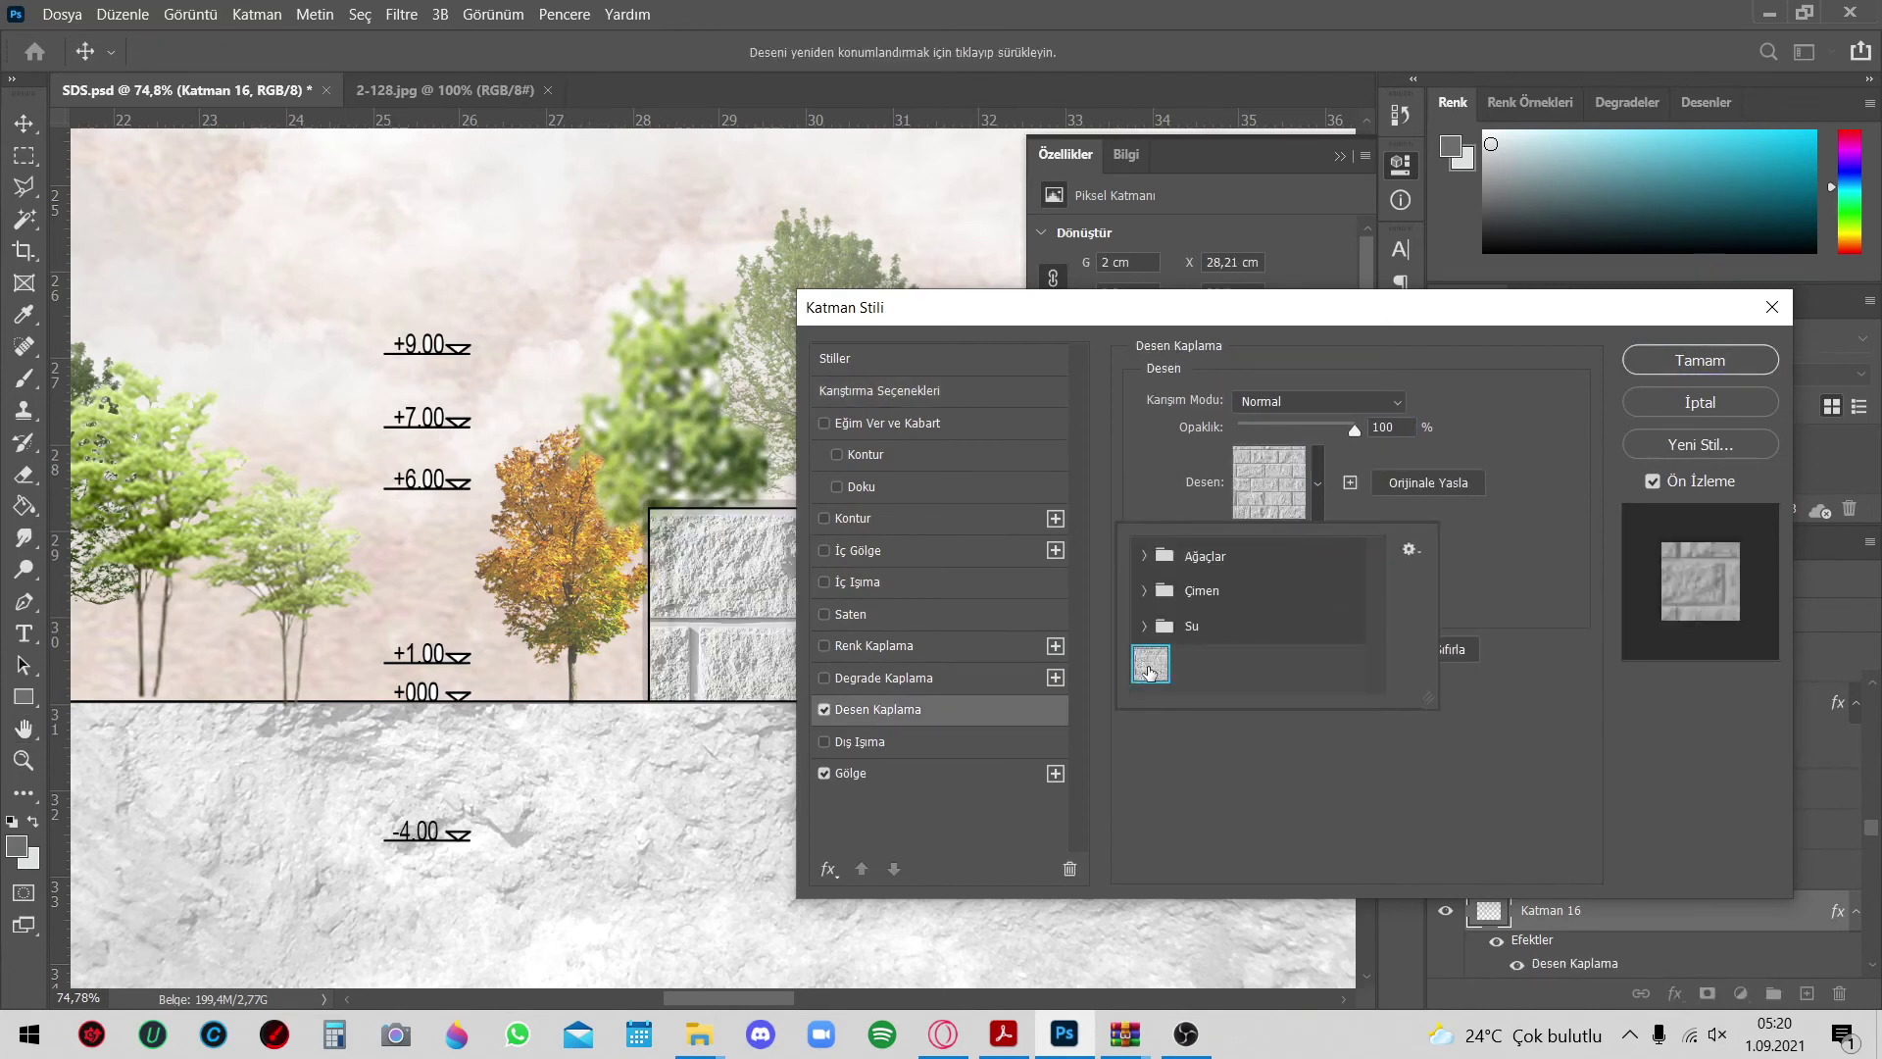
click(1537, 590)
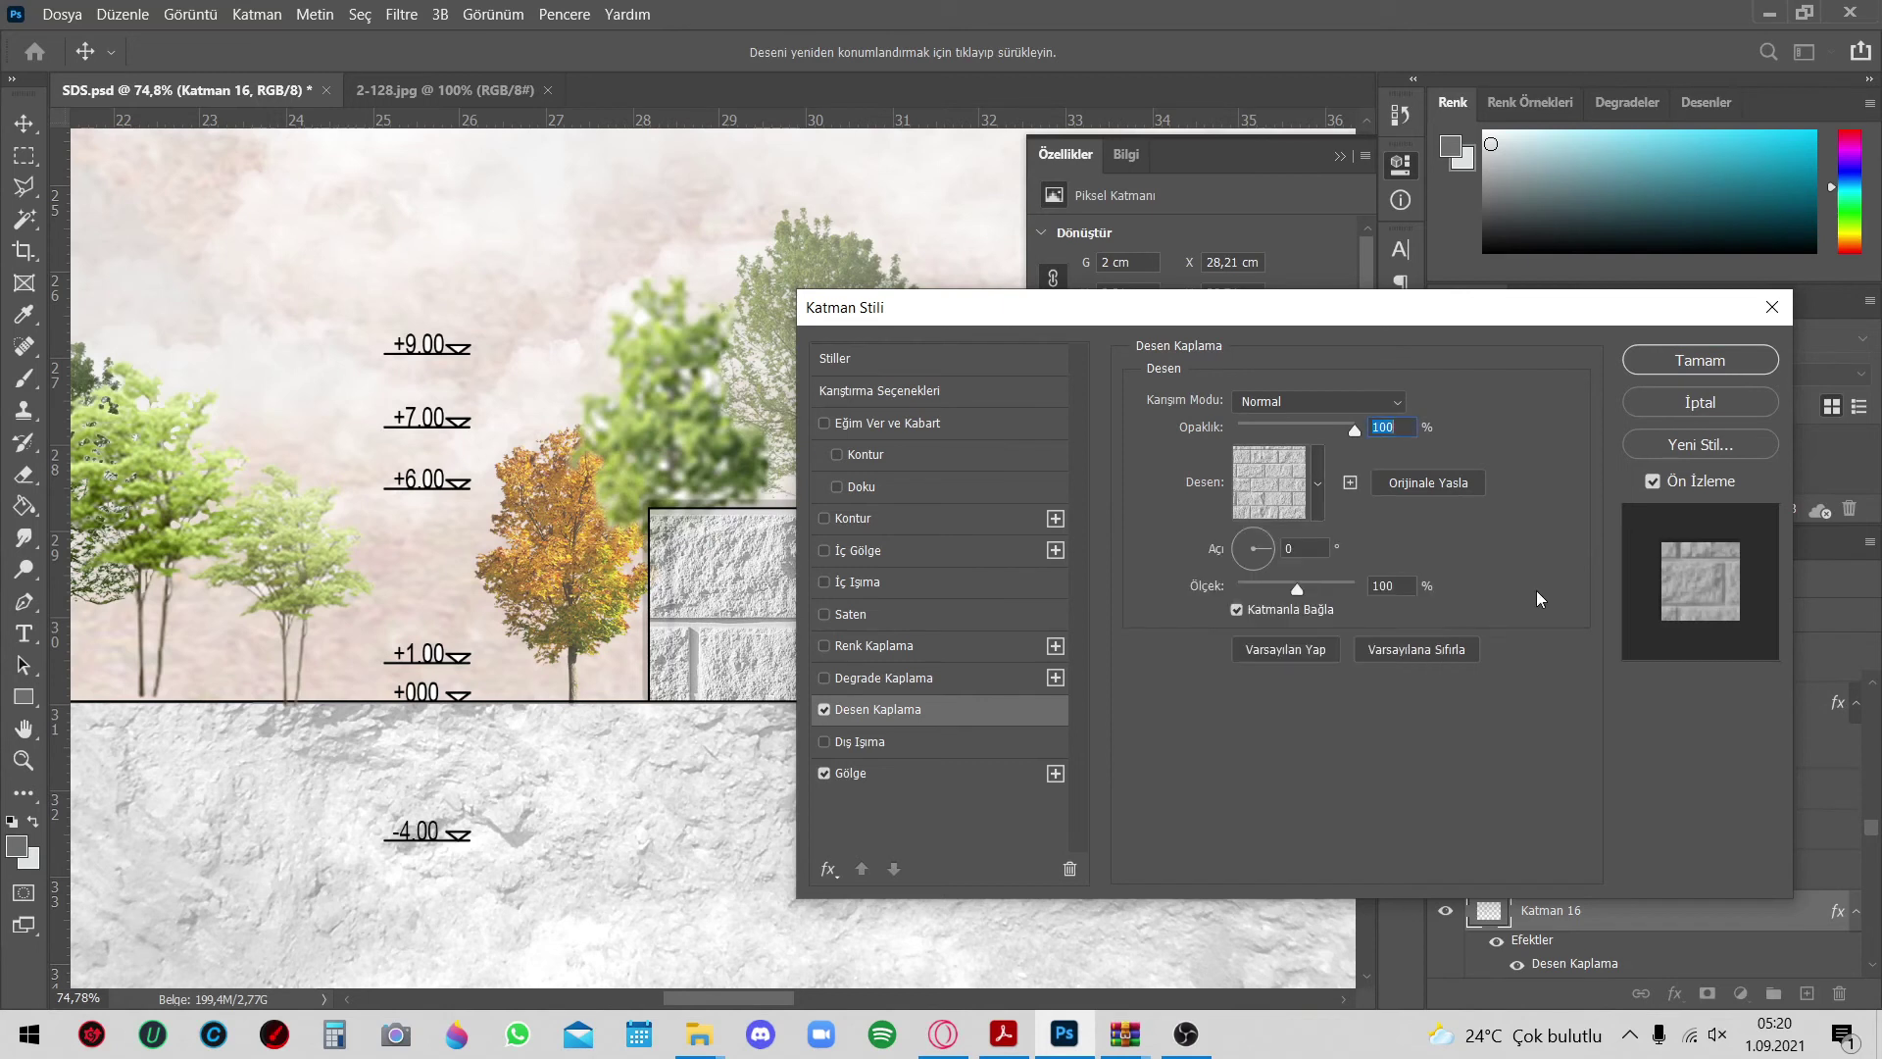
mouse_move(1255, 585)
mouse_down()
mouse_move(1273, 585)
mouse_move(1250, 584)
mouse_up()
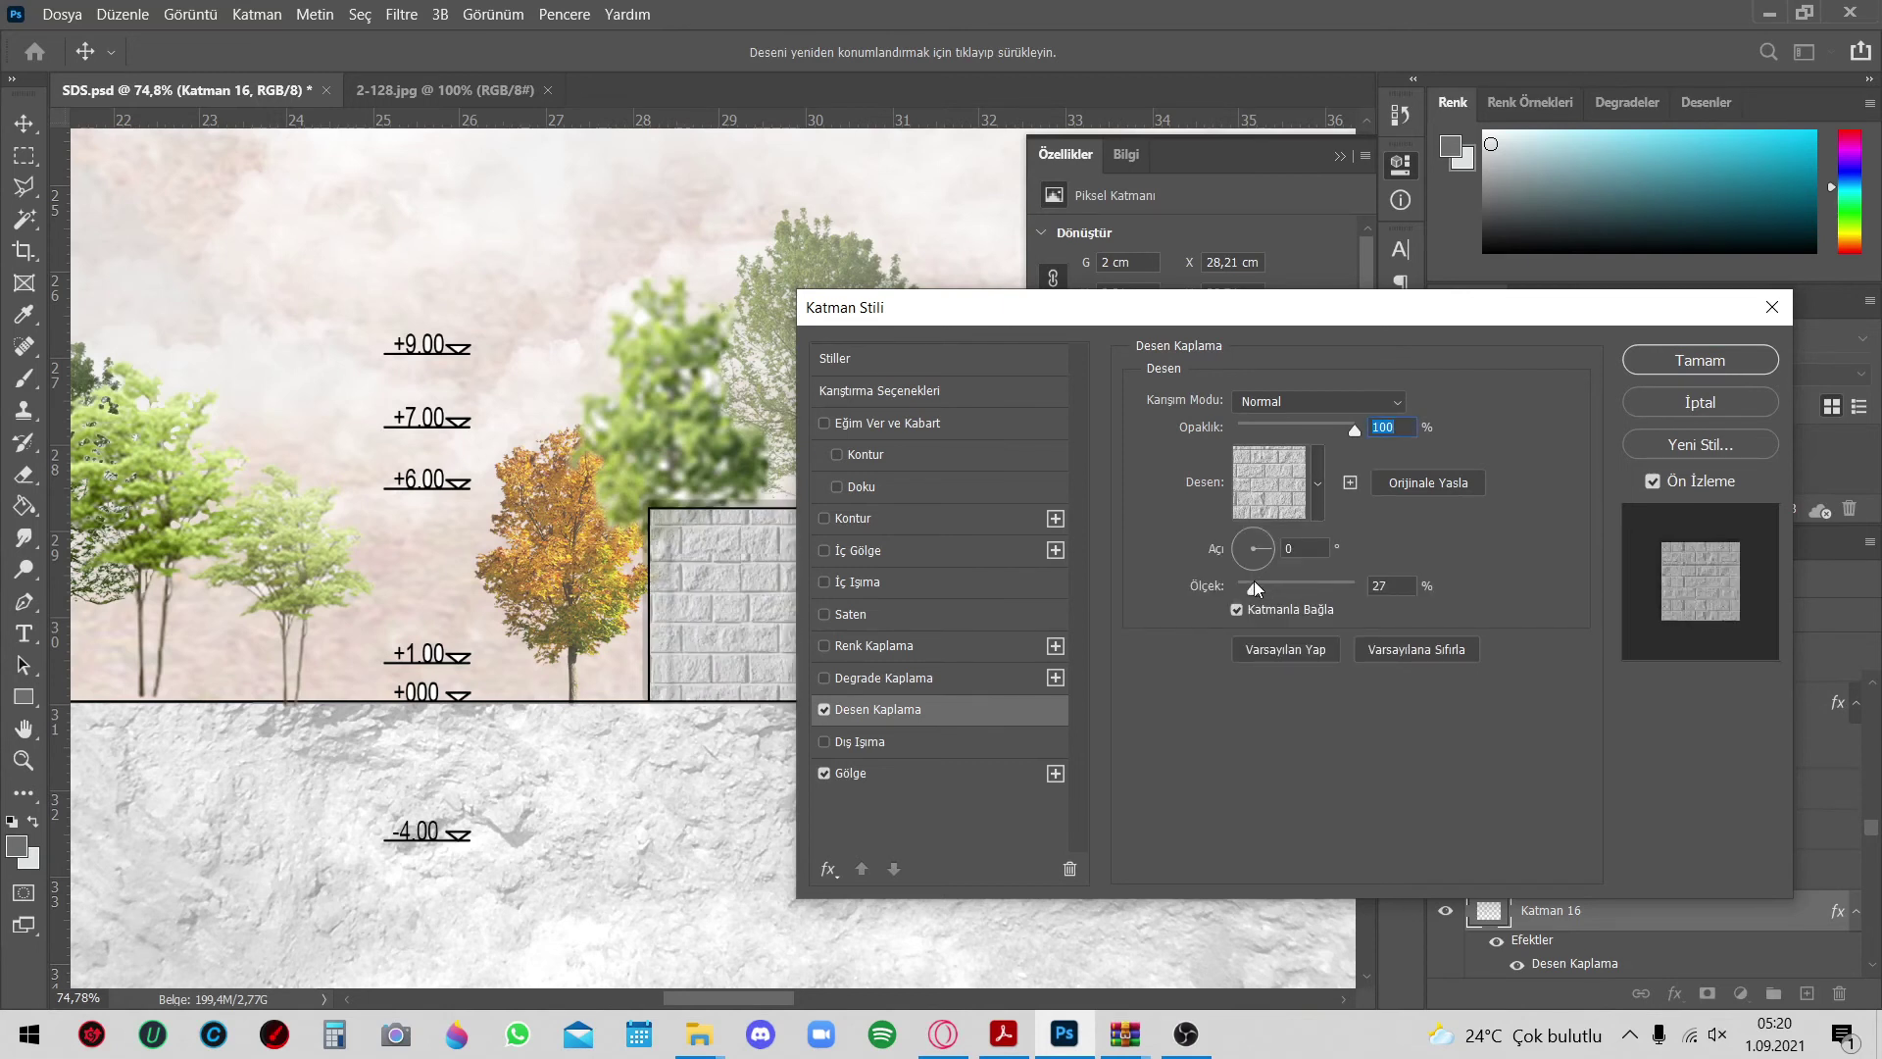
drag(1249, 585, 1244, 585)
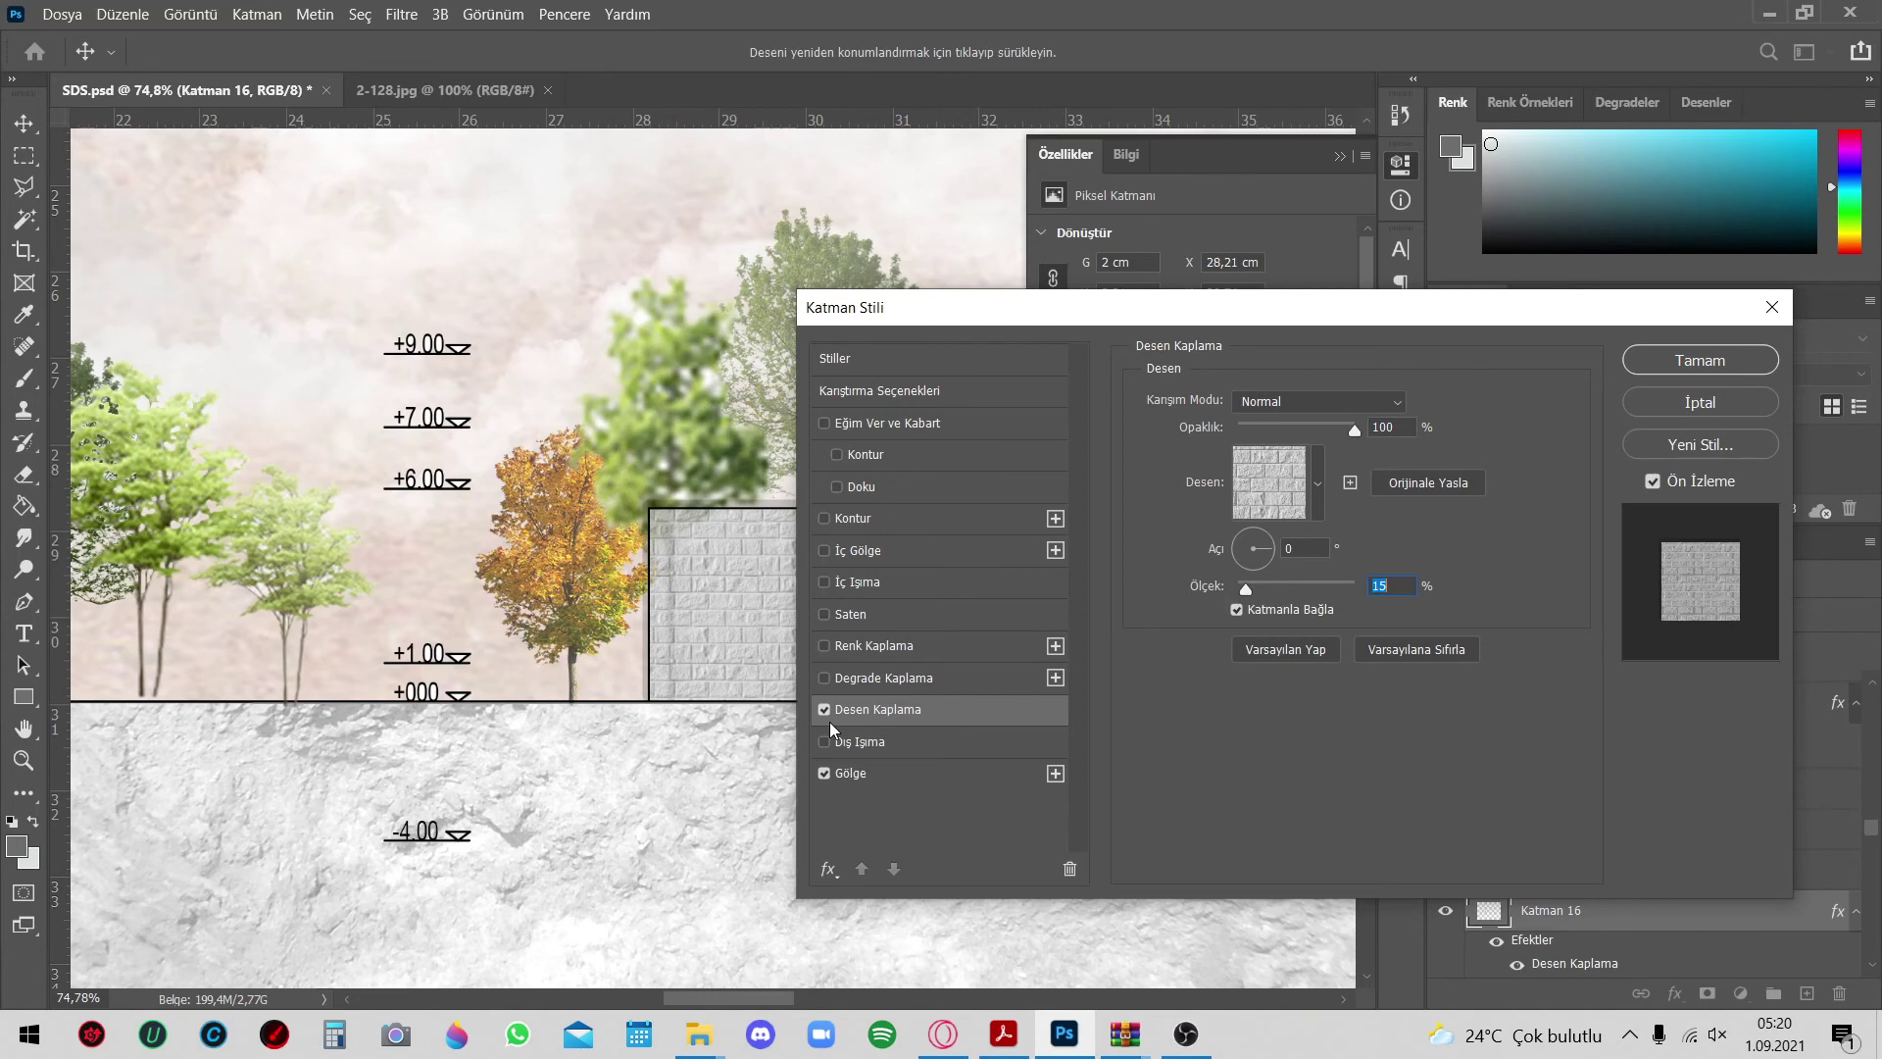
Try and remove a colour overlay, then review the overlay's blend mode choices
click(838, 649)
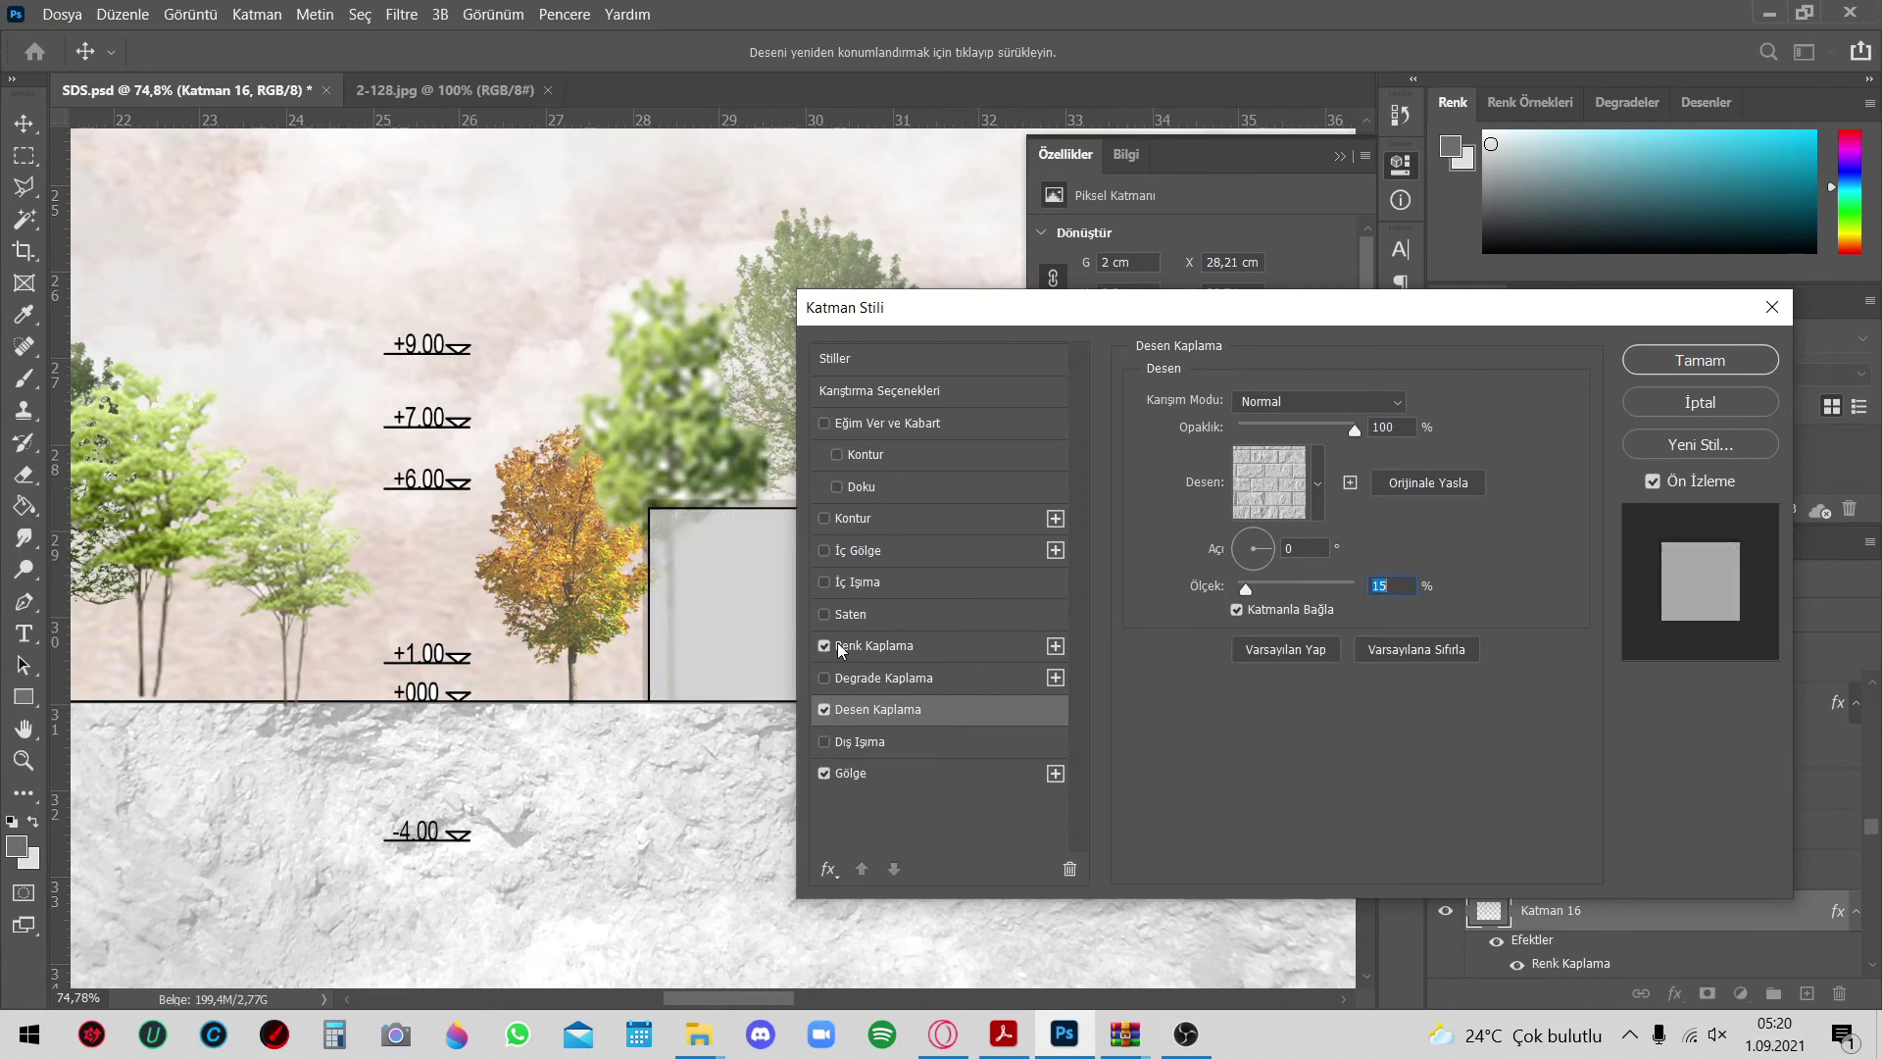
click(840, 650)
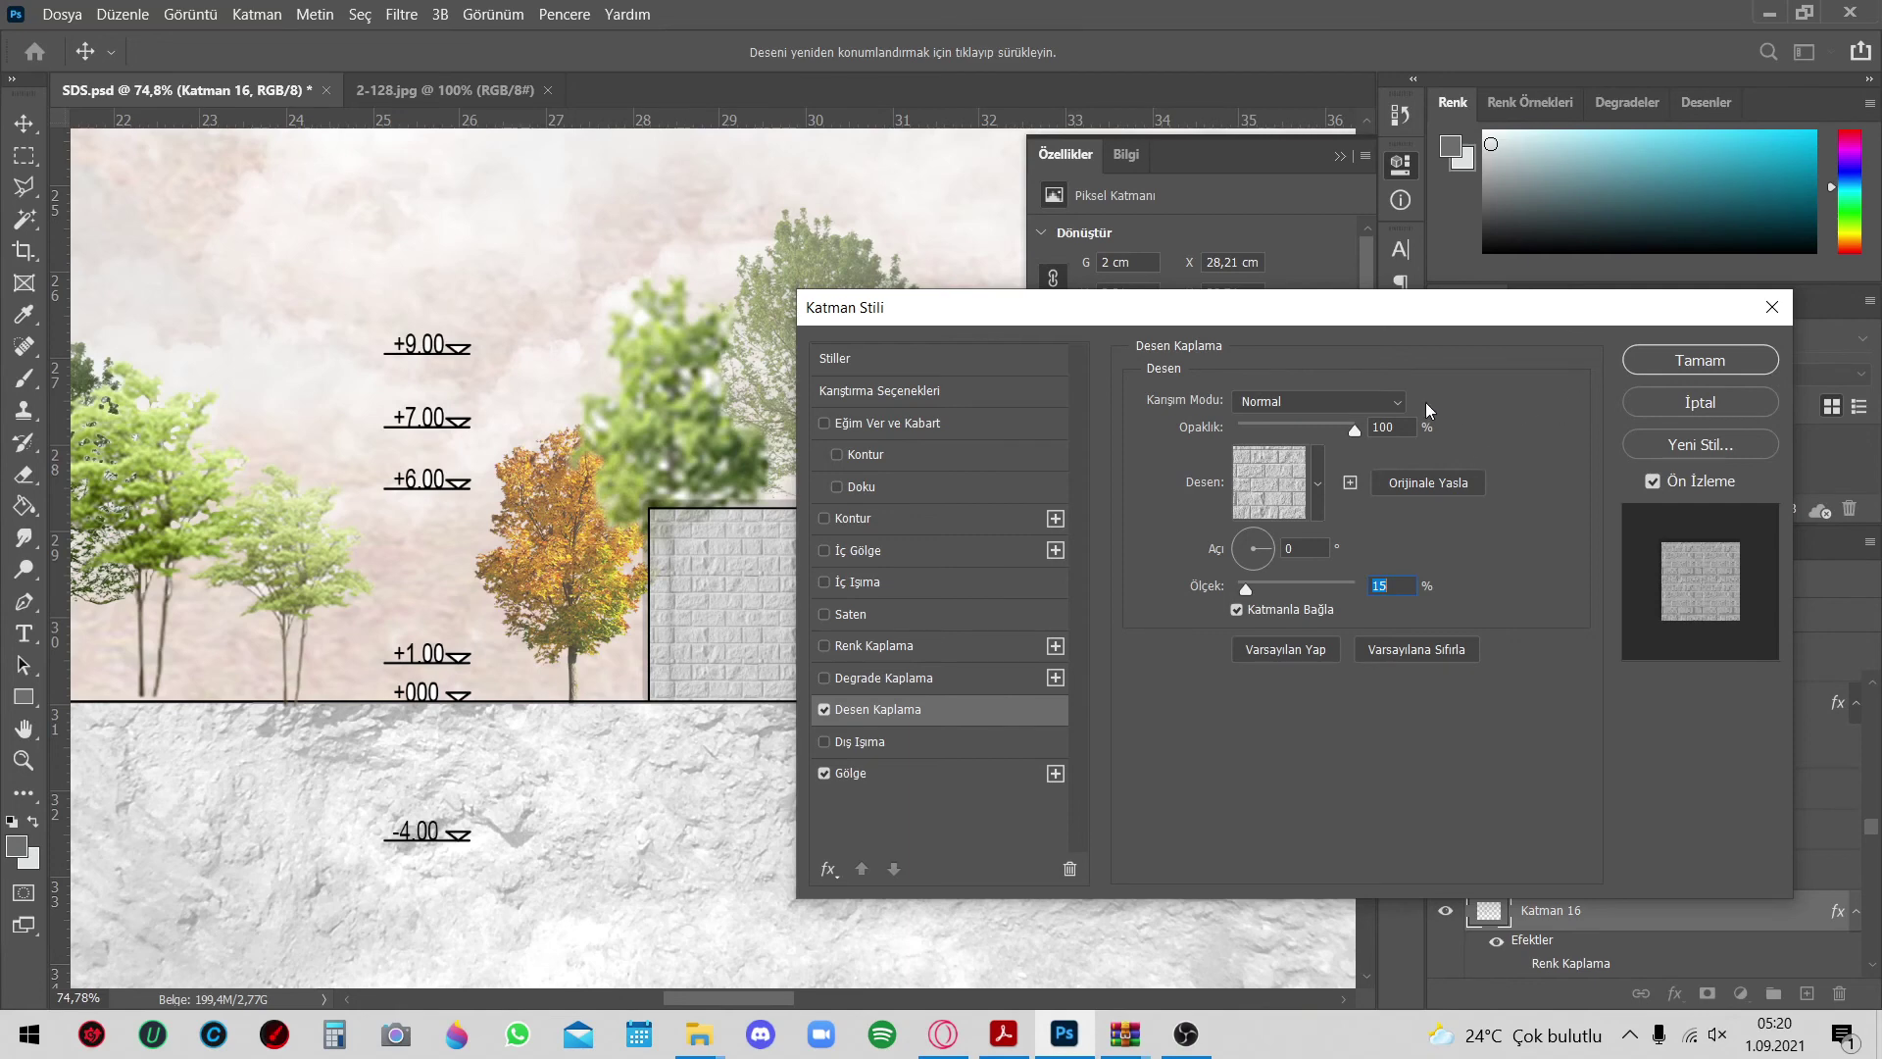
click(1399, 401)
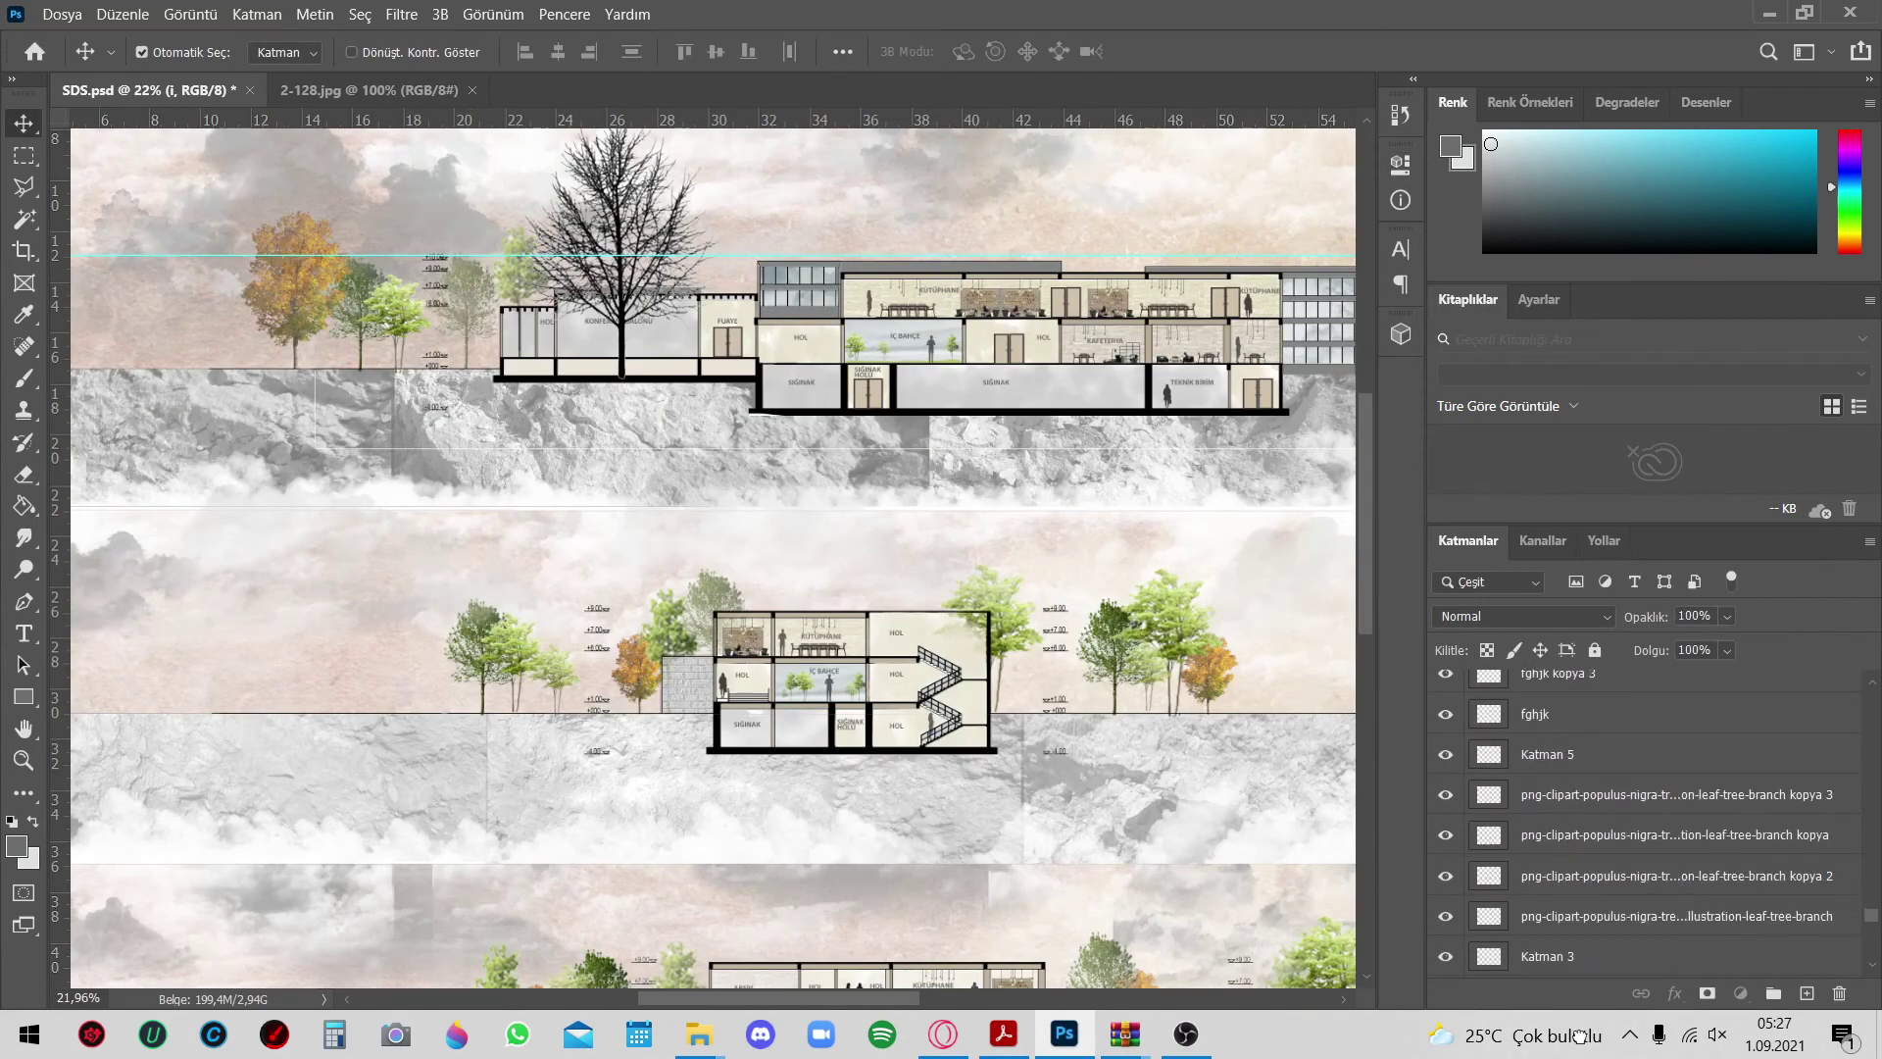
Reorder the tree layer and lower its opacity to about 68%
drag(1597, 876, 1608, 916)
drag(1727, 616, 1714, 645)
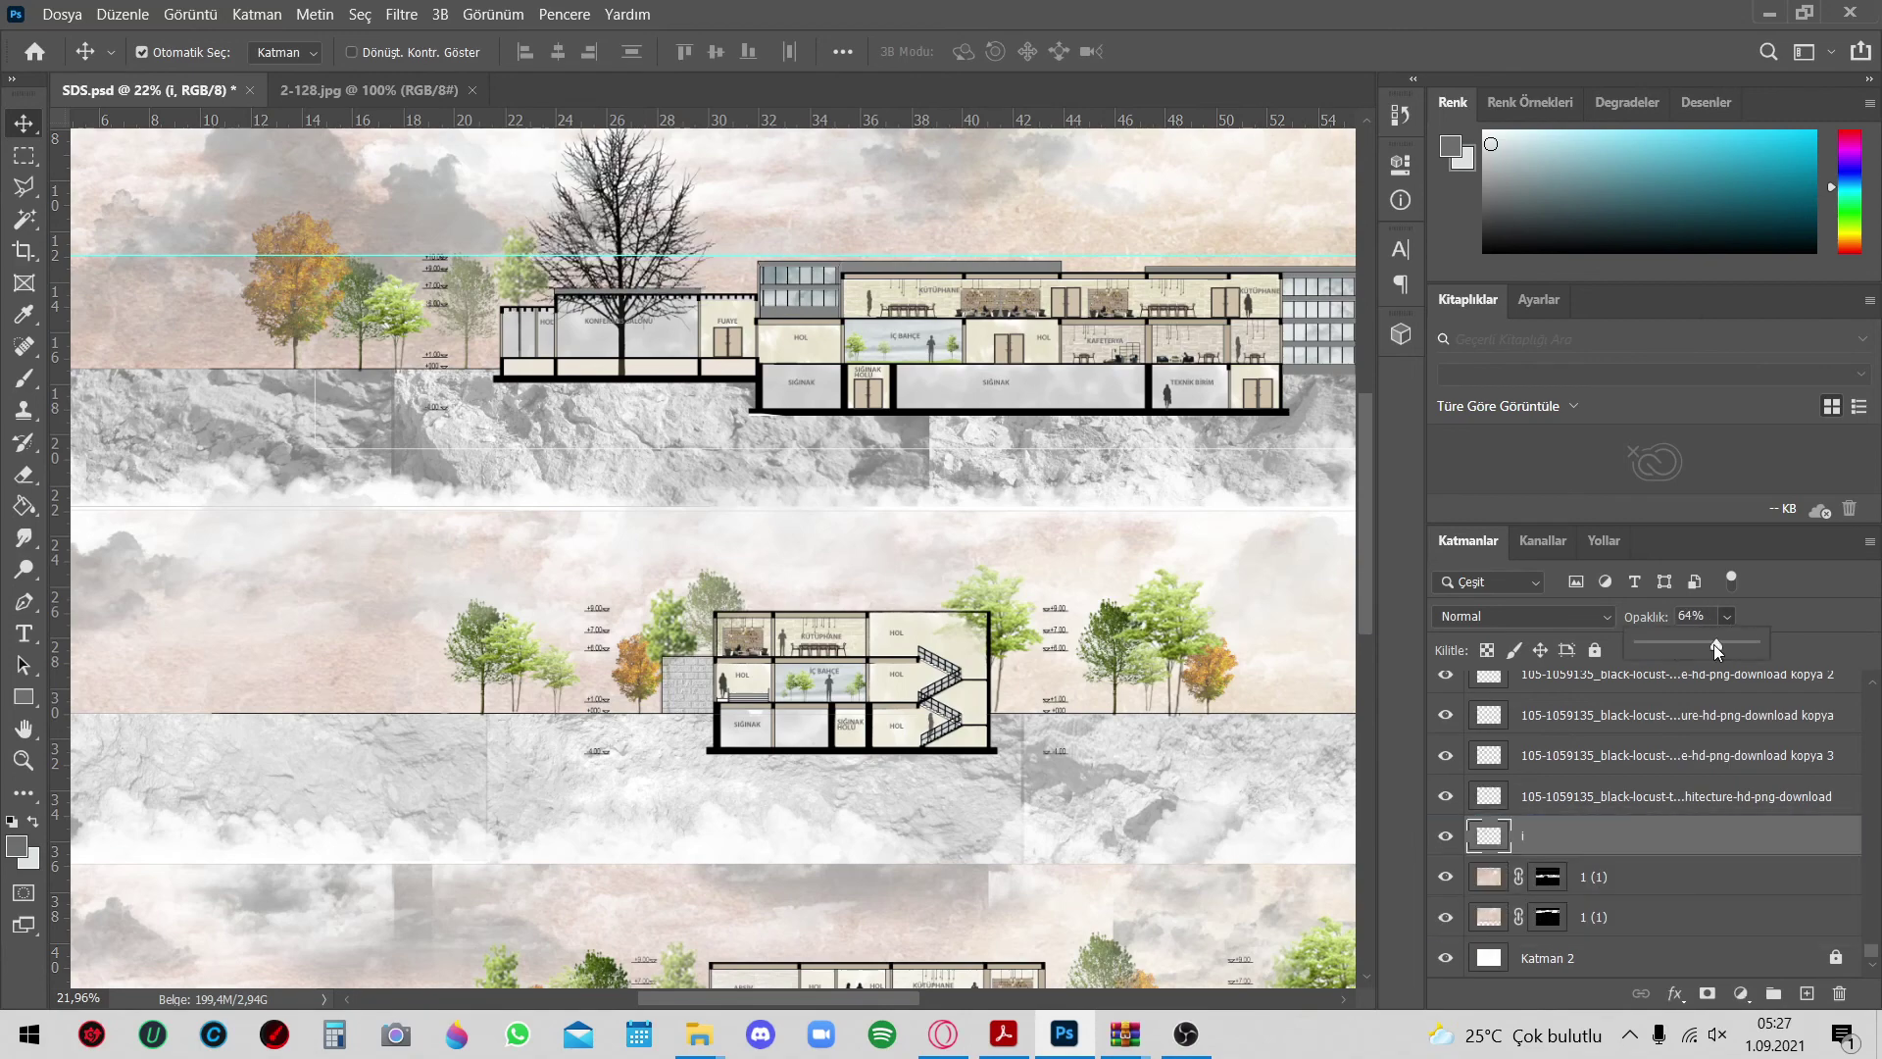
scroll(662, 512, up, 3)
scroll(663, 512, up, 2)
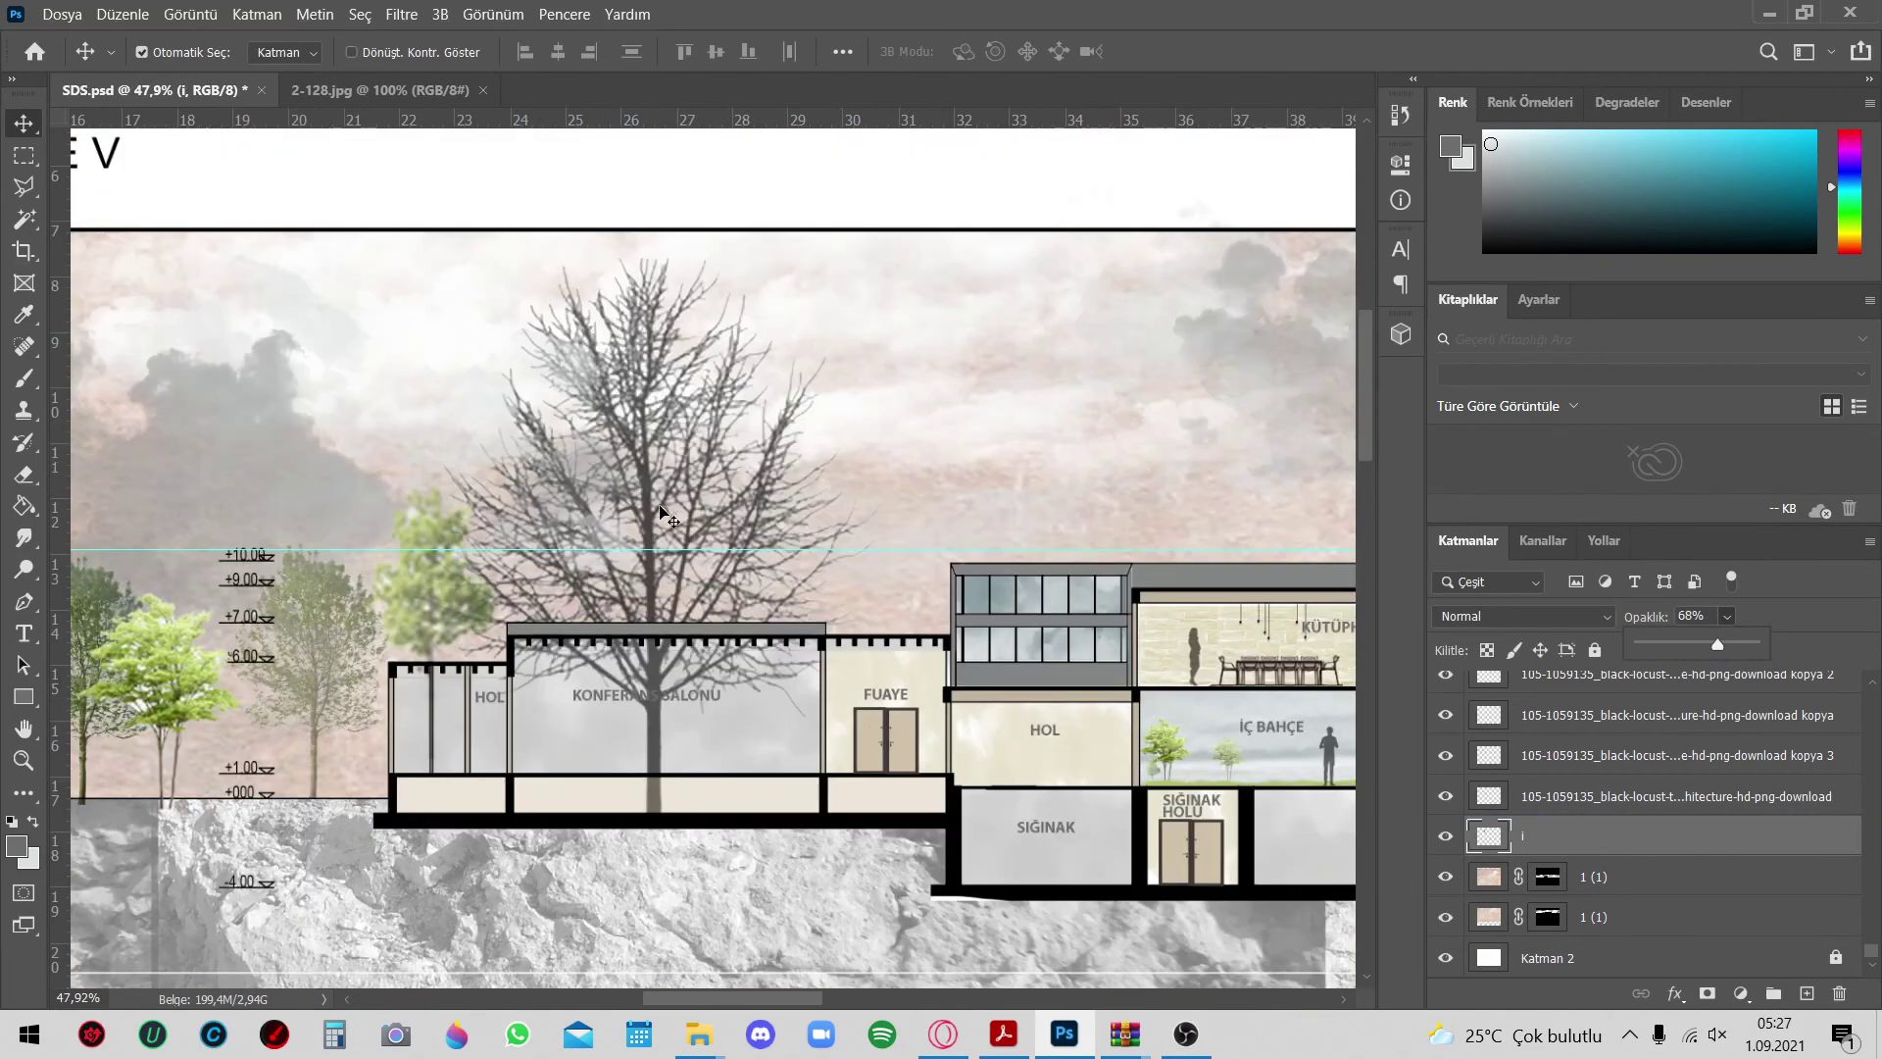
Set up the Eraser with a hard 306 px brush, then fit the whole sheet in view
click(24, 487)
click(177, 51)
click(171, 383)
drag(235, 122, 263, 122)
click(569, 712)
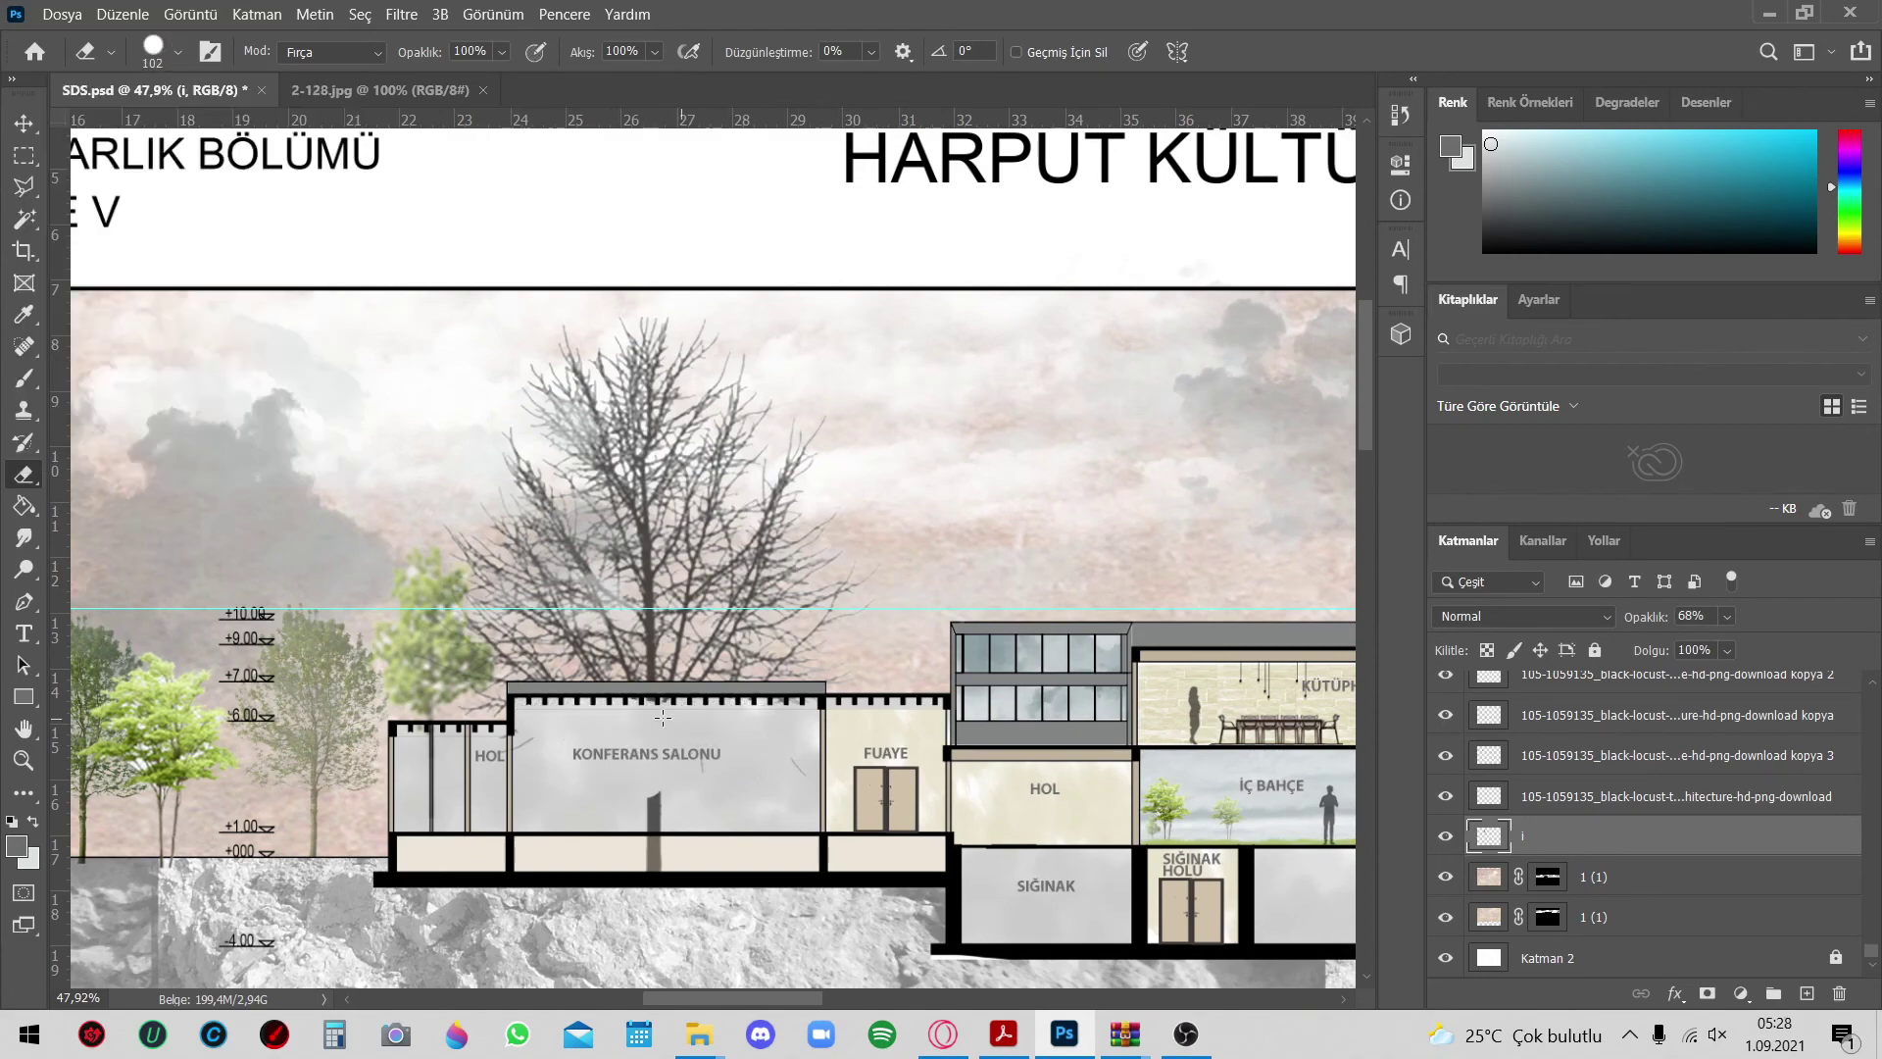
click(25, 123)
key(ctrl+0)
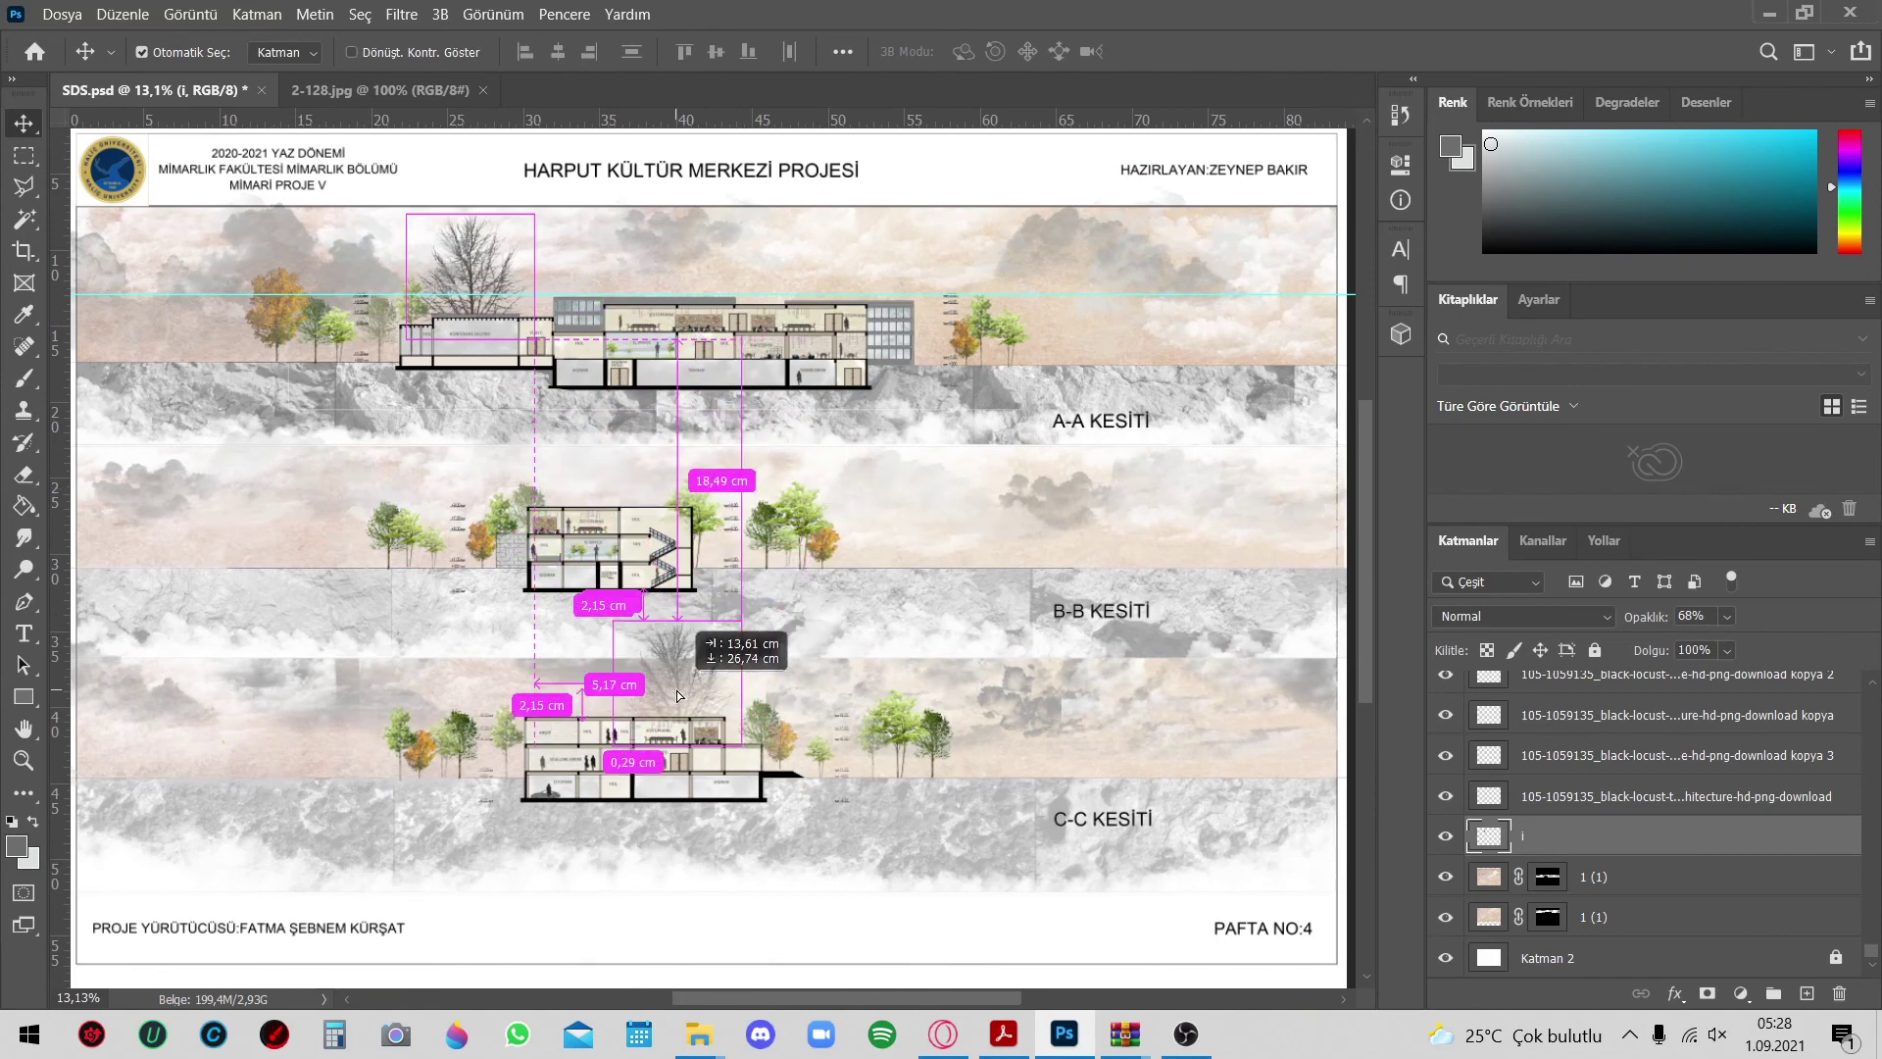
Paste the copied tree image from the tree folder into SDS.psd
drag(471, 288, 476, 296)
click(784, 921)
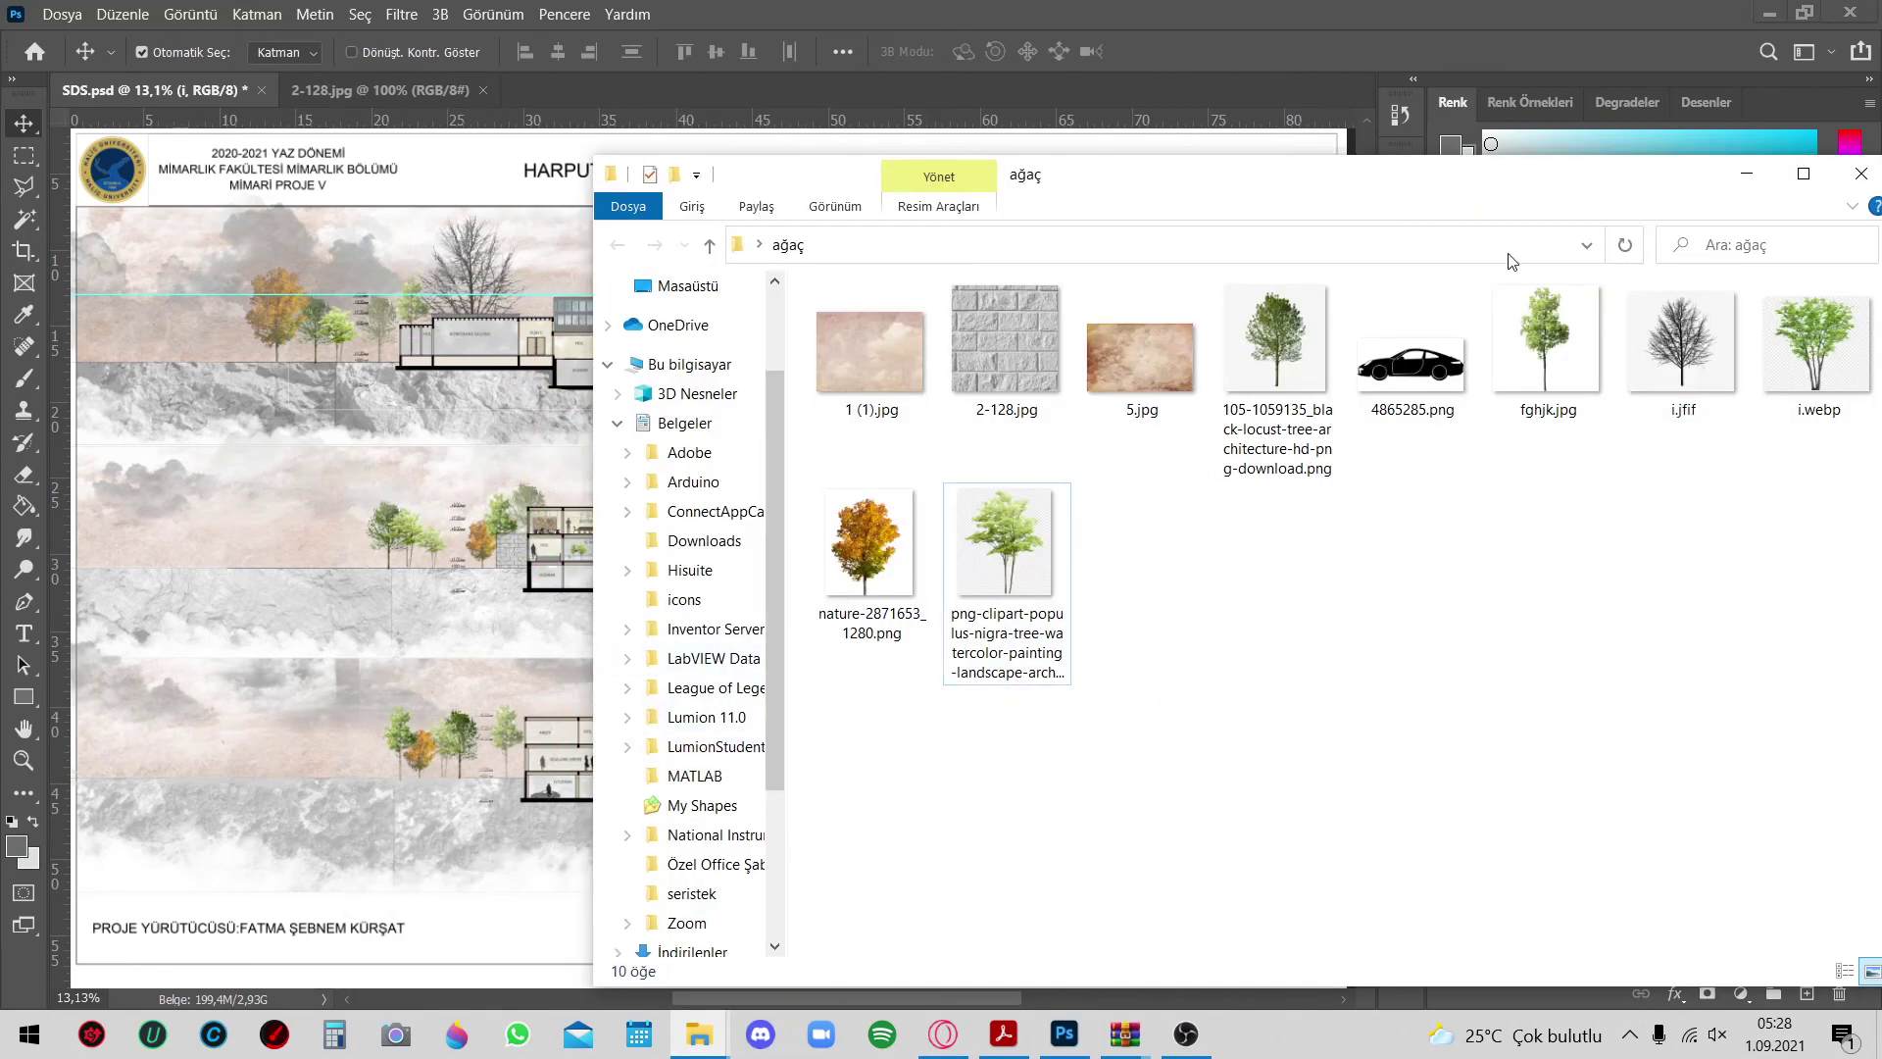
click(544, 617)
key(ctrl+v)
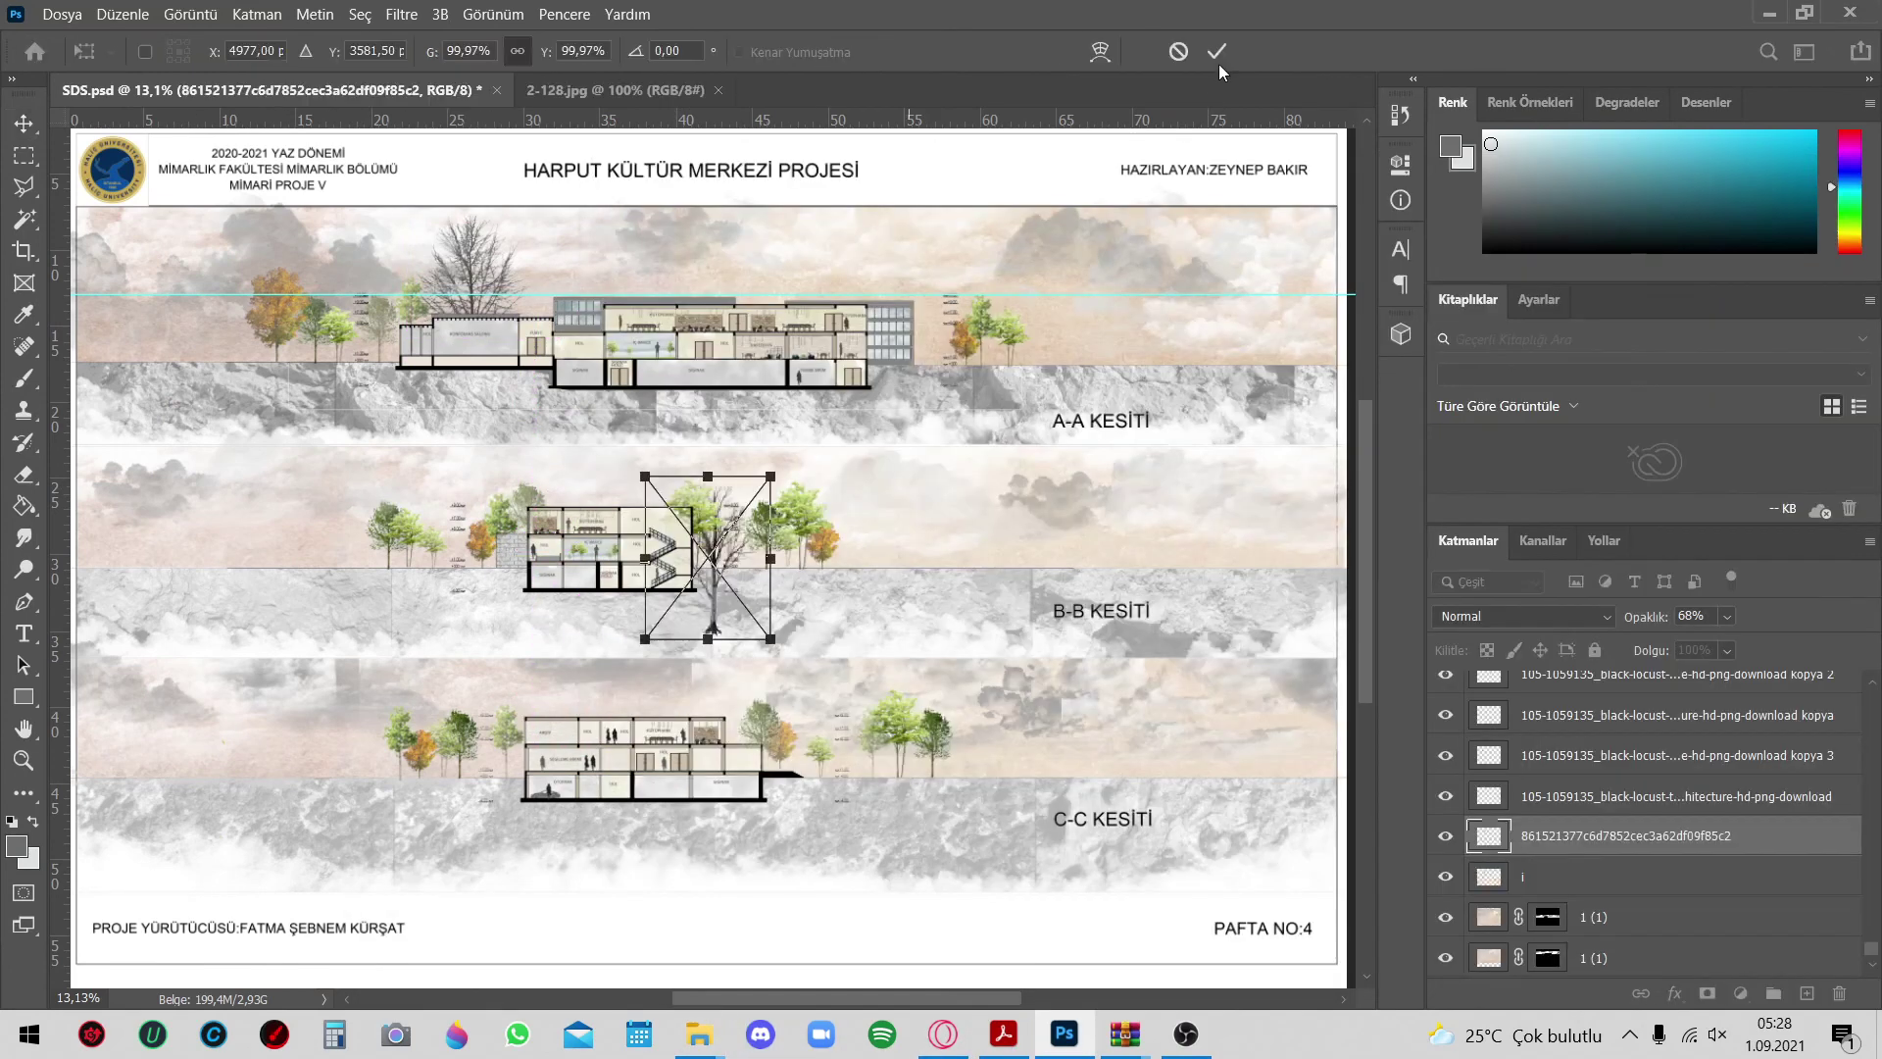
Scale the pasted tree to about 43% and place it right of section B-B
drag(710, 567, 737, 628)
scroll(737, 629, up, 5)
drag(1105, 312, 919, 538)
drag(851, 627, 1041, 564)
scroll(894, 515, down, 2)
scroll(894, 515, down, 3)
scroll(760, 624, up, 1)
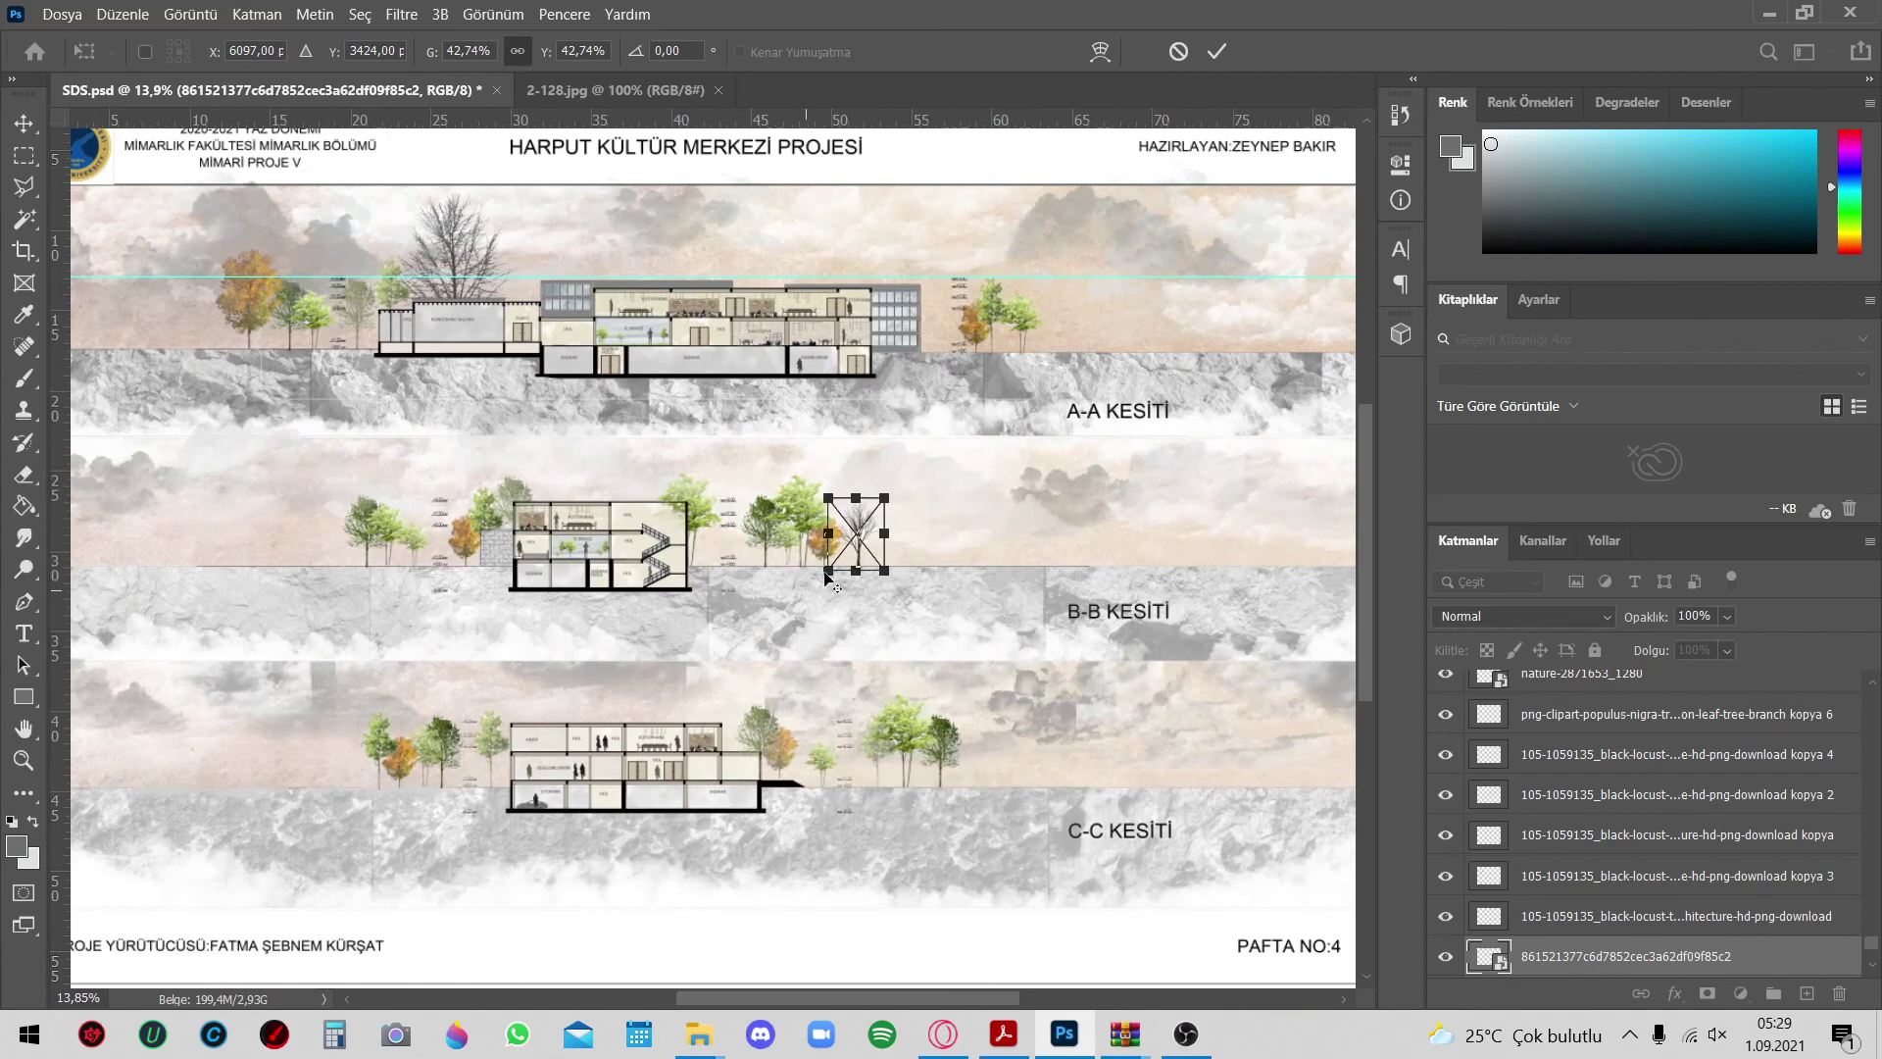
click(1213, 55)
ctrl+click(856, 542)
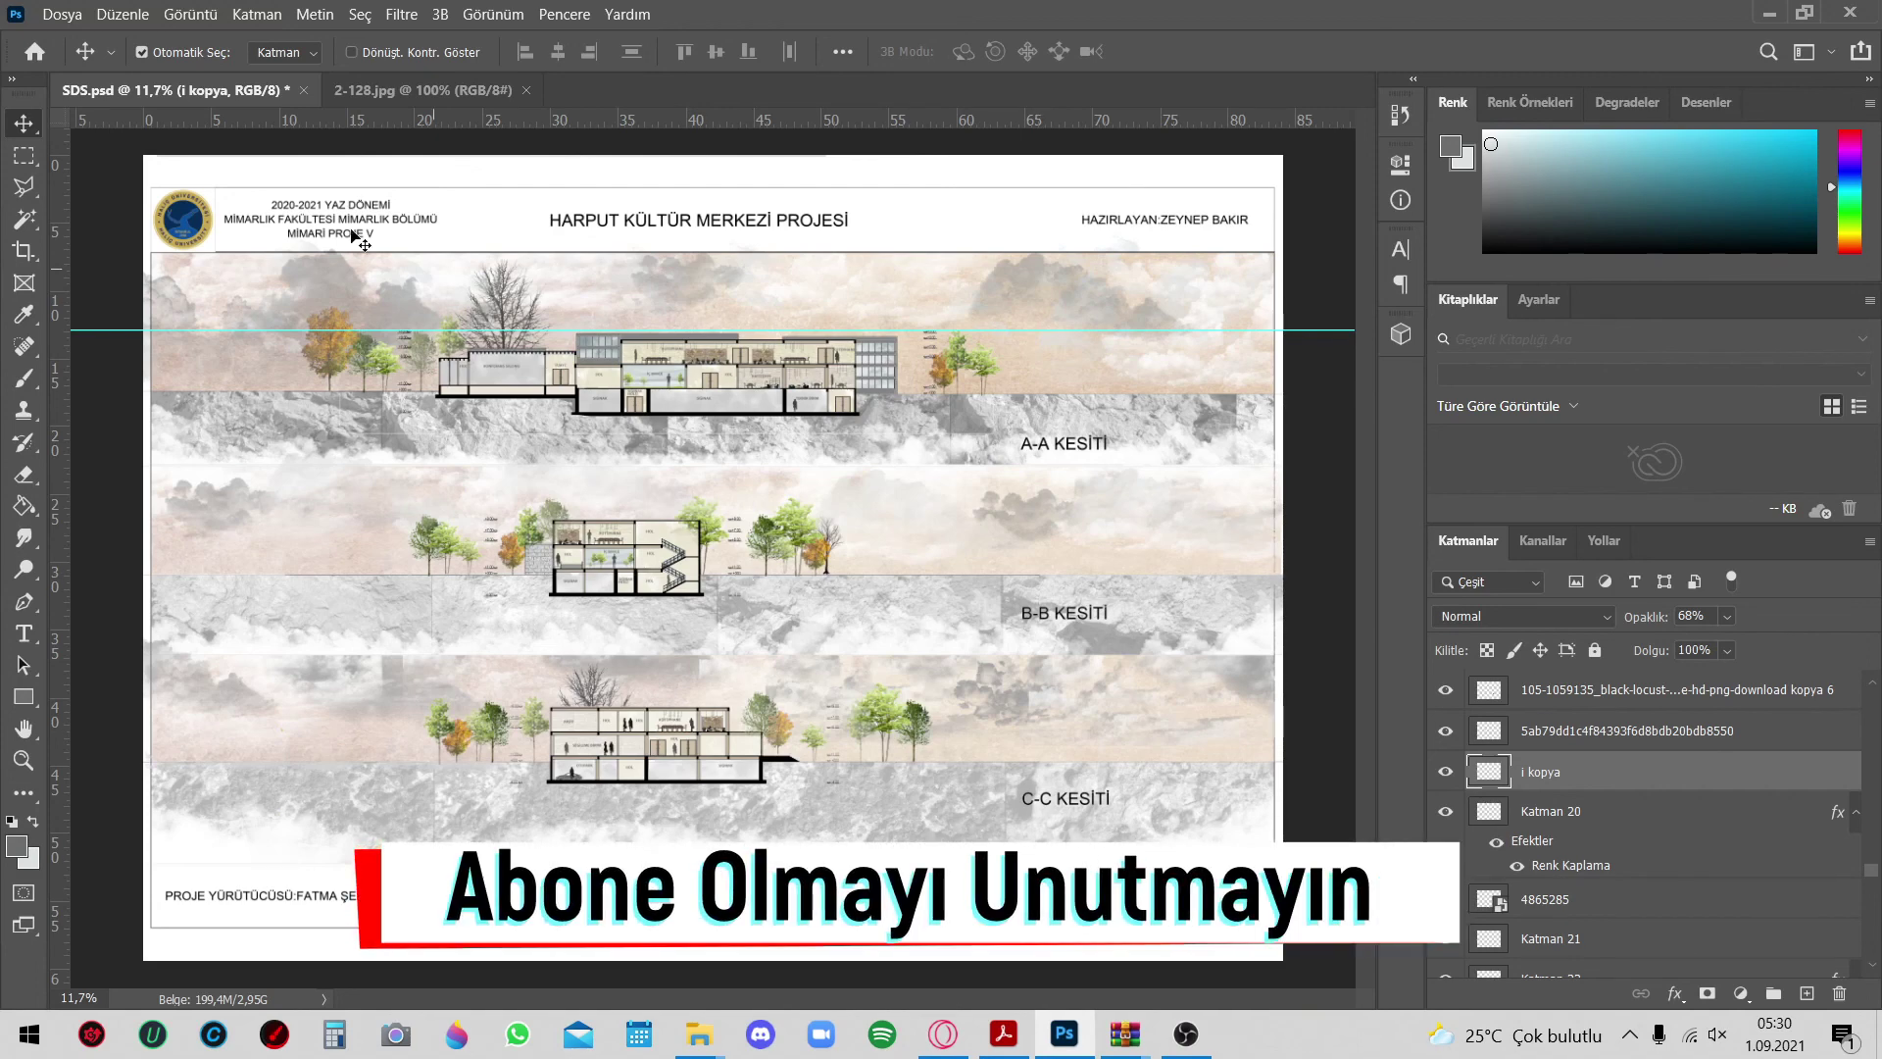
click(62, 14)
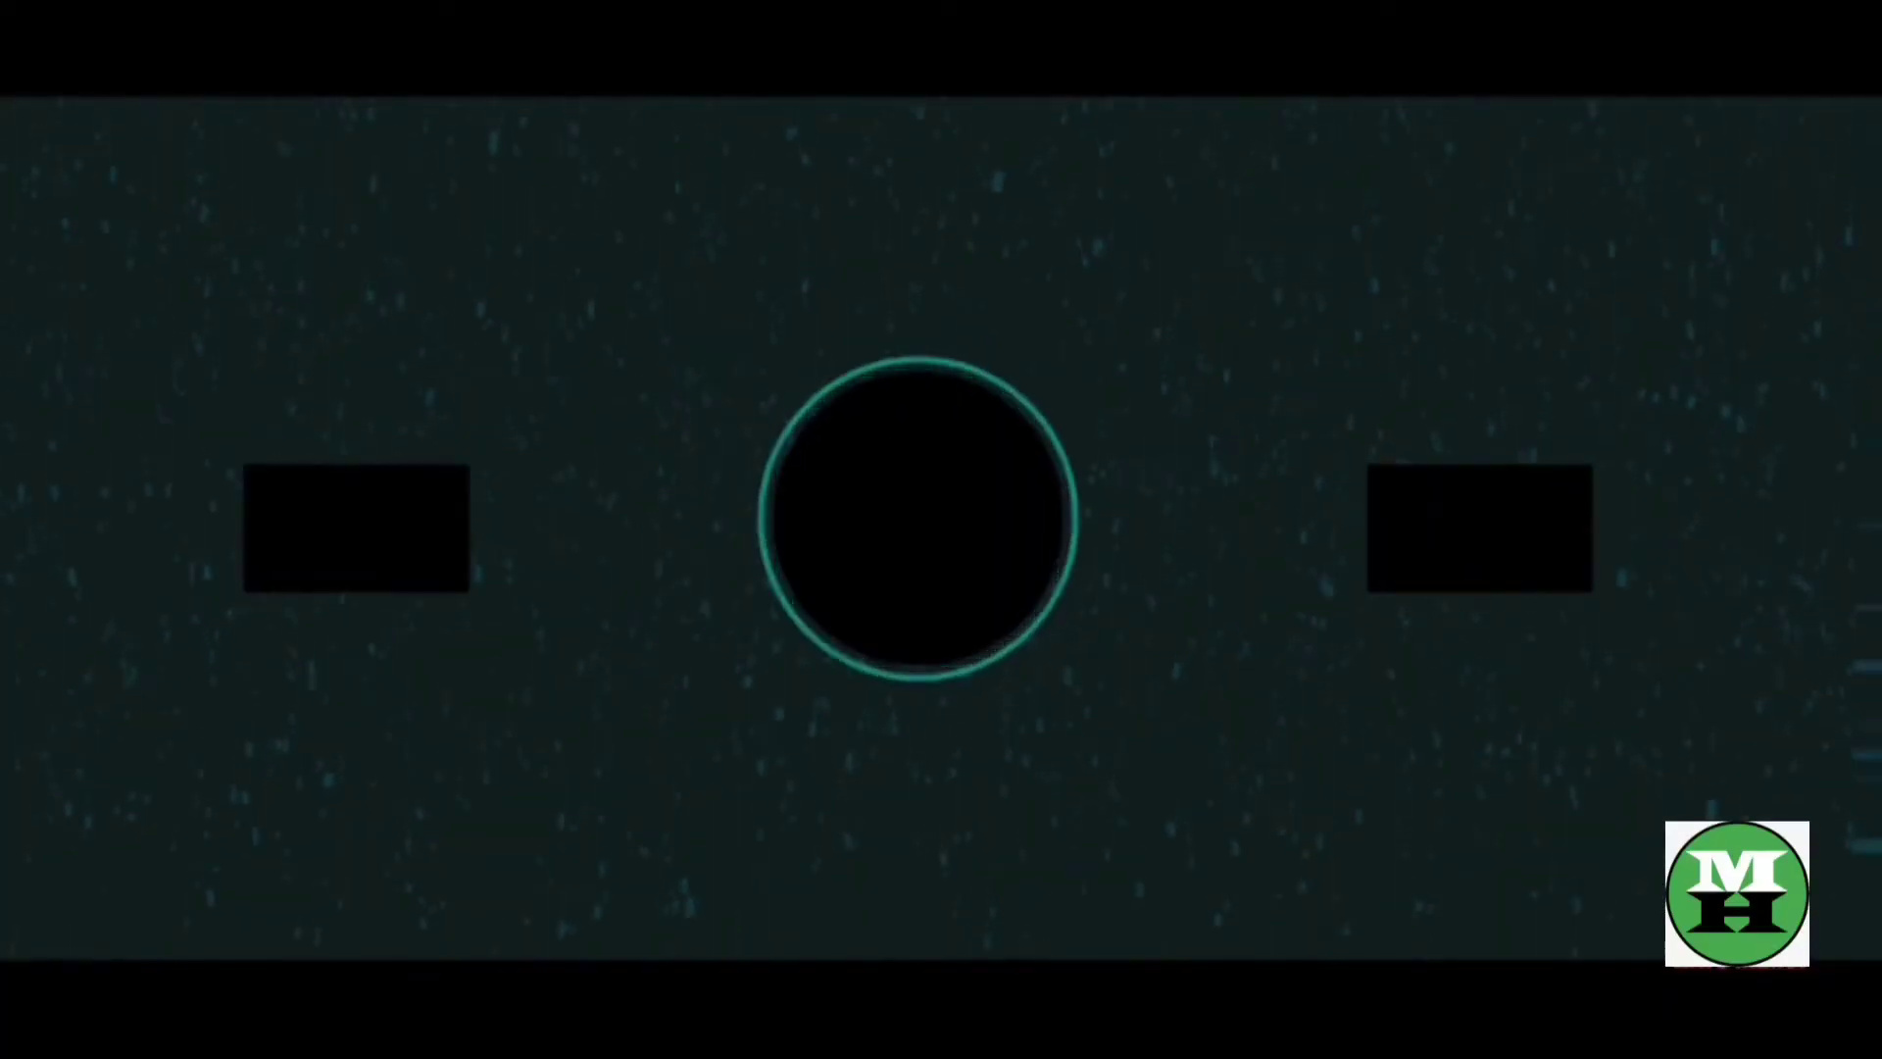